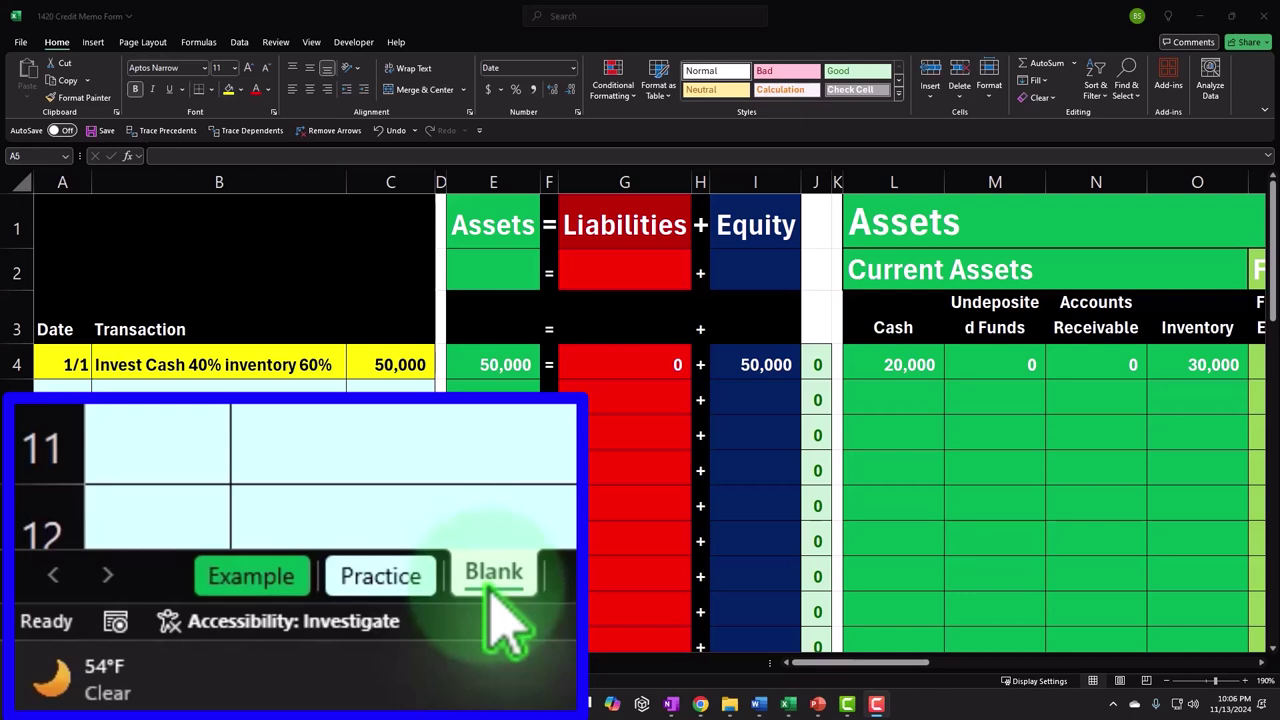
# Show the completed Example sheet with sales on account, the credit memo, write-off and balance rows
pyautogui.click(100, 664)
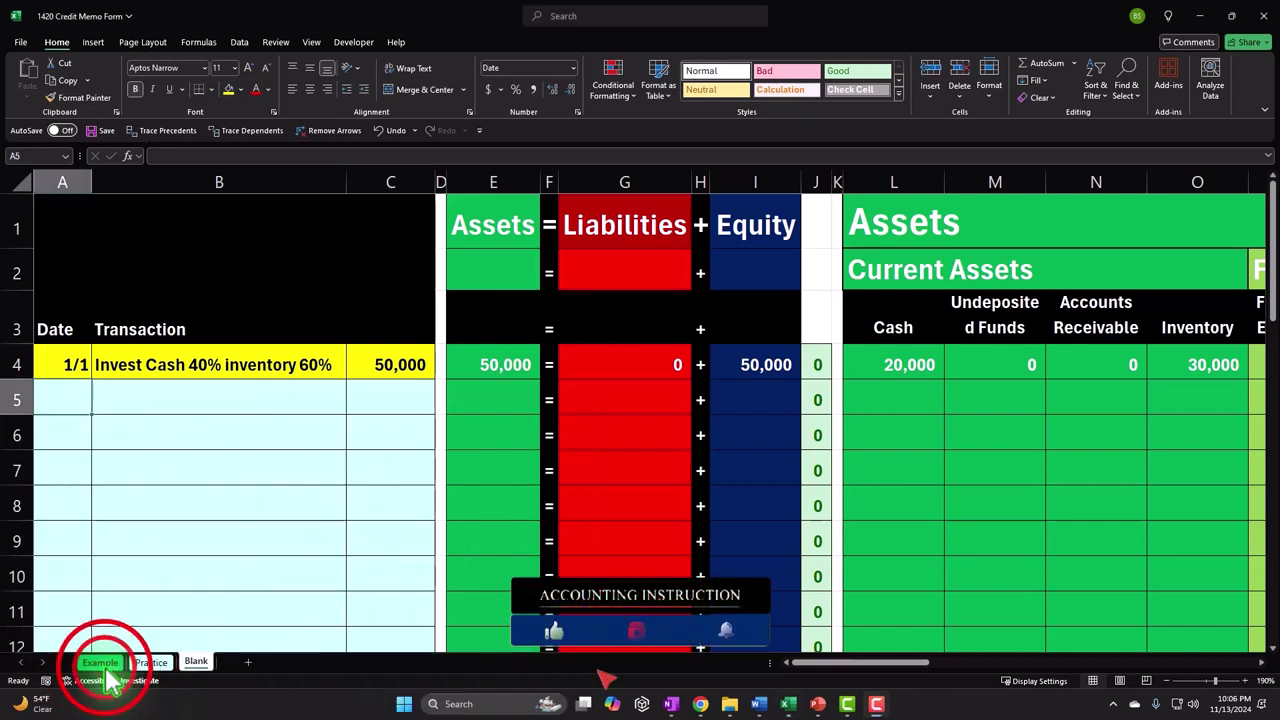
pyautogui.click(205, 408)
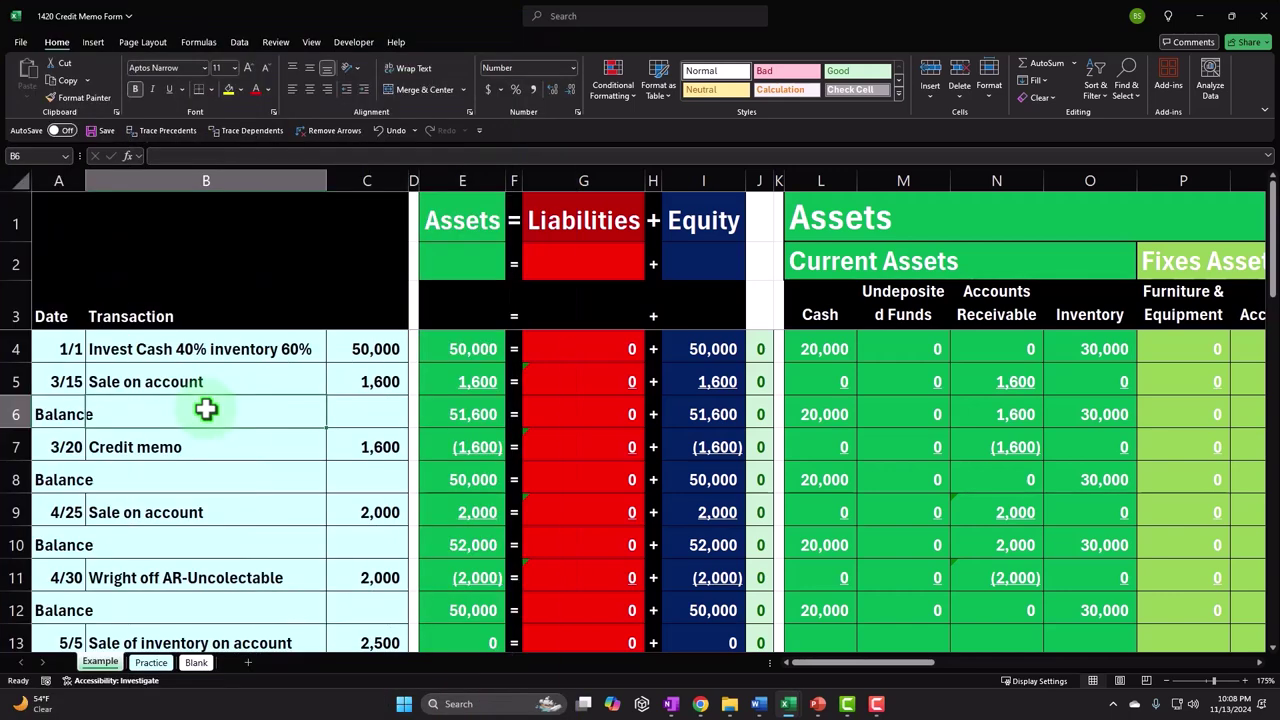
pyautogui.click(1009, 381)
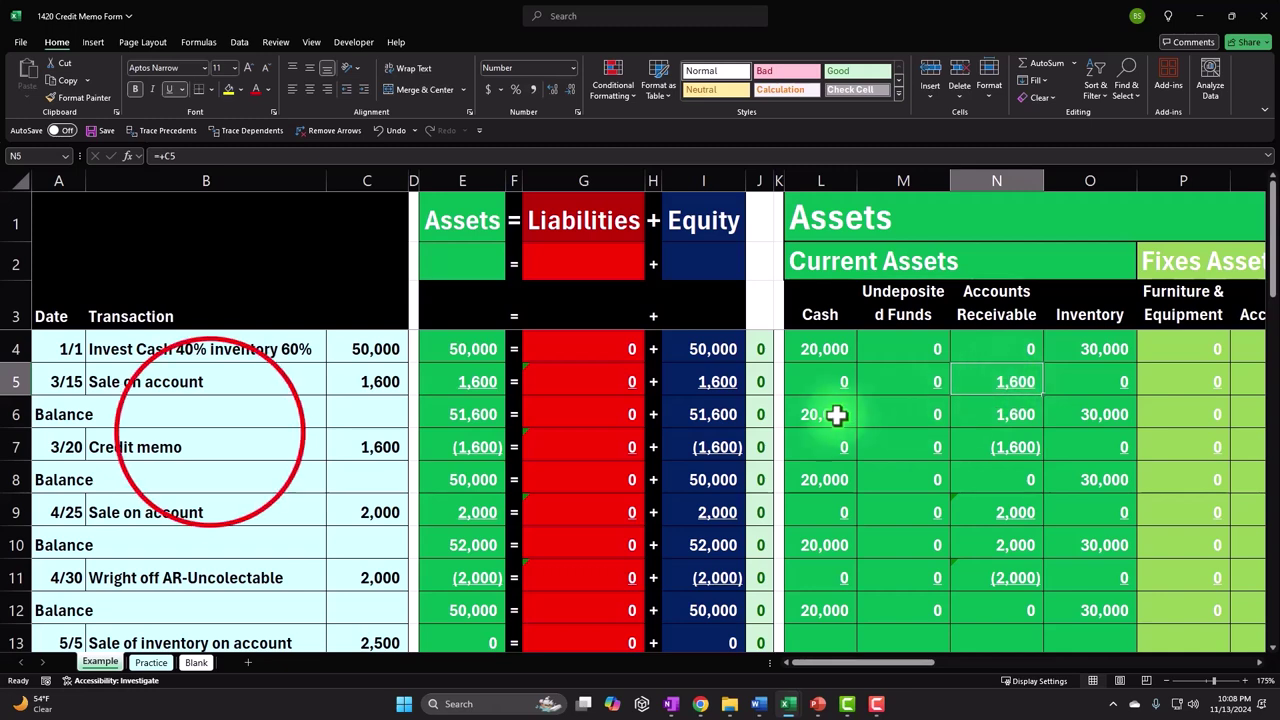
pyautogui.click(214, 434)
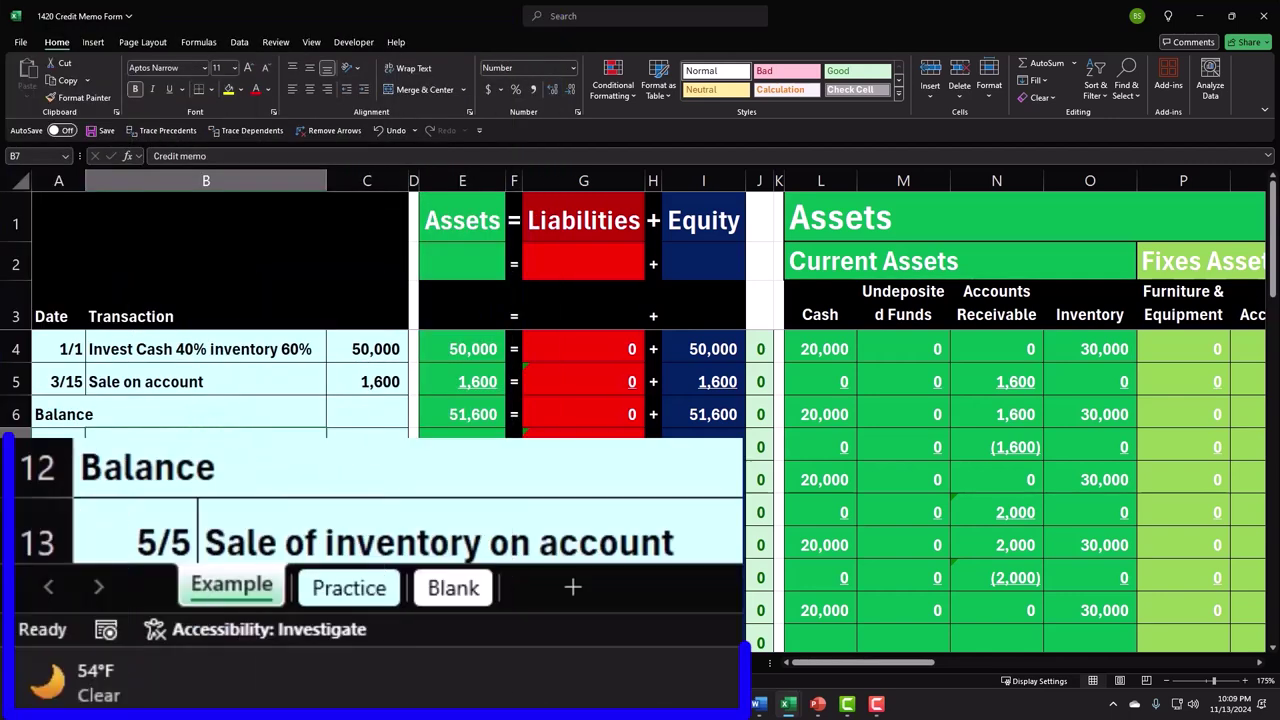
# On the Blank sheet, enter 3/15, 'Sale on account' and 1600 in row 5
pyautogui.click(198, 662)
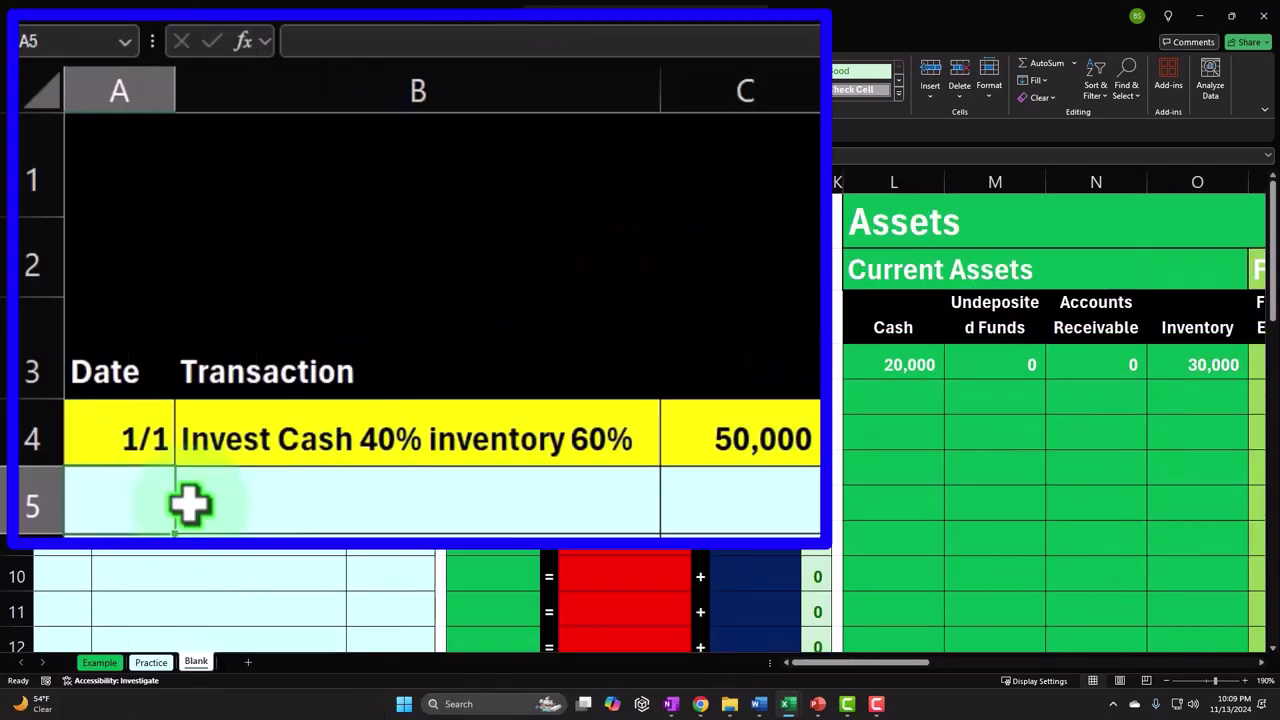
pyautogui.write('3/15')
pyautogui.press('Tab')
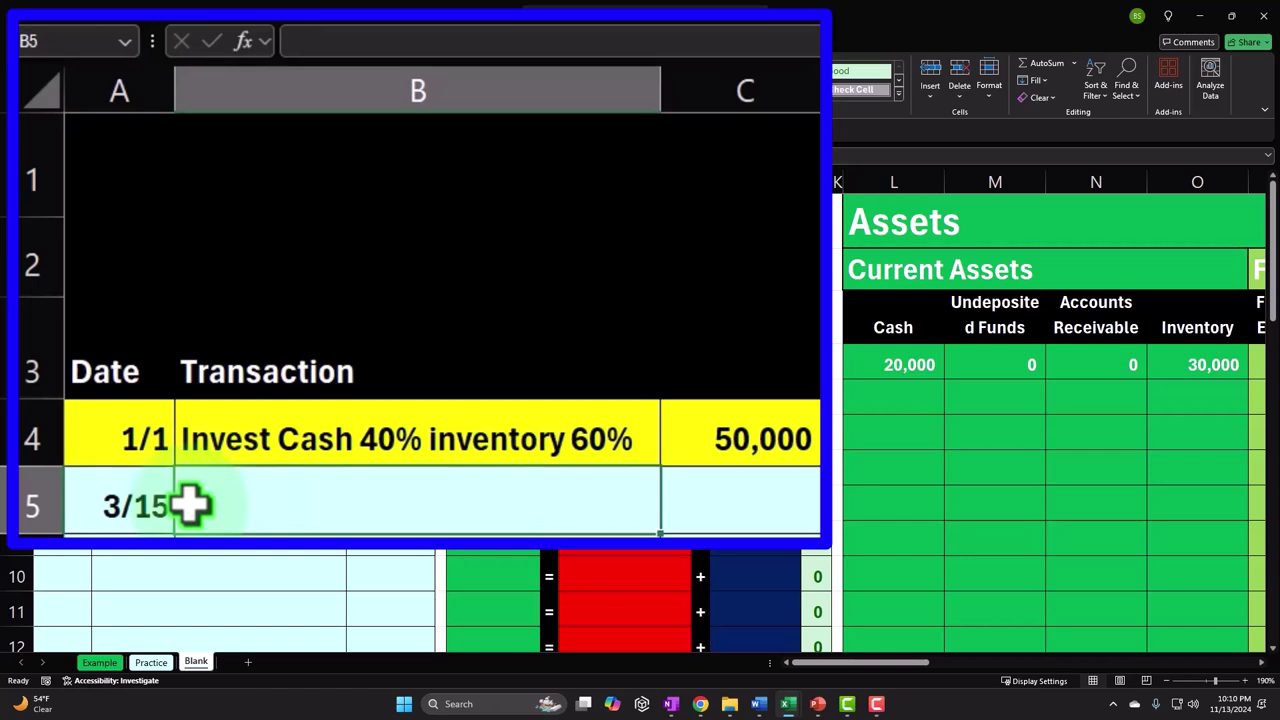
pyautogui.write('Sale')
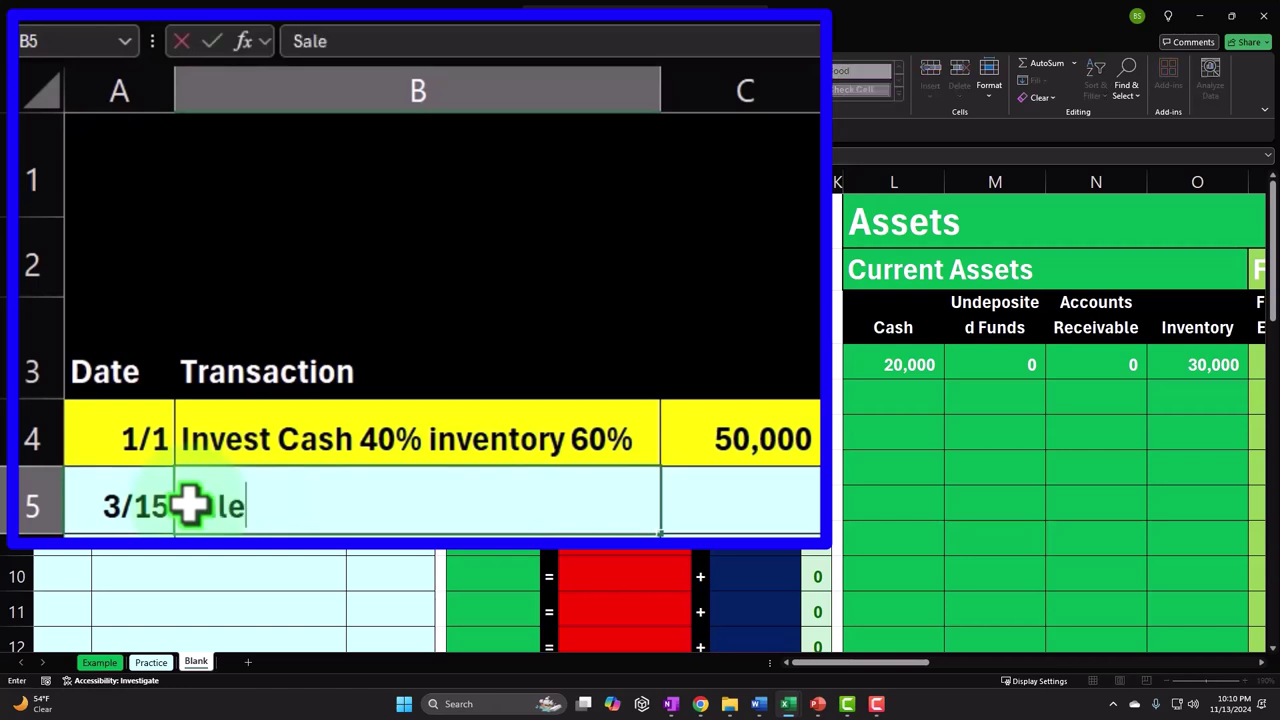
pyautogui.write(' on account')
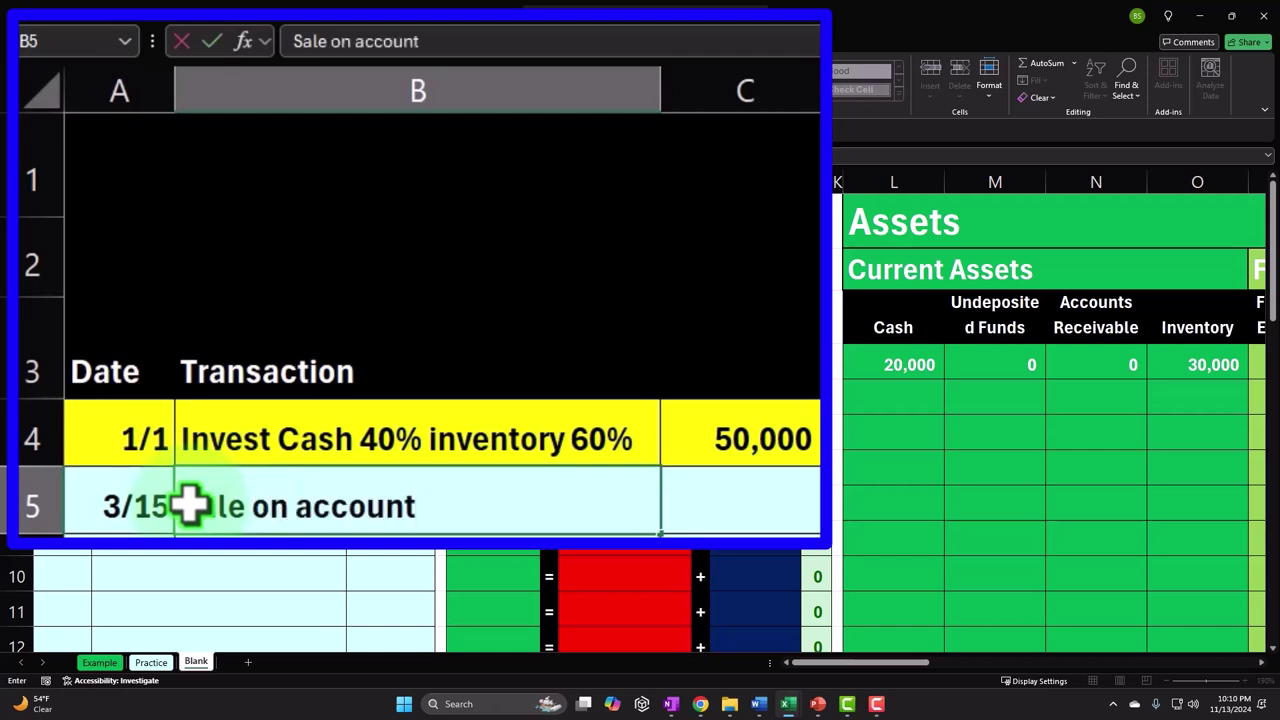
pyautogui.press('Tab')
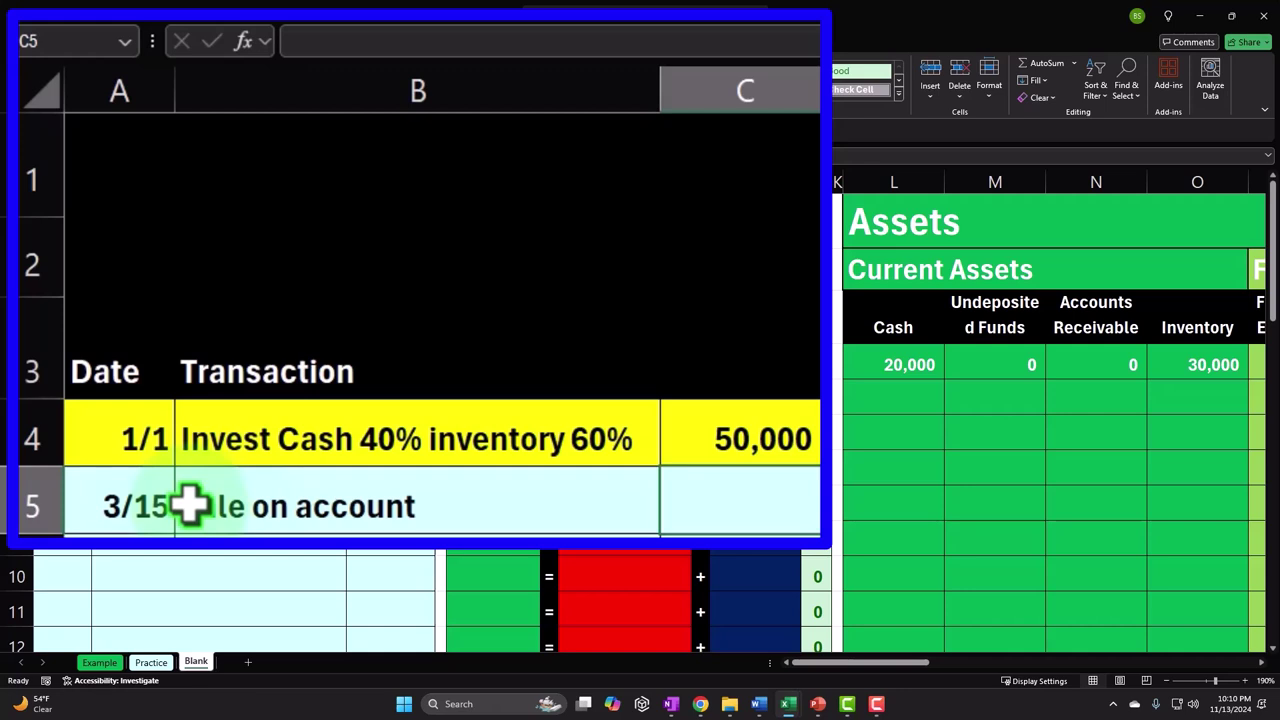
pyautogui.write('1600')
pyautogui.press('Return')
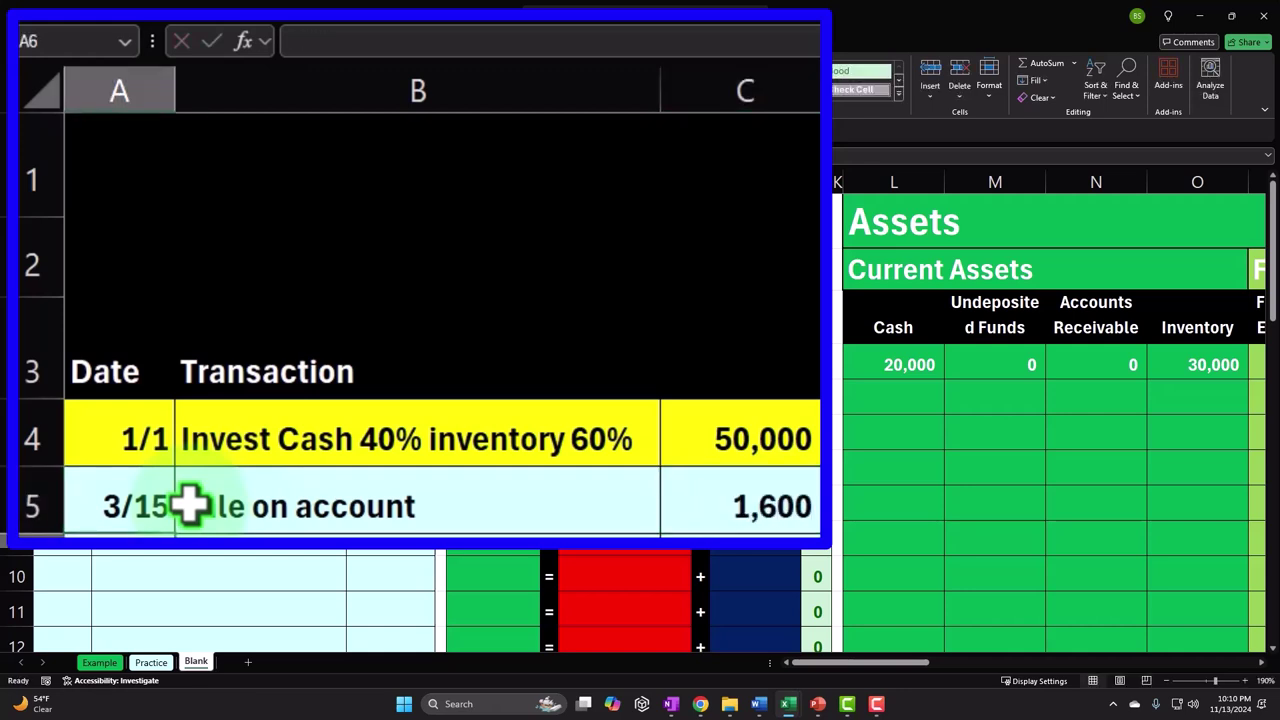
pyautogui.press('Right')
pyautogui.press('Right')
pyautogui.press('Right')
pyautogui.press('Right')
pyautogui.press('Right')
pyautogui.press('Right')
pyautogui.press('Right')
pyautogui.press('Right')
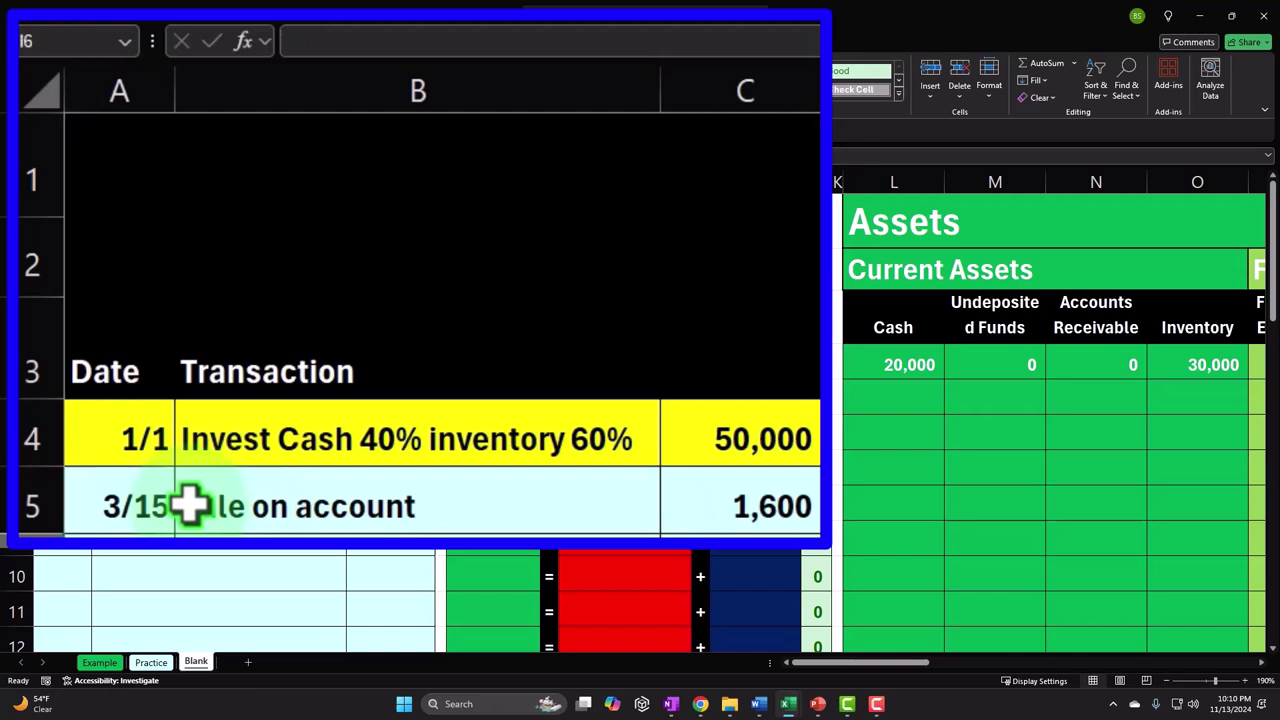
pyautogui.press('Right')
pyautogui.press('Right')
pyautogui.press('Right')
pyautogui.press('Right')
pyautogui.press('Right')
pyautogui.press('Up')
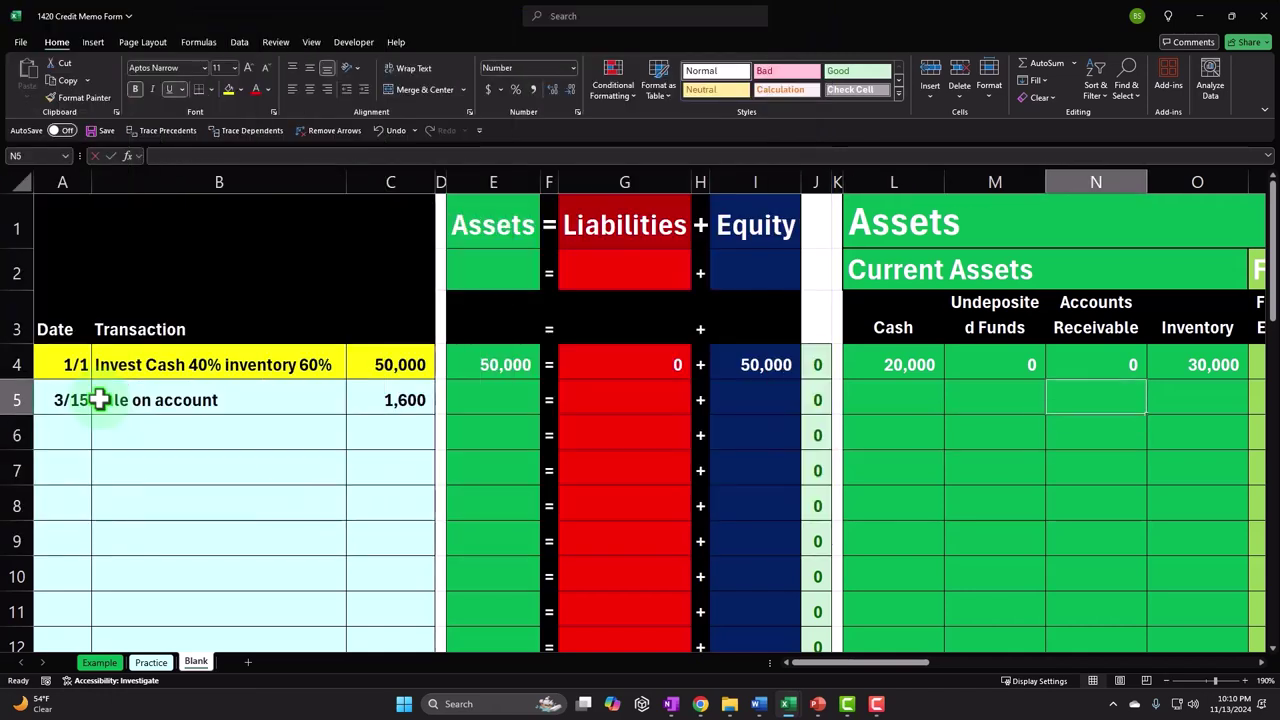
# Post the 1,600 sale to Accounts Receivable in row 5 with a formula referencing C5
pyautogui.write('=')
pyautogui.press('Left')
pyautogui.press('Left')
pyautogui.press('Left')
pyautogui.press('Left')
pyautogui.press('Left')
pyautogui.press('Left')
pyautogui.press('Left')
pyautogui.press('Left')
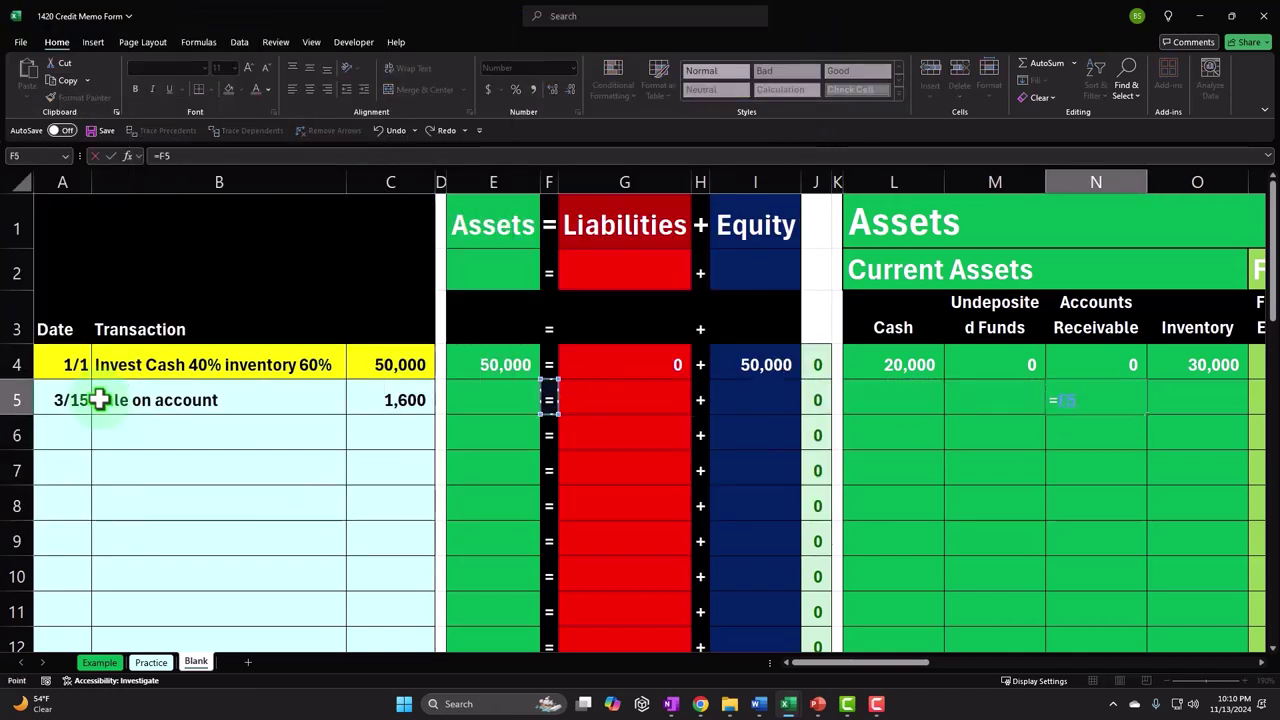
pyautogui.press('Left')
pyautogui.press('Left')
pyautogui.press('Left')
pyautogui.press('Tab')
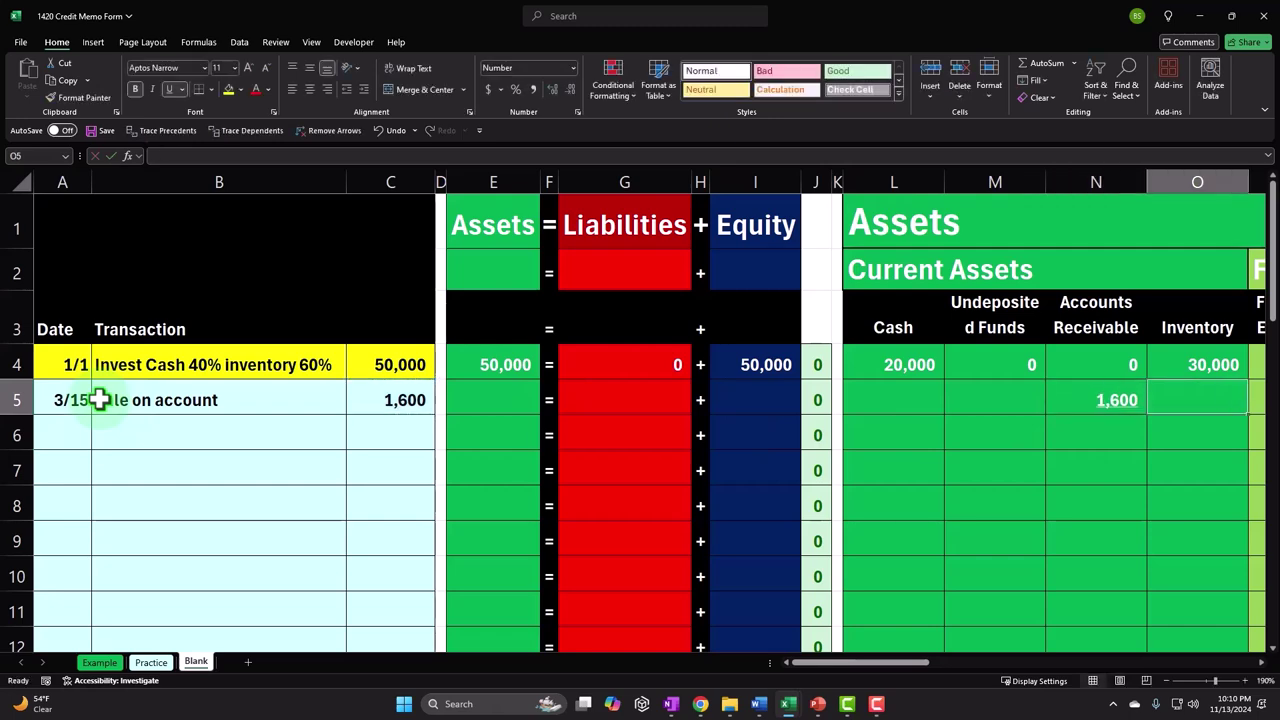
pyautogui.press('Right')
pyautogui.press('Right')
pyautogui.press('Right')
pyautogui.press('Right')
pyautogui.press('Right')
pyautogui.press('Right')
pyautogui.press('Right')
pyautogui.press('Right')
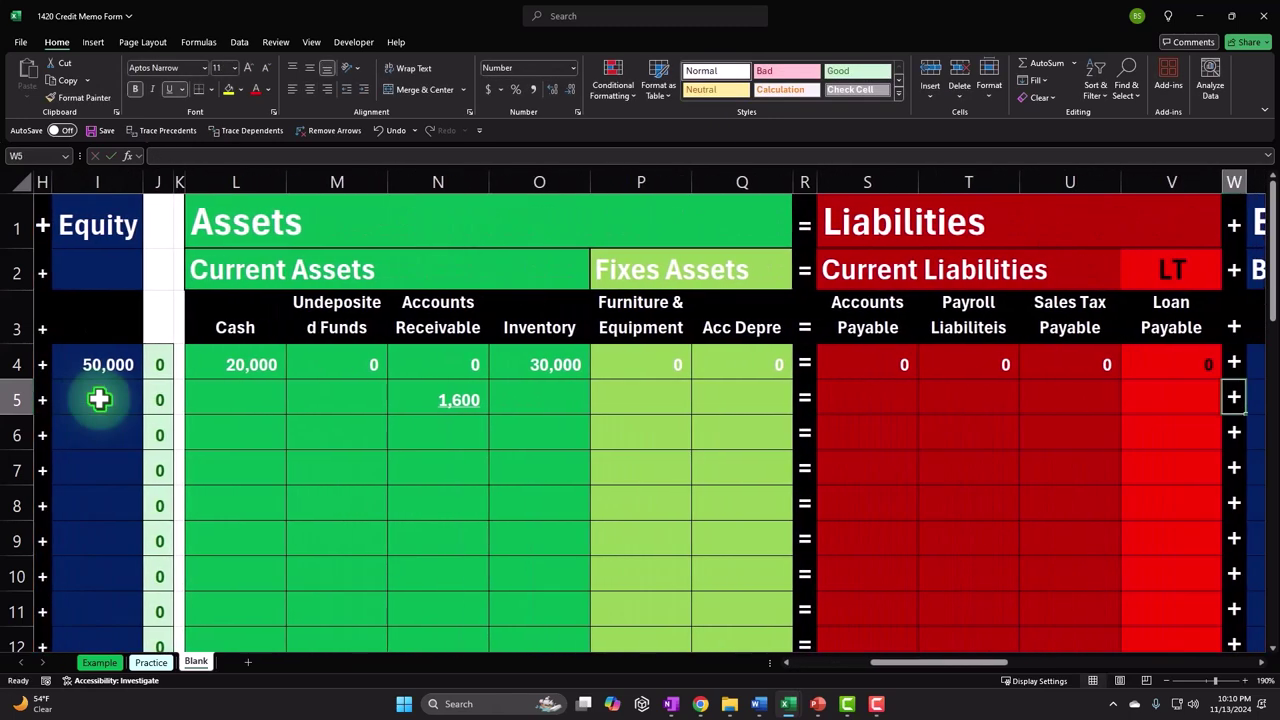
pyautogui.press('Right')
pyautogui.press('Right')
pyautogui.press('Right')
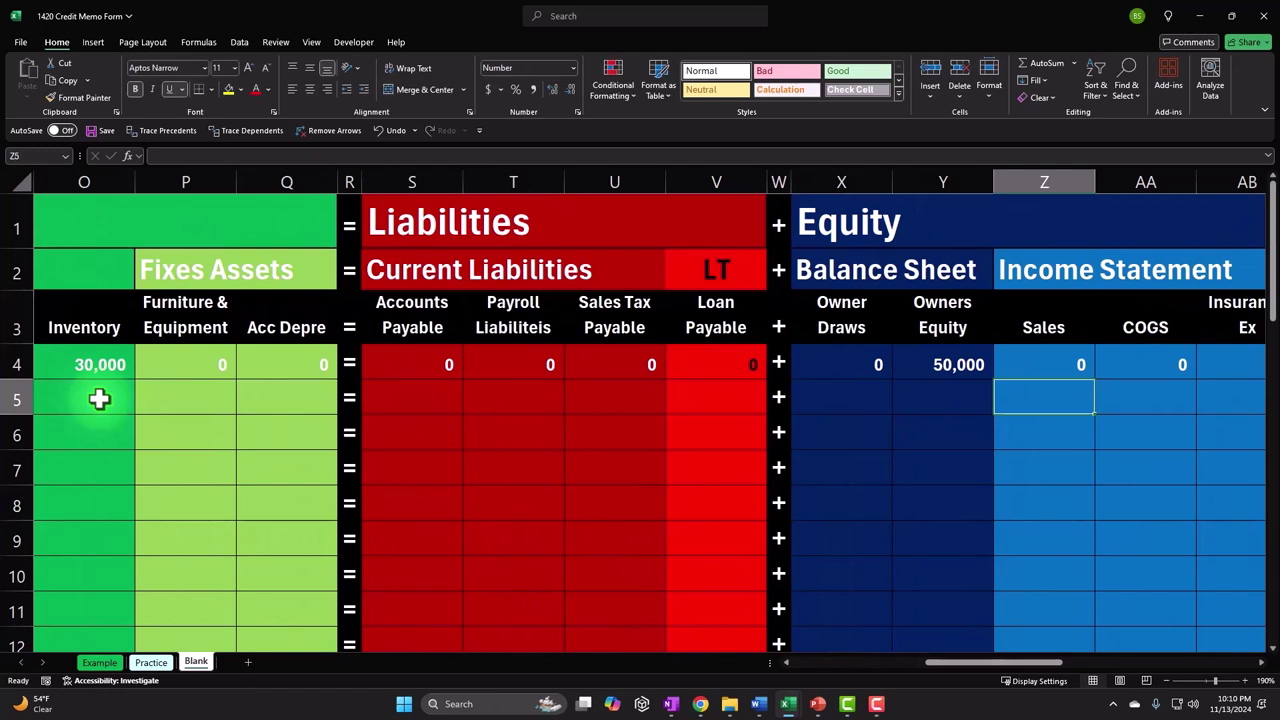
# Post the 1,600 amount to the Sales column in row 5, referencing C5
pyautogui.write('=')
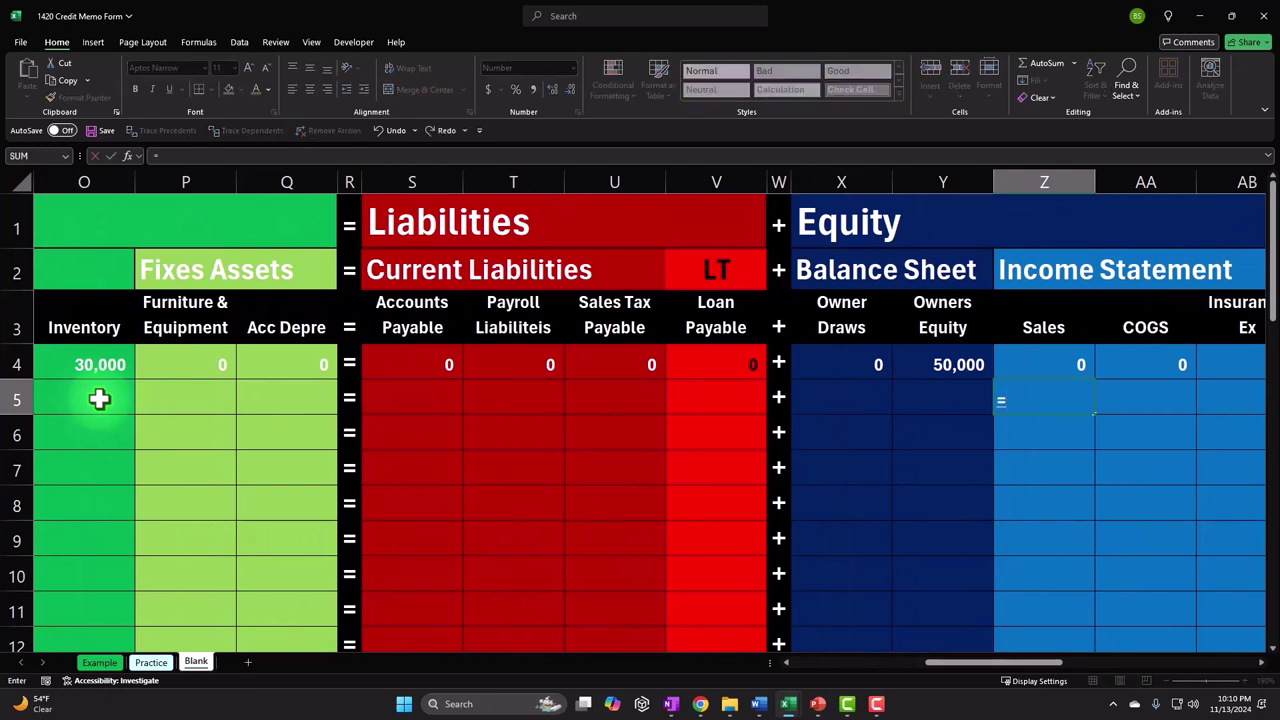
pyautogui.press('Left')
pyautogui.press('Left')
pyautogui.press('Left')
pyautogui.press('Left')
pyautogui.press('Left')
pyautogui.press('Left')
pyautogui.press('Left')
pyautogui.press('Left')
pyautogui.press('Left')
pyautogui.press('Left')
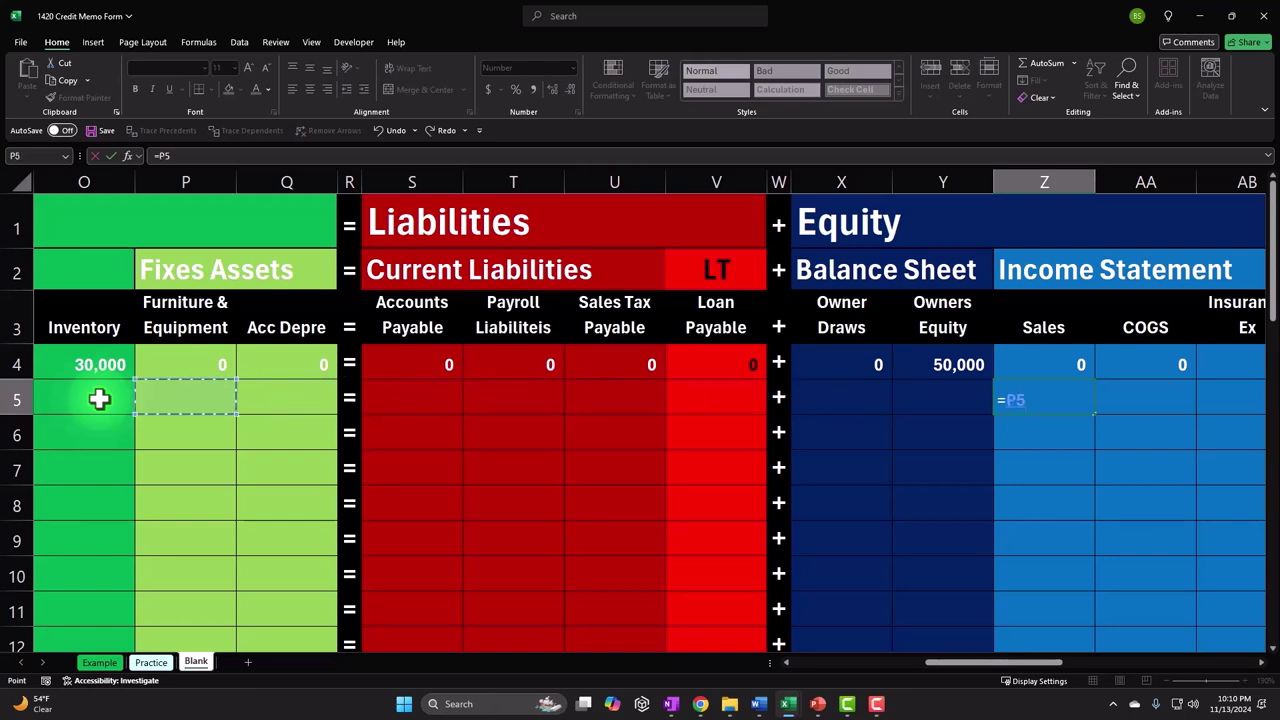
pyautogui.press('Left')
pyautogui.press('Left')
pyautogui.press('Left')
pyautogui.press('Left')
pyautogui.press('Left')
pyautogui.press('Left')
pyautogui.press('Left')
pyautogui.press('Left')
pyautogui.press('Left')
pyautogui.press('Left')
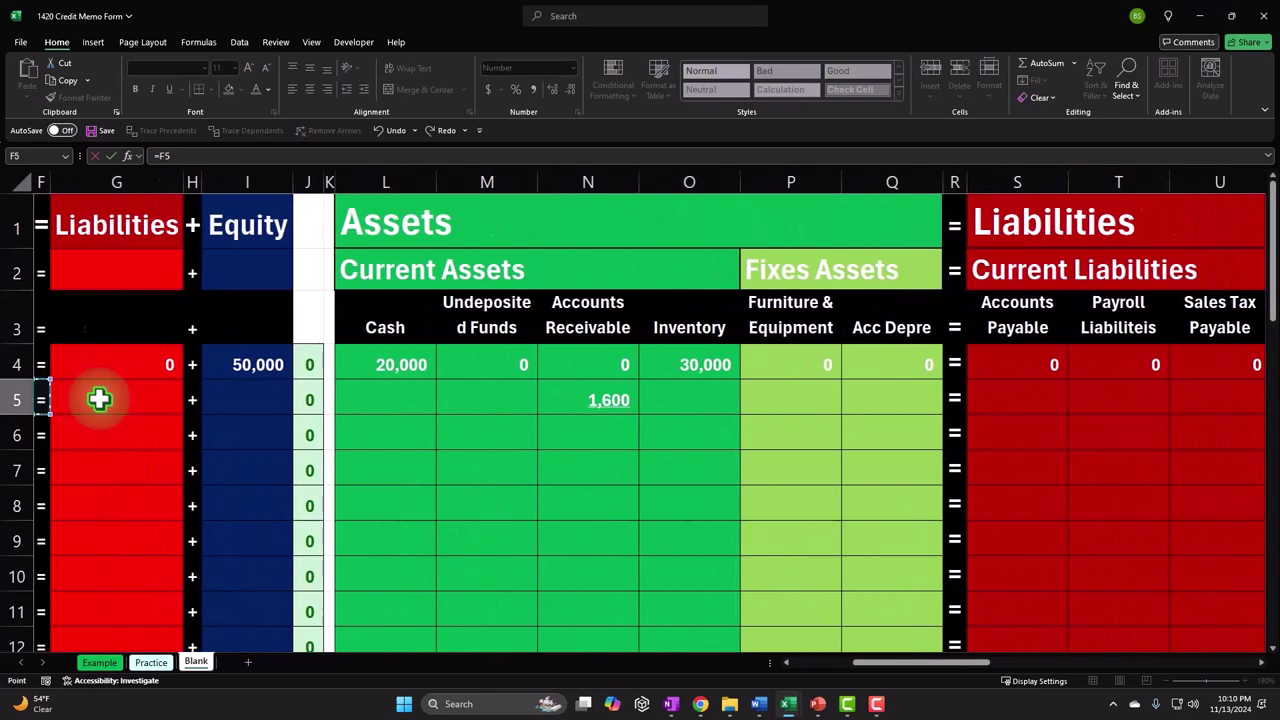
pyautogui.press('Left')
pyautogui.press('Left')
pyautogui.press('Left')
pyautogui.press('Return')
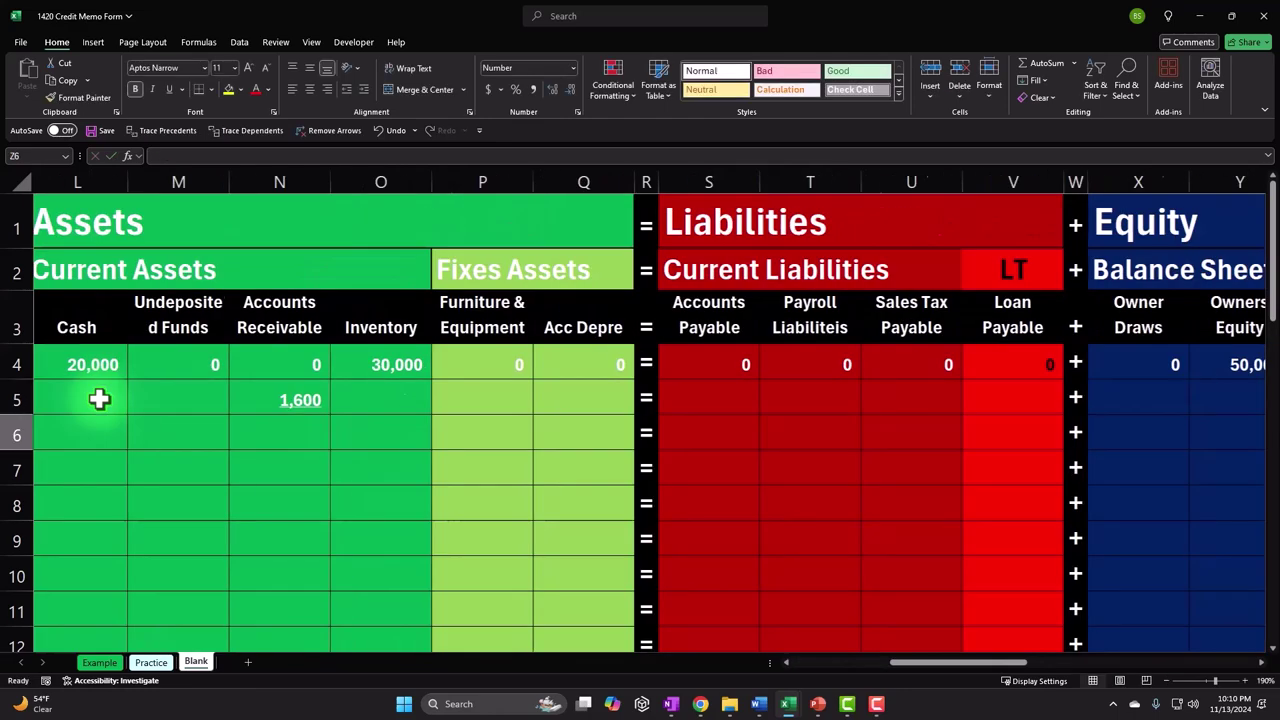
pyautogui.press('Up')
pyautogui.press('Left')
pyautogui.press('Left')
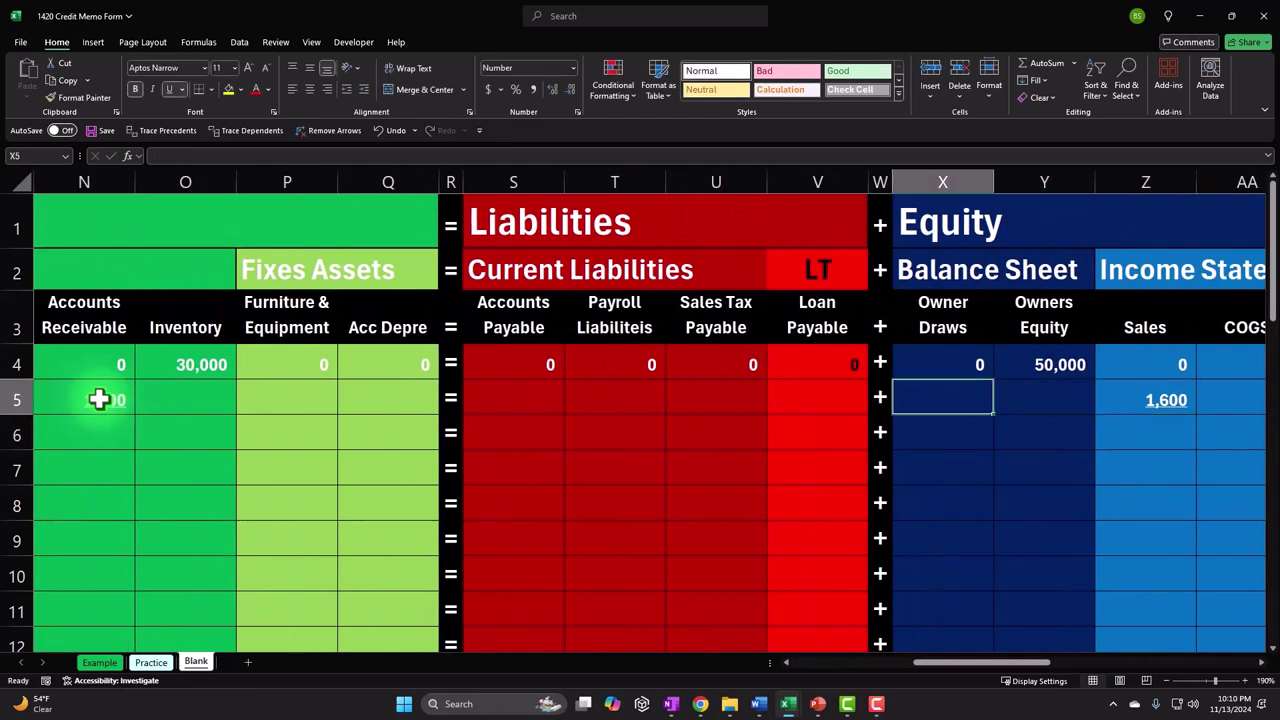
pyautogui.press('Right')
pyautogui.press('Right')
pyautogui.press('Right')
pyautogui.press('Right')
pyautogui.press('Right')
pyautogui.press('Right')
pyautogui.press('Right')
pyautogui.press('Right')
pyautogui.press('Right')
pyautogui.press('Right')
pyautogui.press('Right')
pyautogui.press('Right')
pyautogui.press('Right')
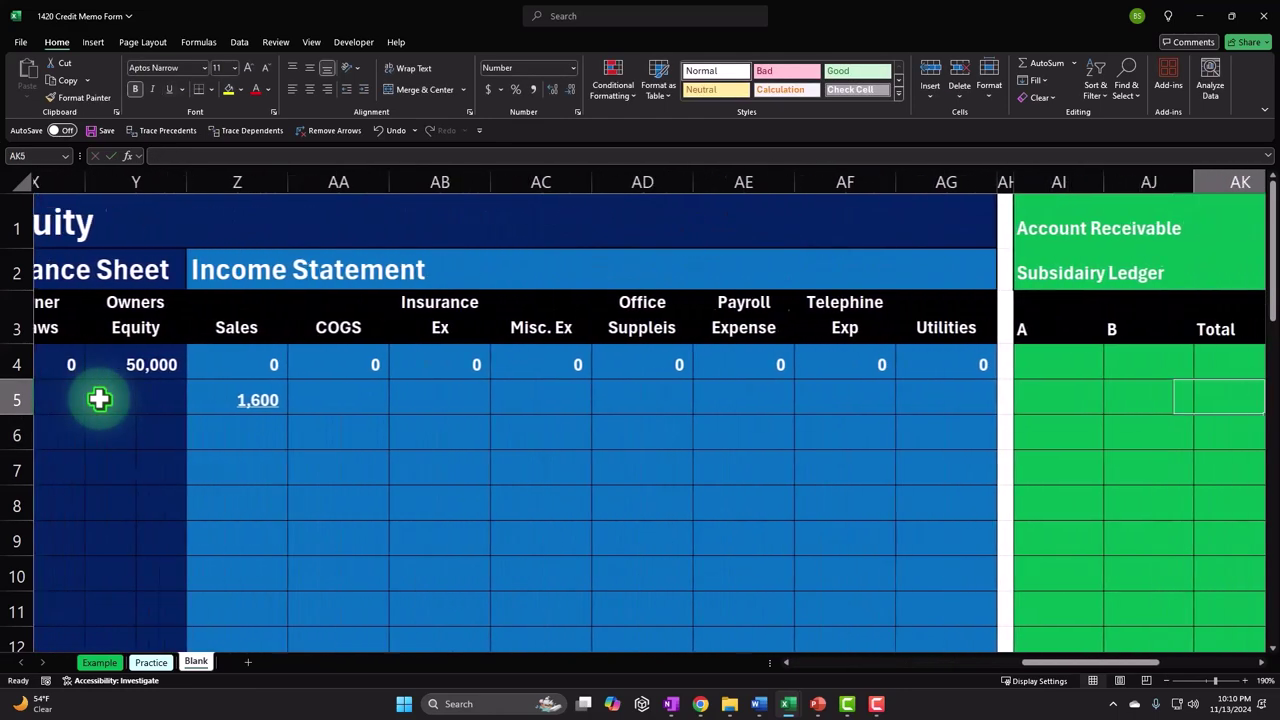
pyautogui.press('Right')
pyautogui.press('Right')
pyautogui.press('Right')
pyautogui.press('Right')
pyautogui.press('Left')
pyautogui.press('Left')
pyautogui.press('Left')
pyautogui.press('Left')
pyautogui.press('Left')
pyautogui.press('Left')
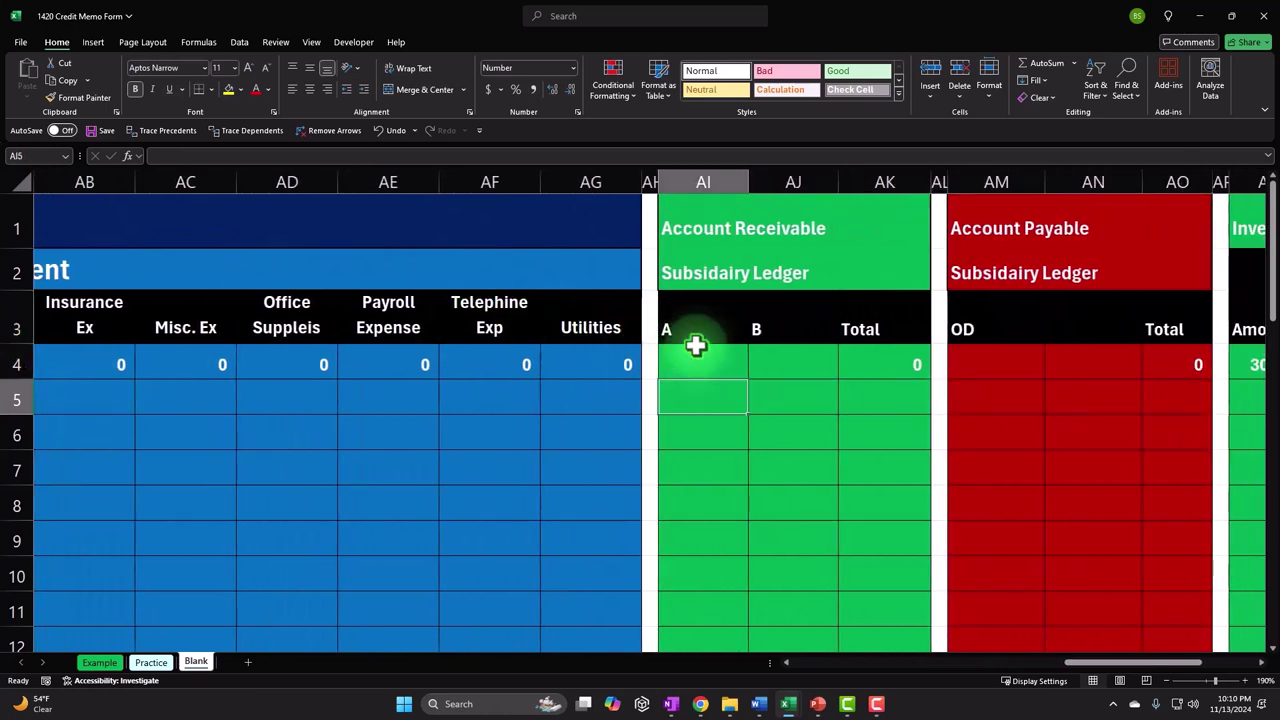
# Record customer A's 1,600 receivable in the subsidiary ledger, referencing the amount cell
pyautogui.write('=')
pyautogui.press('Left')
pyautogui.press('Left')
pyautogui.press('Left')
pyautogui.press('Left')
pyautogui.press('Left')
pyautogui.press('Left')
pyautogui.press('Left')
pyautogui.press('Left')
pyautogui.press('Left')
pyautogui.press('Left')
pyautogui.press('Left')
pyautogui.press('Left')
pyautogui.press('Left')
pyautogui.press('Left')
pyautogui.press('Left')
pyautogui.press('Left')
pyautogui.press('Left')
pyautogui.press('Left')
pyautogui.press('Left')
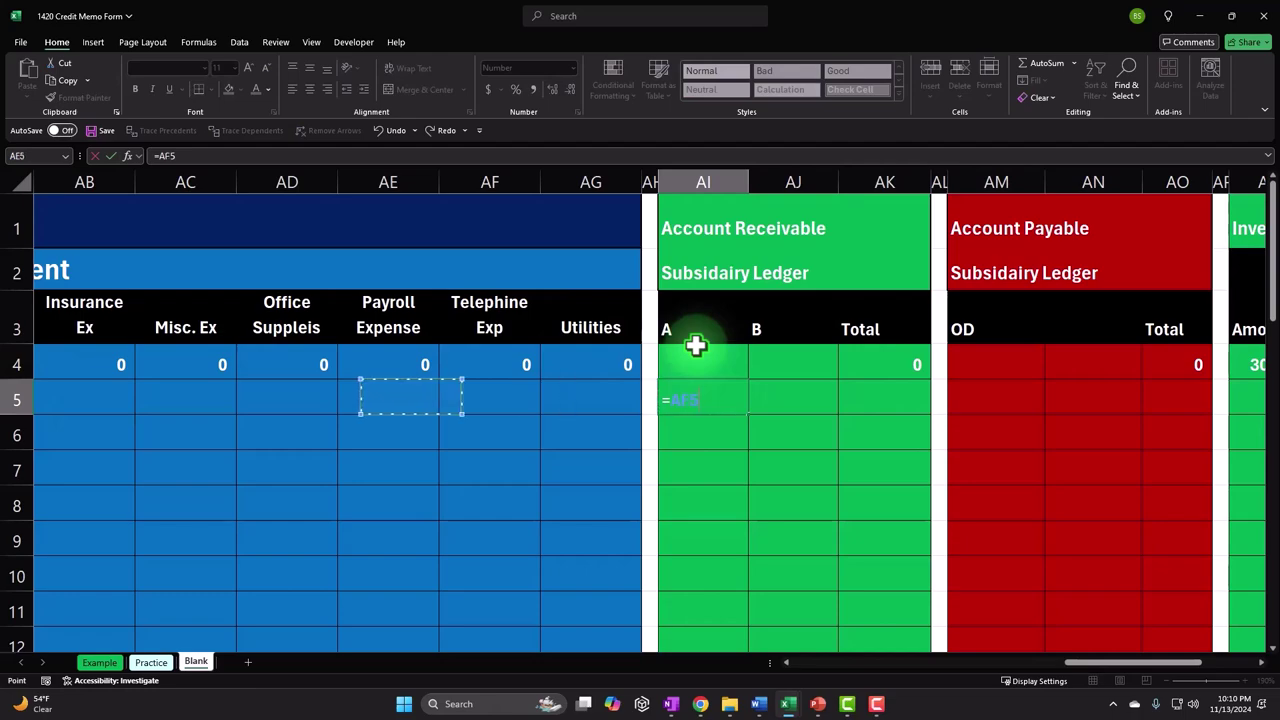
pyautogui.press('Left')
pyautogui.press('Left')
pyautogui.press('Left')
pyautogui.press('Left')
pyautogui.press('Left')
pyautogui.press('Left')
pyautogui.press('Left')
pyautogui.press('Left')
pyautogui.press('Left')
pyautogui.press('Left')
pyautogui.press('Left')
pyautogui.press('Left')
pyautogui.press('Left')
pyautogui.press('Left')
pyautogui.press('Right')
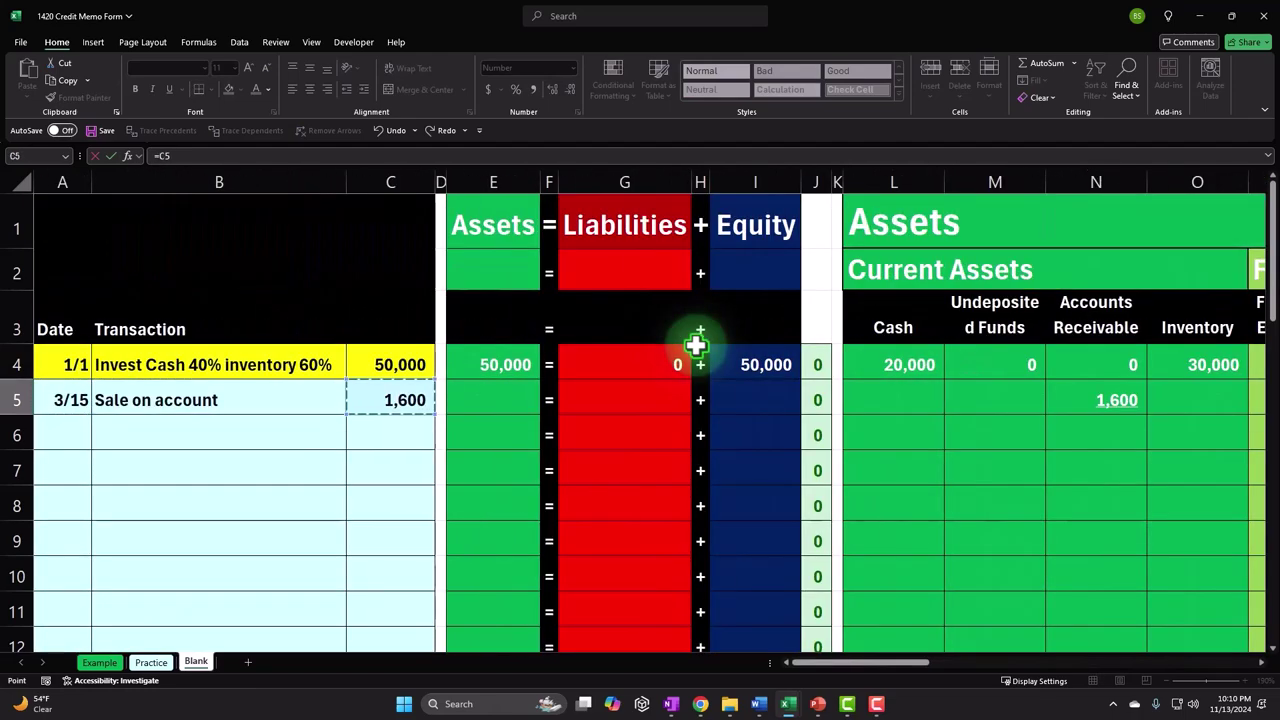
pyautogui.press('Return')
pyautogui.press('Right')
pyautogui.press('Right')
pyautogui.press('Right')
pyautogui.press('Right')
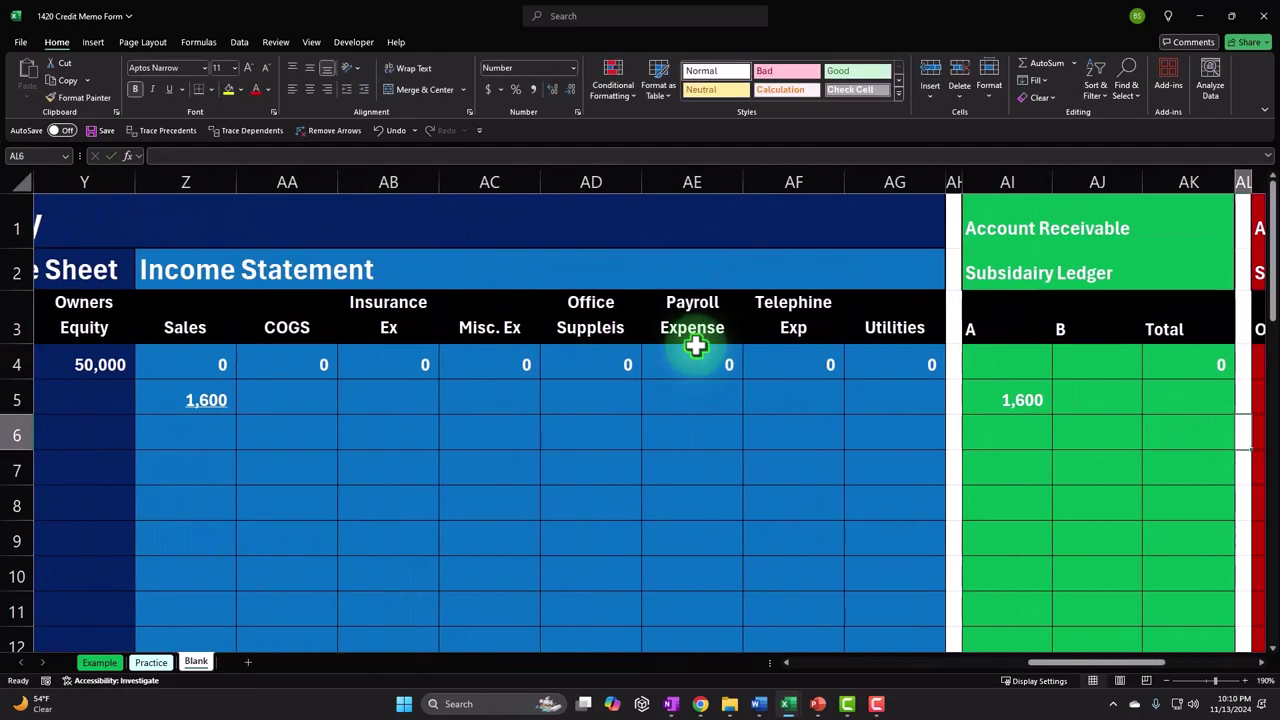
pyautogui.press('Left')
pyautogui.press('Left')
pyautogui.press('Up')
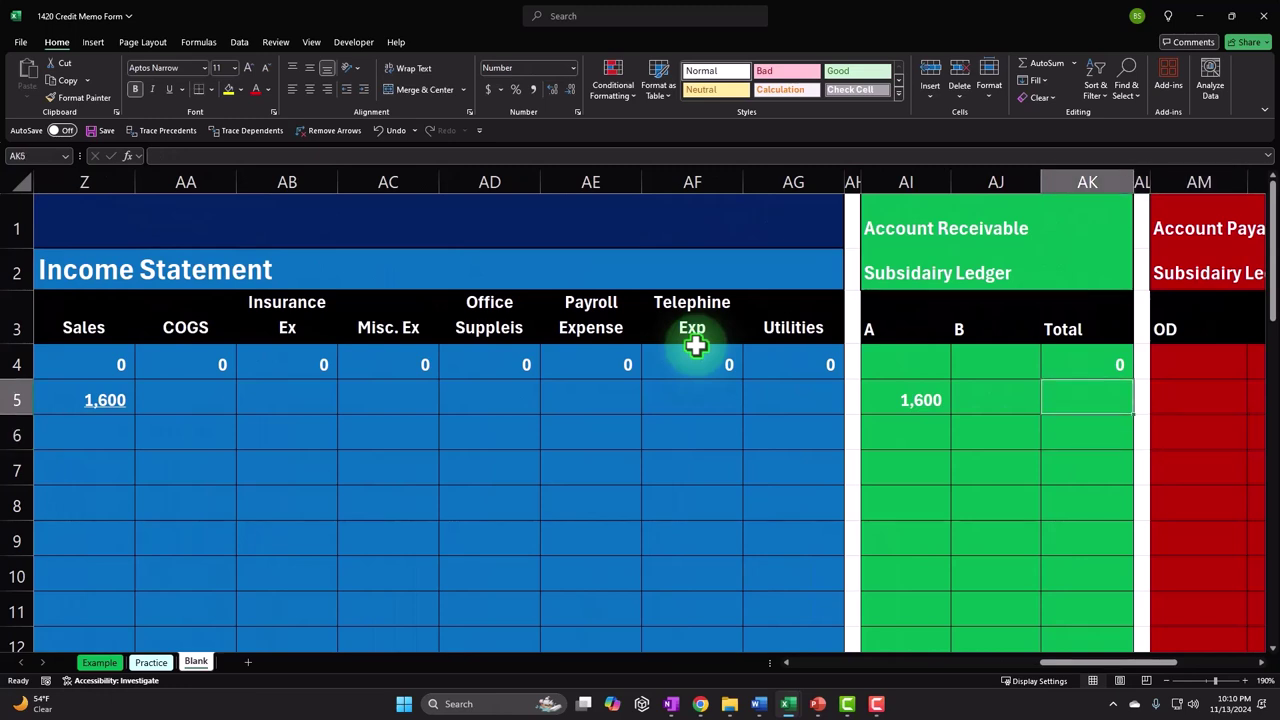
# Enter the ledger running total =AK4+SUM(AI5:AJ5) in AK5, showing 1,600
pyautogui.write('=')
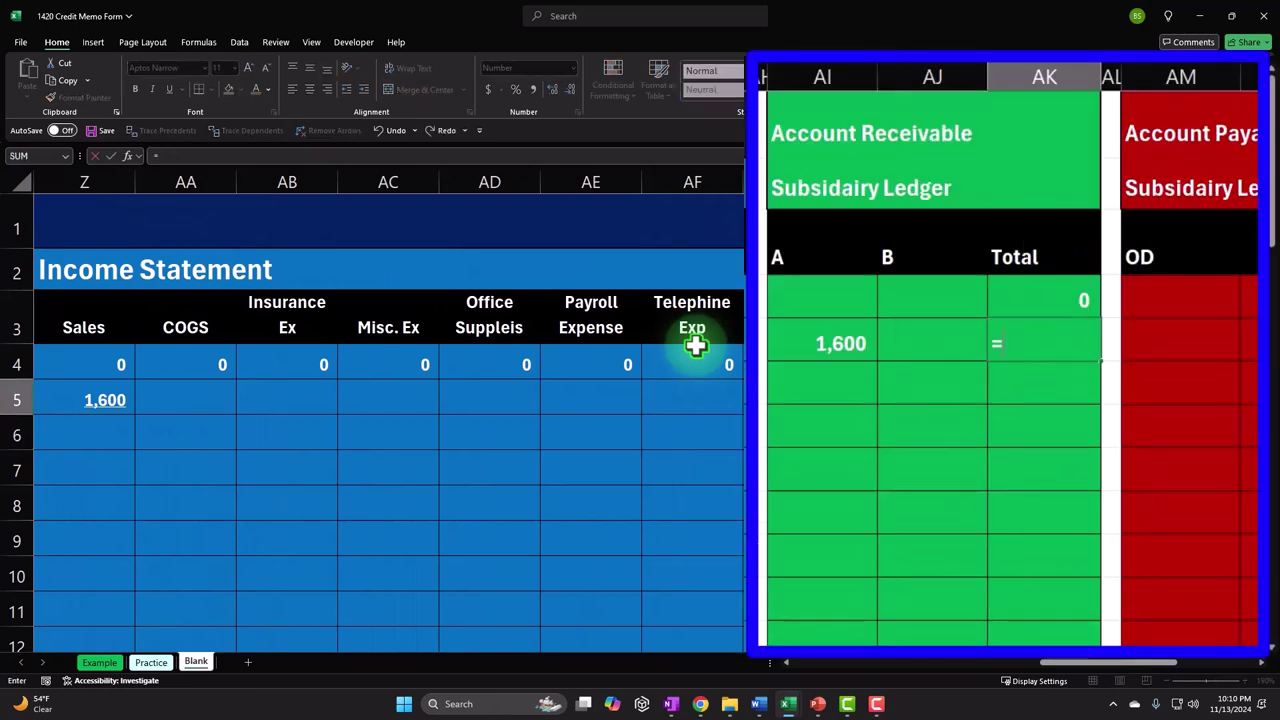
pyautogui.press('Up')
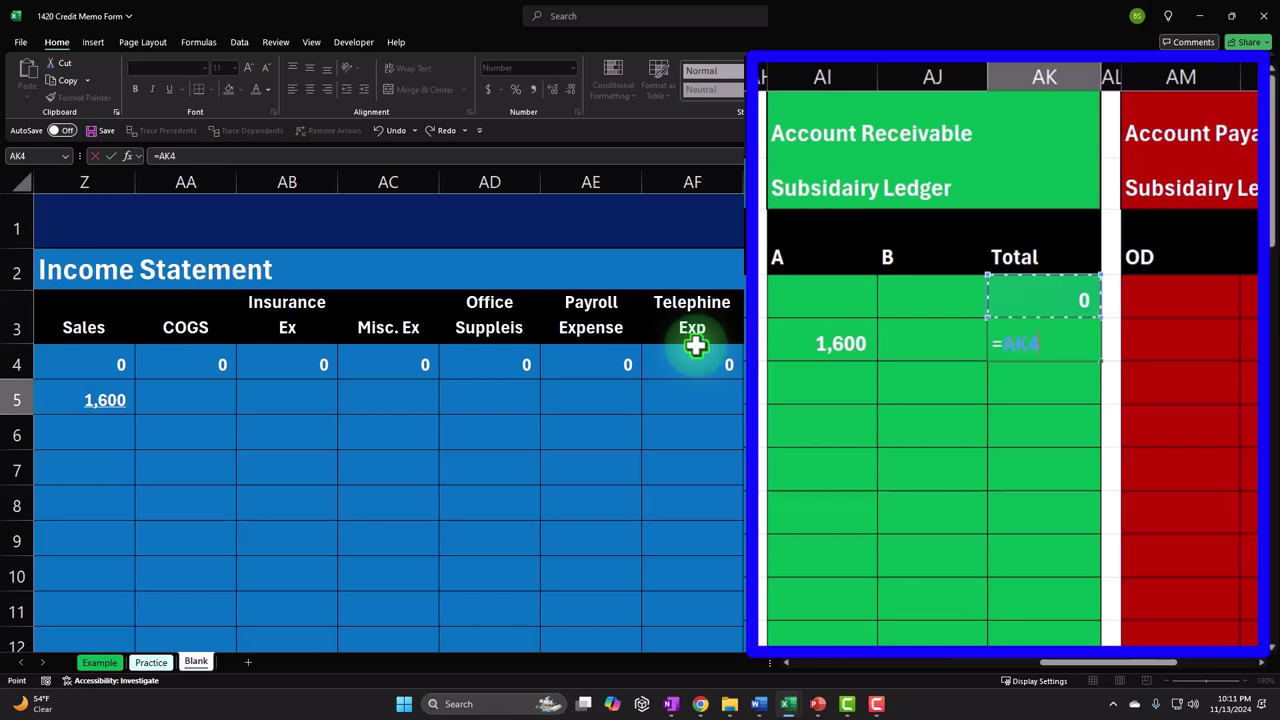
pyautogui.write('+sum(')
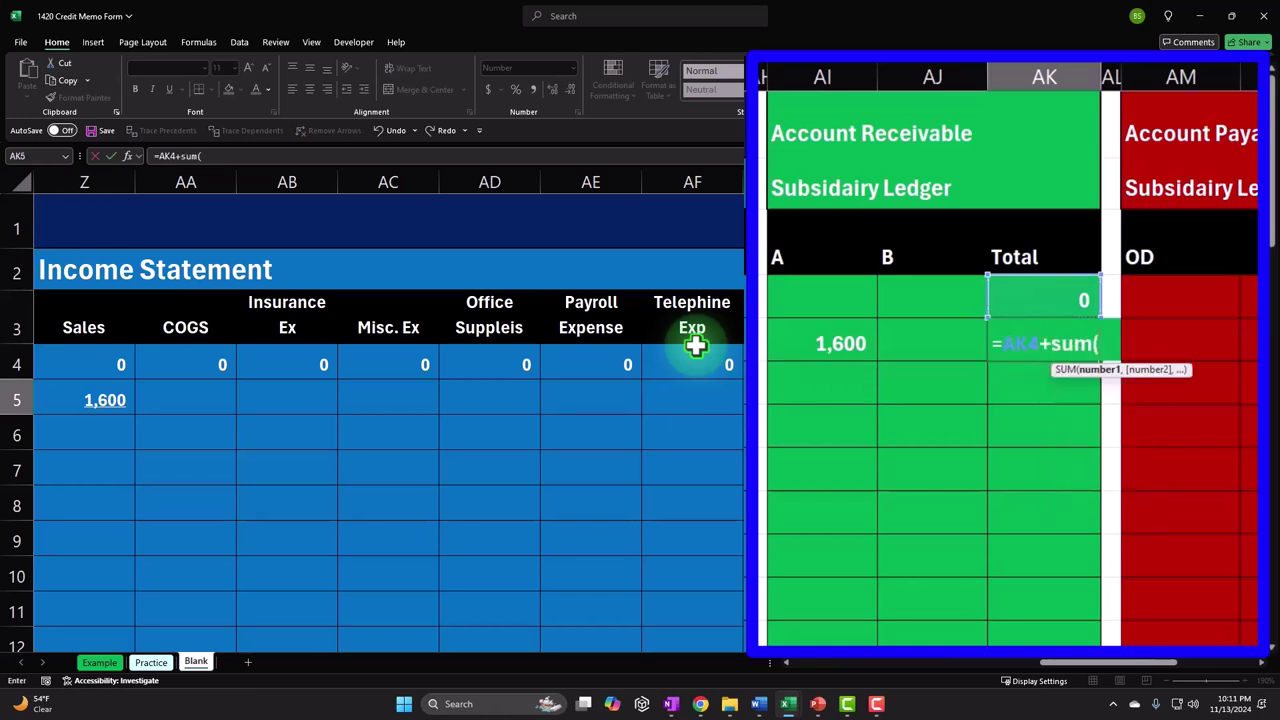
pyautogui.press('Left')
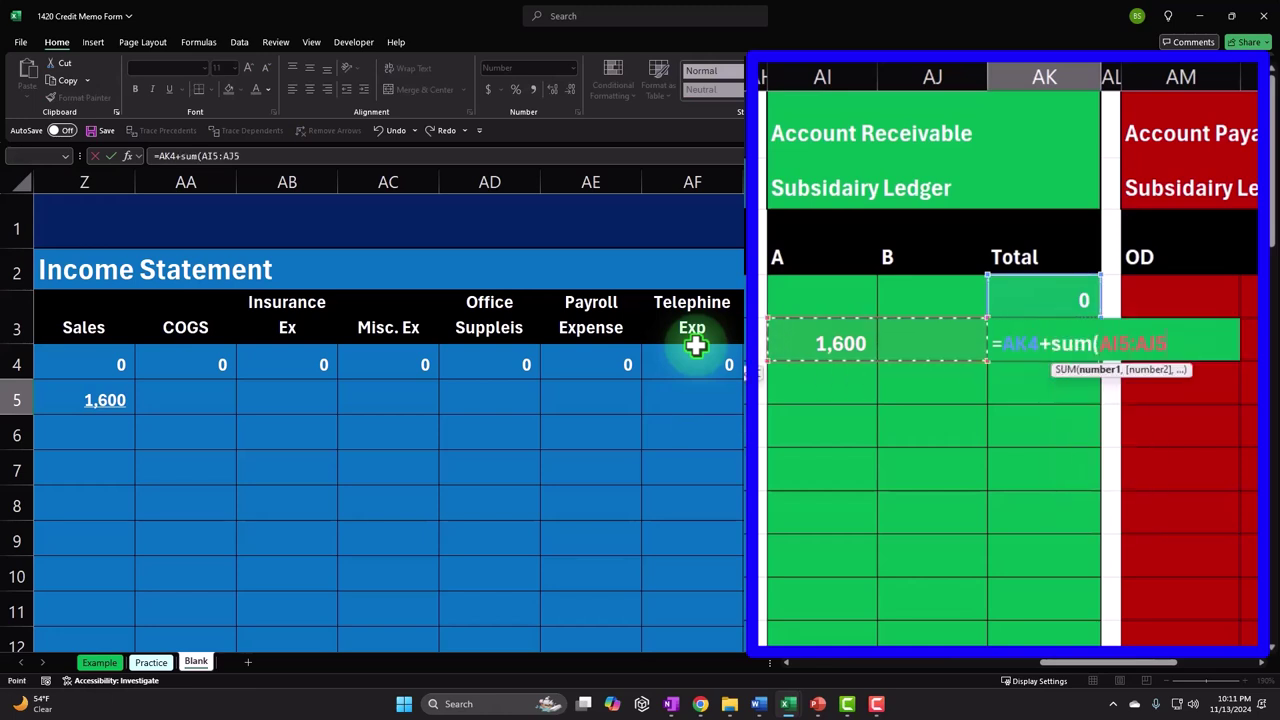
pyautogui.press('Return')
pyautogui.press('Return')
pyautogui.press('Up')
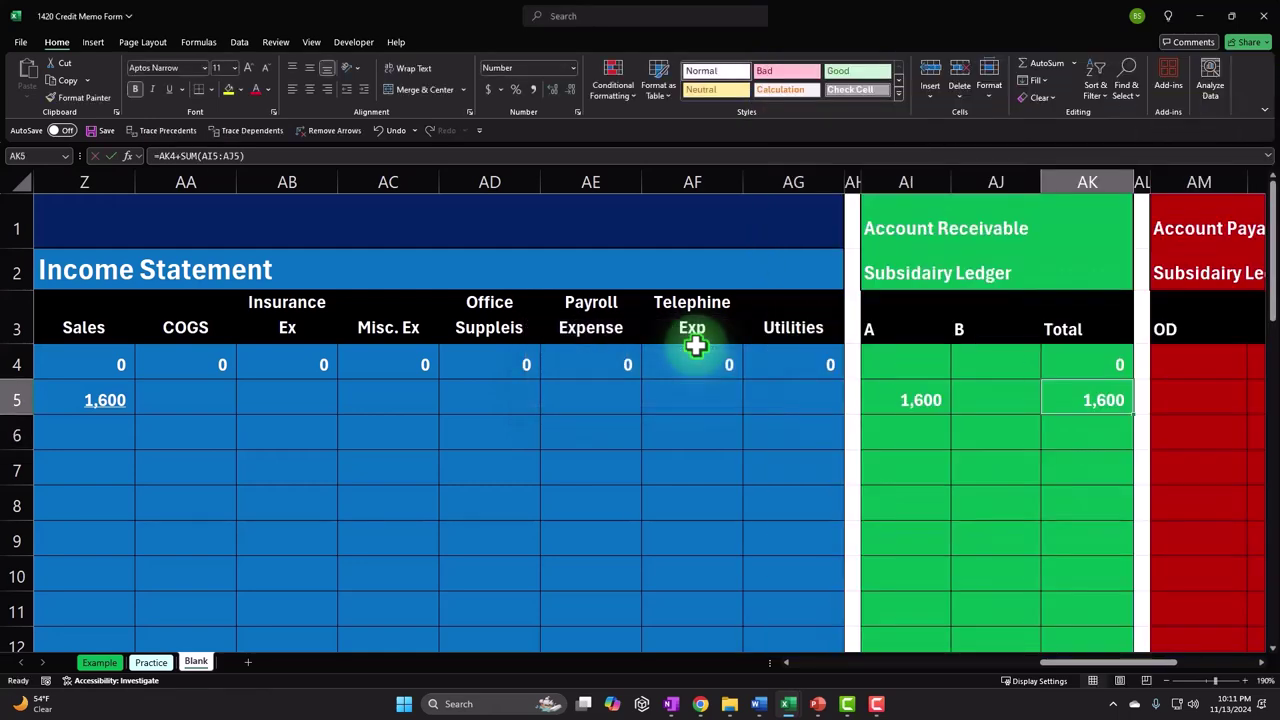
pyautogui.press('Left')
pyautogui.press('Left')
pyautogui.press('Left')
pyautogui.press('Left')
pyautogui.press('Left')
pyautogui.press('Left')
pyautogui.press('Left')
pyautogui.press('Left')
pyautogui.press('Left')
pyautogui.press('Left')
pyautogui.press('Left')
pyautogui.press('Left')
pyautogui.press('Left')
pyautogui.press('Left')
pyautogui.press('Left')
pyautogui.press('Left')
pyautogui.press('Left')
pyautogui.press('Left')
pyautogui.press('Left')
pyautogui.press('Left')
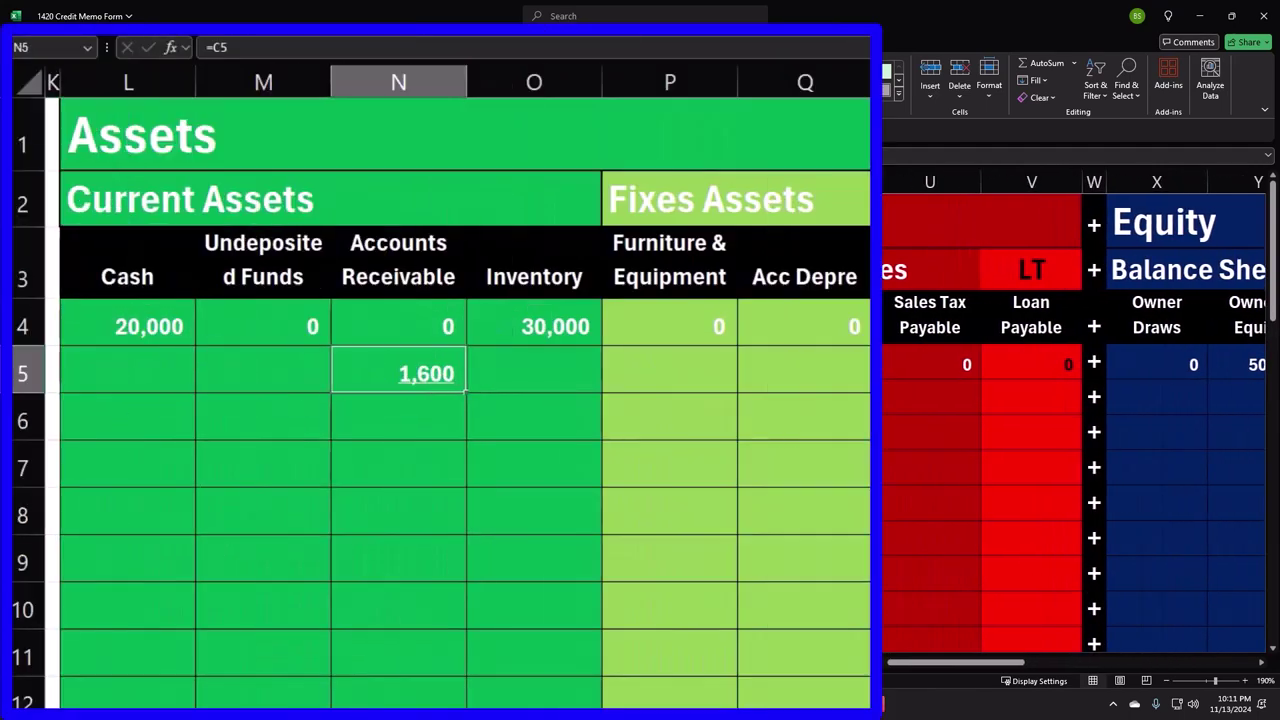
# Fill each blank account cell in row 5, from Cash across to Utilities, with 0
pyautogui.press('Left')
pyautogui.press('Left')
pyautogui.write('0')
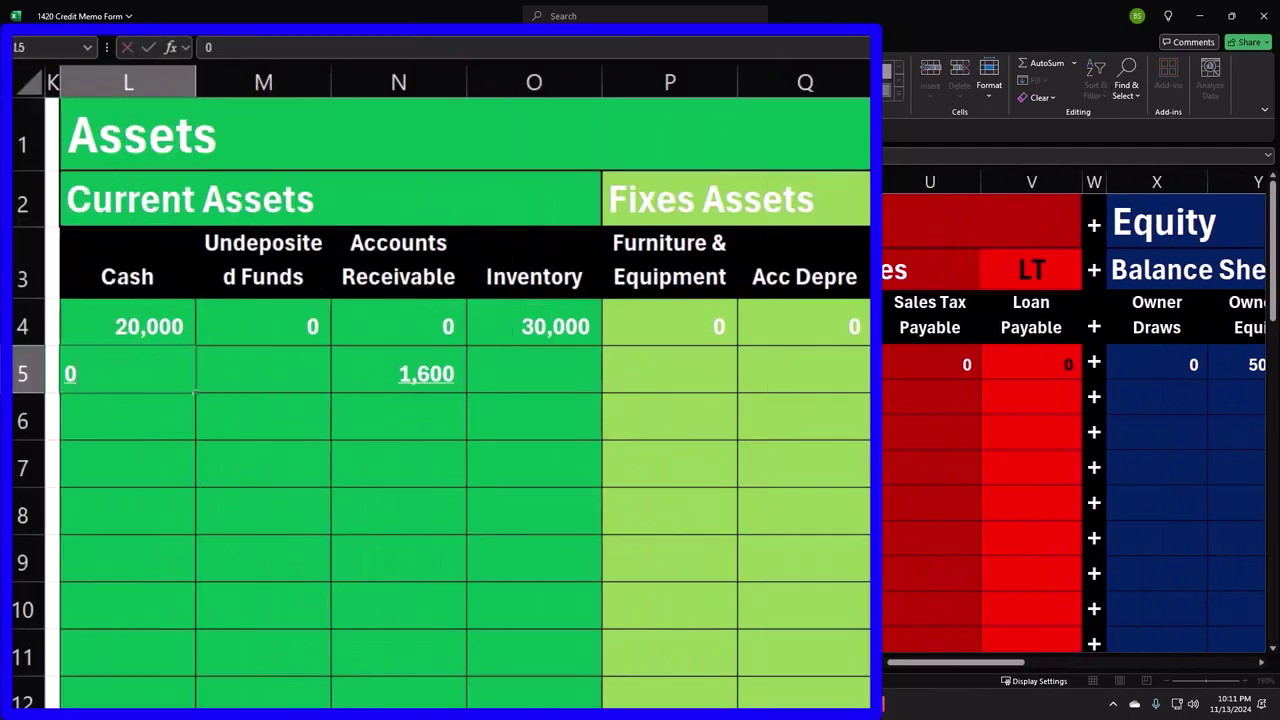
pyautogui.press('Right')
pyautogui.write('0')
pyautogui.press('Right')
pyautogui.press('Right')
pyautogui.write('0')
pyautogui.press('Right')
pyautogui.write('0')
pyautogui.press('Right')
pyautogui.write('0')
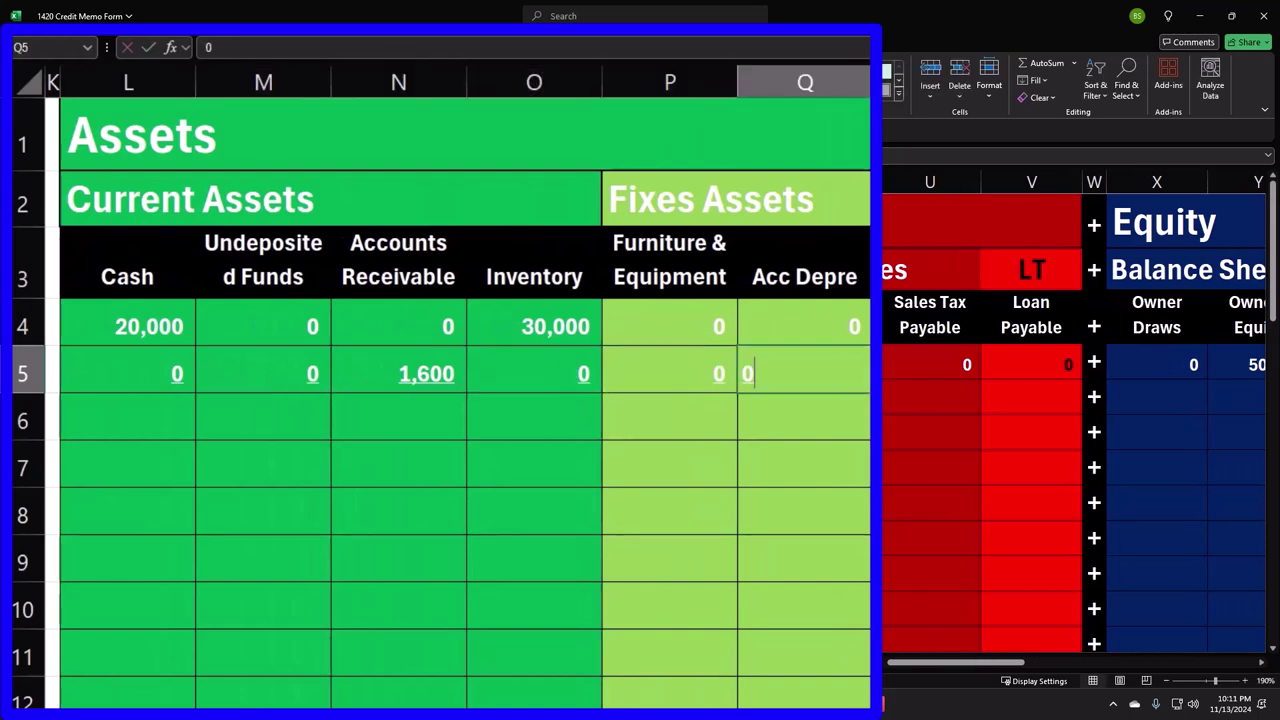
pyautogui.press('Right')
pyautogui.press('Right')
pyautogui.press('Right')
pyautogui.write('0')
pyautogui.press('Right')
pyautogui.write('0')
pyautogui.press('Right')
pyautogui.write('0')
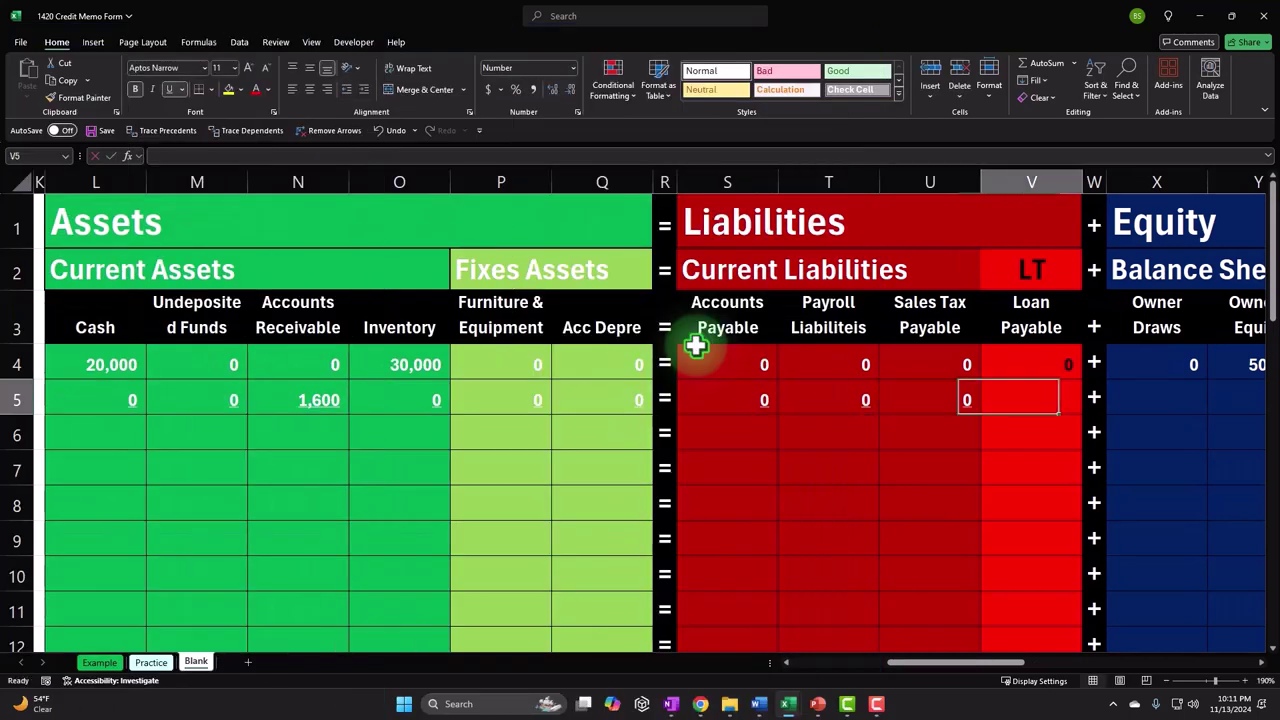
pyautogui.press('Right')
pyautogui.press('Right')
pyautogui.write('0')
pyautogui.press('Right')
pyautogui.write('0')
pyautogui.press('Right')
pyautogui.press('Right')
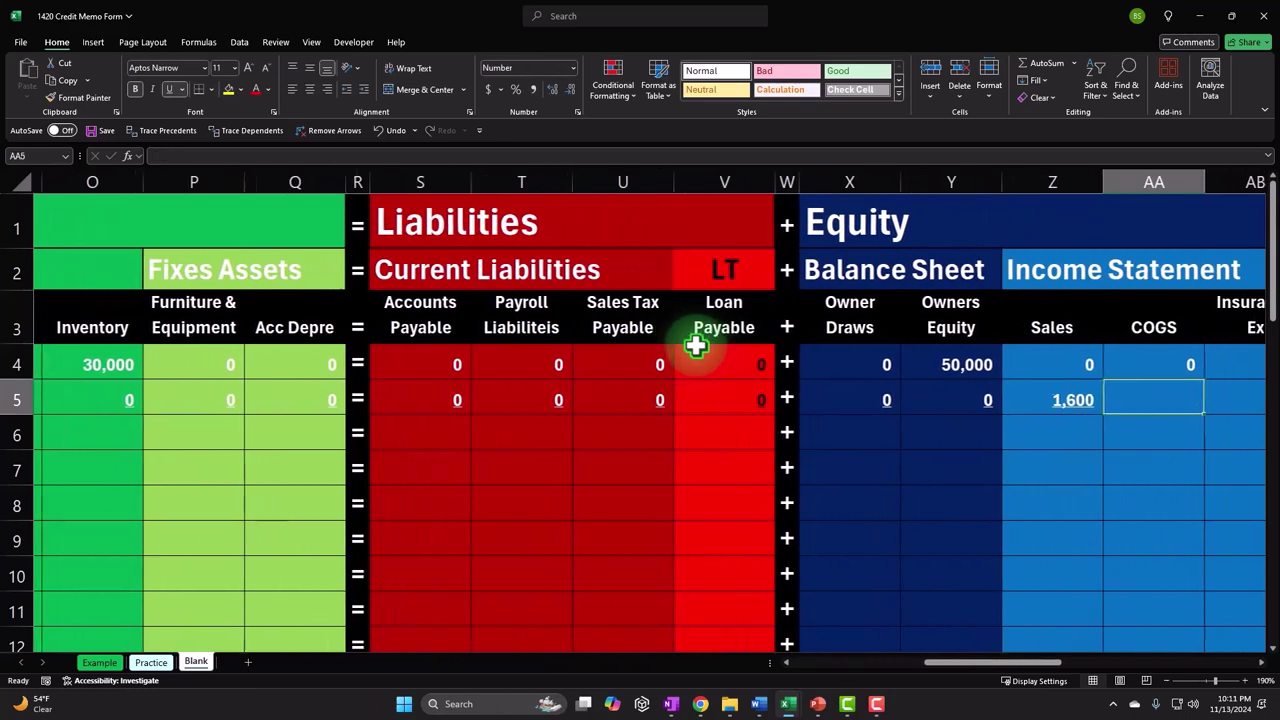
pyautogui.write('0')
pyautogui.press('Right')
pyautogui.write('0')
pyautogui.press('Right')
pyautogui.write('0')
pyautogui.press('Right')
pyautogui.write('0')
pyautogui.press('Right')
pyautogui.write('0')
pyautogui.press('Right')
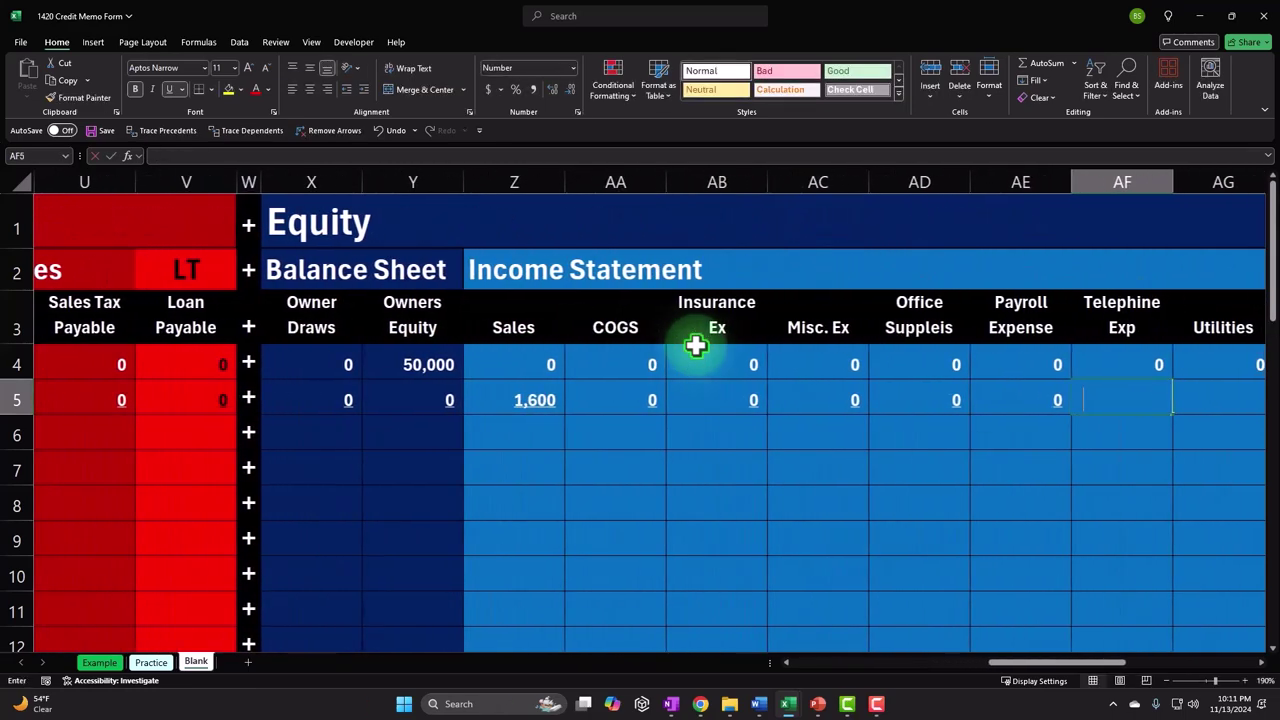
pyautogui.press('Left')
pyautogui.press('Left')
pyautogui.press('Home')
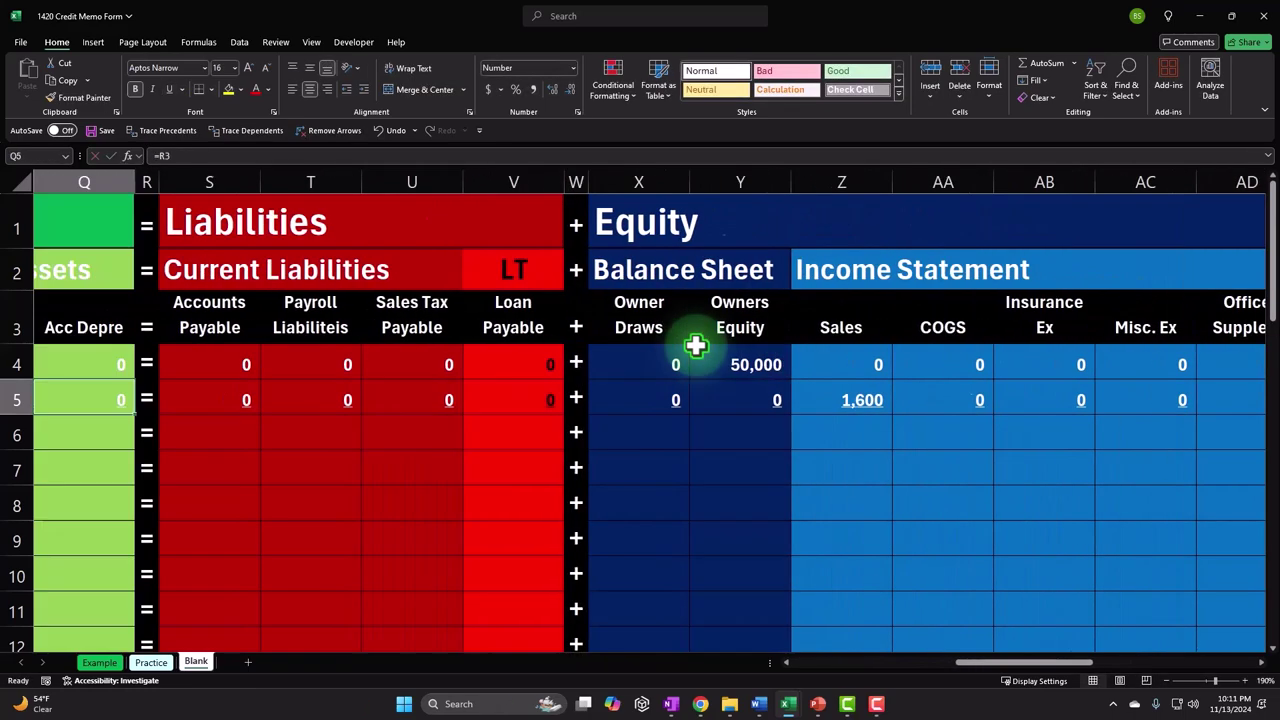
pyautogui.press('Left')
pyautogui.press('Down')
# Label row 6 'Balance' and sum Cash rows 4–5 with =SUM(L4:L5) in L6
pyautogui.write('B')
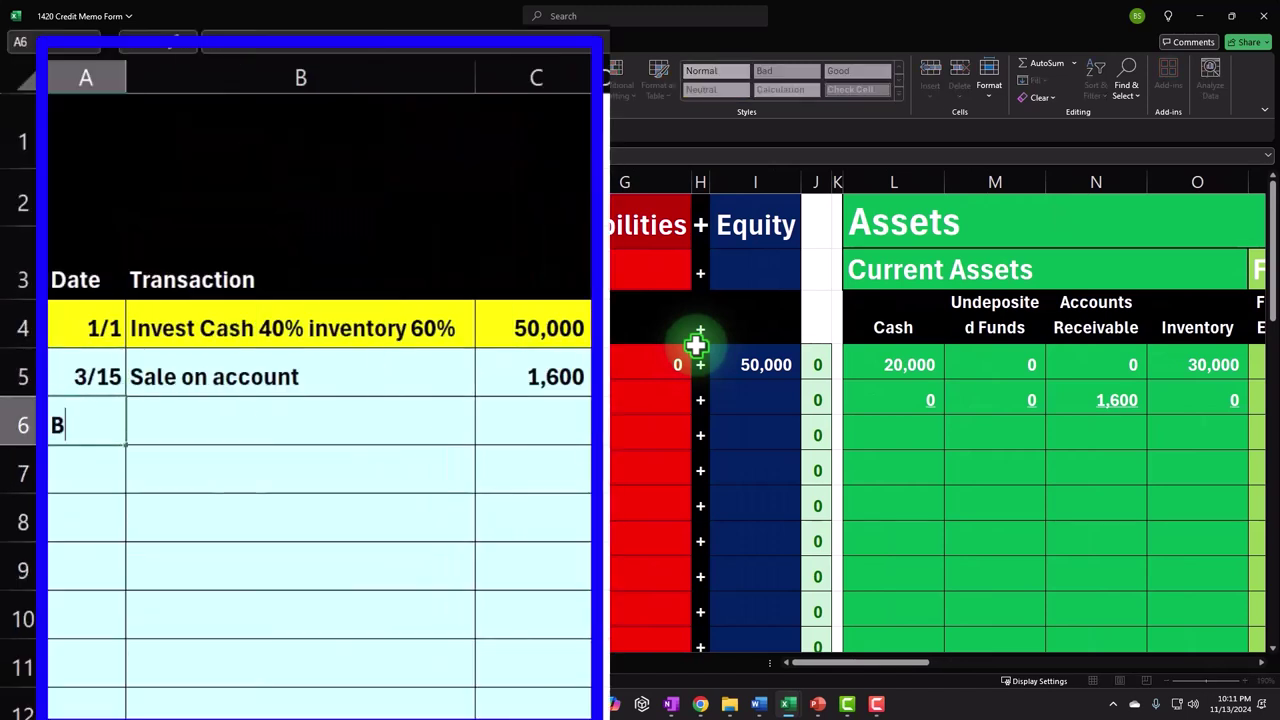
pyautogui.write('alance')
pyautogui.press('Tab')
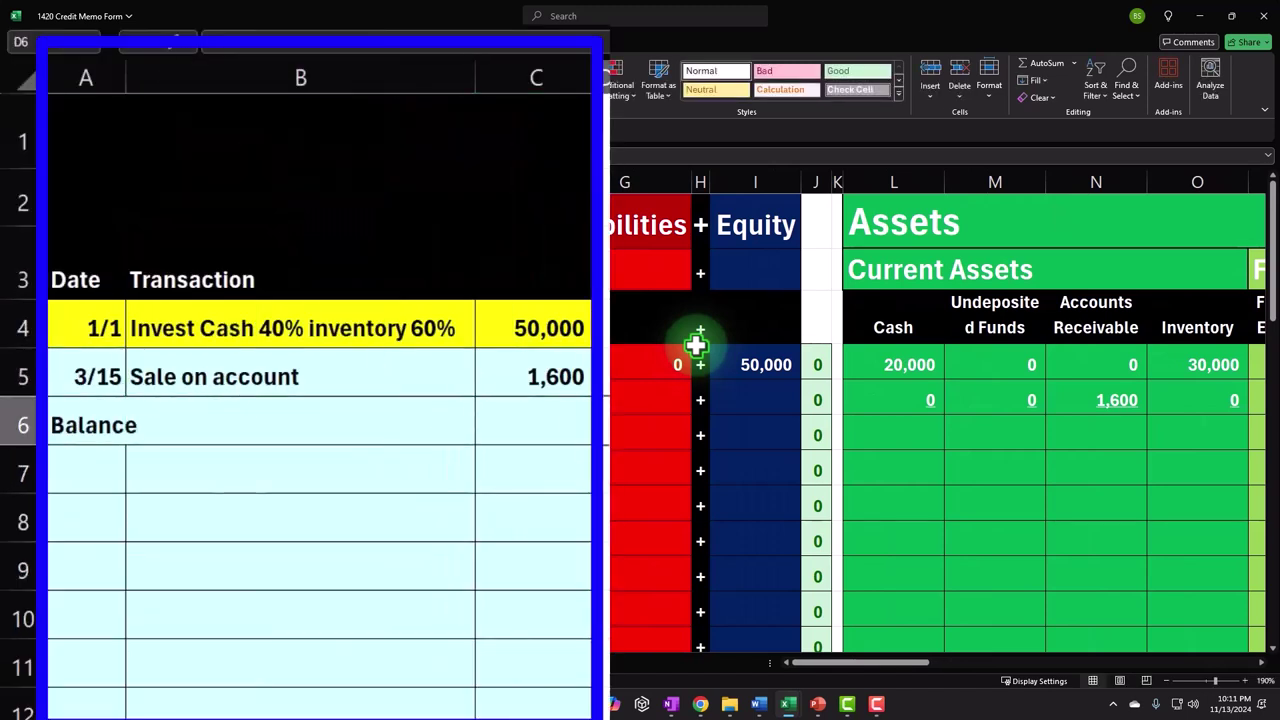
pyautogui.press('Tab')
pyautogui.press('Tab')
pyautogui.press('Tab')
pyautogui.press('Tab')
pyautogui.press('Tab')
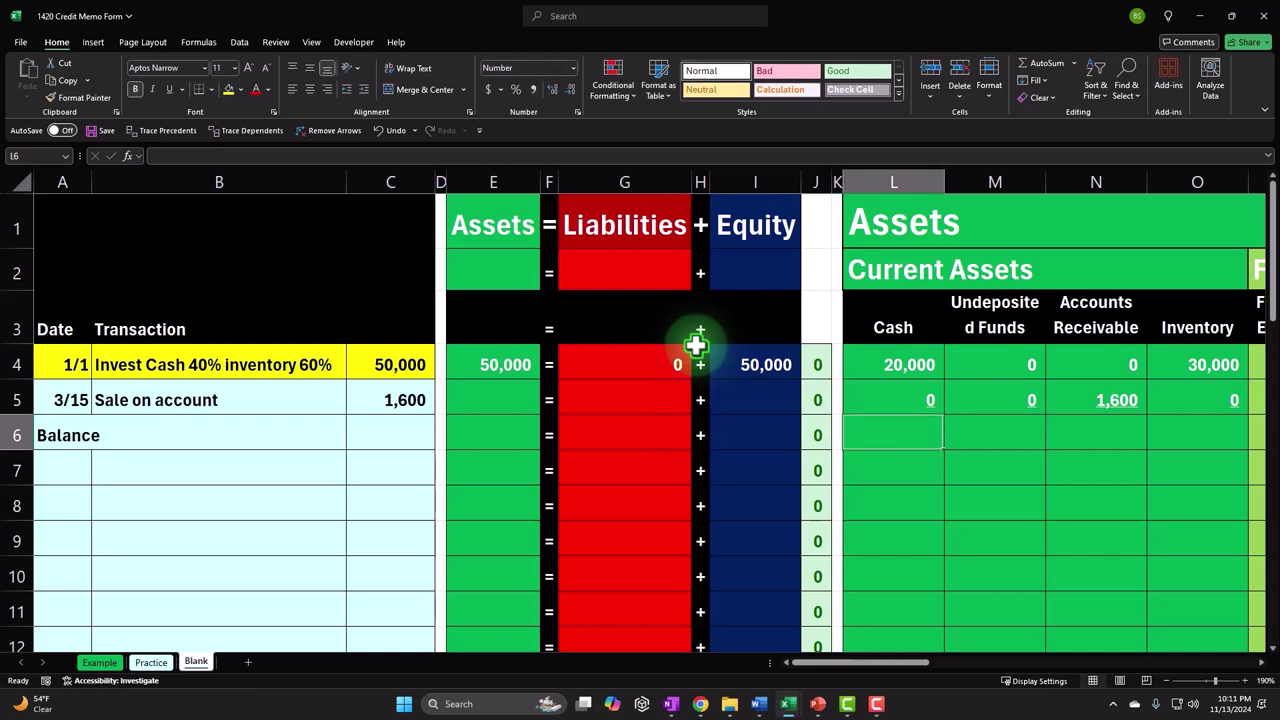
pyautogui.write('=sum(')
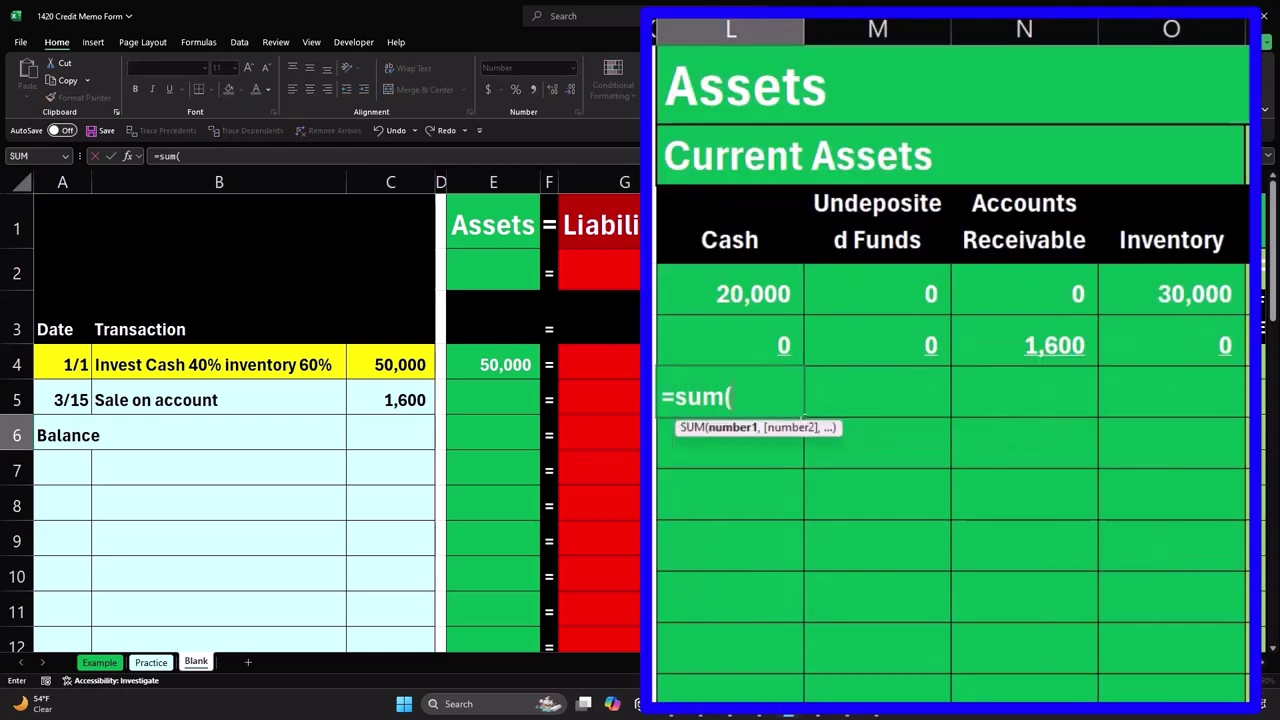
pyautogui.moveTo(730, 293); pyautogui.dragTo(730, 345)
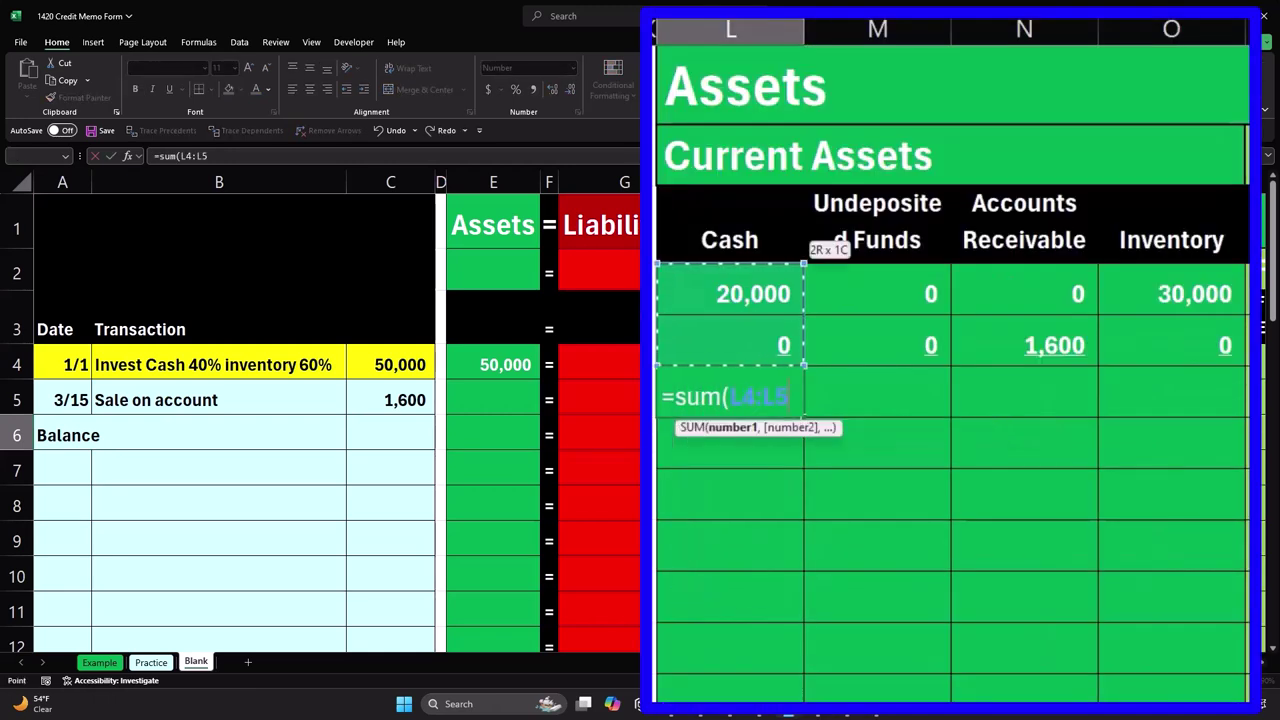
pyautogui.press('Return')
# Copy the Cash balance formula and paste it as formulas into M6:Q6, S6:V6 and X6:AF6
pyautogui.click(757, 398)
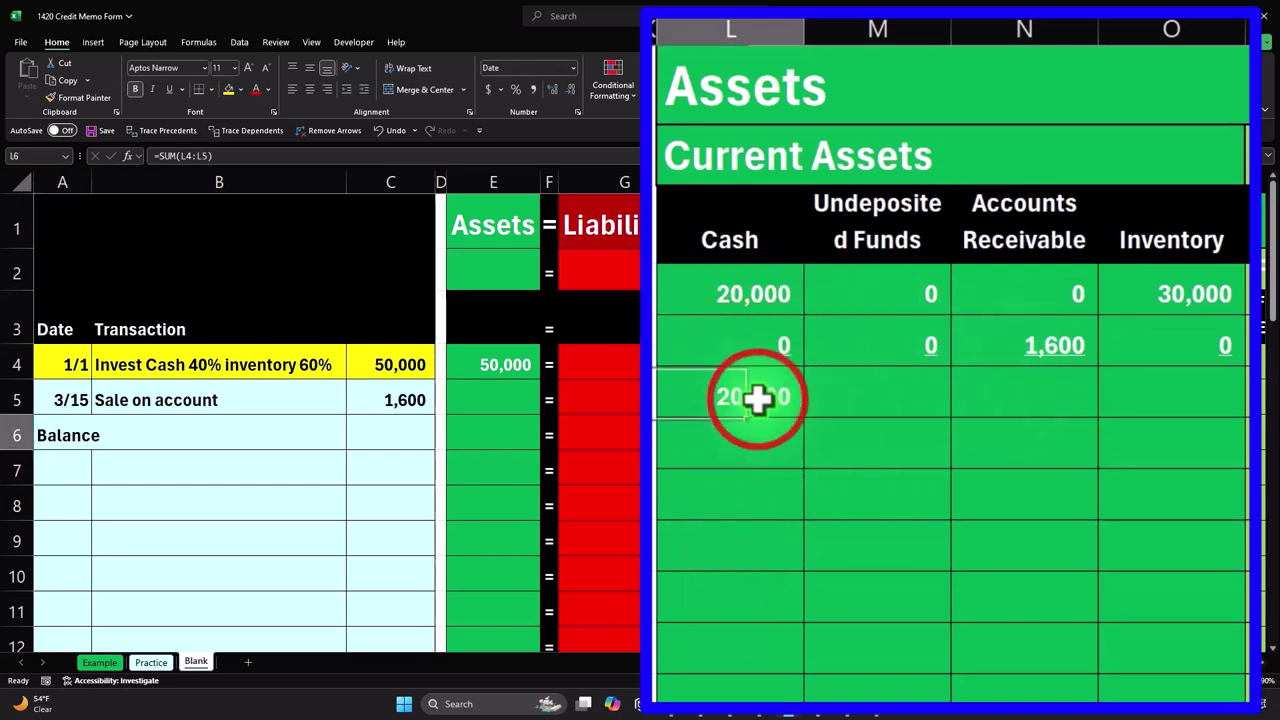
pyautogui.hotkey('ctrl', 'c')
pyautogui.moveTo(1005, 432)
pyautogui.mouseDown()
pyautogui.moveTo(1268, 440)
pyautogui.moveTo(1006, 449)
pyautogui.mouseUp()
pyautogui.rightClick(1006, 449)
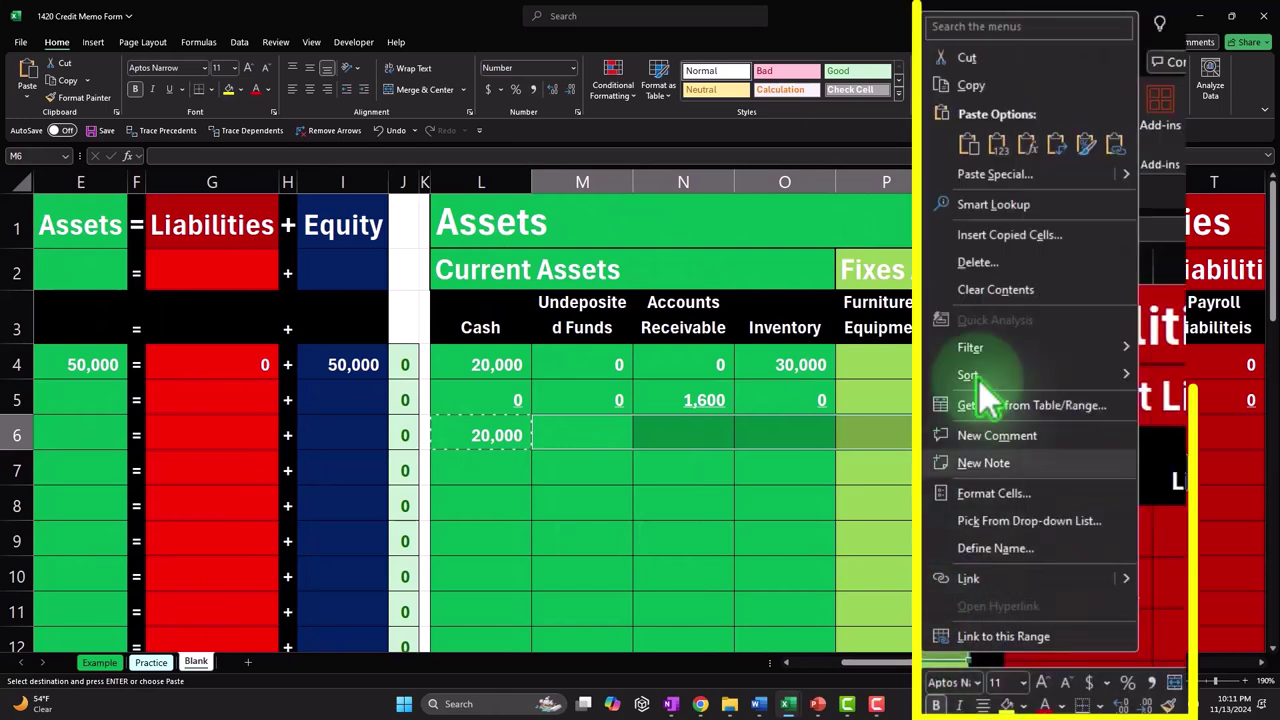
pyautogui.click(1027, 146)
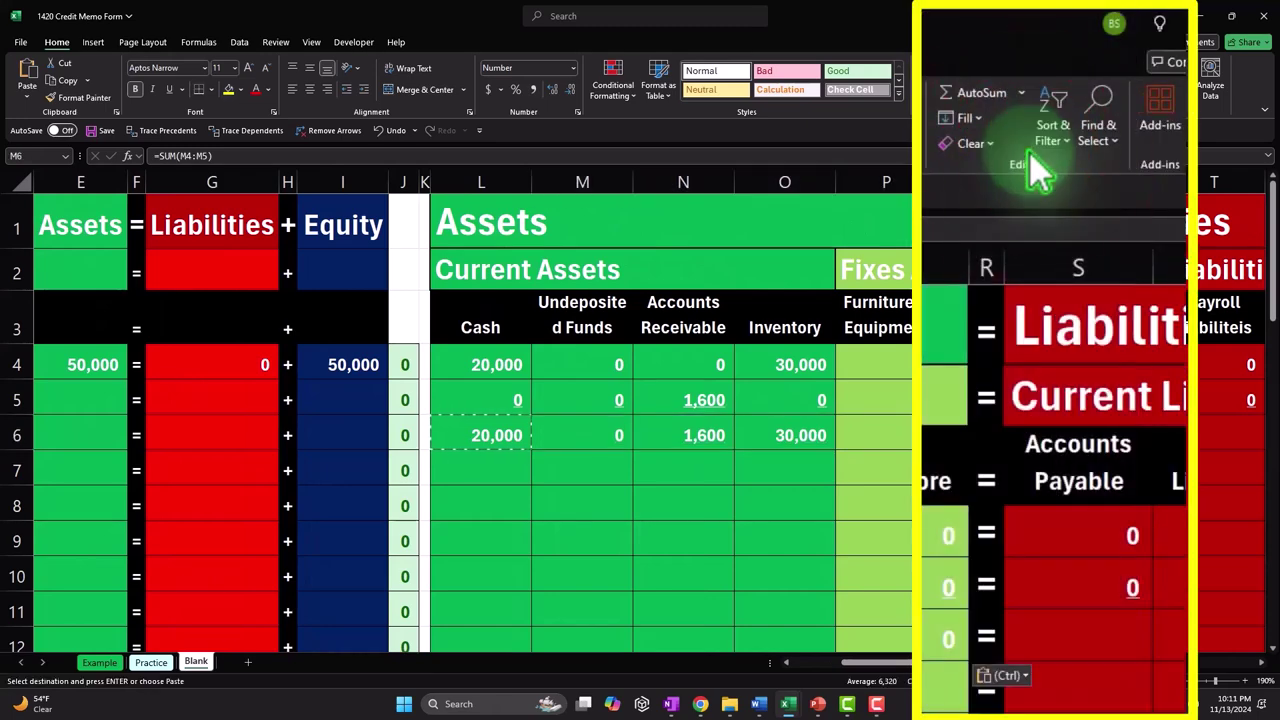
pyautogui.moveTo(1128, 440); pyautogui.dragTo(636, 436)
pyautogui.rightClick(638, 440)
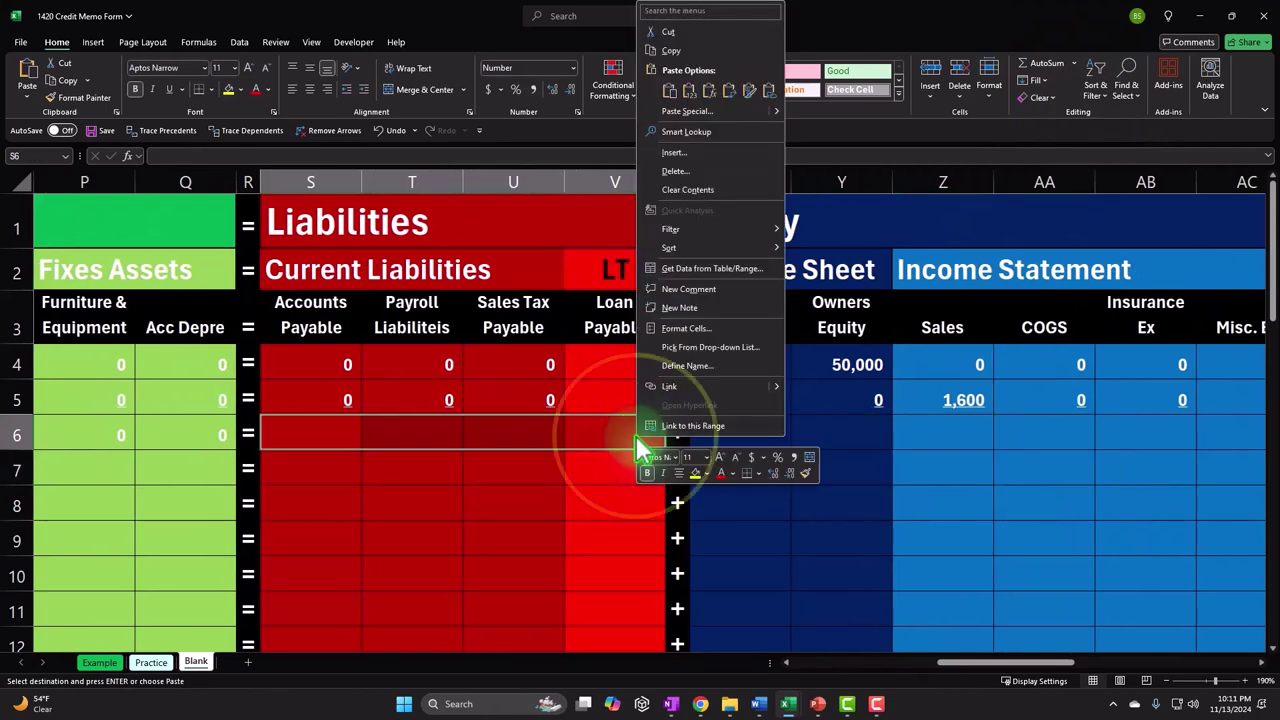
pyautogui.click(739, 131)
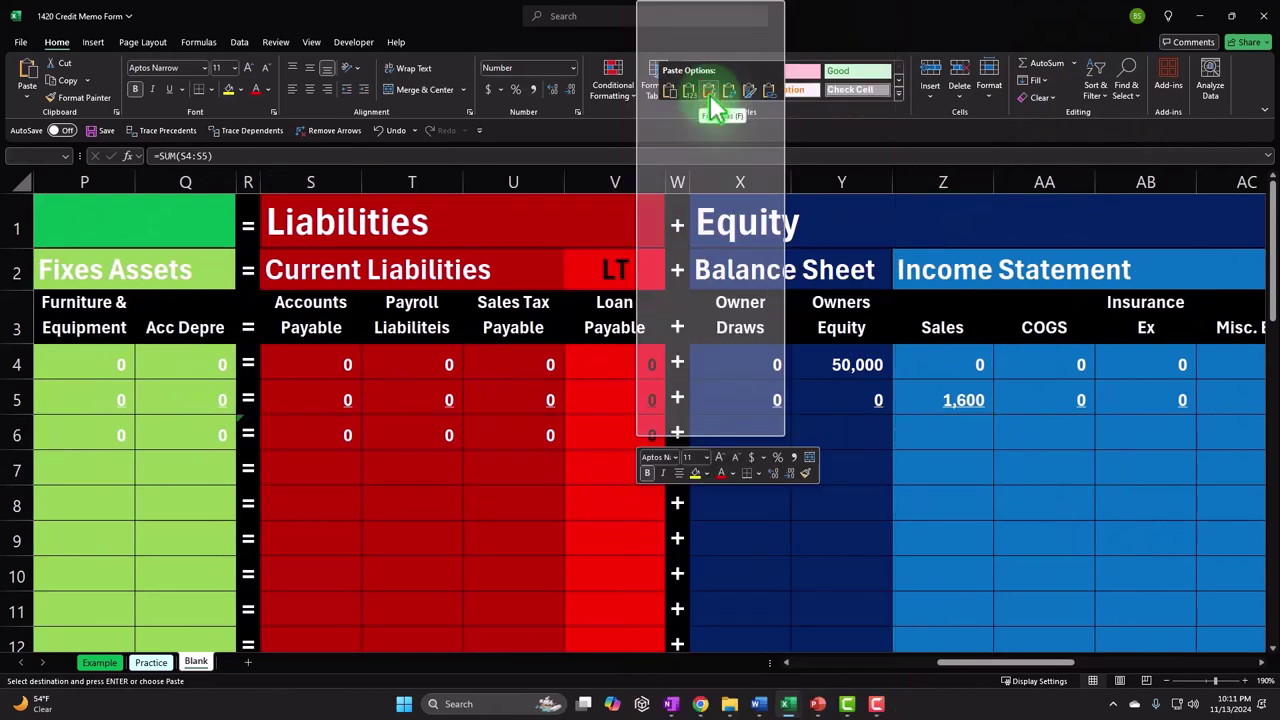
pyautogui.moveTo(748, 440); pyautogui.dragTo(1272, 432)
pyautogui.rightClick(1103, 423)
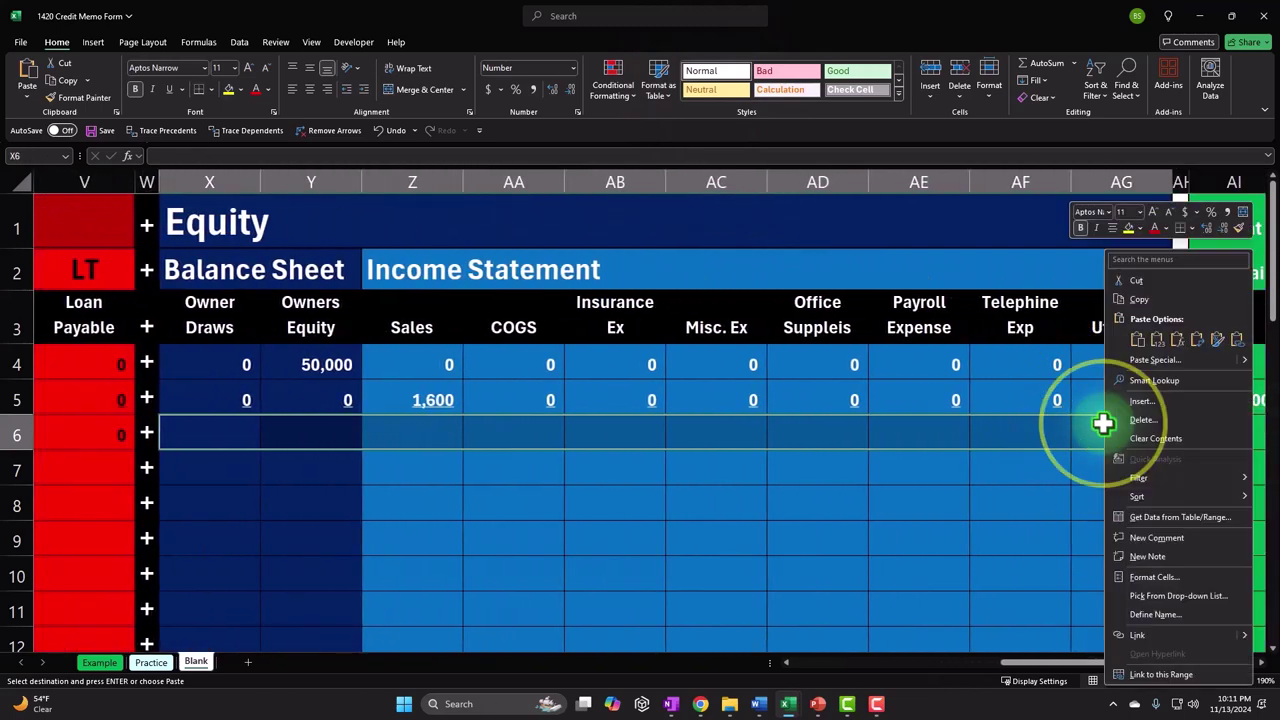
pyautogui.click(1118, 212)
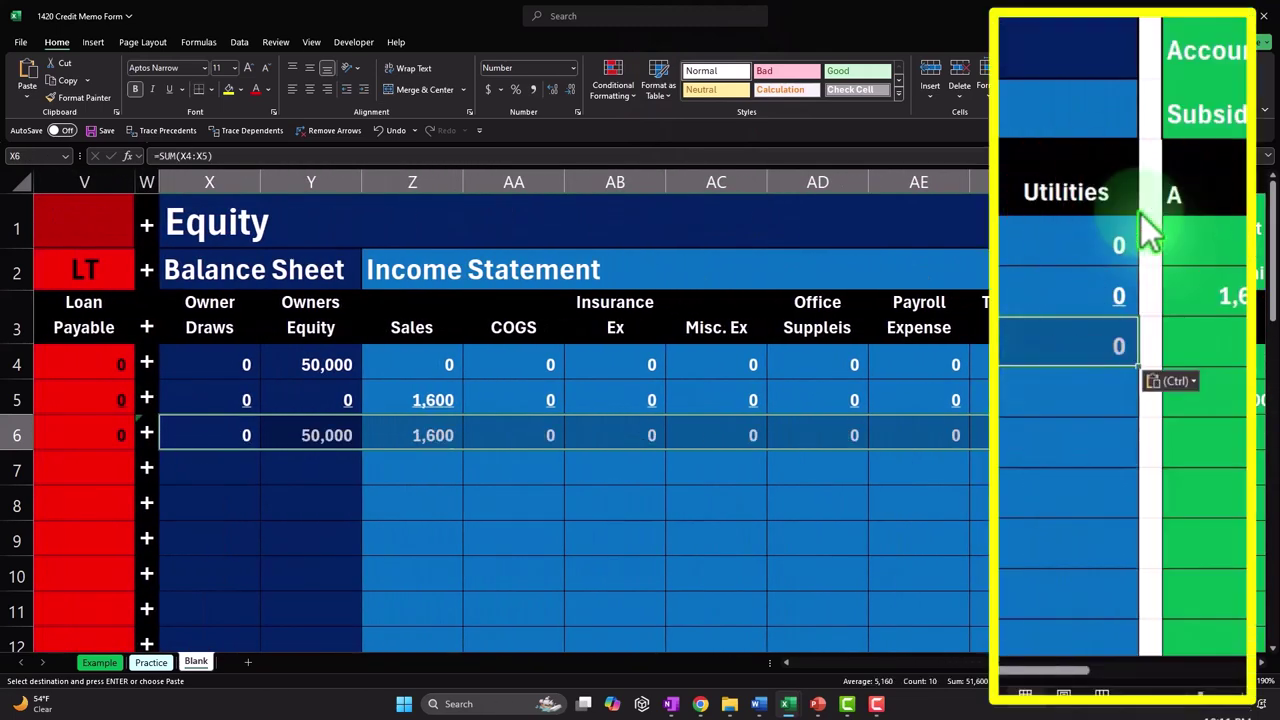
pyautogui.press('Home')
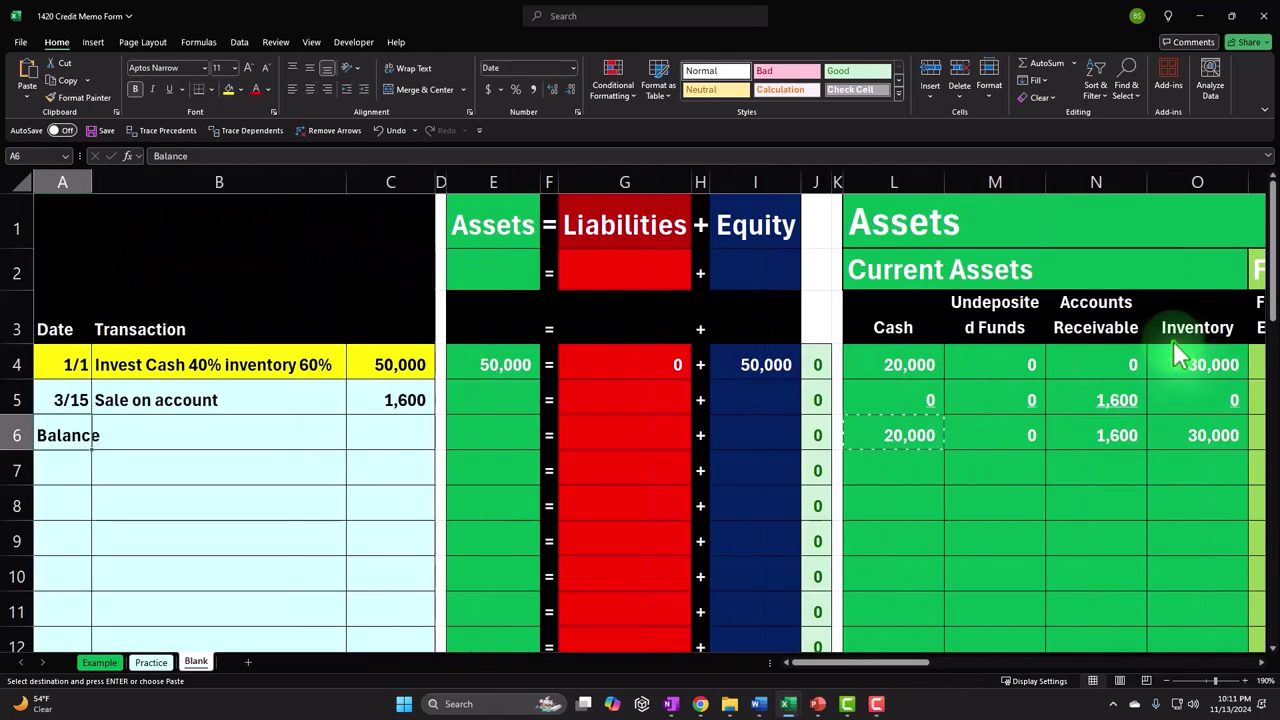
# Extend the Assets, Liabilities and Equity totals down through row 6 and underline E5:I5
pyautogui.press('Down')
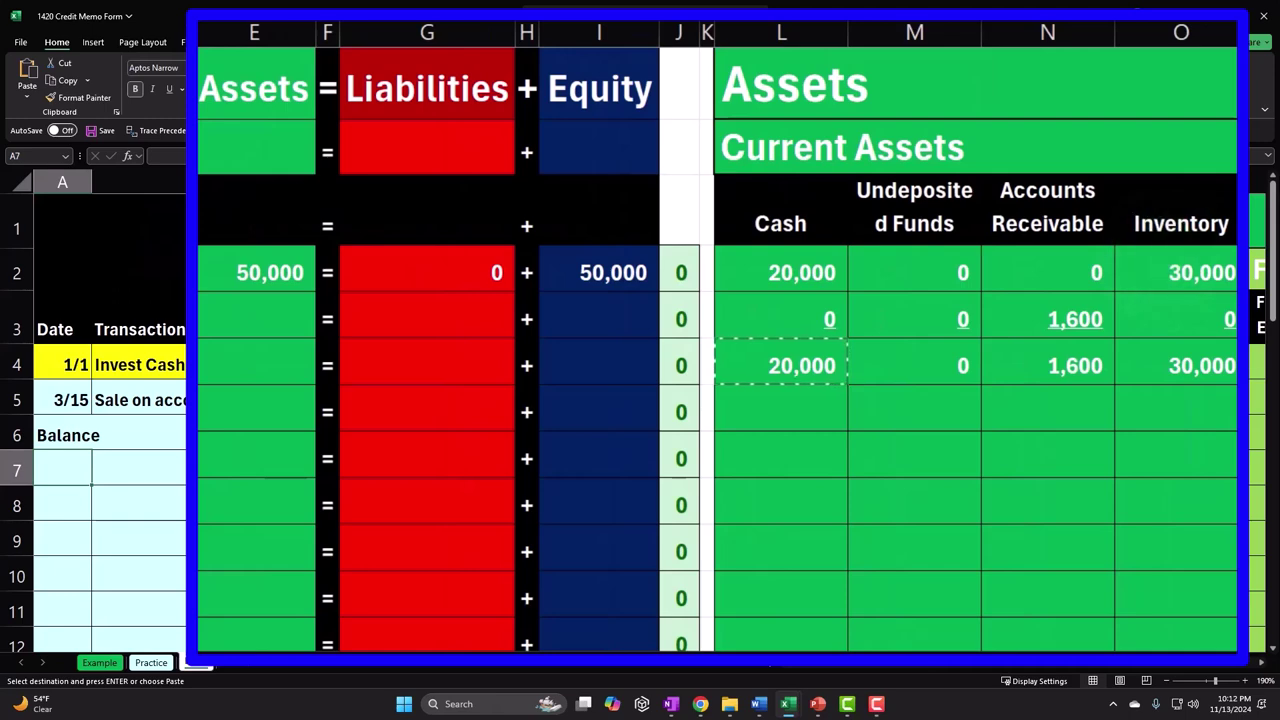
pyautogui.click(300, 285)
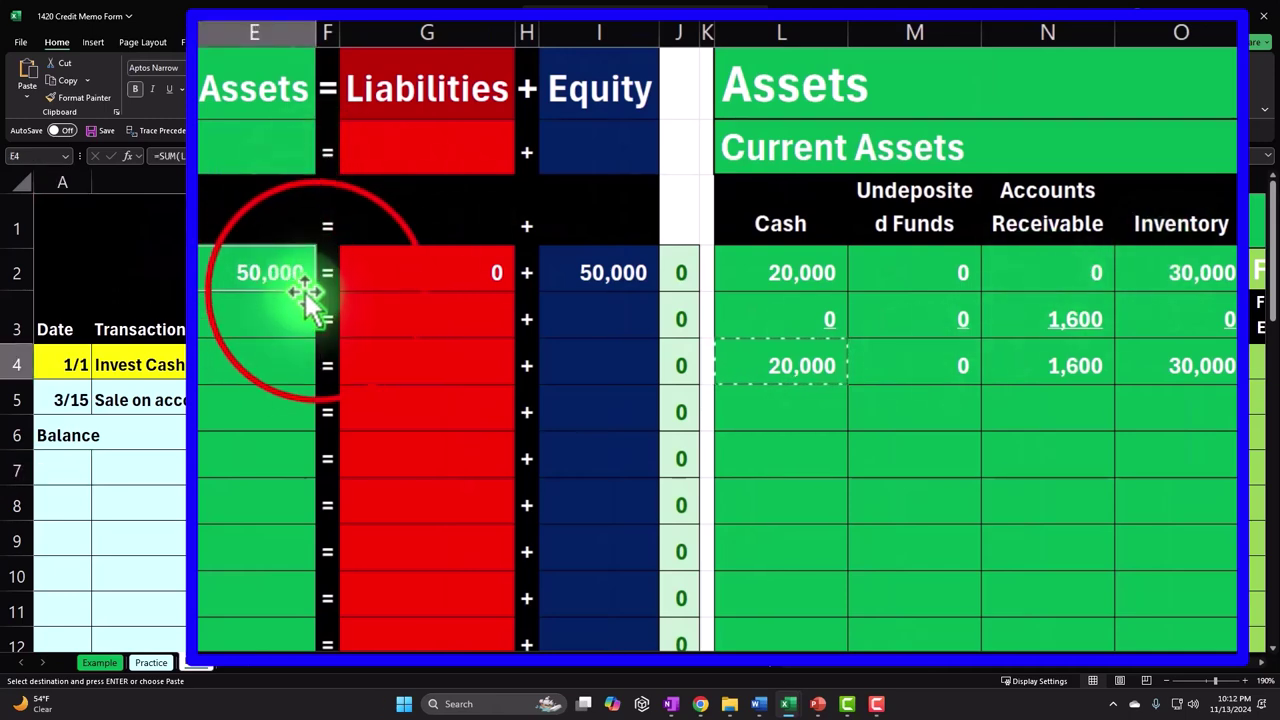
pyautogui.moveTo(320, 289); pyautogui.dragTo(318, 372)
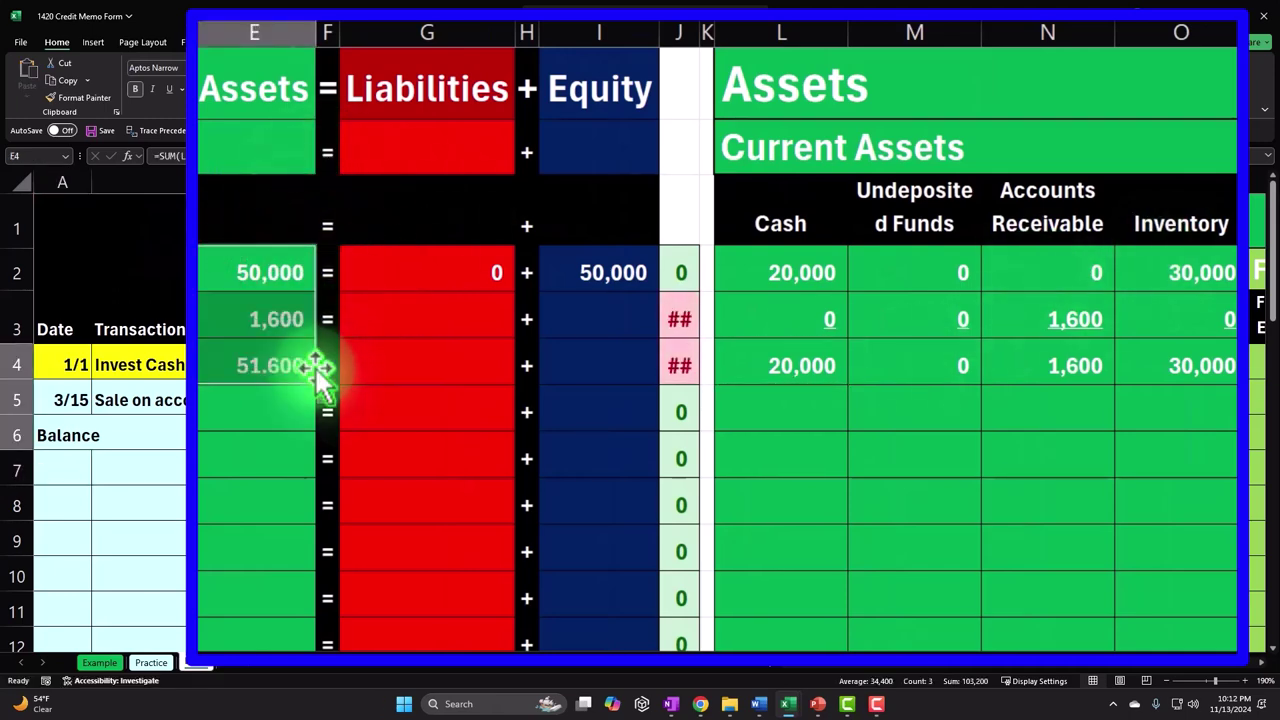
pyautogui.click(427, 274)
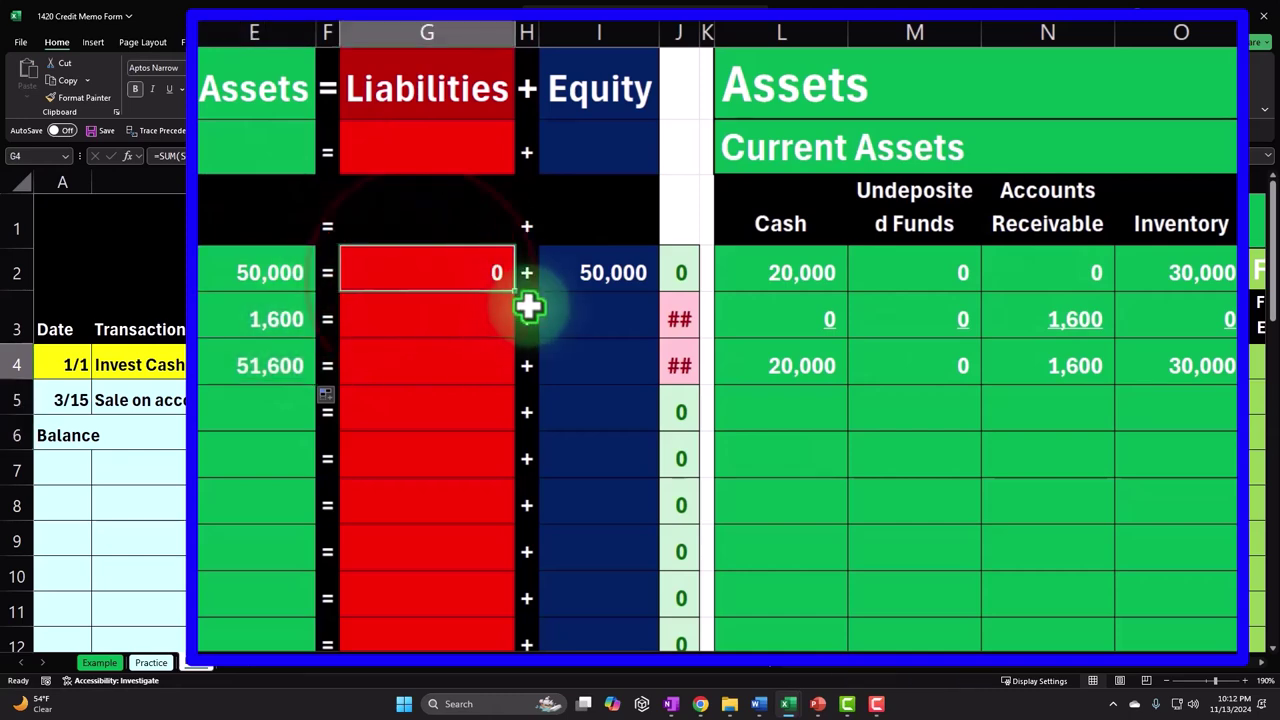
pyautogui.moveTo(527, 298); pyautogui.dragTo(509, 384)
pyautogui.click(630, 283)
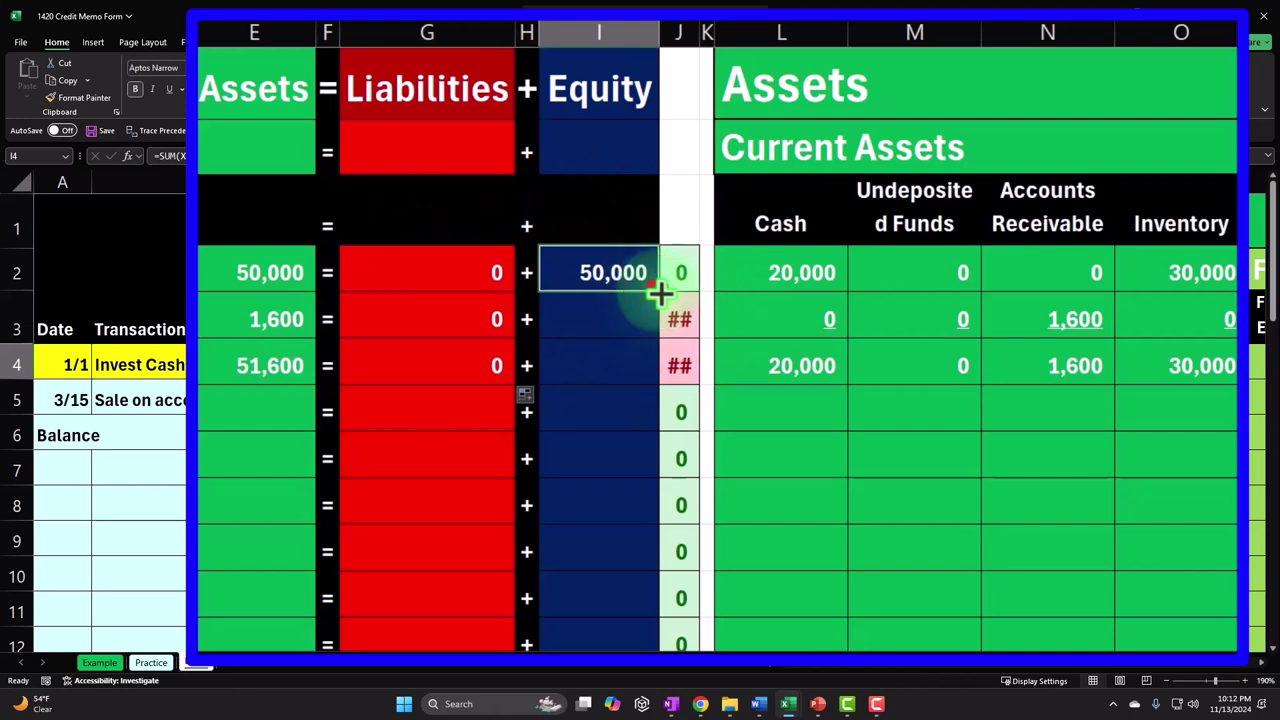
pyautogui.moveTo(659, 291); pyautogui.dragTo(651, 391)
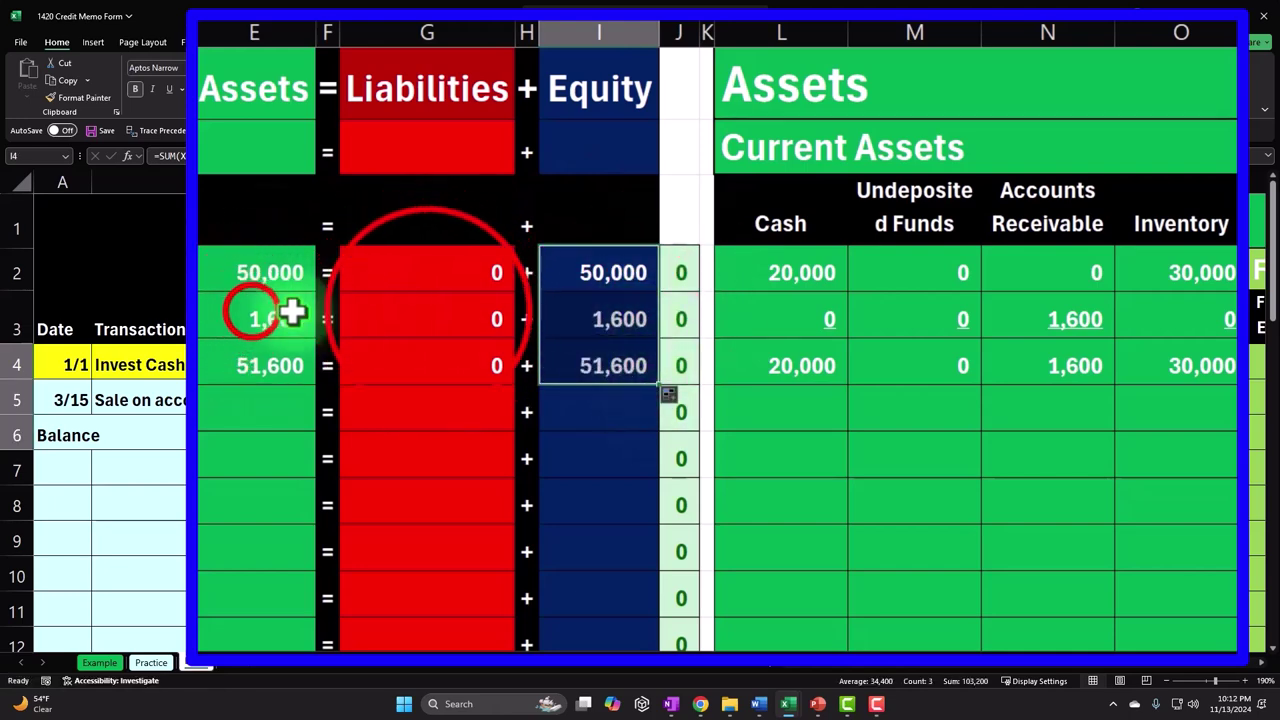
pyautogui.moveTo(292, 313); pyautogui.dragTo(610, 319)
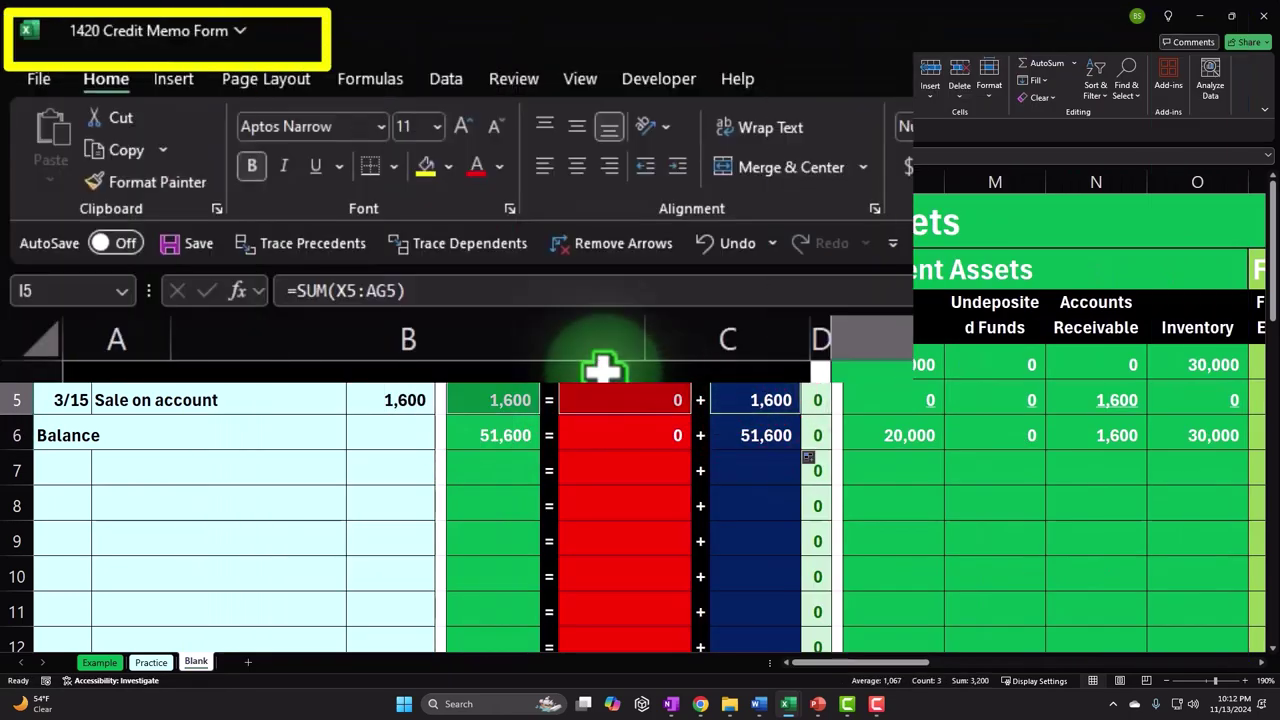
pyautogui.click(316, 166)
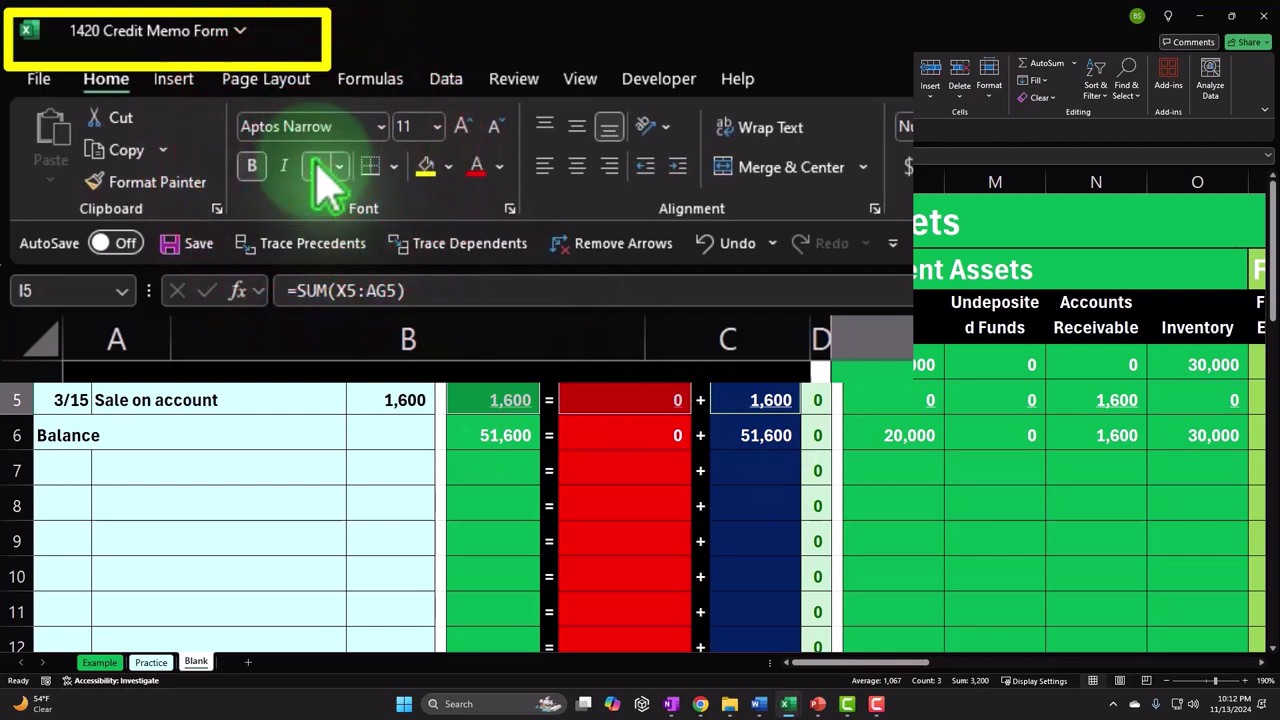
# Start row 7 with date 3/20 and description 'Credit memo', noting the Accounts Receivable column
pyautogui.click(80, 462)
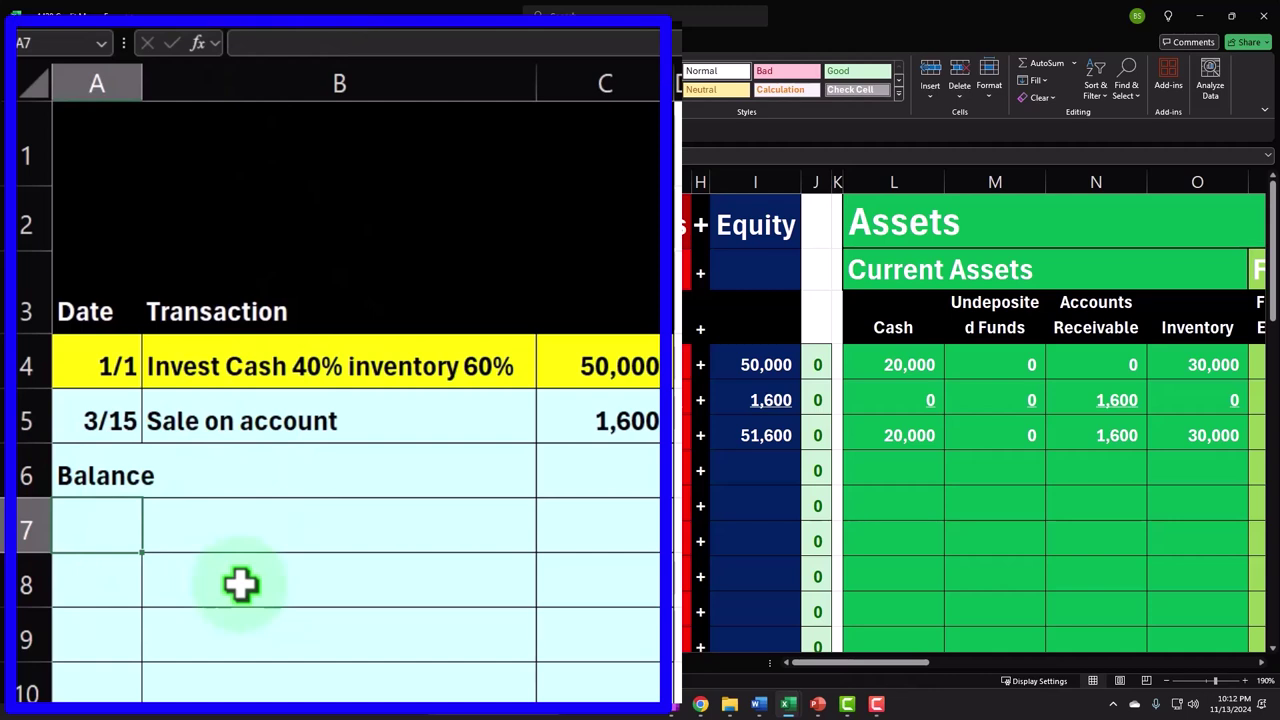
pyautogui.write('3/20')
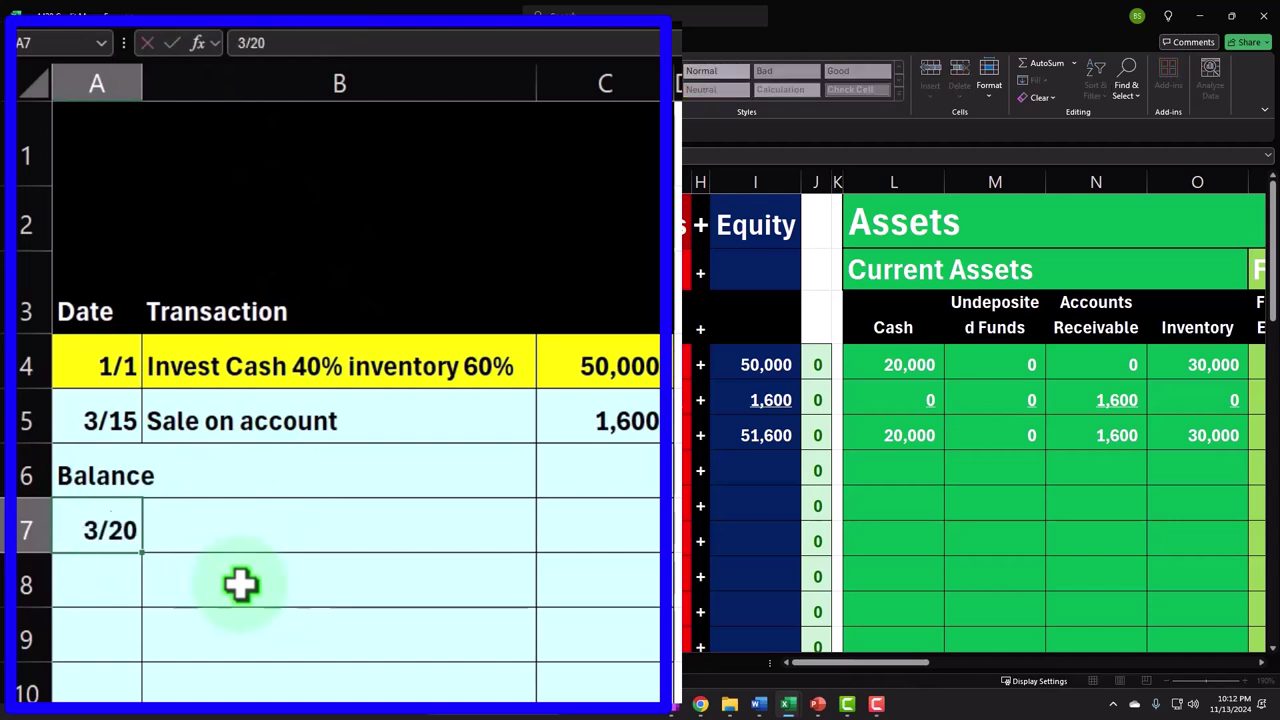
pyautogui.click(240, 585)
pyautogui.press('Up')
pyautogui.write('Credit')
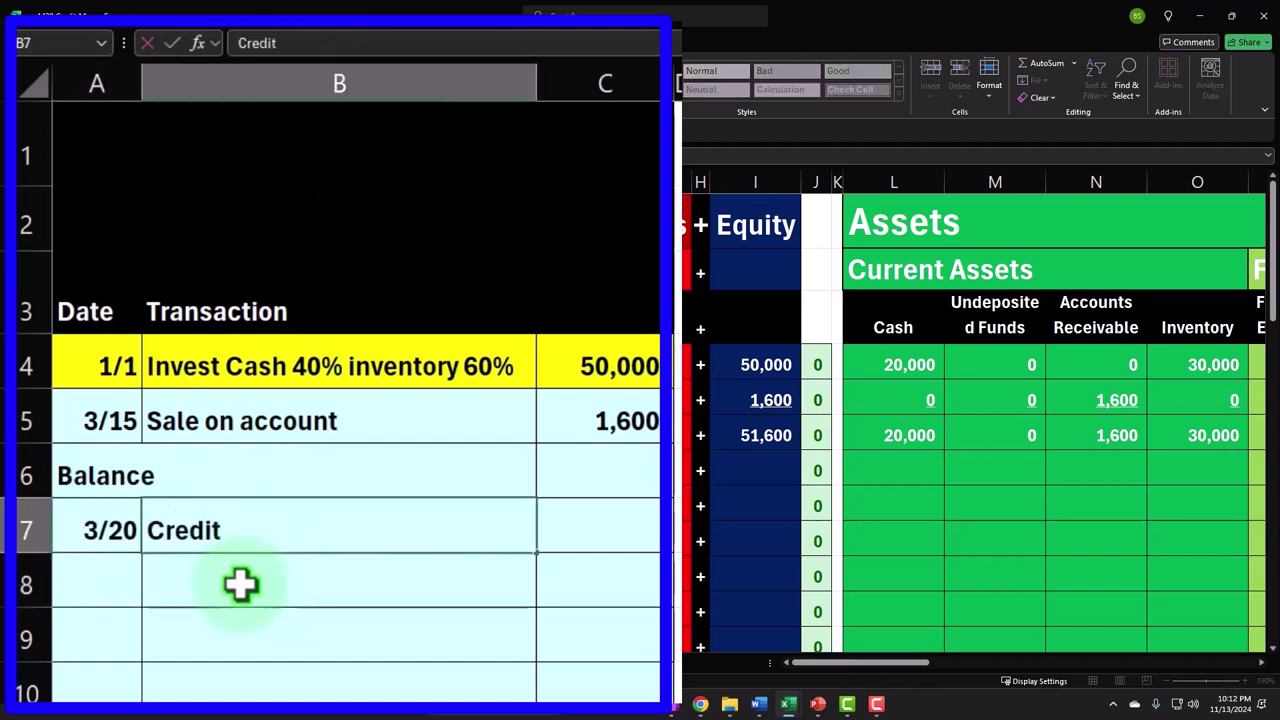
pyautogui.write(' memo')
pyautogui.press('Return')
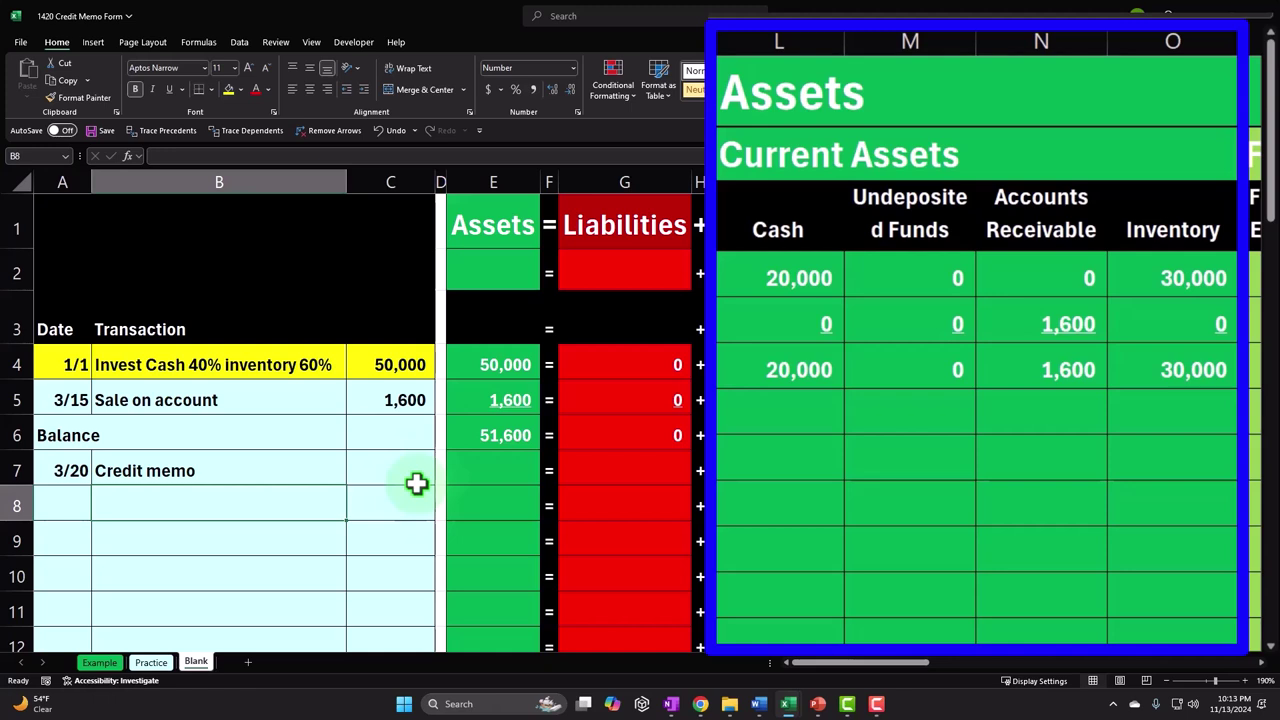
pyautogui.click(1020, 228)
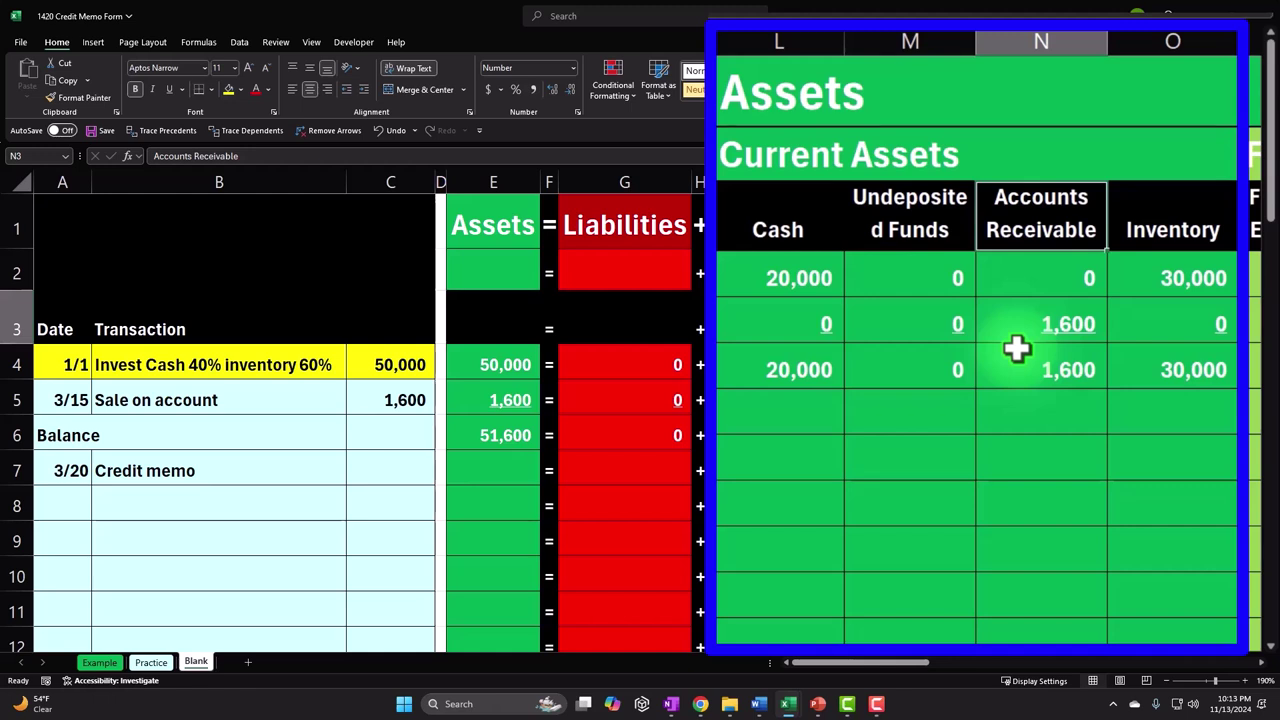
# Enter =-C5 under Accounts Receivable in row 7, showing (1,600)
pyautogui.press('Down')
pyautogui.press('Down')
pyautogui.press('Down')
pyautogui.press('Down')
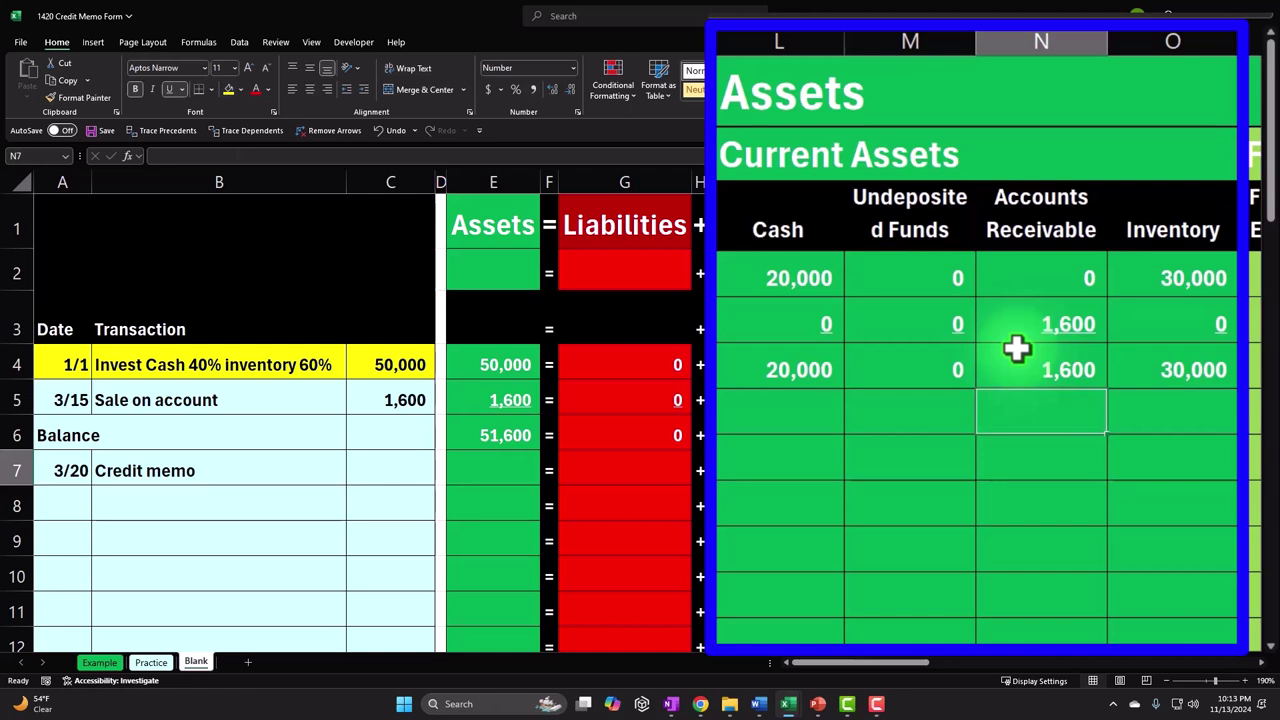
pyautogui.press('Left')
pyautogui.press('Left')
pyautogui.press('Left')
pyautogui.press('Left')
pyautogui.press('Left')
pyautogui.press('Left')
pyautogui.press('Left')
pyautogui.press('Left')
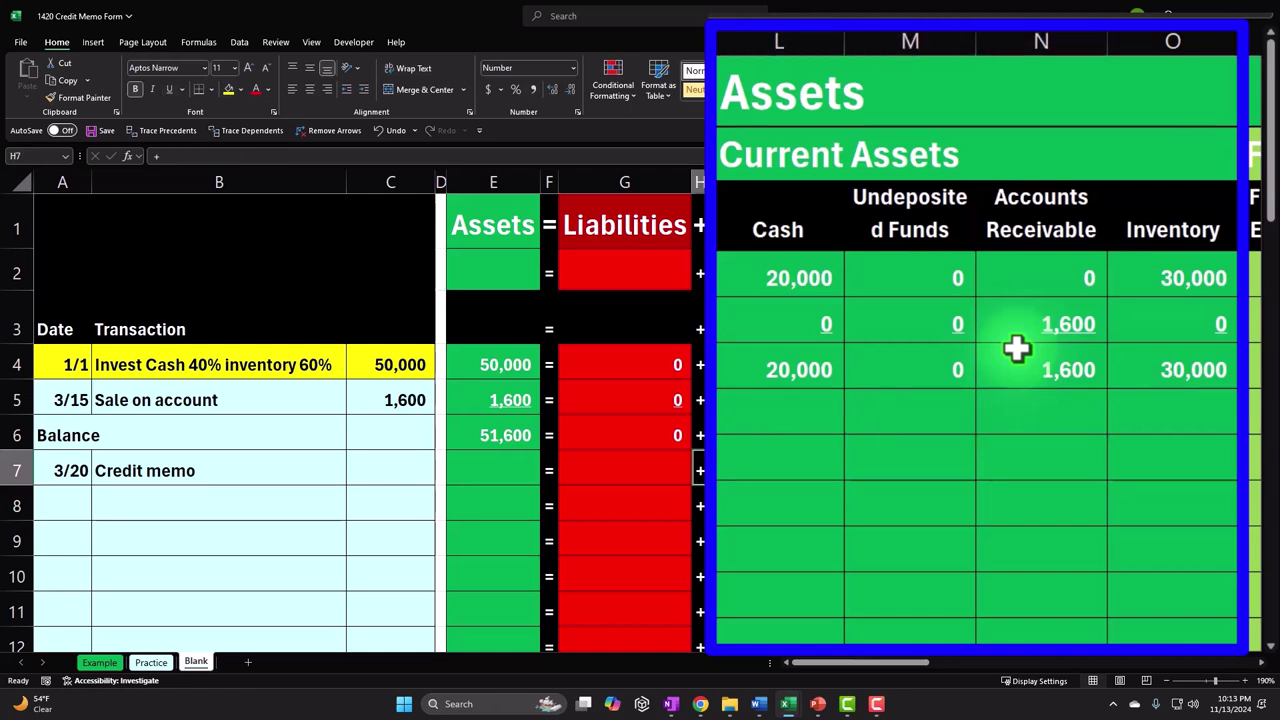
pyautogui.press('Right')
pyautogui.press('Right')
pyautogui.press('Right')
pyautogui.press('Right')
pyautogui.press('Right')
pyautogui.press('Right')
pyautogui.press('Right')
pyautogui.press('Right')
pyautogui.press('Right')
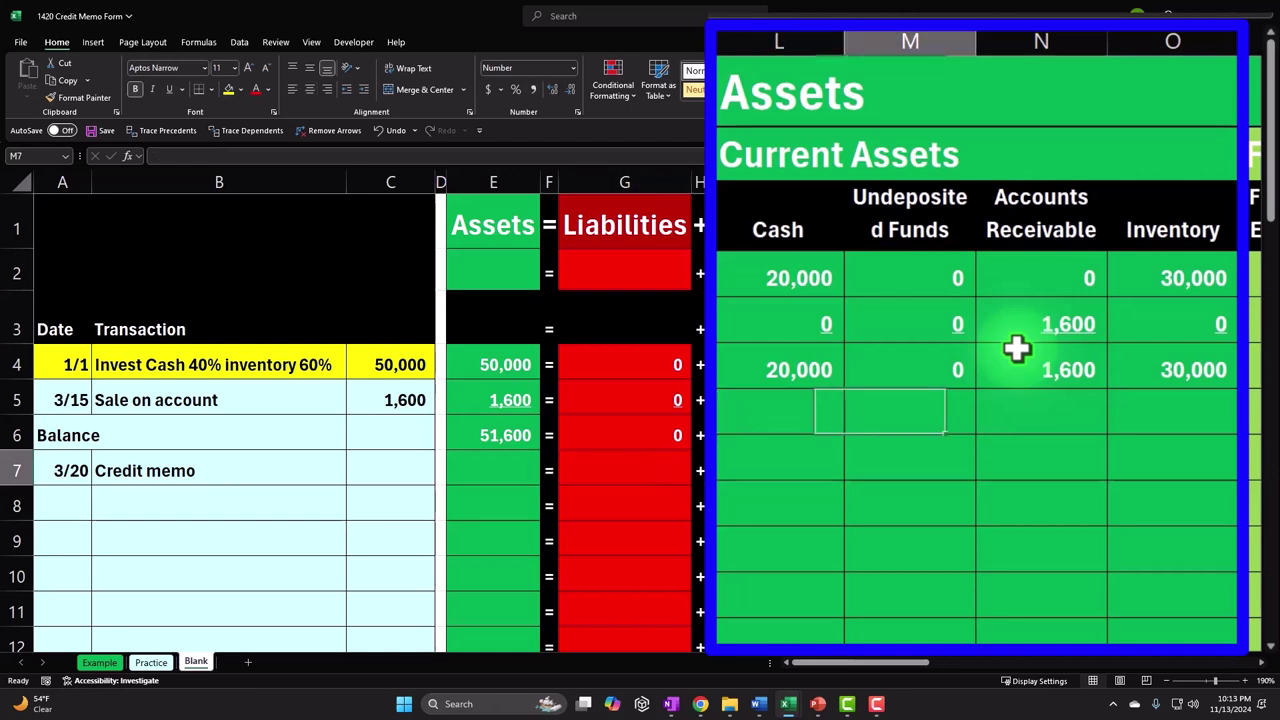
pyautogui.press('Left')
pyautogui.write('-')
pyautogui.press('Left')
pyautogui.press('Left')
pyautogui.press('Left')
pyautogui.press('Left')
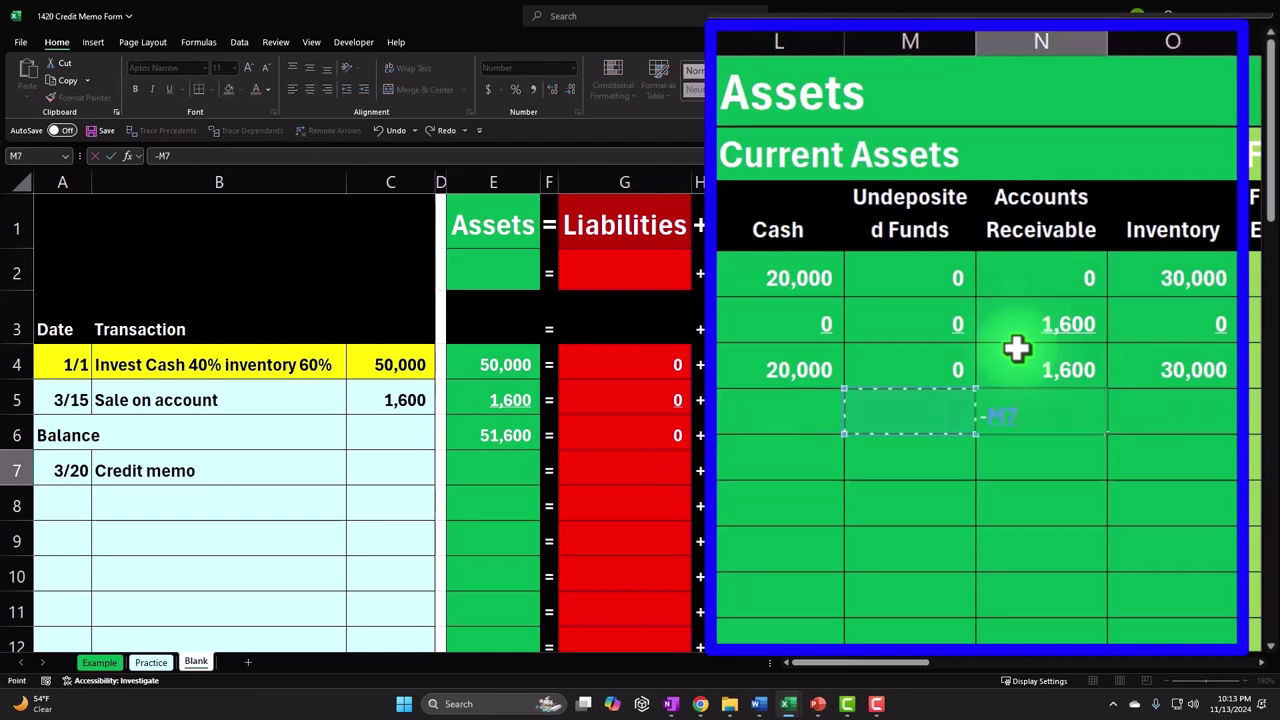
pyautogui.press('Left')
pyautogui.press('Left')
pyautogui.press('Left')
pyautogui.press('Left')
pyautogui.press('Left')
pyautogui.press('Left')
pyautogui.press('Left')
pyautogui.press('Up')
pyautogui.press('Up')
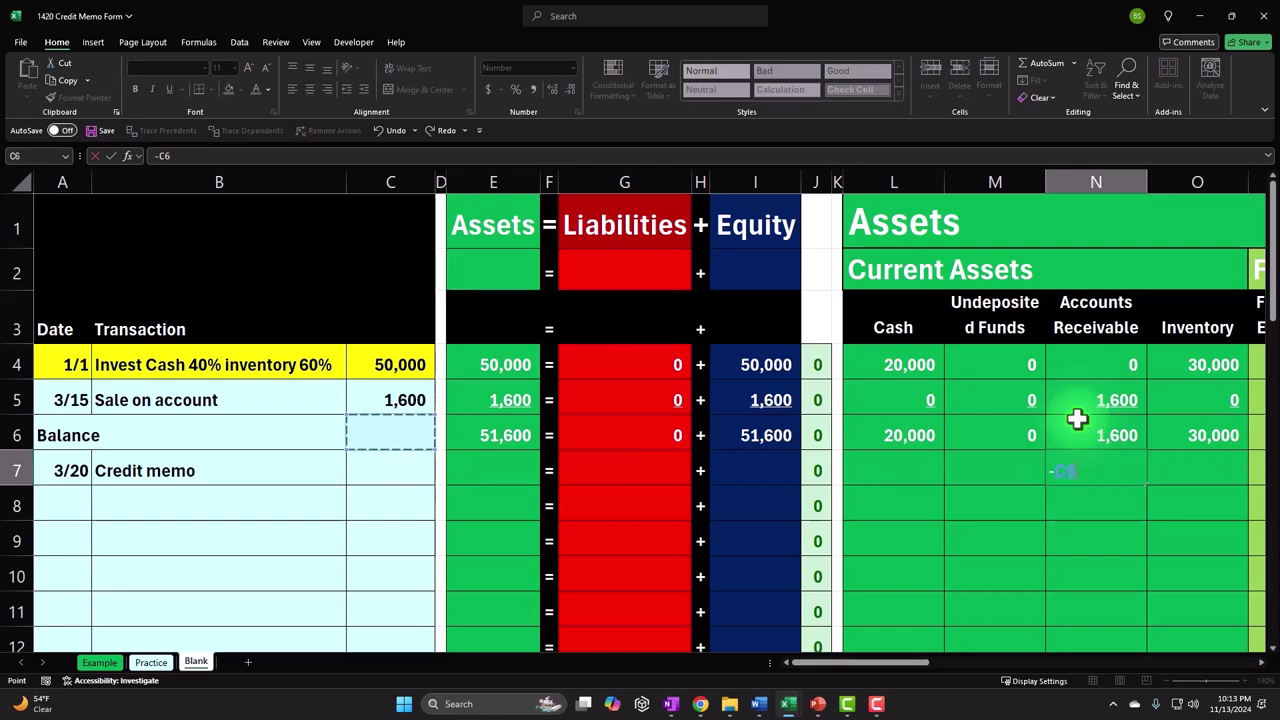
pyautogui.press('Return')
pyautogui.press('Up')
pyautogui.press('Right')
pyautogui.press('Right')
pyautogui.press('Right')
pyautogui.press('Right')
pyautogui.press('Right')
pyautogui.press('Right')
pyautogui.press('Right')
pyautogui.press('Right')
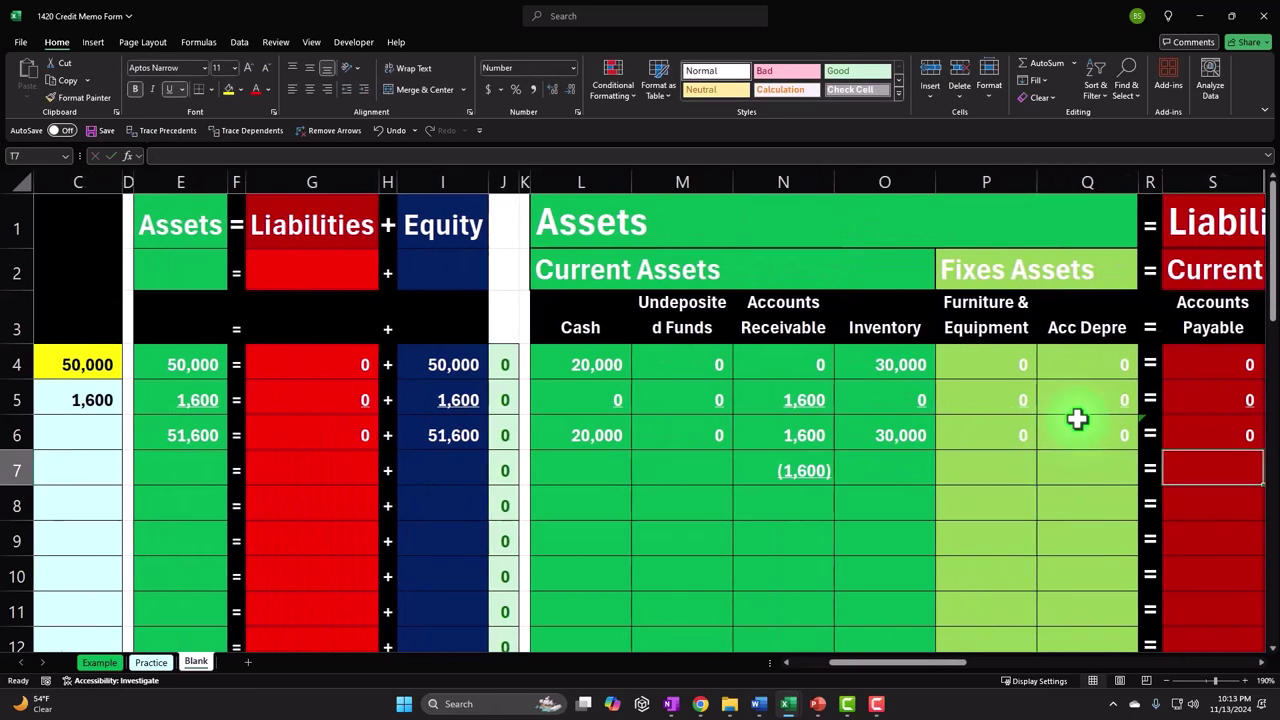
pyautogui.press('Right')
pyautogui.press('Right')
pyautogui.press('Right')
pyautogui.press('Right')
pyautogui.press('Right')
pyautogui.press('Right')
pyautogui.press('Right')
pyautogui.press('Right')
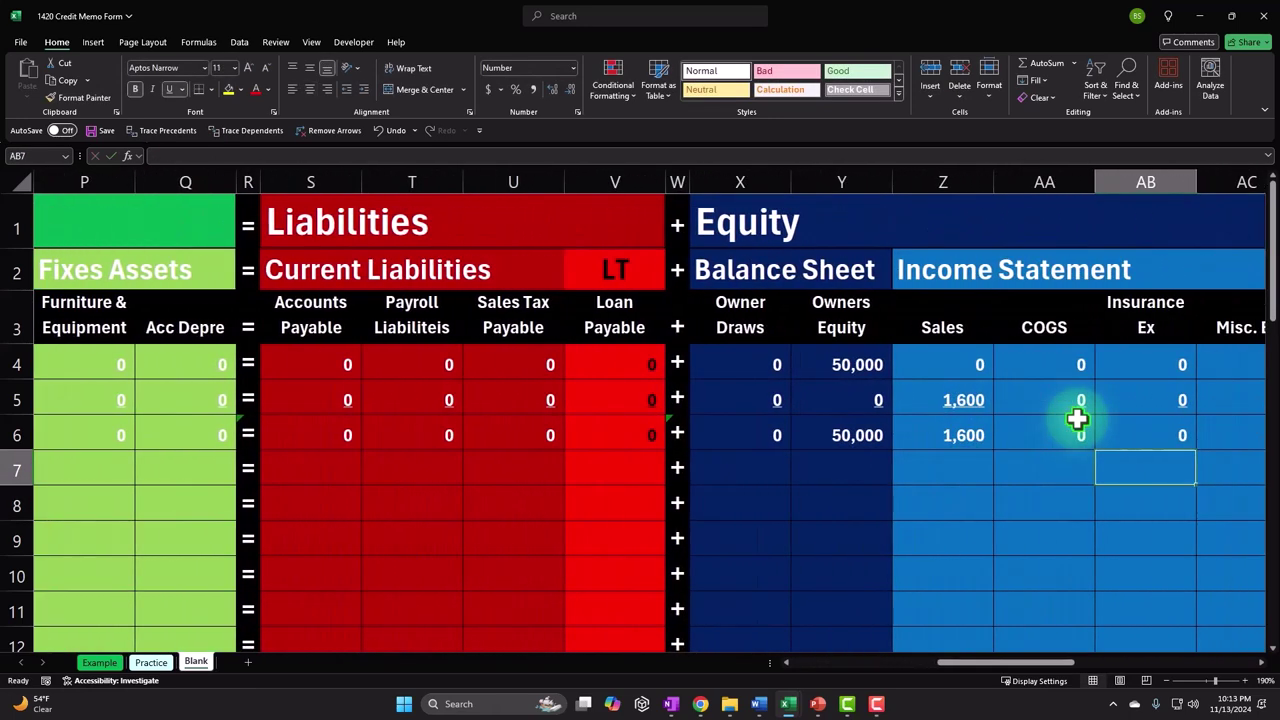
pyautogui.press('Left')
pyautogui.press('Left')
pyautogui.press('Left')
pyautogui.press('Left')
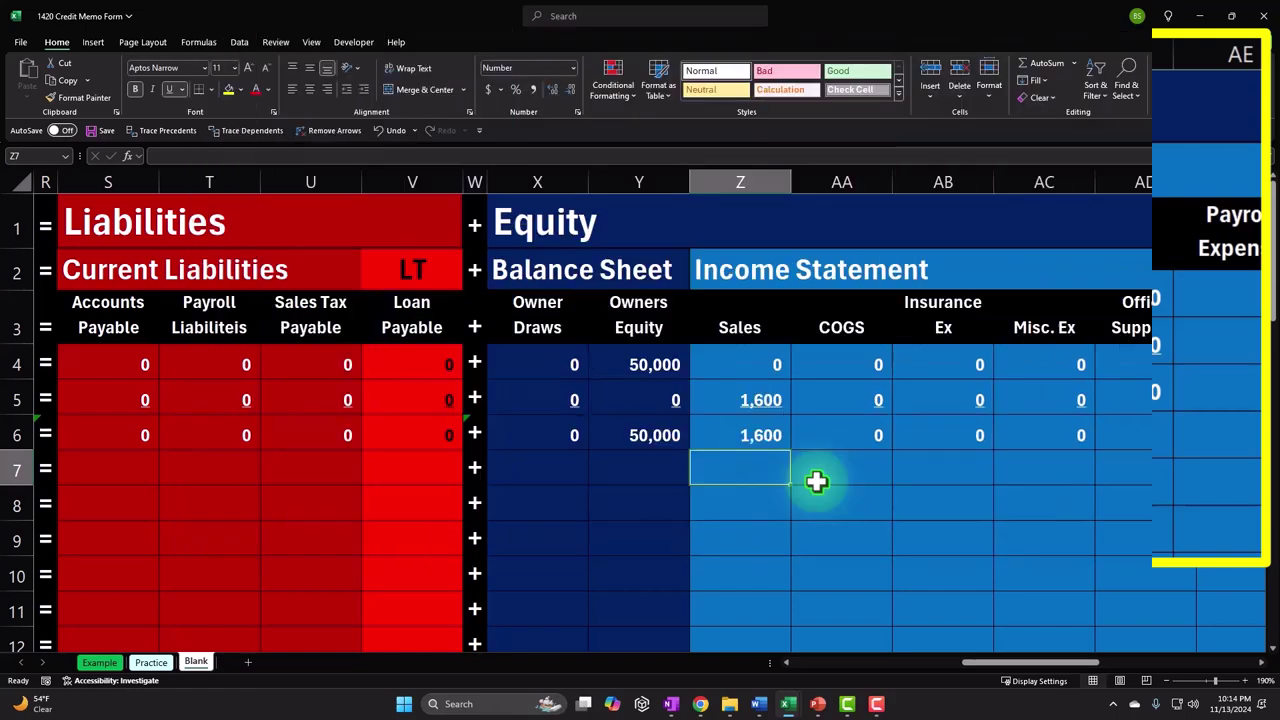
# Post (1,600) to Sales and customer A's ledger in row 7 using =-C5
pyautogui.write('-R7')
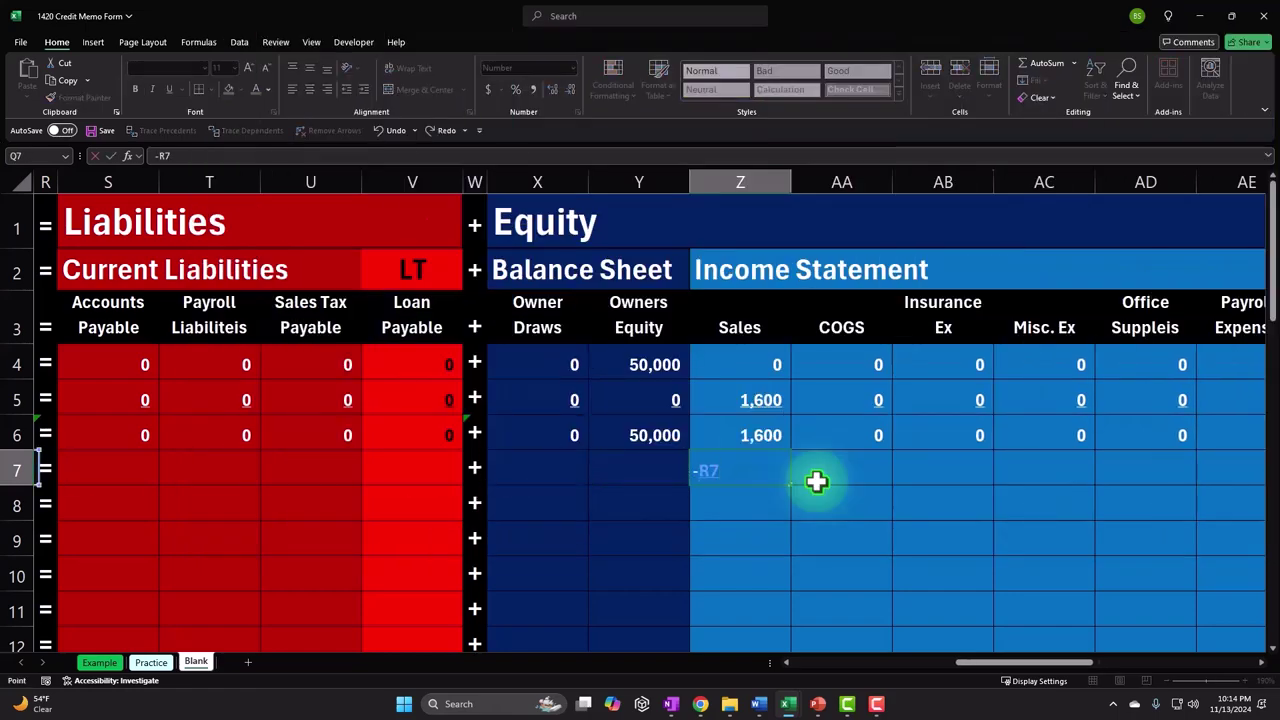
pyautogui.press('Home')
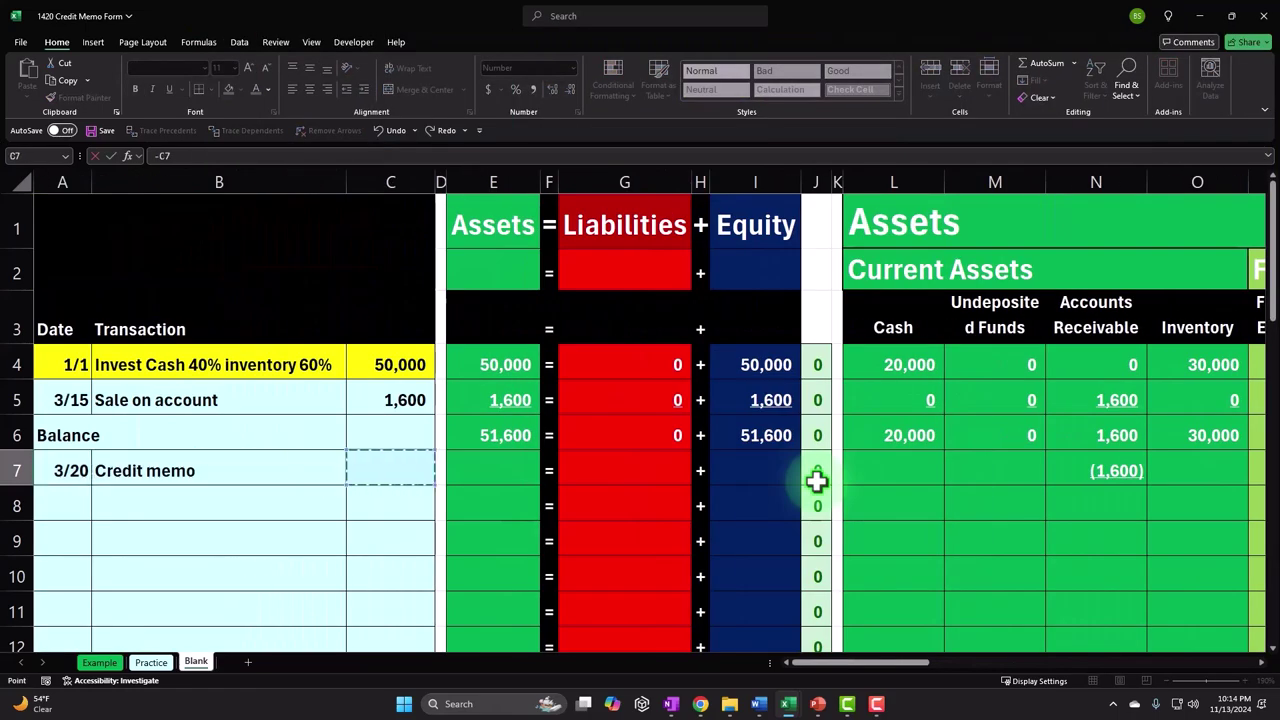
pyautogui.press('Return')
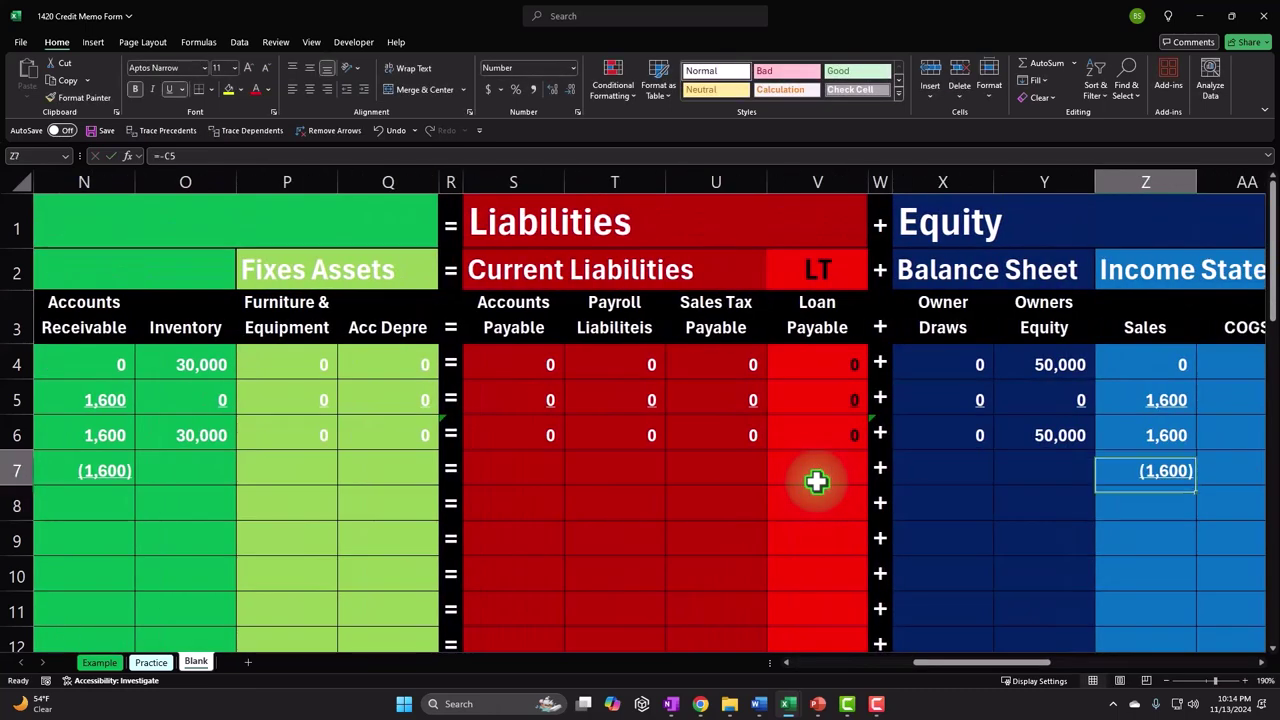
pyautogui.press('Up')
pyautogui.press('Right')
pyautogui.press('Right')
pyautogui.press('Right')
pyautogui.press('Right')
pyautogui.press('Right')
pyautogui.press('Right')
pyautogui.press('Right')
pyautogui.press('Right')
pyautogui.press('Right')
pyautogui.press('Right')
pyautogui.press('Right')
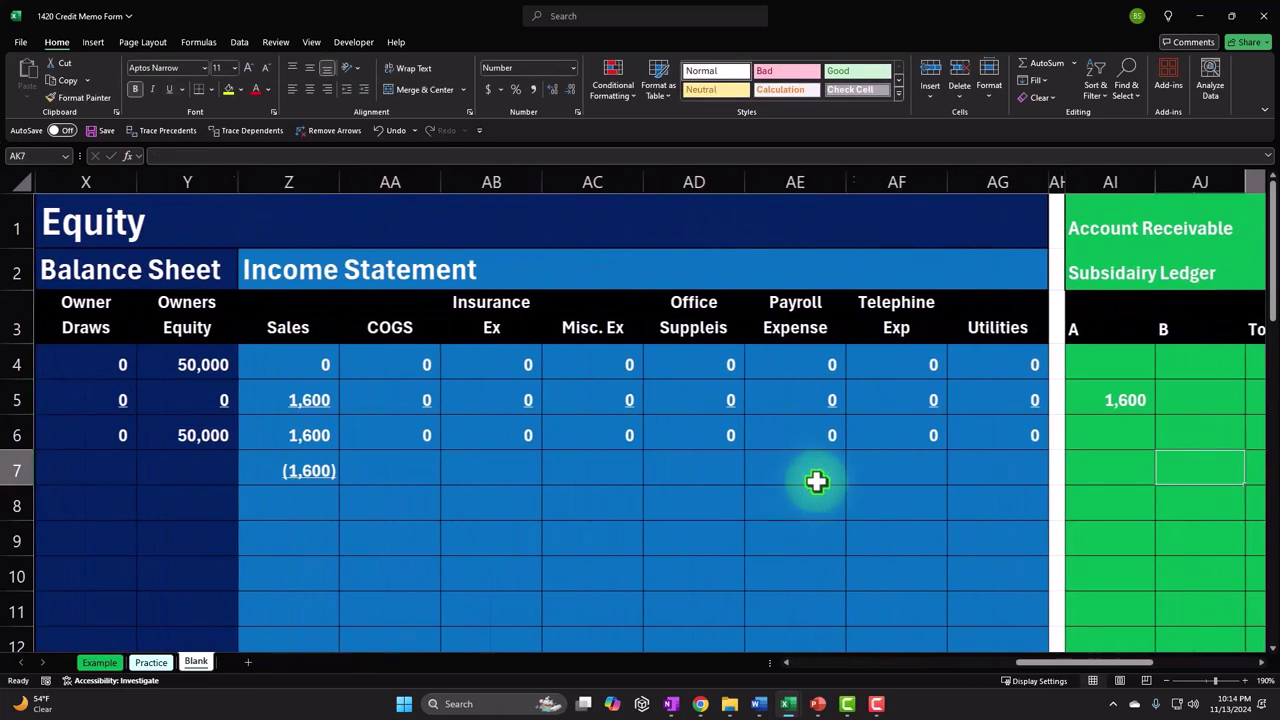
pyautogui.press('Left')
pyautogui.press('Left')
pyautogui.write('-')
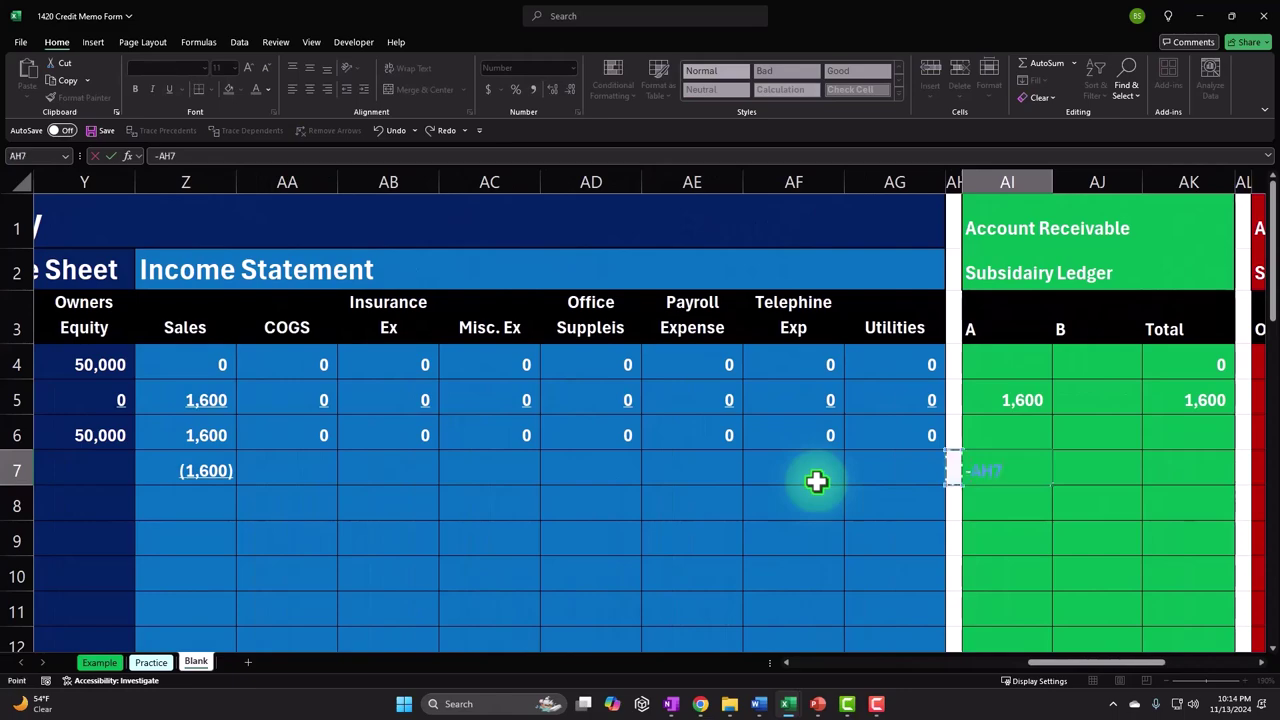
pyautogui.press('Left')
pyautogui.press('Left')
pyautogui.press('Left')
pyautogui.press('Left')
pyautogui.press('Left')
pyautogui.press('Left')
pyautogui.press('Left')
pyautogui.press('Left')
pyautogui.press('Left')
pyautogui.press('Left')
pyautogui.press('Left')
pyautogui.press('Left')
pyautogui.press('Left')
pyautogui.press('Left')
pyautogui.press('Left')
pyautogui.press('Left')
pyautogui.press('Left')
pyautogui.press('Left')
pyautogui.press('Left')
pyautogui.press('Left')
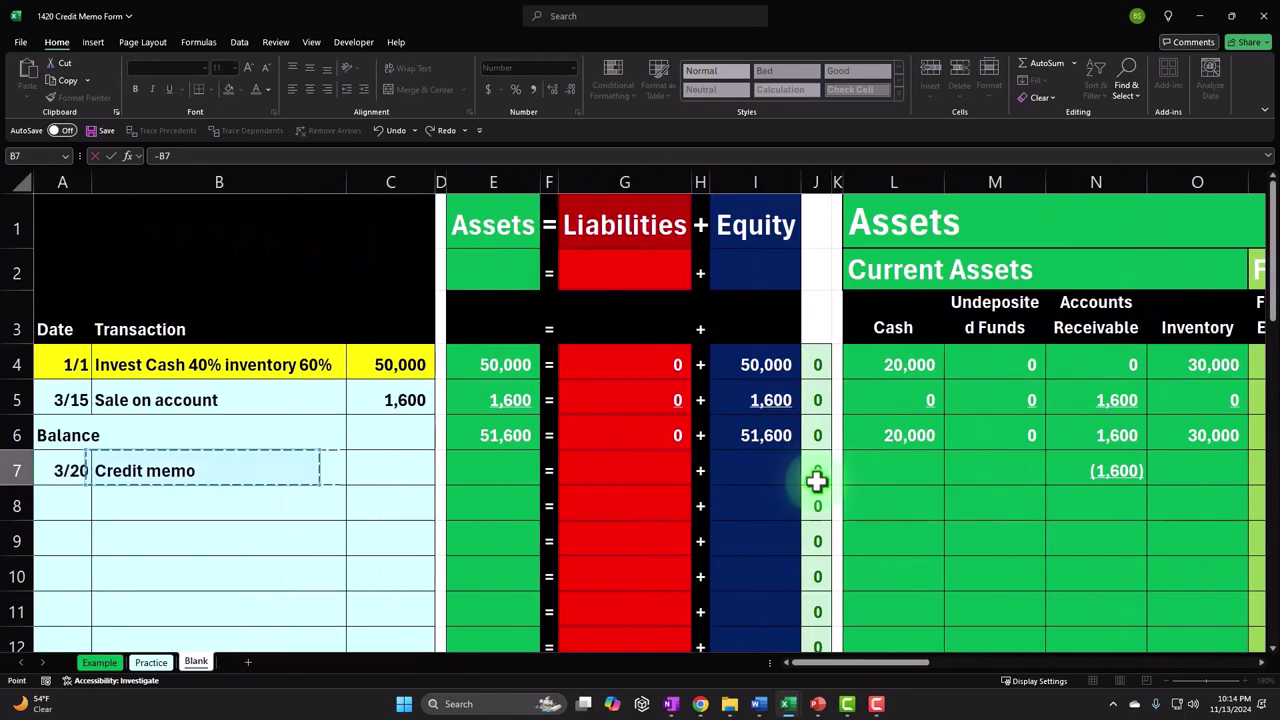
pyautogui.press('Return')
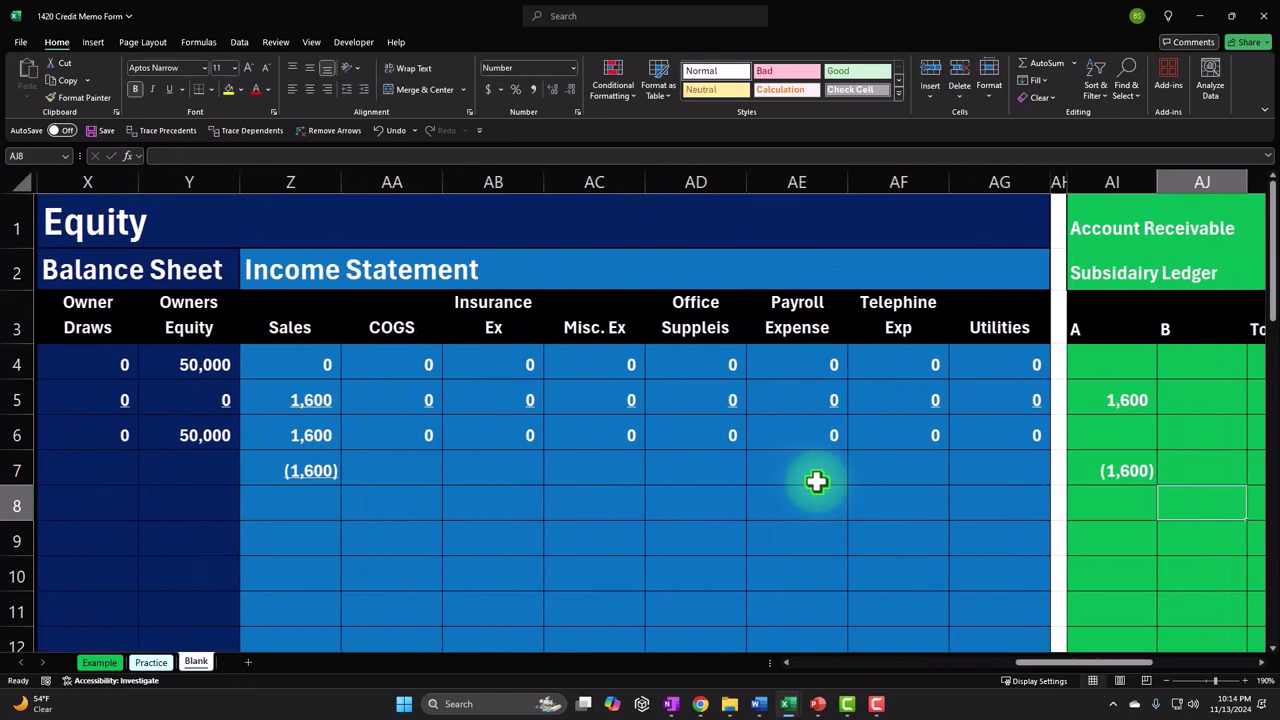
pyautogui.press('Right')
pyautogui.press('Right')
pyautogui.press('Right')
pyautogui.press('Right')
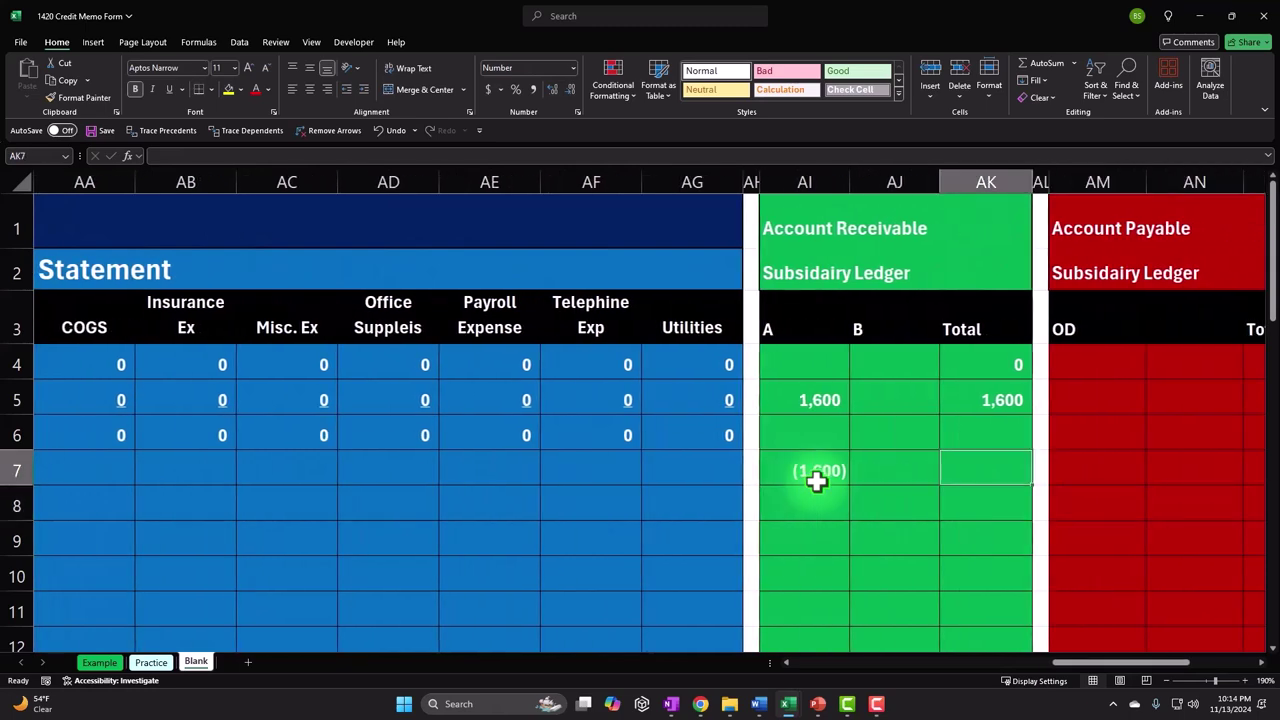
# Set customer A's running total in AK7 to =AK5+SUM(AI7:AJ7), now showing 0
pyautogui.write('=AK5-')
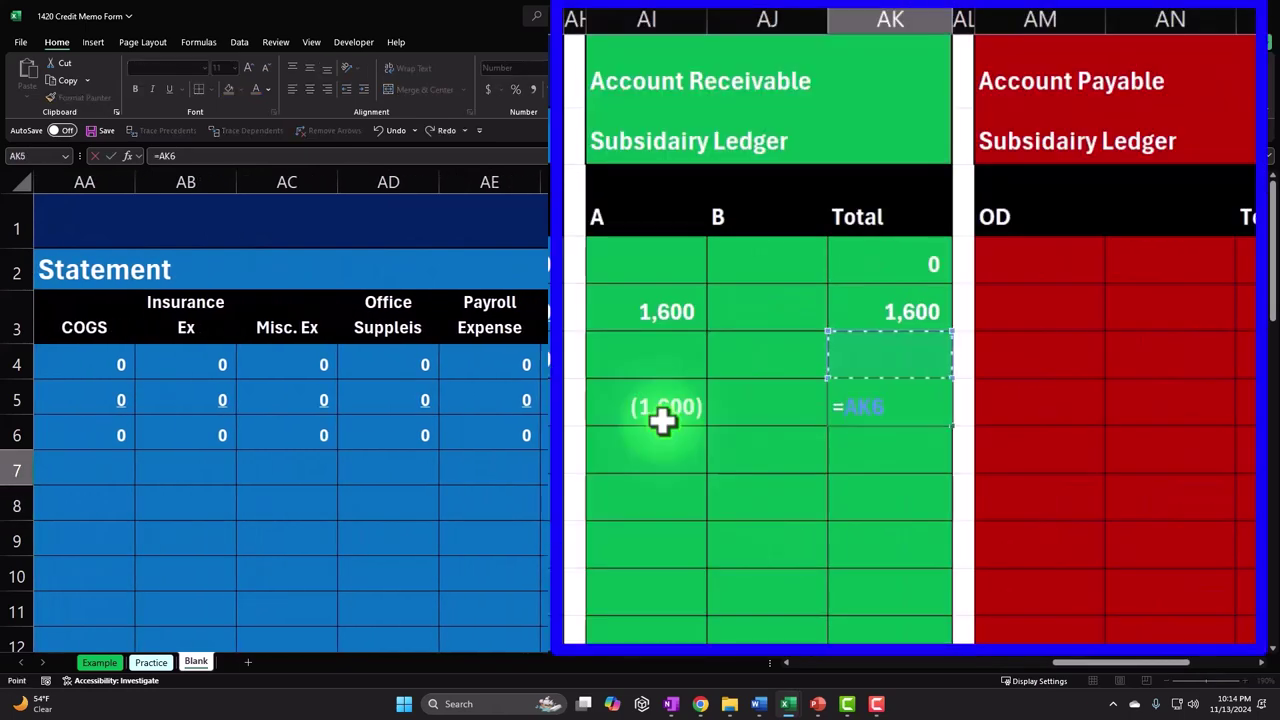
pyautogui.write('sum(')
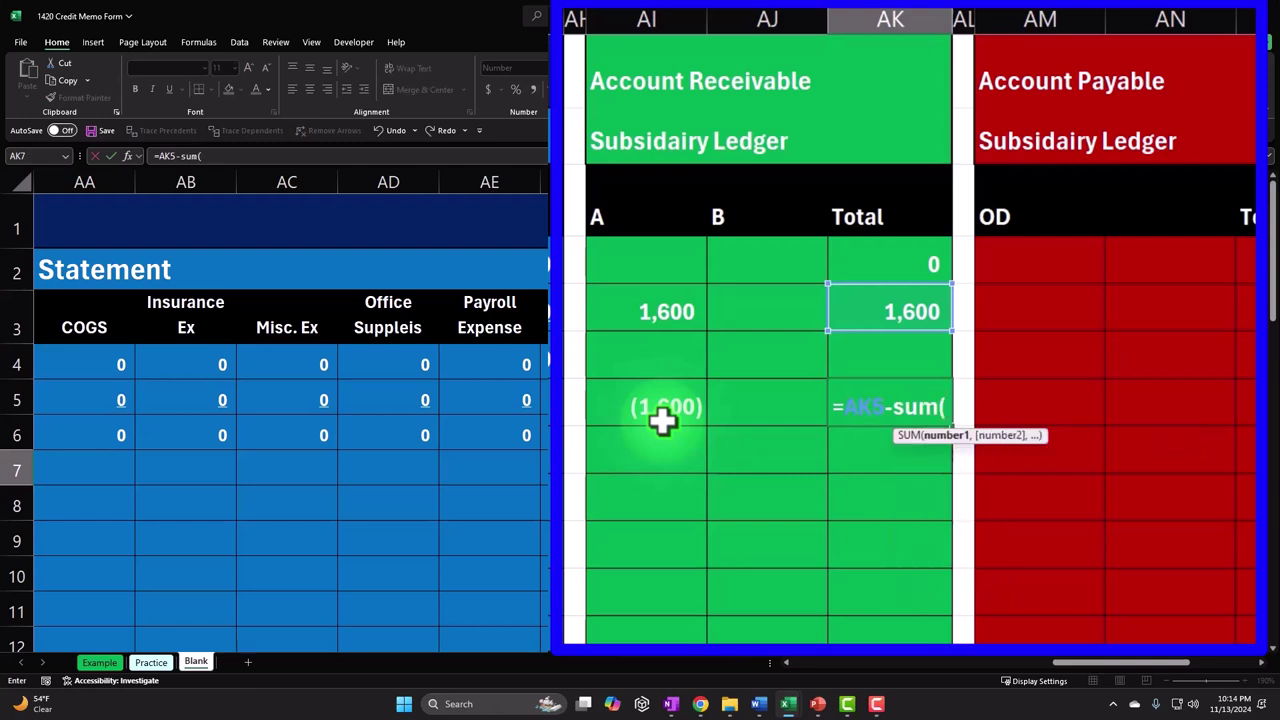
pyautogui.press('Left')
pyautogui.press('Return')
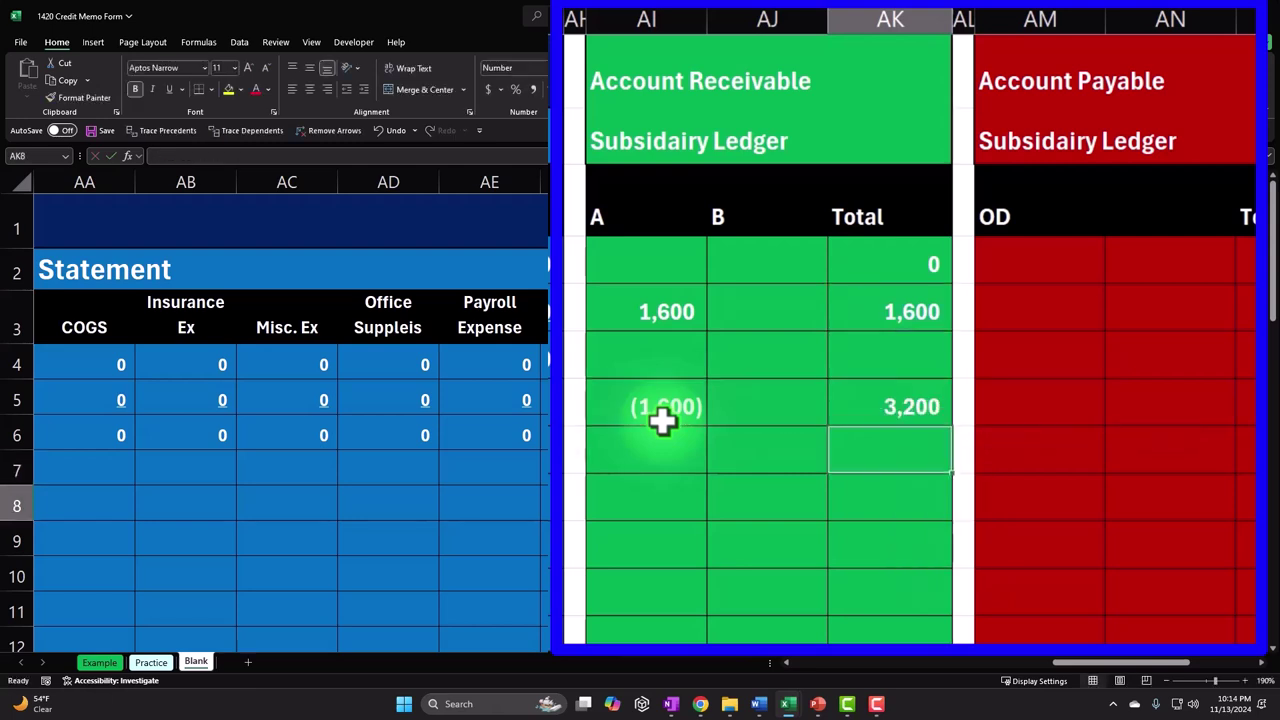
pyautogui.press('Up')
pyautogui.write('=')
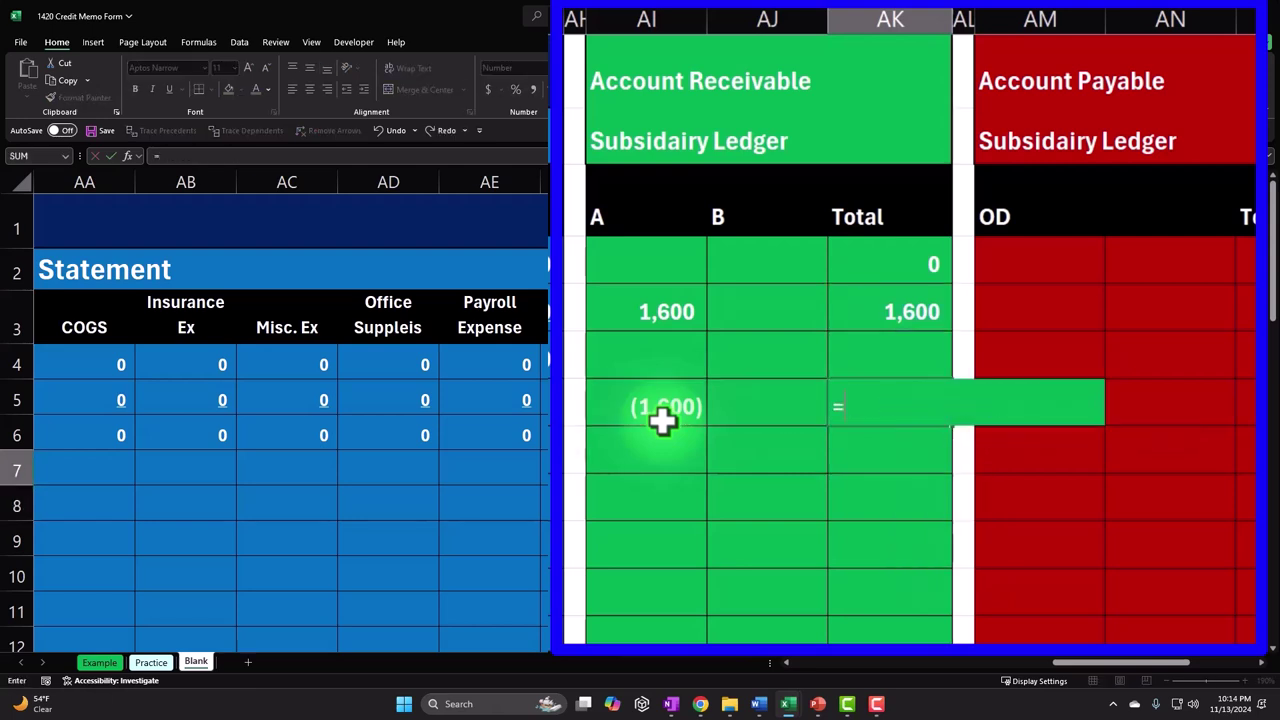
pyautogui.write('AK5-')
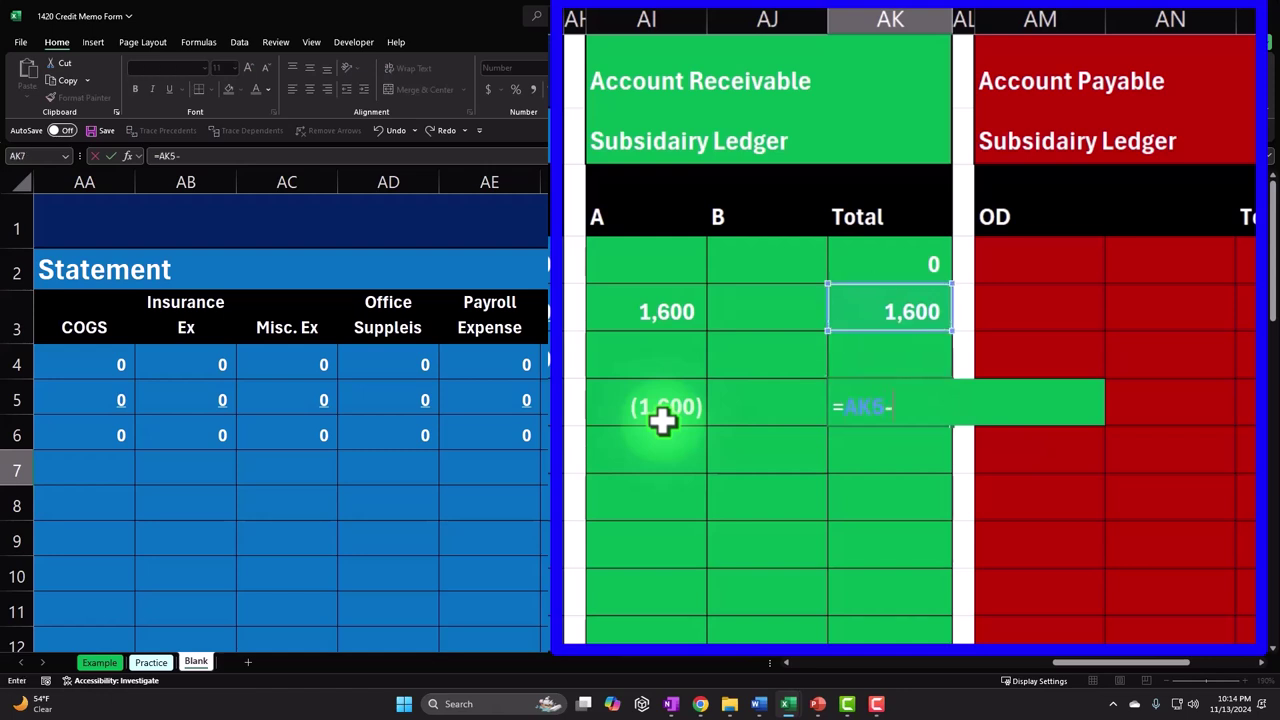
pyautogui.write('sum(')
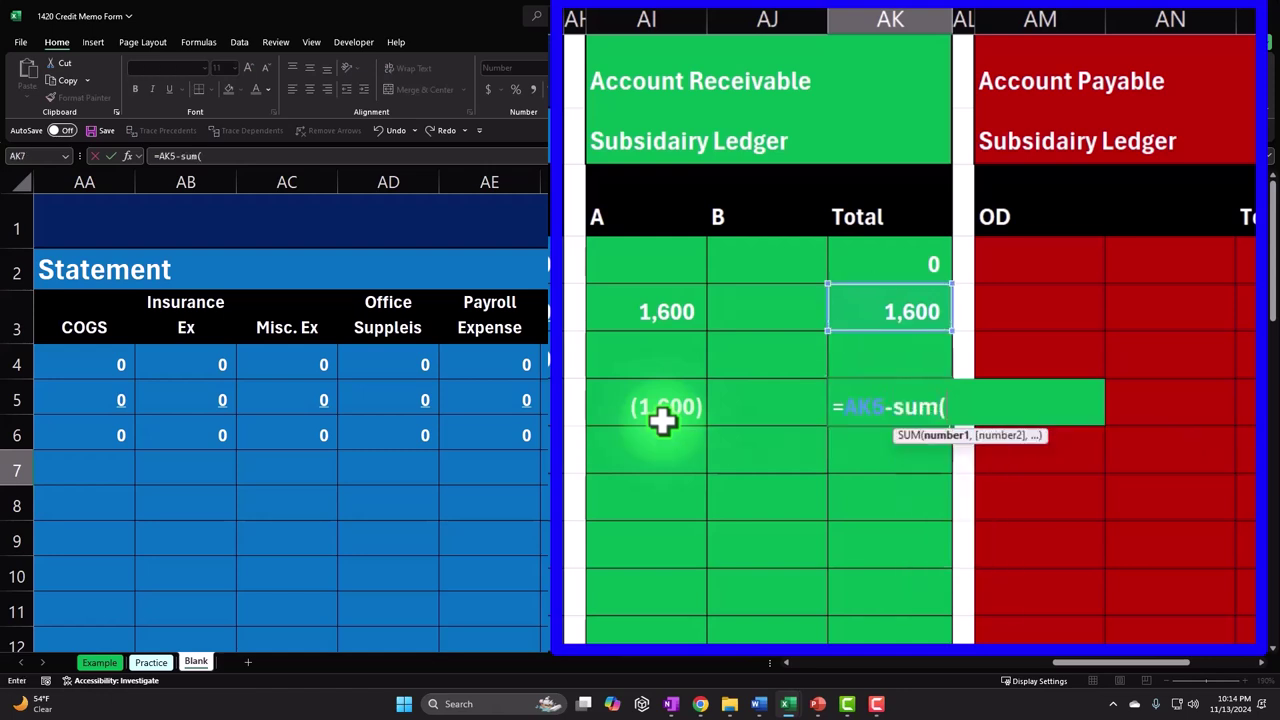
pyautogui.press('BackSpace')
pyautogui.press('BackSpace')
pyautogui.press('BackSpace')
pyautogui.press('BackSpace')
pyautogui.write('+sum(')
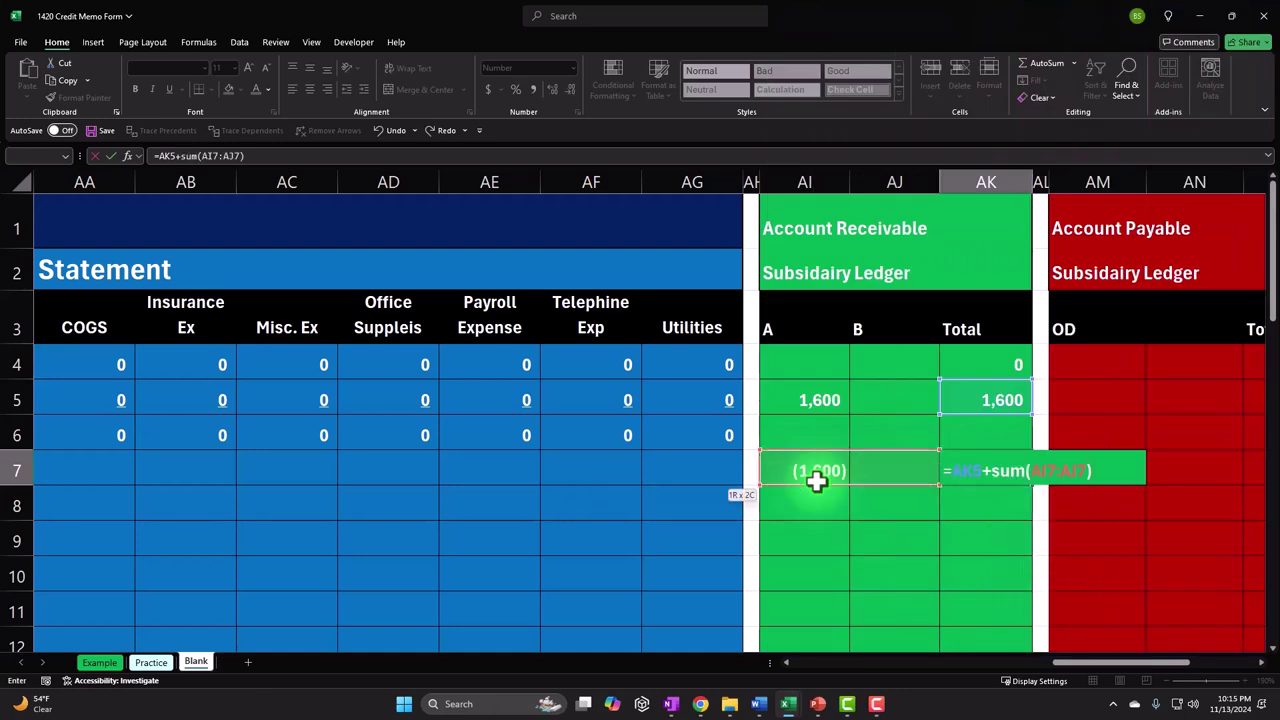
pyautogui.press('Return')
pyautogui.click(817, 481)
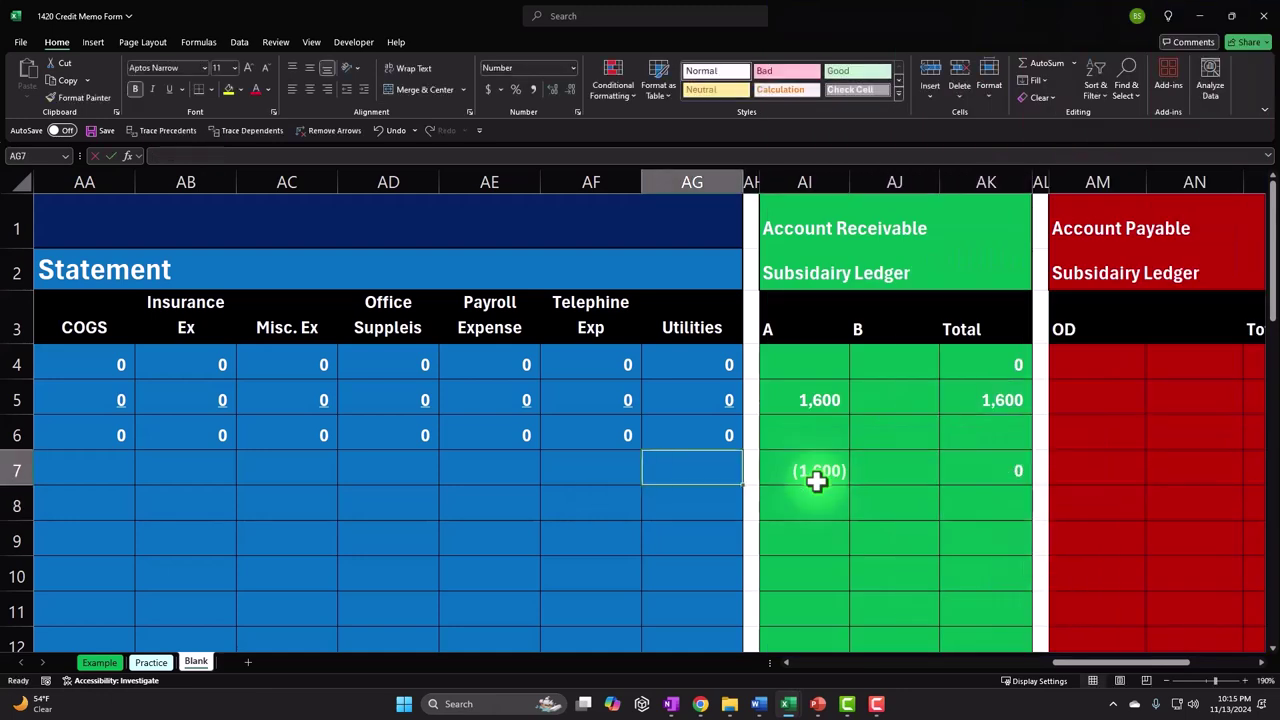
pyautogui.press('Left')
pyautogui.press('Left')
pyautogui.press('Left')
pyautogui.press('Left')
pyautogui.press('Left')
pyautogui.press('Left')
pyautogui.press('Left')
pyautogui.press('Left')
pyautogui.press('Left')
pyautogui.press('Left')
pyautogui.press('Left')
pyautogui.press('Left')
pyautogui.press('Left')
pyautogui.press('Left')
pyautogui.press('Left')
pyautogui.press('Left')
pyautogui.press('Left')
pyautogui.press('Left')
pyautogui.press('Left')
pyautogui.press('Left')
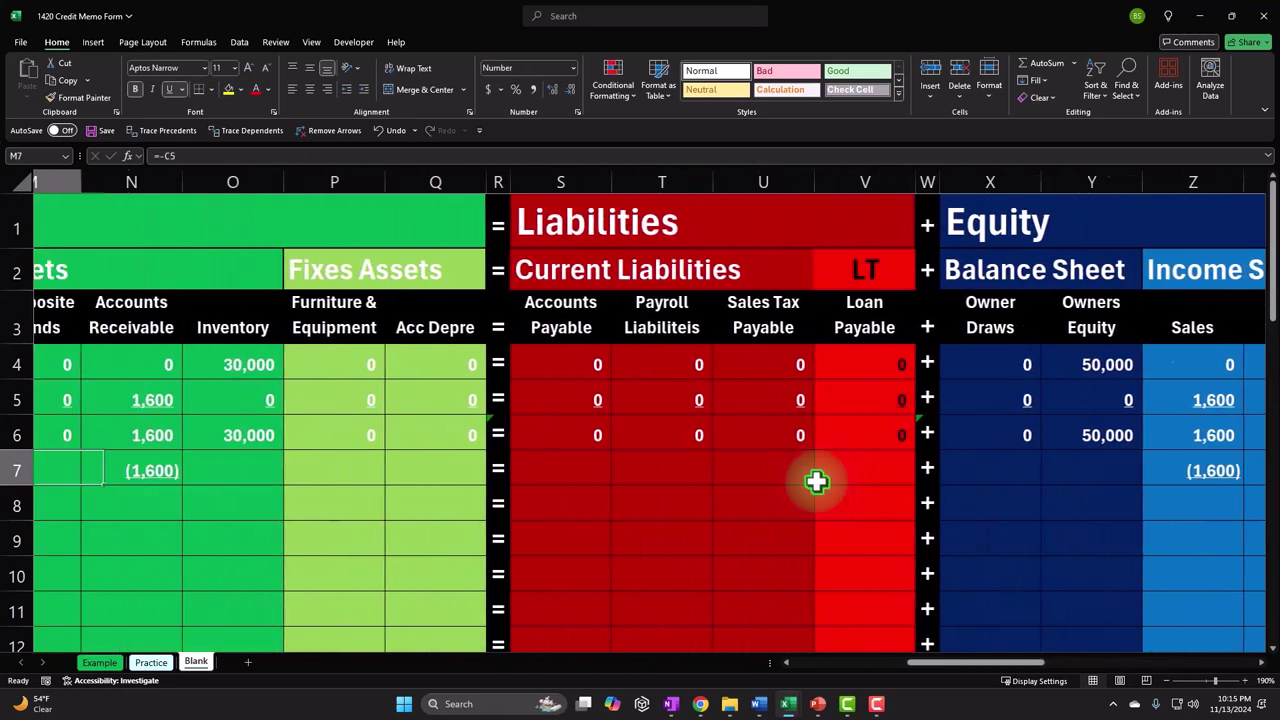
# Enter 0 in row 7's Cash through expense columns, leaving the (1,600) Accounts Receivable and Sales entries untouched
pyautogui.press('Left')
pyautogui.press('Left')
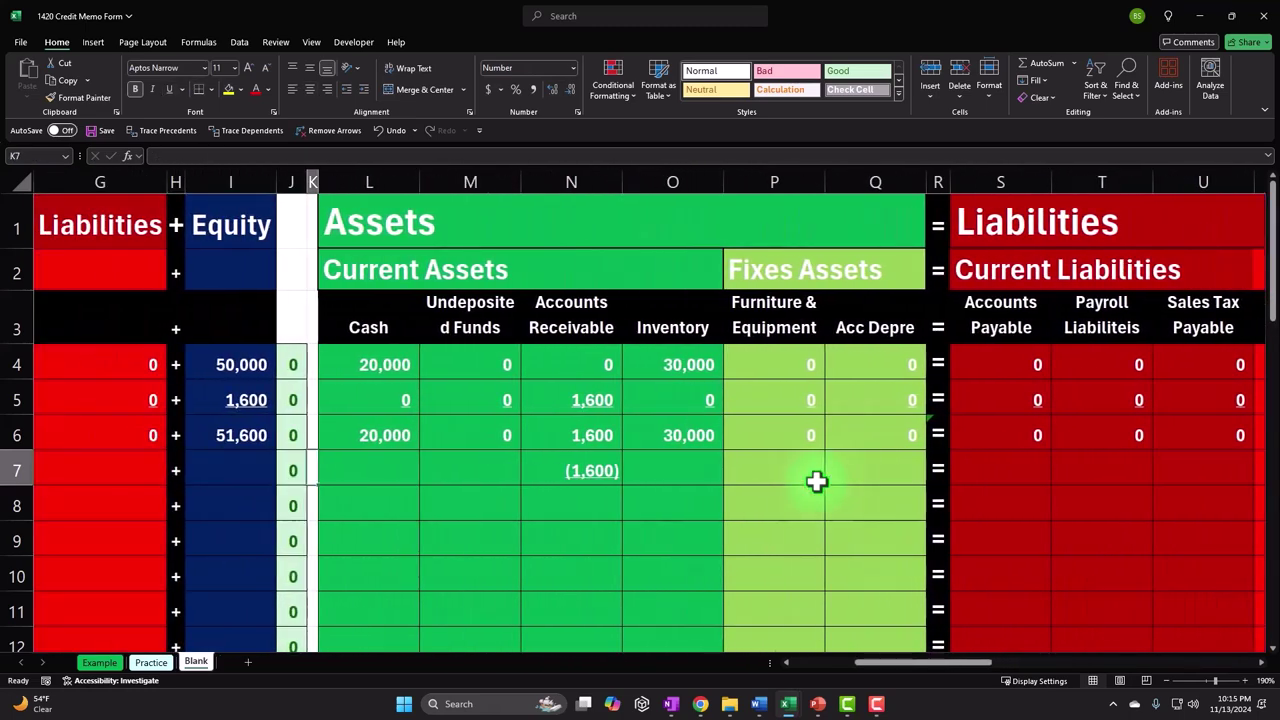
pyautogui.write('0')
pyautogui.press('Right')
pyautogui.write('0')
pyautogui.press('Right')
pyautogui.press('Right')
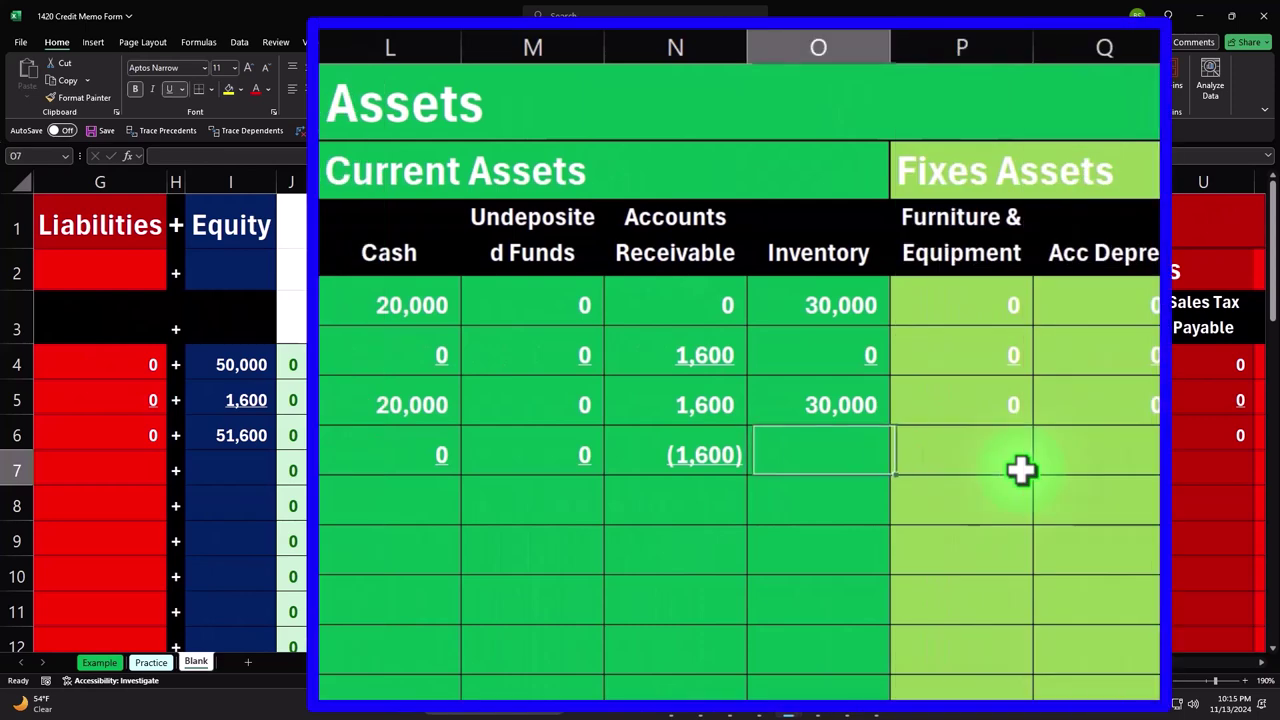
pyautogui.write('0')
pyautogui.press('Right')
pyautogui.write('0')
pyautogui.press('Right')
pyautogui.write('0')
pyautogui.press('Right')
pyautogui.press('Right')
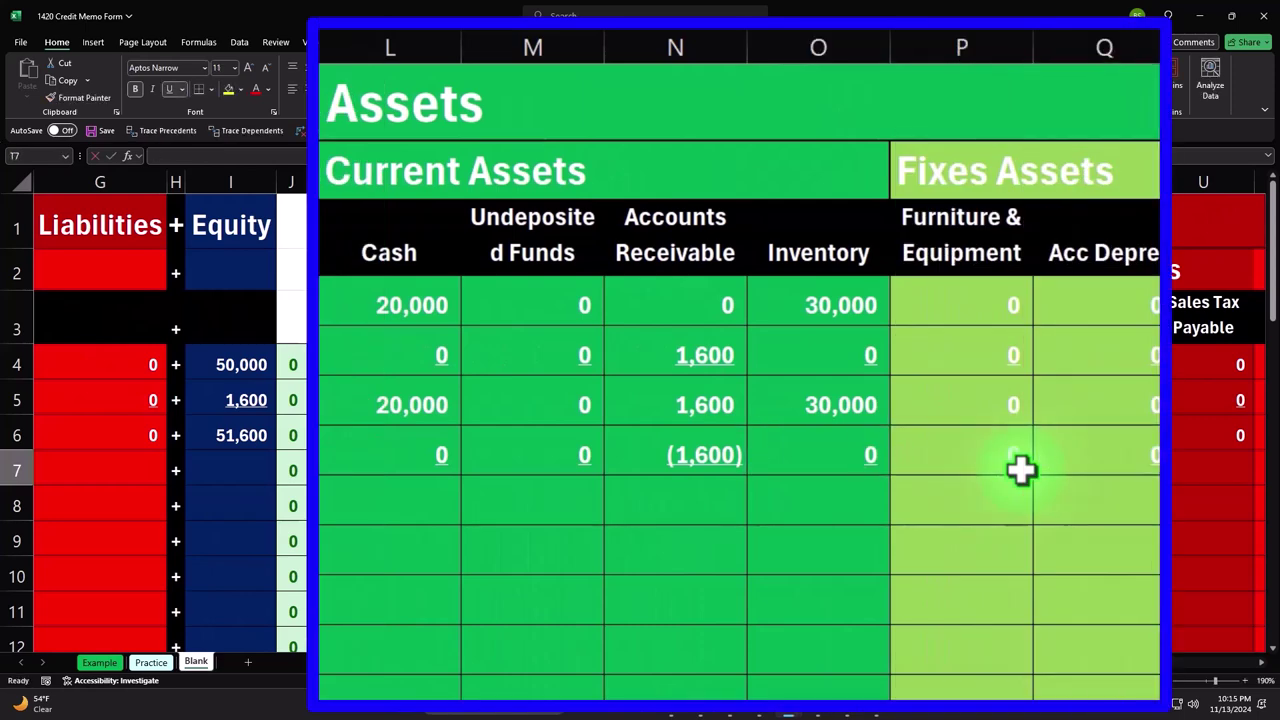
pyautogui.write('0')
pyautogui.press('Right')
pyautogui.write('0')
pyautogui.press('Right')
pyautogui.write('0')
pyautogui.press('Right')
pyautogui.press('Right')
pyautogui.write('0')
pyautogui.press('Right')
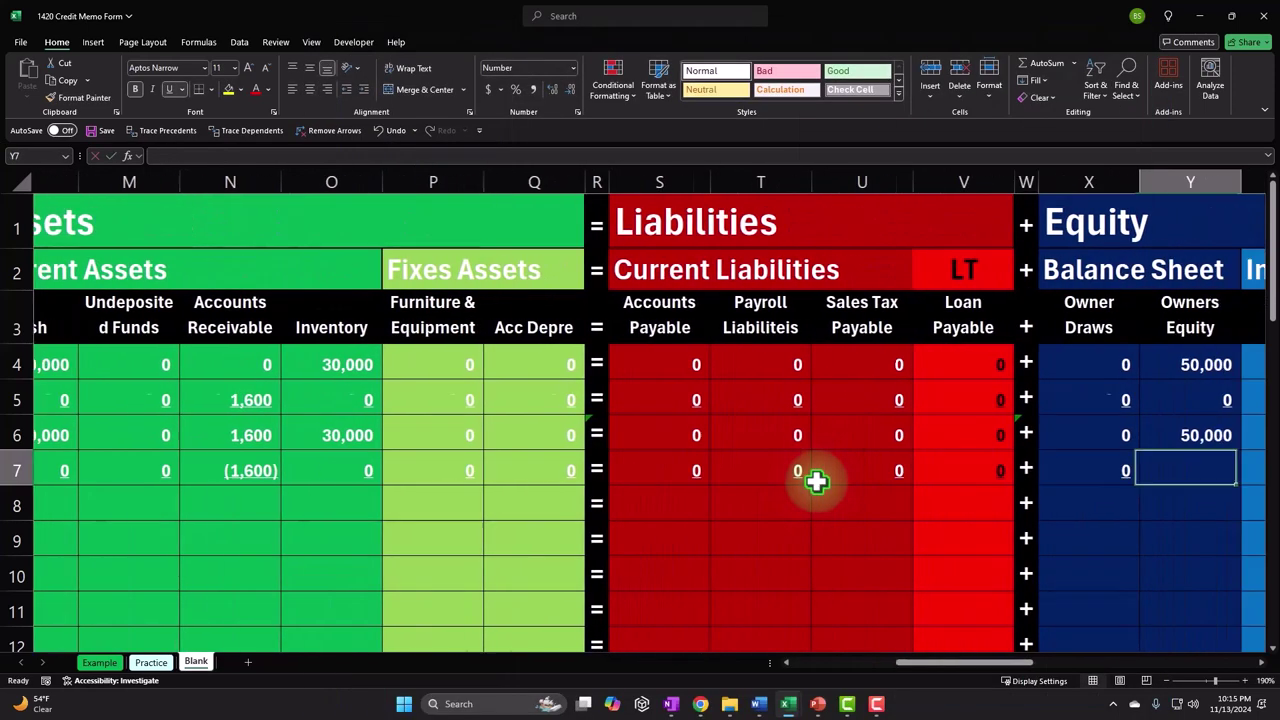
pyautogui.write('0')
pyautogui.press('Right')
pyautogui.press('Right')
pyautogui.write('0')
pyautogui.press('Right')
pyautogui.write('0')
pyautogui.press('Right')
pyautogui.write('0')
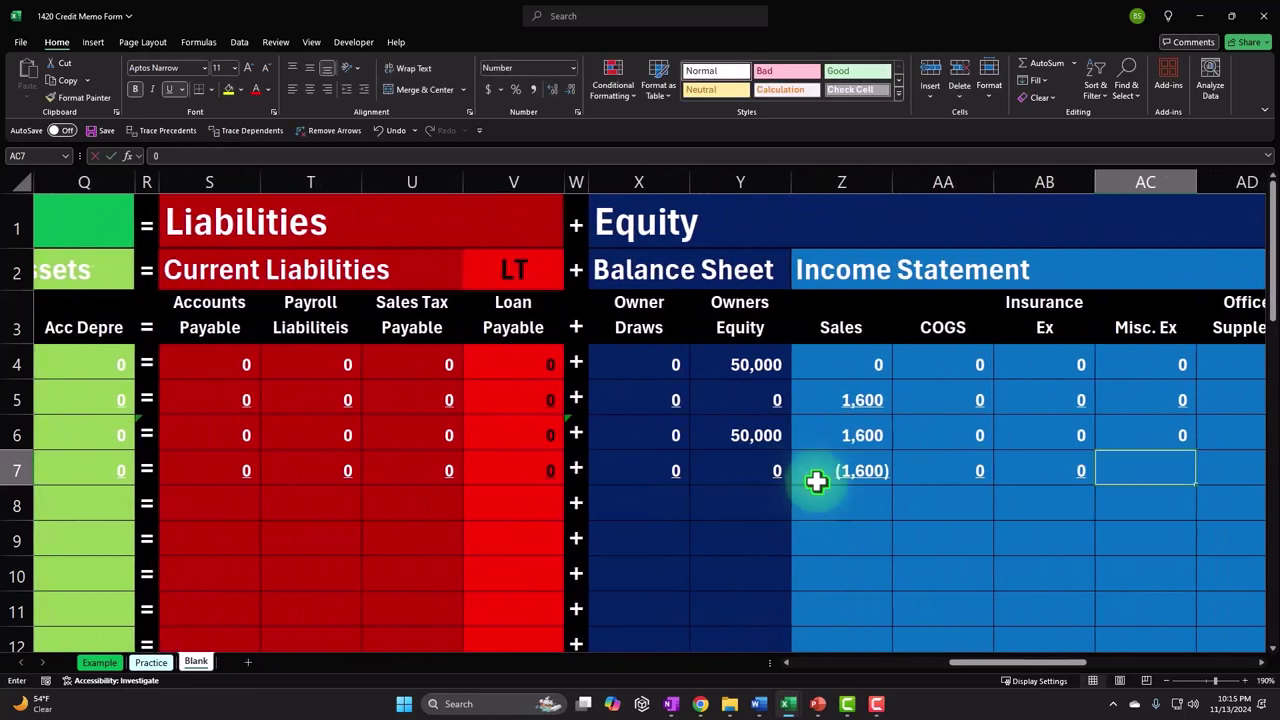
pyautogui.press('Right')
pyautogui.write('0')
pyautogui.press('Right')
pyautogui.write('0')
pyautogui.press('Right')
pyautogui.write('0')
pyautogui.press('Right')
pyautogui.press('Right')
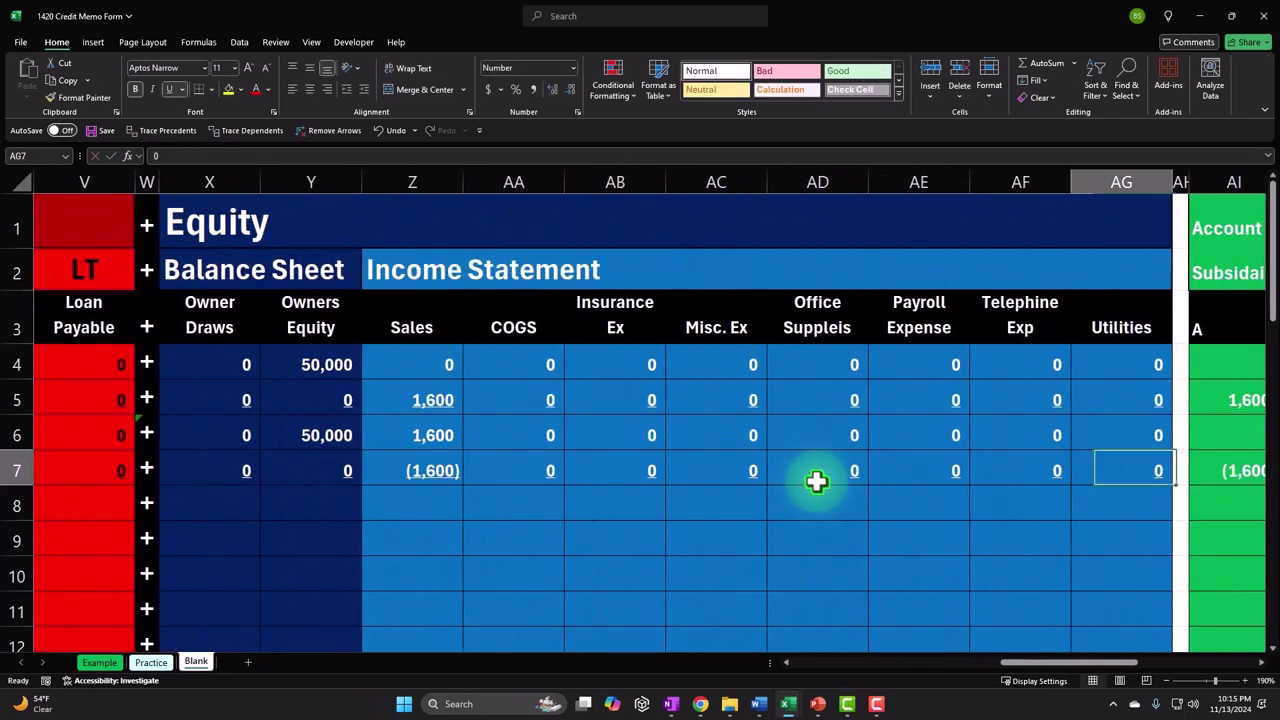
pyautogui.press('Return')
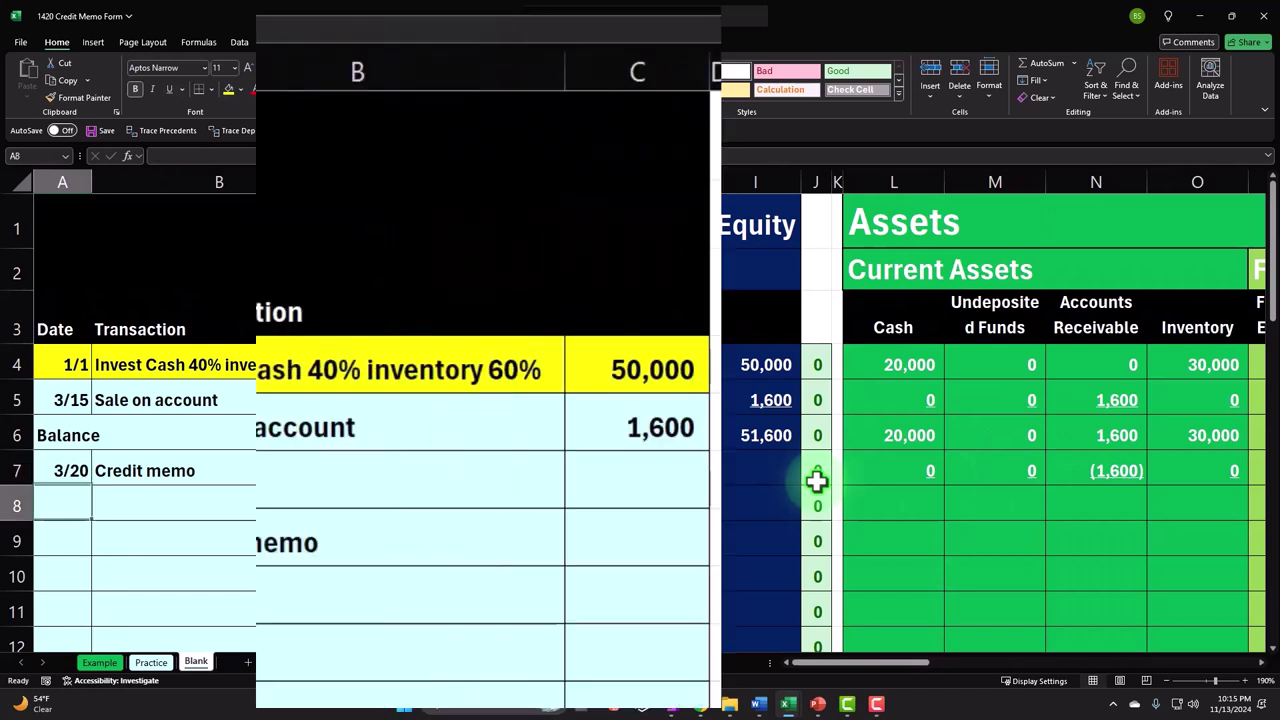
# Label A8 Balance with =A6 and enter =SUM(L6:L7) in the Cash cell L8
pyautogui.write('=-')
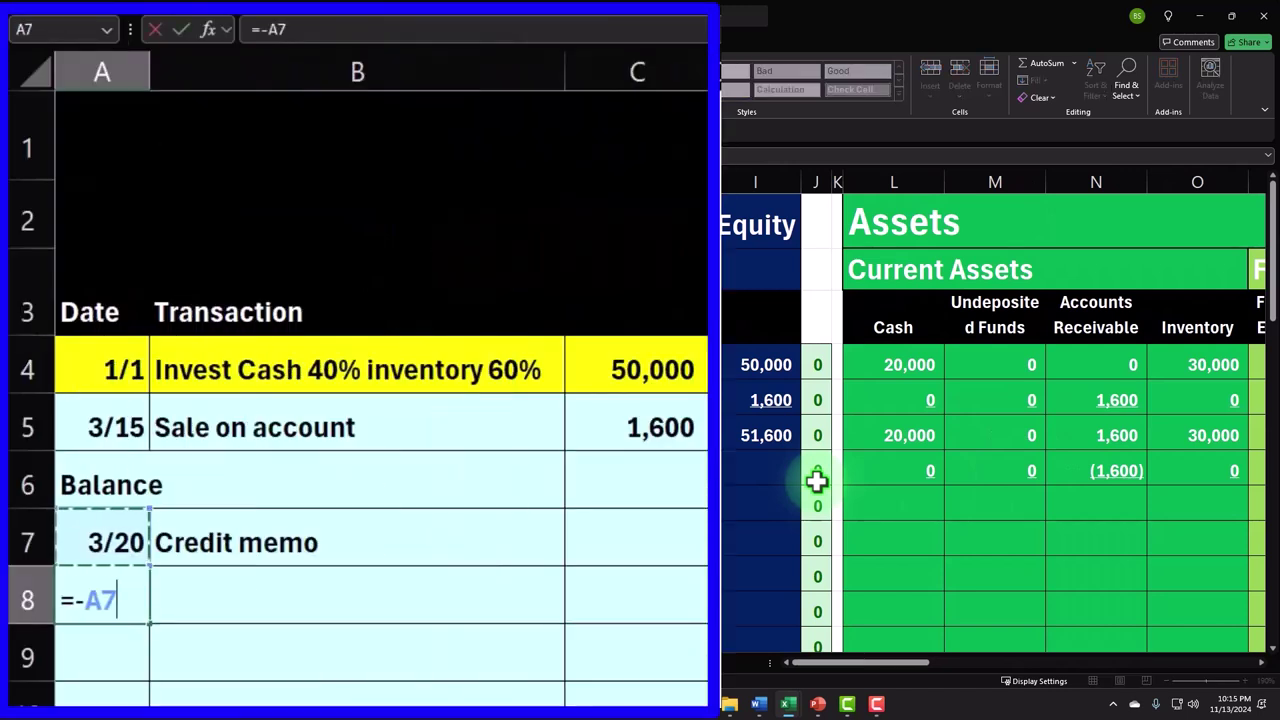
pyautogui.press('Return')
pyautogui.press('Up')
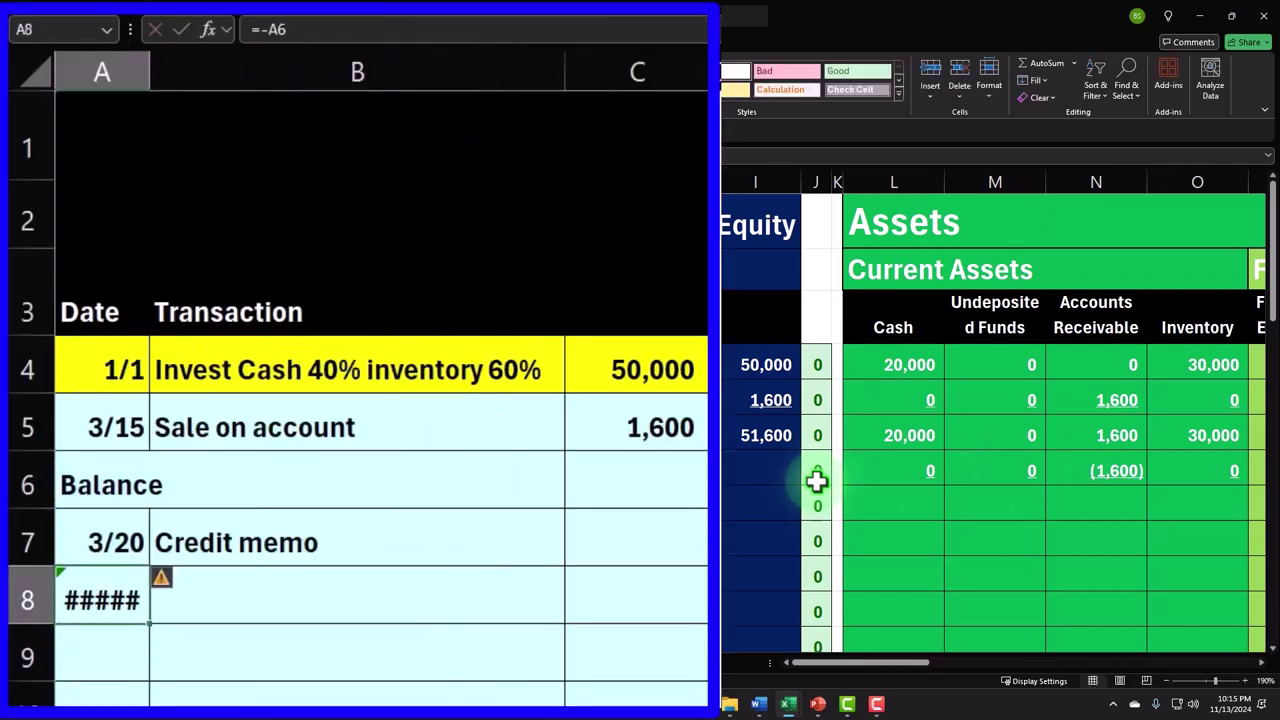
pyautogui.write('=')
pyautogui.press('Tab')
pyautogui.press('Right')
pyautogui.press('Right')
pyautogui.press('Right')
pyautogui.press('Right')
pyautogui.press('Right')
pyautogui.press('Right')
pyautogui.press('Right')
pyautogui.press('Right')
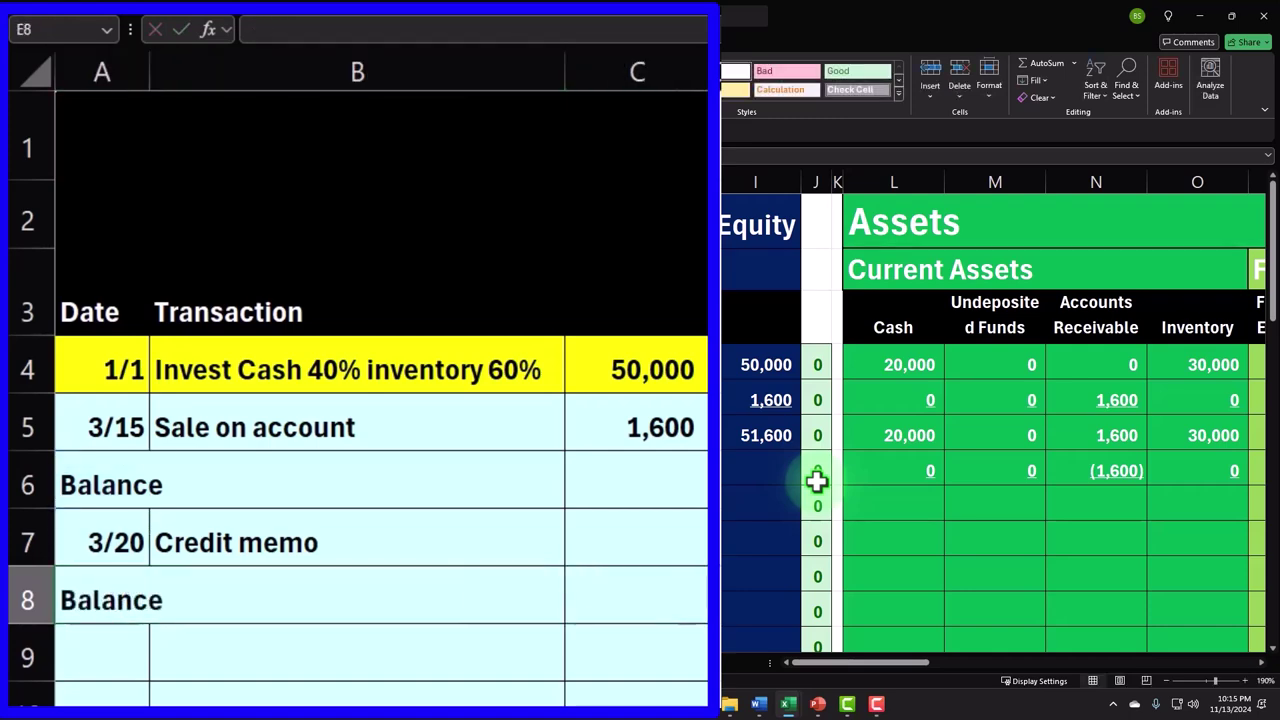
pyautogui.press('Right')
pyautogui.press('Right')
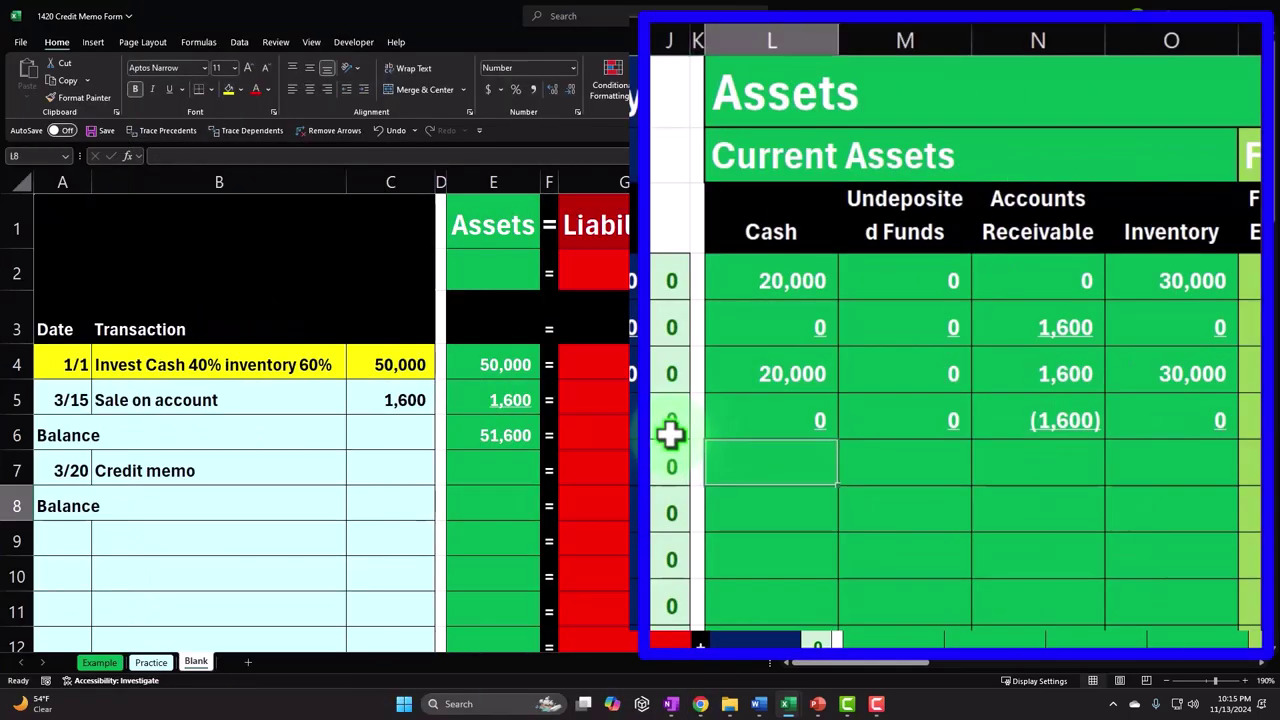
pyautogui.write('=sum(')
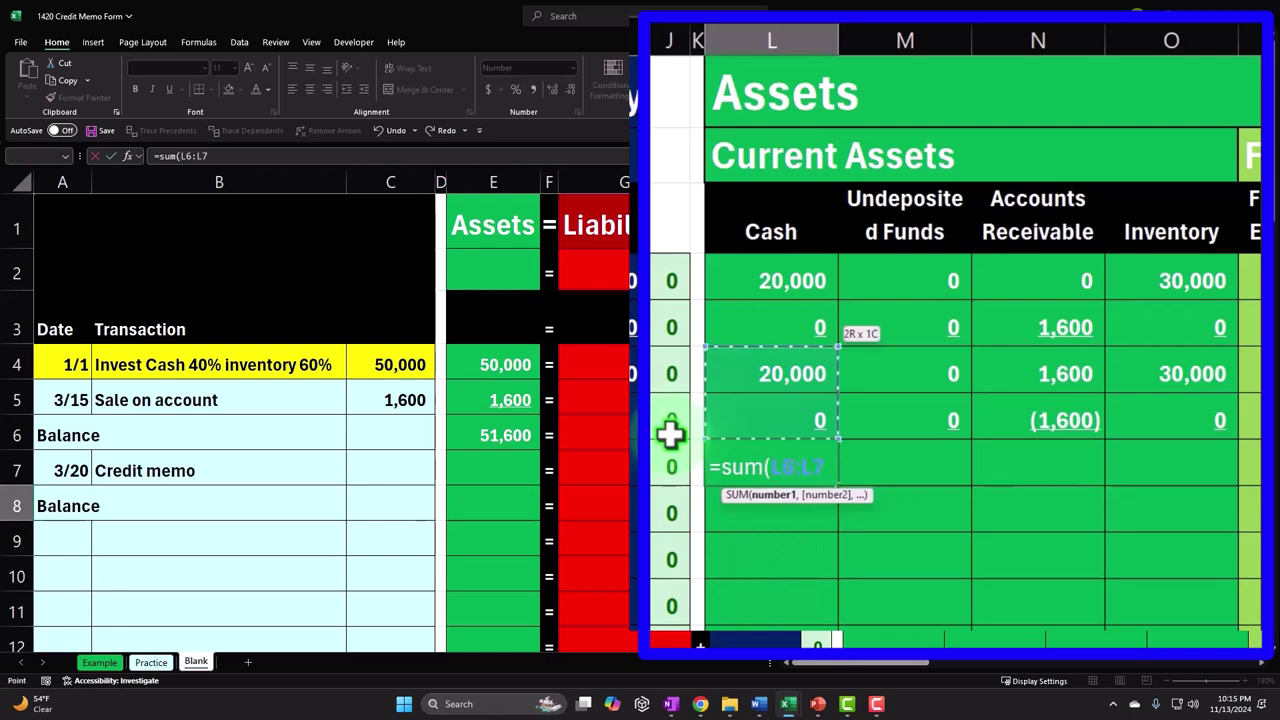
pyautogui.press('Return')
# Copy the L8 sum formula across M8:Q8, S8:V8 and X8:AG8
pyautogui.click(774, 466)
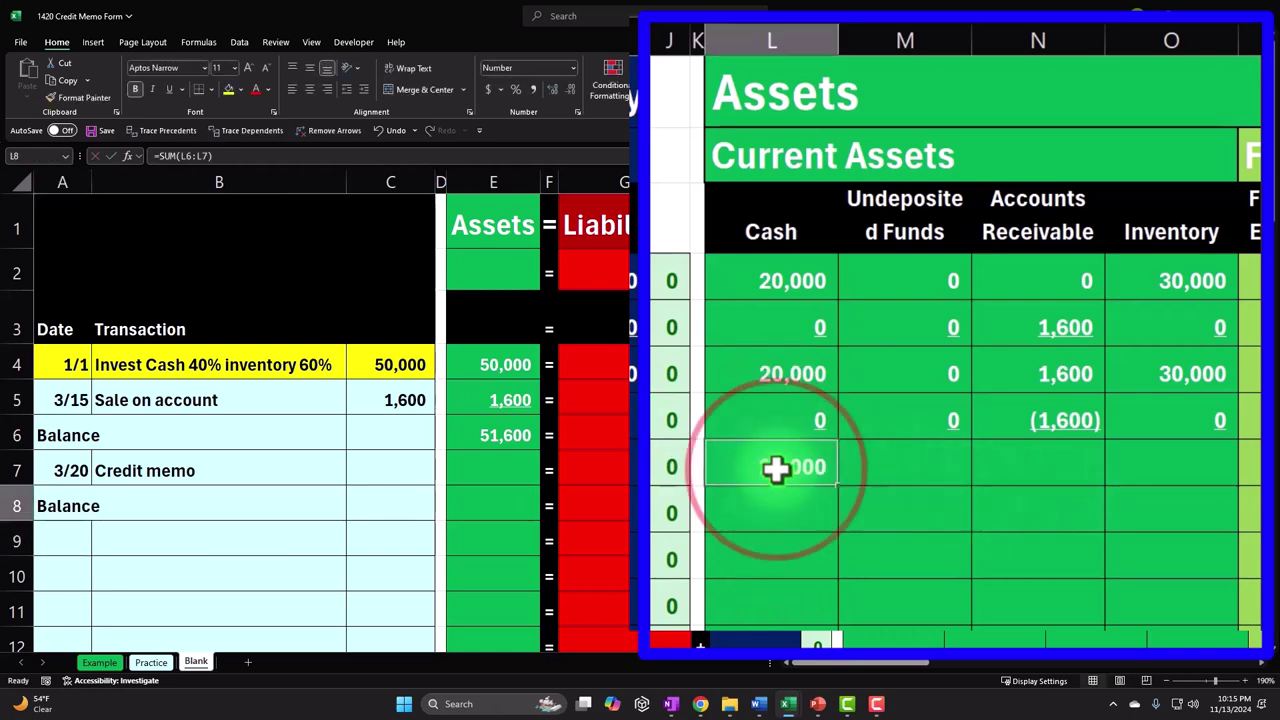
pyautogui.hotkey('ctrl', 'c')
pyautogui.moveTo(894, 466); pyautogui.dragTo(1029, 509)
pyautogui.rightClick(1020, 506)
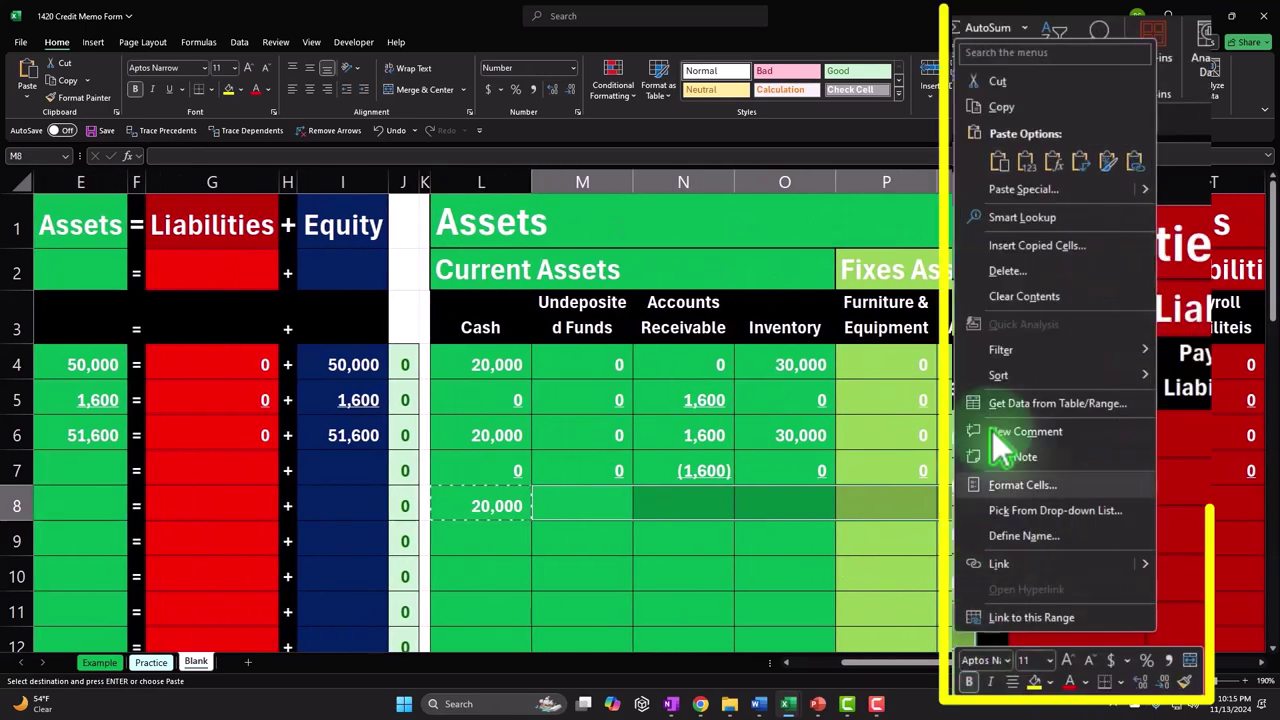
pyautogui.click(1053, 163)
pyautogui.moveTo(1100, 500); pyautogui.dragTo(655, 505)
pyautogui.rightClick(655, 505)
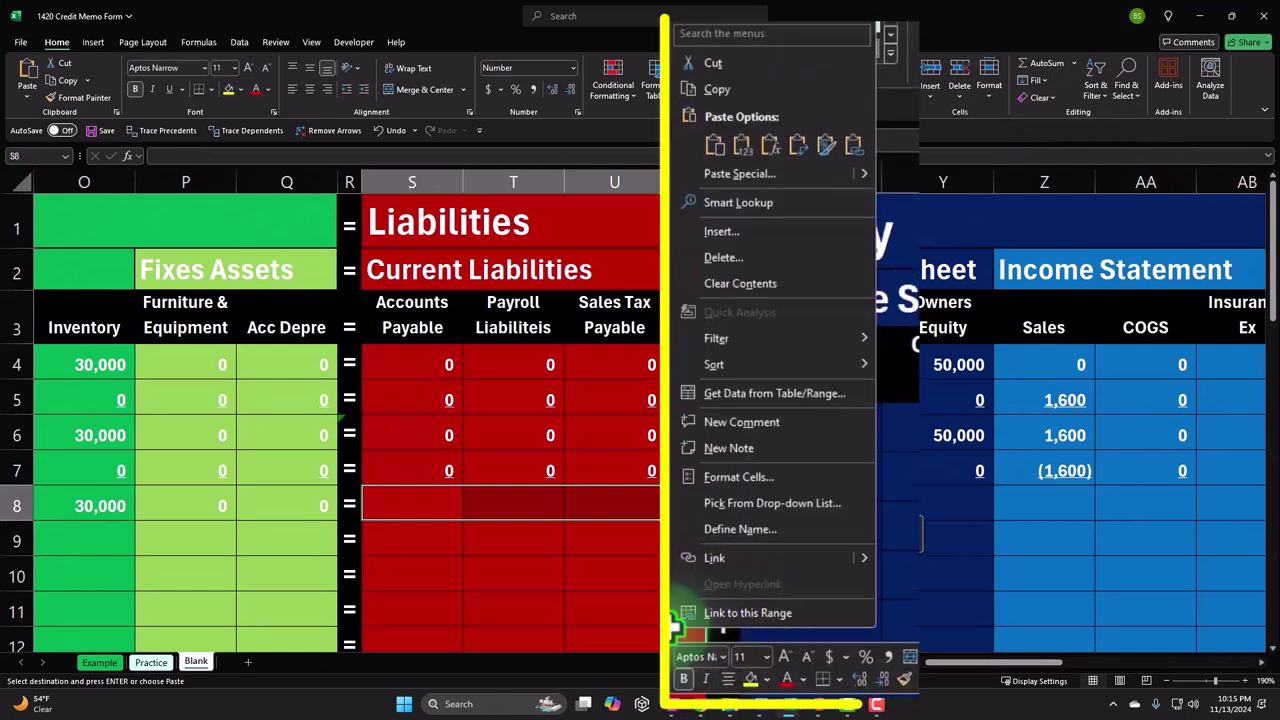
pyautogui.click(770, 146)
pyautogui.moveTo(866, 505); pyautogui.dragTo(1152, 505)
pyautogui.rightClick(1152, 505)
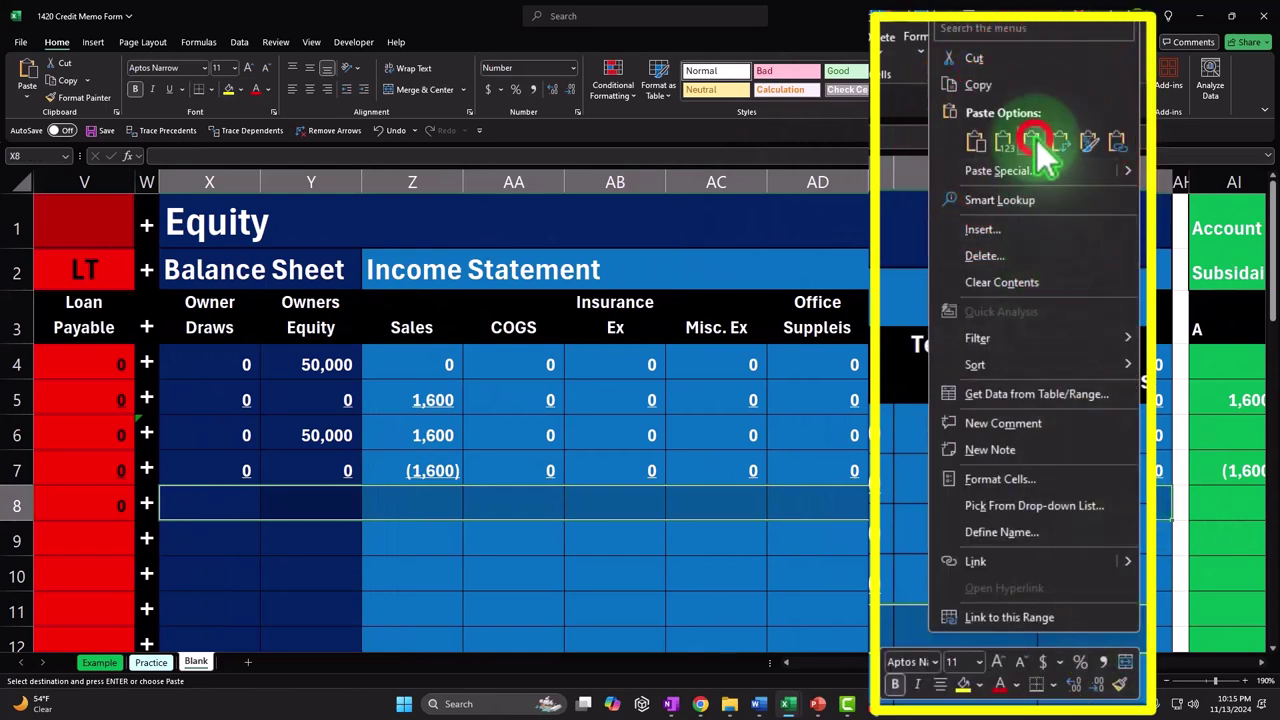
pyautogui.click(1068, 162)
# Check the Sales balance formula in Z8, leaving it unchanged
pyautogui.click(442, 506)
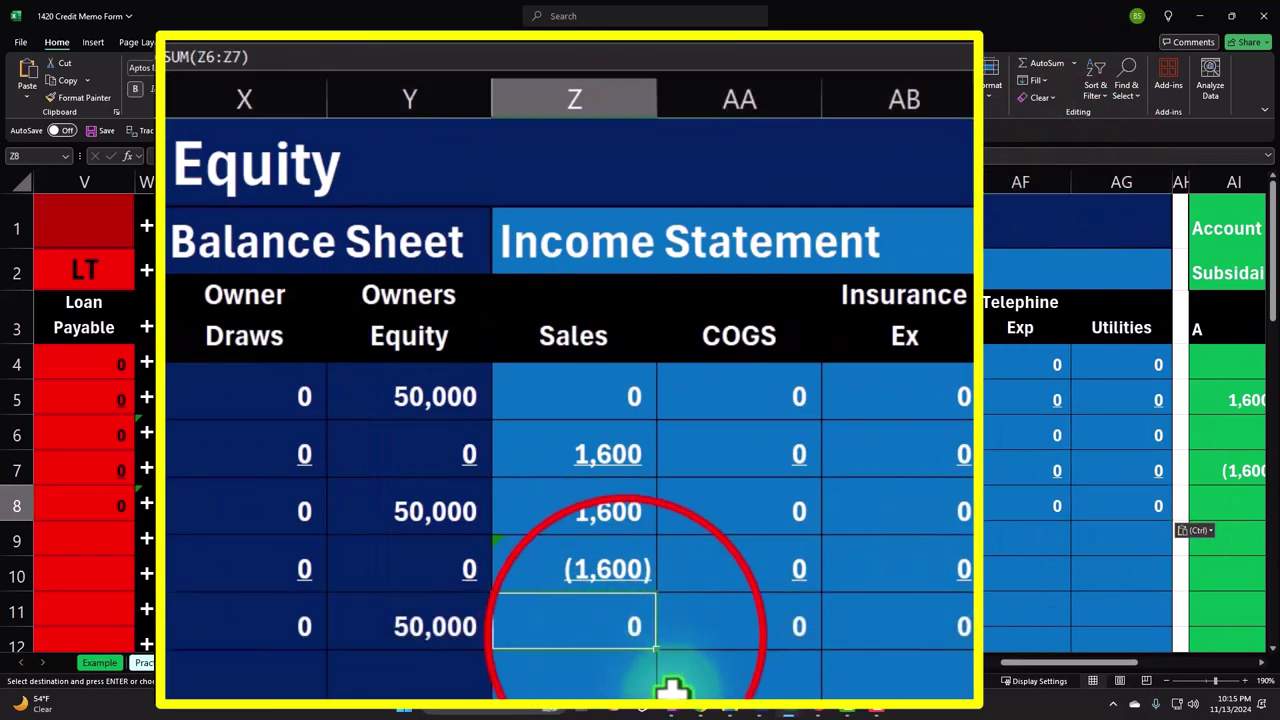
pyautogui.doubleClick(635, 640)
pyautogui.press('Return')
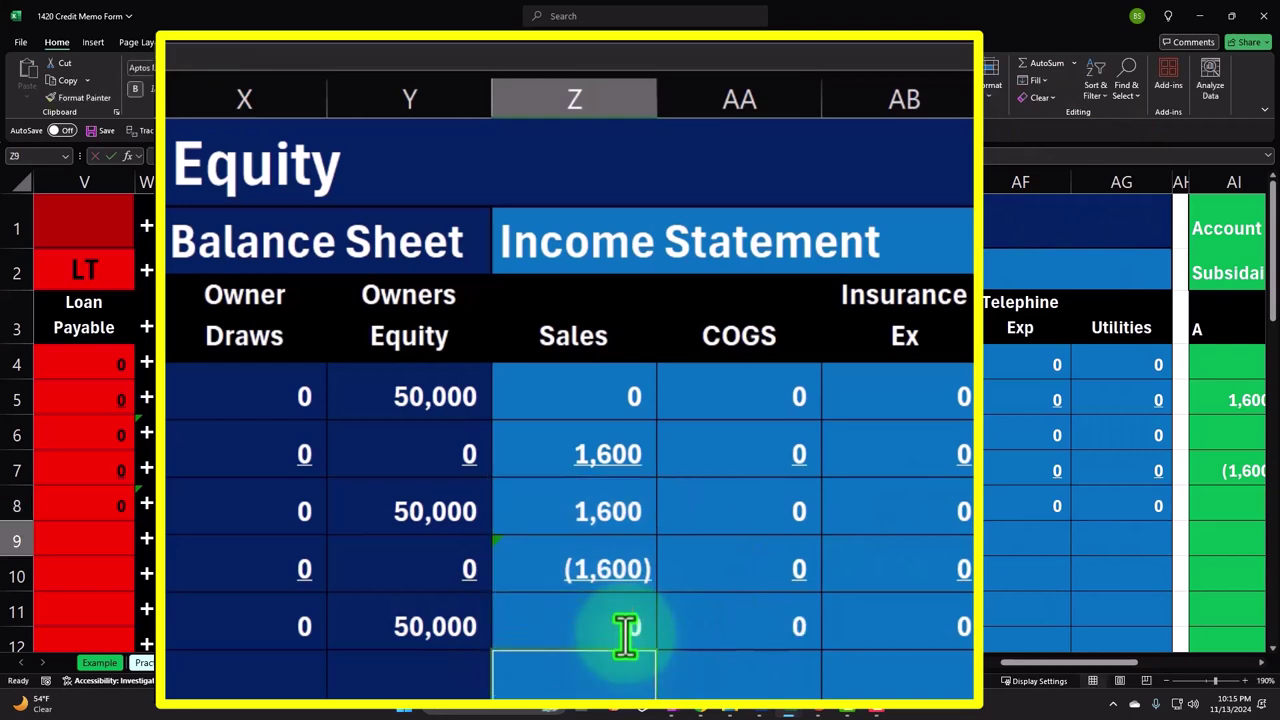
pyautogui.press('Up')
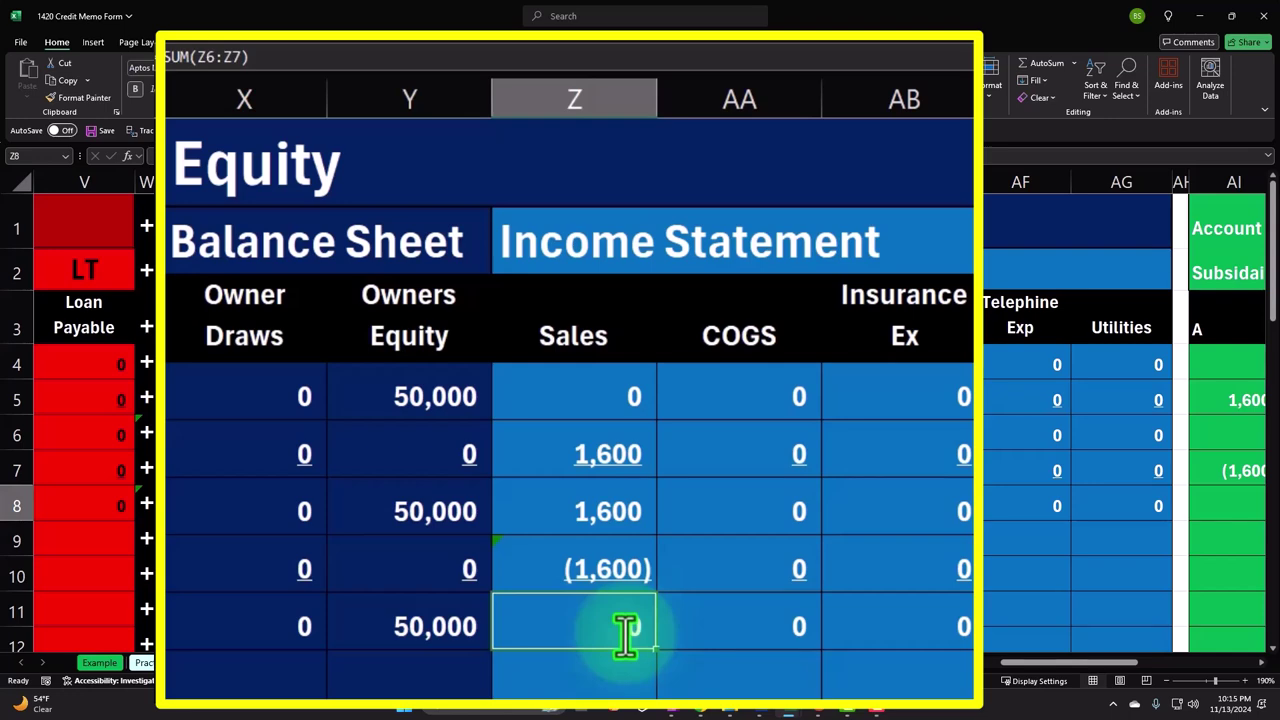
pyautogui.press('Left')
pyautogui.press('Left')
pyautogui.press('Left')
pyautogui.press('Left')
pyautogui.press('Left')
pyautogui.press('Left')
pyautogui.press('Left')
pyautogui.press('Left')
pyautogui.press('Left')
pyautogui.press('Left')
pyautogui.press('Left')
pyautogui.press('Left')
pyautogui.press('Left')
pyautogui.press('Left')
pyautogui.press('Left')
pyautogui.press('Left')
pyautogui.press('Left')
pyautogui.press('Left')
pyautogui.press('Left')
pyautogui.press('Left')
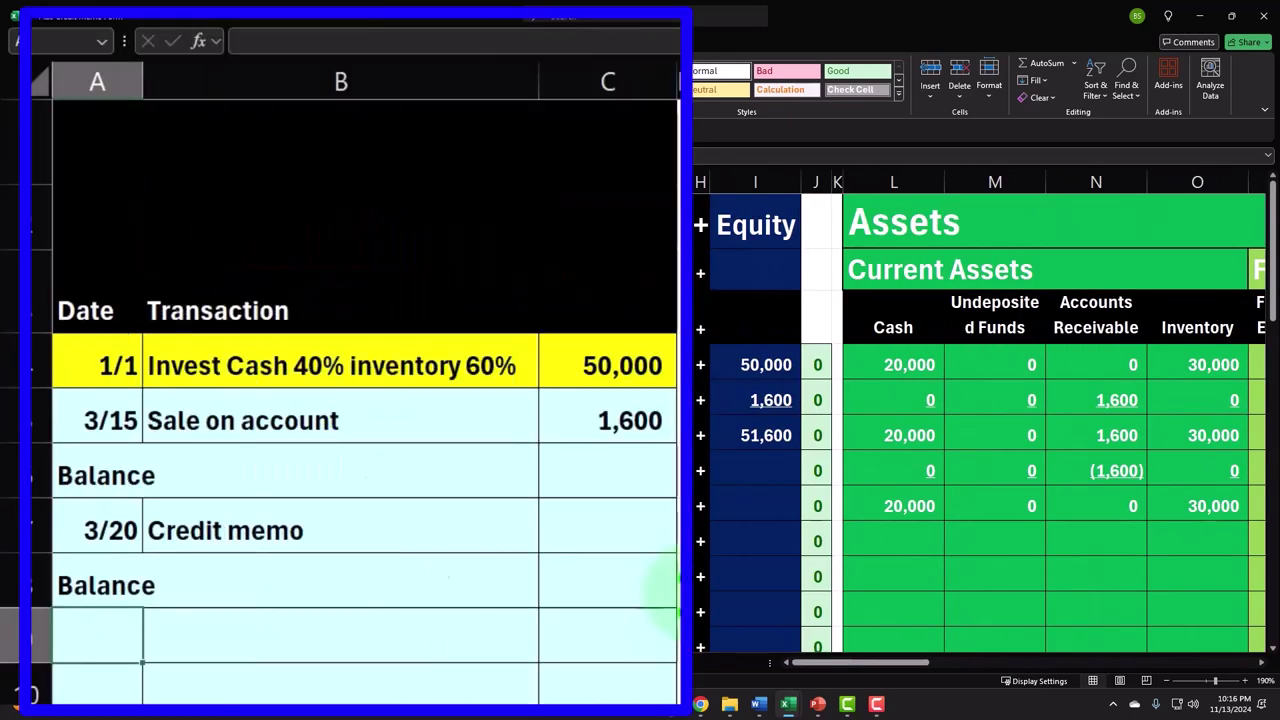
# Enter 4/25 in A9, =B5 (Sale on account) in B9 and 2,000 in C9
pyautogui.click(299, 612)
pyautogui.click(109, 646)
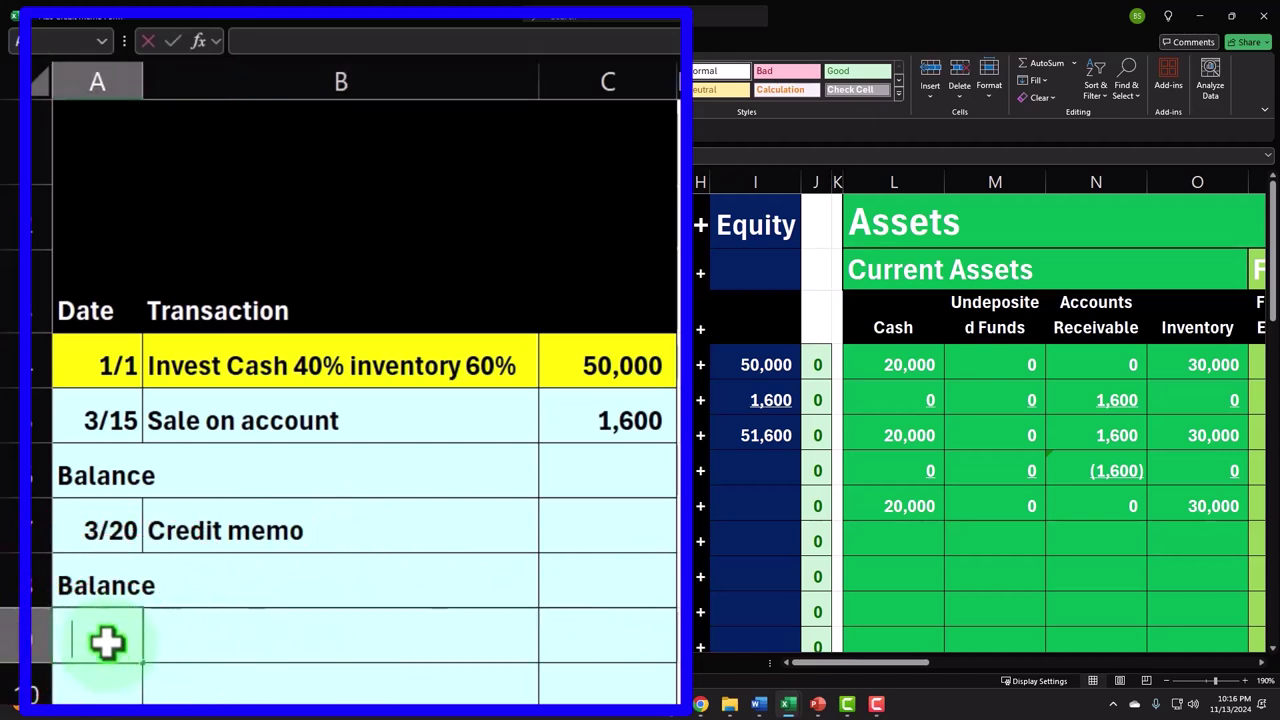
pyautogui.write('4/25')
pyautogui.press('Tab')
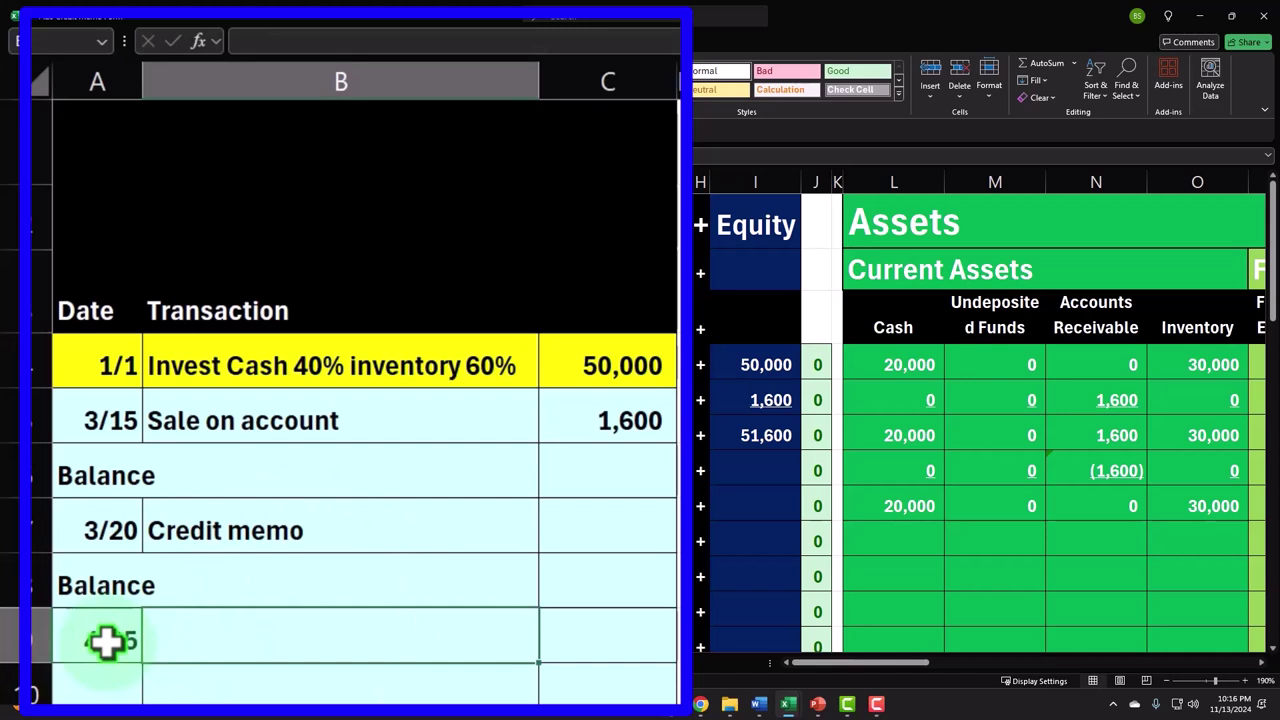
pyautogui.write('=')
pyautogui.press('Up')
pyautogui.press('Up')
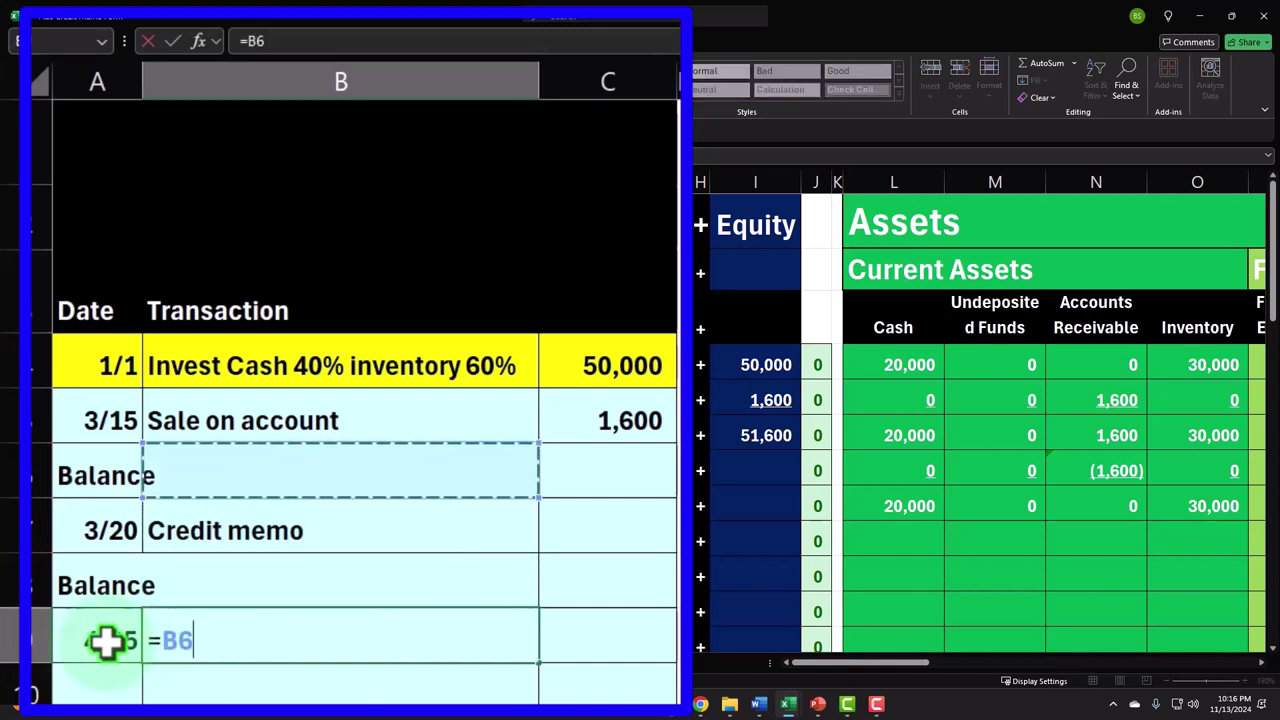
pyautogui.press('Up')
pyautogui.press('Tab')
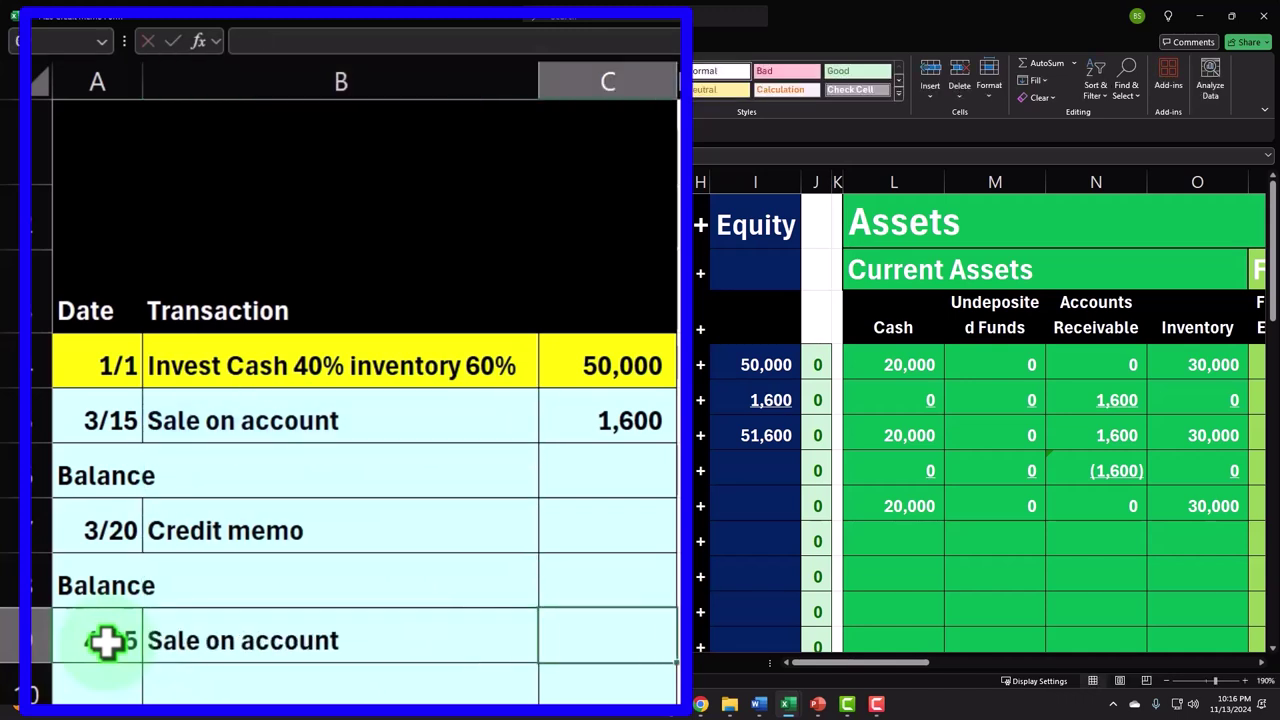
pyautogui.write('2,')
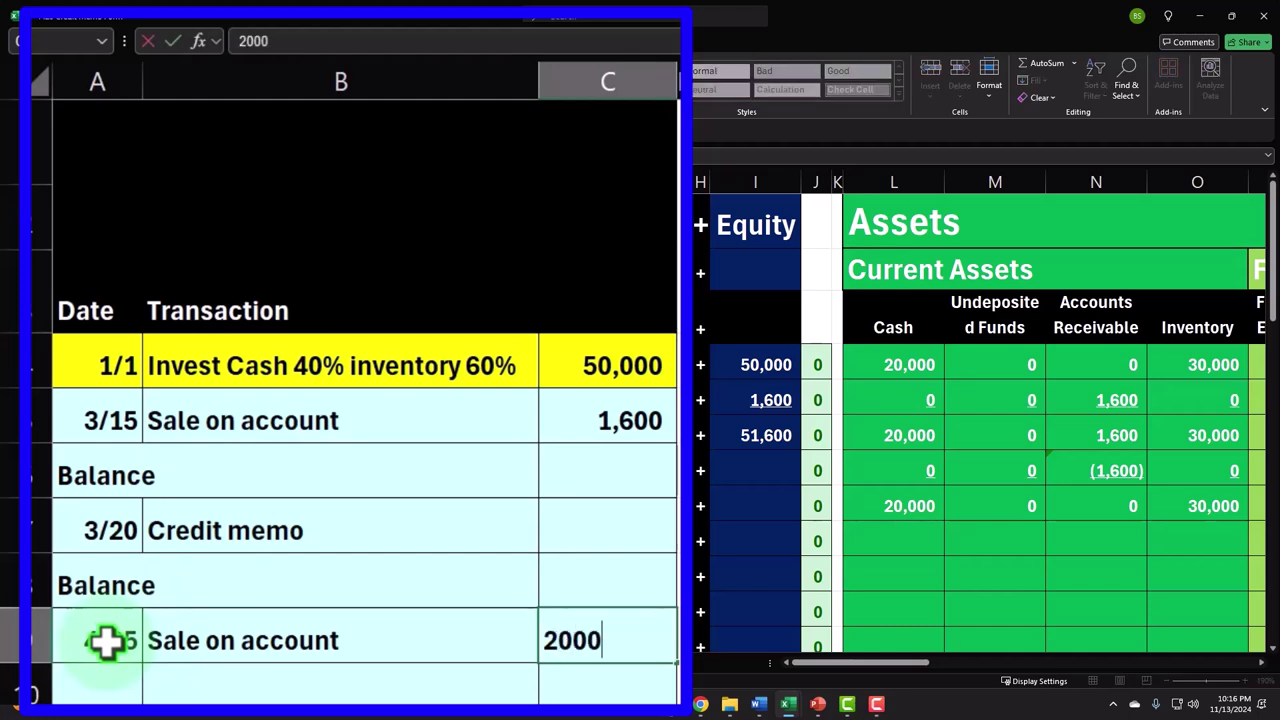
pyautogui.write('000')
pyautogui.press('Tab')
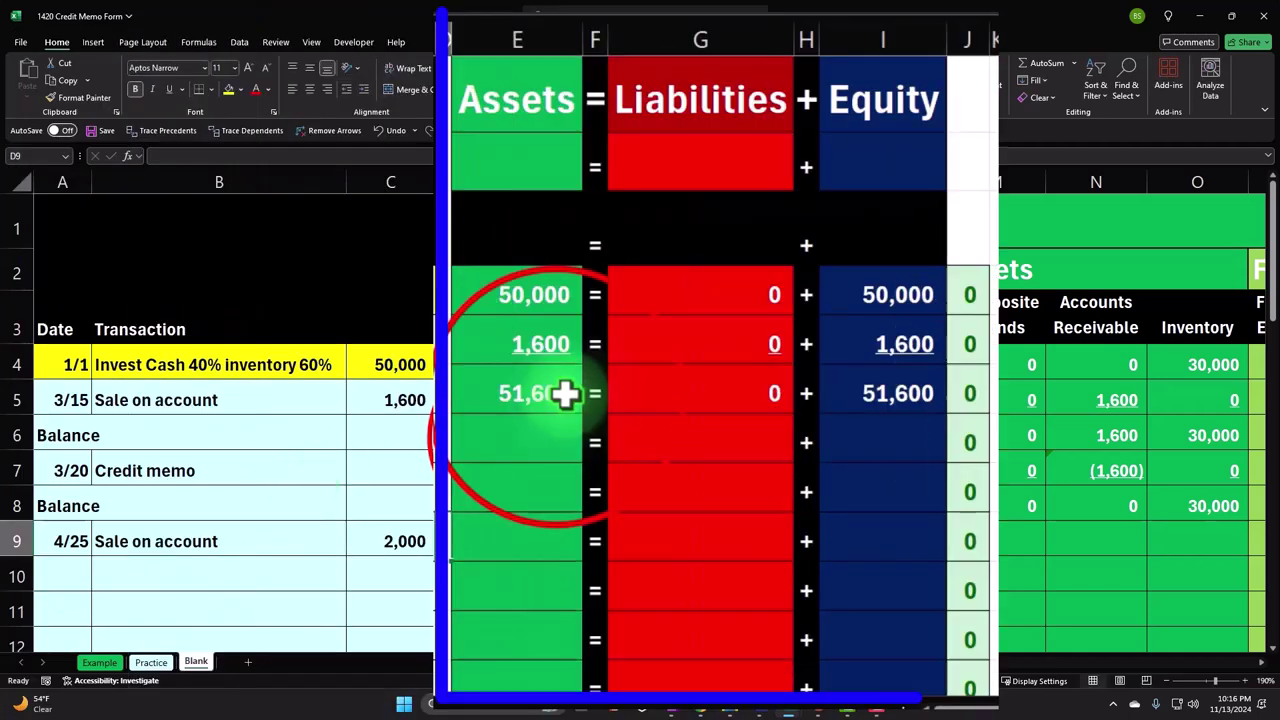
# Fill the Assets, Liabilities and Equity total formulas down through row 8
pyautogui.click(557, 400)
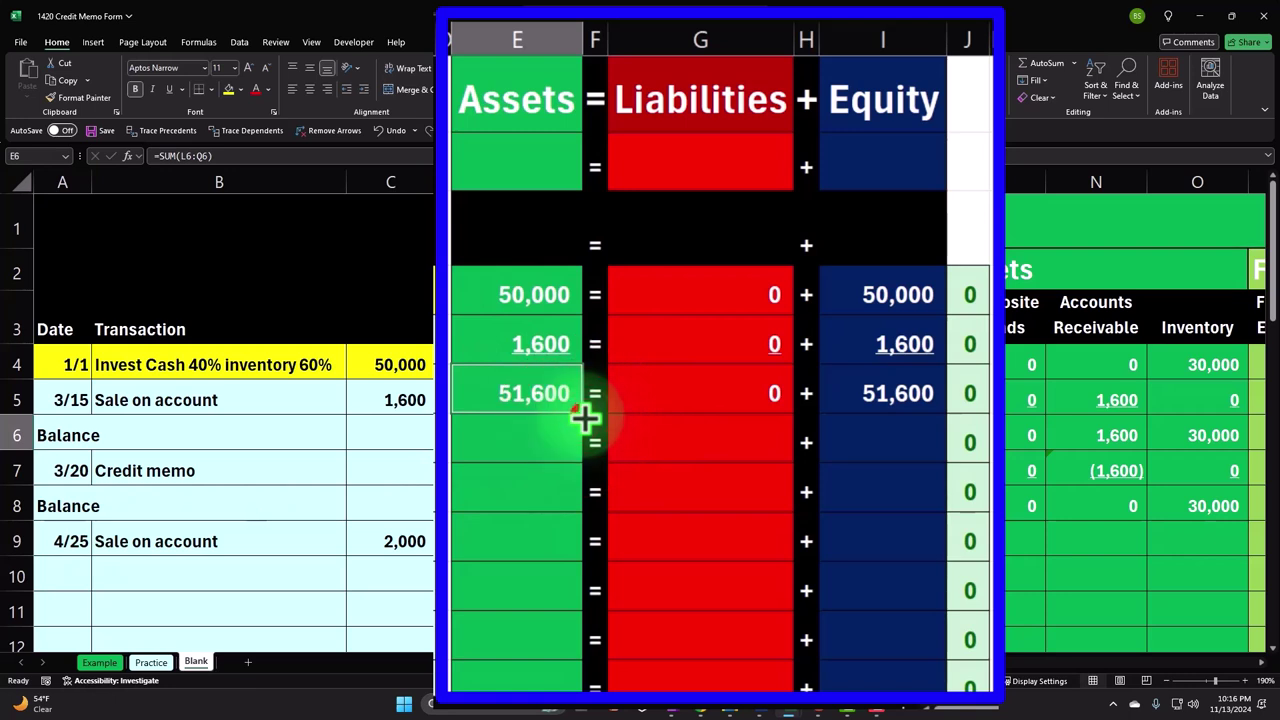
pyautogui.moveTo(583, 413); pyautogui.dragTo(574, 490)
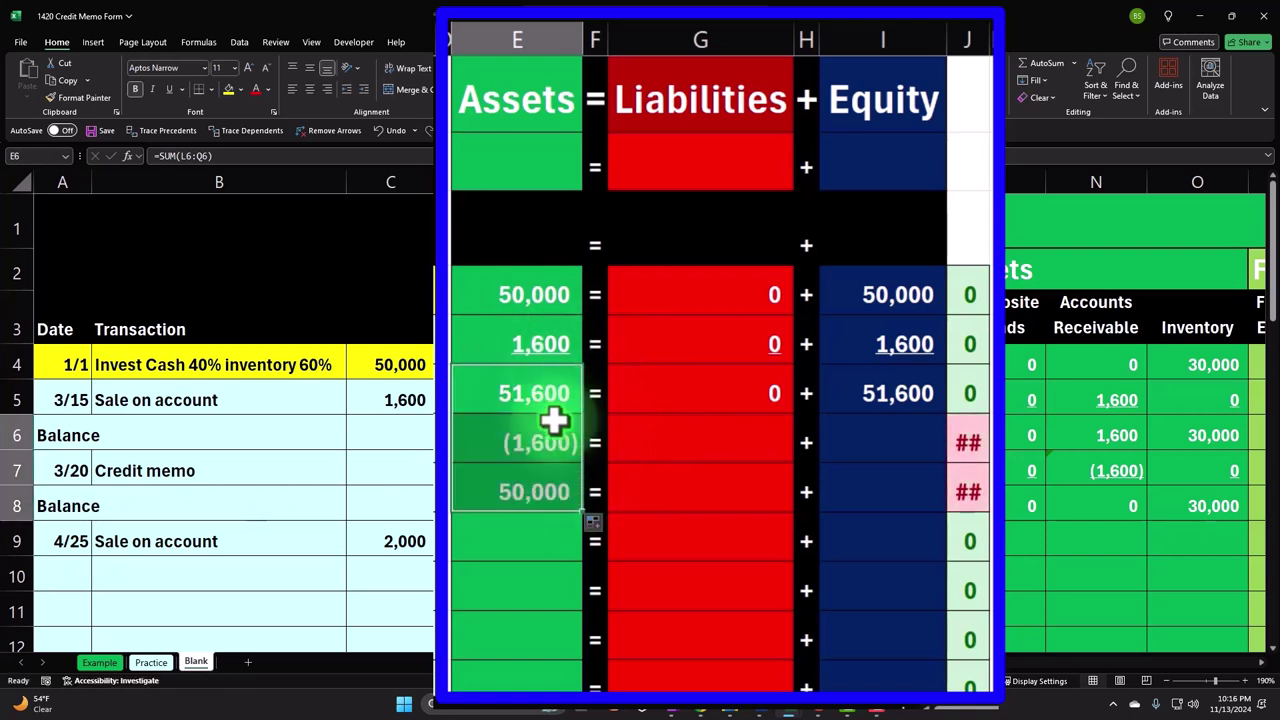
pyautogui.click(703, 409)
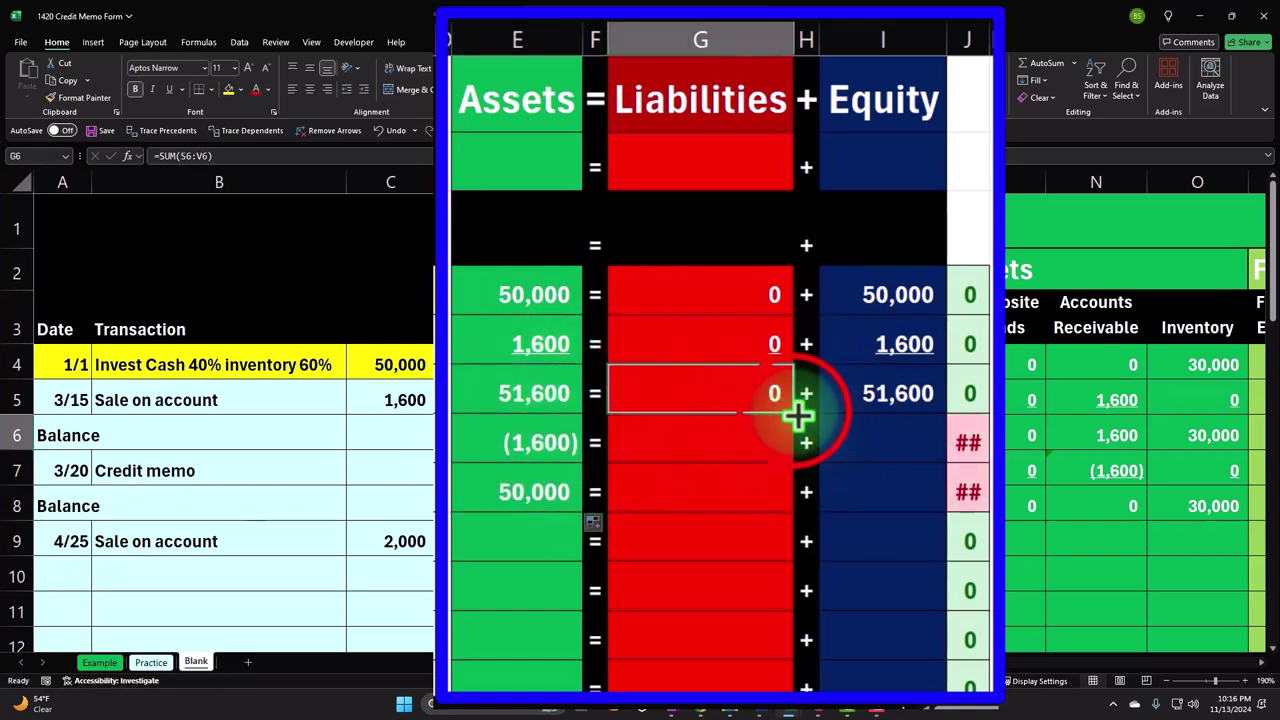
pyautogui.moveTo(797, 417); pyautogui.dragTo(797, 490)
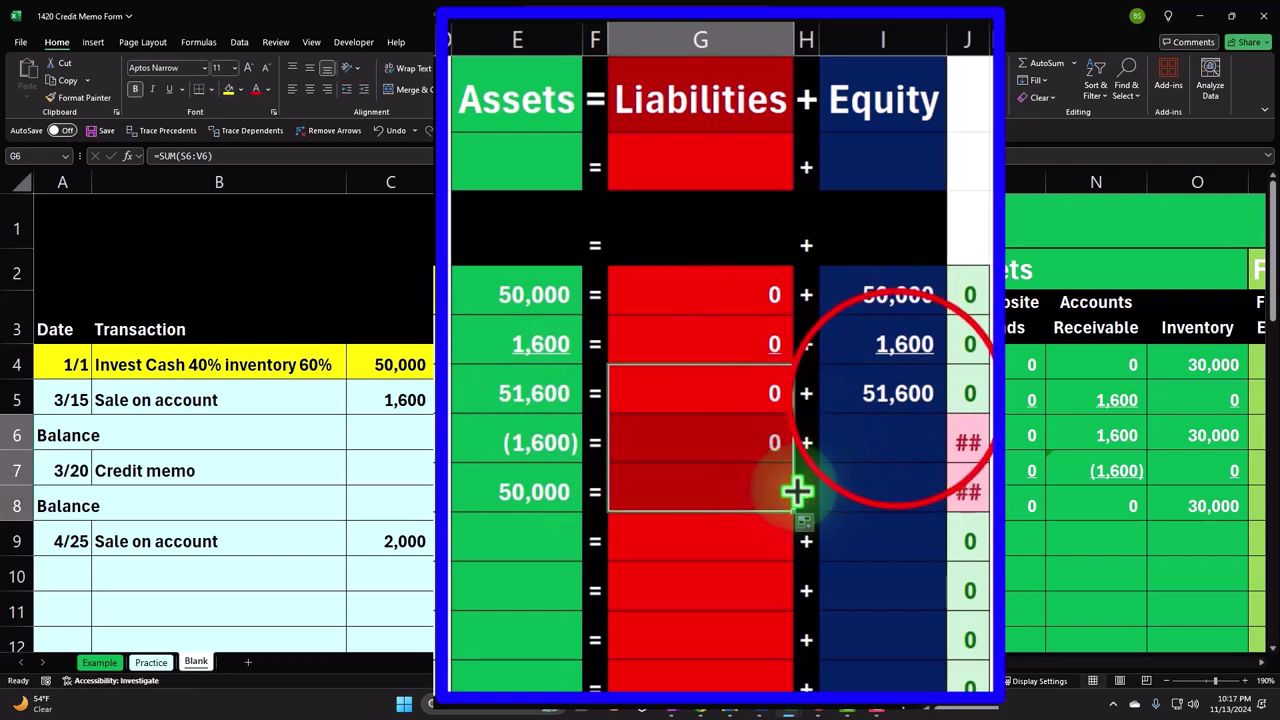
pyautogui.click(893, 403)
pyautogui.moveTo(943, 414); pyautogui.dragTo(943, 492)
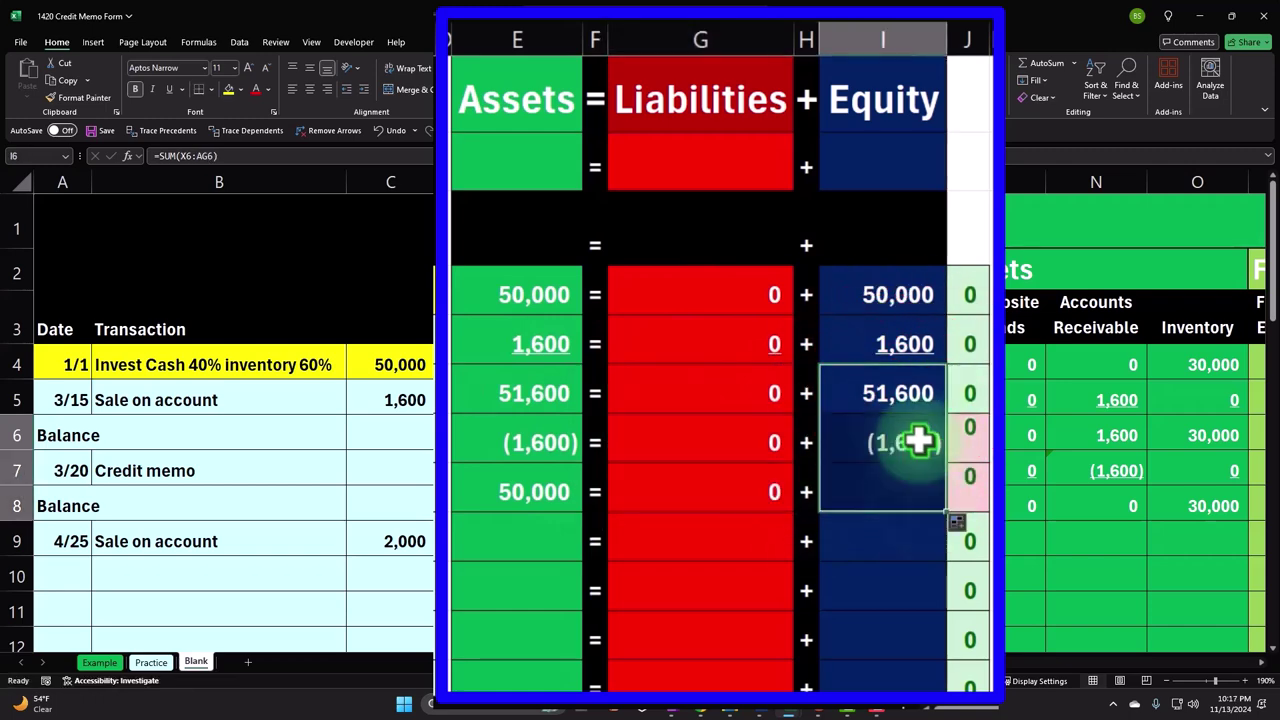
# Highlight the 1/1, 3/15, credit memo and balance rows to explain the accounting equation
pyautogui.moveTo(548, 340); pyautogui.dragTo(914, 378)
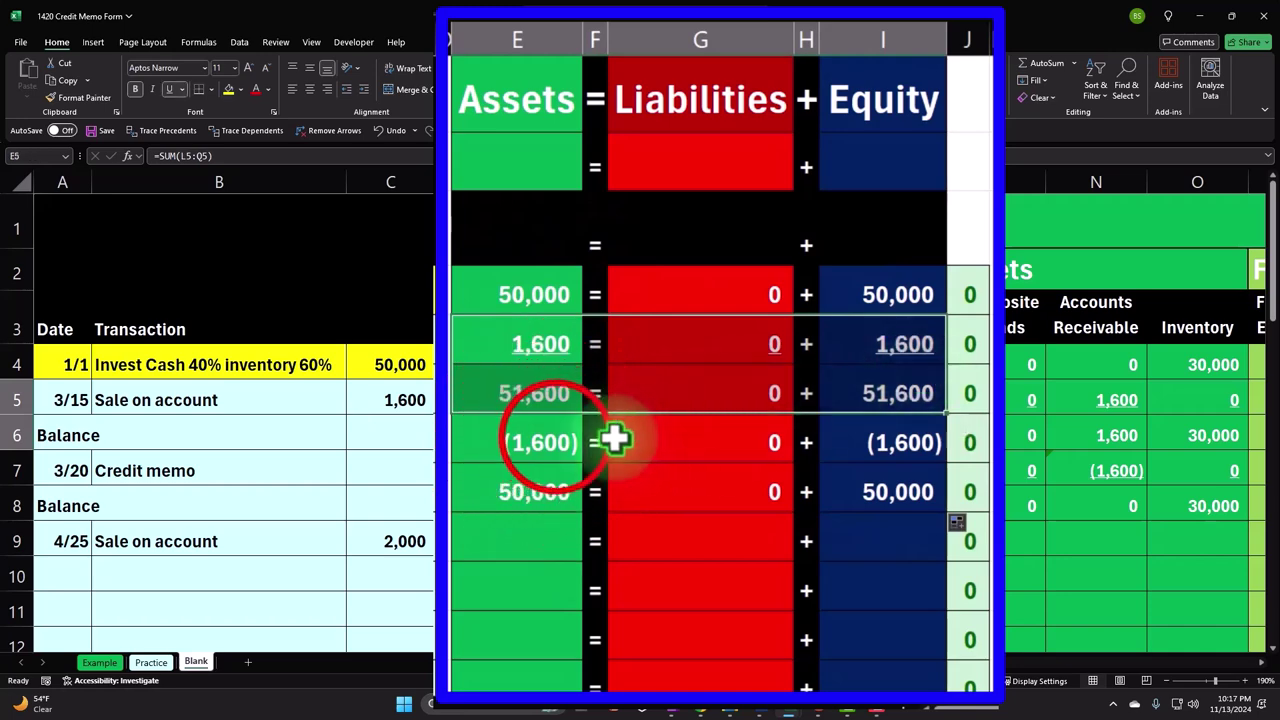
pyautogui.moveTo(612, 437); pyautogui.dragTo(897, 450)
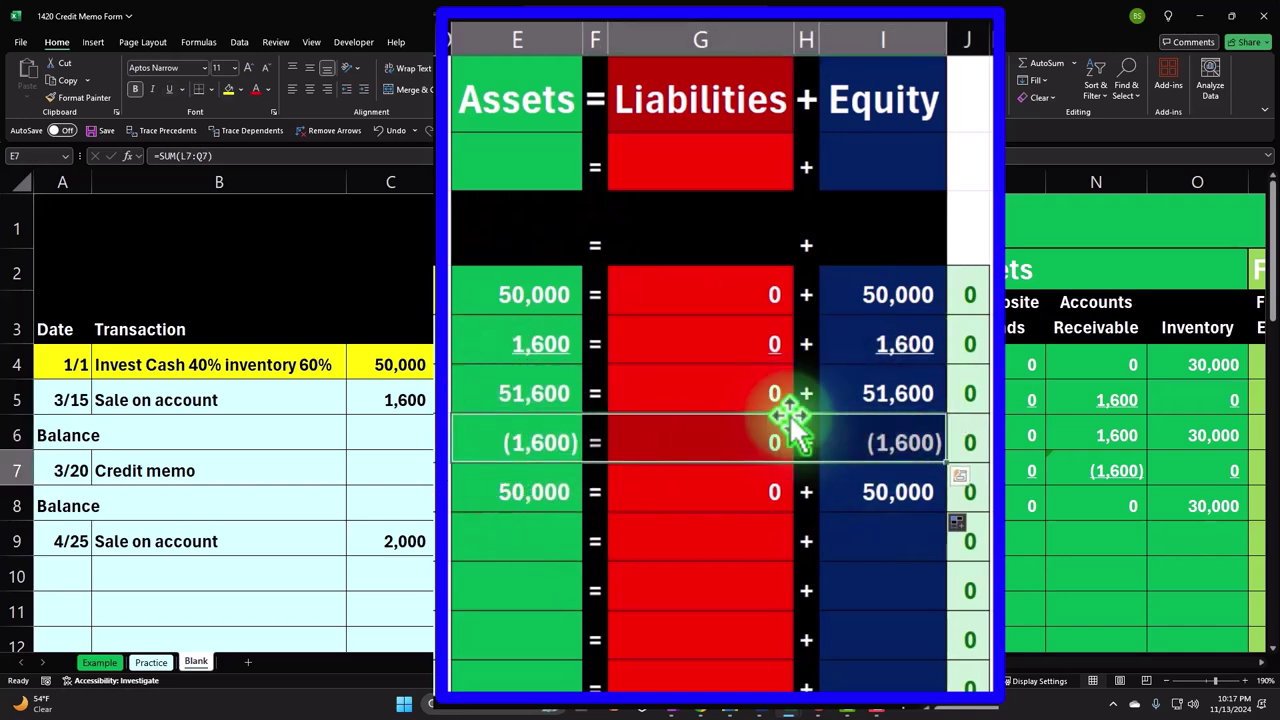
pyautogui.click(524, 294)
pyautogui.moveTo(633, 293); pyautogui.dragTo(914, 297)
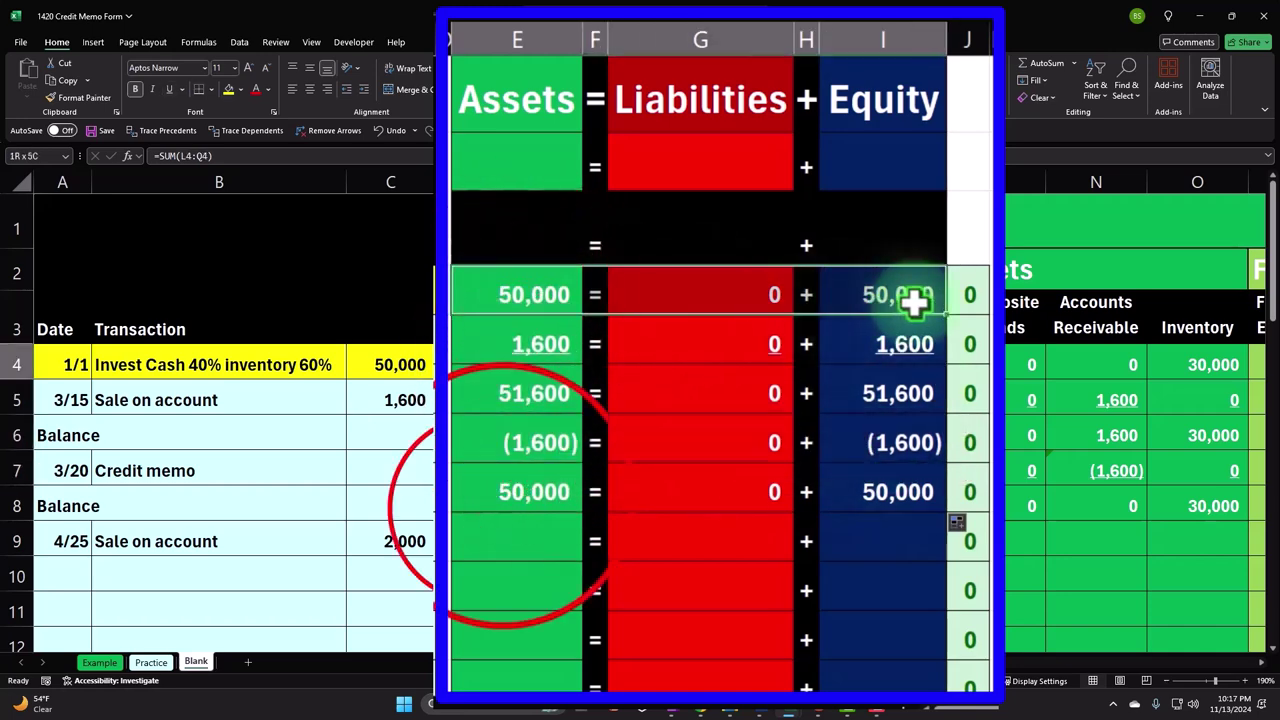
pyautogui.moveTo(520, 491); pyautogui.dragTo(633, 473)
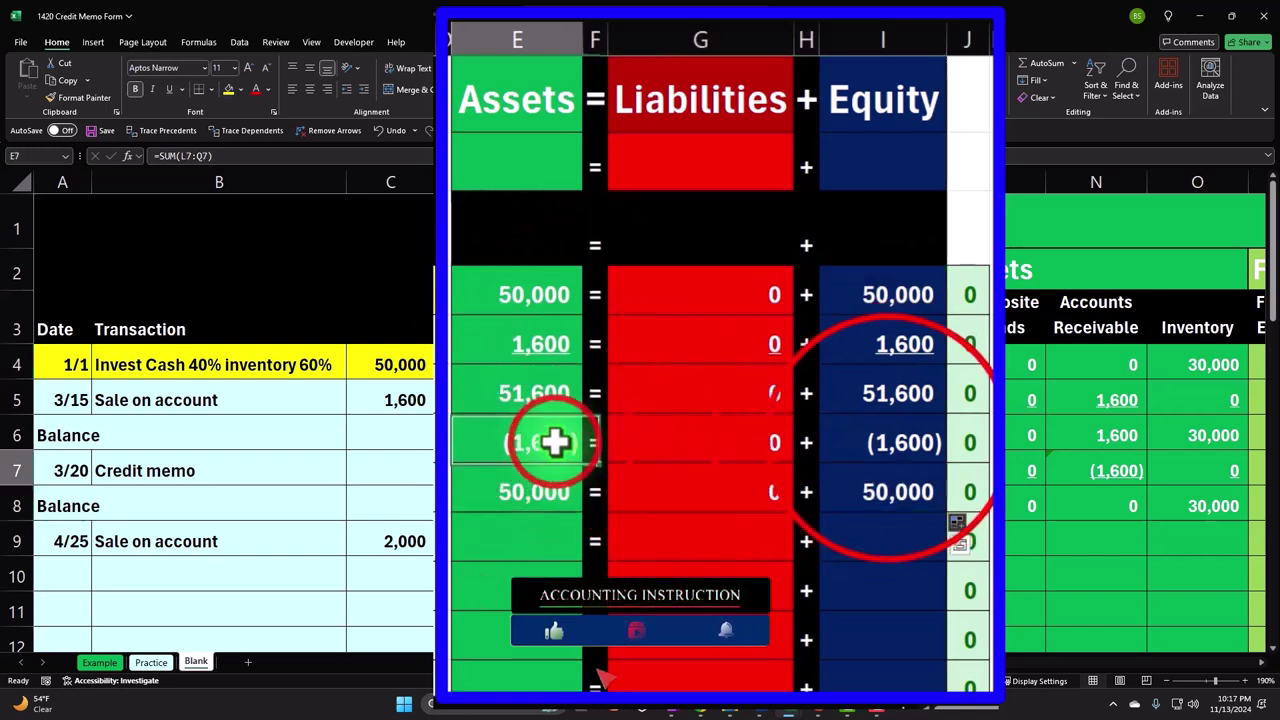
pyautogui.moveTo(551, 443); pyautogui.dragTo(891, 437)
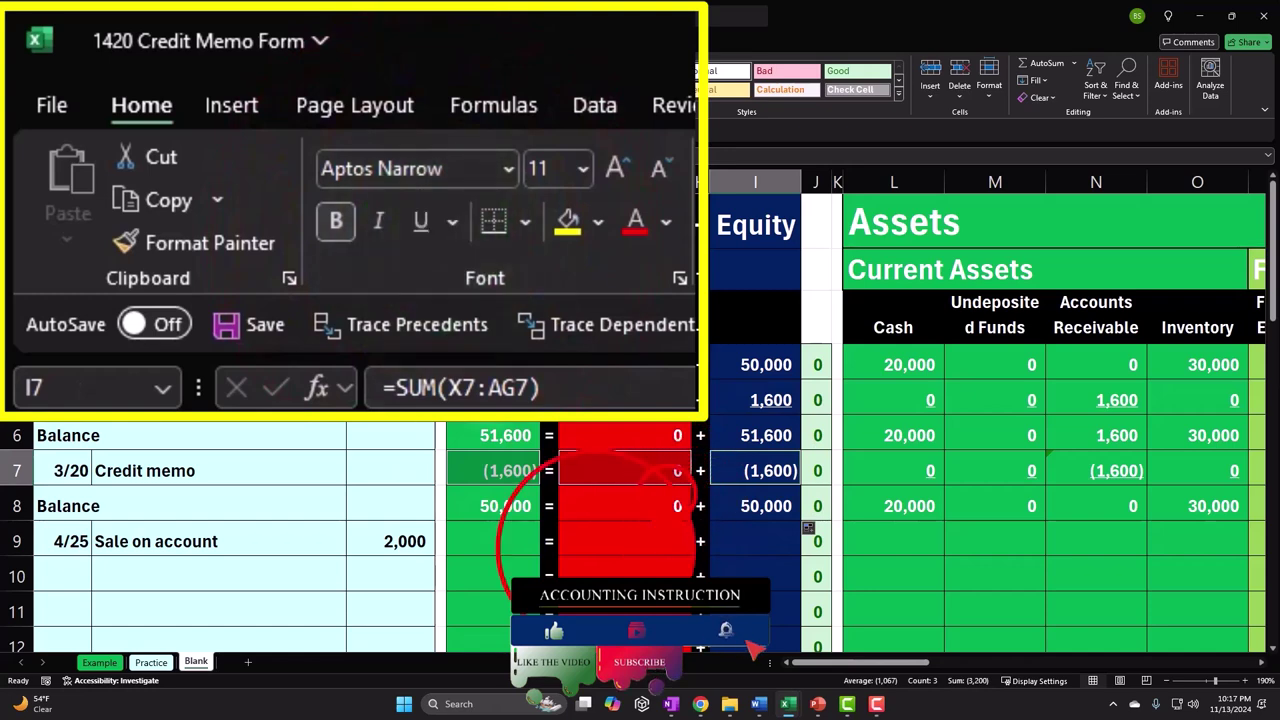
pyautogui.click(592, 543)
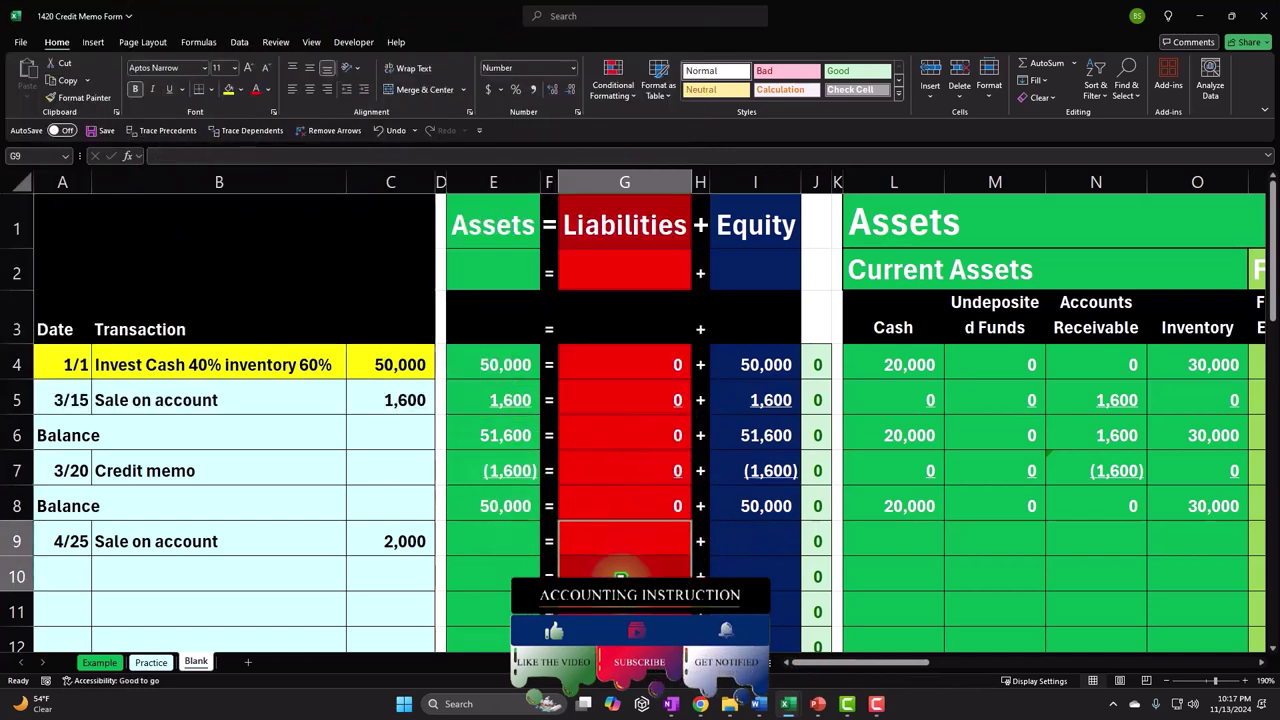
# Post the 4/25 sale's 2,000 to Accounts Receivable and Sales with formulas pointing at C9
pyautogui.click(620, 578)
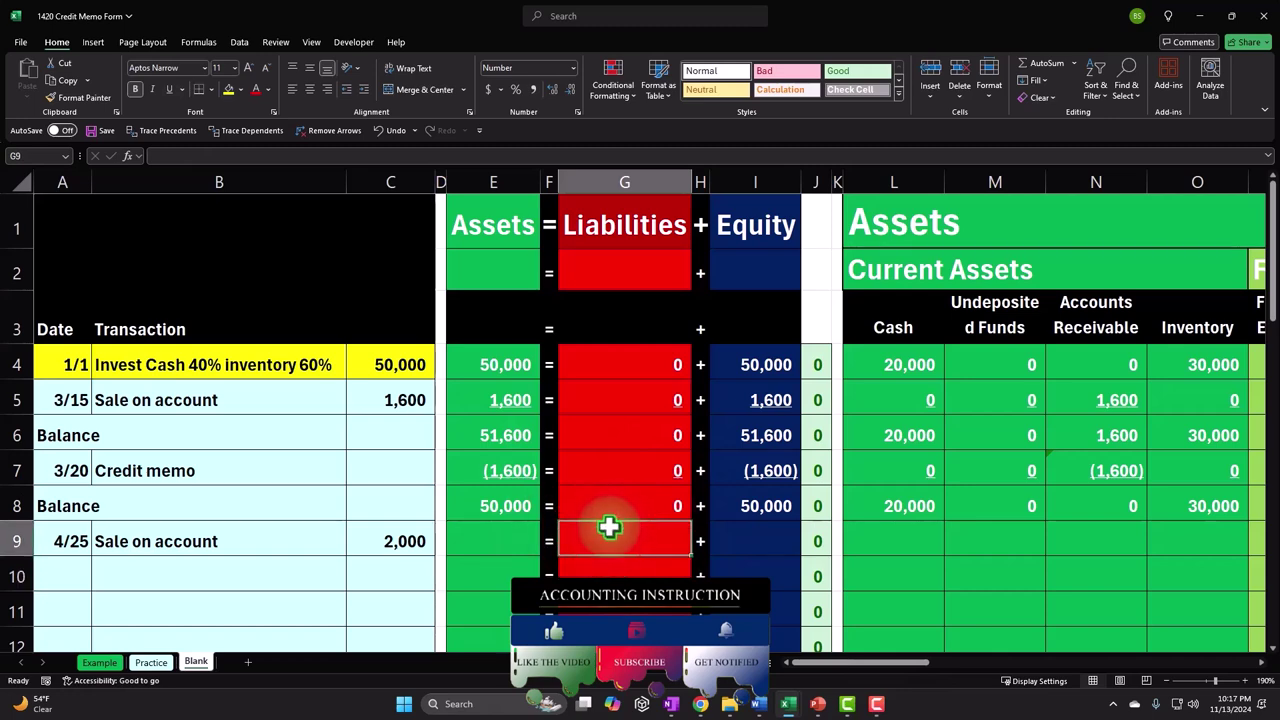
pyautogui.press('Left')
pyautogui.press('Left')
pyautogui.press('Left')
pyautogui.press('Left')
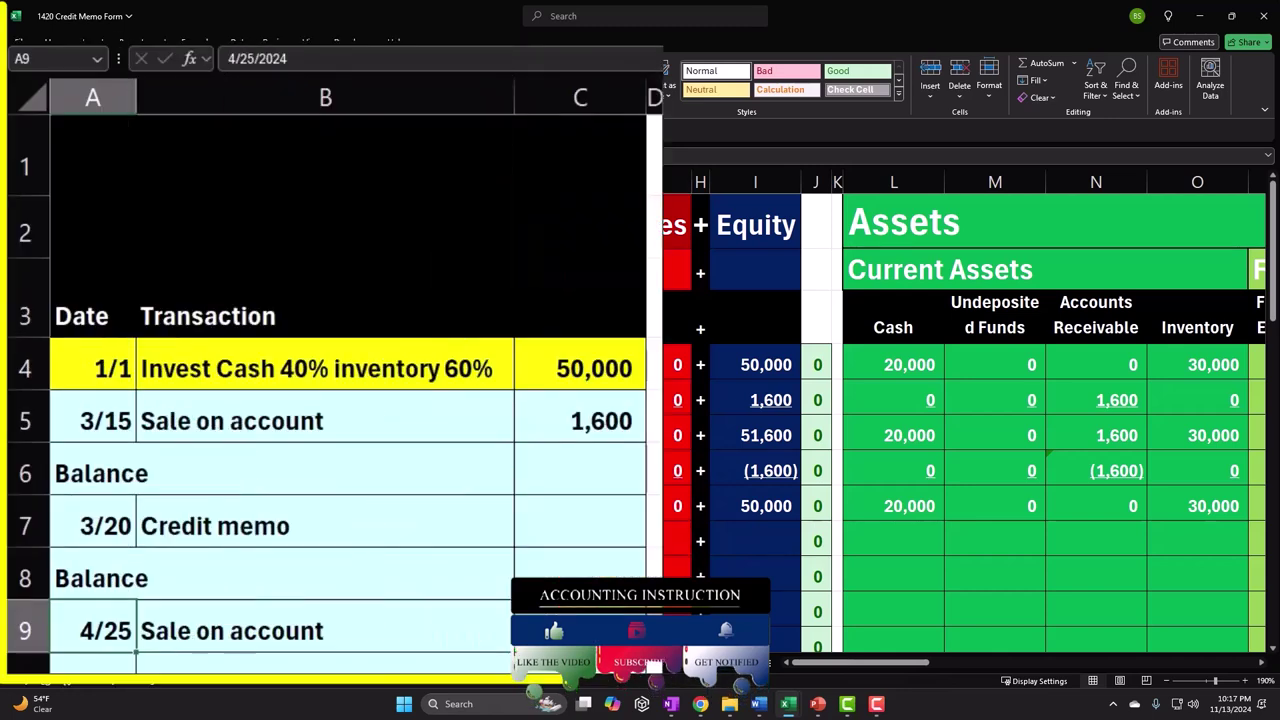
pyautogui.press('Right')
pyautogui.press('Right')
pyautogui.press('Right')
pyautogui.press('Right')
pyautogui.press('Right')
pyautogui.press('Right')
pyautogui.press('Right')
pyautogui.press('Right')
pyautogui.press('Right')
pyautogui.press('Right')
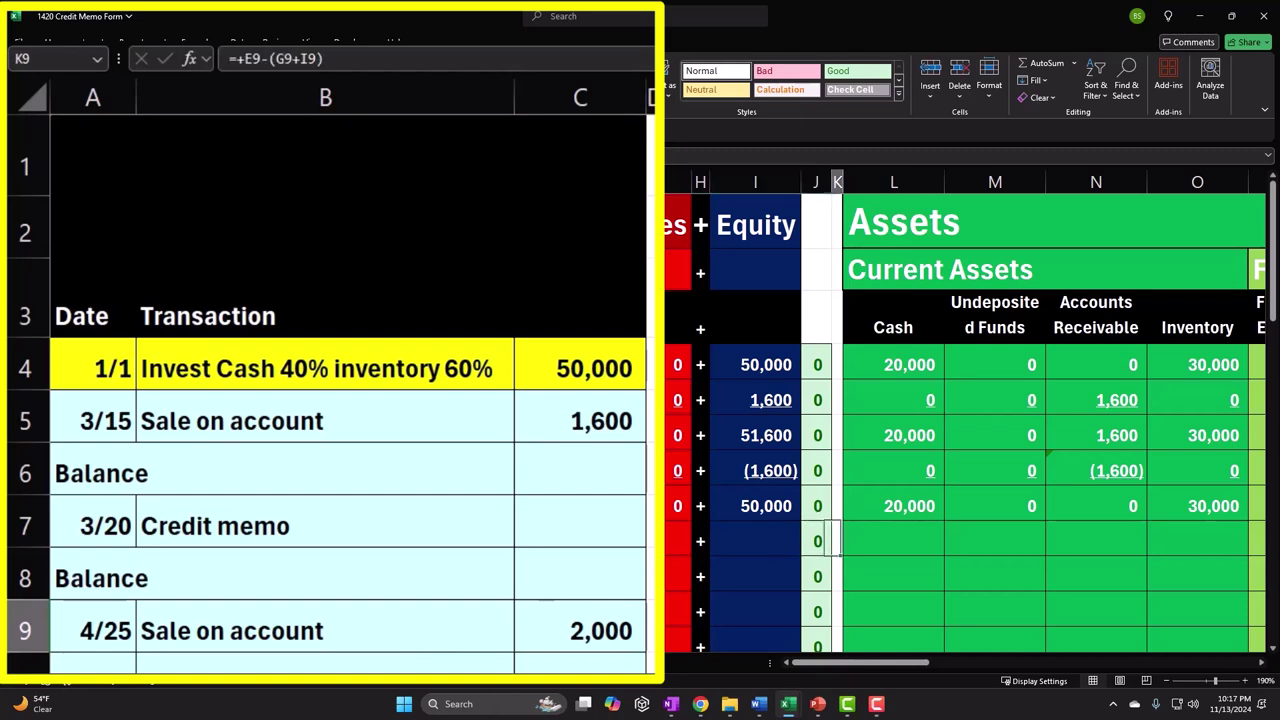
pyautogui.write('=')
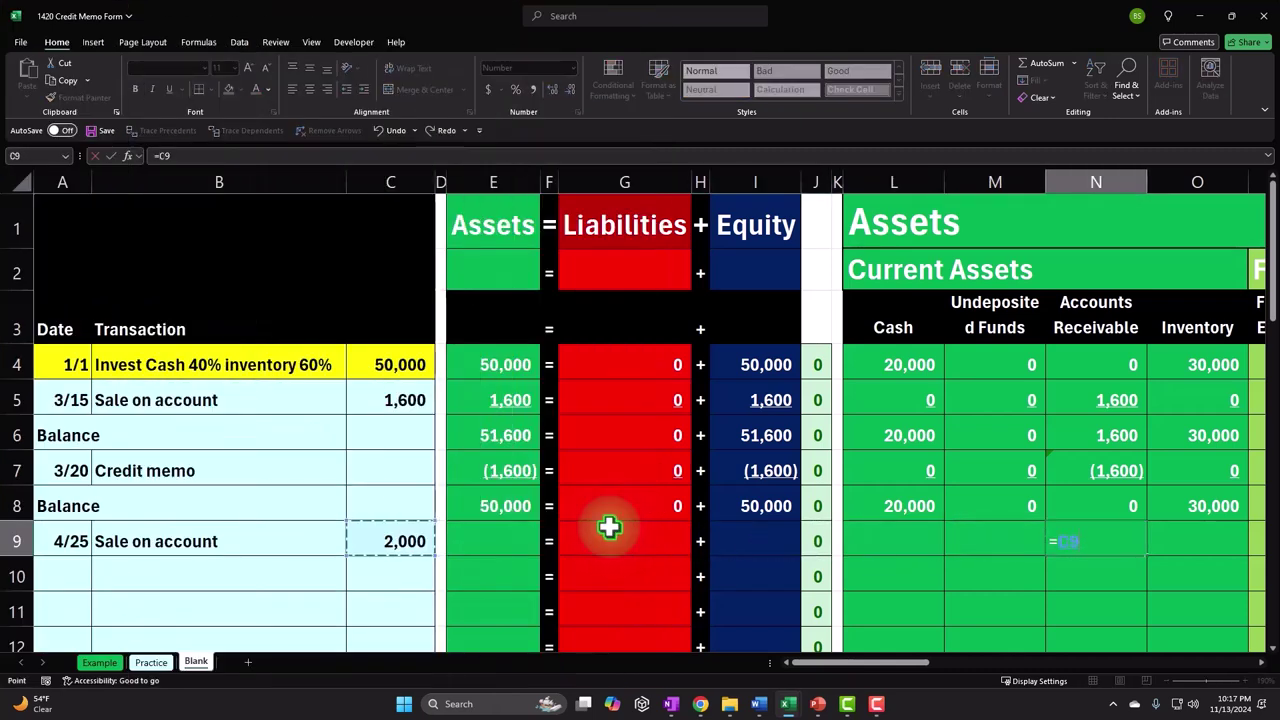
pyautogui.press('Tab')
pyautogui.press('Right')
pyautogui.press('Right')
pyautogui.press('Right')
pyautogui.press('Right')
pyautogui.press('Right')
pyautogui.press('Right')
pyautogui.press('Right')
pyautogui.press('Right')
pyautogui.press('Right')
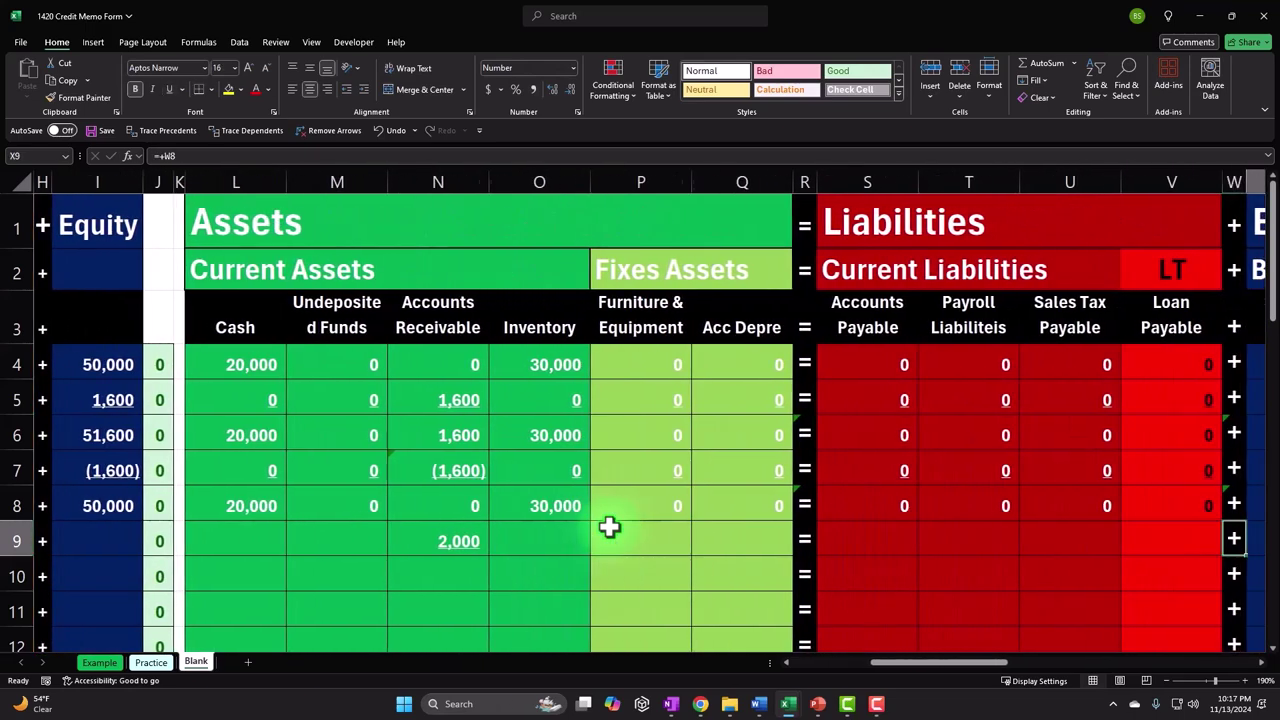
pyautogui.press('Right')
pyautogui.press('Right')
pyautogui.press('Right')
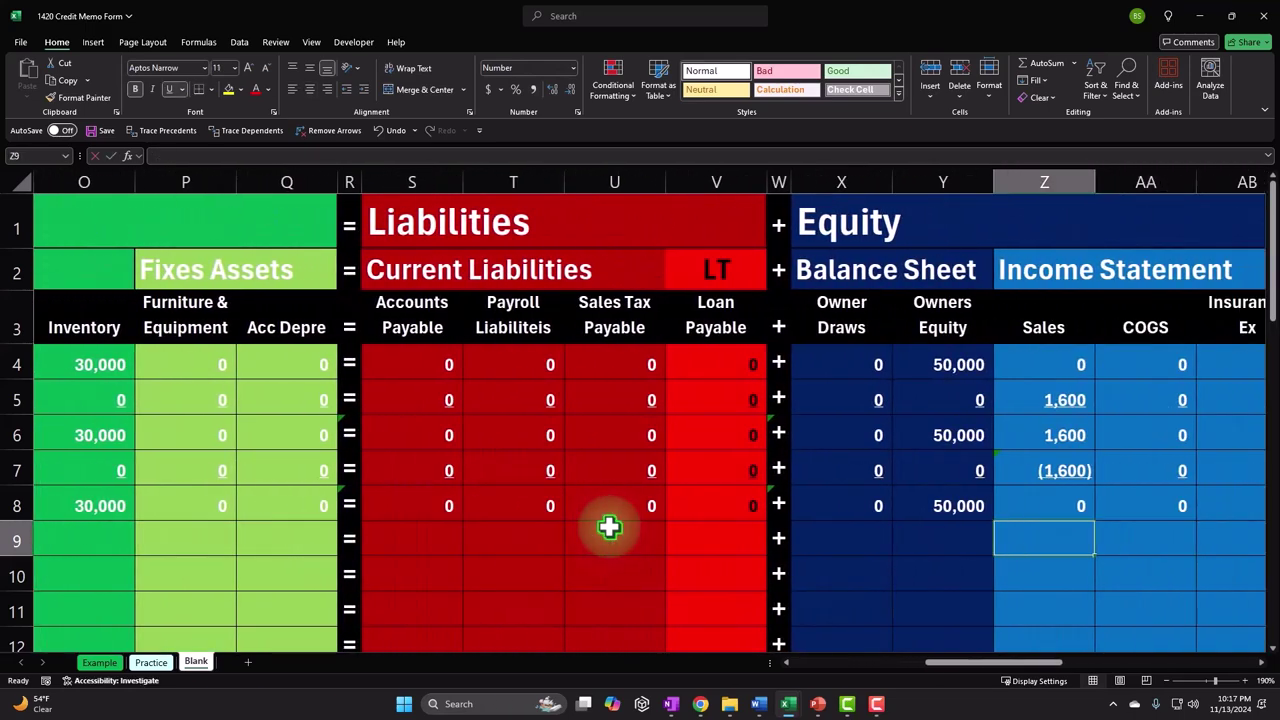
pyautogui.write('=')
pyautogui.press('Left')
pyautogui.press('Left')
pyautogui.press('Left')
pyautogui.press('Left')
pyautogui.press('Left')
pyautogui.press('Left')
pyautogui.press('Left')
pyautogui.press('Left')
pyautogui.press('Left')
pyautogui.press('Left')
pyautogui.press('Left')
pyautogui.press('Left')
pyautogui.press('Left')
pyautogui.press('Left')
pyautogui.press('Left')
pyautogui.press('Left')
pyautogui.press('Left')
pyautogui.press('Left')
pyautogui.press('Left')
pyautogui.press('Left')
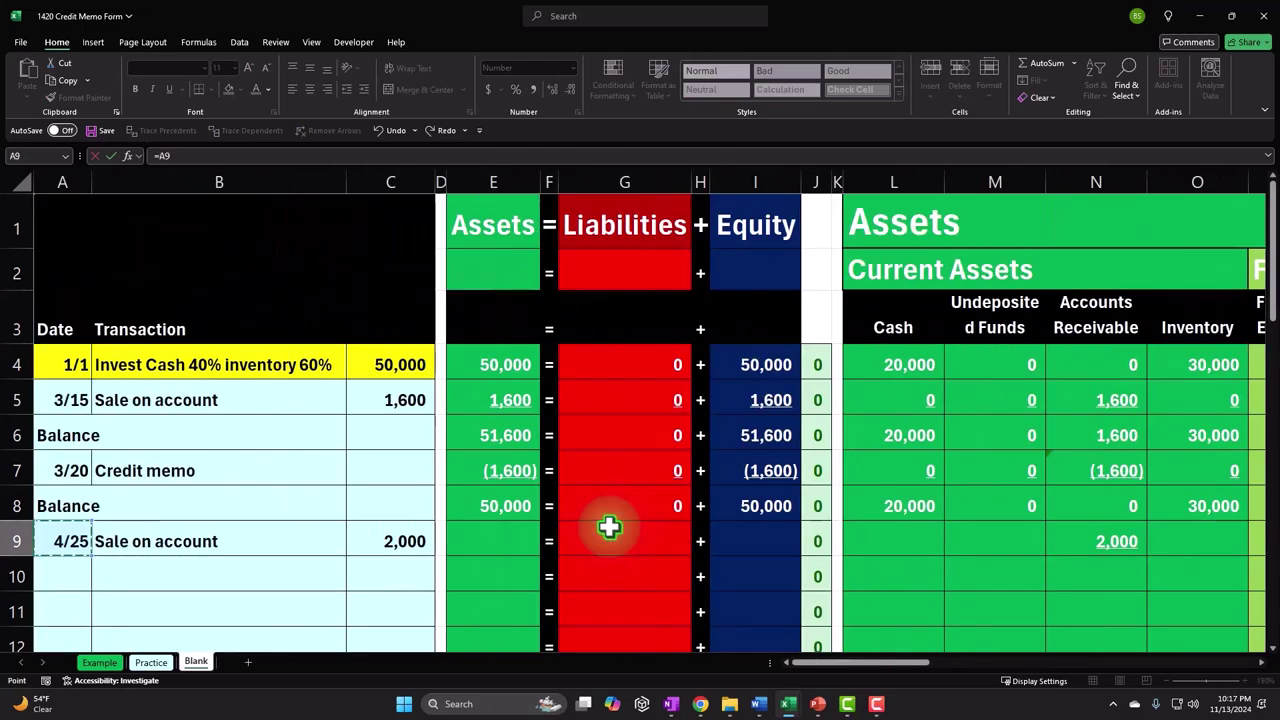
pyautogui.press('Tab')
# Link customer B's ledger cell to the 2,000 sale and begin the running-total formula
pyautogui.press('Right')
pyautogui.press('Right')
pyautogui.press('Right')
pyautogui.press('Right')
pyautogui.press('Right')
pyautogui.press('Right')
pyautogui.press('Right')
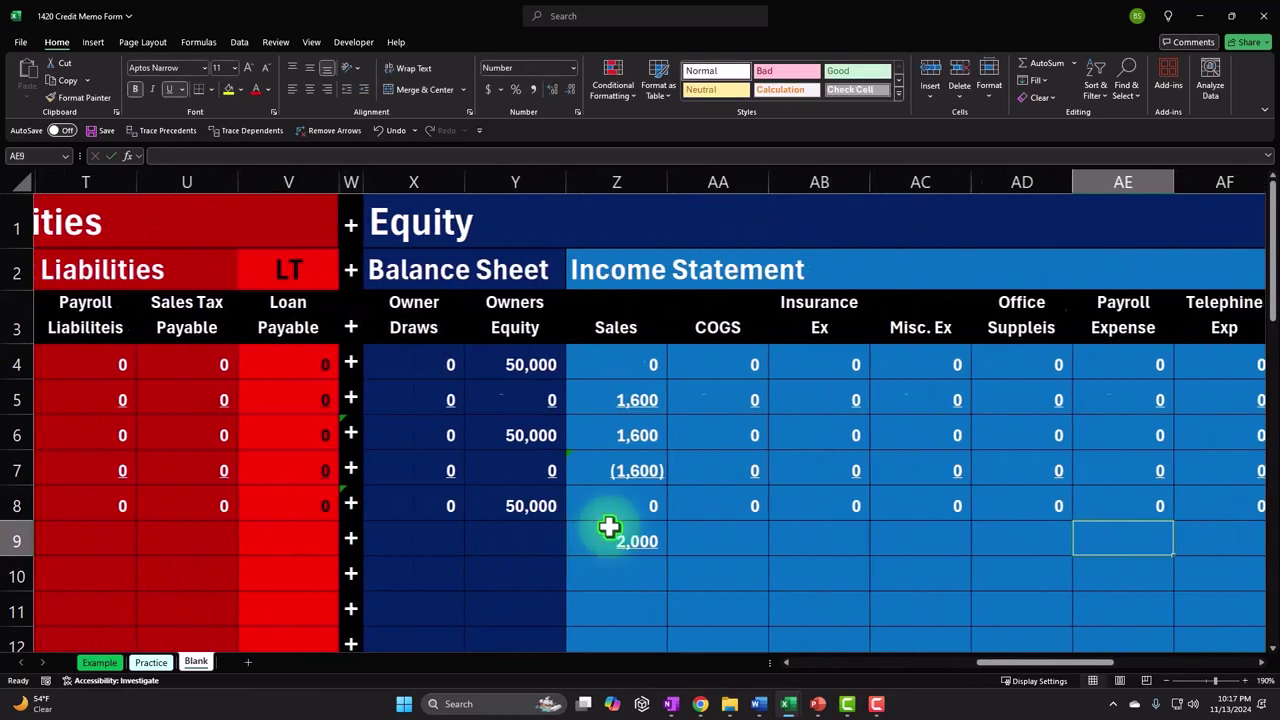
pyautogui.press('Right')
pyautogui.press('Right')
pyautogui.press('Right')
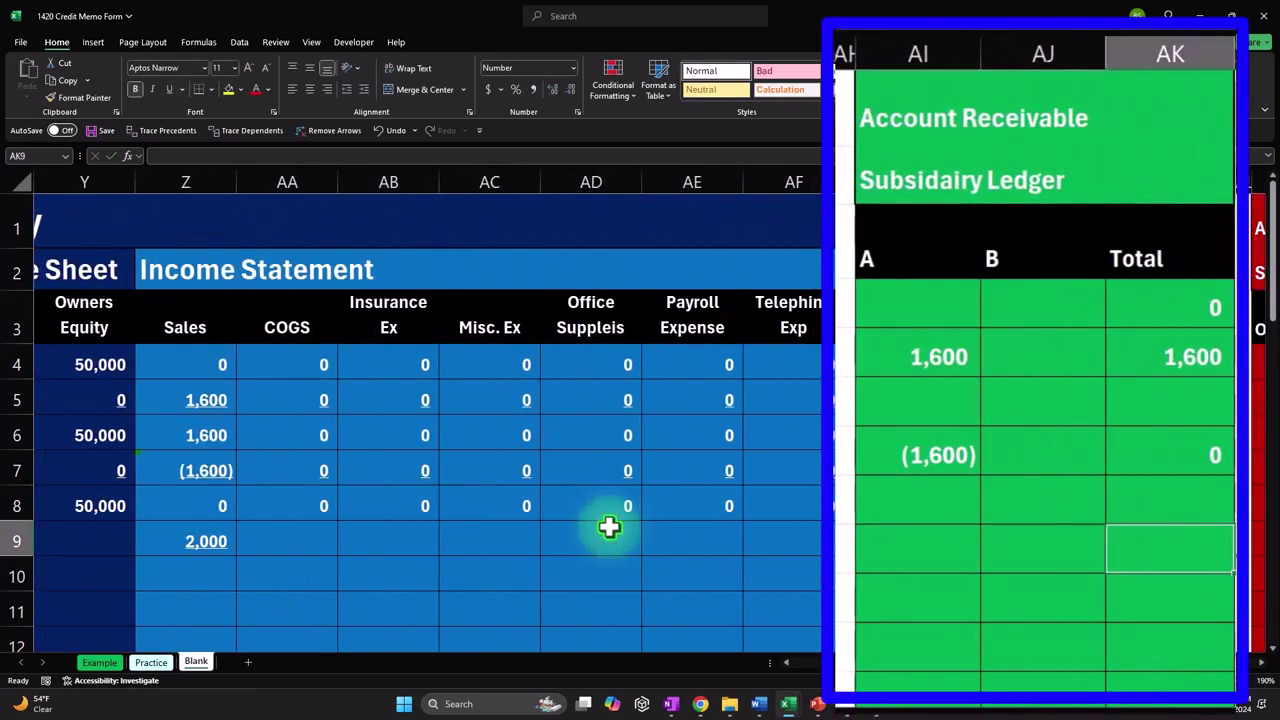
pyautogui.press('Left')
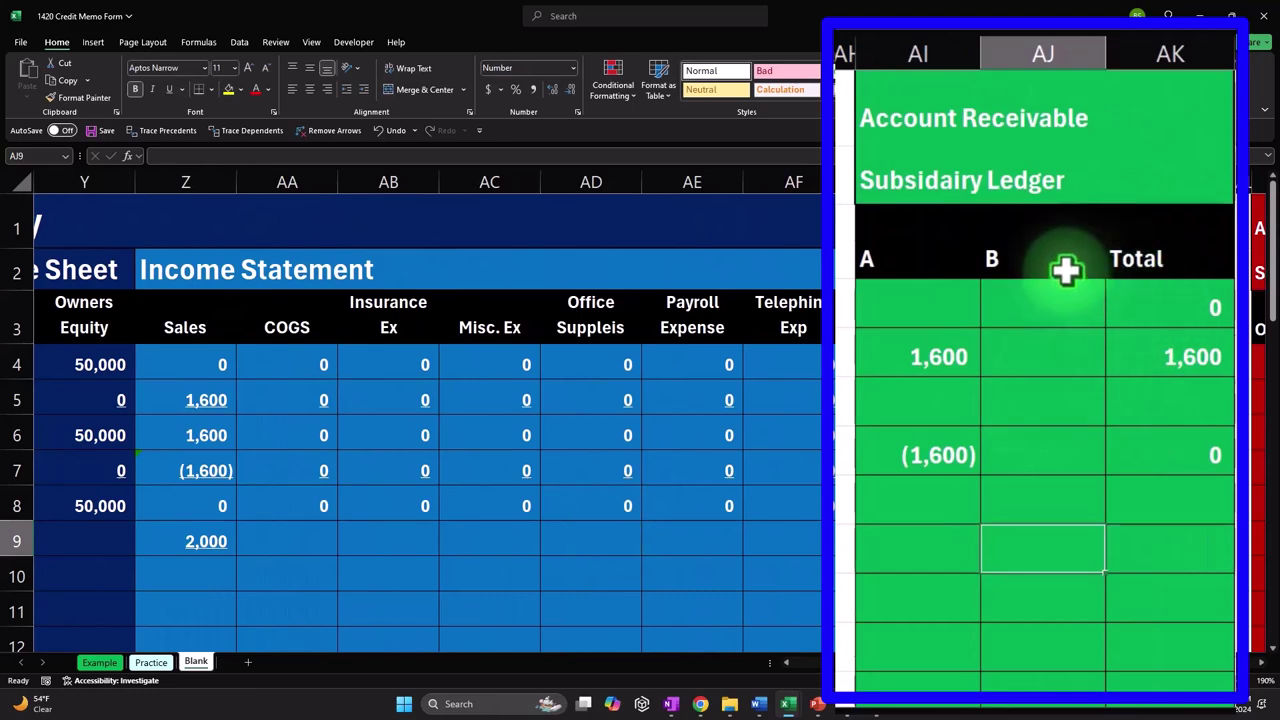
pyautogui.write('=')
pyautogui.press('Left')
pyautogui.press('Left')
pyautogui.press('Left')
pyautogui.press('Left')
pyautogui.press('Left')
pyautogui.press('Left')
pyautogui.press('Left')
pyautogui.press('Left')
pyautogui.press('Left')
pyautogui.press('Left')
pyautogui.press('Left')
pyautogui.press('Left')
pyautogui.press('Left')
pyautogui.press('Left')
pyautogui.press('Left')
pyautogui.press('Left')
pyautogui.press('Left')
pyautogui.press('Left')
pyautogui.press('Left')
pyautogui.press('Left')
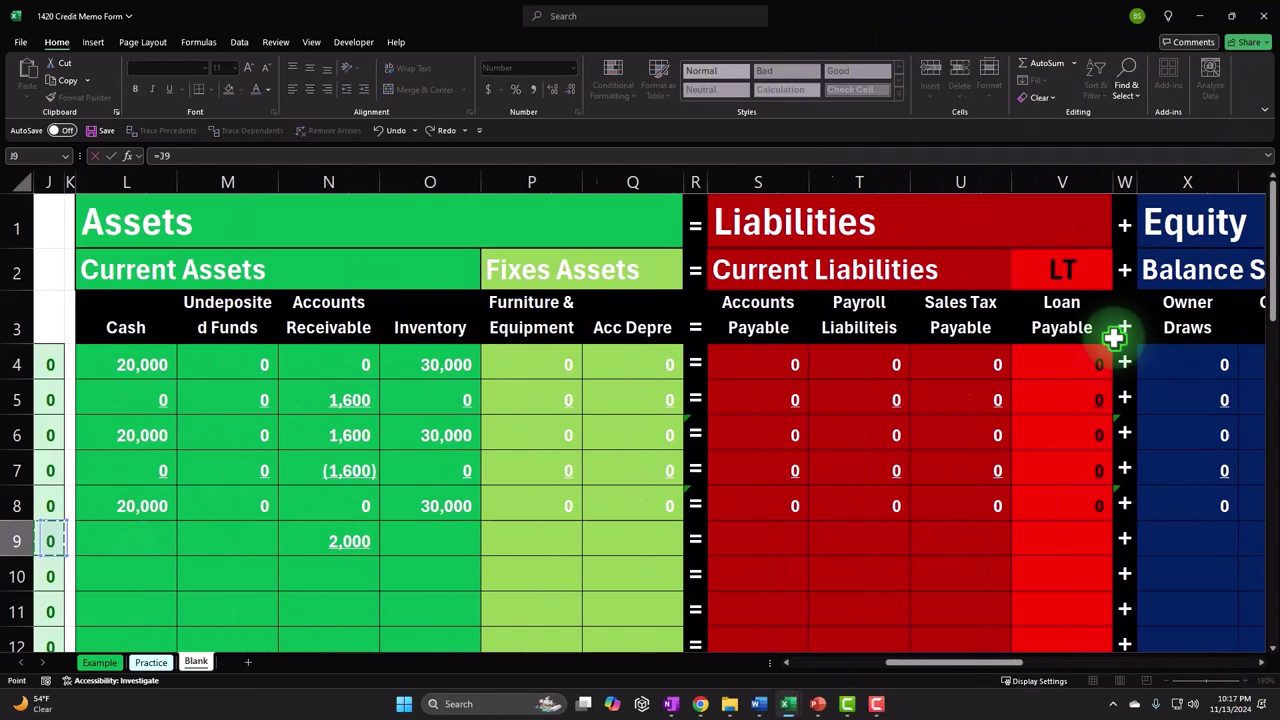
pyautogui.press('Left')
pyautogui.press('Left')
pyautogui.press('Left')
pyautogui.press('Left')
pyautogui.press('Left')
pyautogui.press('Left')
pyautogui.press('Left')
pyautogui.press('Left')
pyautogui.press('Left')
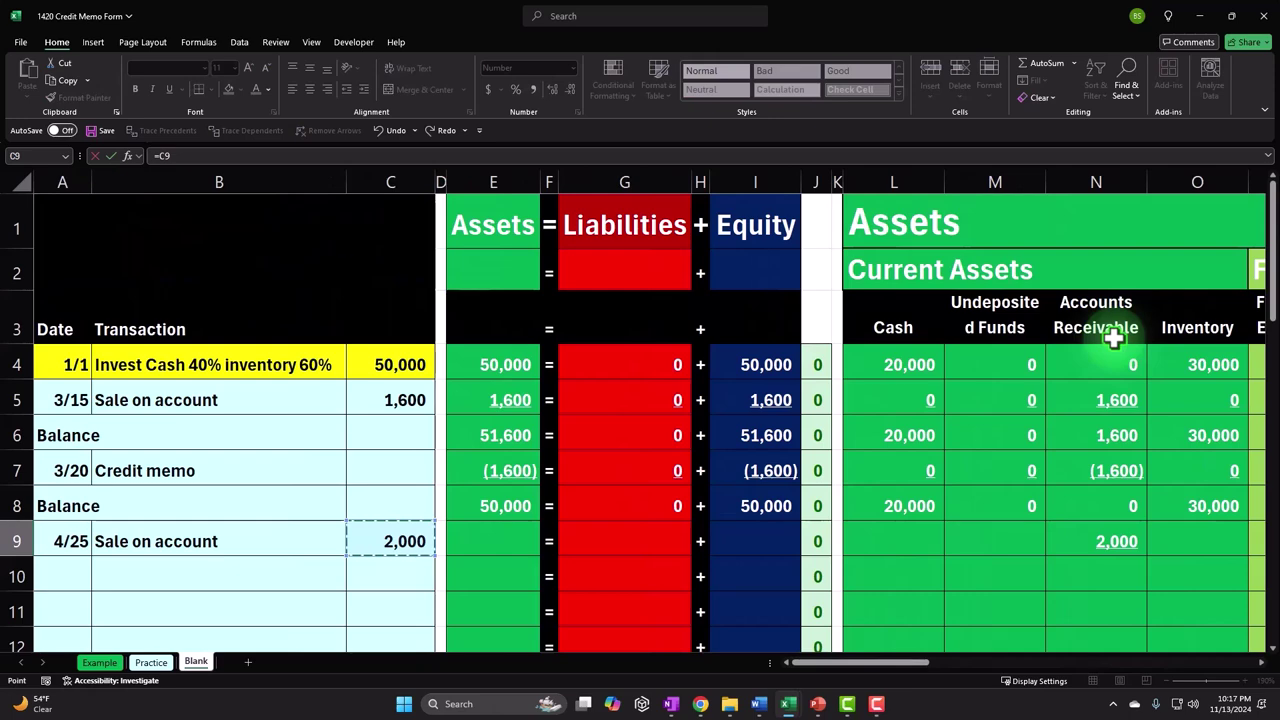
pyautogui.press('Return')
pyautogui.press('Right')
pyautogui.press('Right')
pyautogui.press('Right')
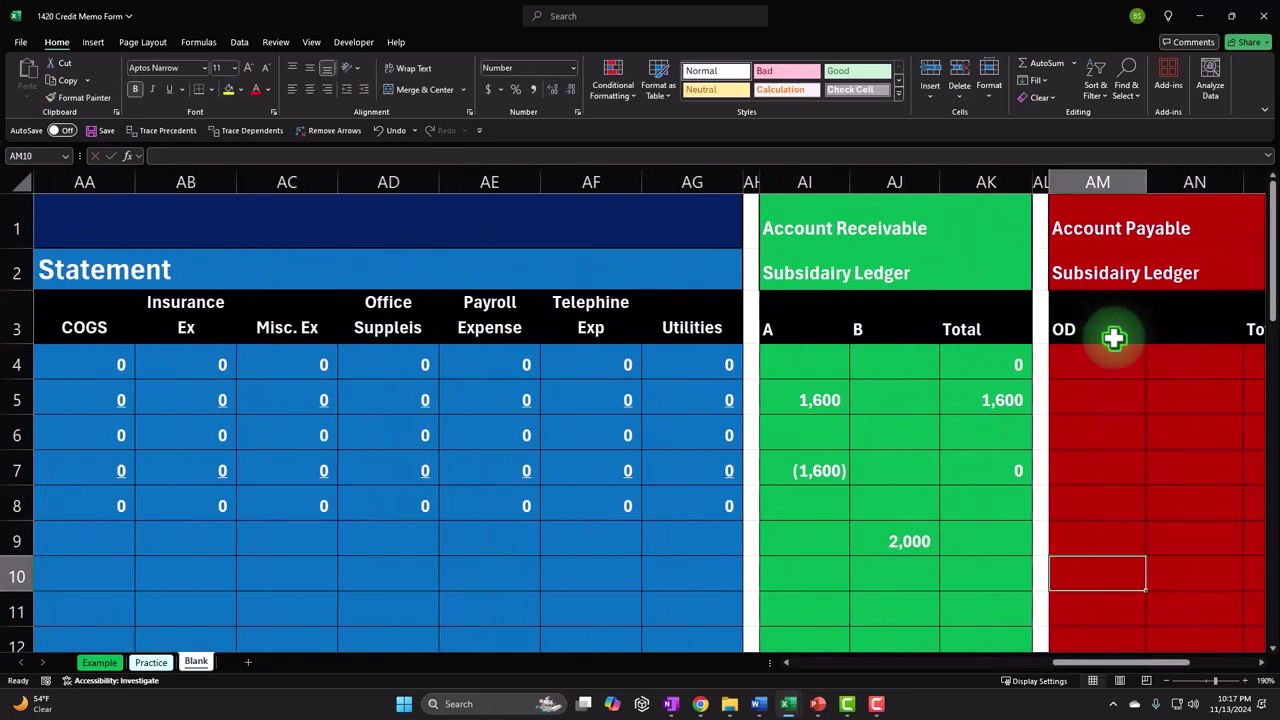
pyautogui.press('Up')
pyautogui.press('Left')
pyautogui.press('Left')
pyautogui.write('=')
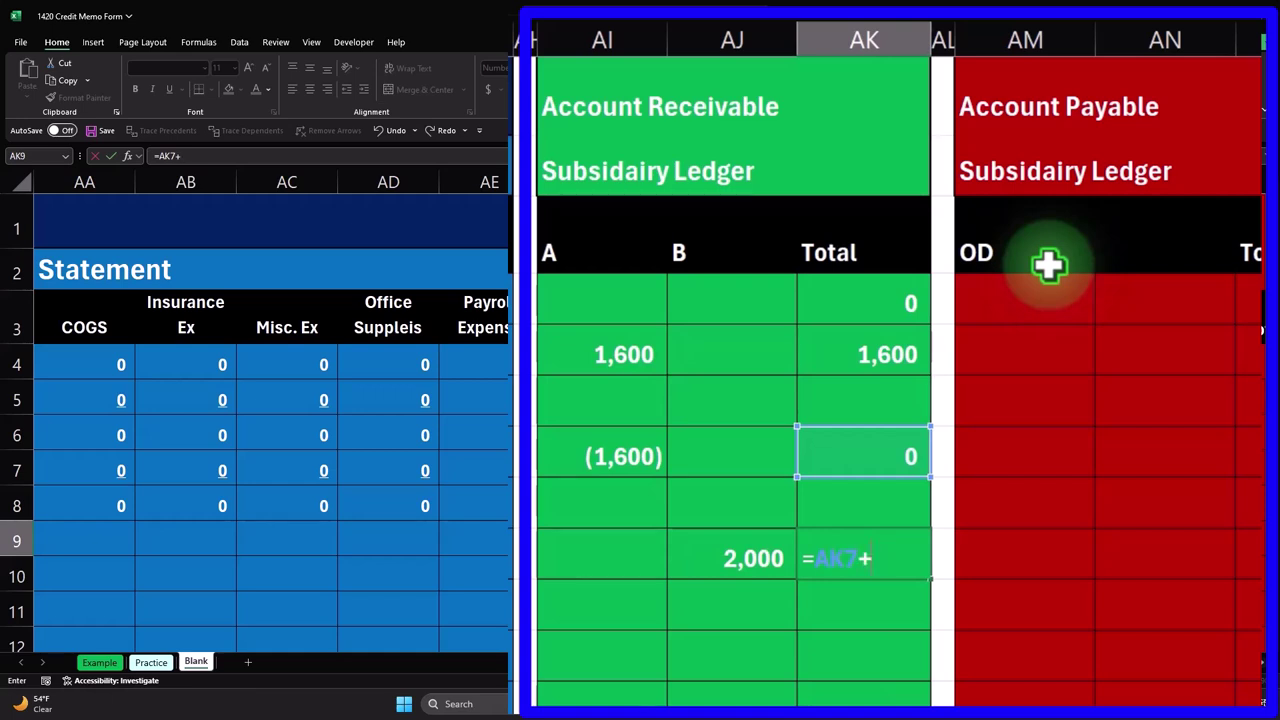
# Complete the row 9 running-total SUM formula using customer B's 2,000
pyautogui.write('sum(')
pyautogui.press('Left')
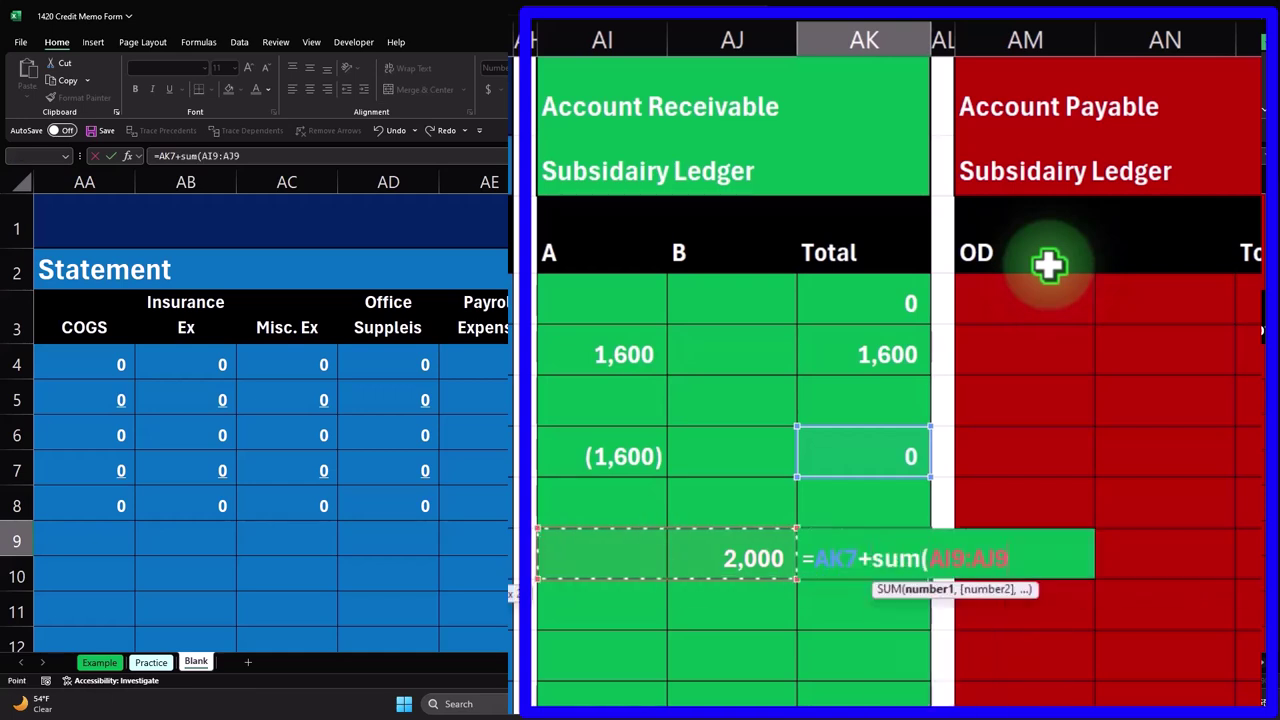
pyautogui.press('Return')
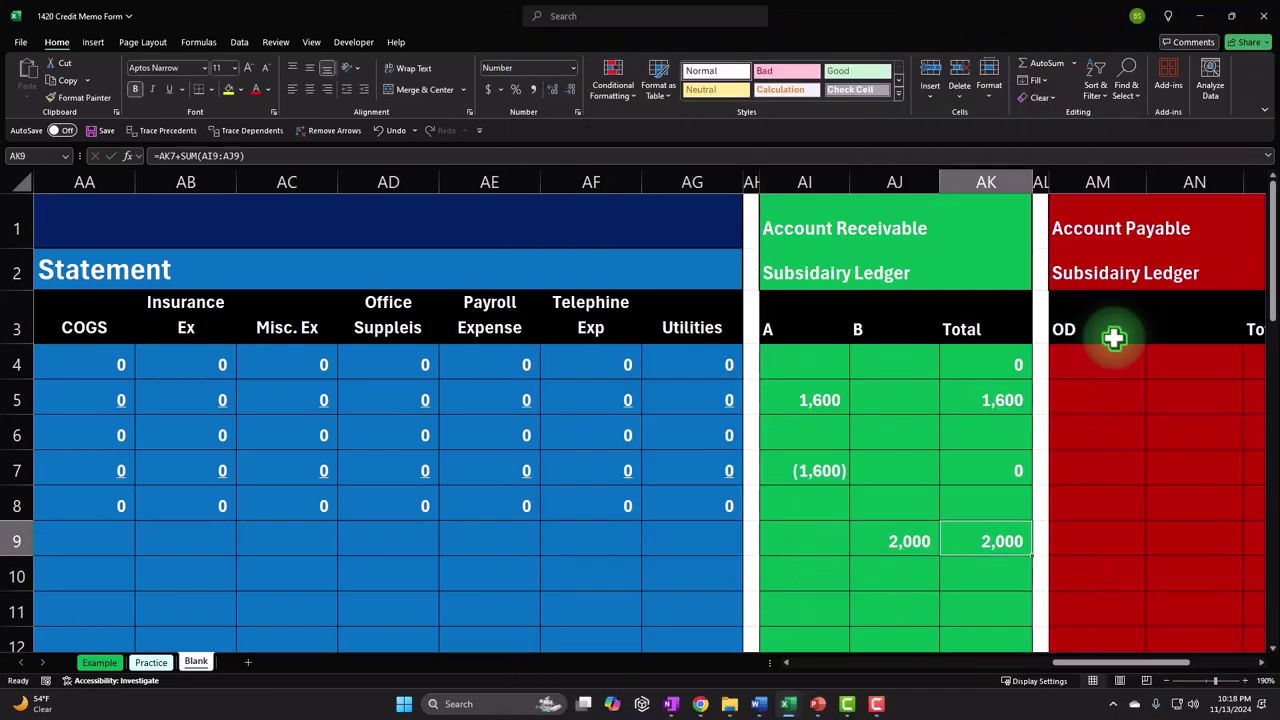
# Enter 0 in row 9's remaining liability, equity and expense columns
pyautogui.press('Left')
pyautogui.press('Left')
pyautogui.press('Left')
pyautogui.press('Left')
pyautogui.press('Left')
pyautogui.press('Left')
pyautogui.press('Left')
pyautogui.press('Left')
pyautogui.press('Left')
pyautogui.press('Left')
pyautogui.press('Left')
pyautogui.press('Left')
pyautogui.press('Left')
pyautogui.press('Left')
pyautogui.press('Left')
pyautogui.press('Left')
pyautogui.press('Left')
pyautogui.press('Left')
pyautogui.press('Left')
pyautogui.press('Left')
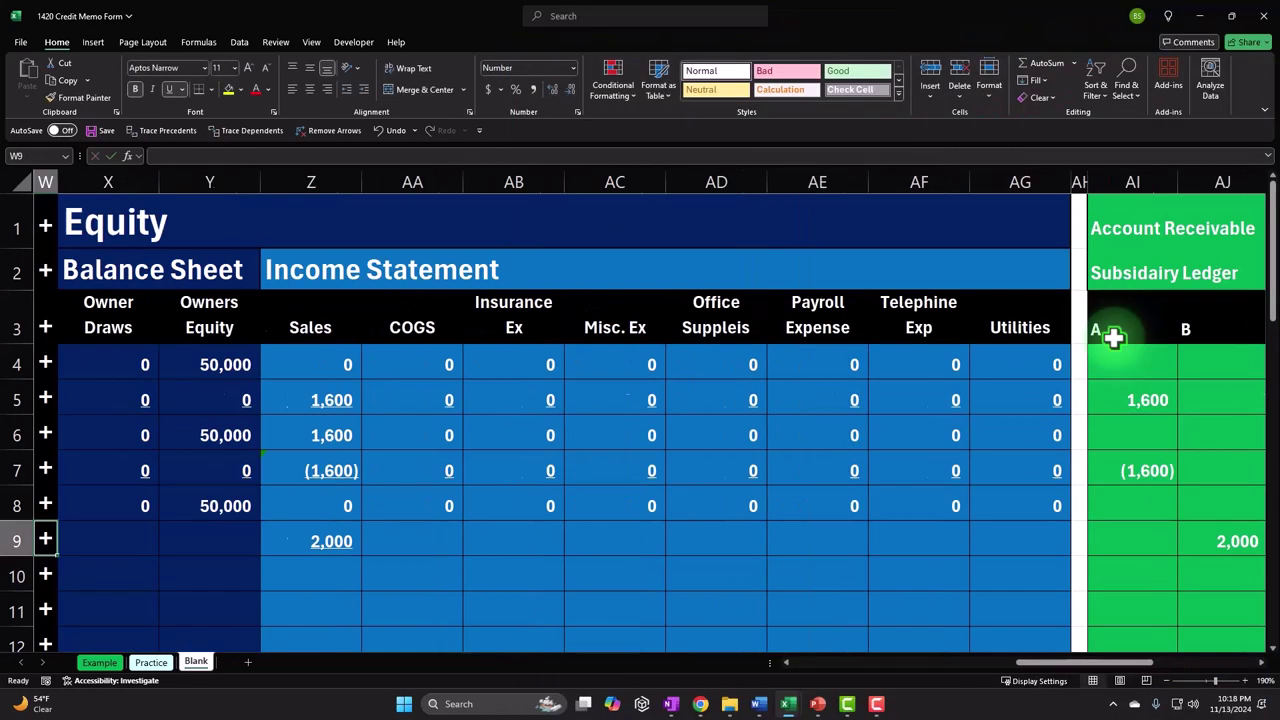
pyautogui.press('Right')
pyautogui.press('Right')
pyautogui.press('Right')
pyautogui.press('Right')
pyautogui.press('Right')
pyautogui.press('Right')
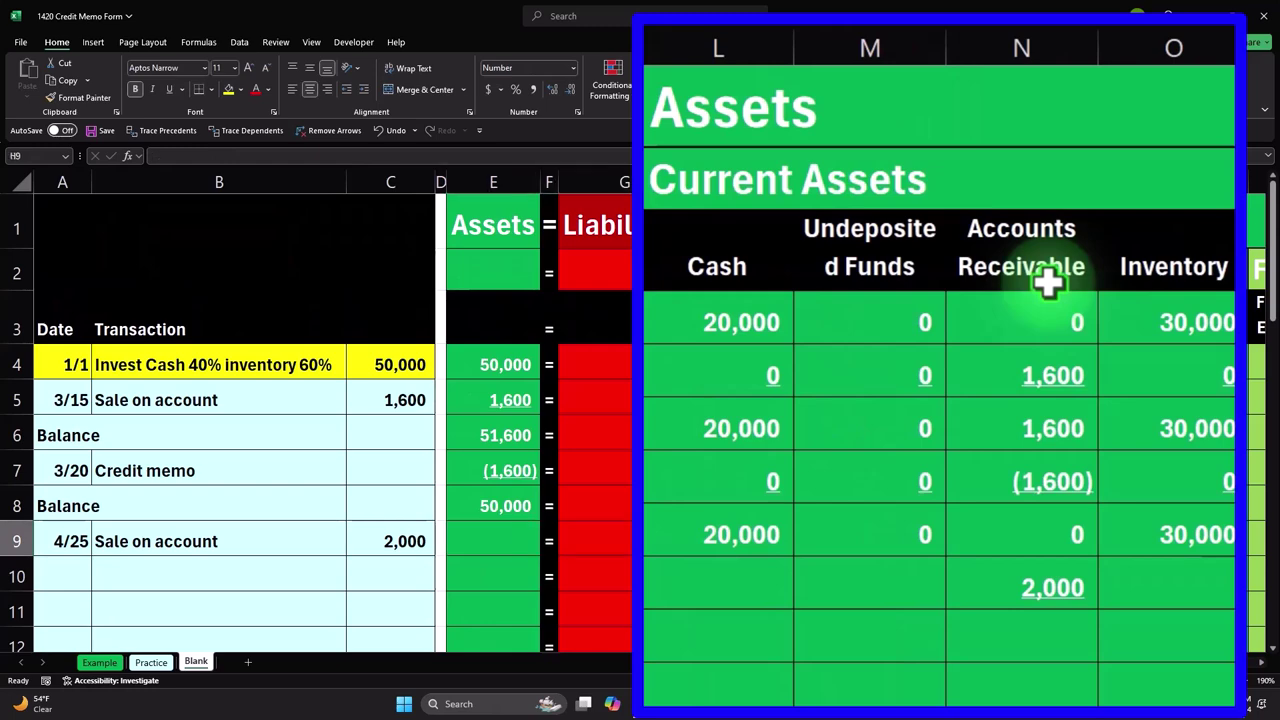
pyautogui.press('Right')
pyautogui.press('Right')
pyautogui.press('Right')
pyautogui.press('Right')
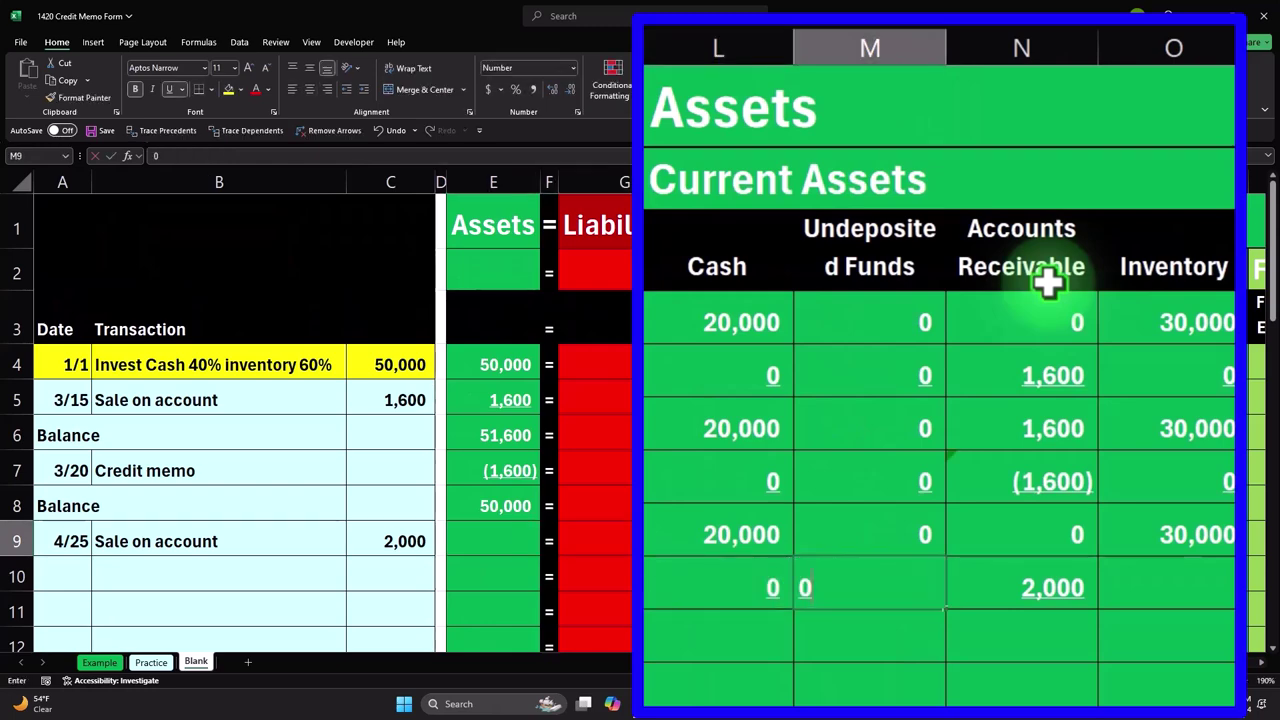
pyautogui.press('Right')
pyautogui.press('Right')
pyautogui.press('Right')
pyautogui.press('Right')
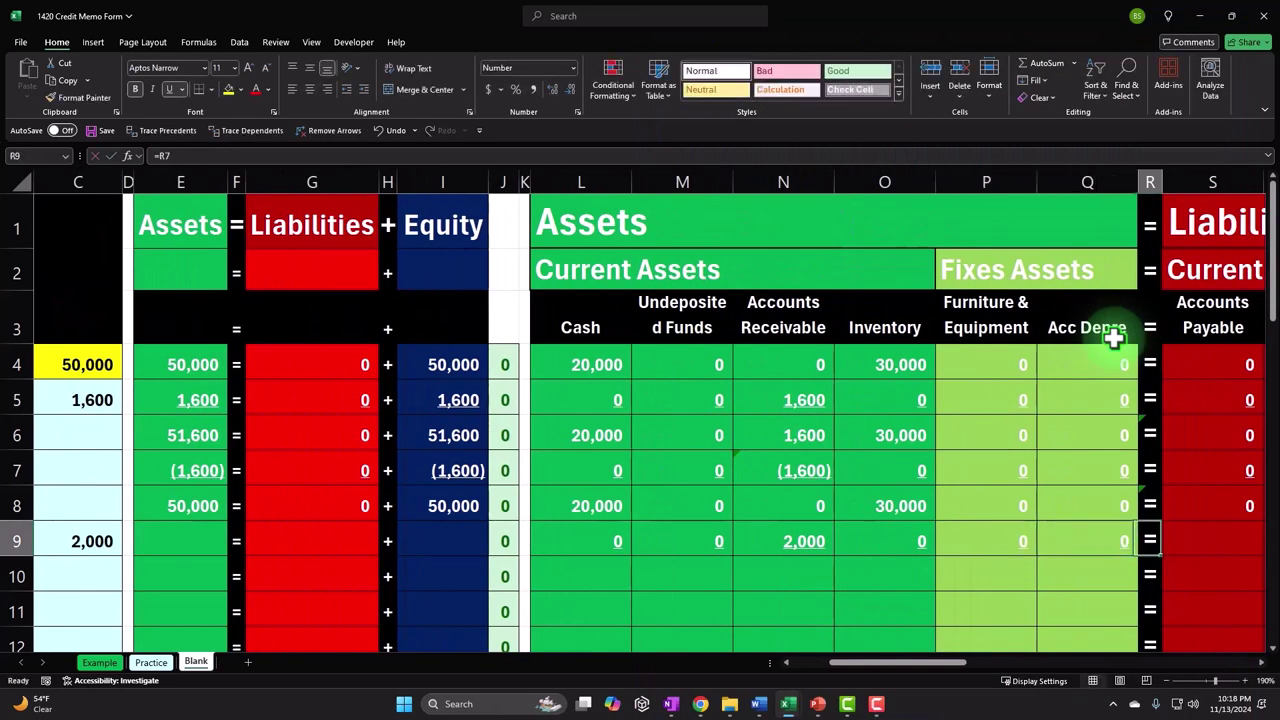
pyautogui.write('0')
pyautogui.press('Right')
pyautogui.write('0')
pyautogui.press('Right')
pyautogui.write('0')
pyautogui.press('Right')
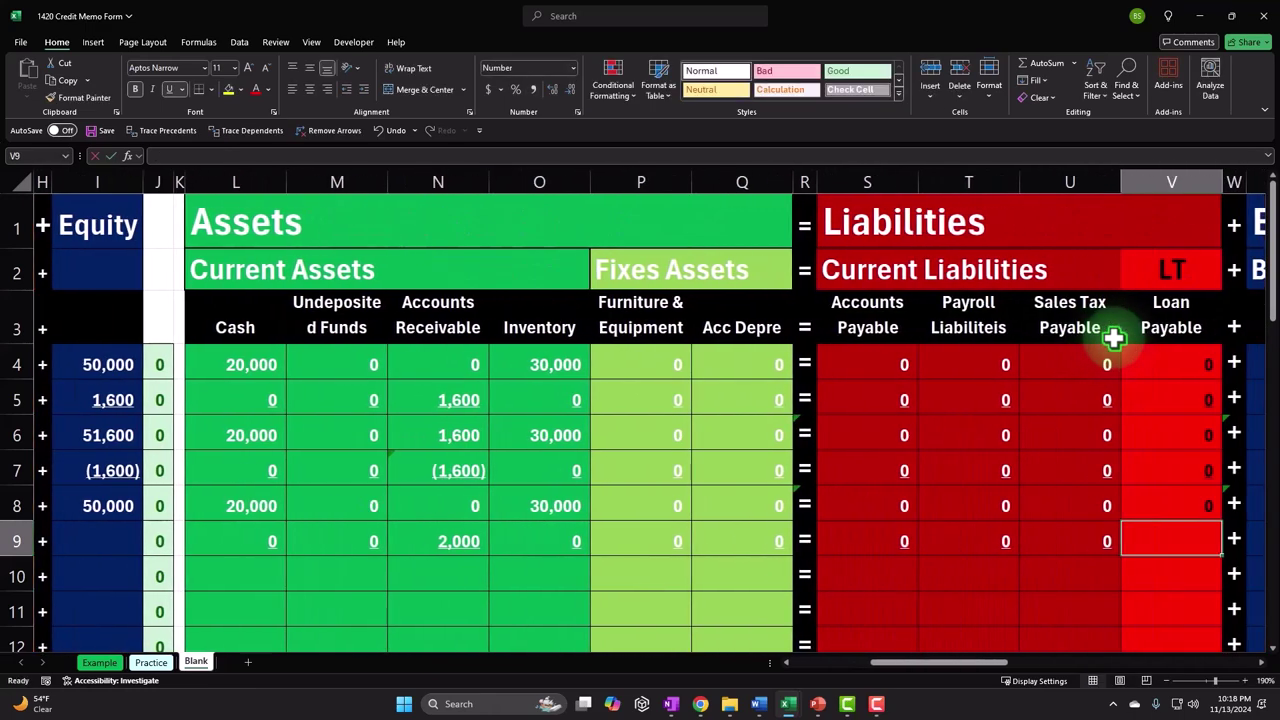
pyautogui.write('0')
pyautogui.press('Right')
pyautogui.press('Right')
pyautogui.write('0')
pyautogui.press('Right')
pyautogui.write('0')
pyautogui.press('Right')
pyautogui.write('2000')
pyautogui.press('Right')
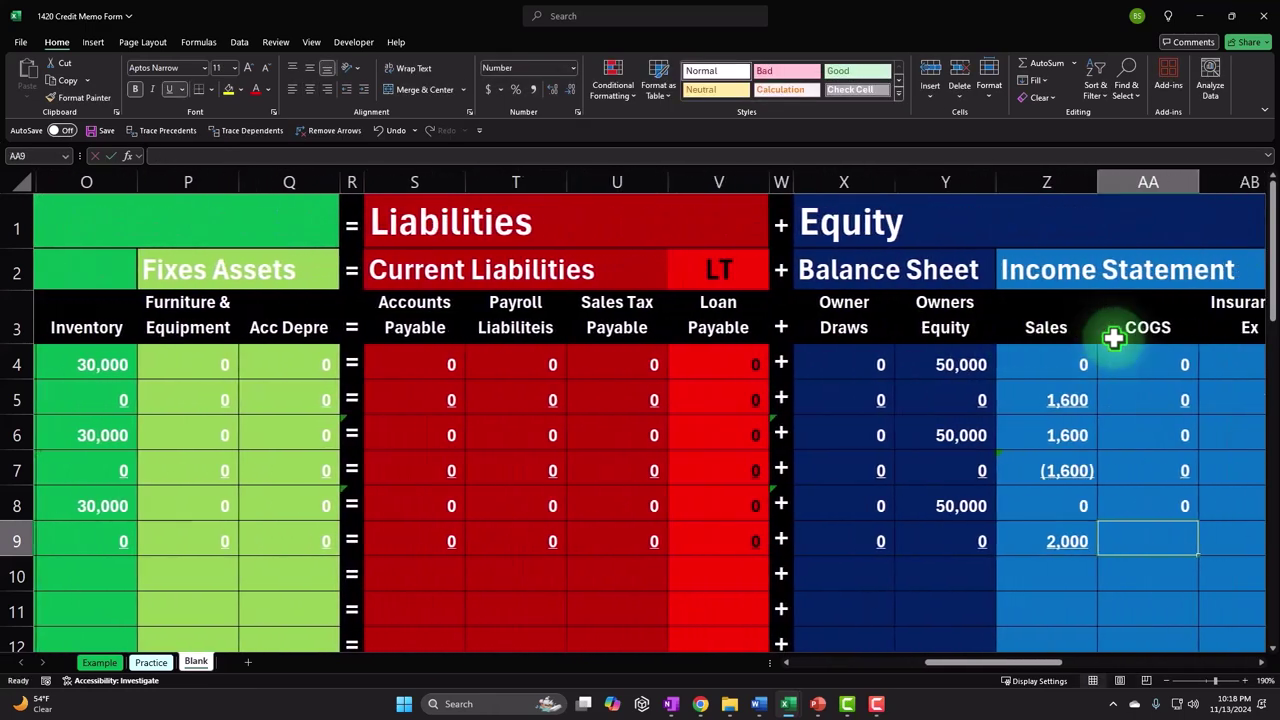
pyautogui.write('00')
pyautogui.press('Right')
pyautogui.press('Tab')
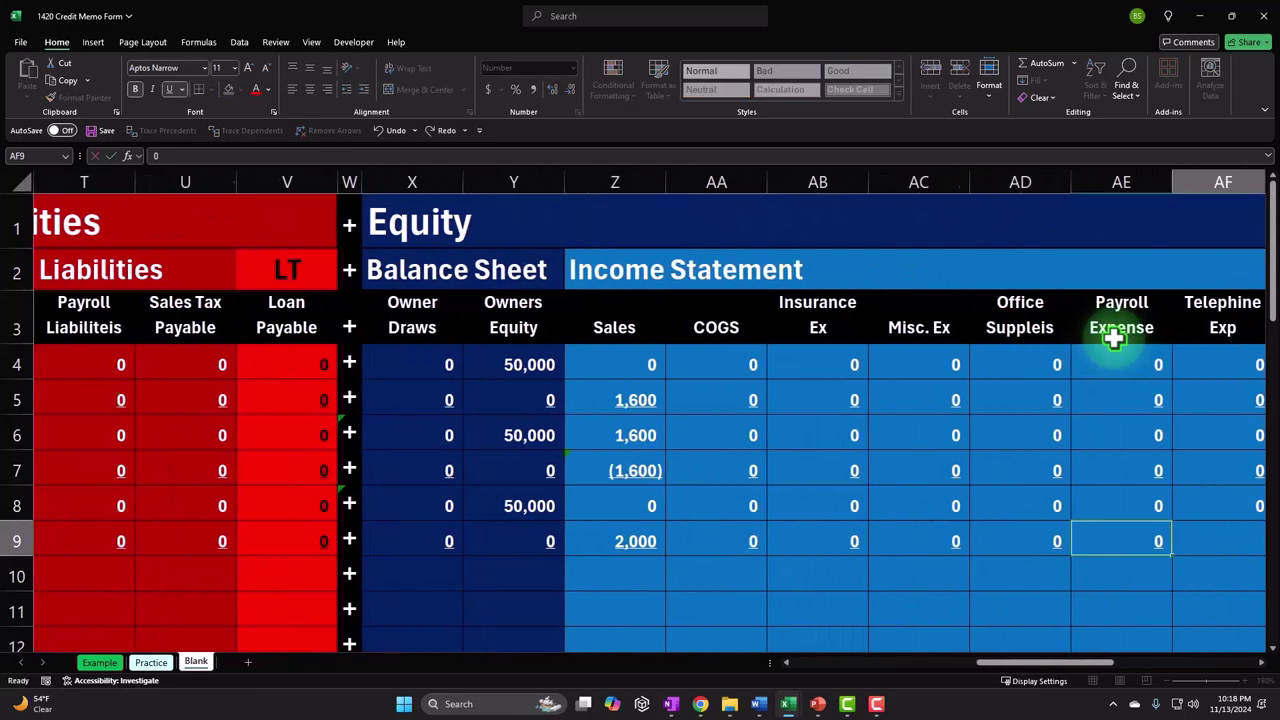
pyautogui.press('Tab')
pyautogui.press('Tab')
# Type Balance as the label in A10
pyautogui.press('Left')
pyautogui.press('Left')
pyautogui.press('Left')
pyautogui.press('Left')
pyautogui.press('Left')
pyautogui.press('Left')
pyautogui.press('Left')
pyautogui.press('Left')
pyautogui.press('Left')
pyautogui.press('Left')
pyautogui.press('Left')
pyautogui.press('Left')
pyautogui.press('Left')
pyautogui.press('Left')
pyautogui.press('Left')
pyautogui.press('Left')
pyautogui.press('Left')
pyautogui.press('Left')
pyautogui.press('Left')
pyautogui.press('Left')
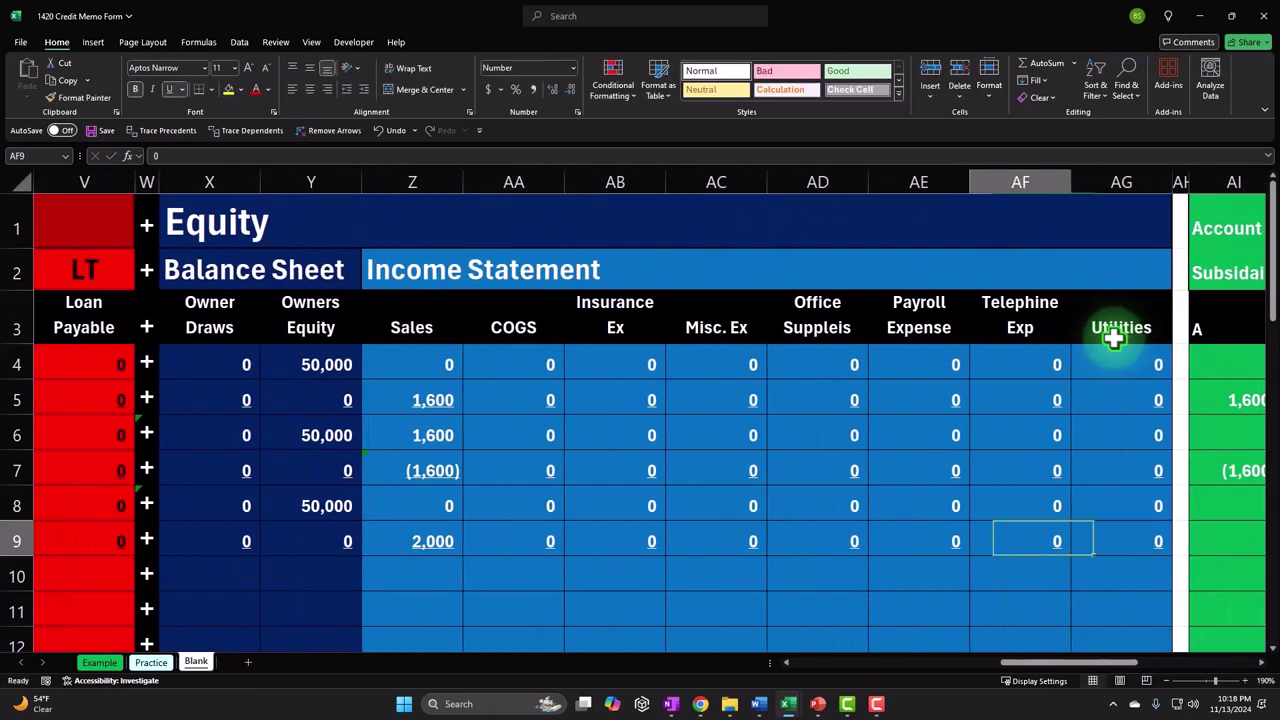
pyautogui.press('Down')
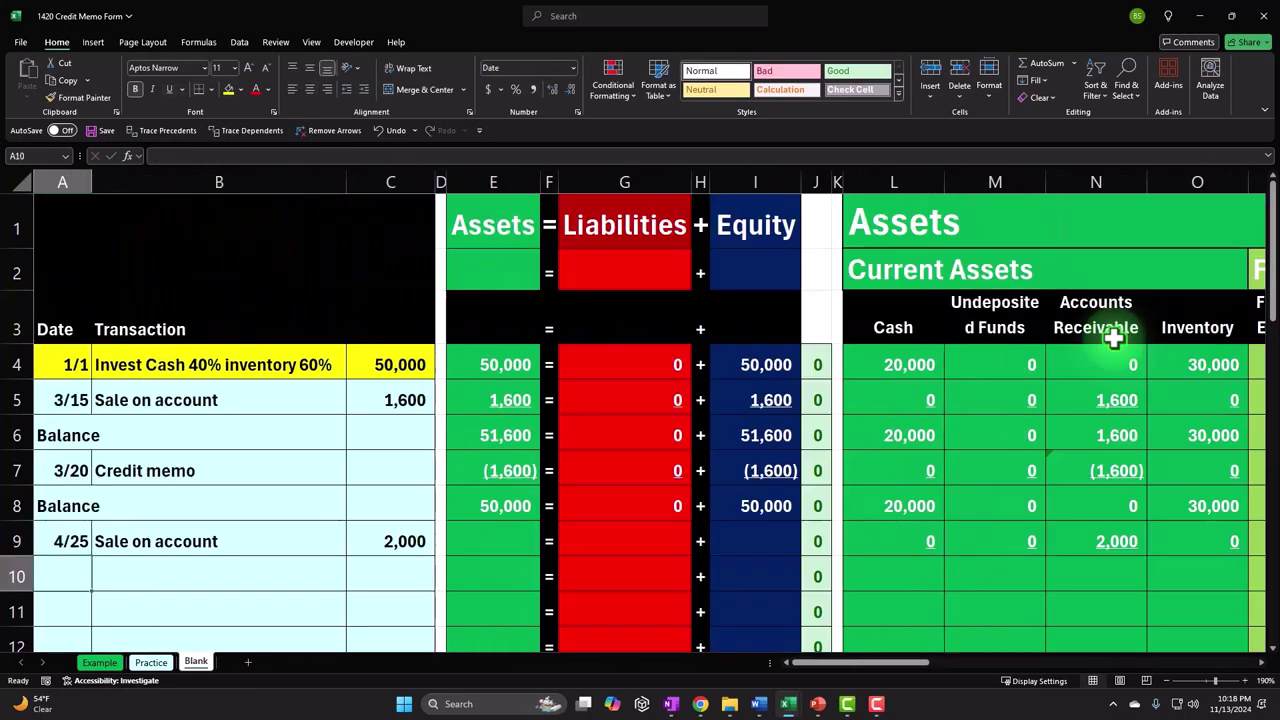
pyautogui.write('Balance')
pyautogui.press('Tab')
pyautogui.press('Tab')
pyautogui.press('Tab')
pyautogui.press('Tab')
pyautogui.press('Tab')
pyautogui.press('Tab')
pyautogui.press('Tab')
pyautogui.press('Tab')
pyautogui.press('Tab')
pyautogui.press('Tab')
pyautogui.press('Tab')
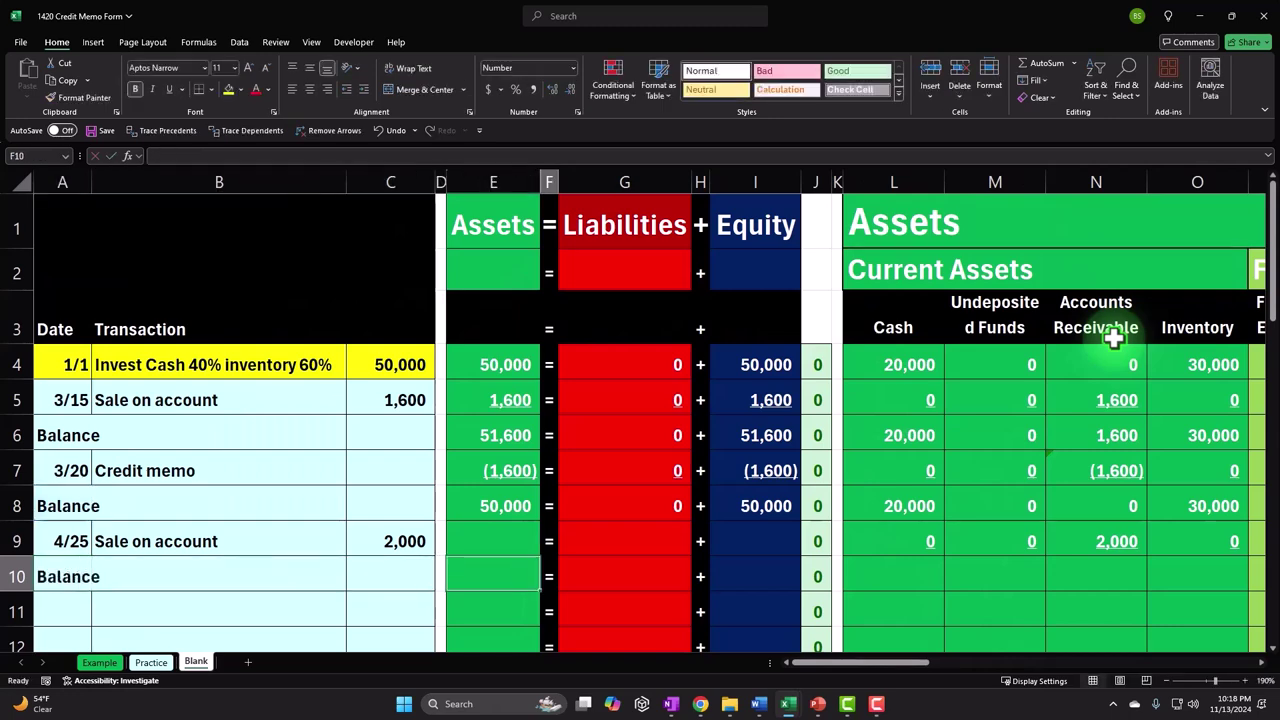
# Enter =SUM(L8:L9) in L10 to get the Cash balance
pyautogui.write('=sum(')
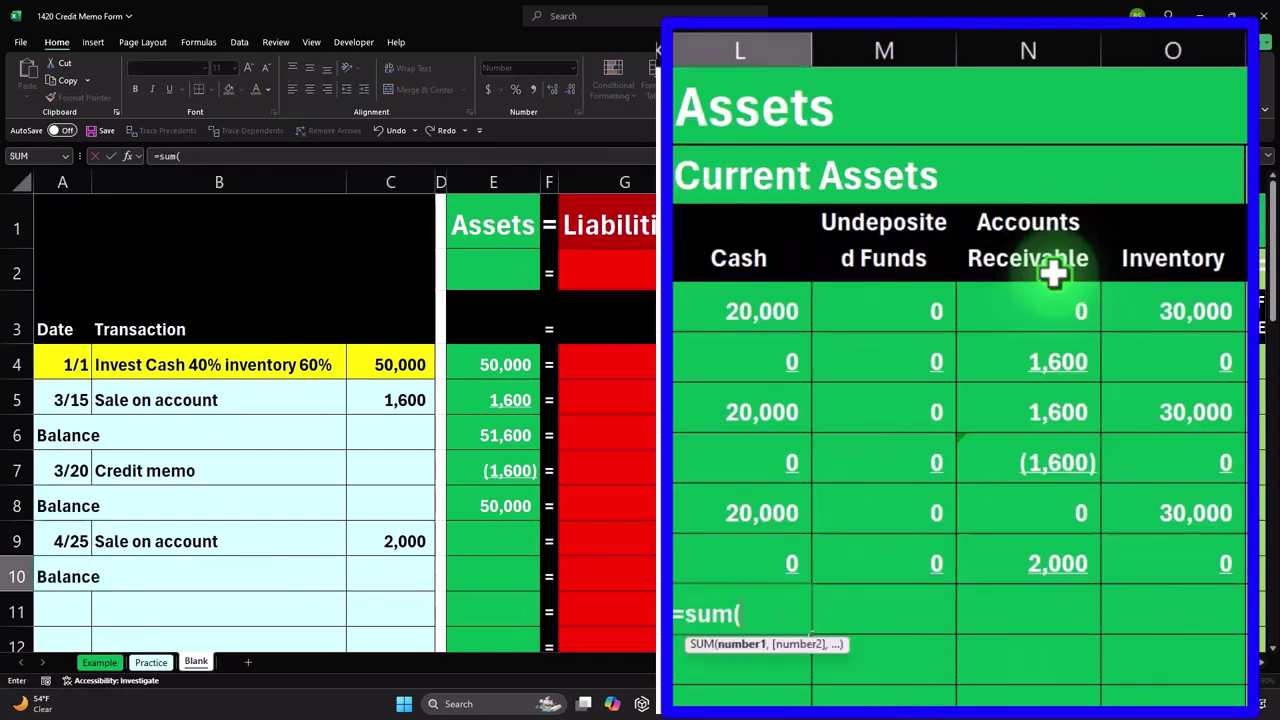
pyautogui.press('Up')
pyautogui.hotkey('shift', 'Up')
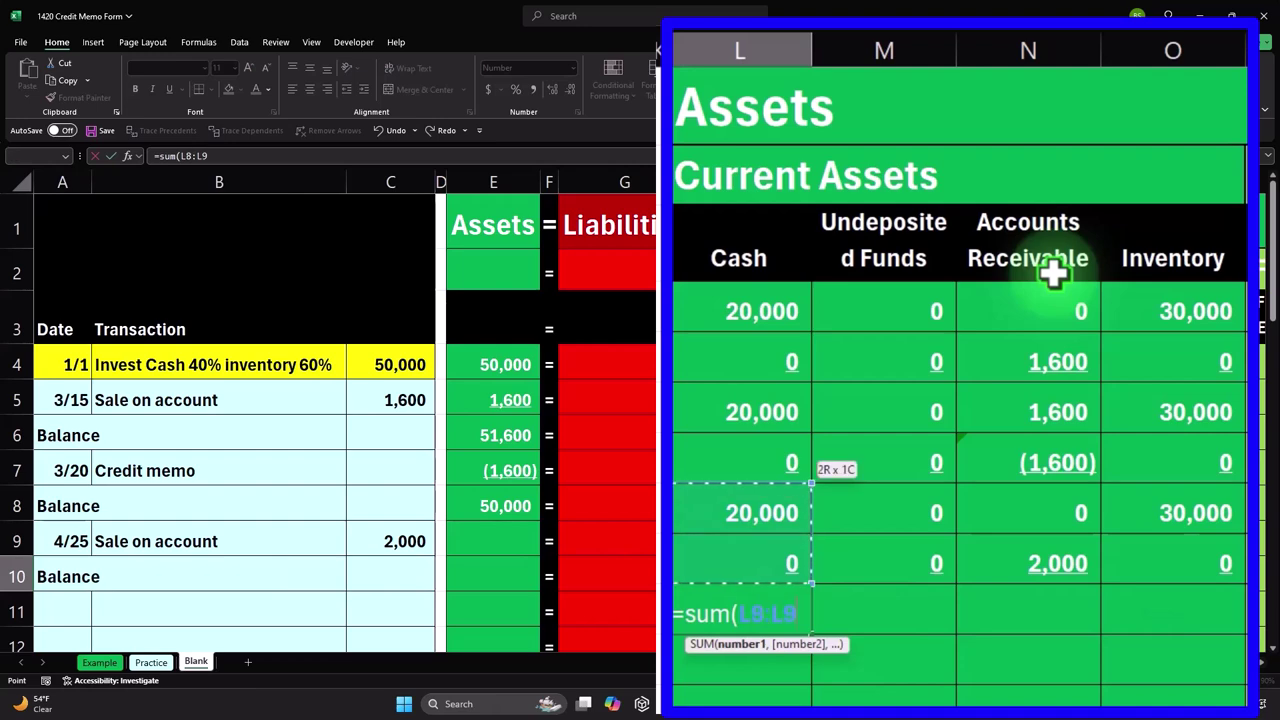
pyautogui.press('Return')
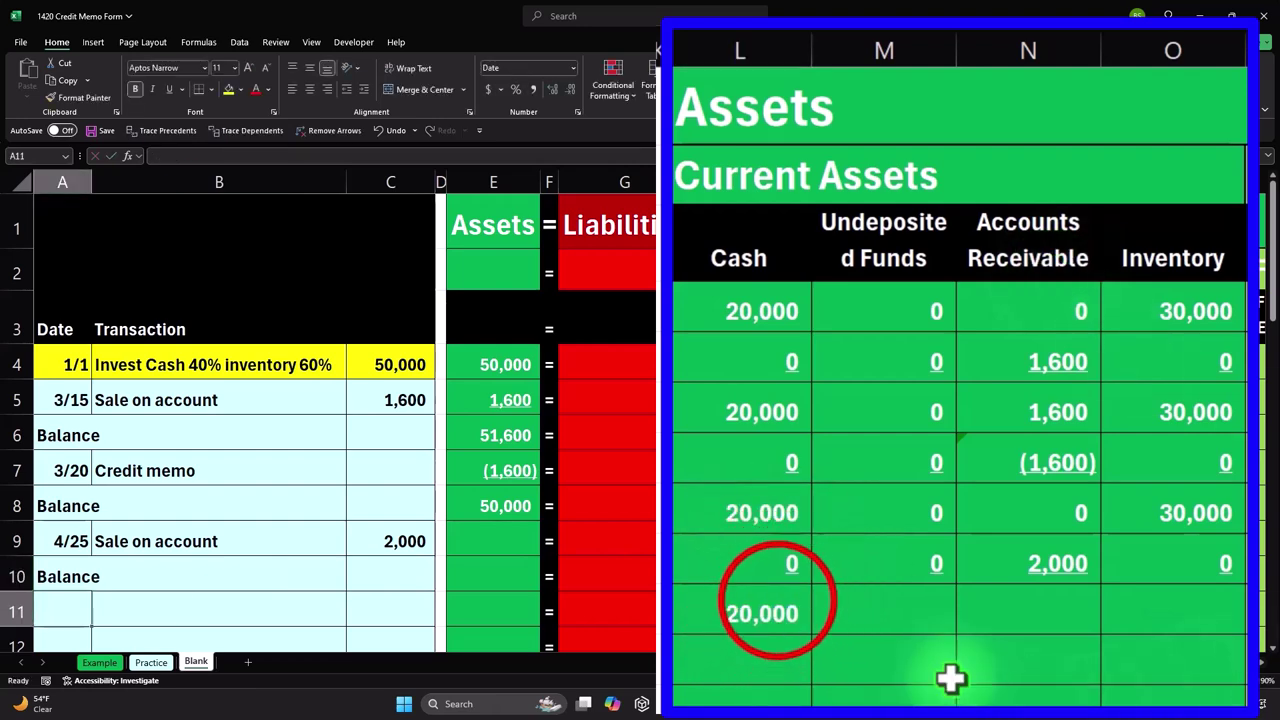
# Copy the Cash balance formula into M10:Q10
pyautogui.click(915, 572)
pyautogui.hotkey('ctrl', 'c')
pyautogui.moveTo(987, 578)
pyautogui.mouseDown()
pyautogui.moveTo(1230, 575)
pyautogui.moveTo(1000, 567)
pyautogui.mouseUp()
pyautogui.rightClick(1000, 567)
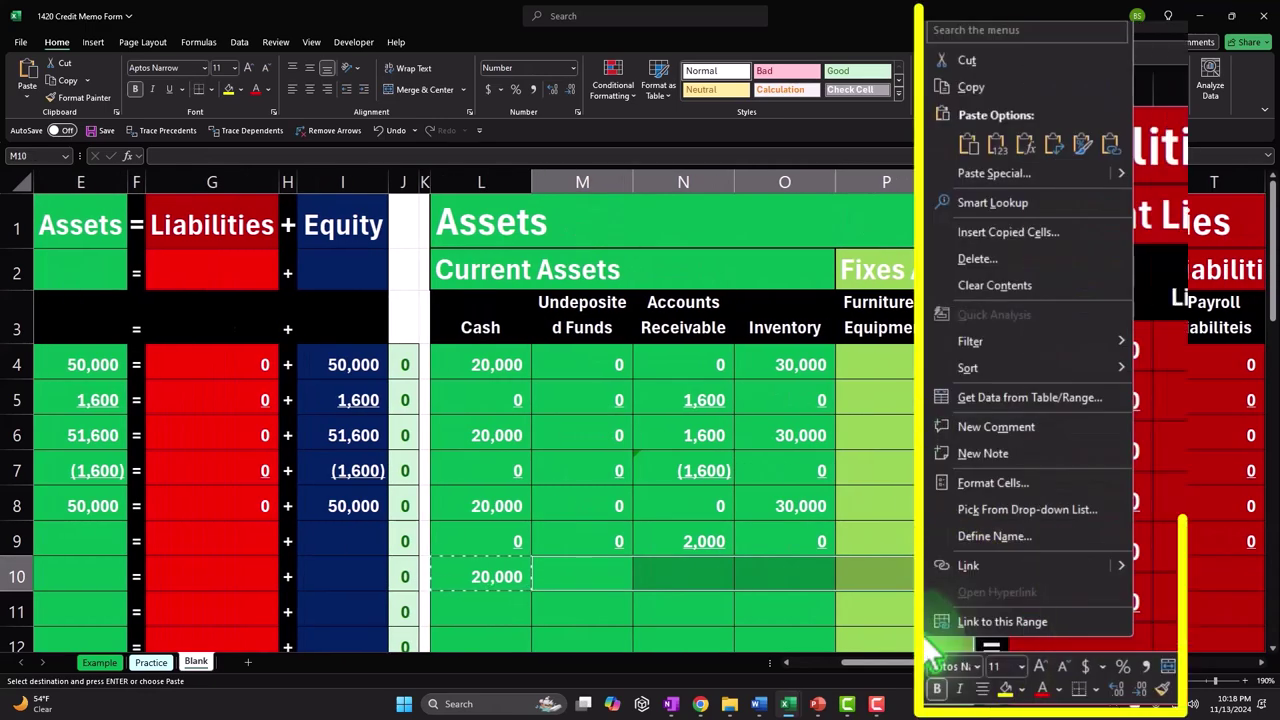
pyautogui.click(1038, 212)
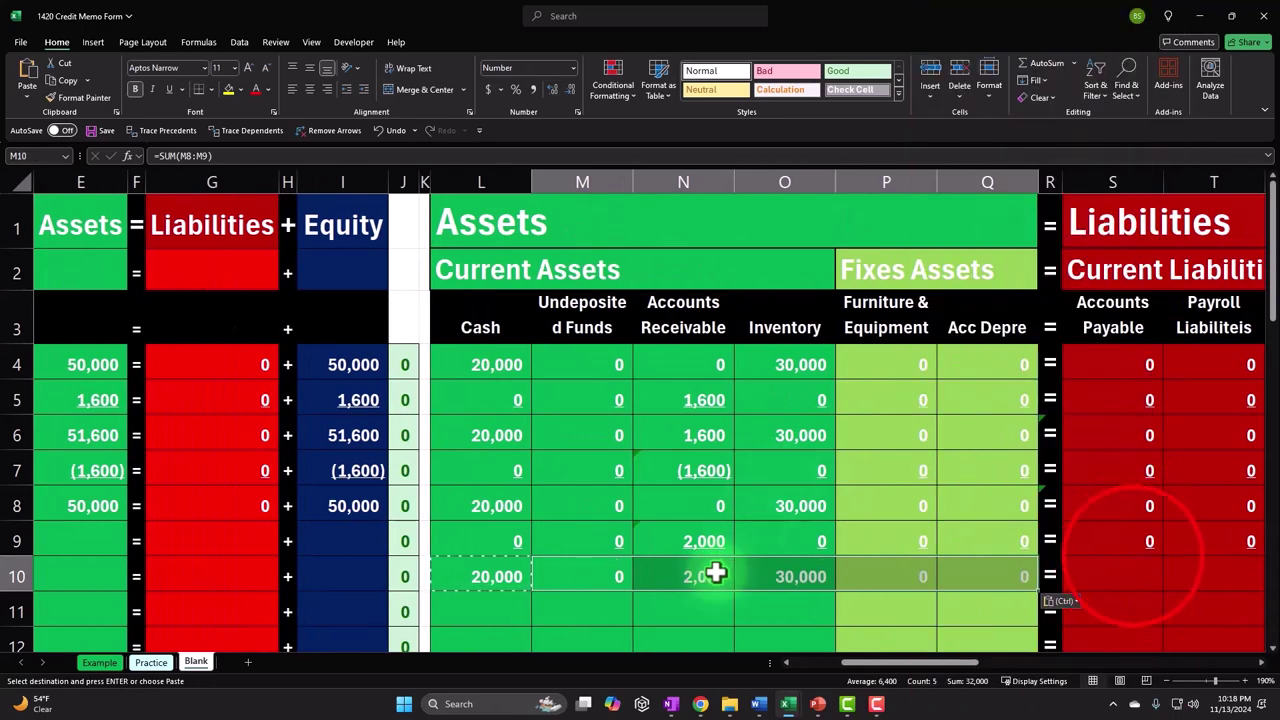
# Paste the balance formula into S10:V10 and X10:AG10
pyautogui.moveTo(1131, 566); pyautogui.dragTo(820, 580)
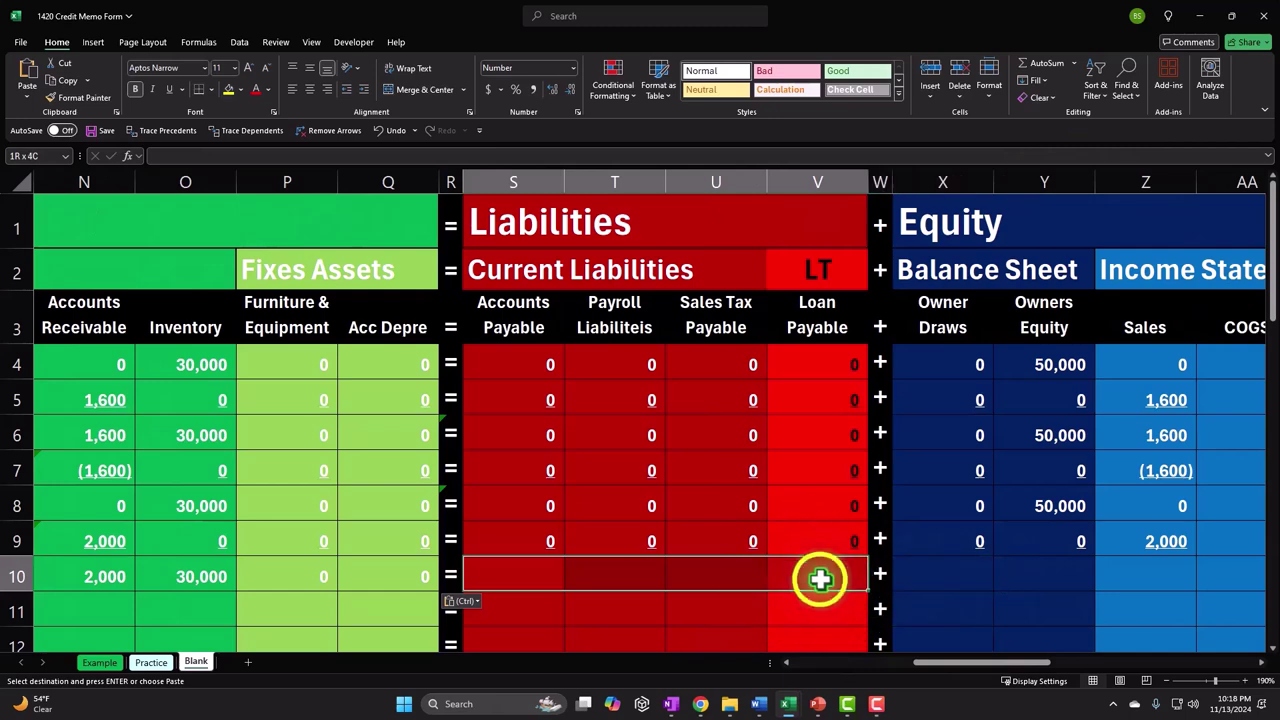
pyautogui.rightClick(820, 580)
pyautogui.click(932, 155)
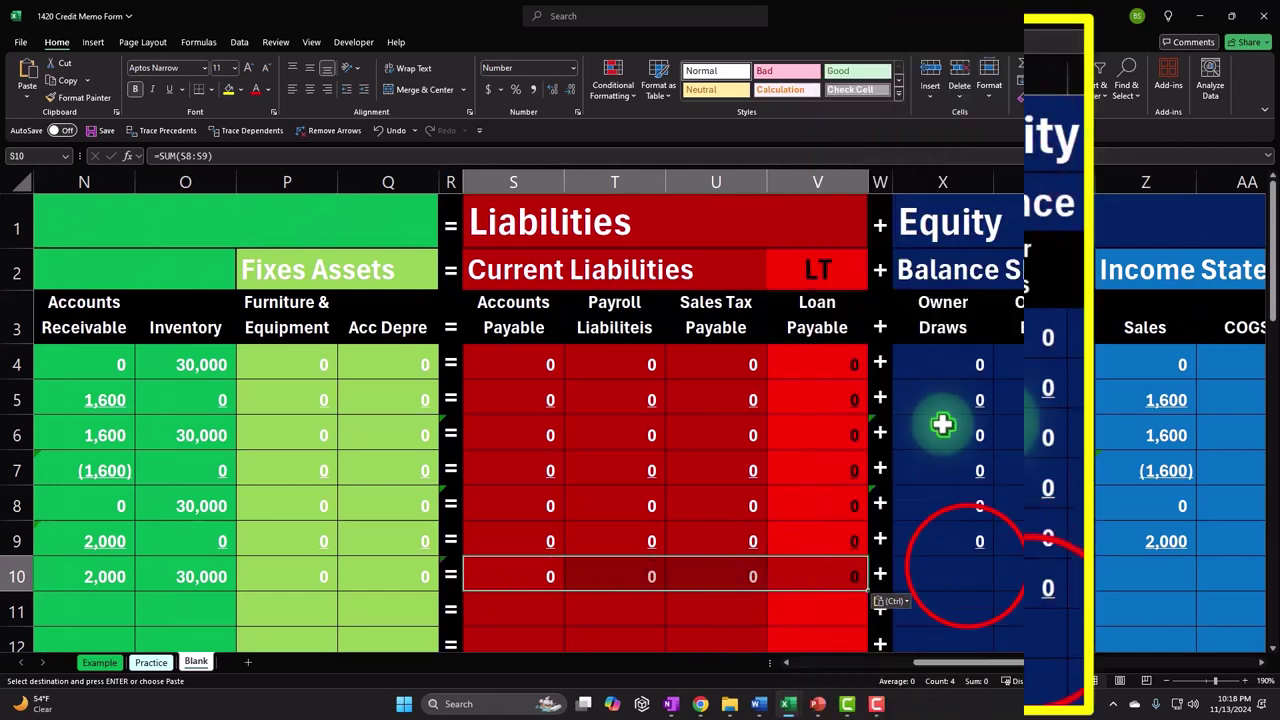
pyautogui.moveTo(968, 563); pyautogui.dragTo(1094, 580)
pyautogui.rightClick(1094, 580)
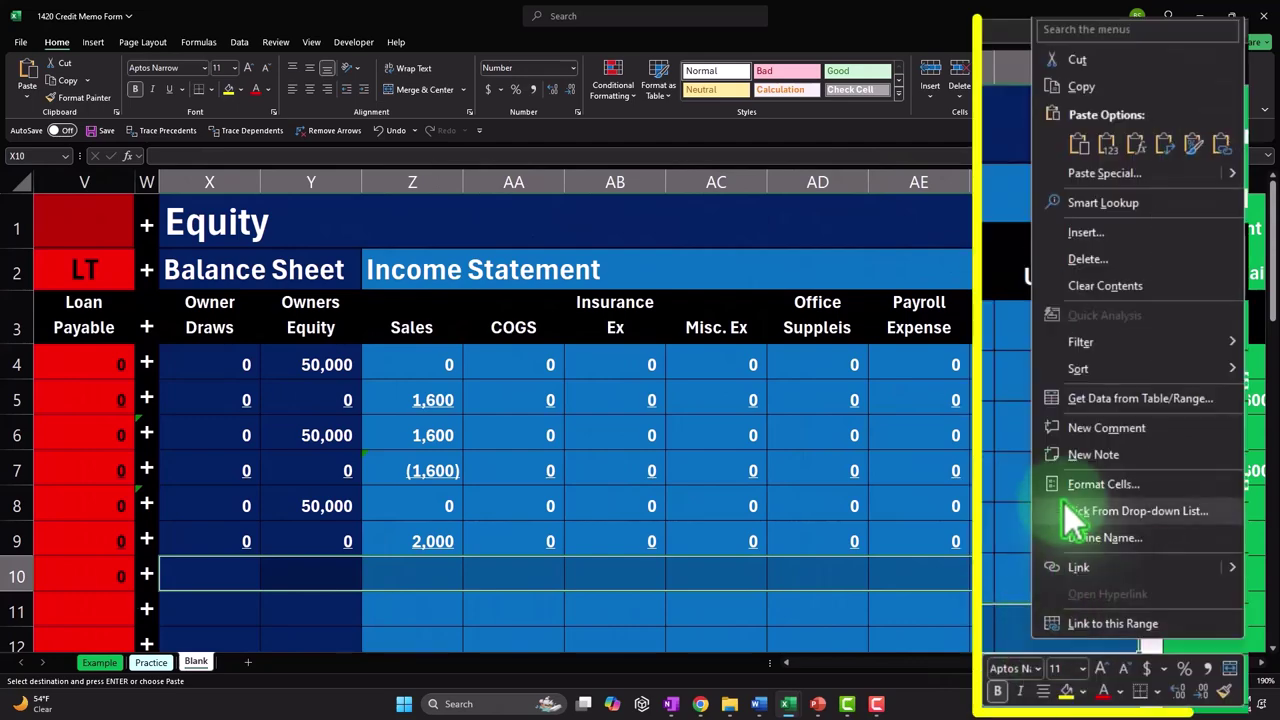
pyautogui.click(1136, 143)
pyautogui.press('Home')
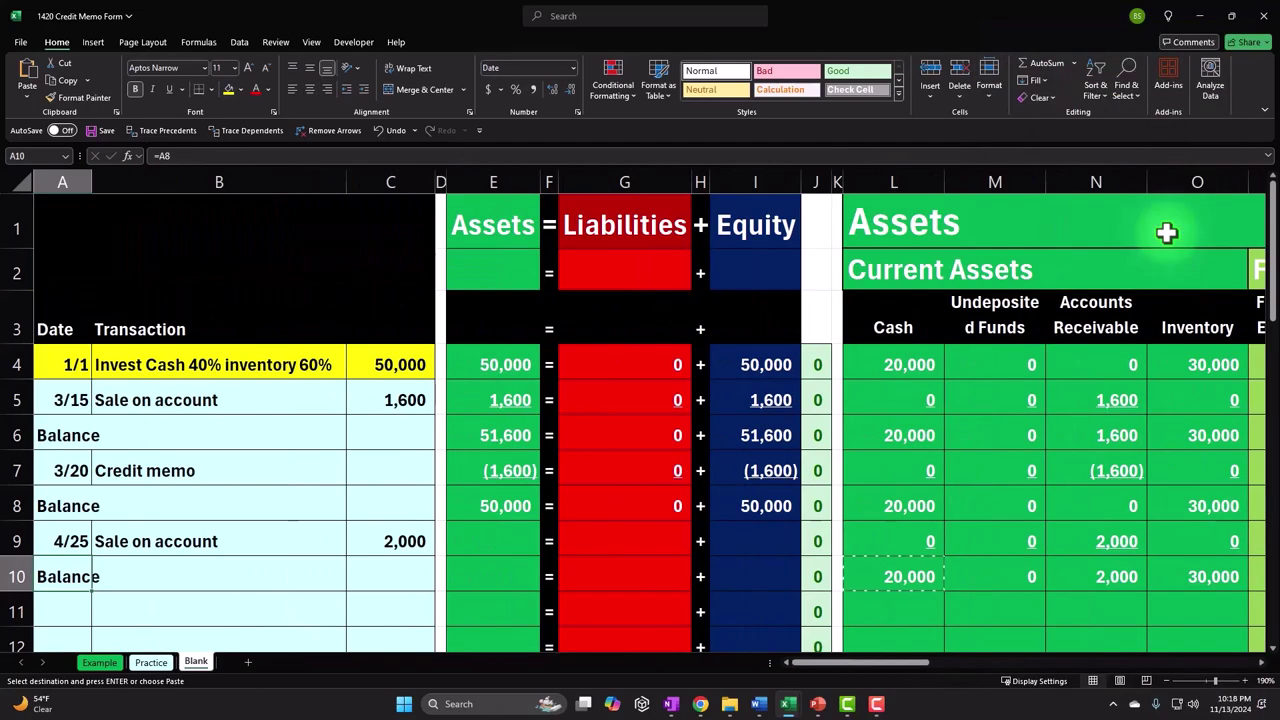
# Fill the Assets, Liabilities and Equity totals in E8, G8 and I8 down to row 10
pyautogui.click(520, 510)
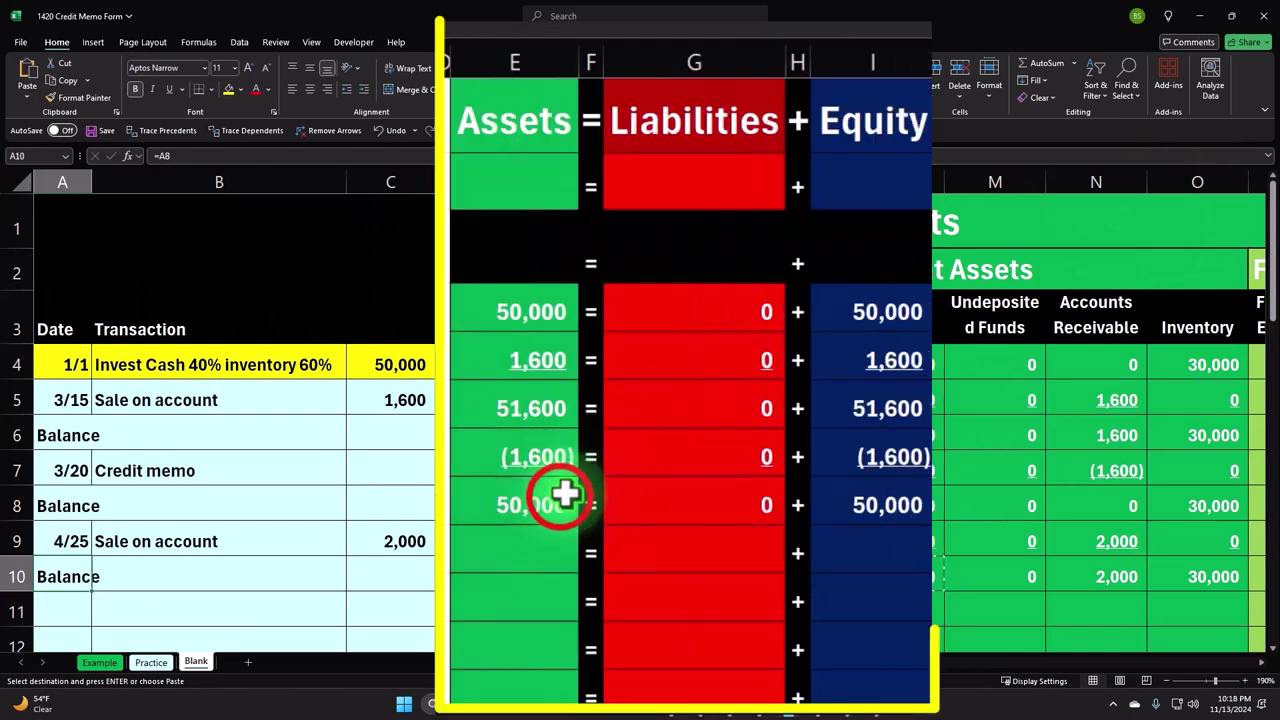
pyautogui.moveTo(584, 519); pyautogui.dragTo(562, 592)
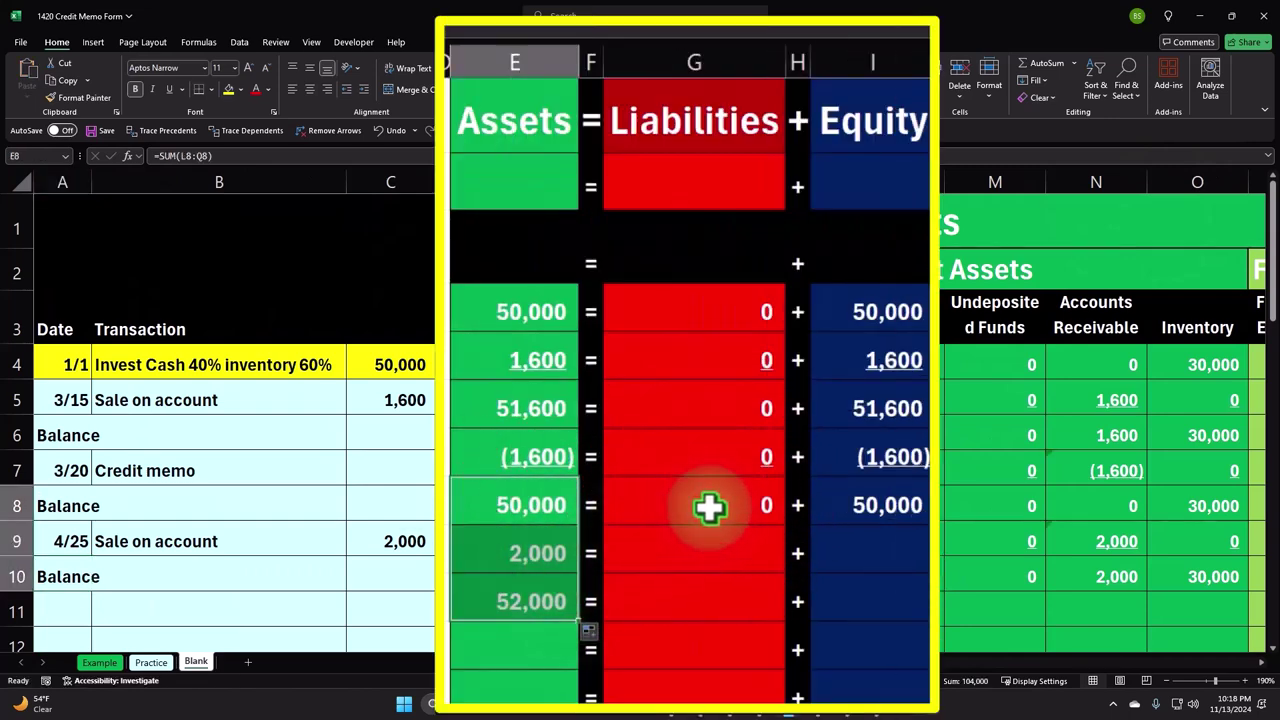
pyautogui.click(760, 515)
pyautogui.moveTo(786, 522); pyautogui.dragTo(786, 590)
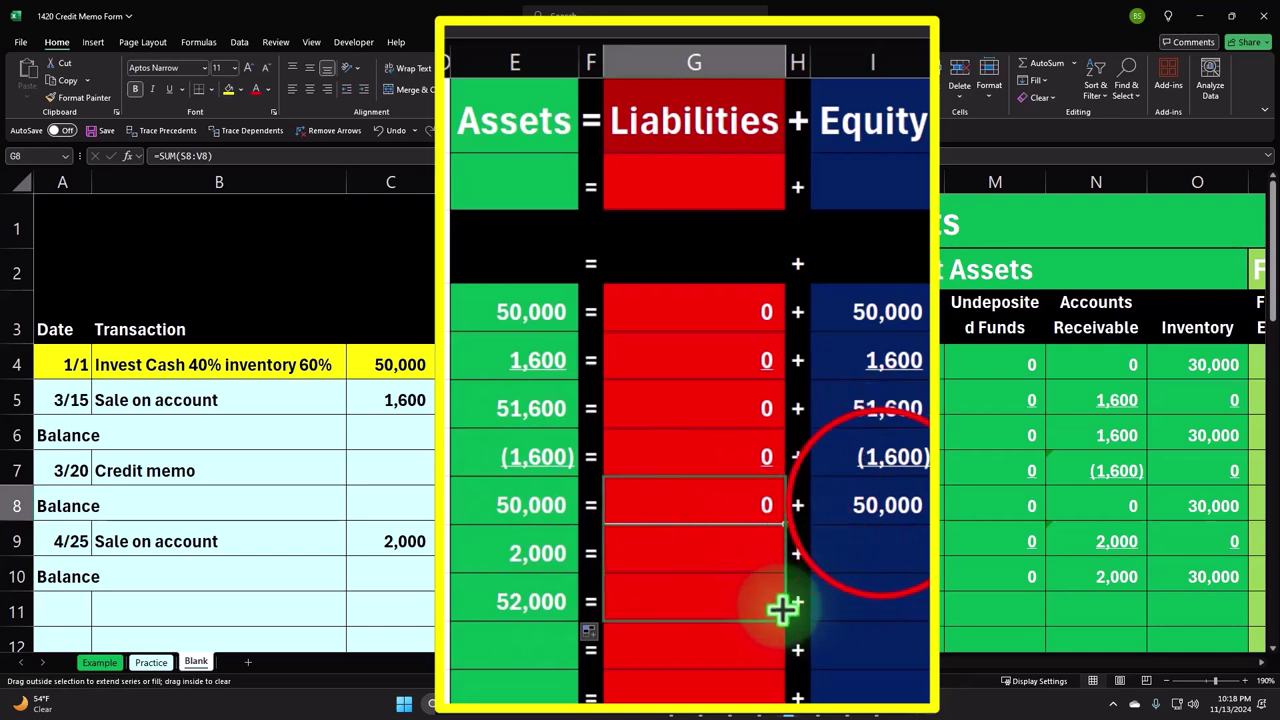
pyautogui.click(871, 509)
pyautogui.moveTo(917, 513); pyautogui.dragTo(922, 615)
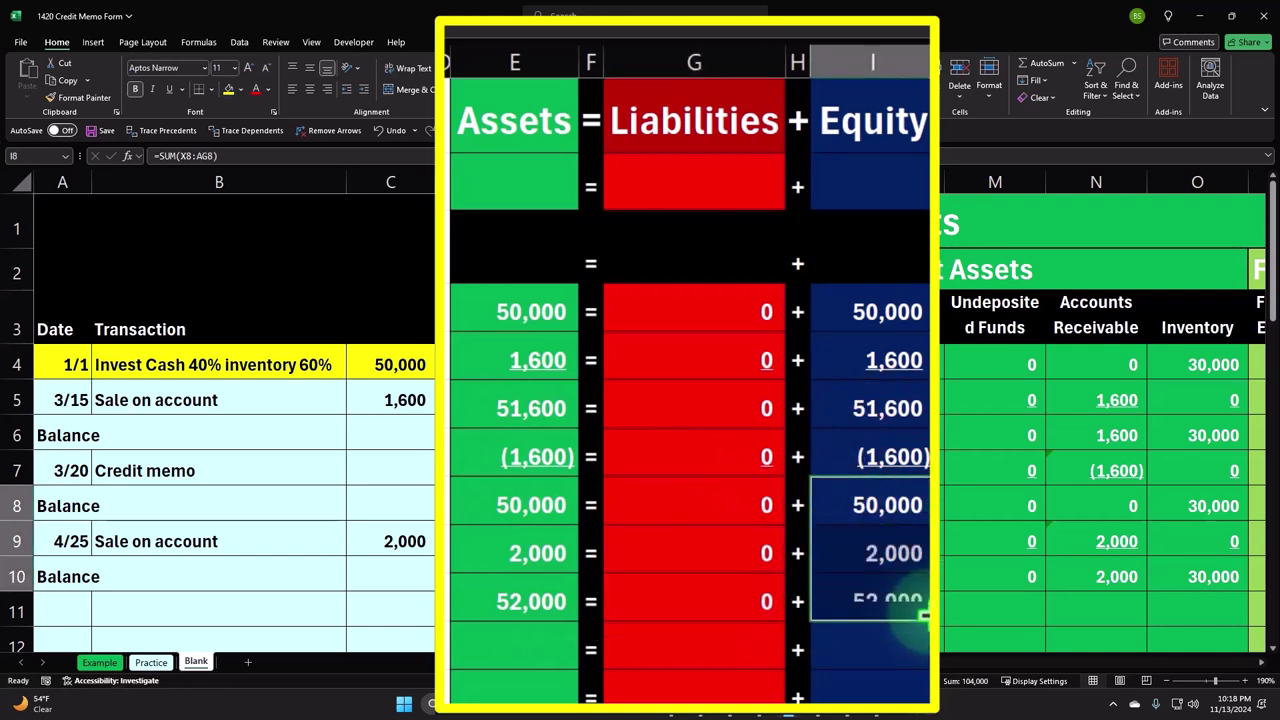
pyautogui.click(898, 563)
pyautogui.click(170, 538)
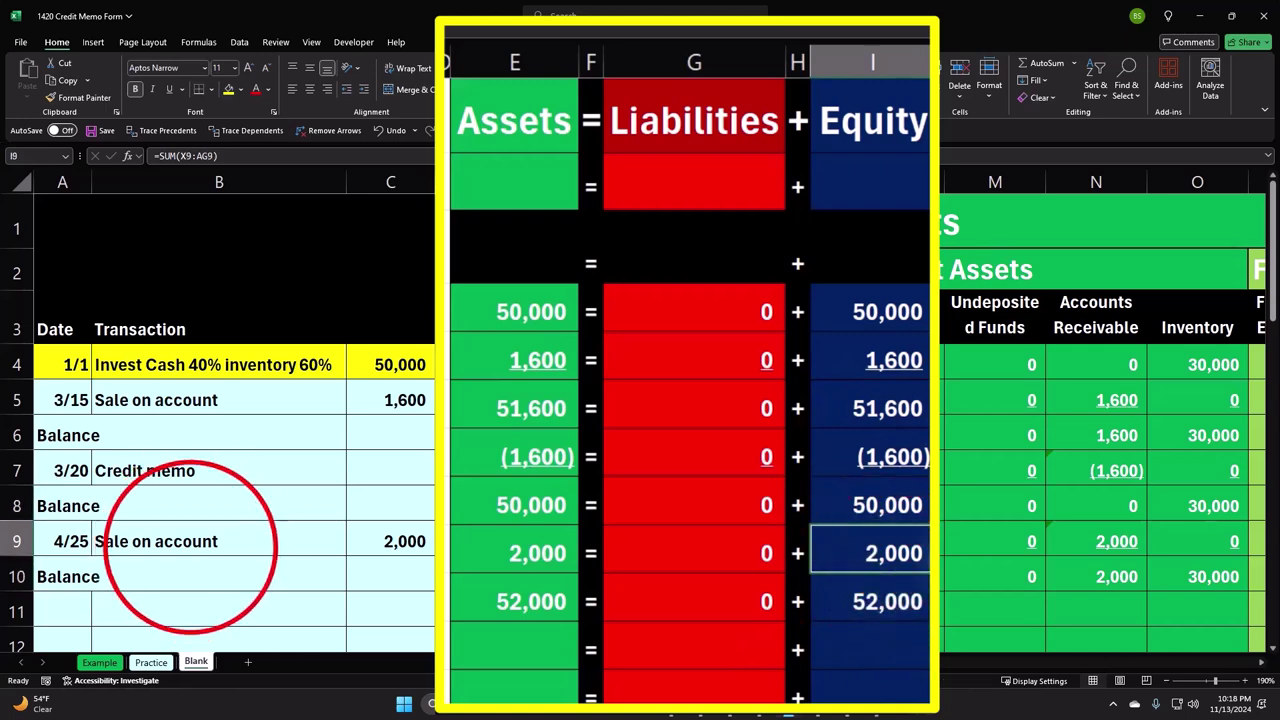
pyautogui.click(113, 648)
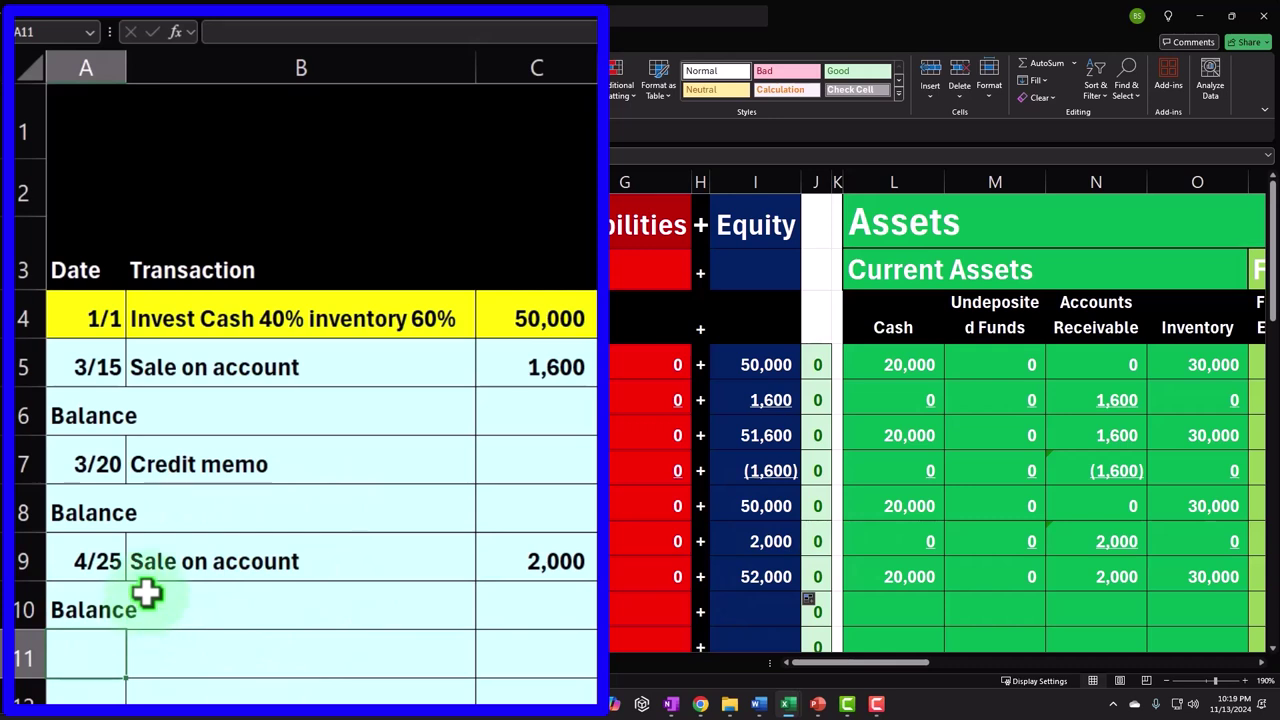
# Enter the 4/30 date and the description 'Wright off AR-Uncolectible' in row 11
pyautogui.write('4/')
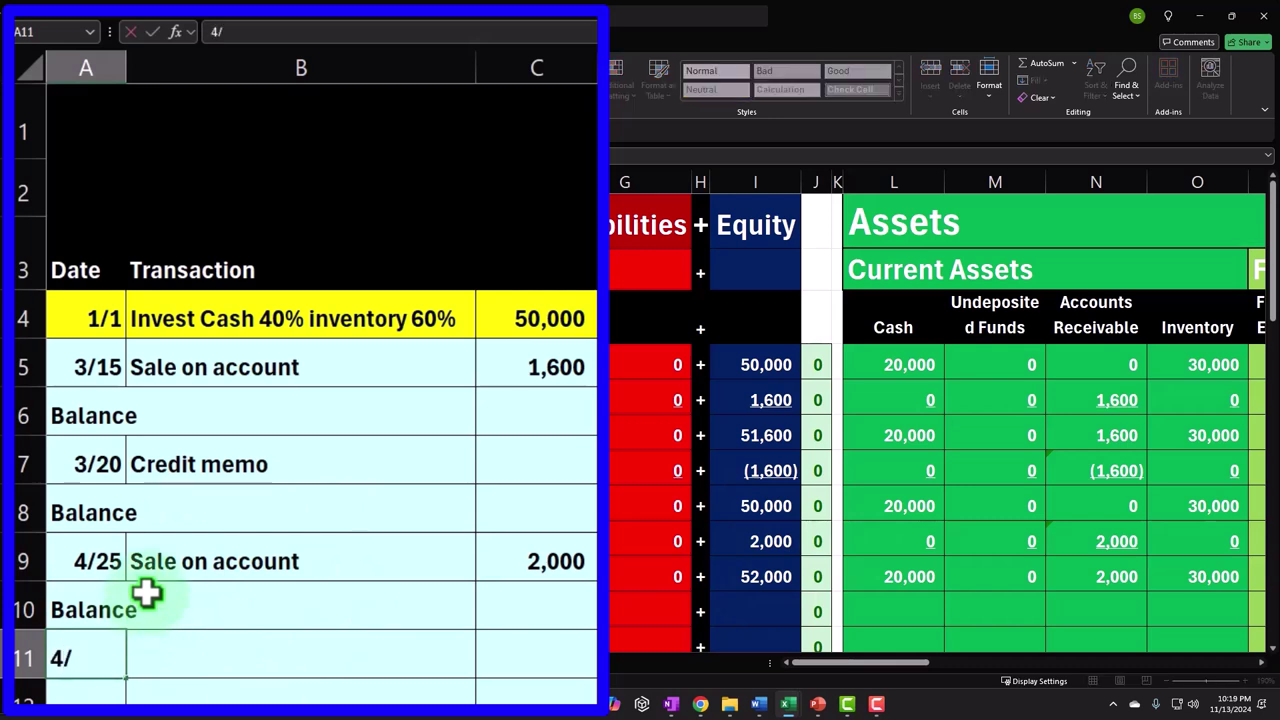
pyautogui.write('30')
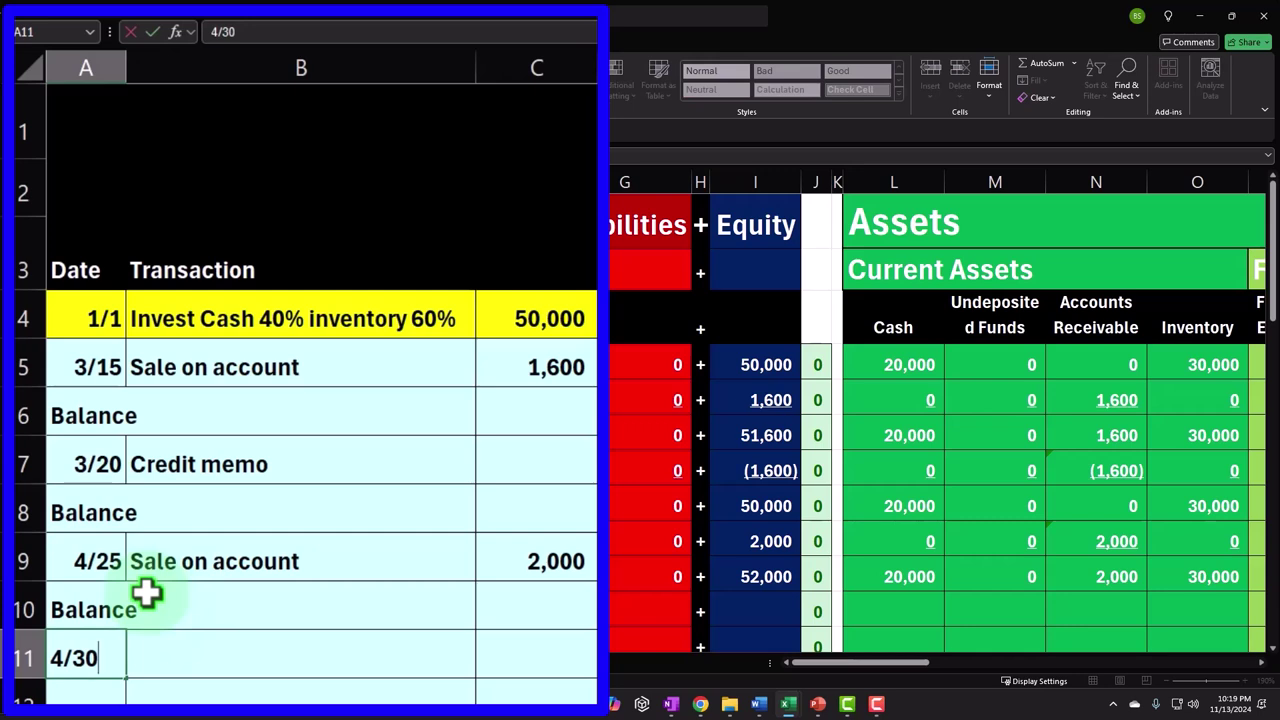
pyautogui.press('Tab')
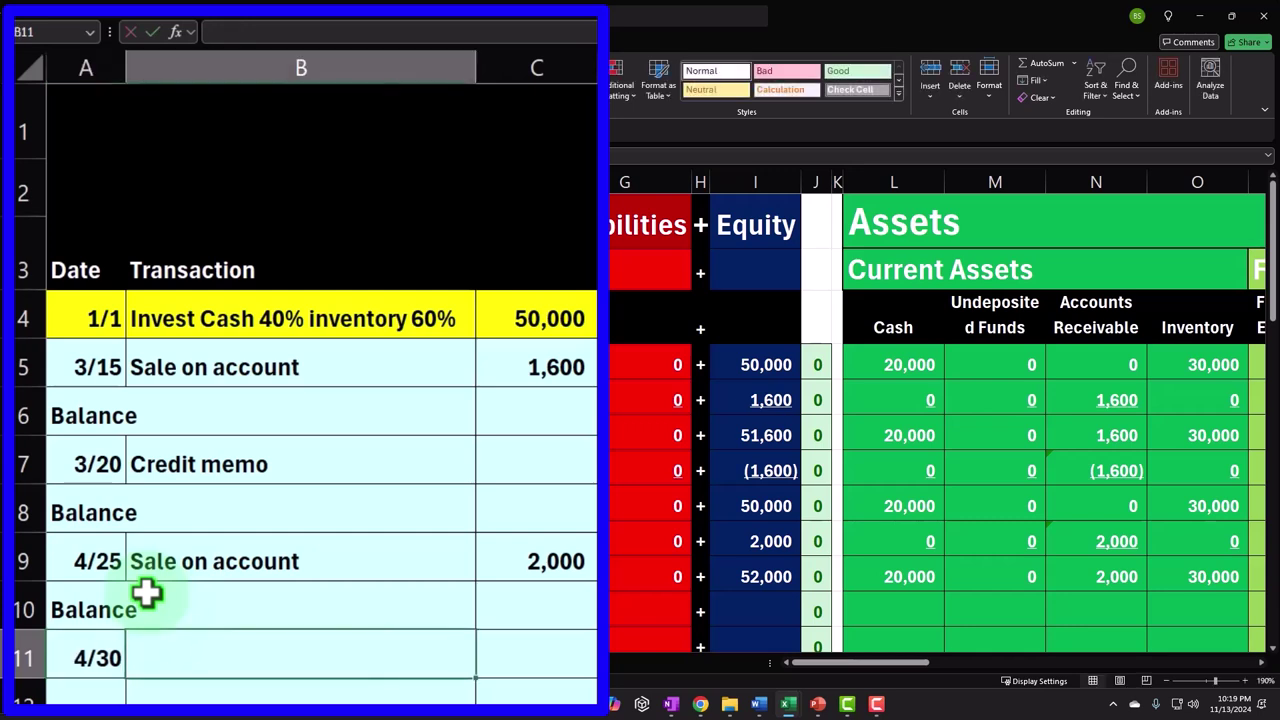
pyautogui.write('W')
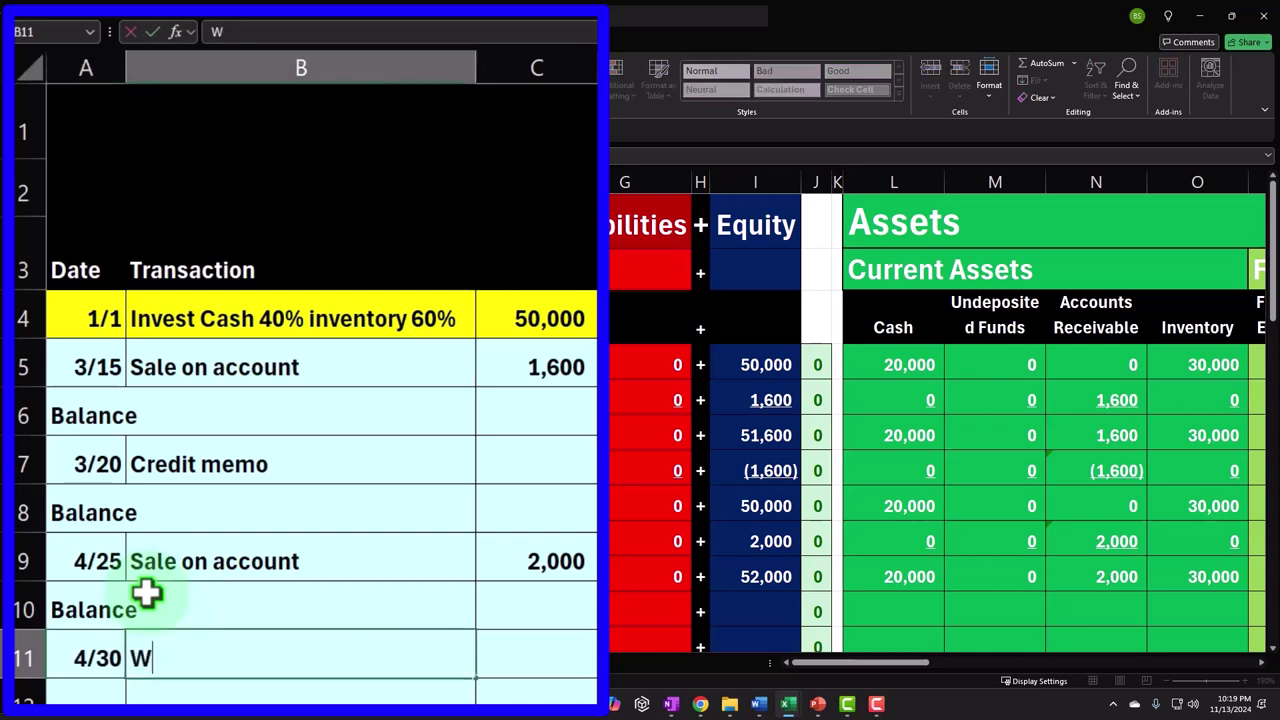
pyautogui.write('right off ')
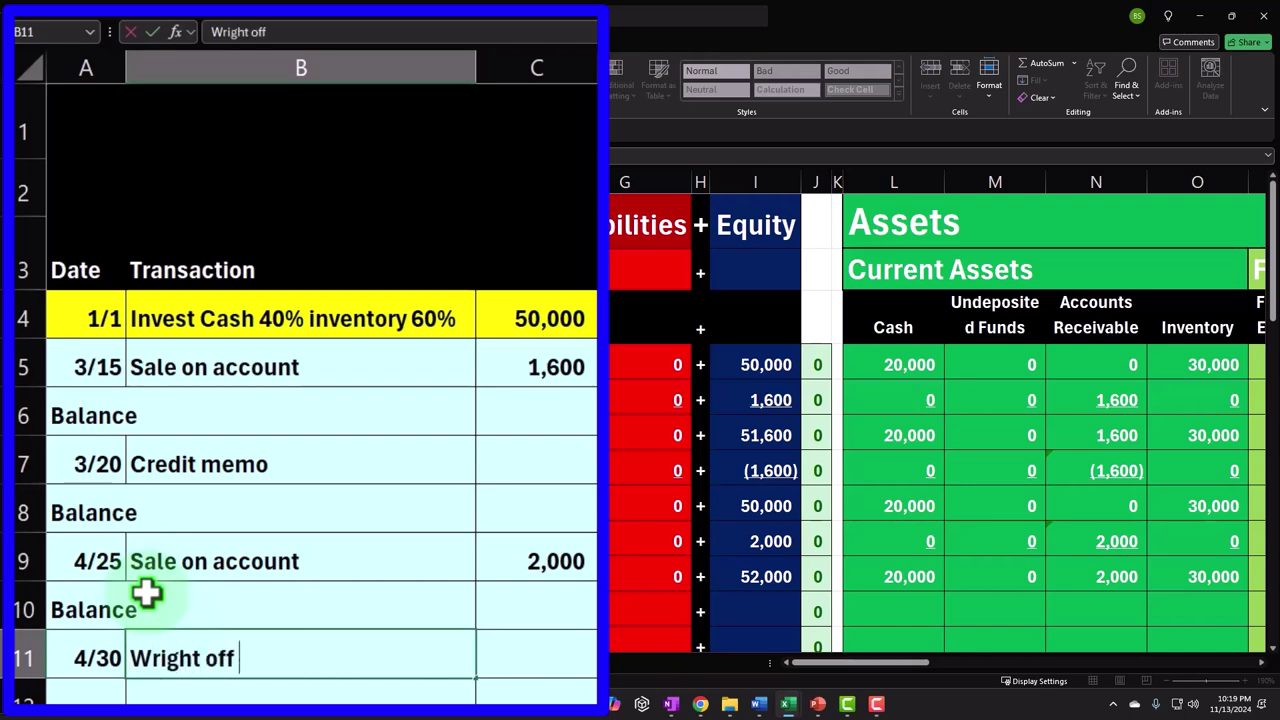
pyautogui.write('AR-uncolec')
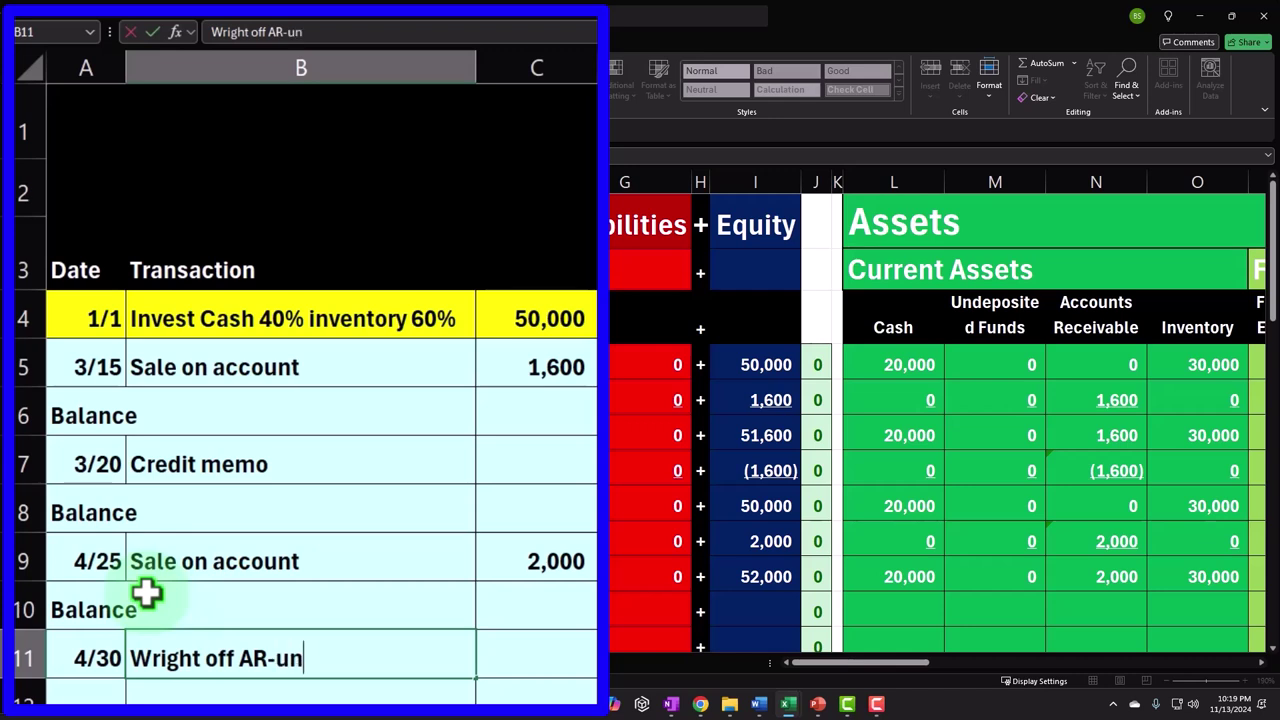
pyautogui.press('BackSpace')
pyautogui.press('BackSpace')
pyautogui.press('BackSpace')
pyautogui.press('BackSpace')
pyautogui.press('BackSpace')
pyautogui.press('BackSpace')
pyautogui.press('BackSpace')
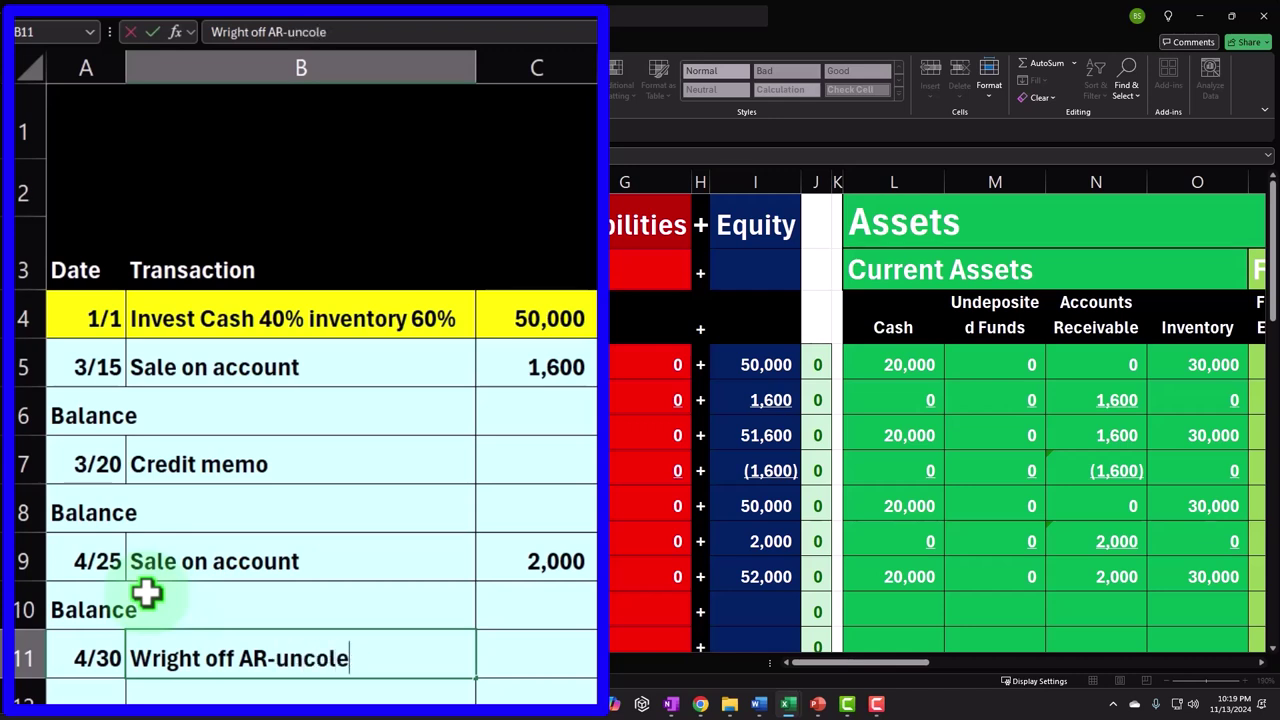
pyautogui.write('U')
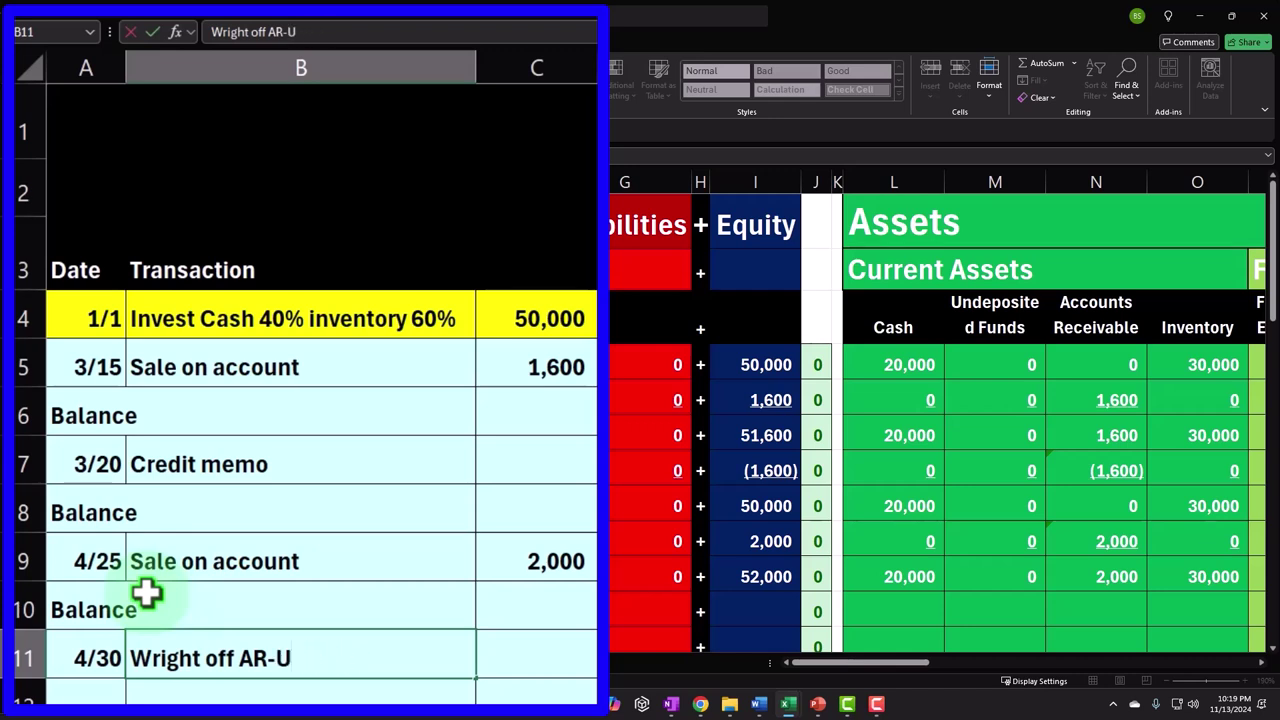
pyautogui.write('ncolectivel')
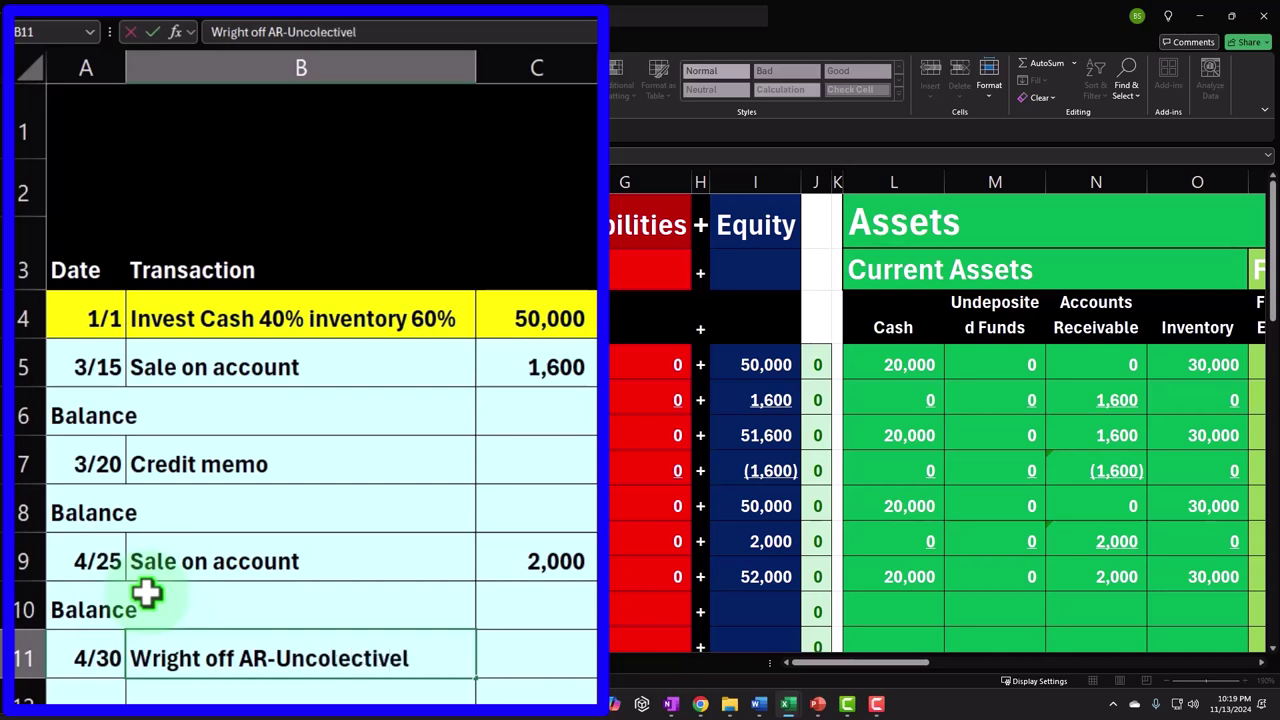
pyautogui.press('BackSpace')
pyautogui.press('BackSpace')
pyautogui.press('BackSpace')
pyautogui.press('BackSpace')
pyautogui.write('ible')
pyautogui.press('Tab')
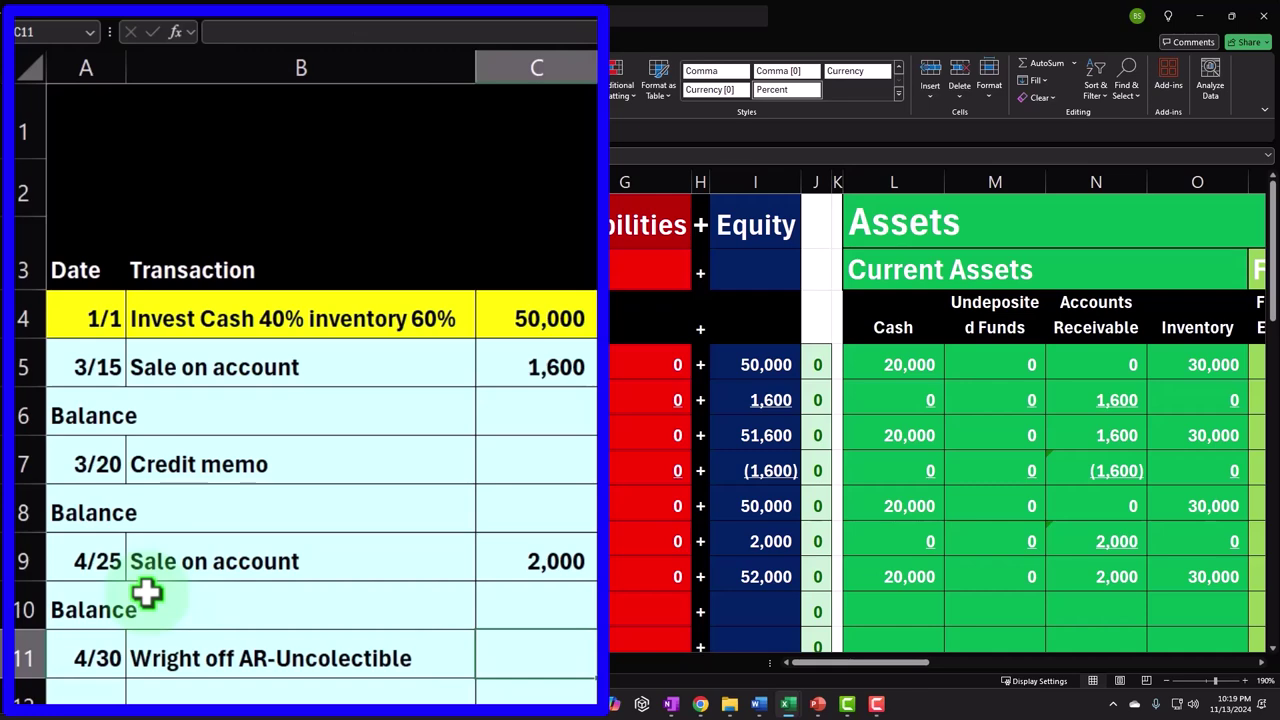
# Set the write-off amount in C11 to =C9 so it shows 2,000
pyautogui.write('2000')
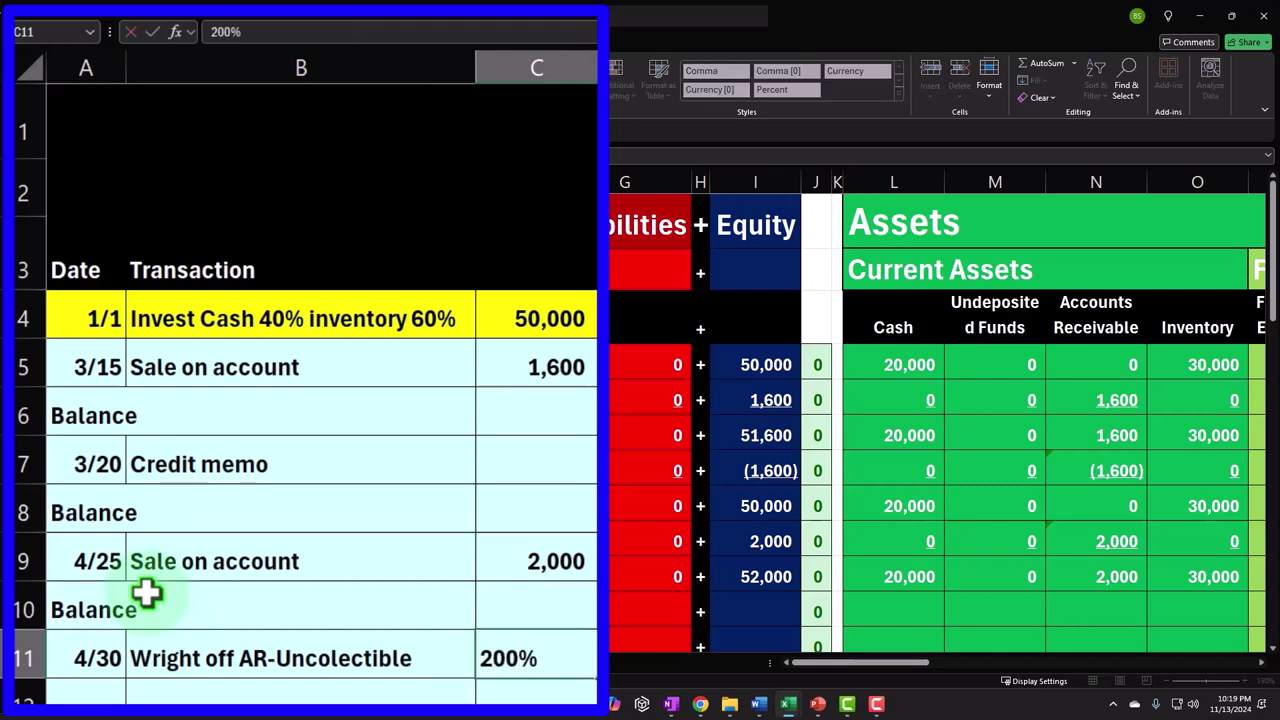
pyautogui.press('Return')
pyautogui.press('Up')
pyautogui.press('Up')
pyautogui.press('Up')
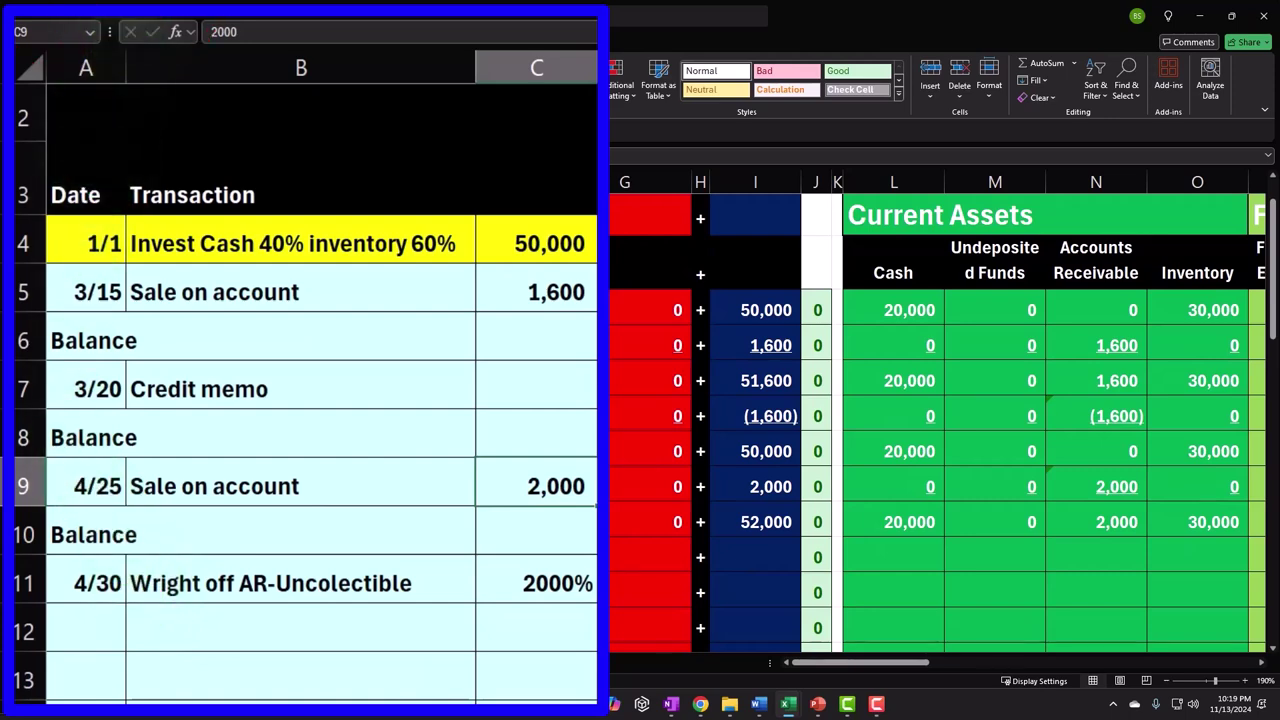
pyautogui.hotkey('ctrl', 'c')
pyautogui.click(537, 583)
pyautogui.hotkey('ctrl', 'v')
pyautogui.write('20')
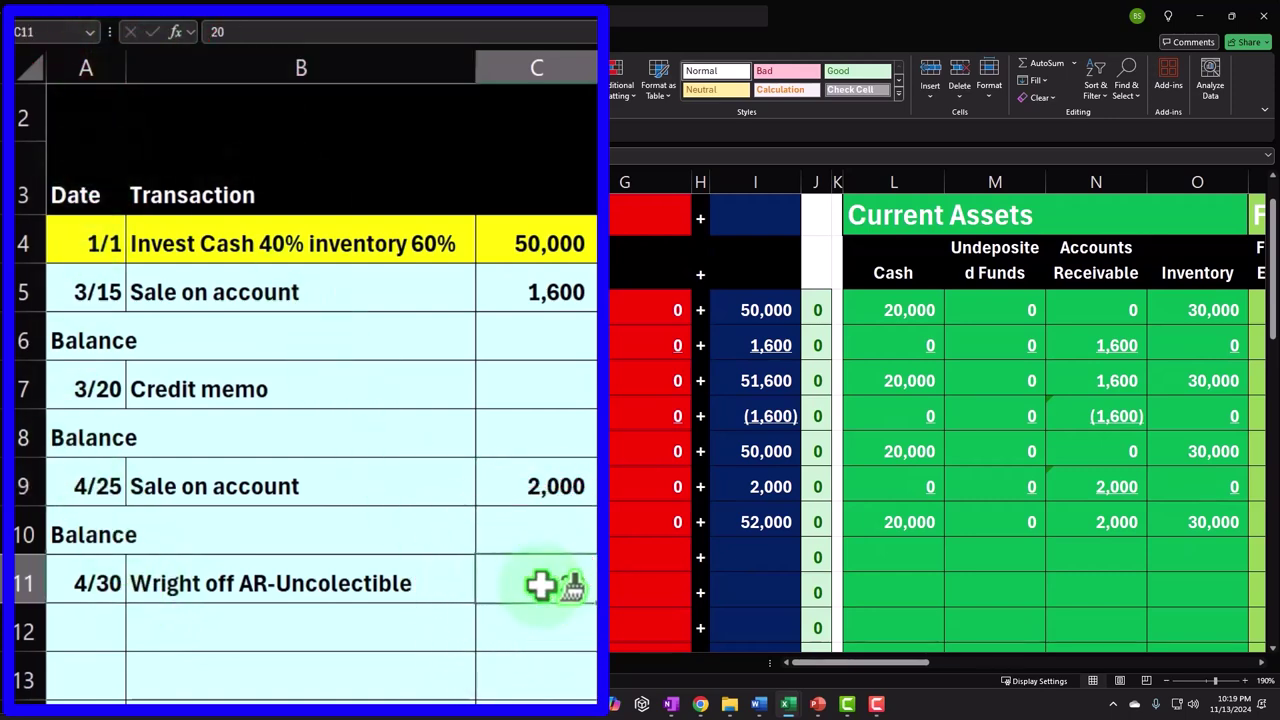
pyautogui.scroll(1, 541, 586)
pyautogui.scroll(1, 541, 586)
pyautogui.write('=')
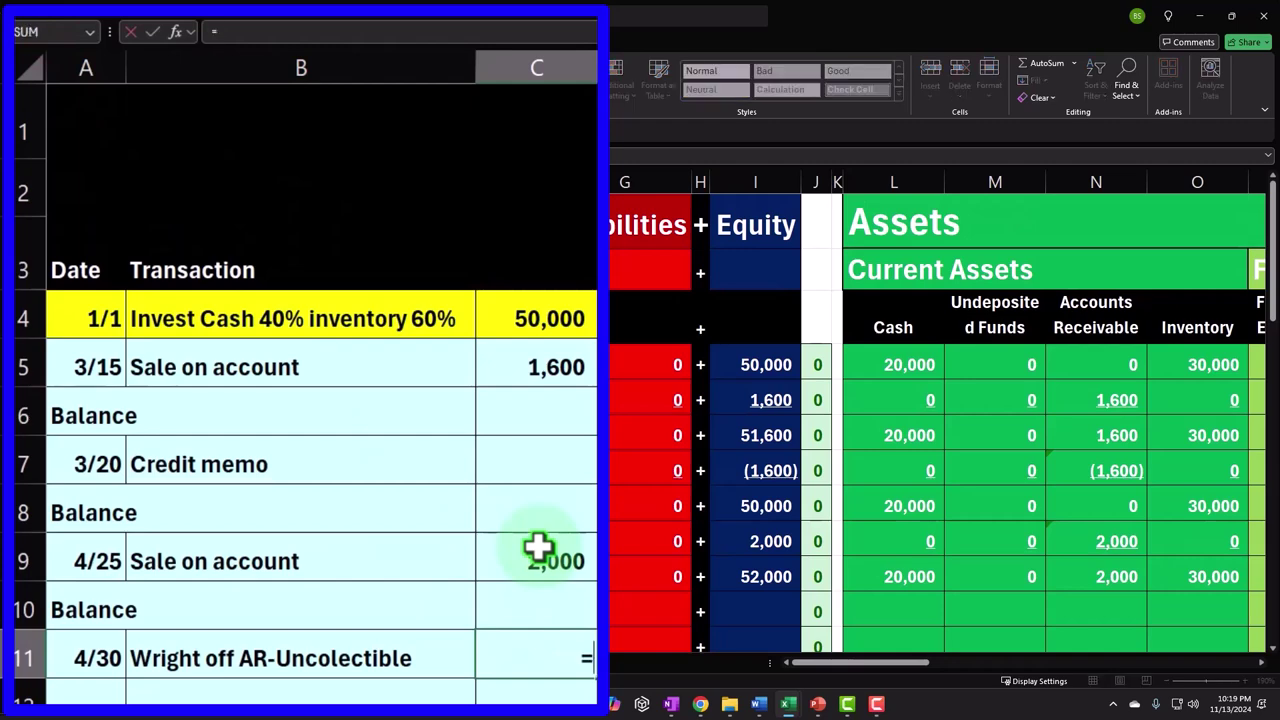
pyautogui.click(538, 546)
pyautogui.press('Tab')
pyautogui.press('Tab')
pyautogui.press('Tab')
pyautogui.press('Tab')
pyautogui.press('Tab')
pyautogui.press('Tab')
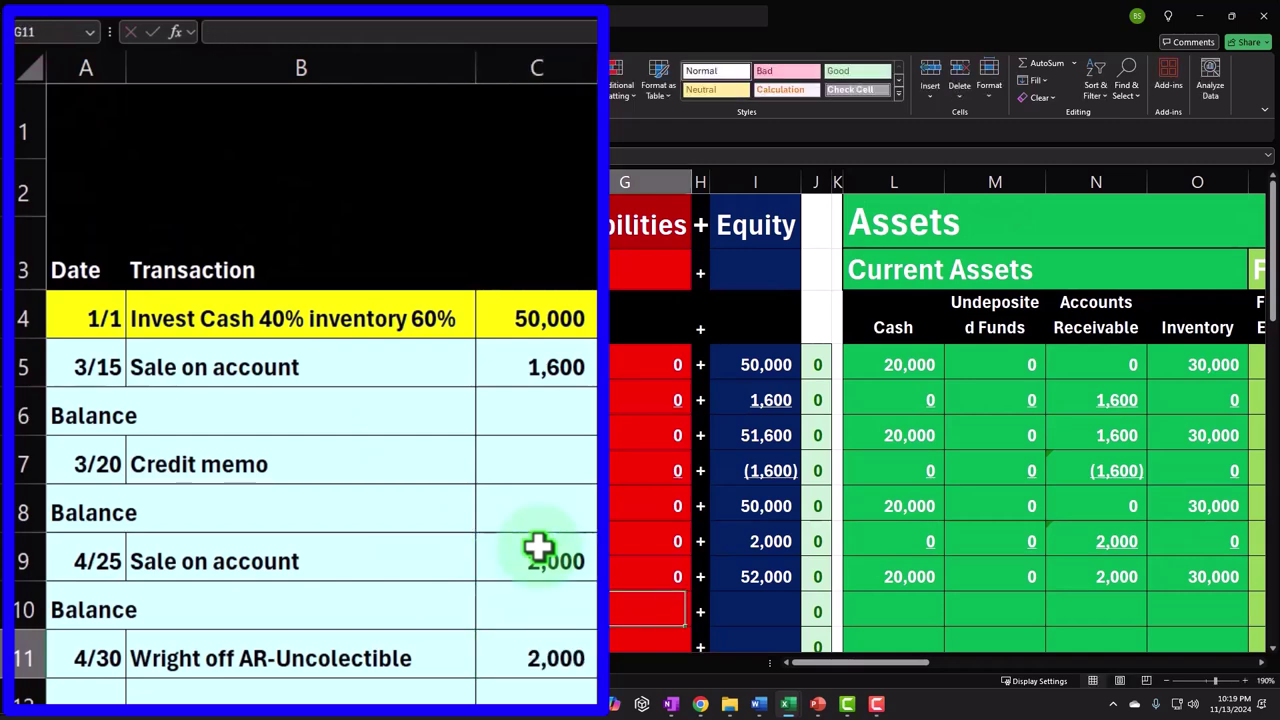
pyautogui.press('Tab')
pyautogui.press('Tab')
pyautogui.press('Tab')
pyautogui.press('Tab')
pyautogui.press('Tab')
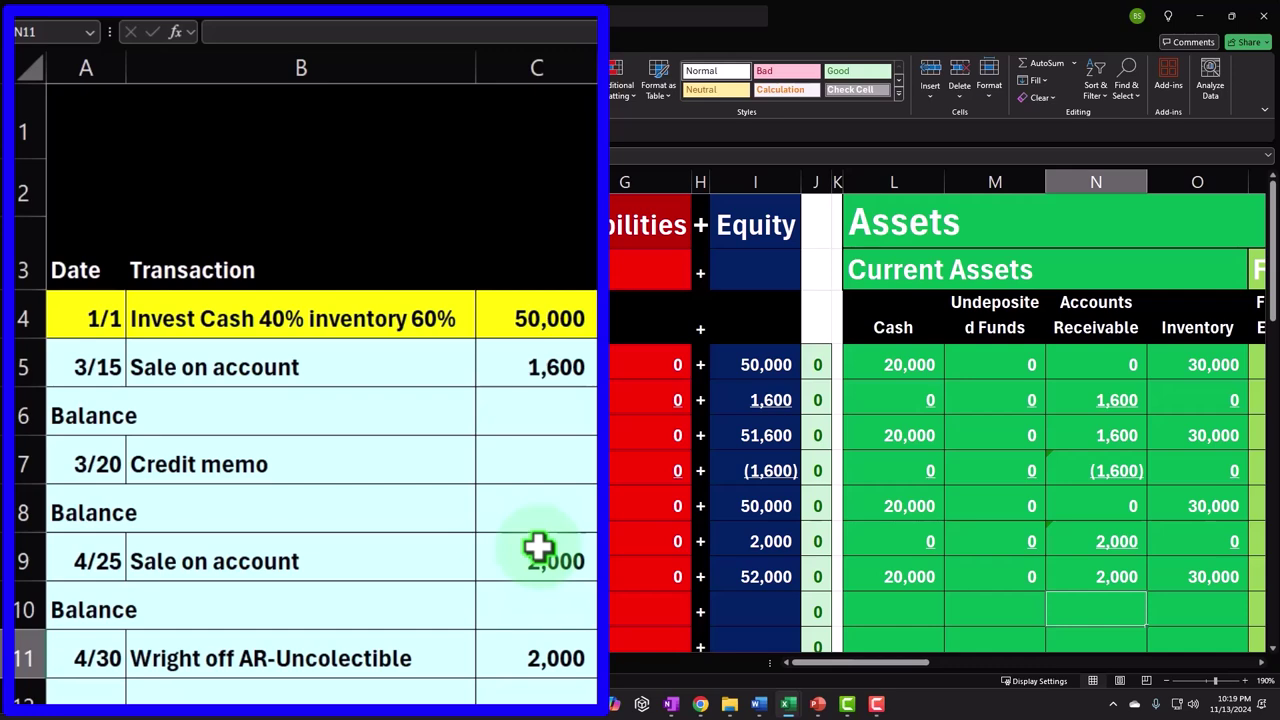
# Enter =-C11 in the Accounts Receivable cell of row 11 to record (2,000)
pyautogui.write('=-')
pyautogui.press('Left')
pyautogui.press('Left')
pyautogui.press('Left')
pyautogui.press('Left')
pyautogui.press('Left')
pyautogui.press('Left')
pyautogui.press('Left')
pyautogui.press('Left')
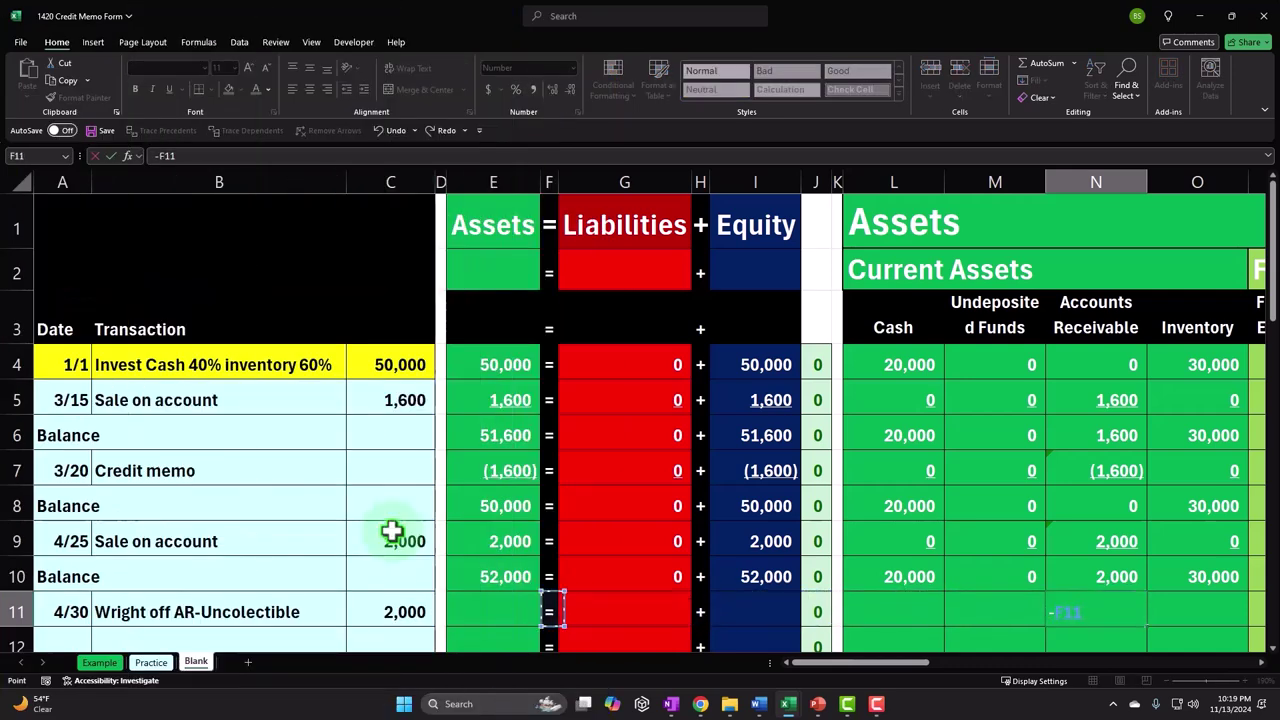
pyautogui.press('Left')
pyautogui.press('Left')
pyautogui.press('Left')
pyautogui.press('Tab')
pyautogui.press('Tab')
pyautogui.press('Tab')
pyautogui.press('Tab')
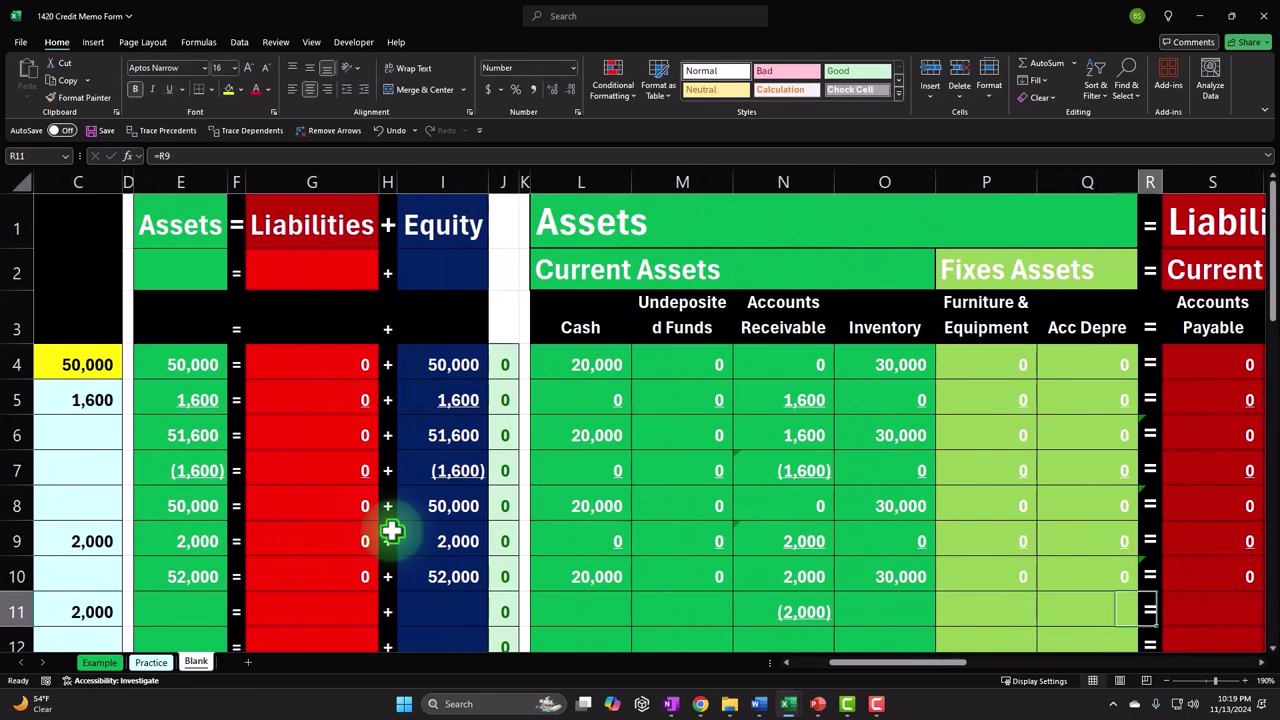
pyautogui.press('Tab')
pyautogui.press('Tab')
pyautogui.press('Tab')
pyautogui.press('Tab')
pyautogui.press('Tab')
pyautogui.press('Tab')
pyautogui.press('Tab')
pyautogui.press('Tab')
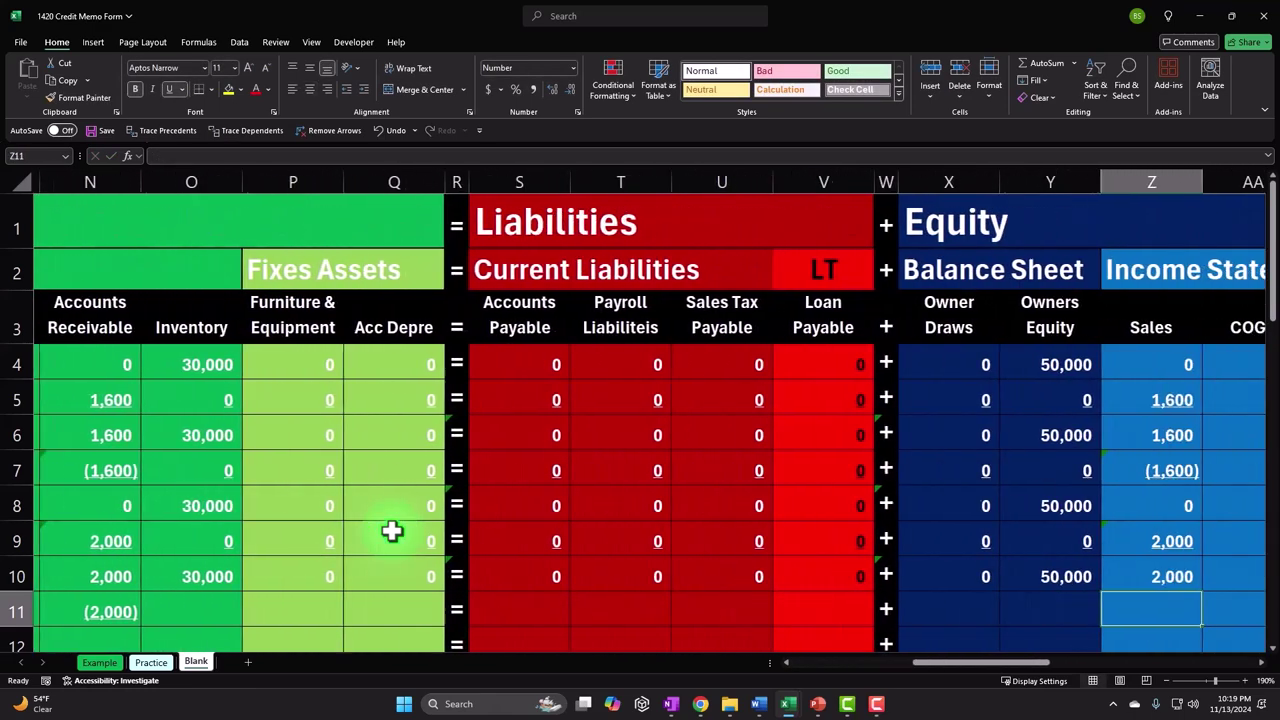
pyautogui.press('Tab')
pyautogui.press('Tab')
pyautogui.press('Left')
pyautogui.press('Left')
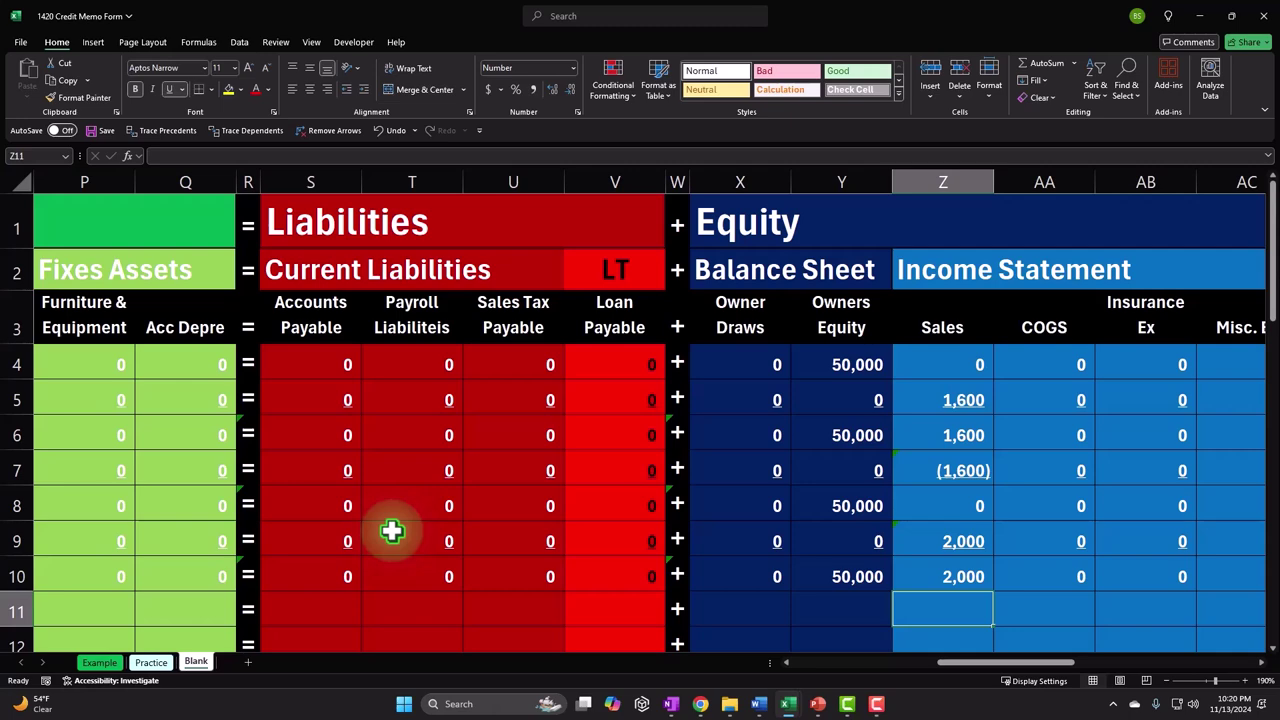
pyautogui.press('Left')
pyautogui.press('Left')
pyautogui.press('Left')
pyautogui.press('Left')
pyautogui.press('Left')
pyautogui.press('Left')
pyautogui.press('Left')
pyautogui.press('Left')
pyautogui.press('Left')
pyautogui.press('Left')
pyautogui.press('Left')
pyautogui.press('Left')
pyautogui.press('Left')
pyautogui.press('Left')
pyautogui.press('Left')
pyautogui.press('Left')
pyautogui.press('Left')
pyautogui.press('Left')
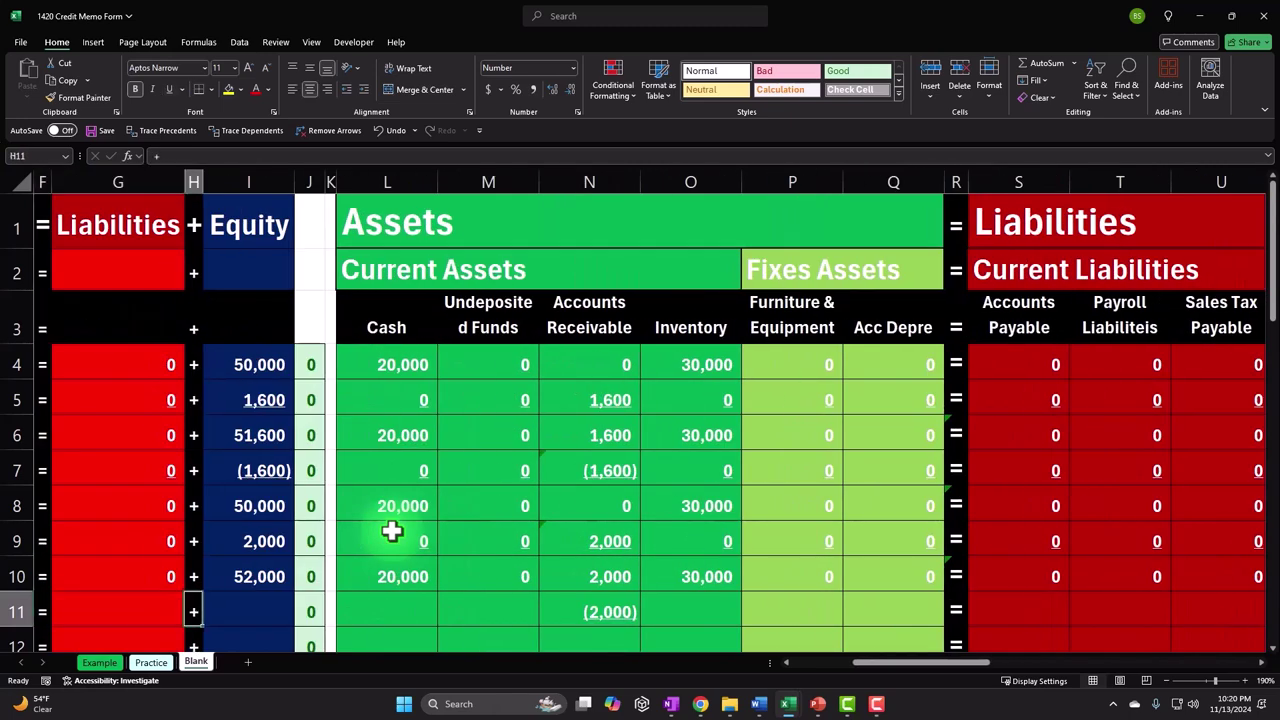
pyautogui.press('Right')
pyautogui.press('Right')
pyautogui.press('Right')
pyautogui.press('Right')
pyautogui.press('Right')
pyautogui.press('Right')
pyautogui.press('Up')
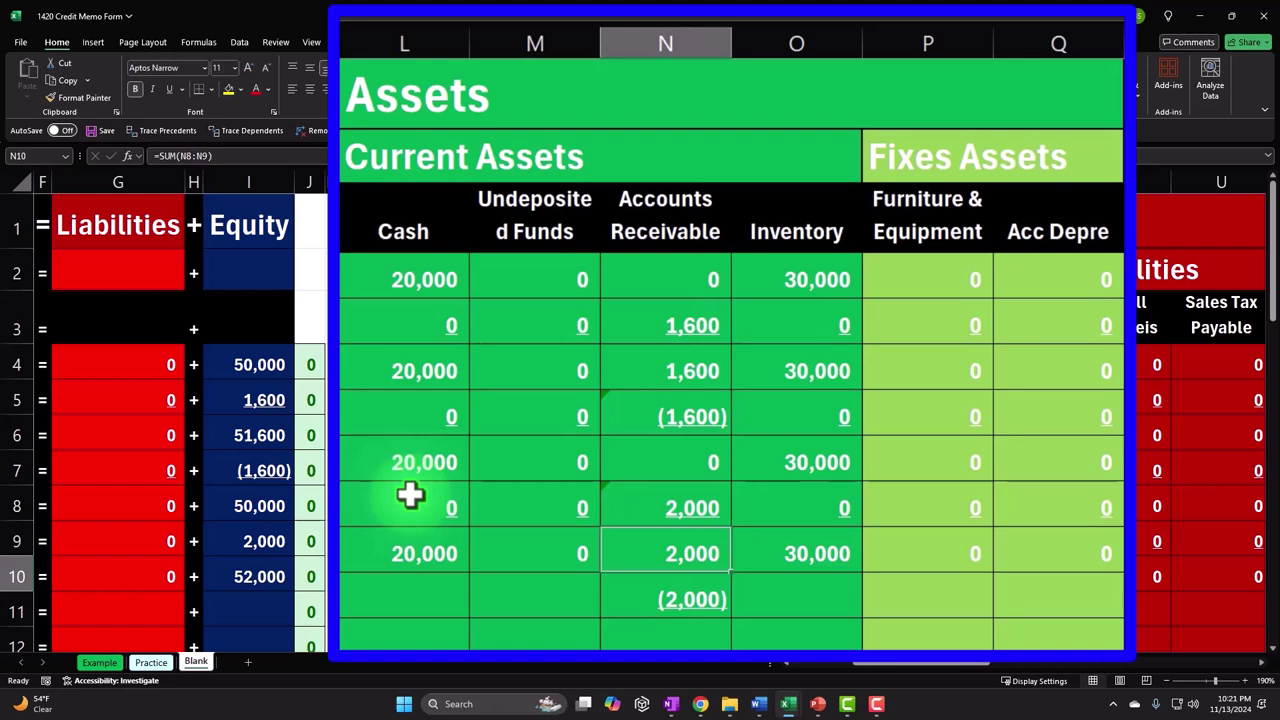
pyautogui.press('Down')
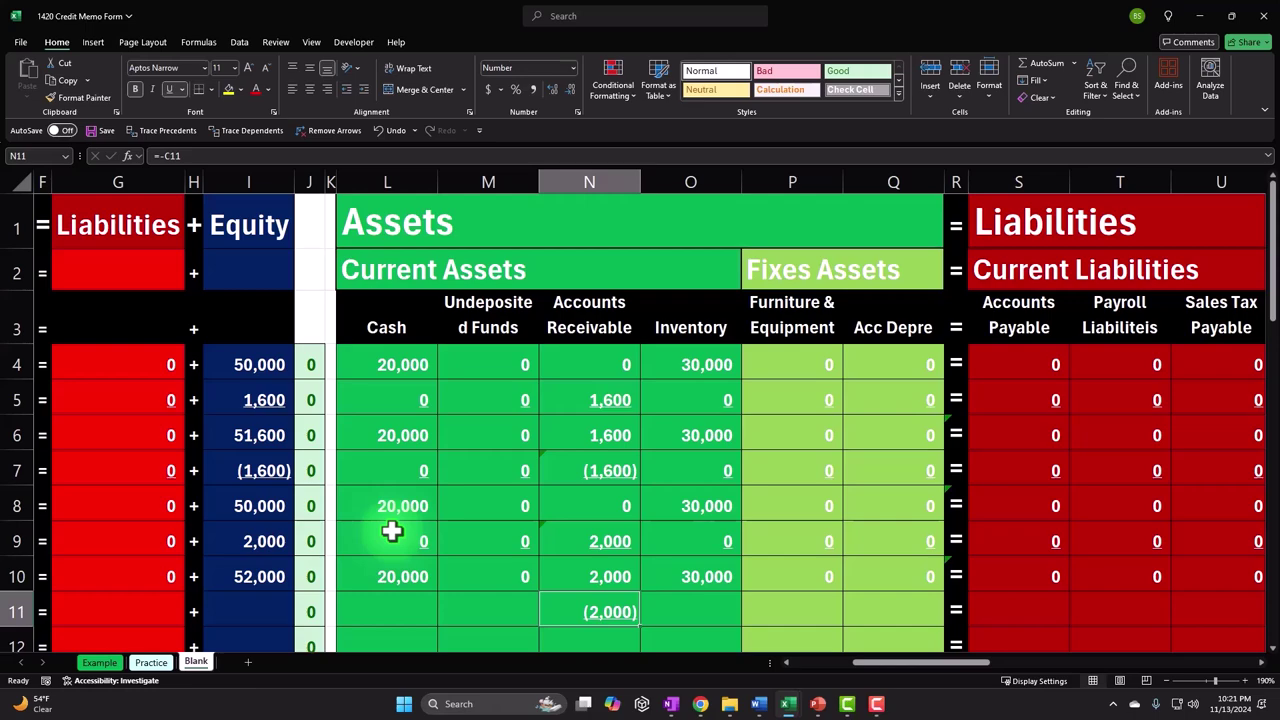
pyautogui.press('Right')
pyautogui.press('Right')
pyautogui.press('Right')
pyautogui.press('Right')
pyautogui.press('Right')
pyautogui.press('Right')
pyautogui.press('Right')
pyautogui.press('Right')
pyautogui.press('Right')
pyautogui.press('Right')
pyautogui.press('Right')
pyautogui.press('Right')
pyautogui.press('Right')
pyautogui.press('Right')
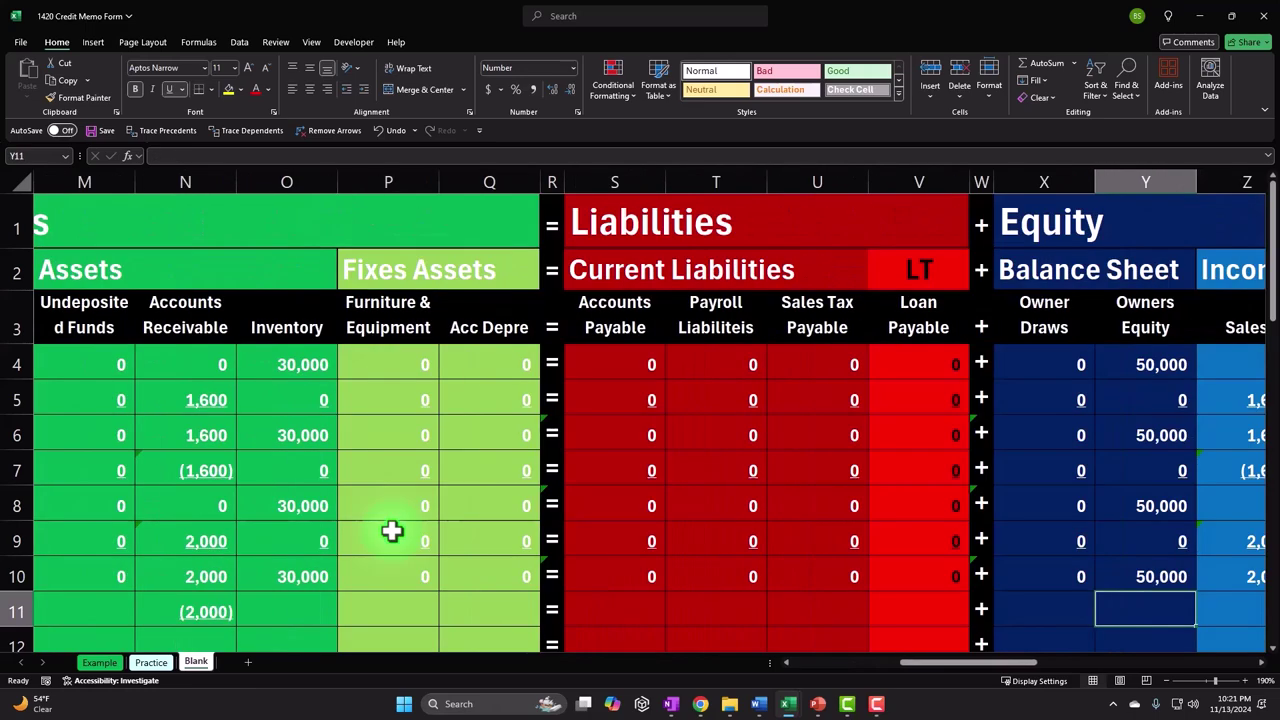
pyautogui.press('Right')
pyautogui.press('Right')
pyautogui.press('Right')
pyautogui.press('Right')
pyautogui.press('Right')
pyautogui.press('Right')
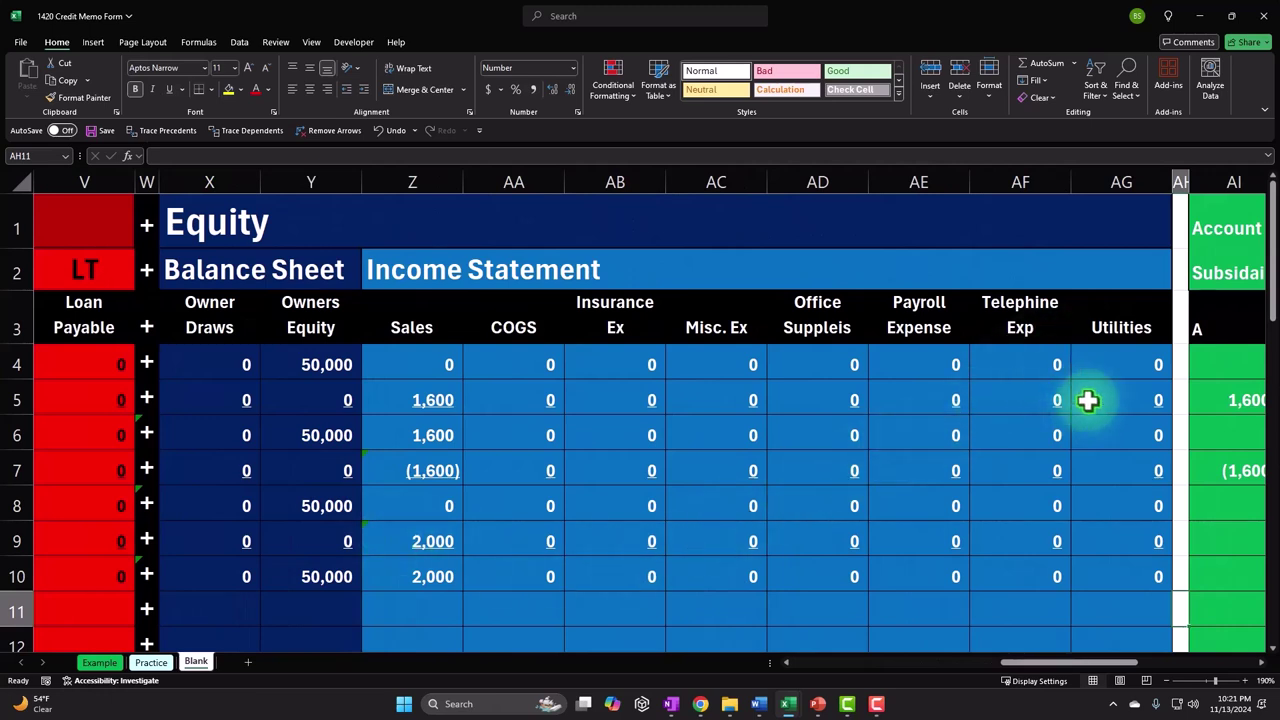
# Insert a blank column before the Utilities column
pyautogui.click(1111, 180)
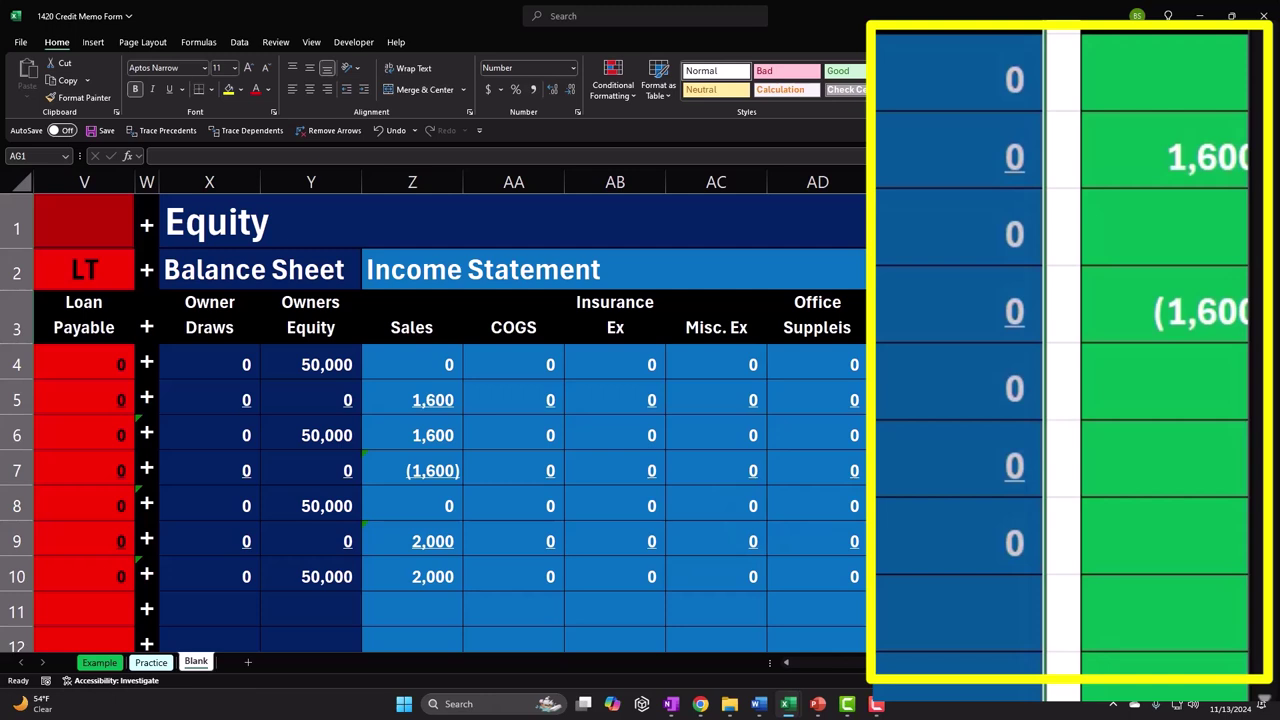
pyautogui.rightClick(884, 158)
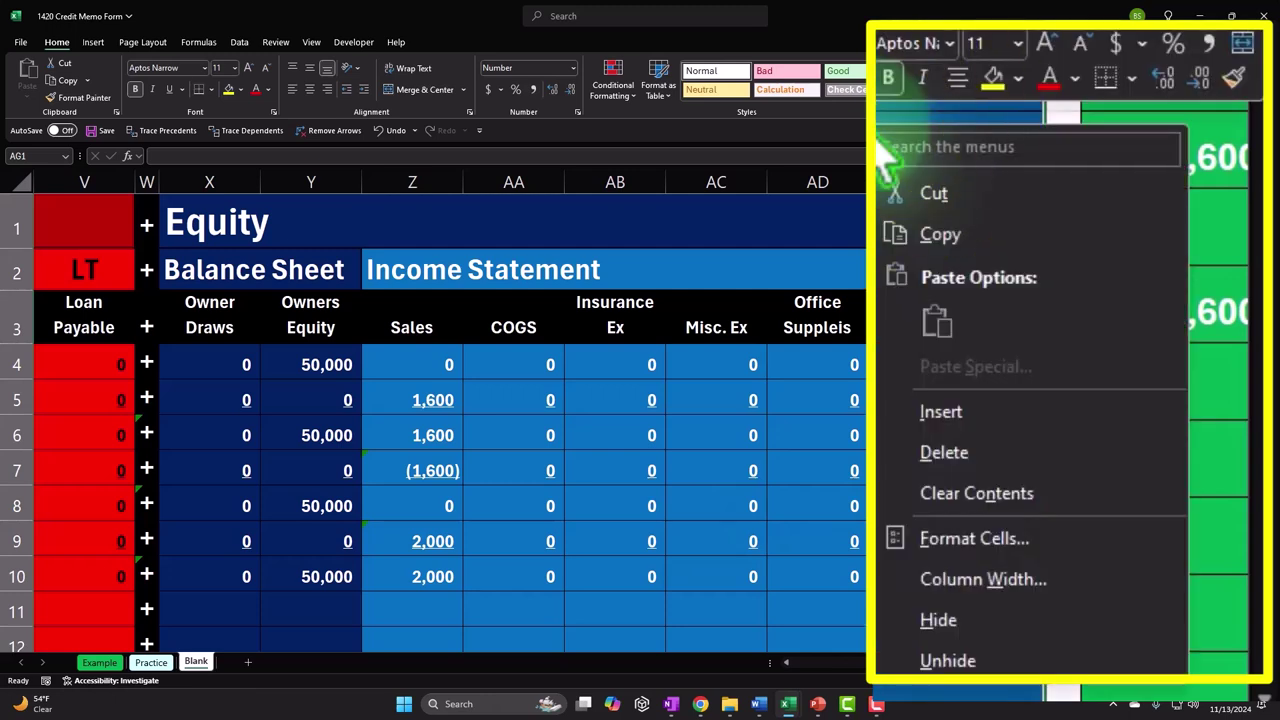
pyautogui.click(995, 448)
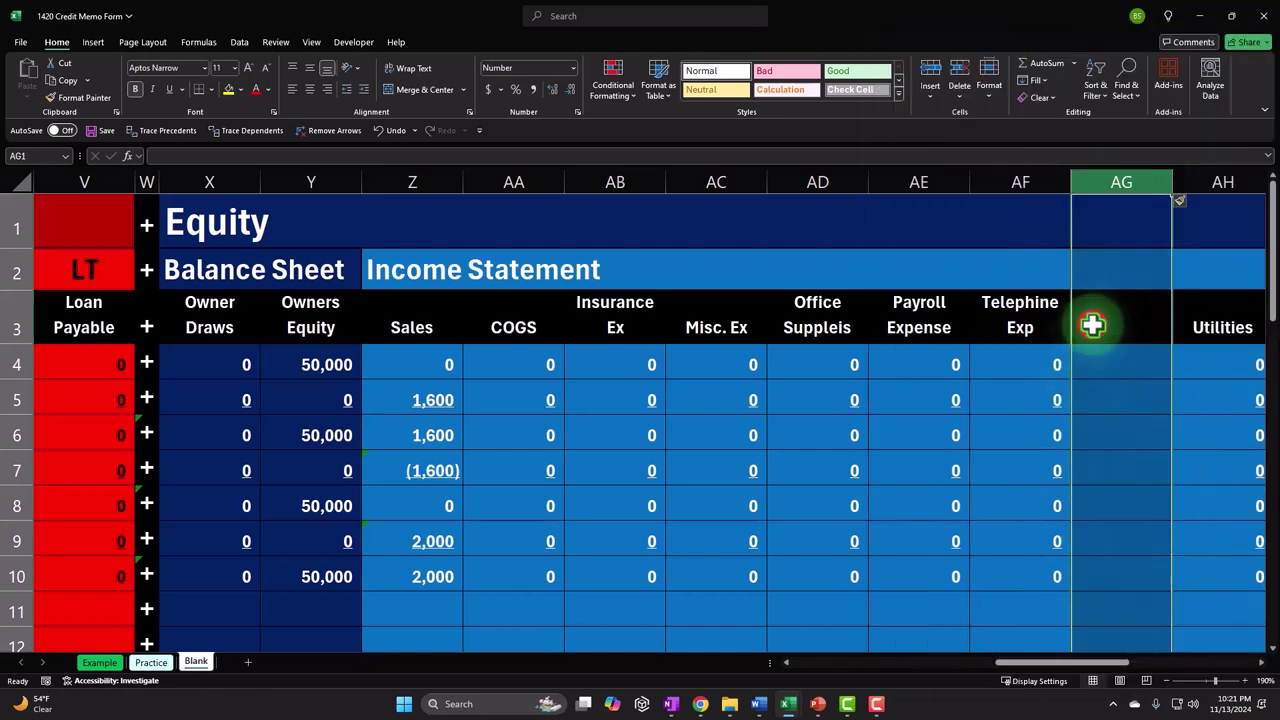
# Head the new column 'Bad Debt Exp.' and move down toward row 11
pyautogui.click(1091, 326)
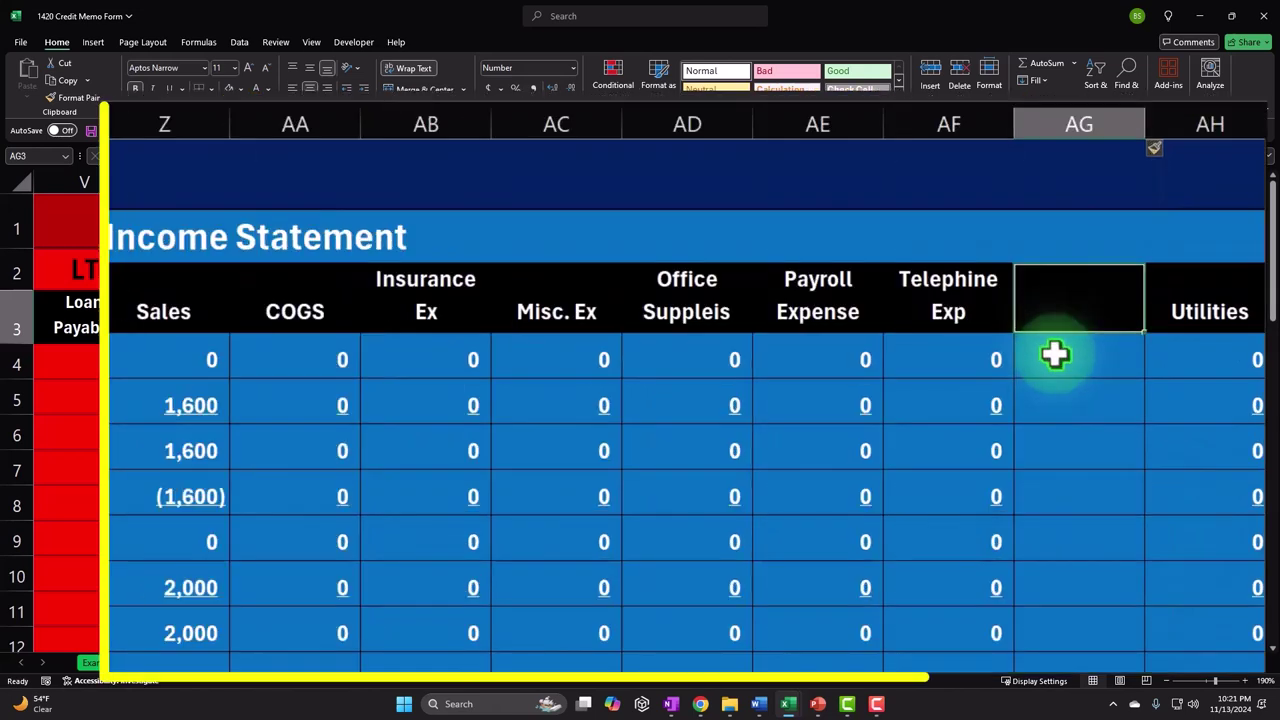
pyautogui.write('Bad Debt Exp')
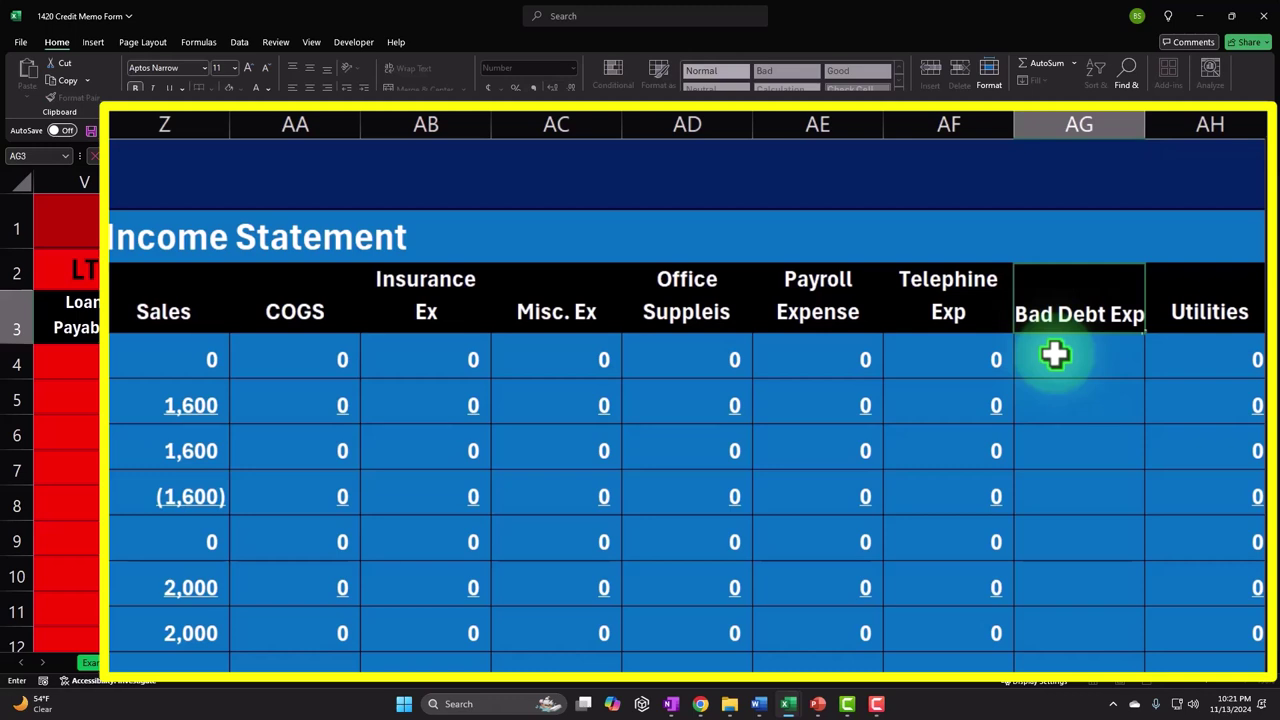
pyautogui.write('.')
pyautogui.press('Return')
pyautogui.press('Down')
pyautogui.press('Down')
pyautogui.press('Down')
pyautogui.press('Down')
pyautogui.press('Down')
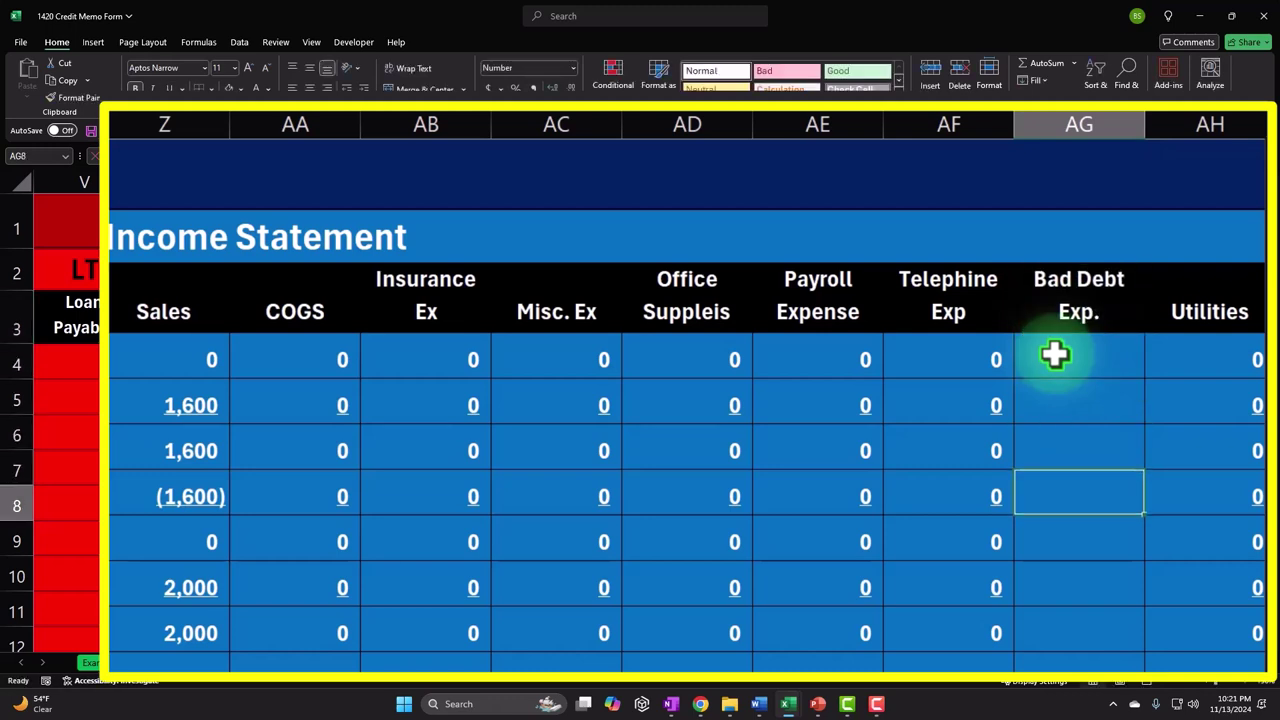
pyautogui.press('Down')
pyautogui.press('Down')
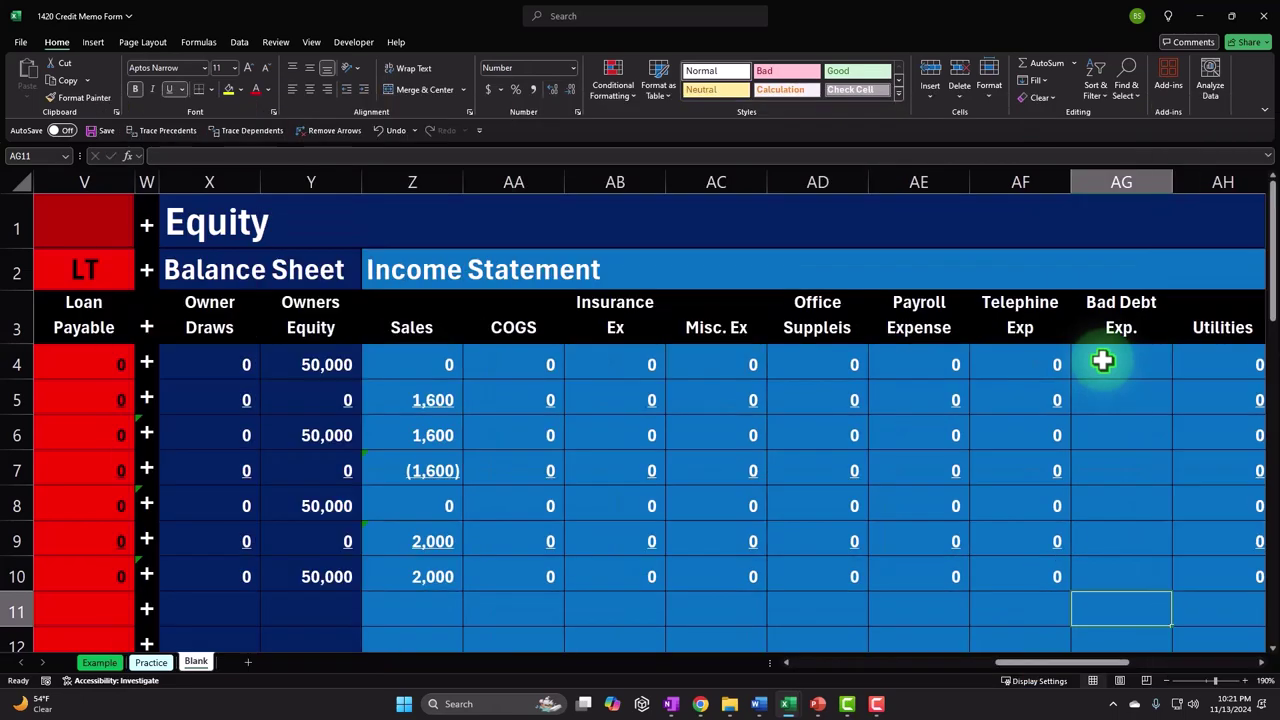
# Enter =-C11 in AG11 so Bad Debt Exp. shows (2,000), then compare with Sales
pyautogui.write('-J11')
pyautogui.press('Home')
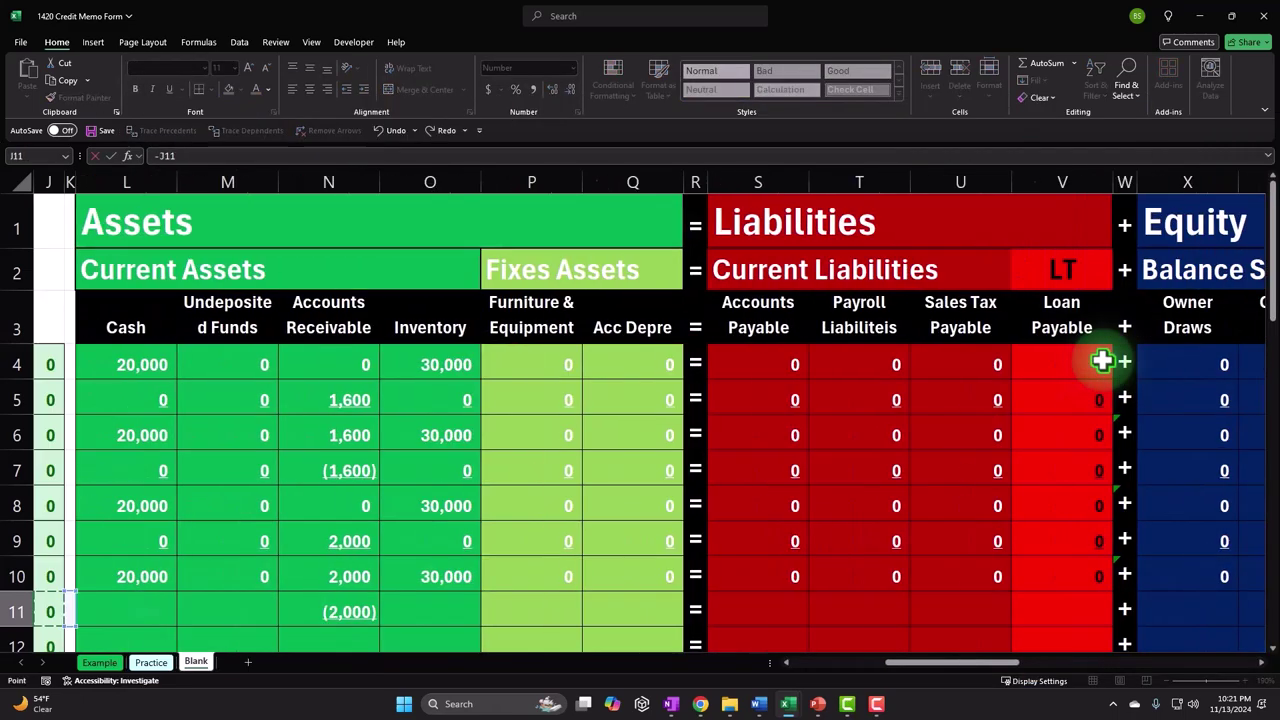
pyautogui.press('Return')
pyautogui.press('Right')
pyautogui.press('Right')
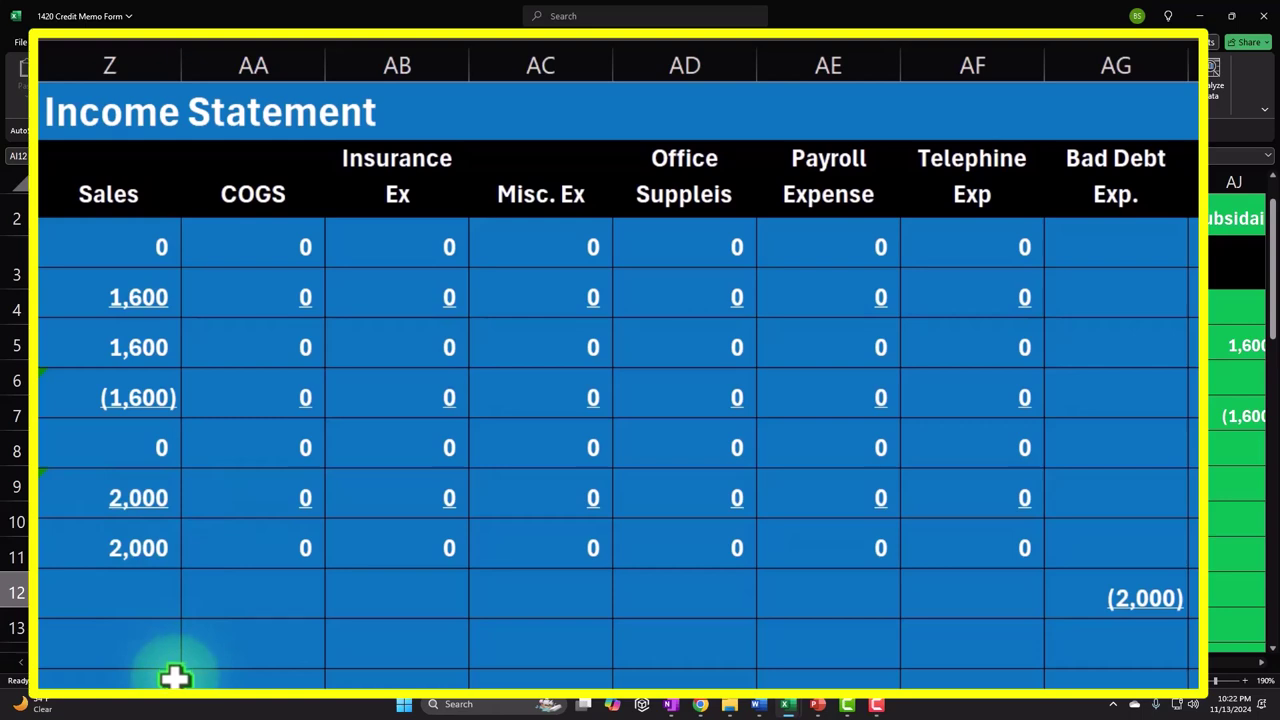
pyautogui.moveTo(120, 343); pyautogui.dragTo(126, 377)
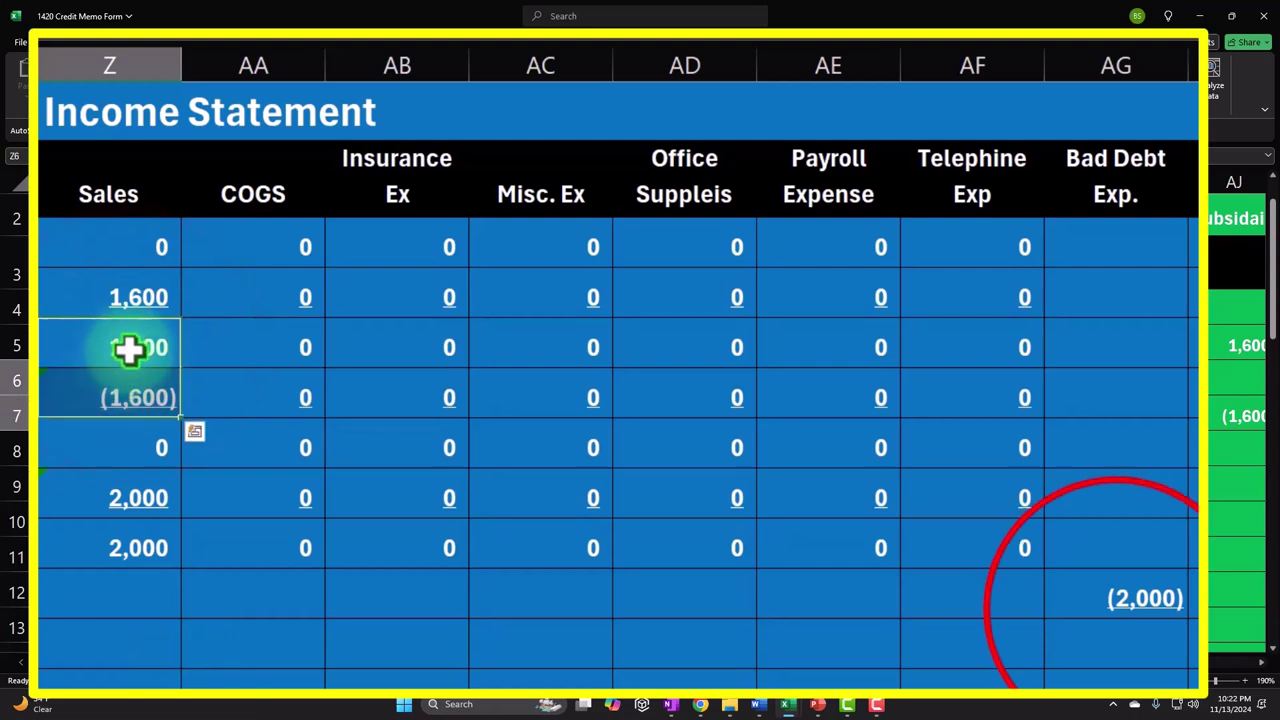
pyautogui.click(1116, 605)
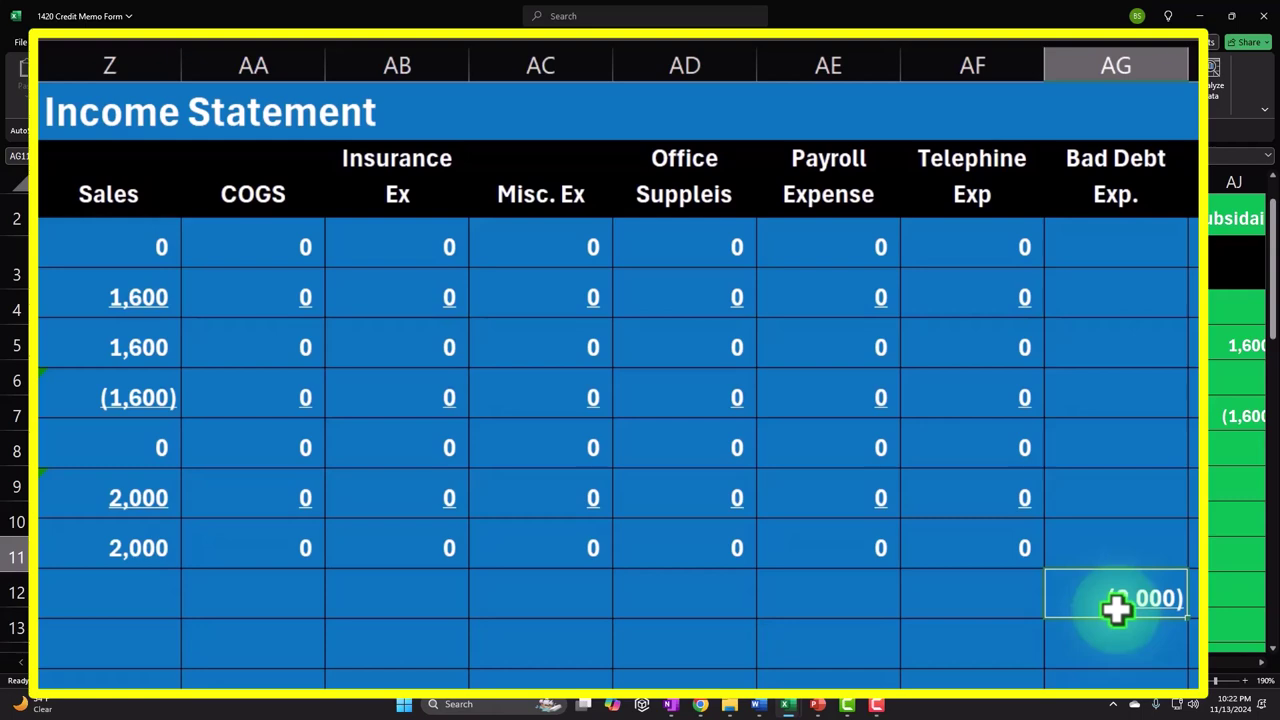
pyautogui.press('Return')
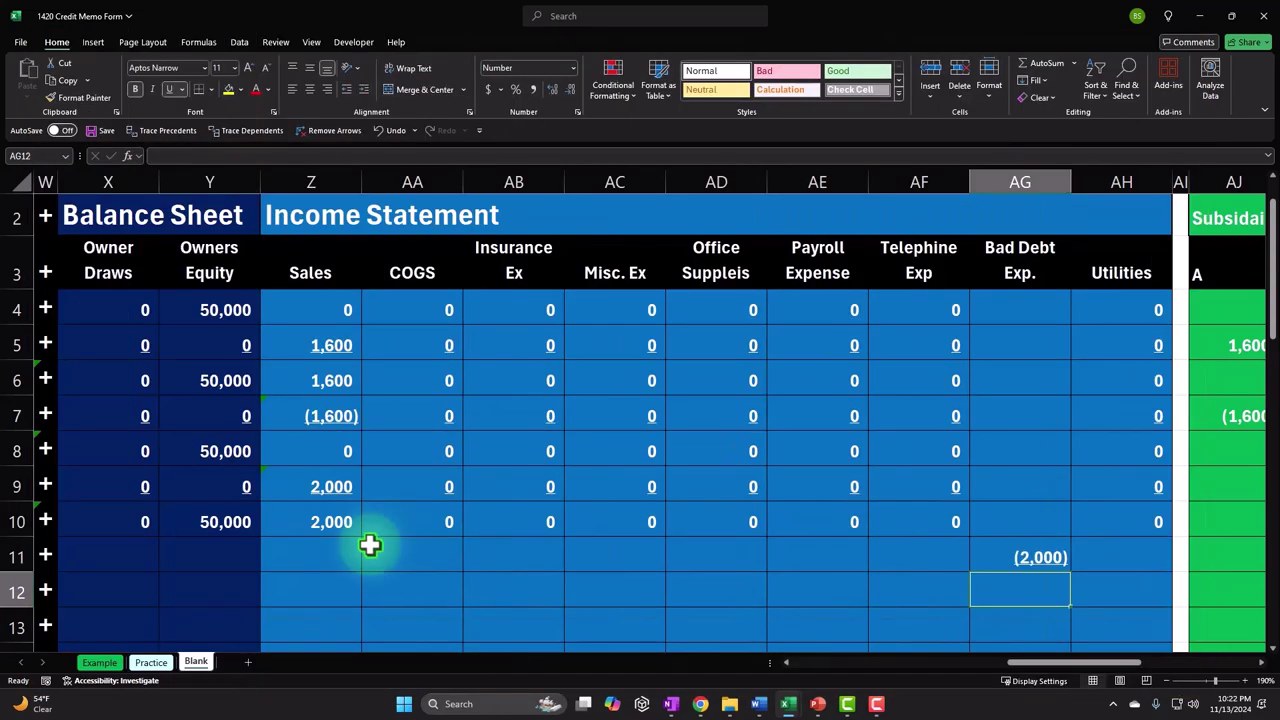
# Enter 0 in each unused asset and liability column of the 4/30 write-off row
pyautogui.press('Left')
pyautogui.press('Left')
pyautogui.press('Left')
pyautogui.press('Left')
pyautogui.press('Left')
pyautogui.press('Left')
pyautogui.press('Left')
pyautogui.press('Left')
pyautogui.press('Left')
pyautogui.press('Left')
pyautogui.press('Left')
pyautogui.press('Left')
pyautogui.press('Left')
pyautogui.press('Left')
pyautogui.press('Left')
pyautogui.press('Left')
pyautogui.press('Left')
pyautogui.press('Left')
pyautogui.press('Left')
pyautogui.press('Left')
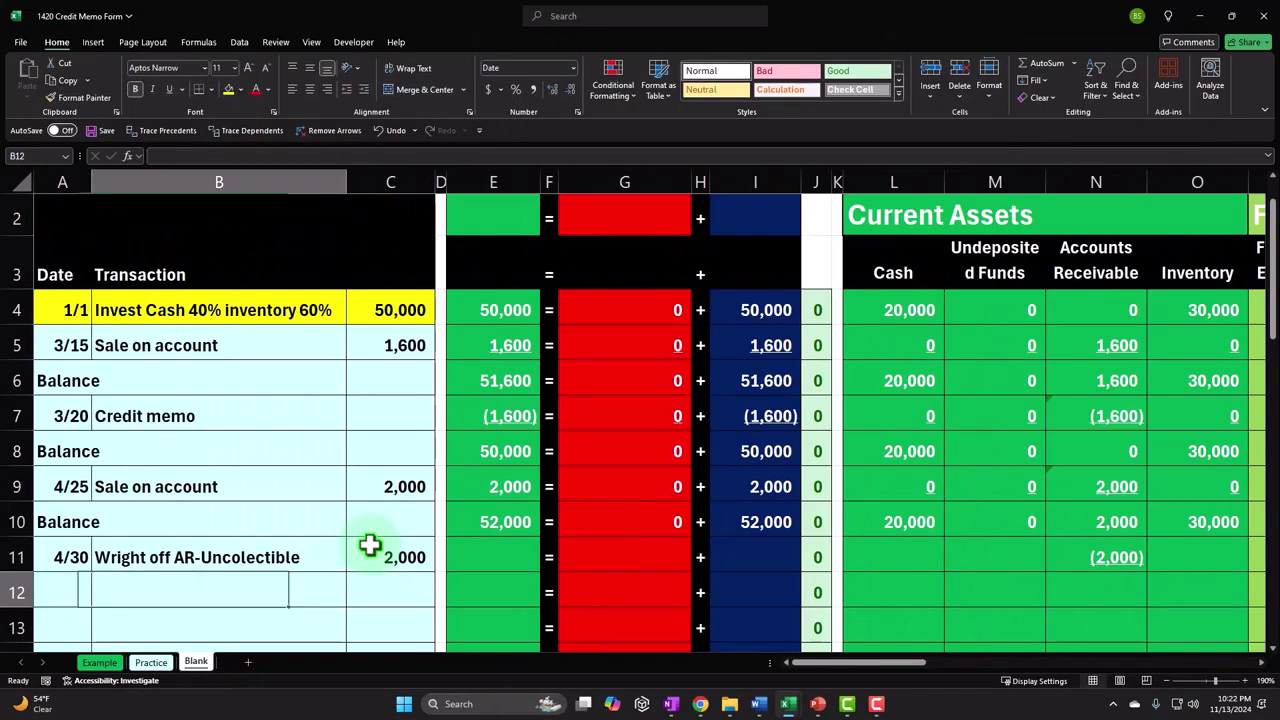
pyautogui.press('Right')
pyautogui.press('Right')
pyautogui.press('Right')
pyautogui.press('Right')
pyautogui.press('Right')
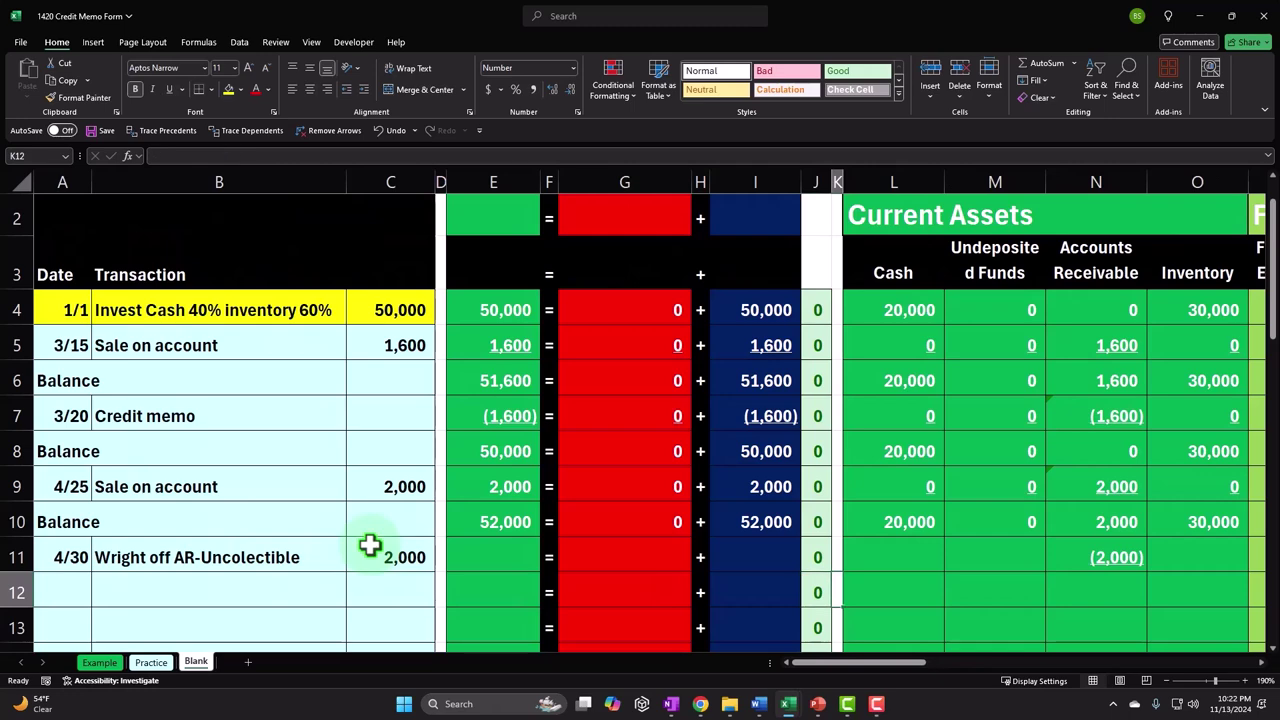
pyautogui.press('Right')
pyautogui.press('Up')
pyautogui.write('0')
pyautogui.press('Tab')
pyautogui.write('0')
pyautogui.press('Tab')
pyautogui.press('Tab')
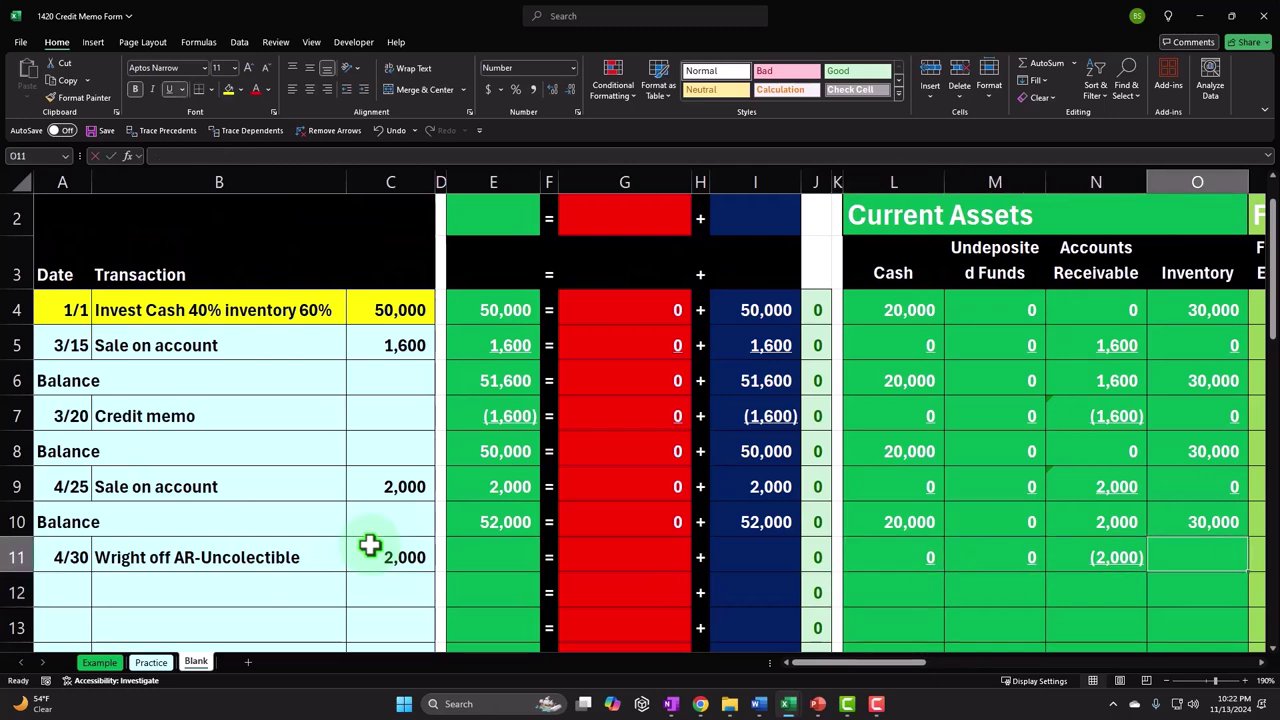
pyautogui.write('0')
pyautogui.press('Tab')
pyautogui.write('0')
pyautogui.press('Tab')
pyautogui.write('0')
pyautogui.press('Tab')
pyautogui.press('Tab')
pyautogui.write('0')
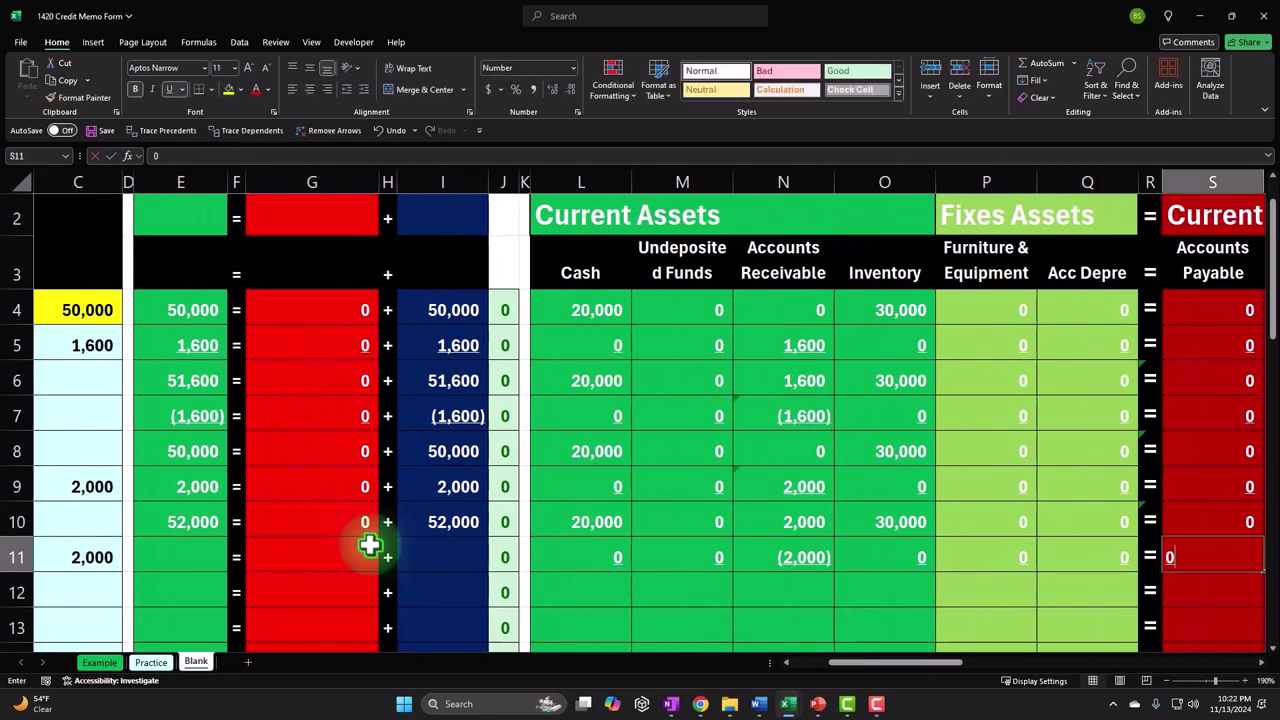
pyautogui.press('Tab')
pyautogui.write('0')
pyautogui.press('Tab')
pyautogui.write('0')
pyautogui.press('Tab')
pyautogui.write('0')
pyautogui.press('Tab')
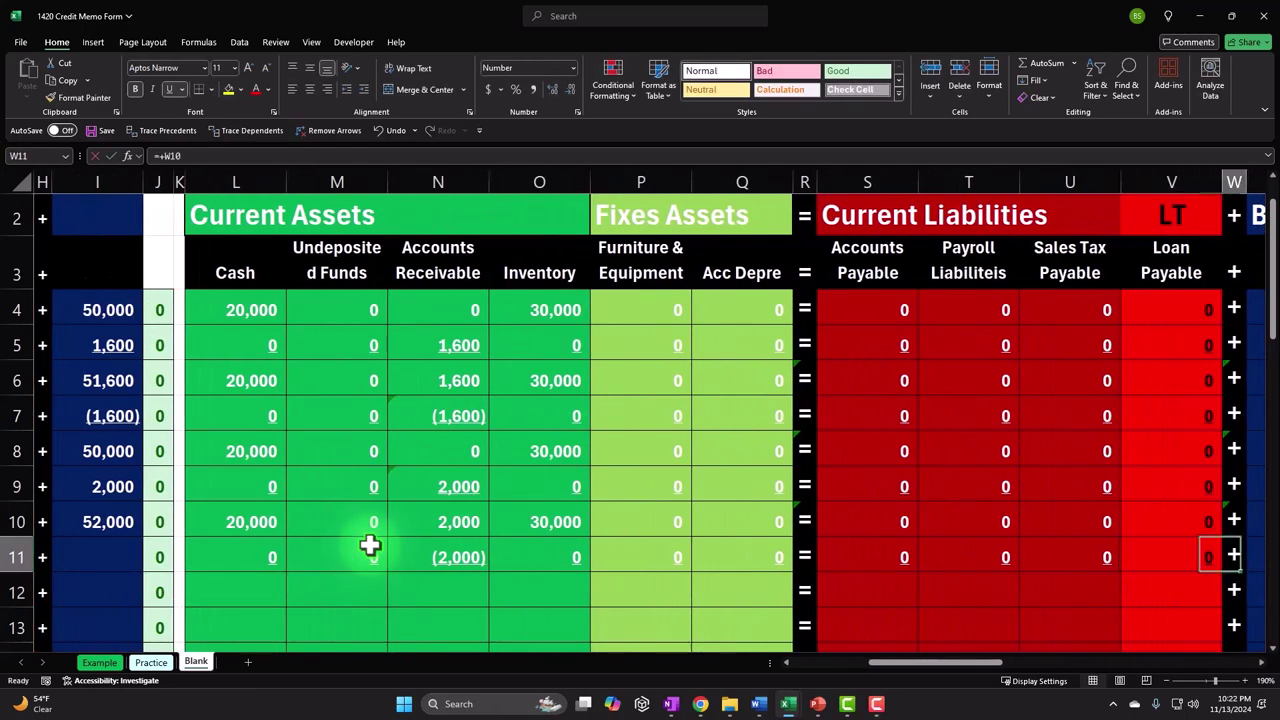
pyautogui.press('Tab')
pyautogui.write('0')
# Enter 0 in the equity and income-statement columns, skipping Bad Debt Exp
pyautogui.press('Tab')
pyautogui.write('0')
pyautogui.press('Tab')
pyautogui.write('0')
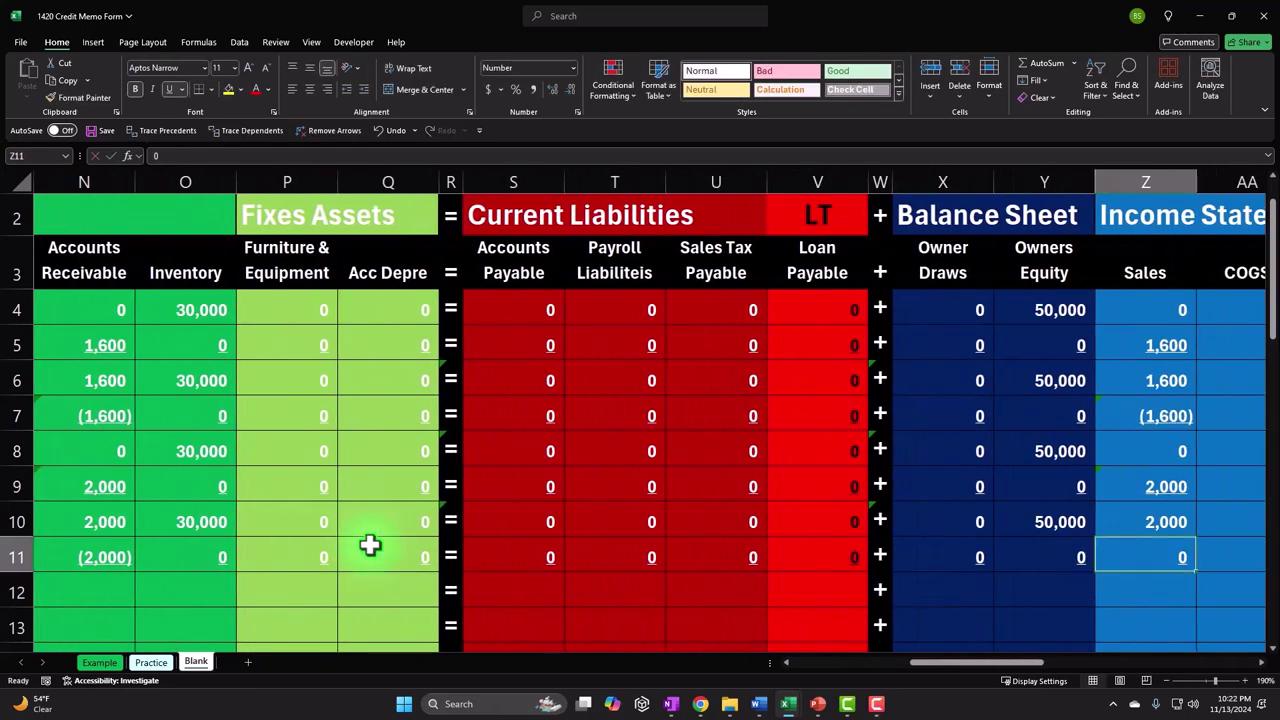
pyautogui.press('Tab')
pyautogui.write('0')
pyautogui.press('Tab')
pyautogui.write('0')
pyautogui.press('Tab')
pyautogui.write('0')
pyautogui.press('Tab')
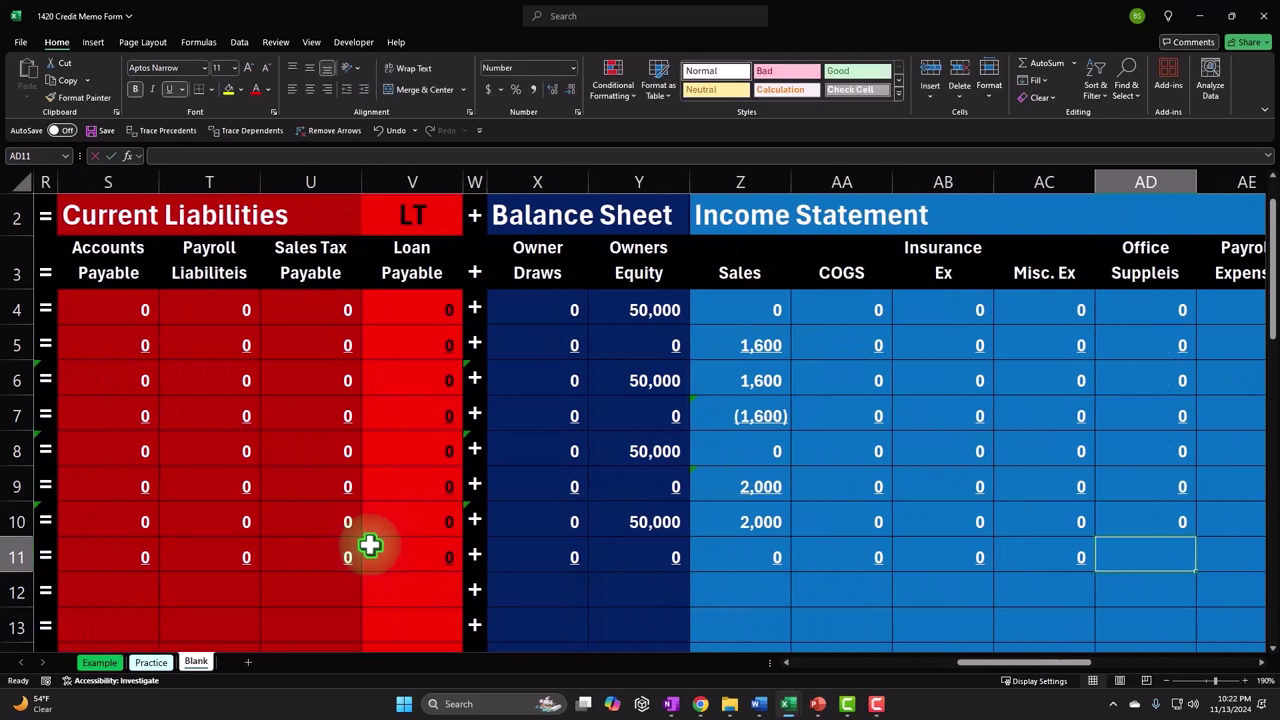
pyautogui.write('0')
pyautogui.press('Tab')
pyautogui.write('0')
pyautogui.press('Tab')
pyautogui.write('0')
pyautogui.press('Tab')
pyautogui.press('Tab')
pyautogui.write('0')
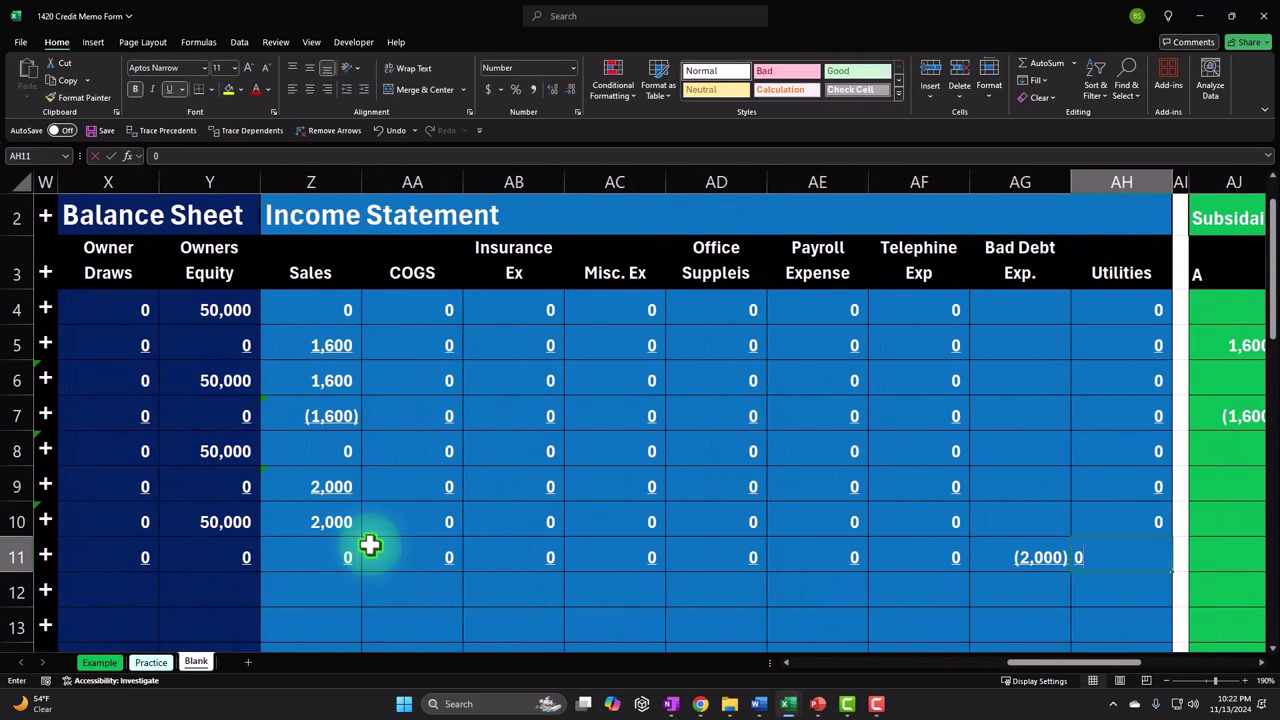
pyautogui.press('Tab')
pyautogui.press('Tab')
pyautogui.press('Tab')
pyautogui.press('Tab')
pyautogui.press('Tab')
pyautogui.press('Tab')
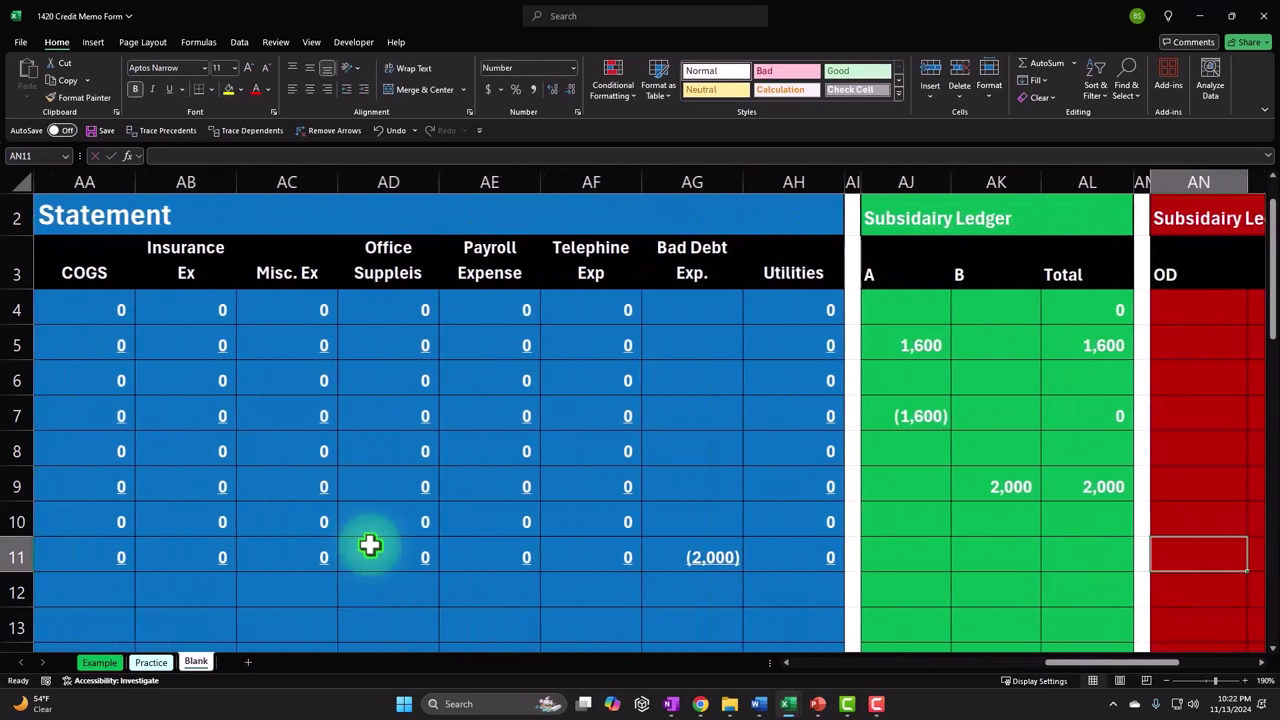
# Enter =-C11 in AK11 to post the (2,000) write-off to customer B
pyautogui.hotkey('shift', 'Tab')
pyautogui.hotkey('shift', 'Tab')
pyautogui.hotkey('shift', 'Tab')
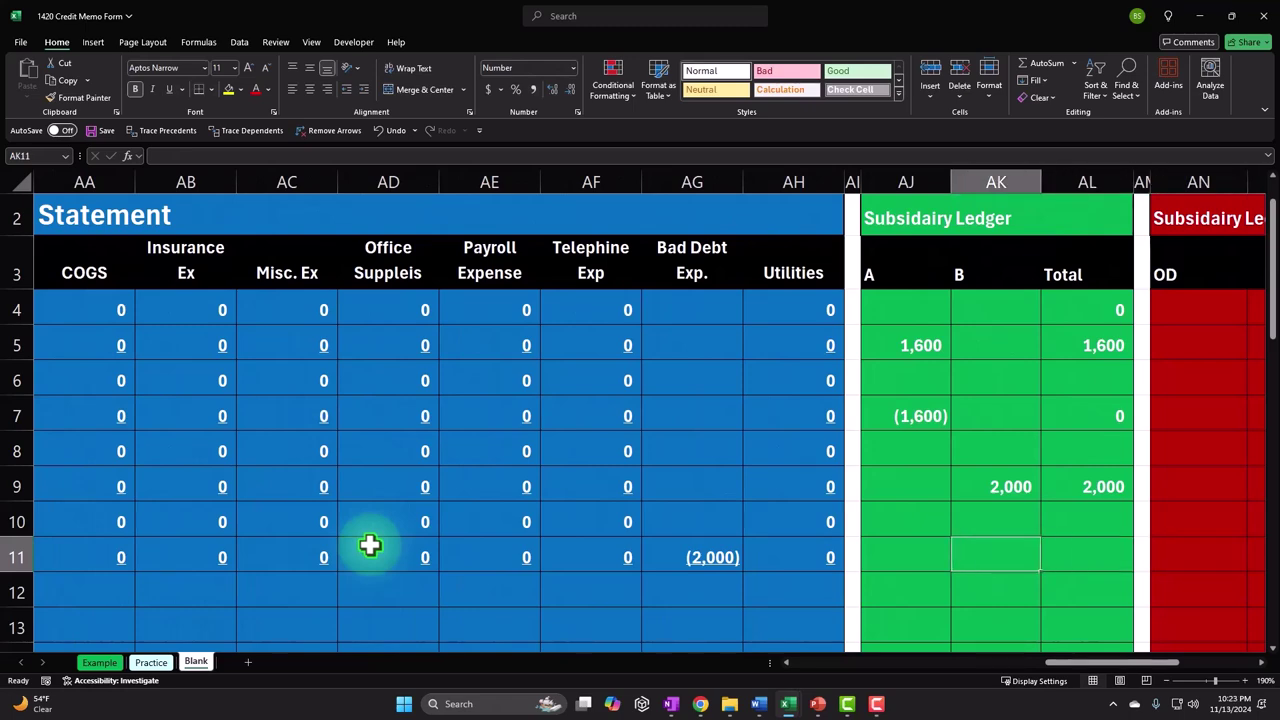
pyautogui.write('-')
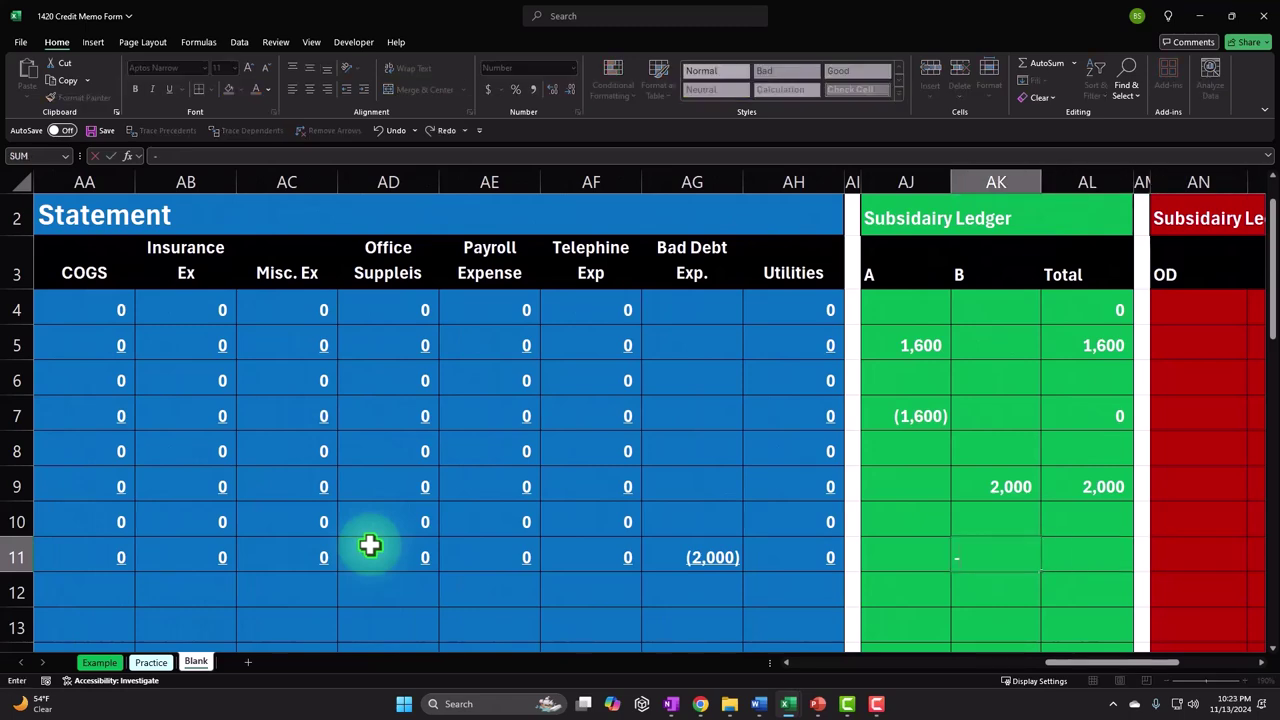
pyautogui.press('Left')
pyautogui.press('Left')
pyautogui.press('Left')
pyautogui.press('Left')
pyautogui.press('Left')
pyautogui.press('Left')
pyautogui.press('Left')
pyautogui.press('Left')
pyautogui.press('Left')
pyautogui.press('Left')
pyautogui.press('Left')
pyautogui.press('Left')
pyautogui.press('Left')
pyautogui.press('Left')
pyautogui.press('Left')
pyautogui.press('Left')
pyautogui.press('Left')
pyautogui.press('Left')
pyautogui.press('Left')
pyautogui.press('Left')
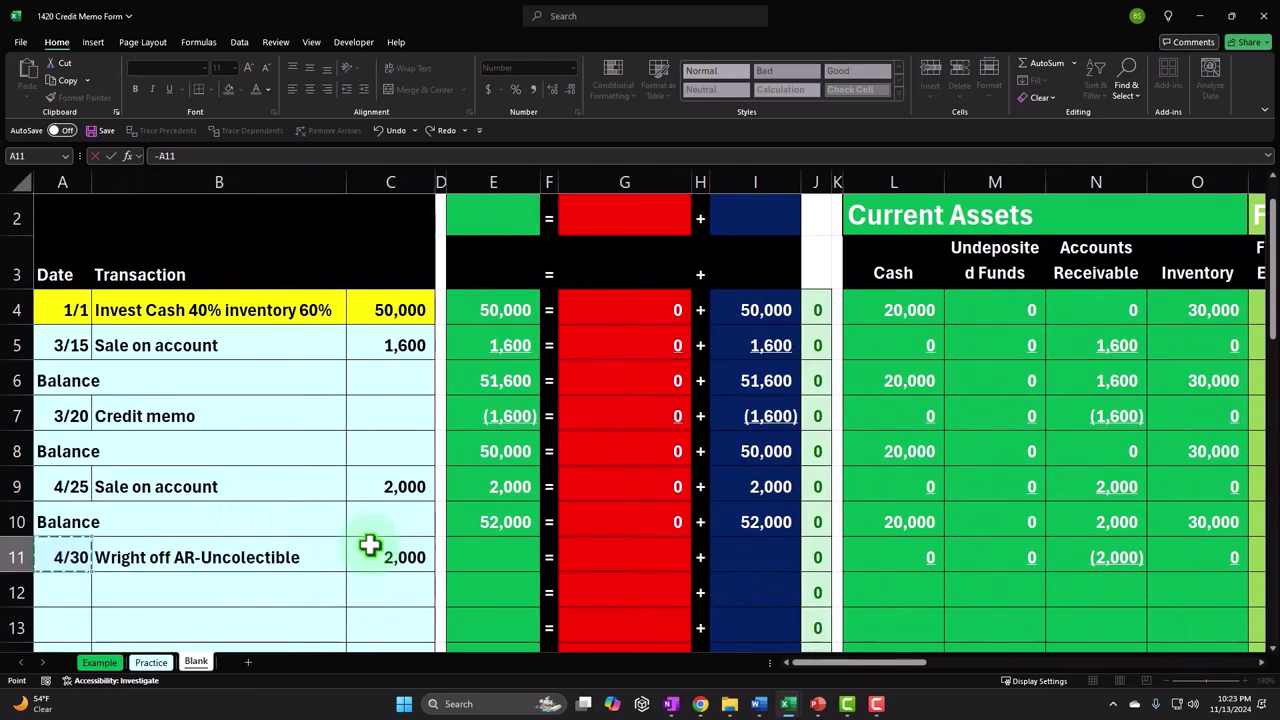
pyautogui.press('Return')
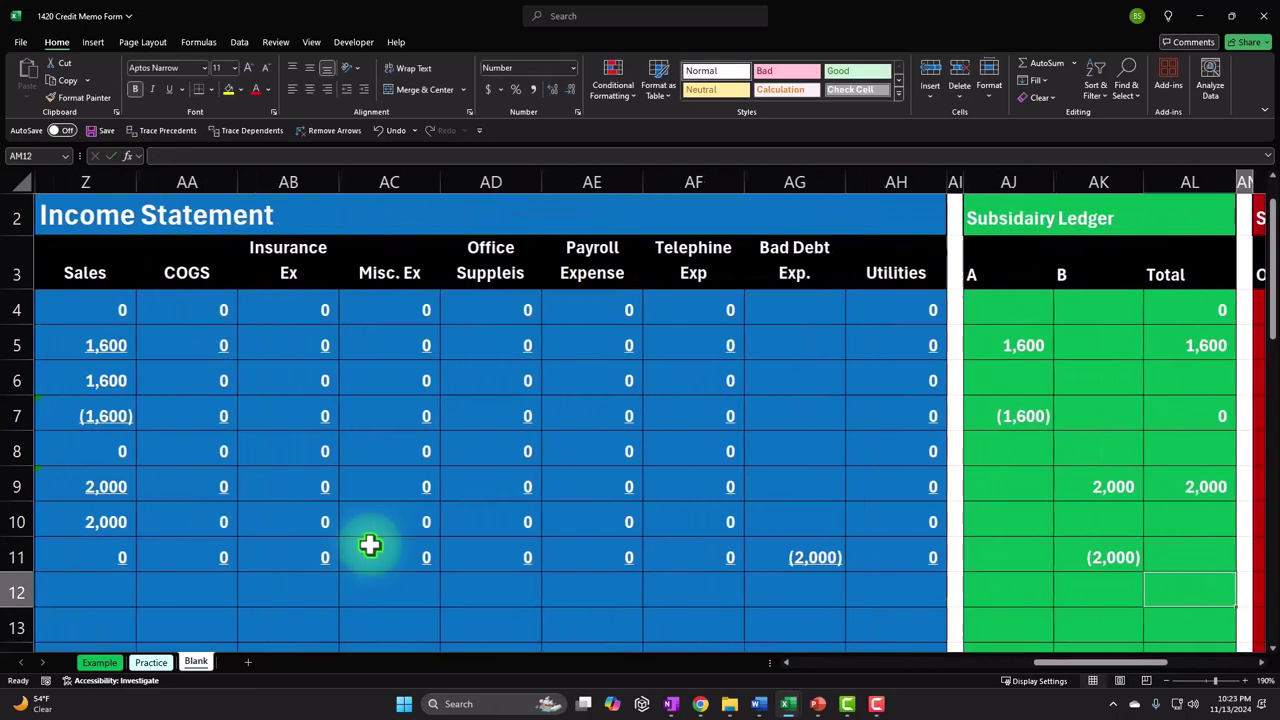
# Enter =AL9+SUM(AJ11:AK11) in AL11 for the running ledger total of 0
pyautogui.press('Left')
pyautogui.press('Up')
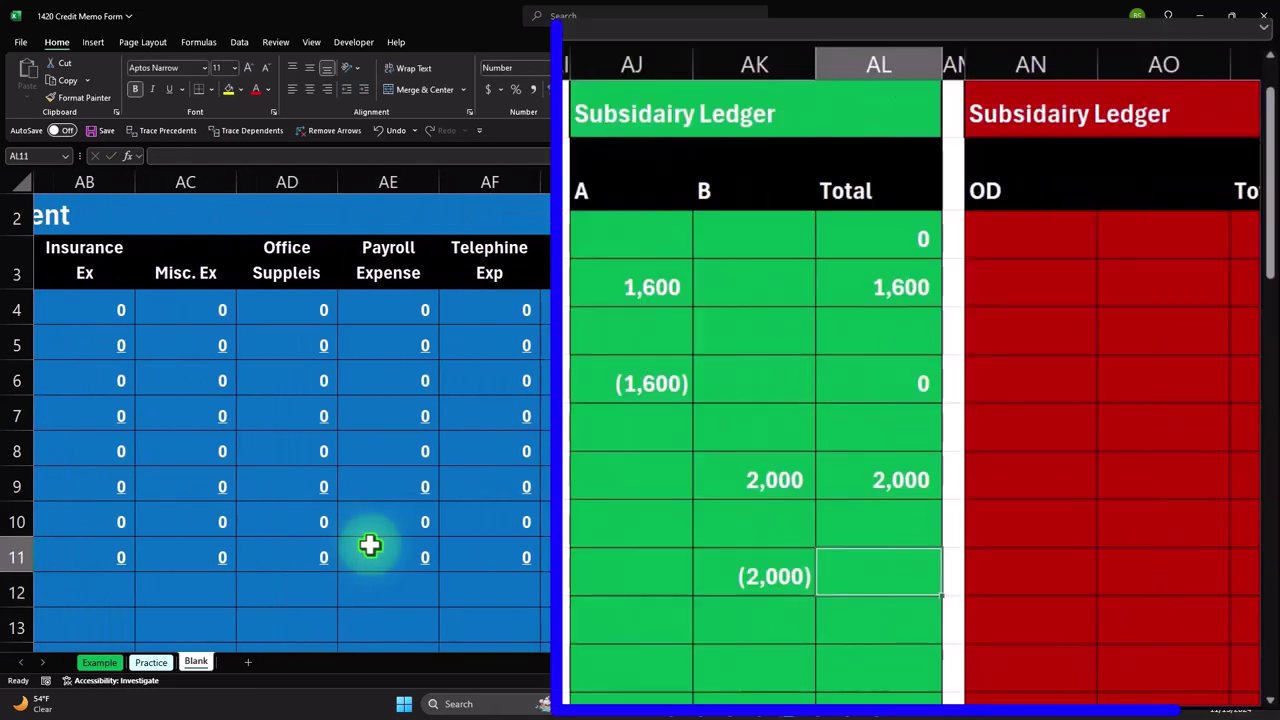
pyautogui.write('=AL9')
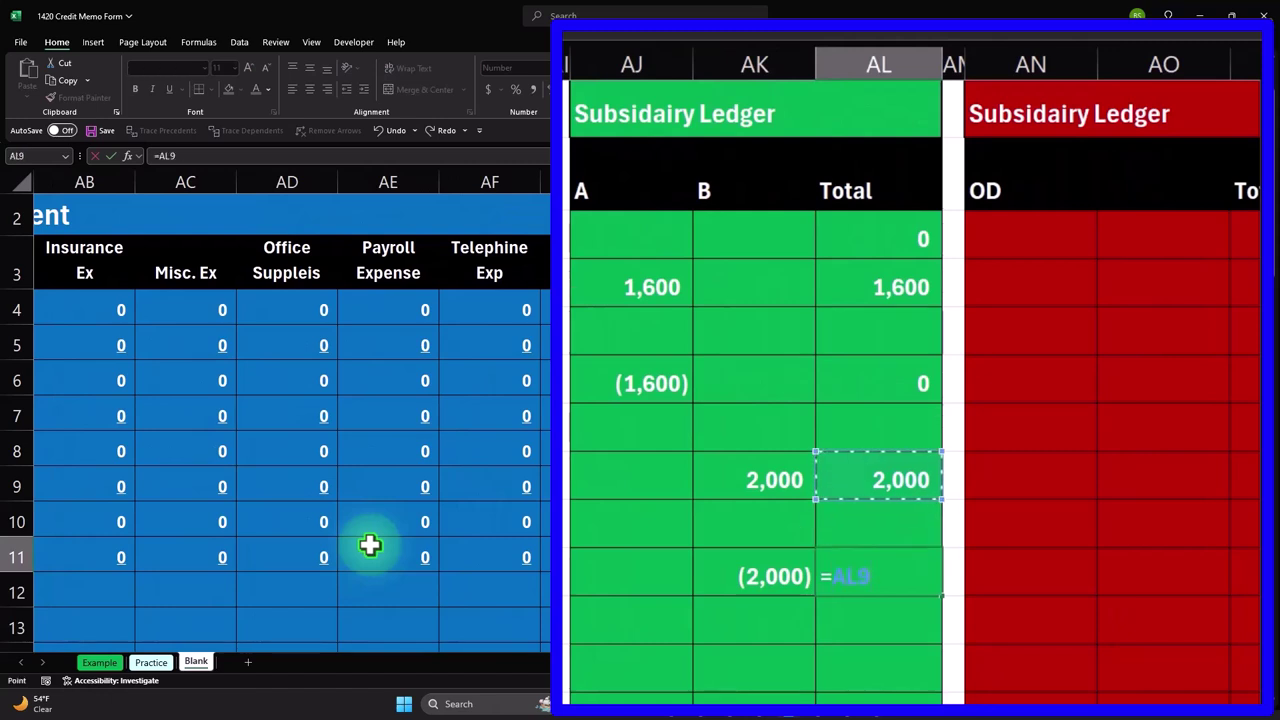
pyautogui.write('+sum(')
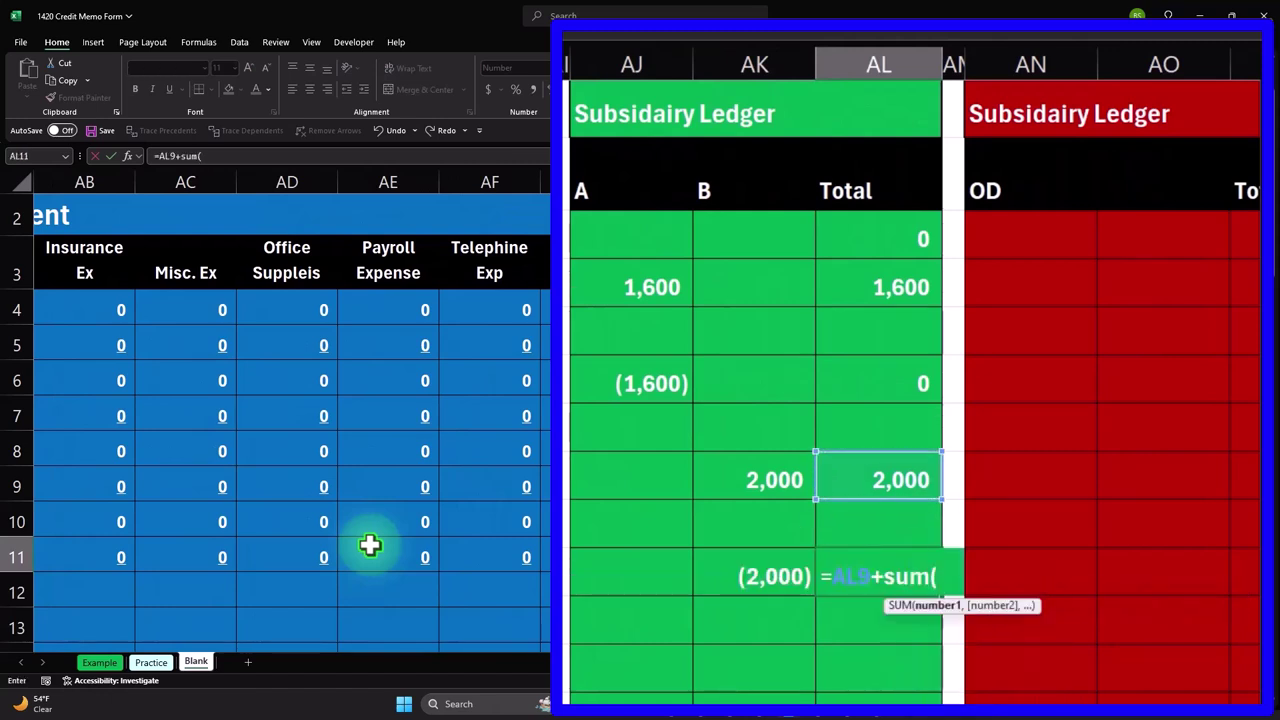
pyautogui.press('Left')
pyautogui.hotkey('shift', 'Left')
pyautogui.press('Return')
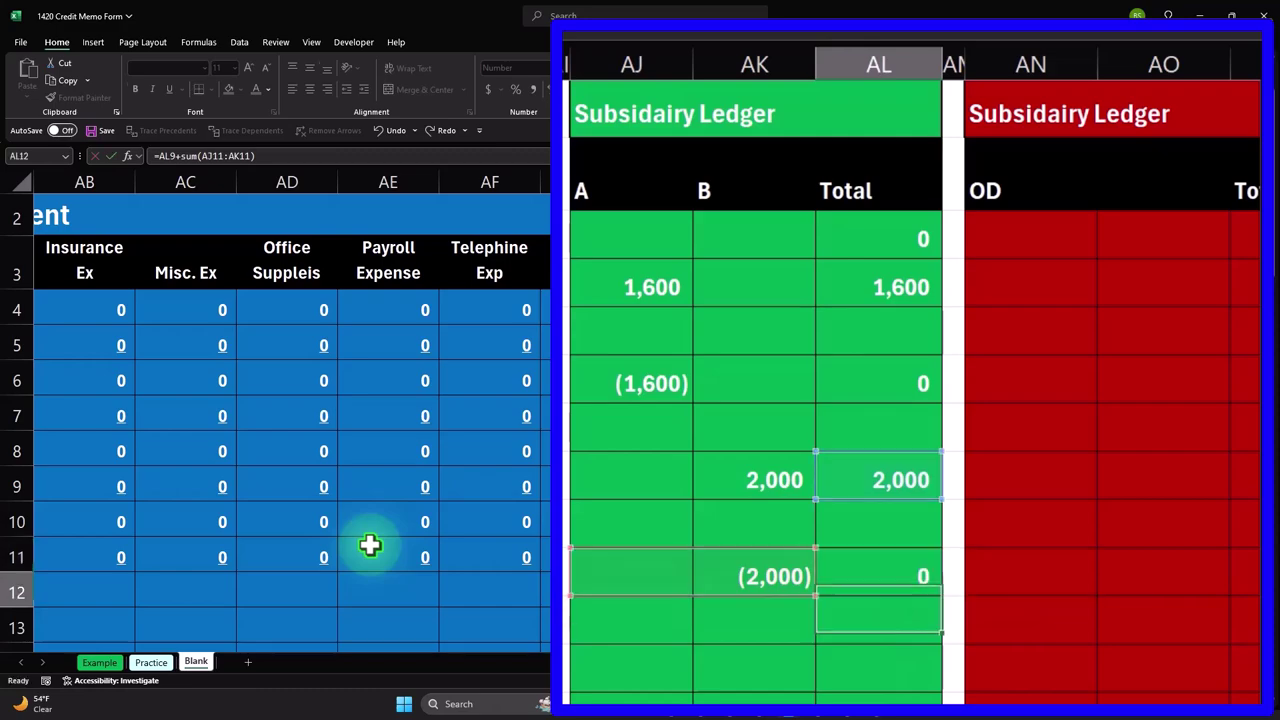
pyautogui.press('Up')
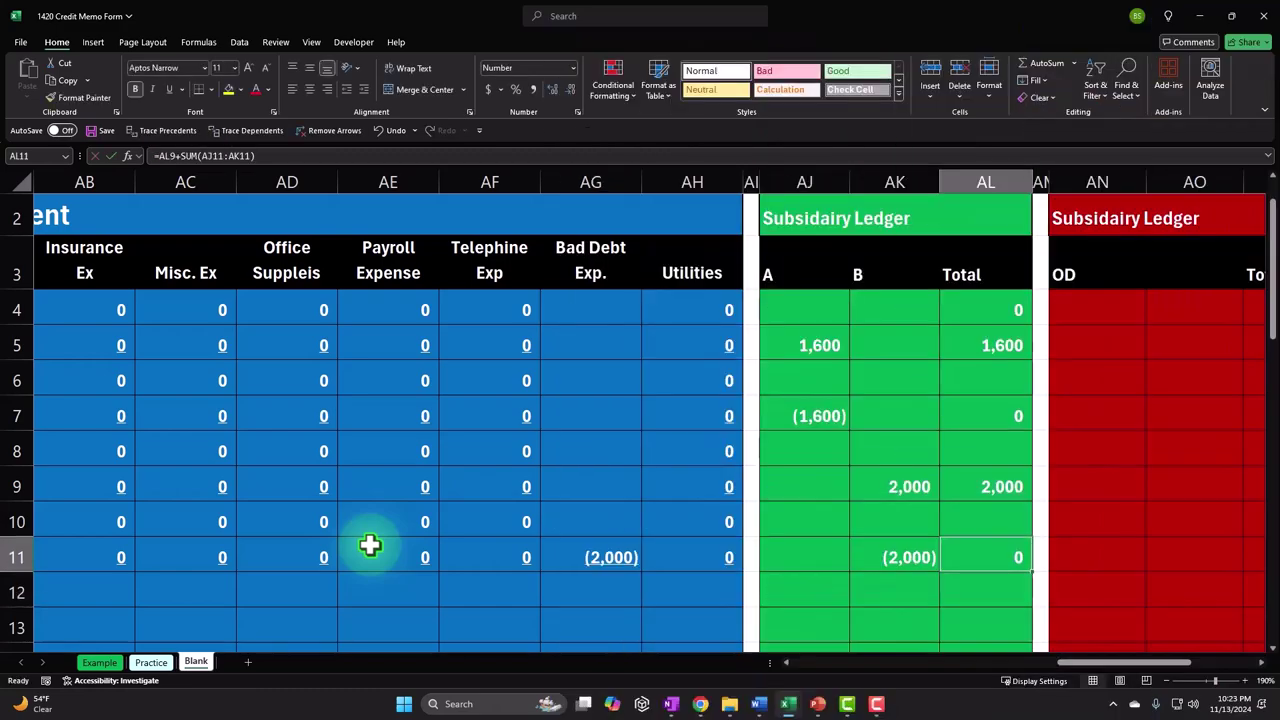
pyautogui.press('Left')
pyautogui.press('Left')
pyautogui.press('Left')
pyautogui.press('Left')
pyautogui.press('Left')
pyautogui.press('Left')
pyautogui.press('Left')
pyautogui.press('Left')
pyautogui.press('Left')
pyautogui.press('Left')
pyautogui.press('Left')
pyautogui.press('Left')
pyautogui.press('Left')
pyautogui.press('Left')
pyautogui.press('Left')
pyautogui.press('Left')
pyautogui.press('Left')
pyautogui.press('Left')
pyautogui.press('Left')
pyautogui.press('Left')
pyautogui.press('Left')
pyautogui.press('Left')
pyautogui.press('Left')
pyautogui.press('Left')
pyautogui.press('Left')
pyautogui.press('Left')
pyautogui.press('Left')
pyautogui.press('Left')
pyautogui.press('Left')
pyautogui.press('Left')
pyautogui.press('Left')
pyautogui.press('Left')
pyautogui.press('Left')
pyautogui.press('Left')
pyautogui.press('Left')
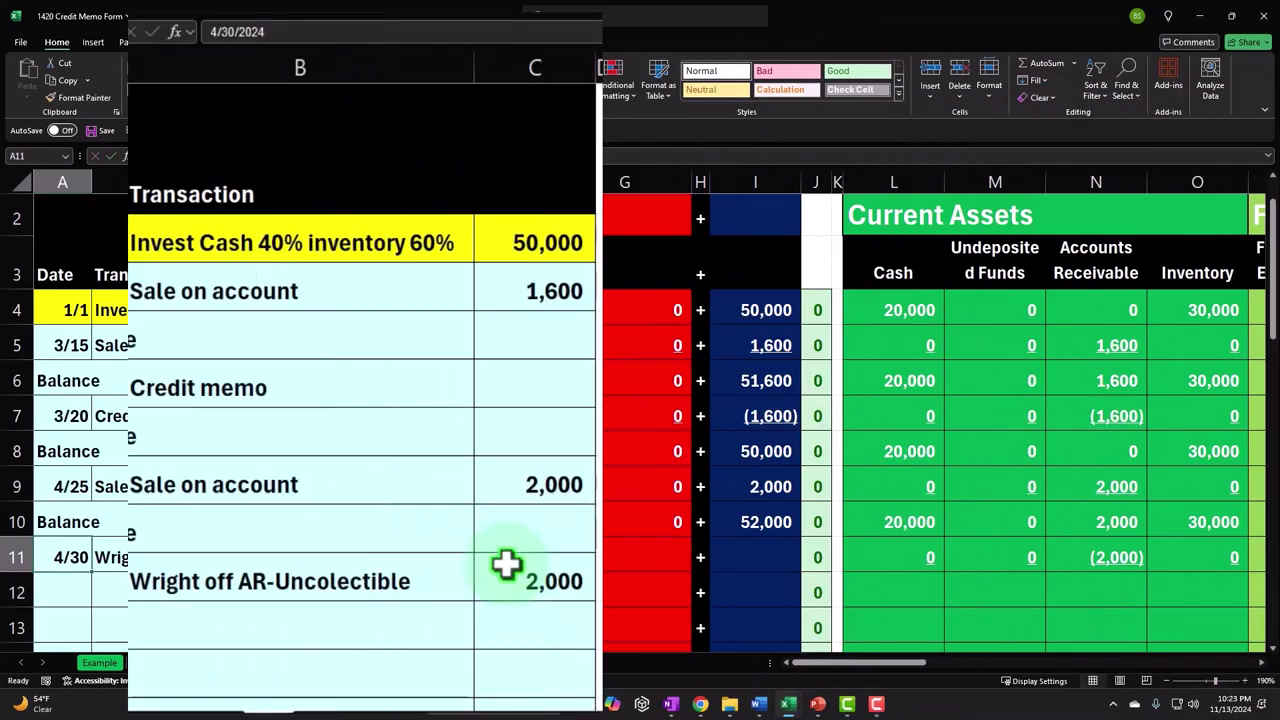
pyautogui.press('Down')
# Label row 12 Balance with =A10 and enter =SUM(L10:L11) for the Cash balance
pyautogui.write('=')
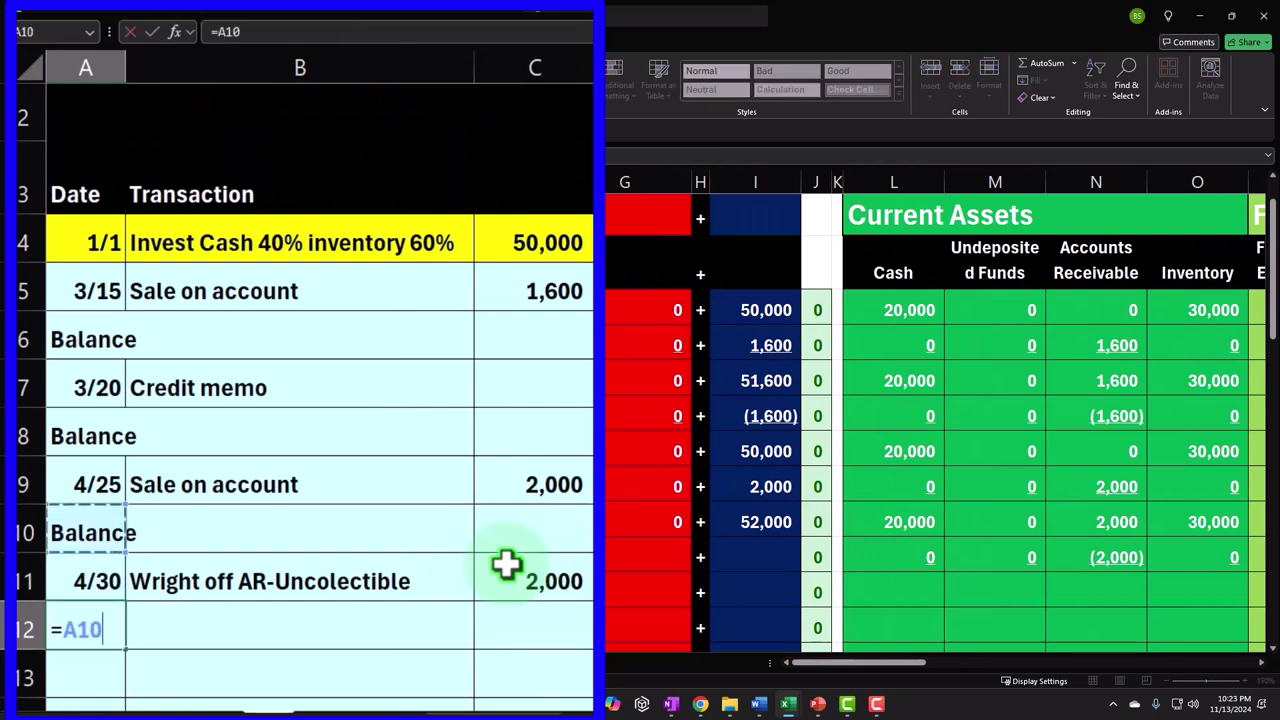
pyautogui.press('Tab')
pyautogui.press('Right')
pyautogui.press('Right')
pyautogui.press('Right')
pyautogui.press('Right')
pyautogui.press('Right')
pyautogui.press('Right')
pyautogui.press('Right')
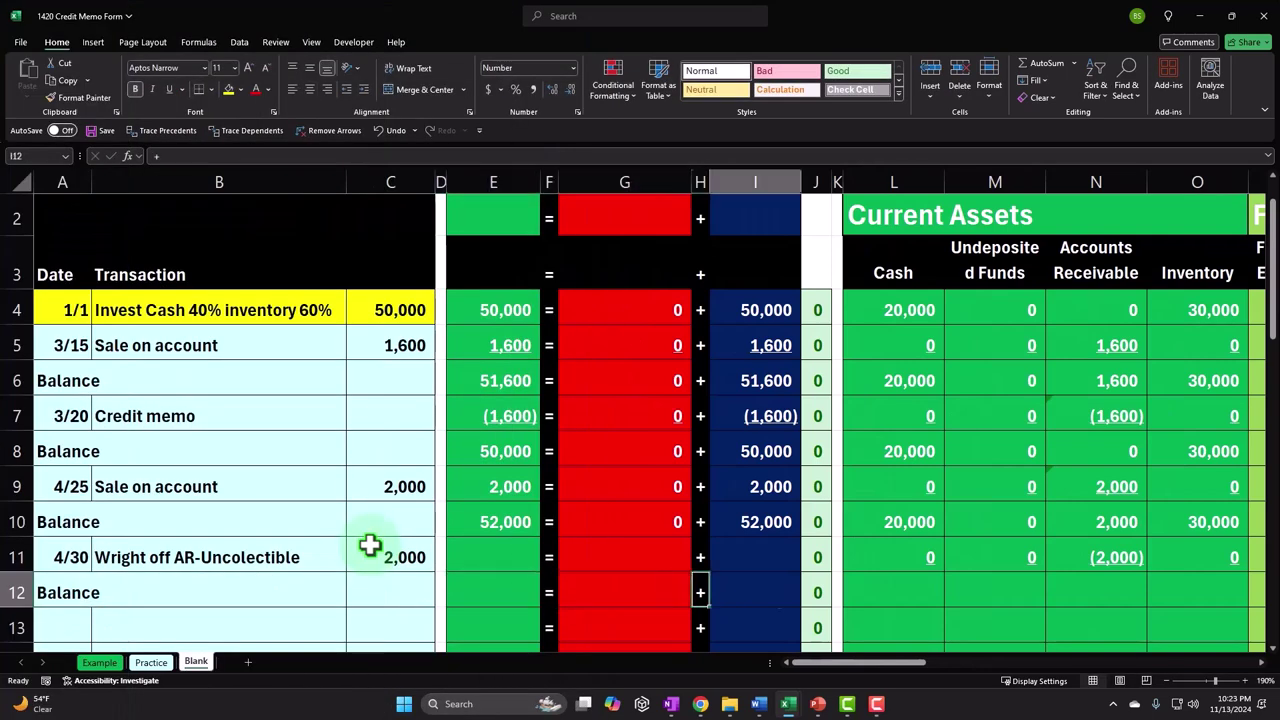
pyautogui.press('Right')
pyautogui.press('Right')
pyautogui.press('Right')
pyautogui.write('=sum(')
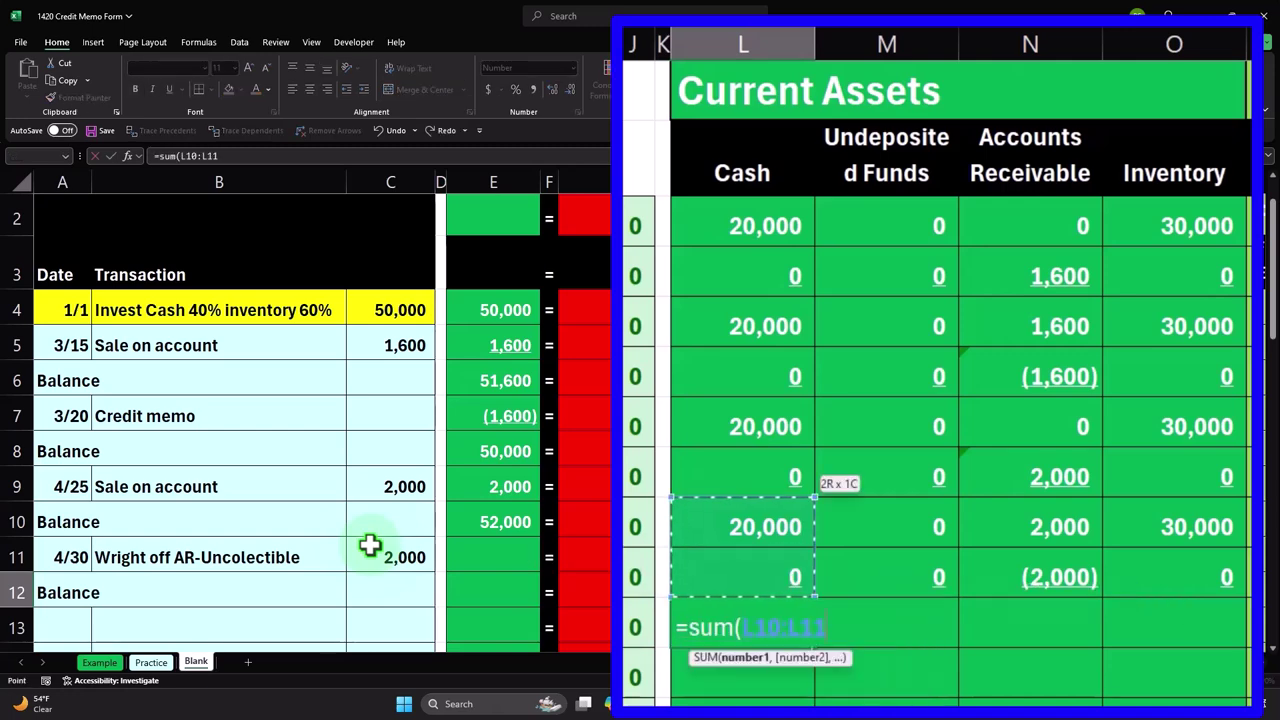
pyautogui.press('Return')
# Paste the Cash balance formula across row 12's asset, liability, equity and income columns
pyautogui.click(775, 643)
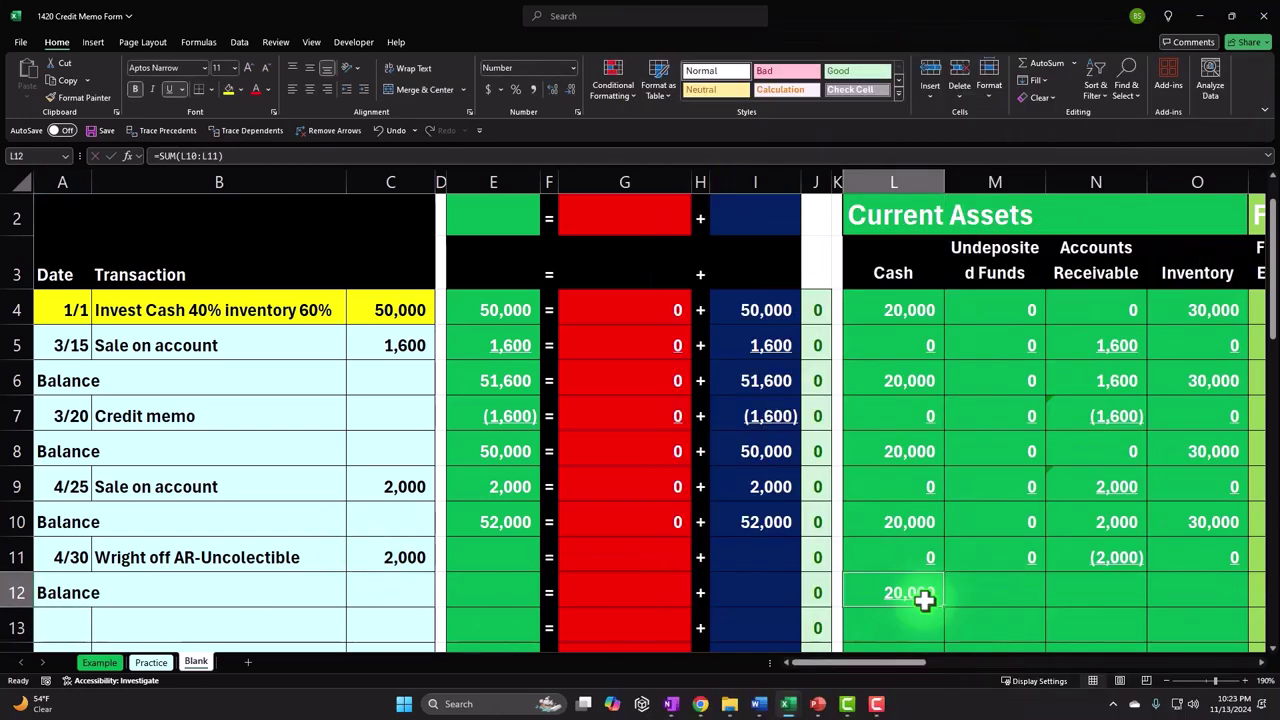
pyautogui.hotkey('ctrl', 'c')
pyautogui.moveTo(960, 598); pyautogui.dragTo(1063, 591)
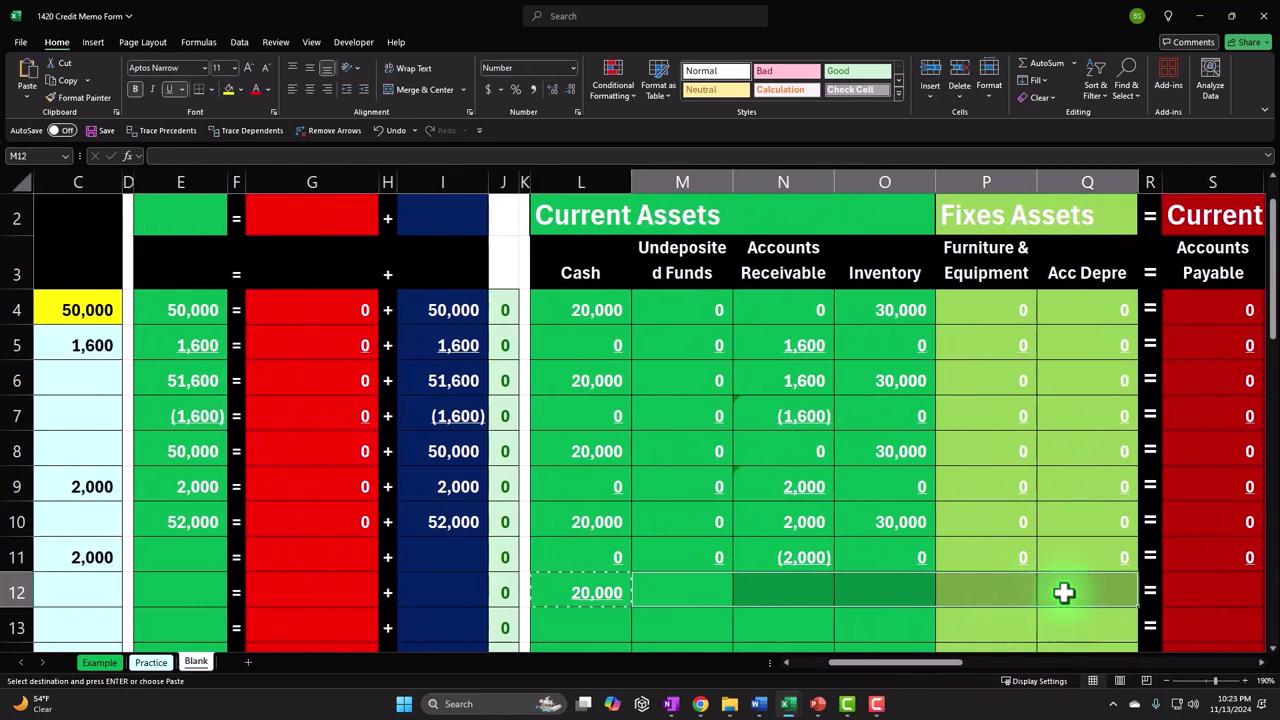
pyautogui.rightClick(990, 628)
pyautogui.click(1091, 140)
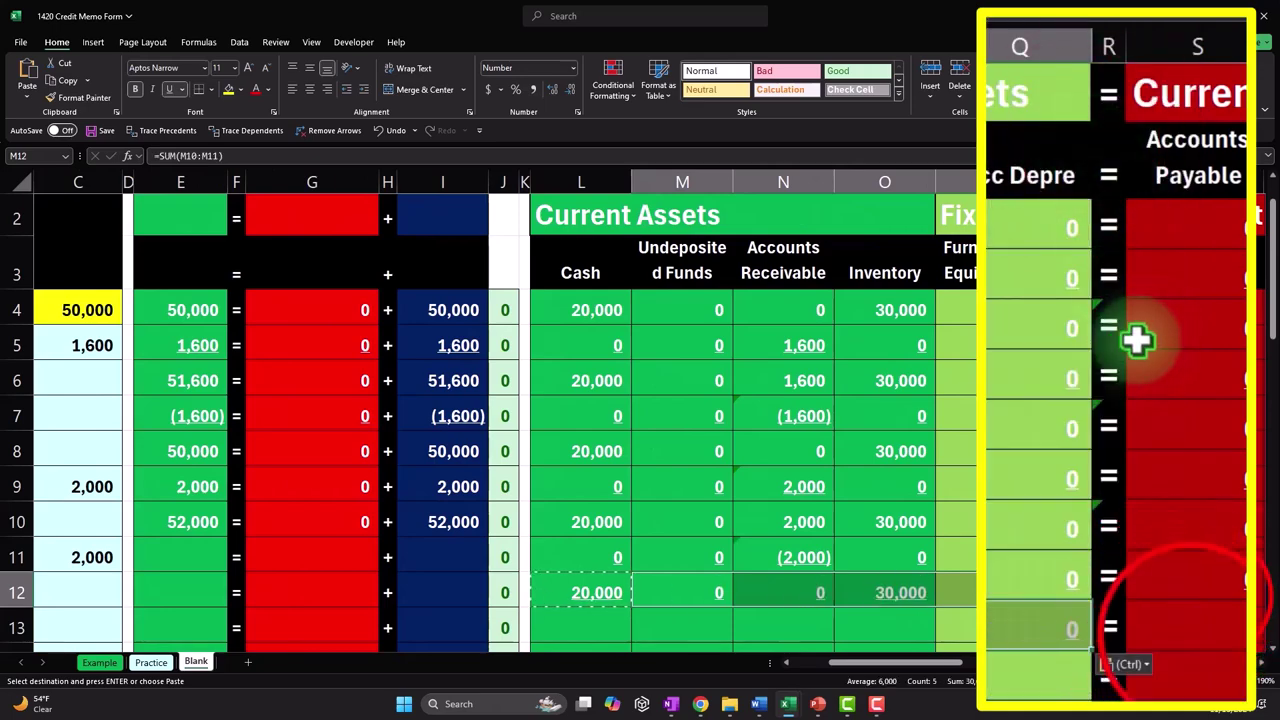
pyautogui.moveTo(1207, 595); pyautogui.dragTo(523, 571)
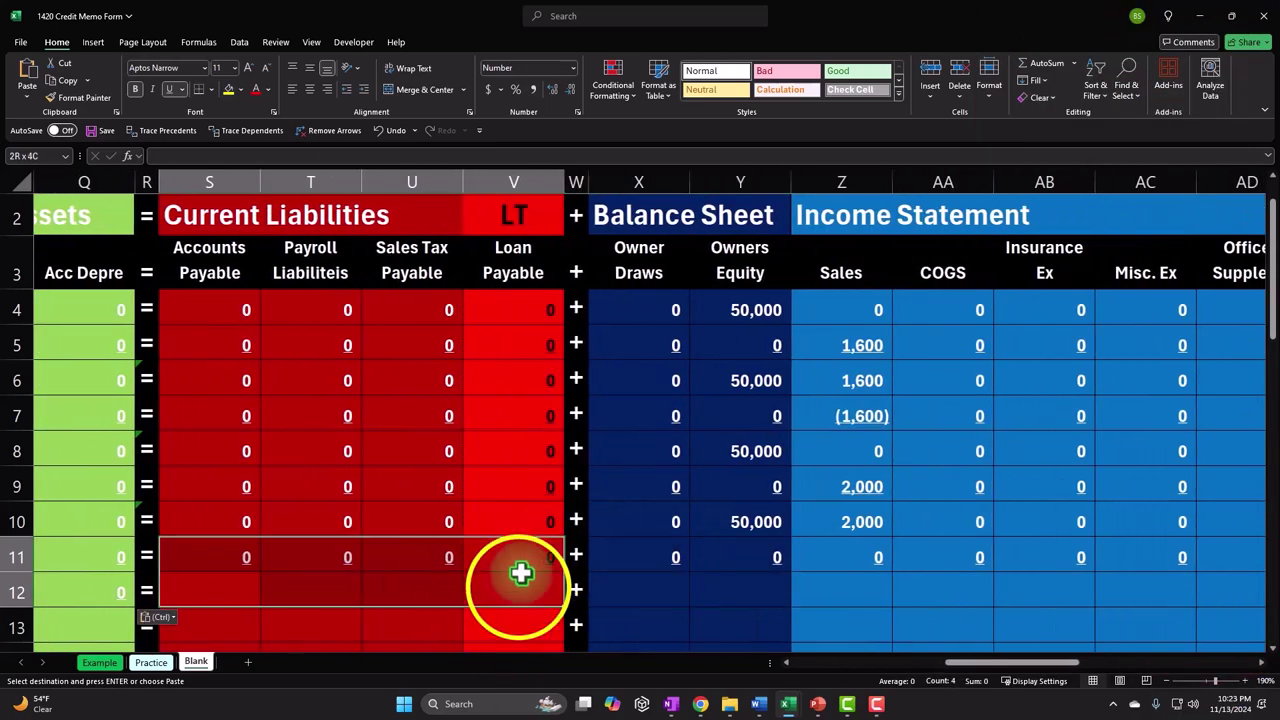
pyautogui.rightClick(518, 588)
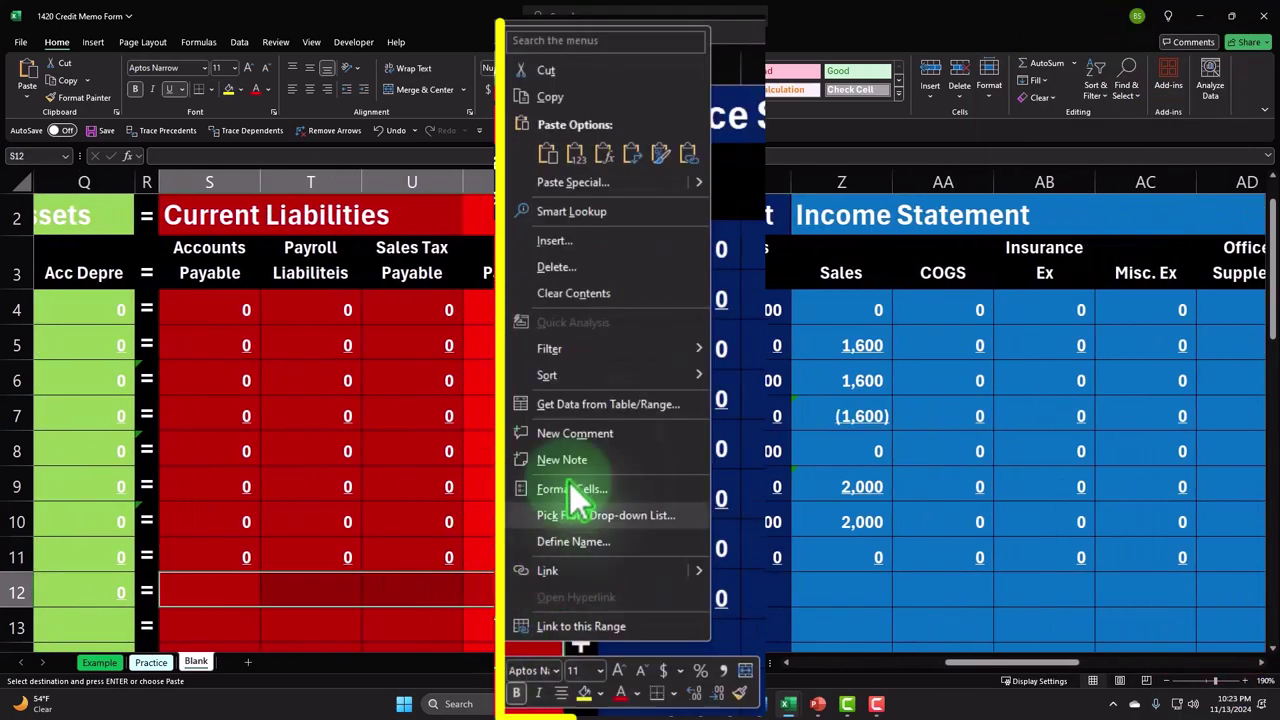
pyautogui.click(593, 140)
pyautogui.moveTo(657, 583); pyautogui.dragTo(1151, 594)
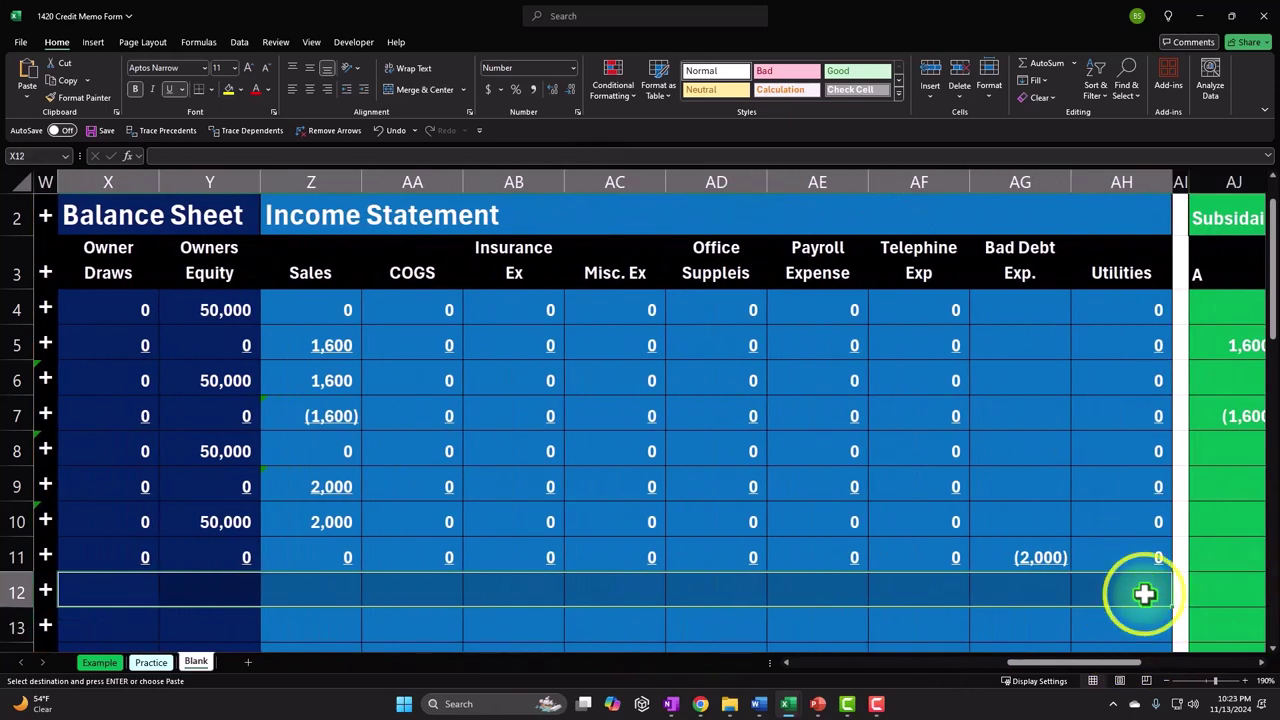
pyautogui.rightClick(1146, 592)
pyautogui.click(1038, 145)
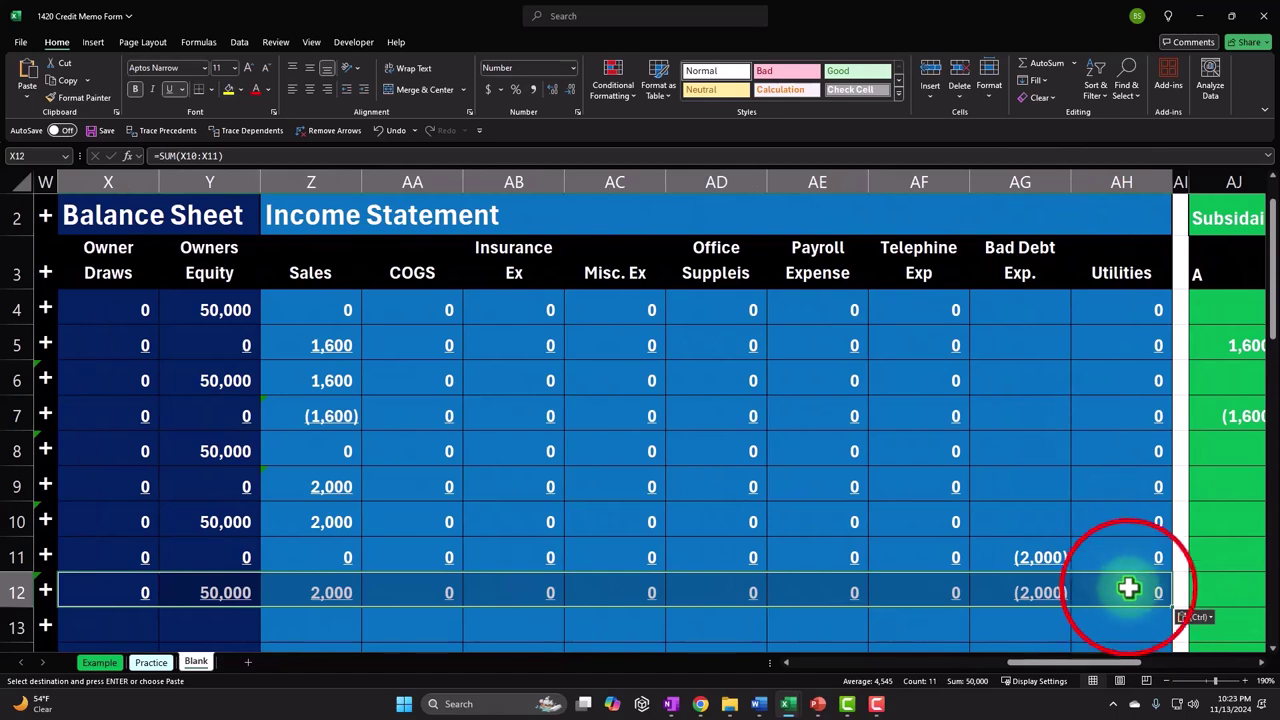
# Remove the underline from the row 12 balance cells
pyautogui.moveTo(1128, 588); pyautogui.dragTo(868, 575)
pyautogui.click(168, 89)
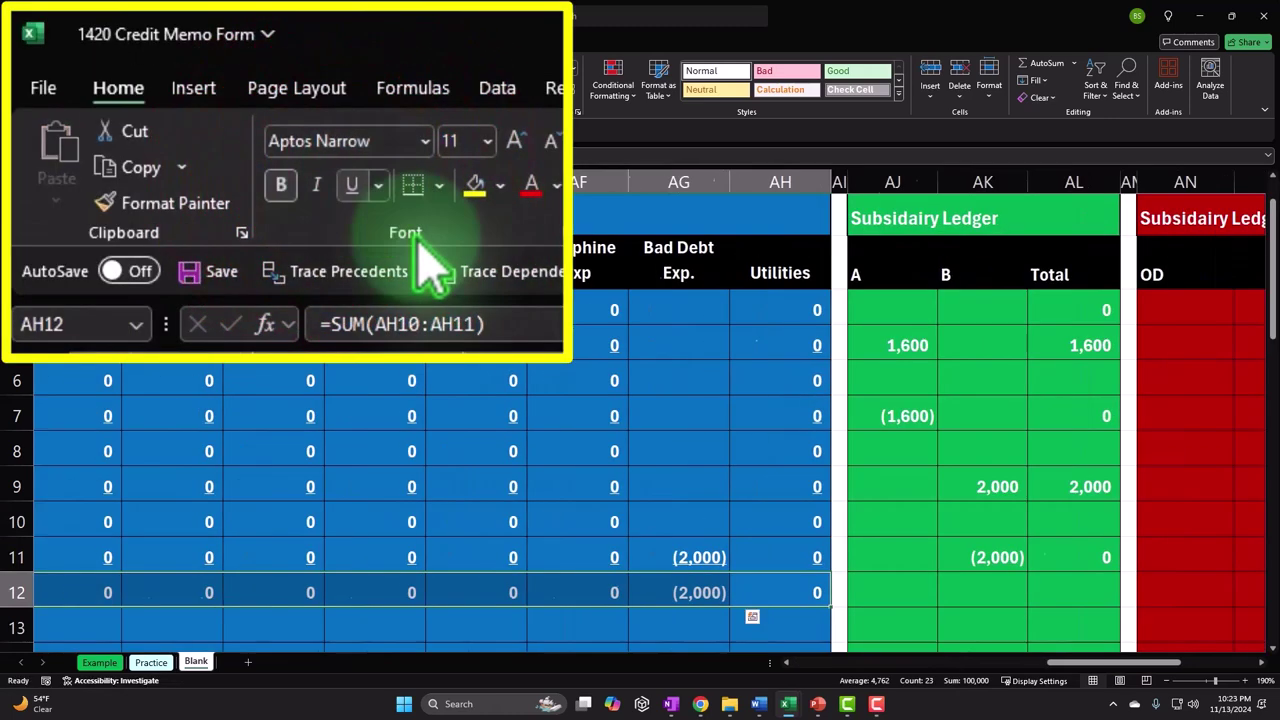
pyautogui.press('Left')
pyautogui.press('Left')
pyautogui.press('Left')
pyautogui.press('Left')
pyautogui.press('Left')
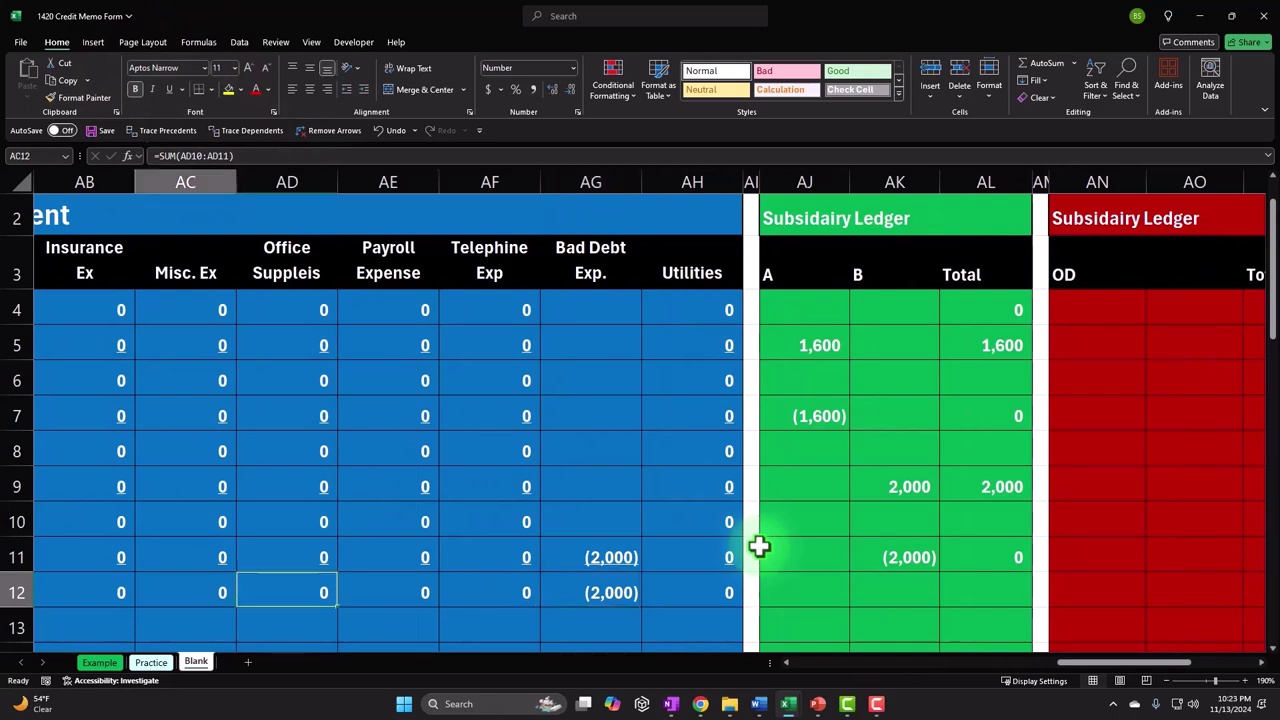
pyautogui.press('Home')
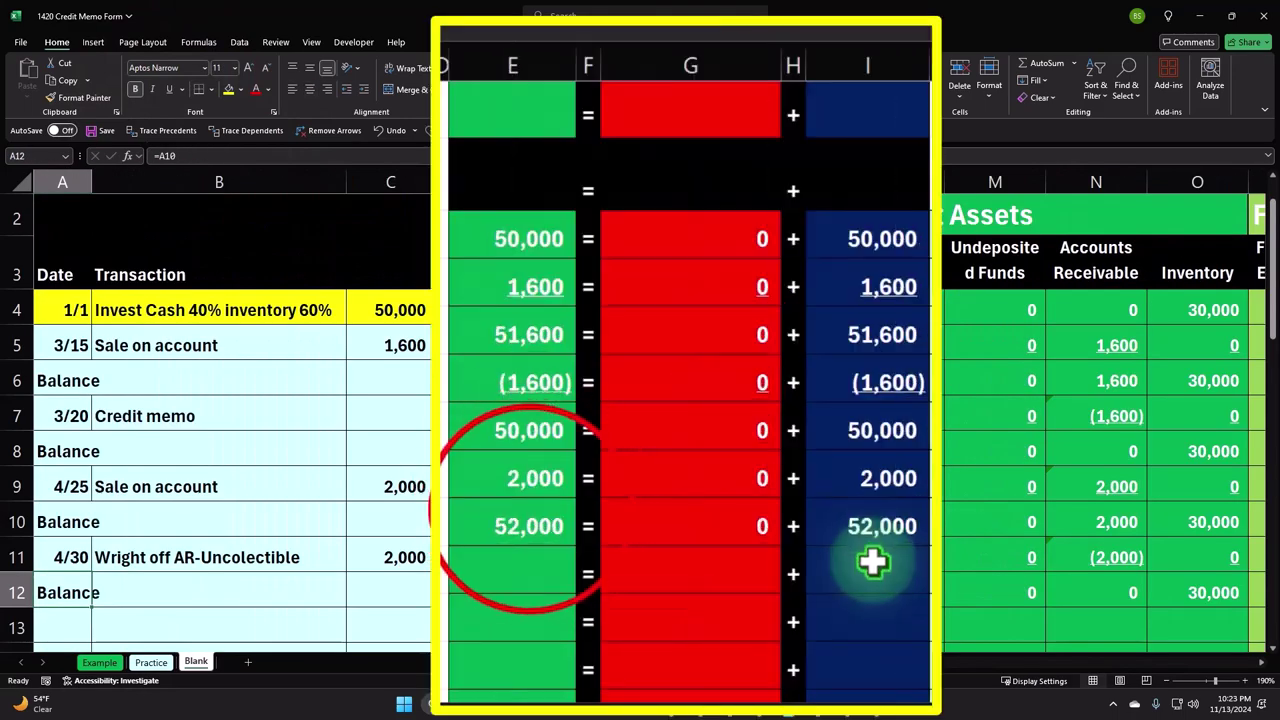
# Fill the Assets, Liabilities and Equity total formulas from row 10 down through row 12
pyautogui.click(568, 536)
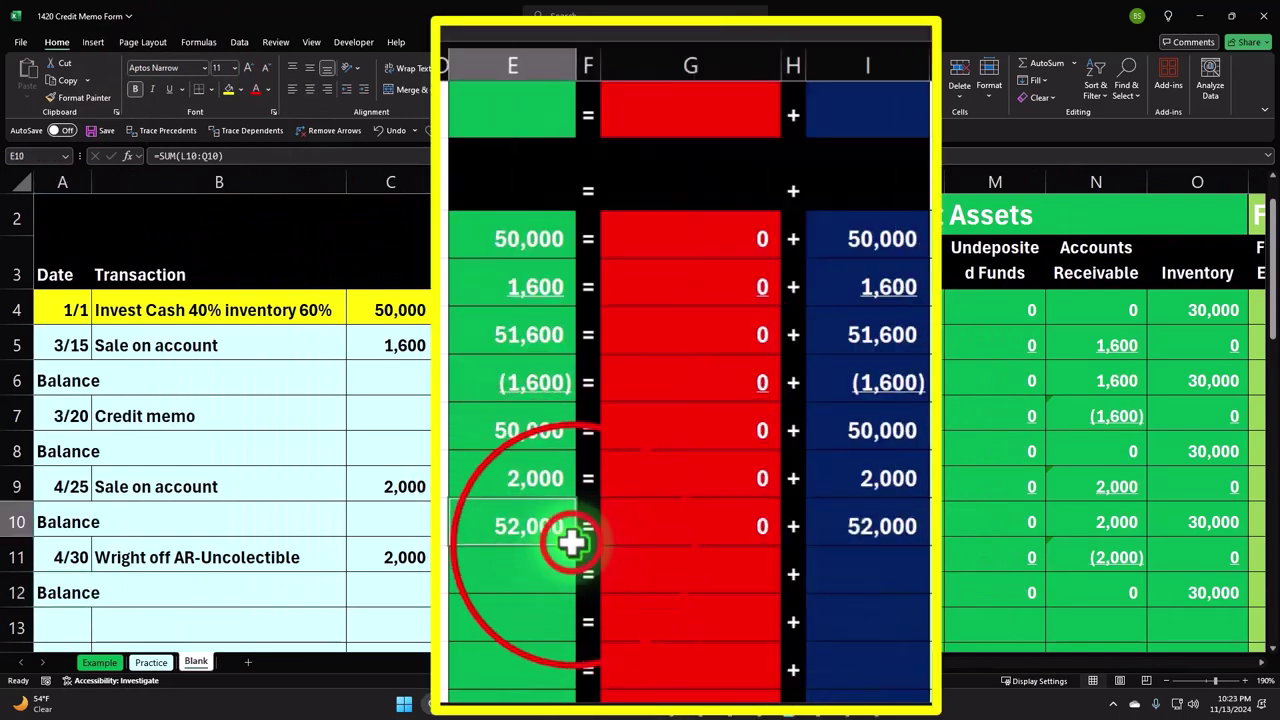
pyautogui.moveTo(570, 540); pyautogui.dragTo(563, 640)
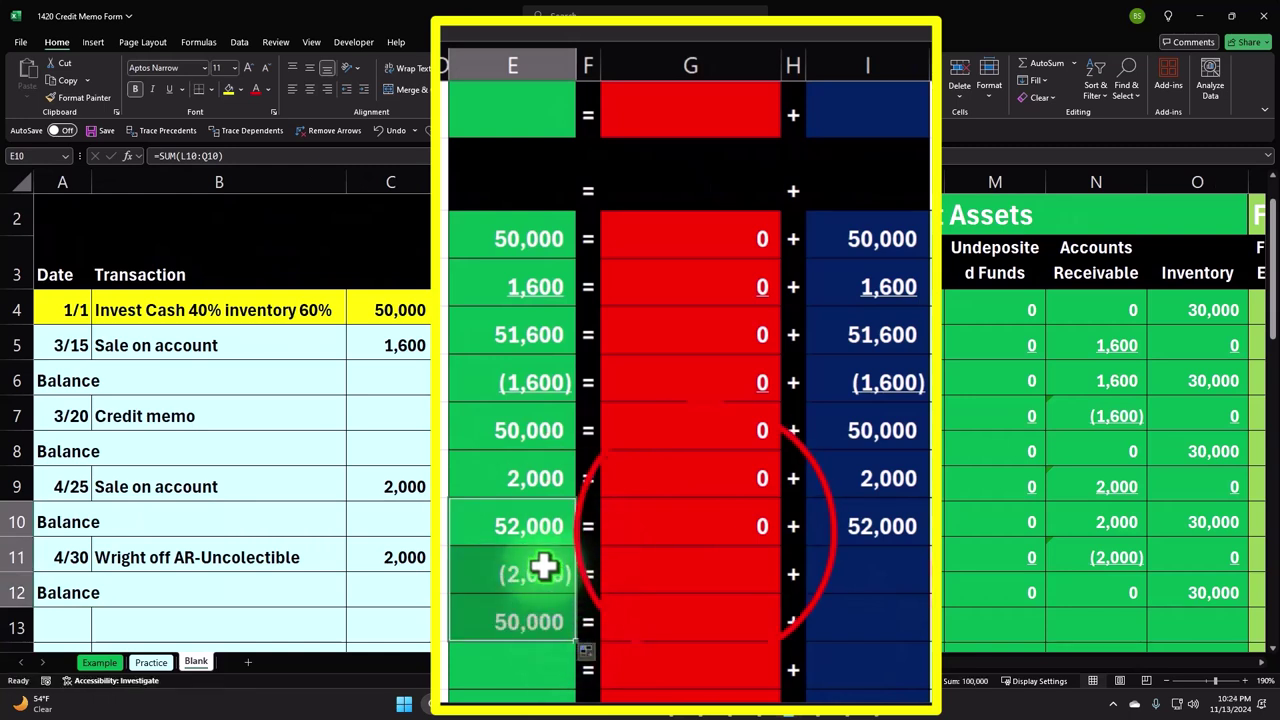
pyautogui.click(708, 532)
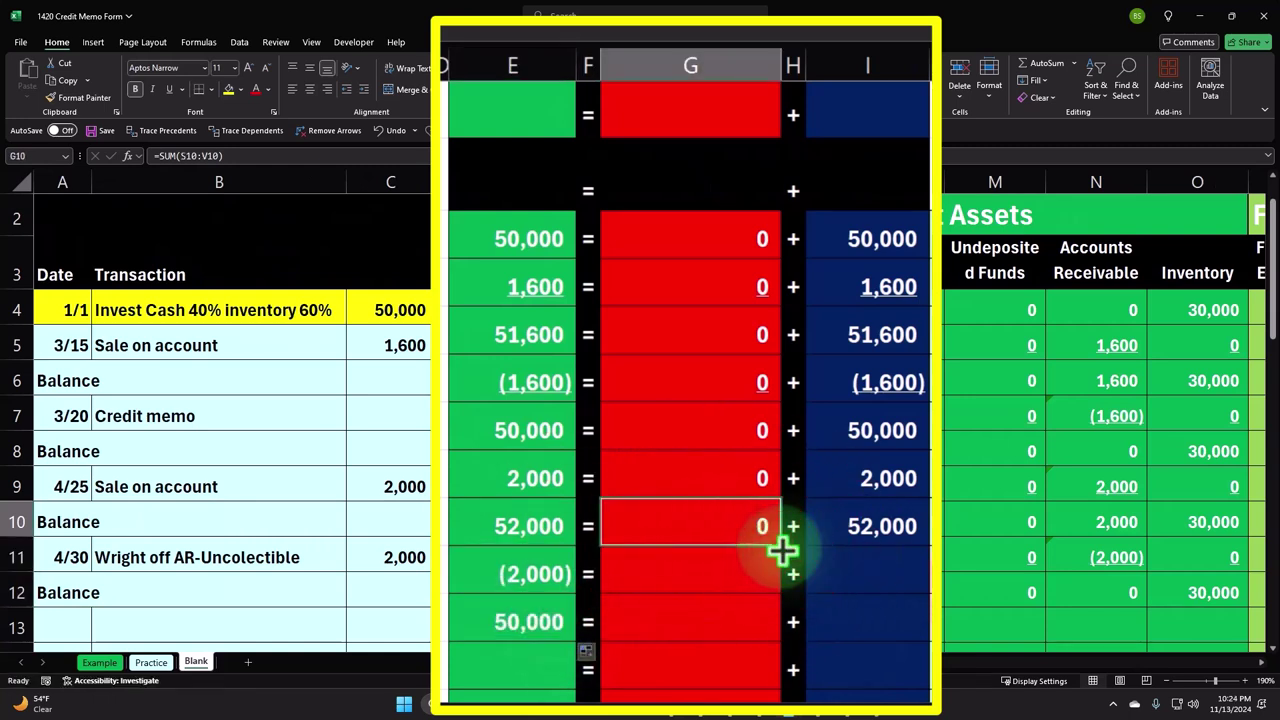
pyautogui.moveTo(782, 548); pyautogui.dragTo(777, 640)
pyautogui.click(903, 543)
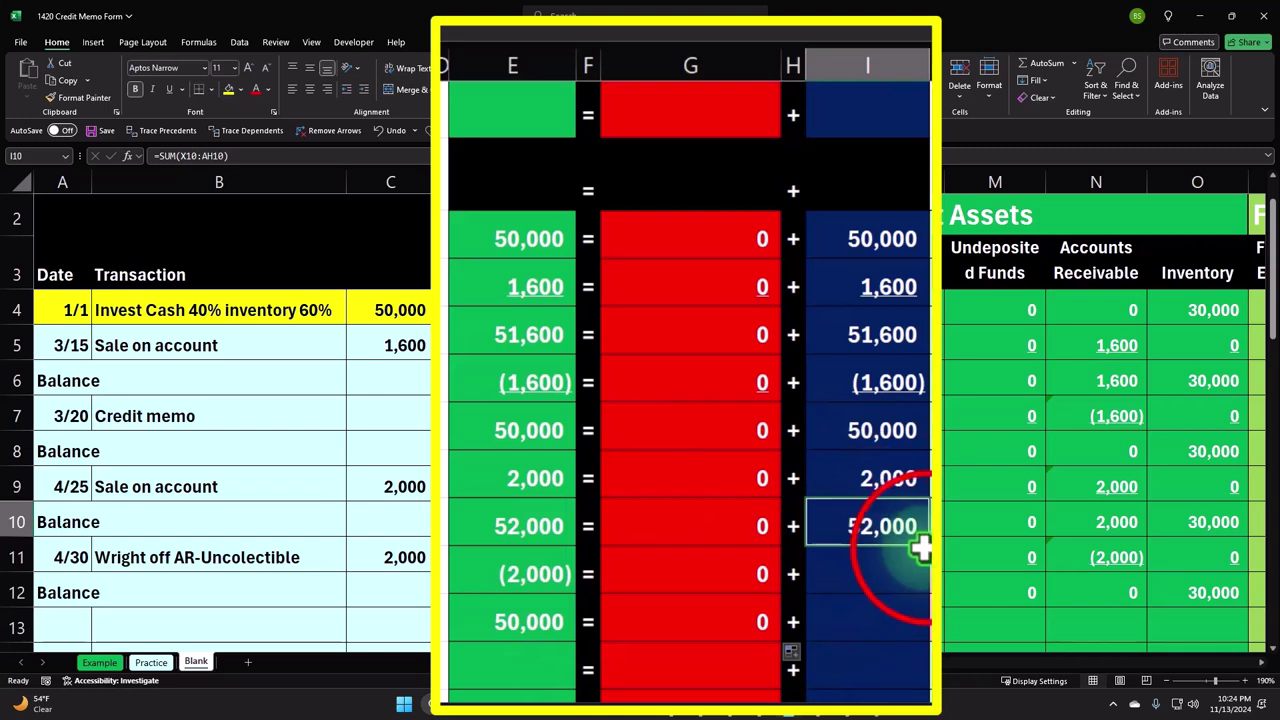
pyautogui.moveTo(920, 547); pyautogui.dragTo(923, 640)
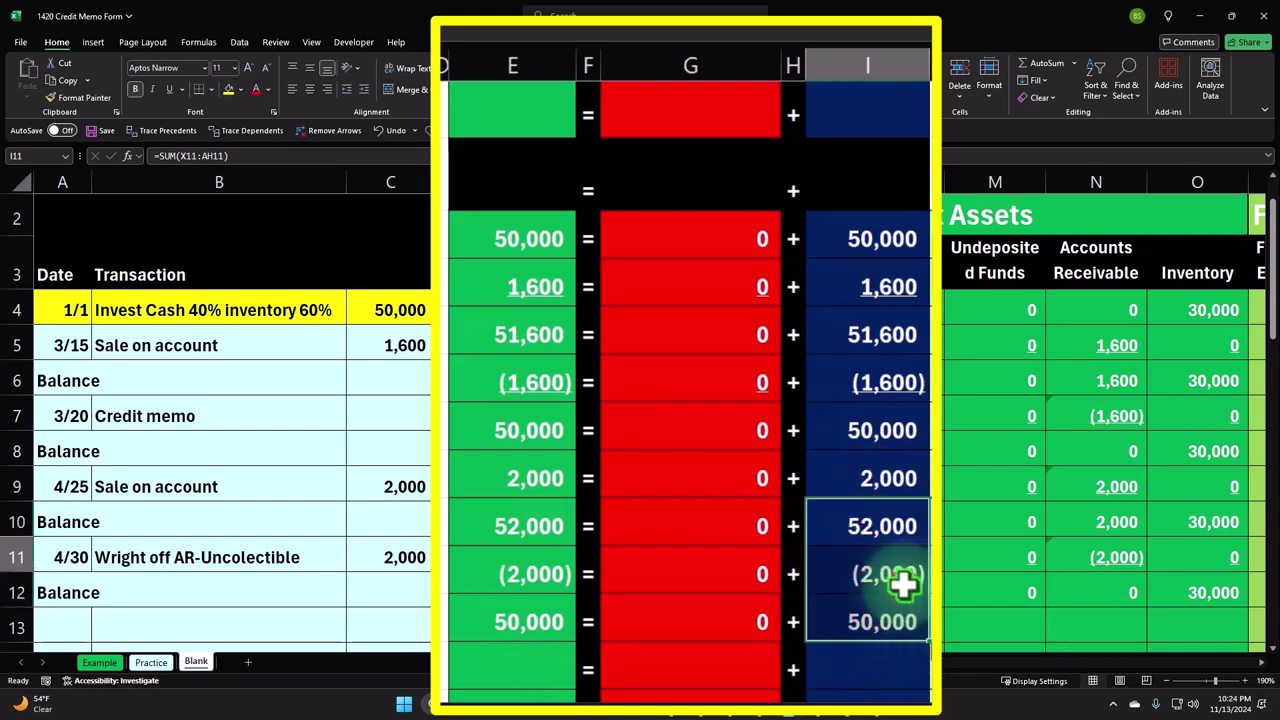
# Select the write-off row's Assets, Liabilities and Equity amounts in E11, G11 and I11
pyautogui.click(903, 585)
pyautogui.scroll(1, 900, 246)
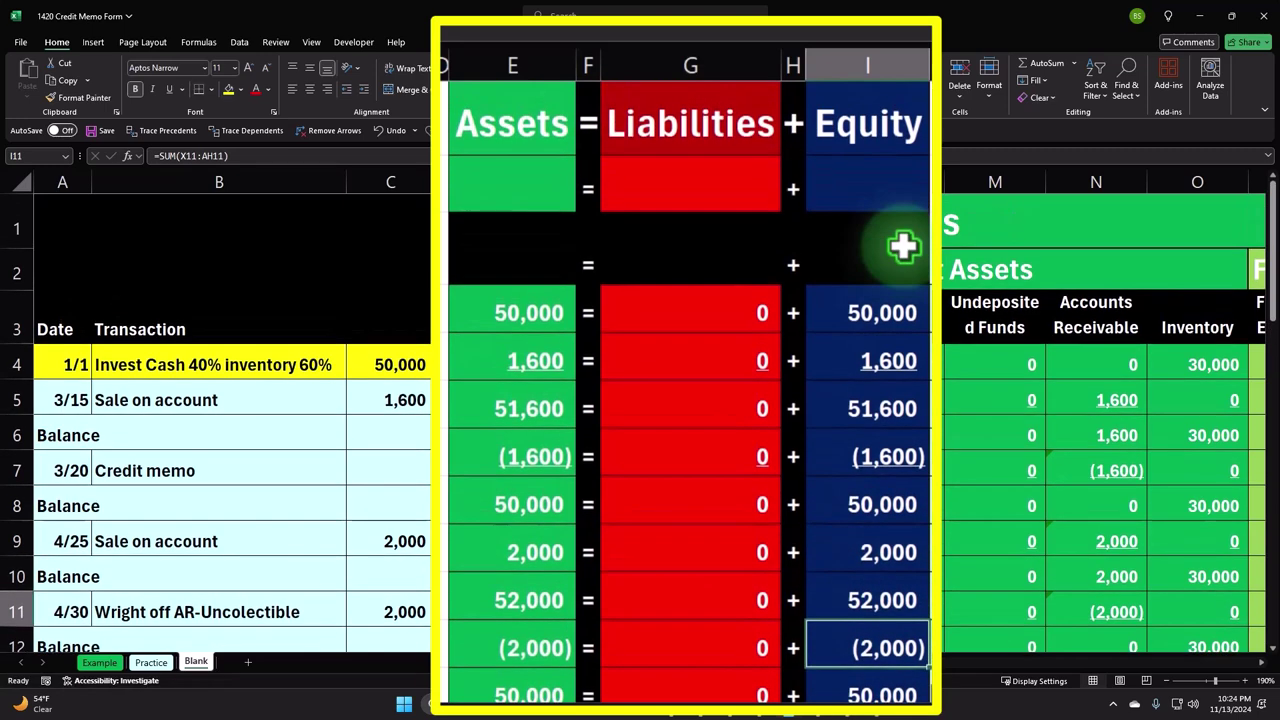
pyautogui.scroll(-1, 900, 360)
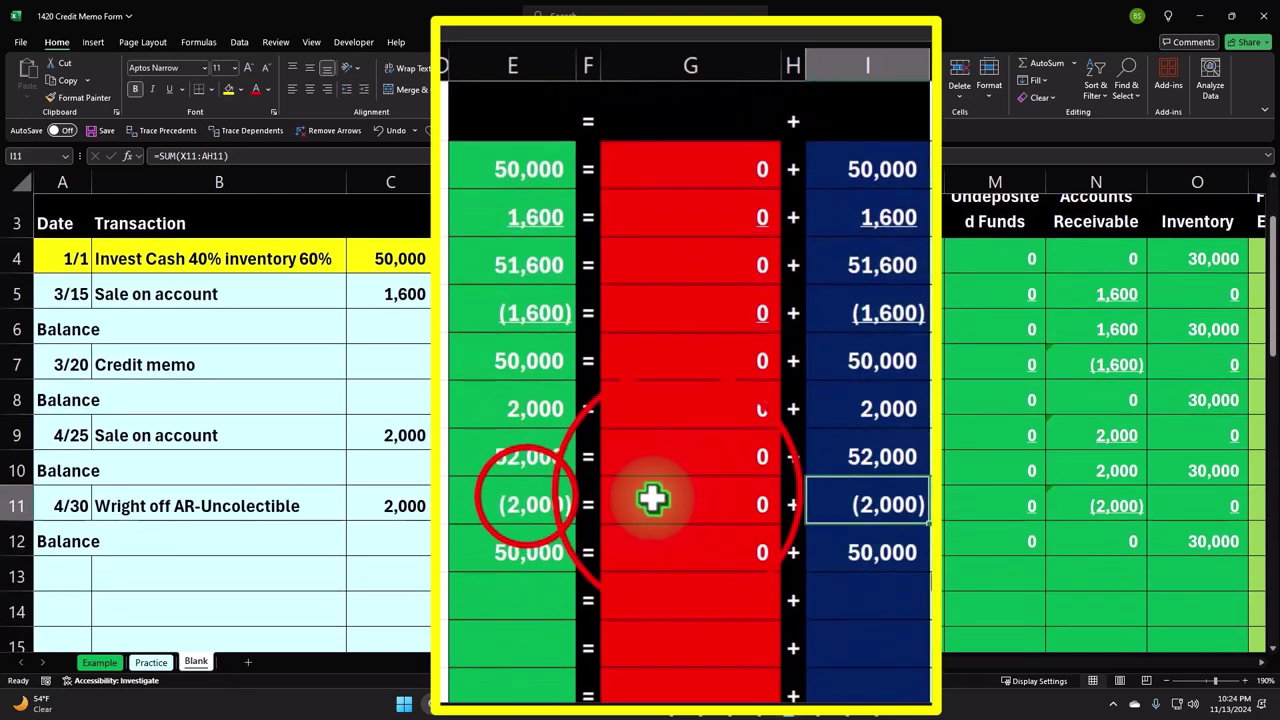
pyautogui.click(523, 500)
pyautogui.keyDown('ctrl'); pyautogui.click(677, 497); pyautogui.keyUp('ctrl')
pyautogui.keyDown('ctrl'); pyautogui.click(903, 495); pyautogui.keyUp('ctrl')
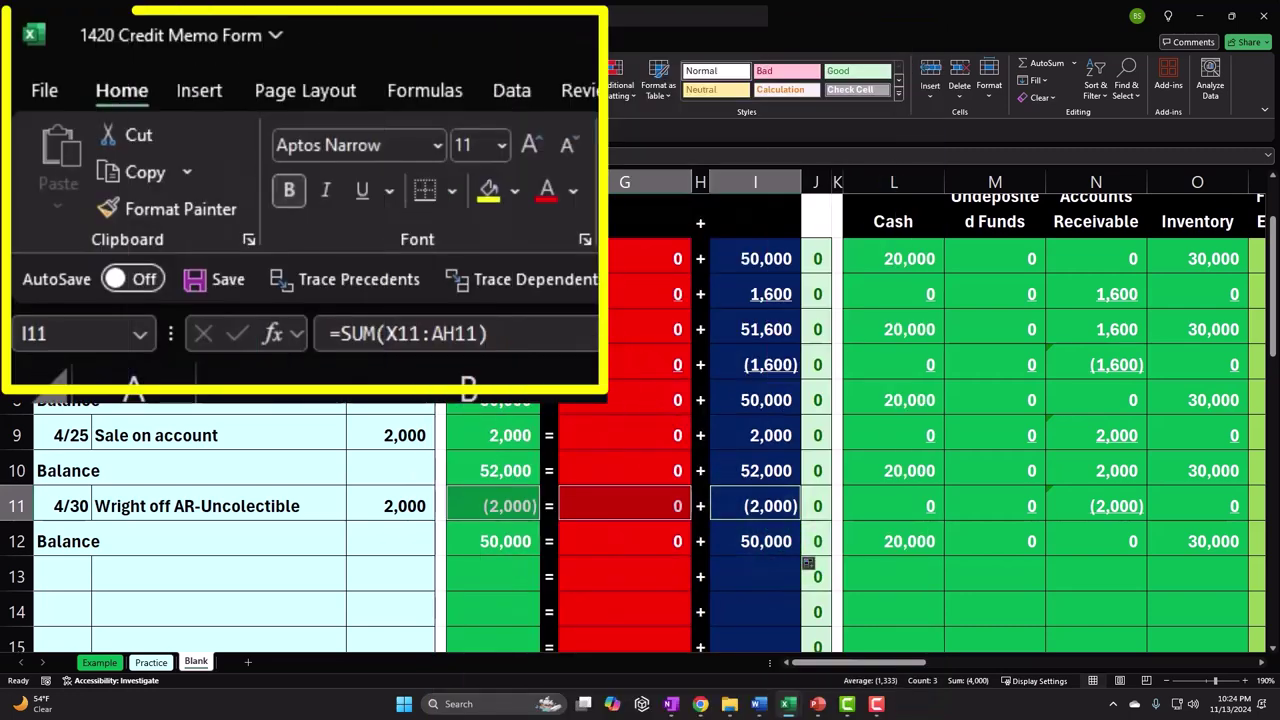
# Underline the write-off row's Assets, Liabilities and Equity amounts
pyautogui.click(362, 195)
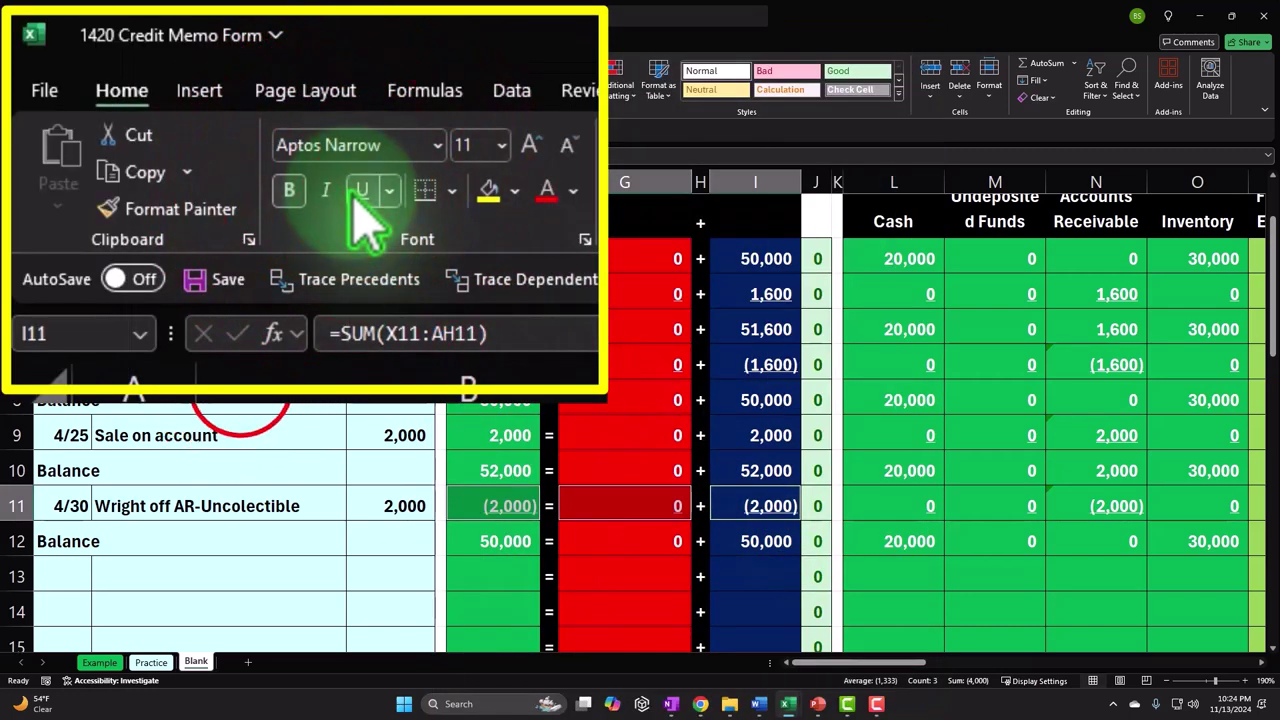
pyautogui.click(249, 400)
pyautogui.scroll(1, 249, 400)
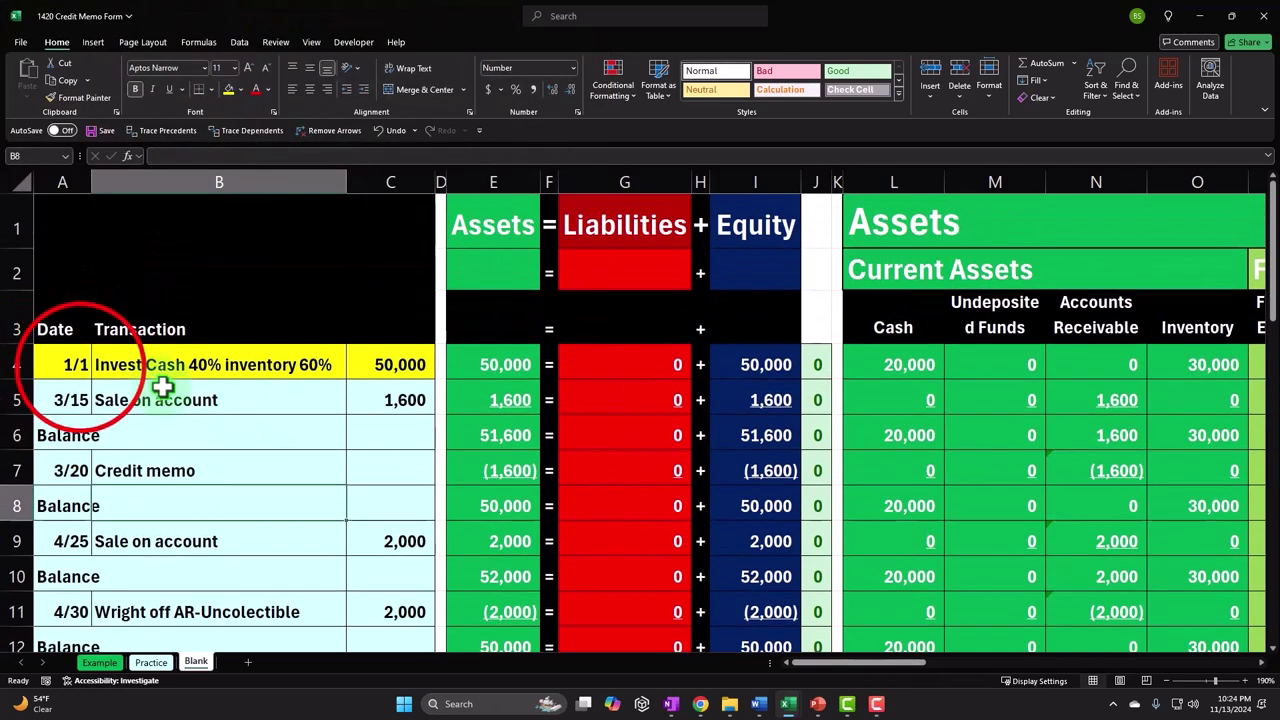
# Freeze panes at A4 so header rows 1–3 stay visible while scrolling
pyautogui.click(80, 367)
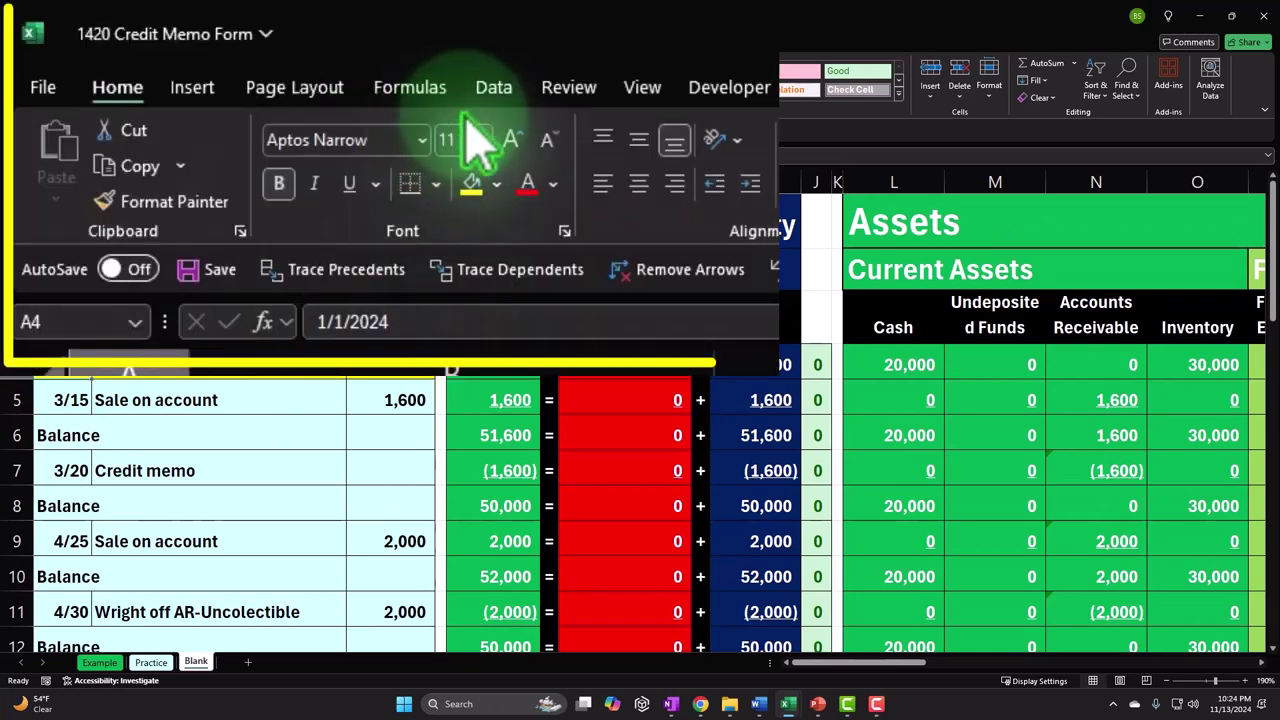
pyautogui.click(590, 88)
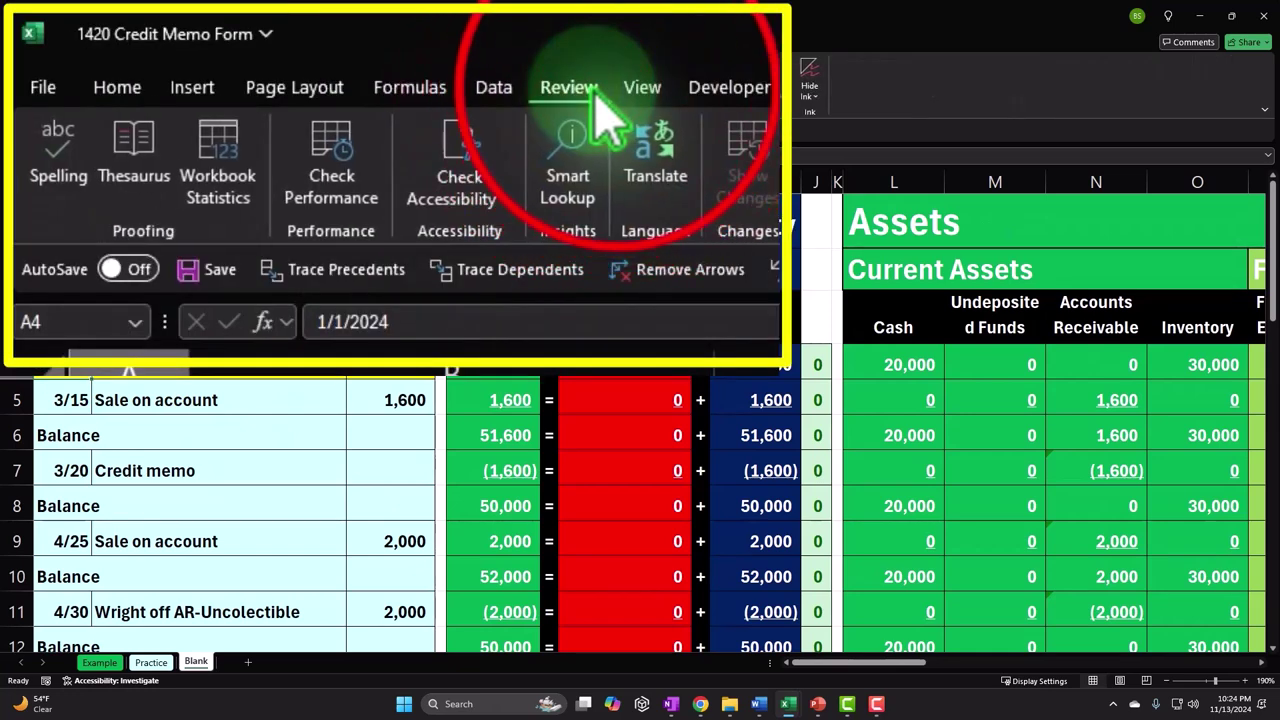
pyautogui.click(640, 87)
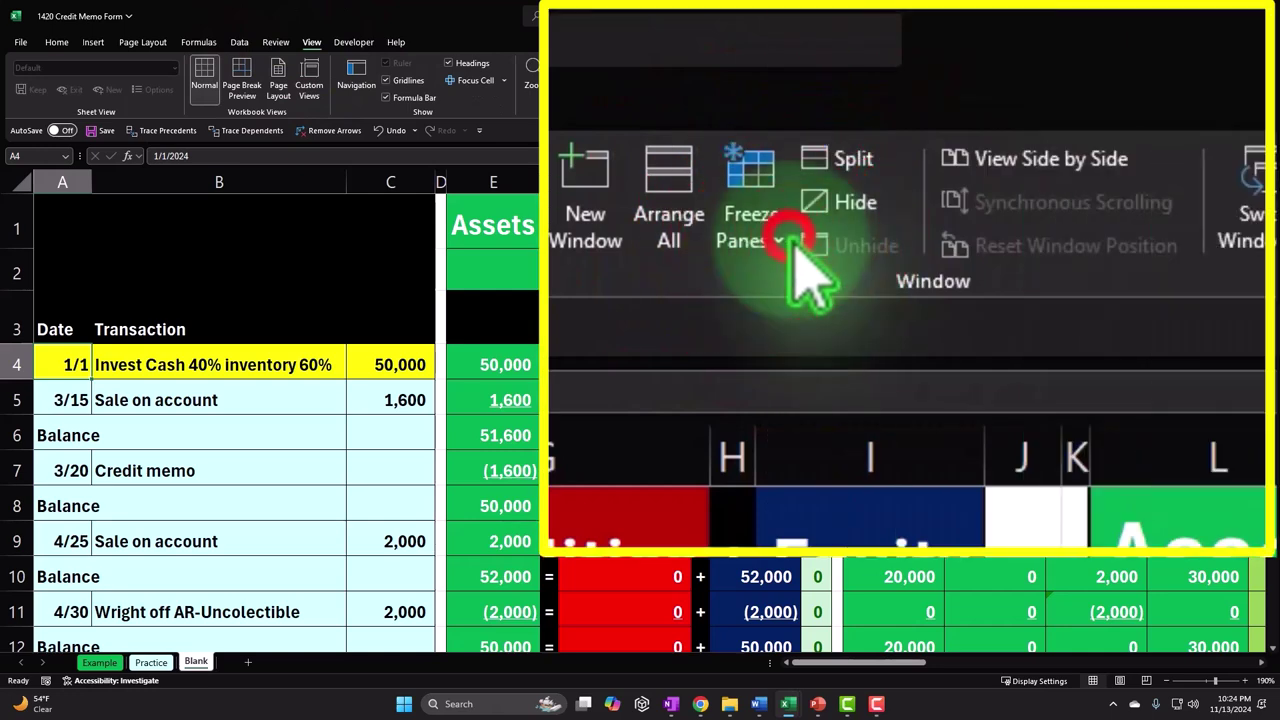
pyautogui.click(716, 96)
pyautogui.click(730, 115)
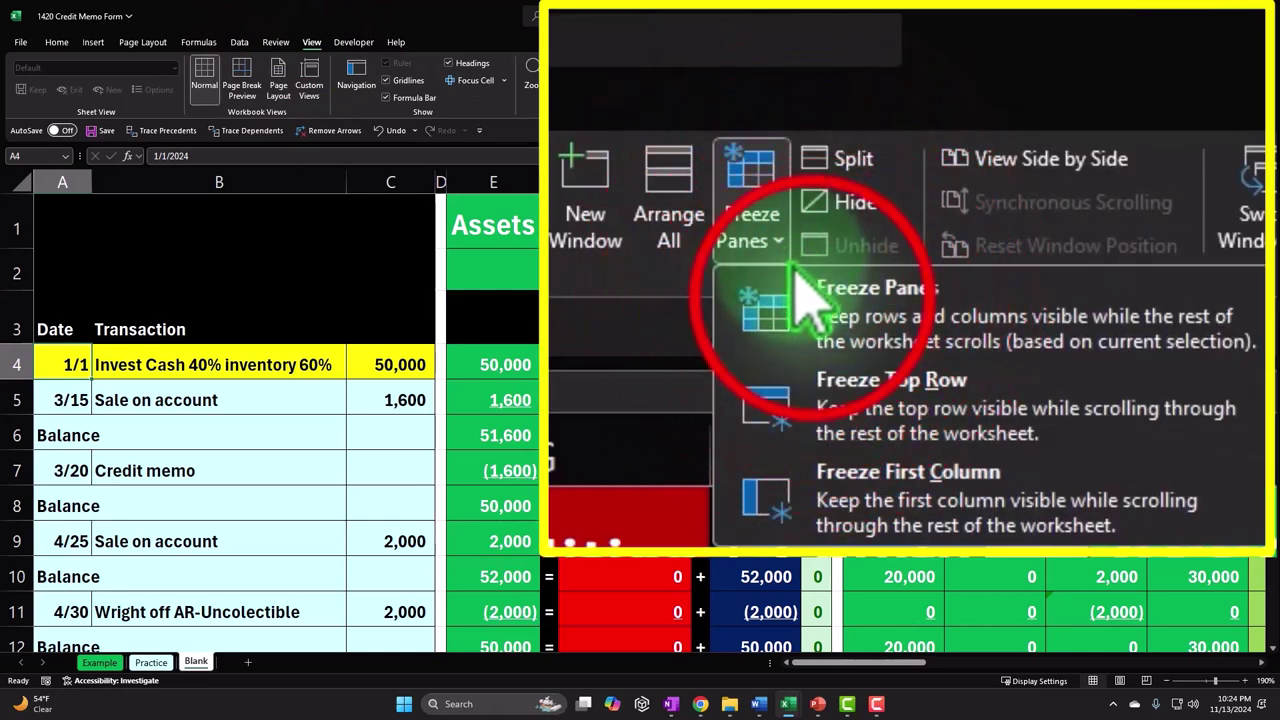
pyautogui.scroll(-1, 478, 430)
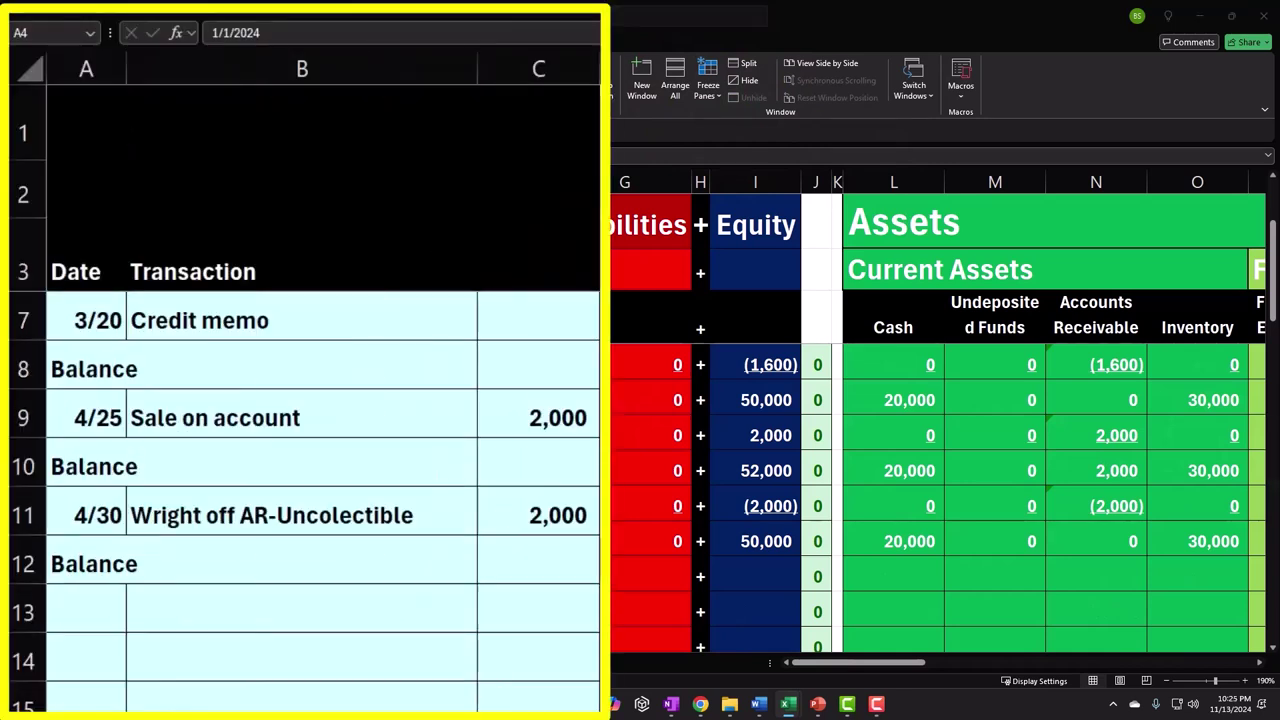
# Enter the 5/5 'Sale of inventory on account' transaction for 2,500 in row 13
pyautogui.click(100, 596)
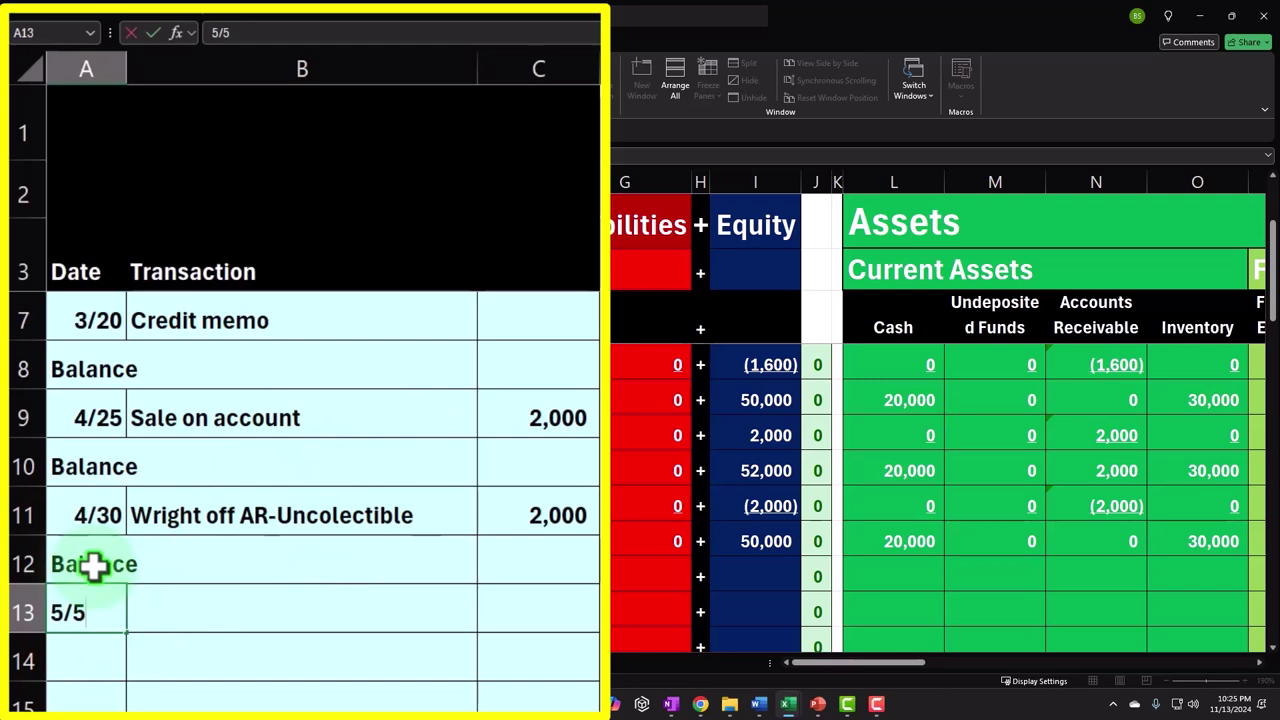
pyautogui.press('Tab')
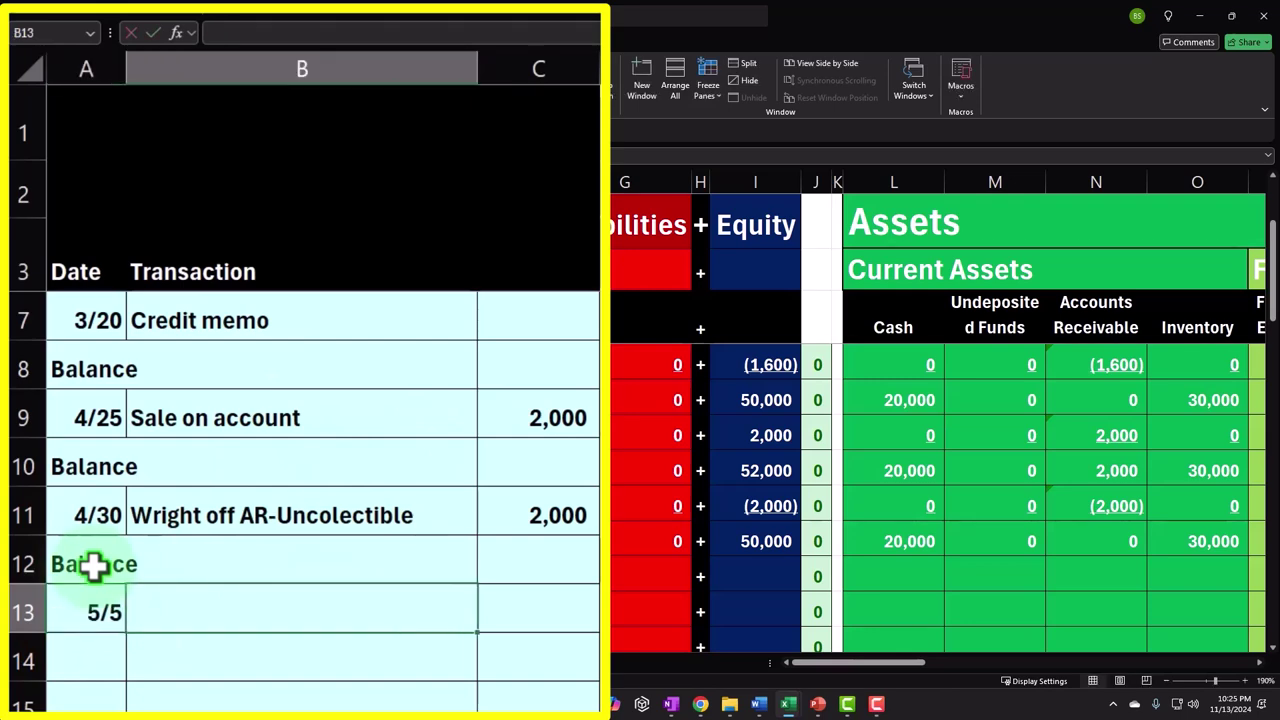
pyautogui.write('Sale of in')
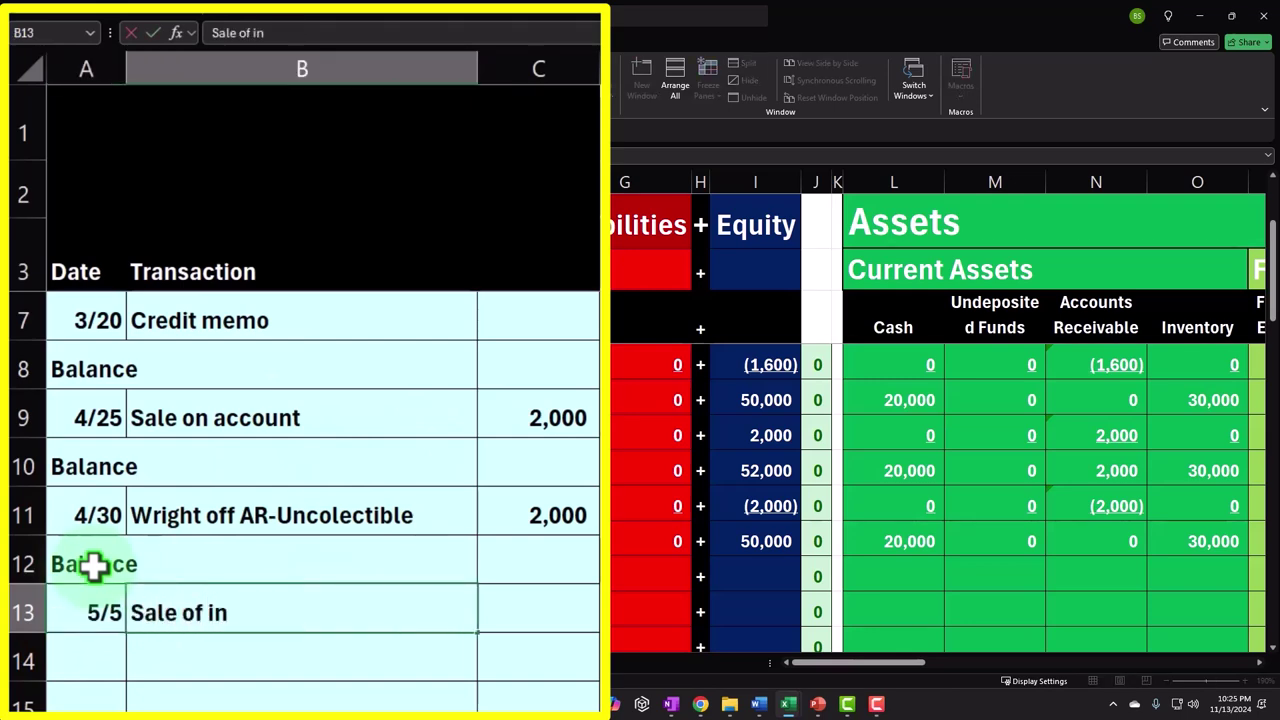
pyautogui.write('ventory on accou')
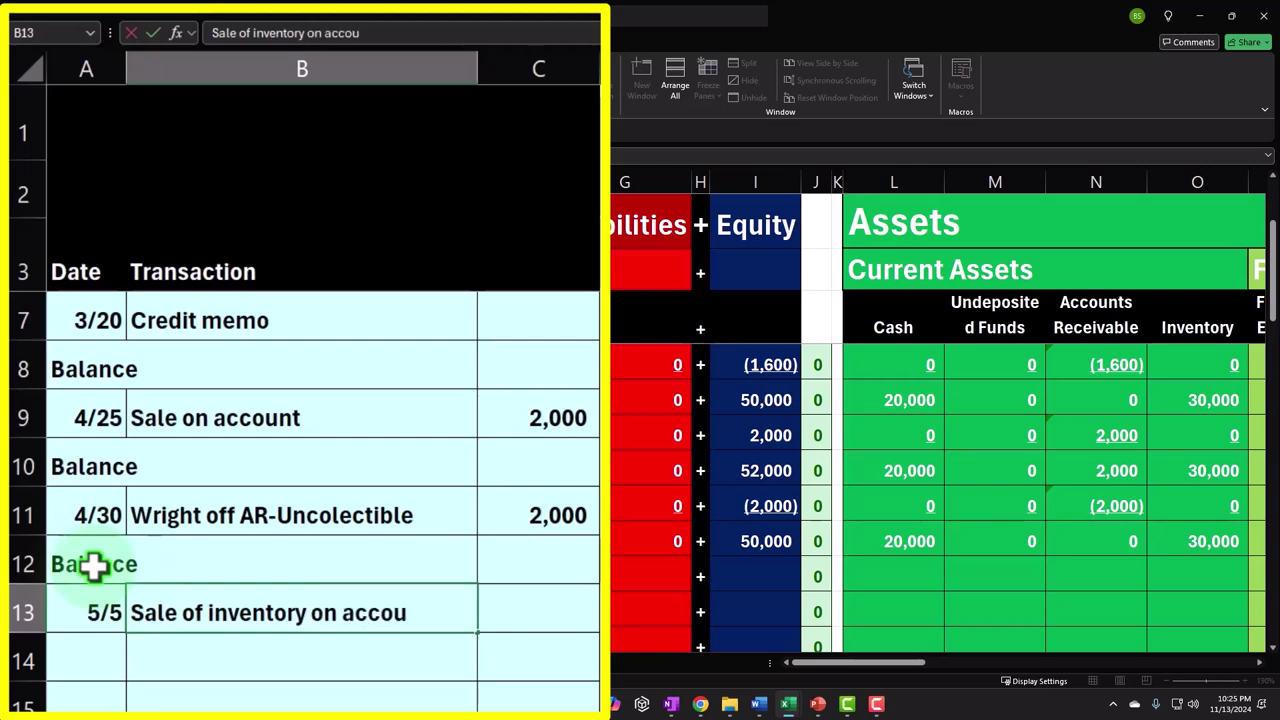
pyautogui.write('nt')
pyautogui.press('Tab')
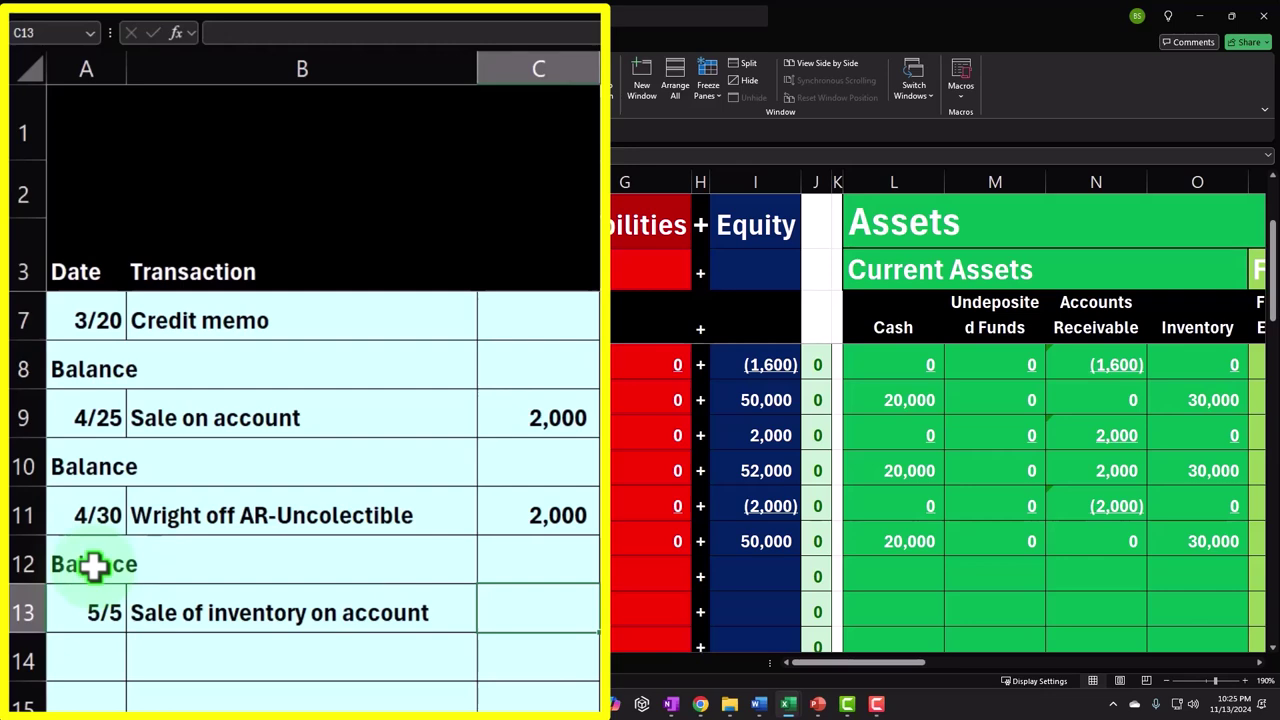
pyautogui.write('2500')
pyautogui.press('Return')
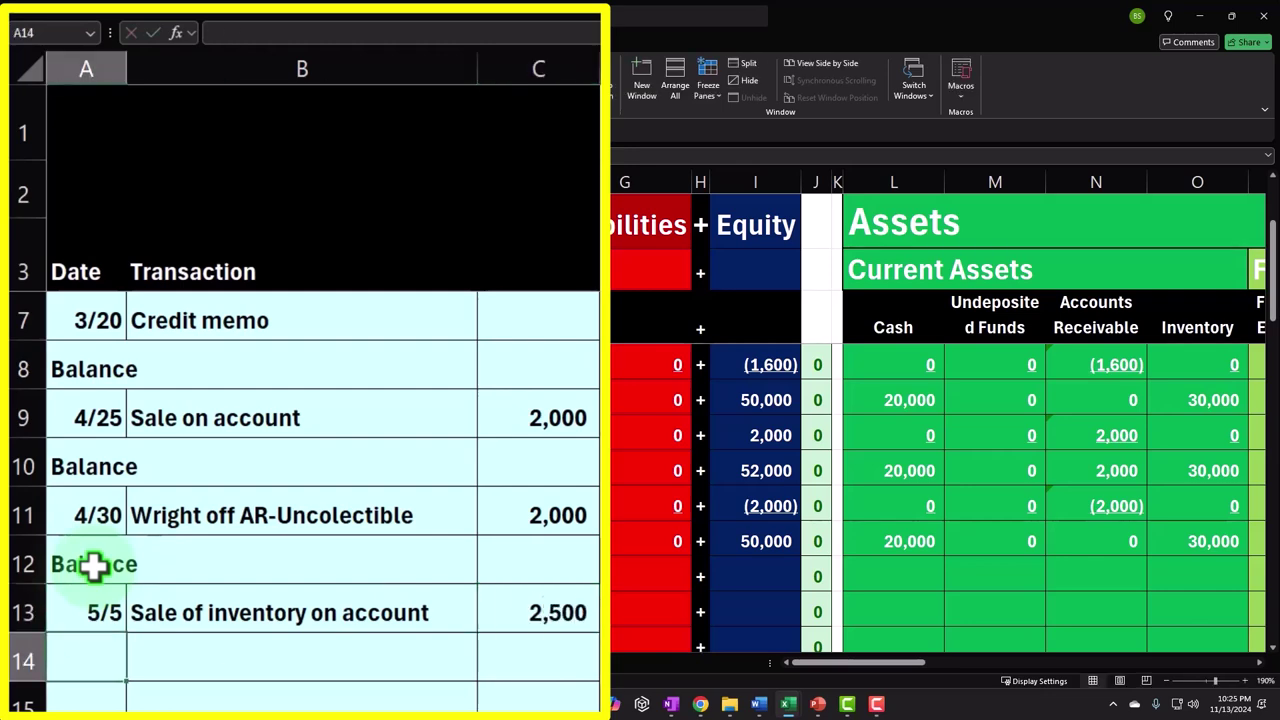
# Add 'Units sold' 200 and 'Cost per unit' 10 in rows 14–15
pyautogui.press('Tab')
pyautogui.write('U')
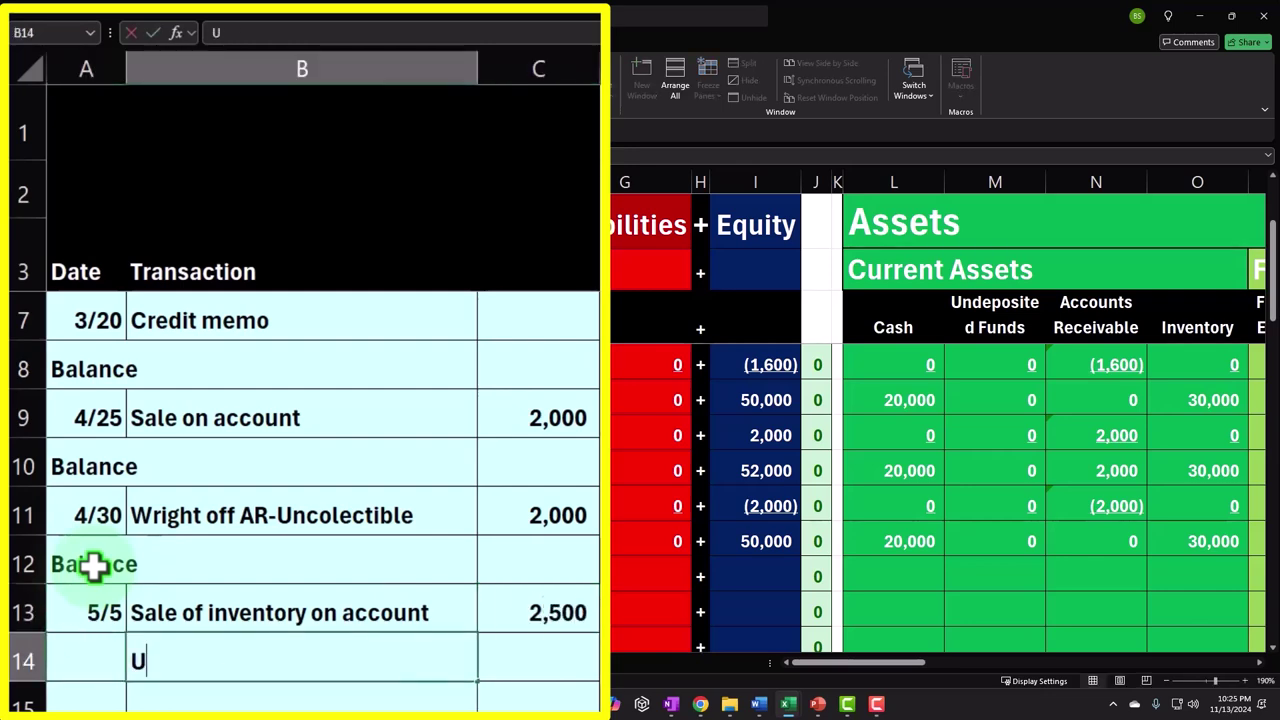
pyautogui.write('nits sold')
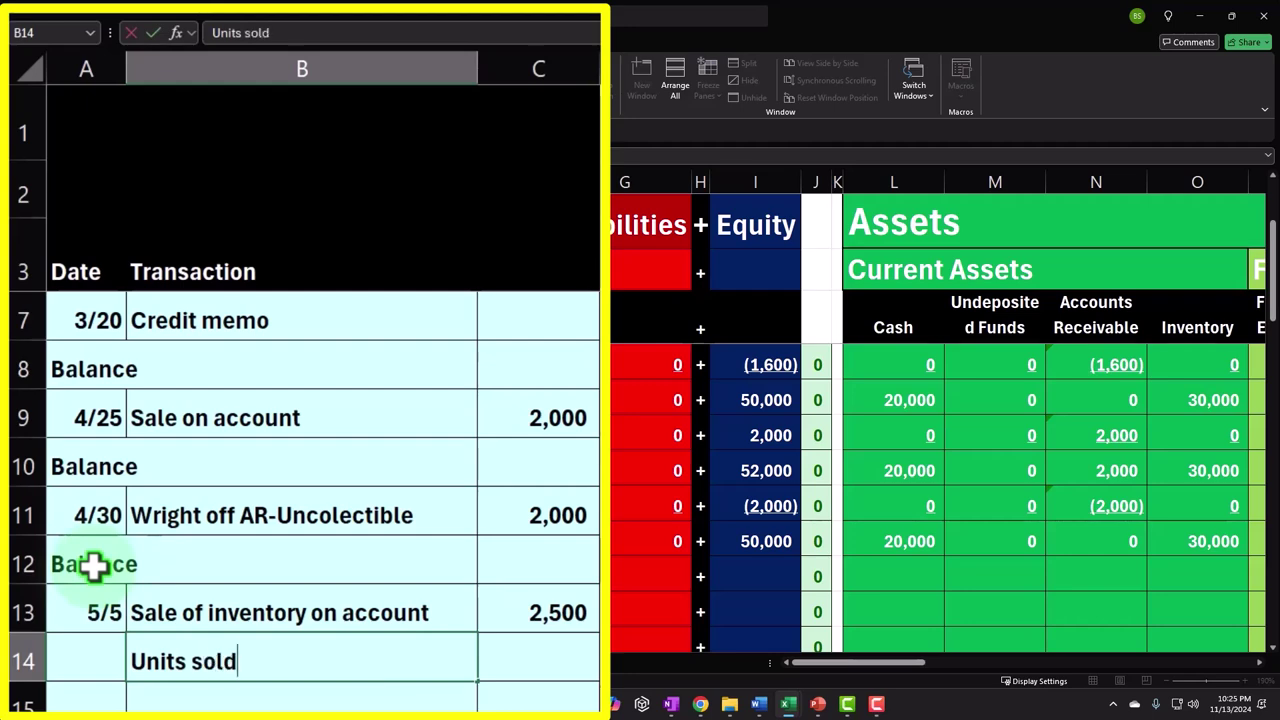
pyautogui.press('Tab')
pyautogui.write('200')
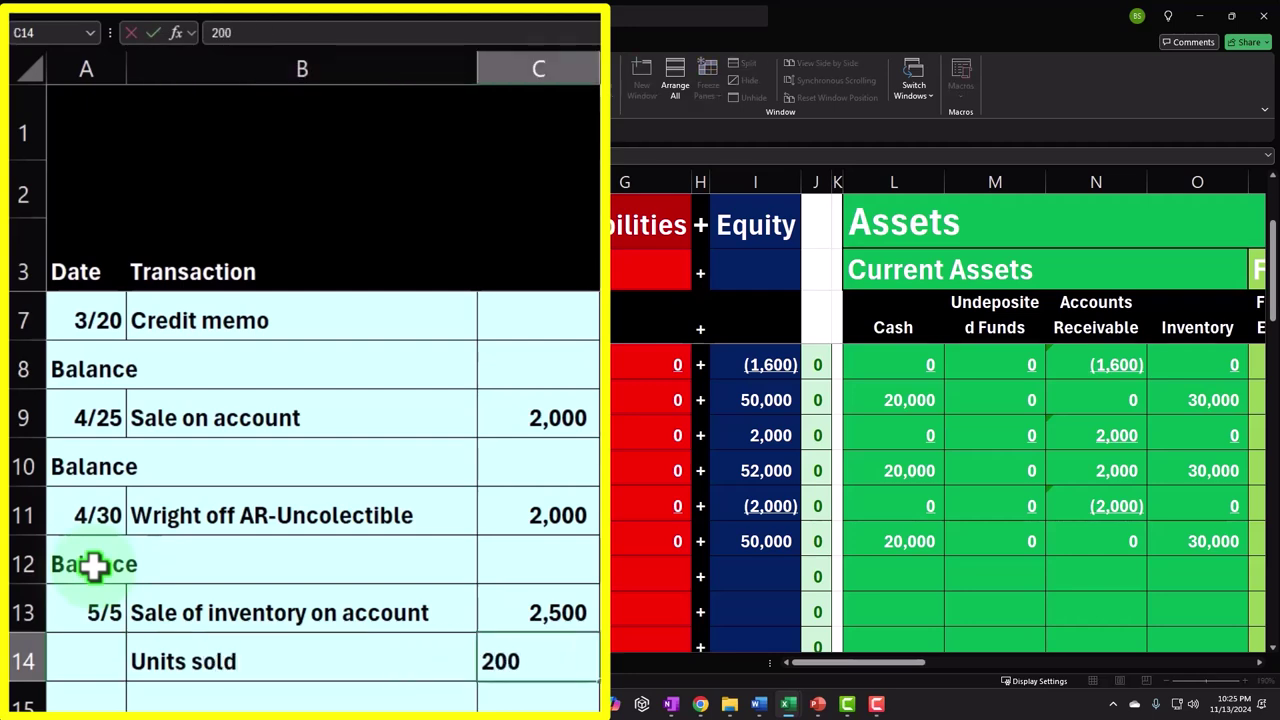
pyautogui.press('Return')
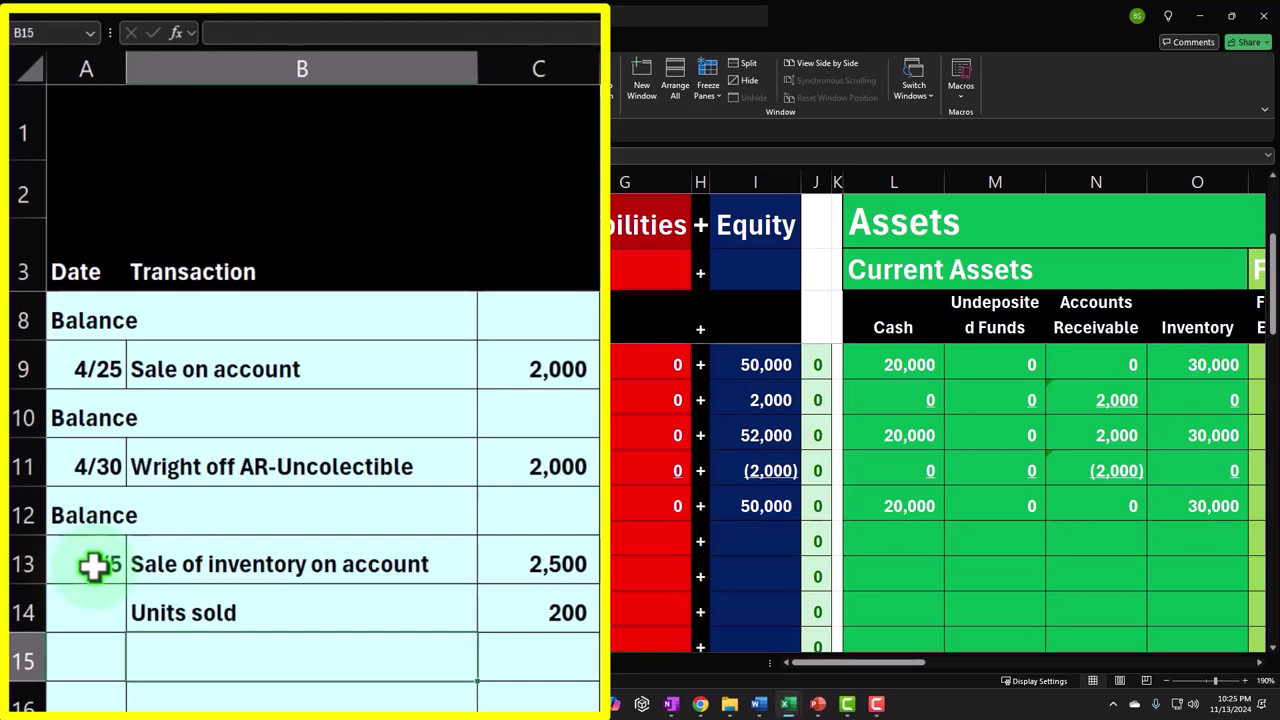
pyautogui.write('Cost per un')
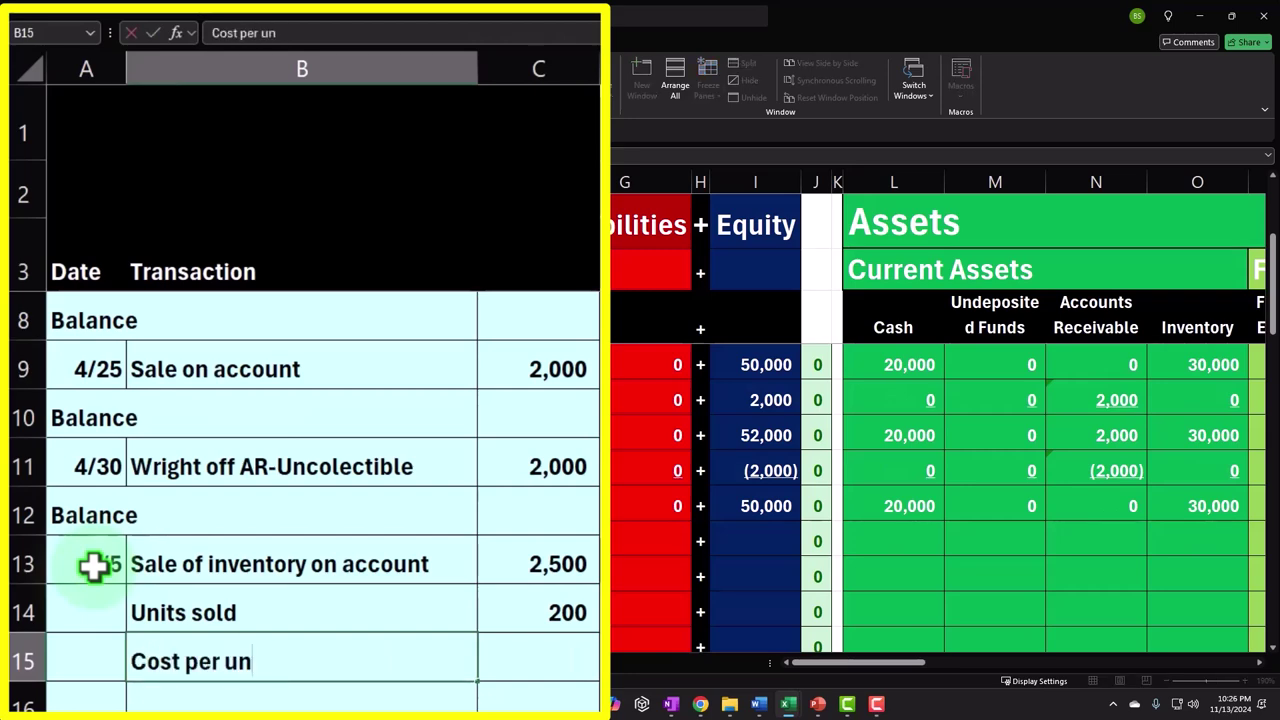
pyautogui.write('it')
pyautogui.press('Tab')
pyautogui.write('10')
pyautogui.press('Return')
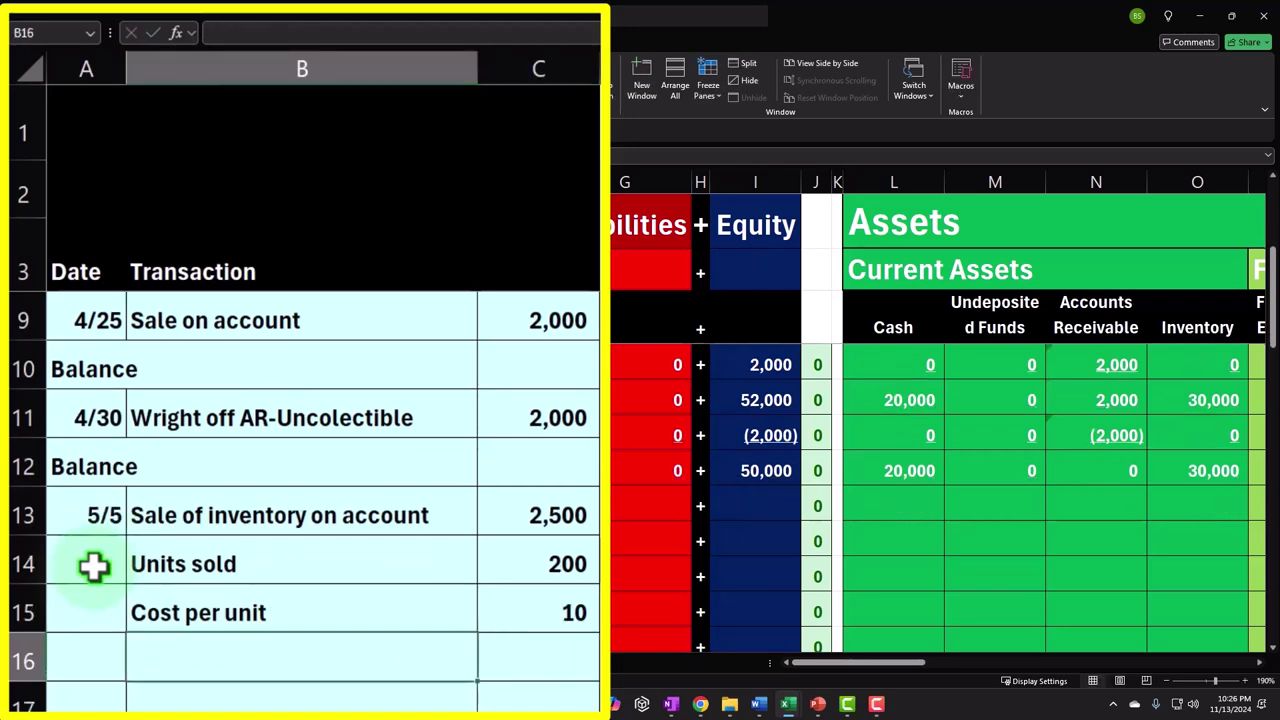
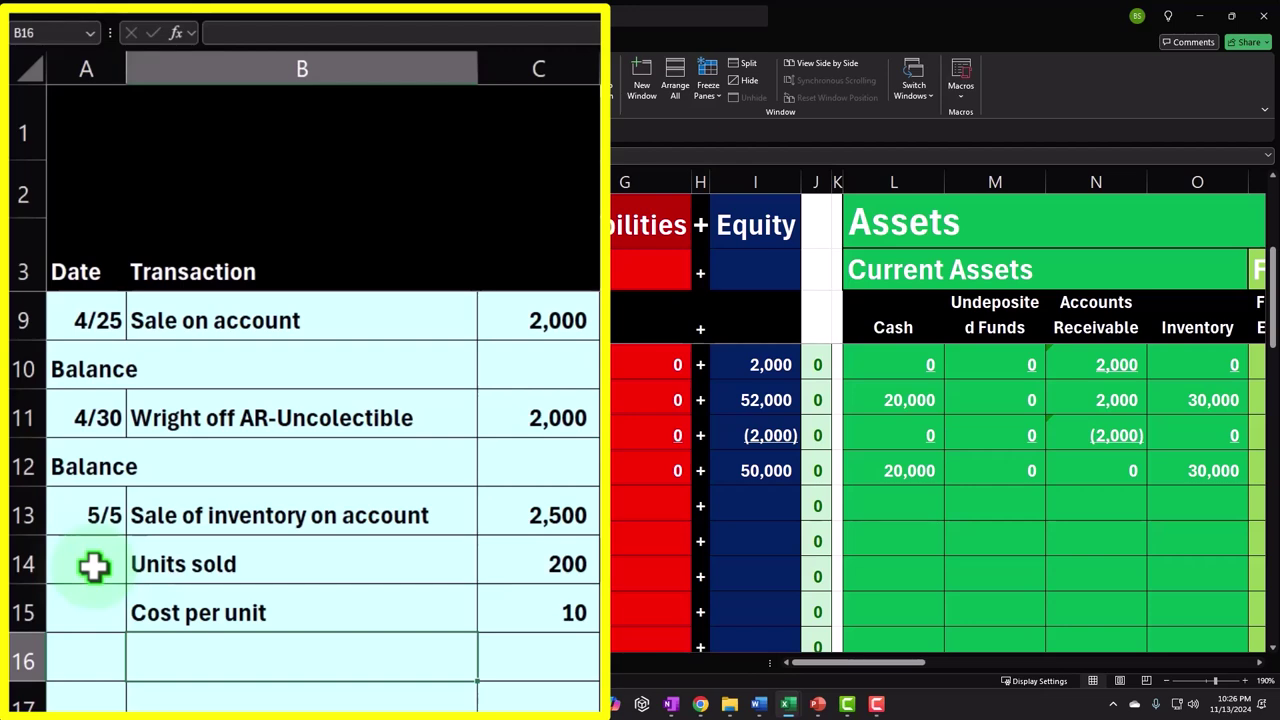
# Label B16 'Sale tax rate' and enter 0.05 in C16, formatted as 5%
pyautogui.write('S')
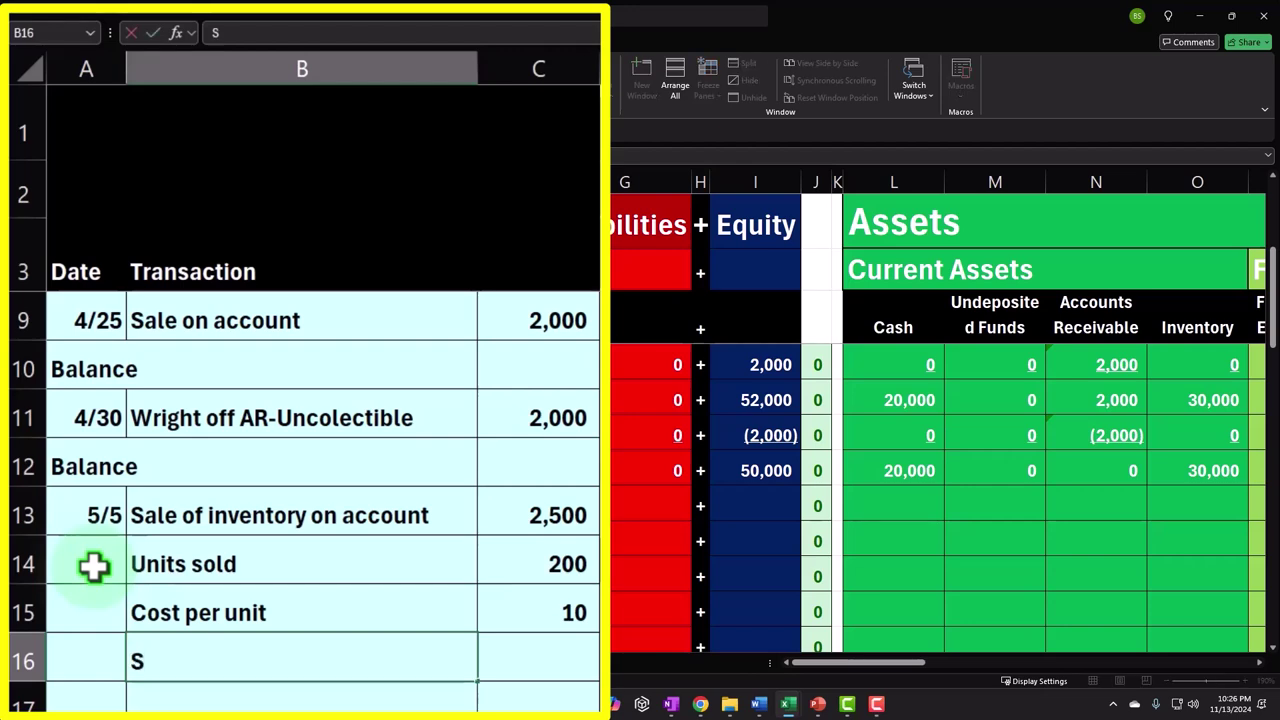
pyautogui.write('ale tax rate')
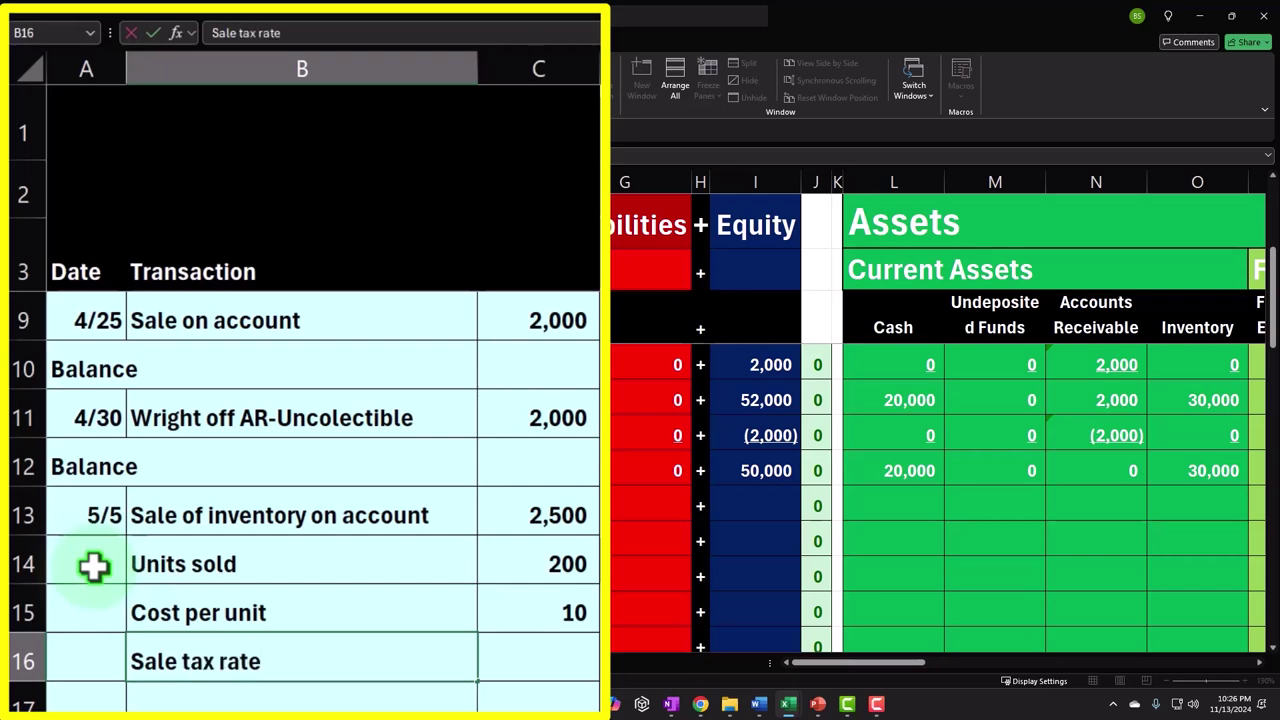
pyautogui.press('Tab')
pyautogui.write('.1')
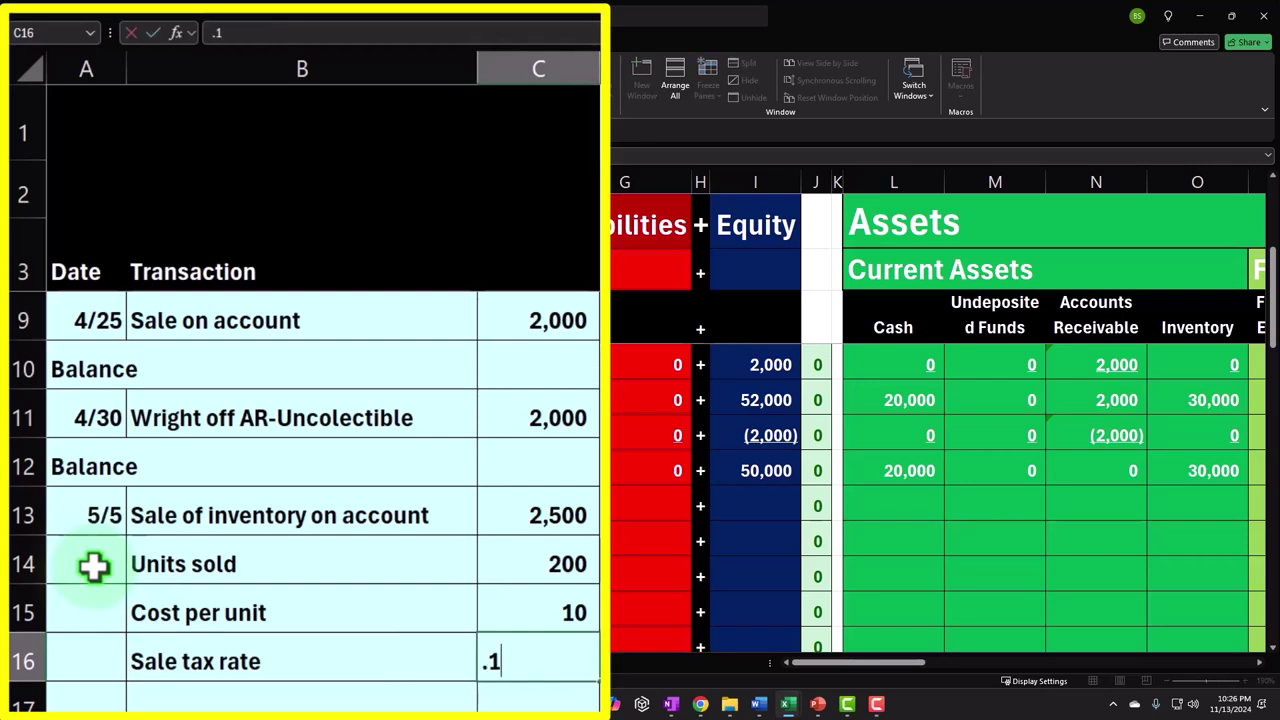
pyautogui.press('Return')
pyautogui.press('Up')
pyautogui.press('F2')
pyautogui.write('5')
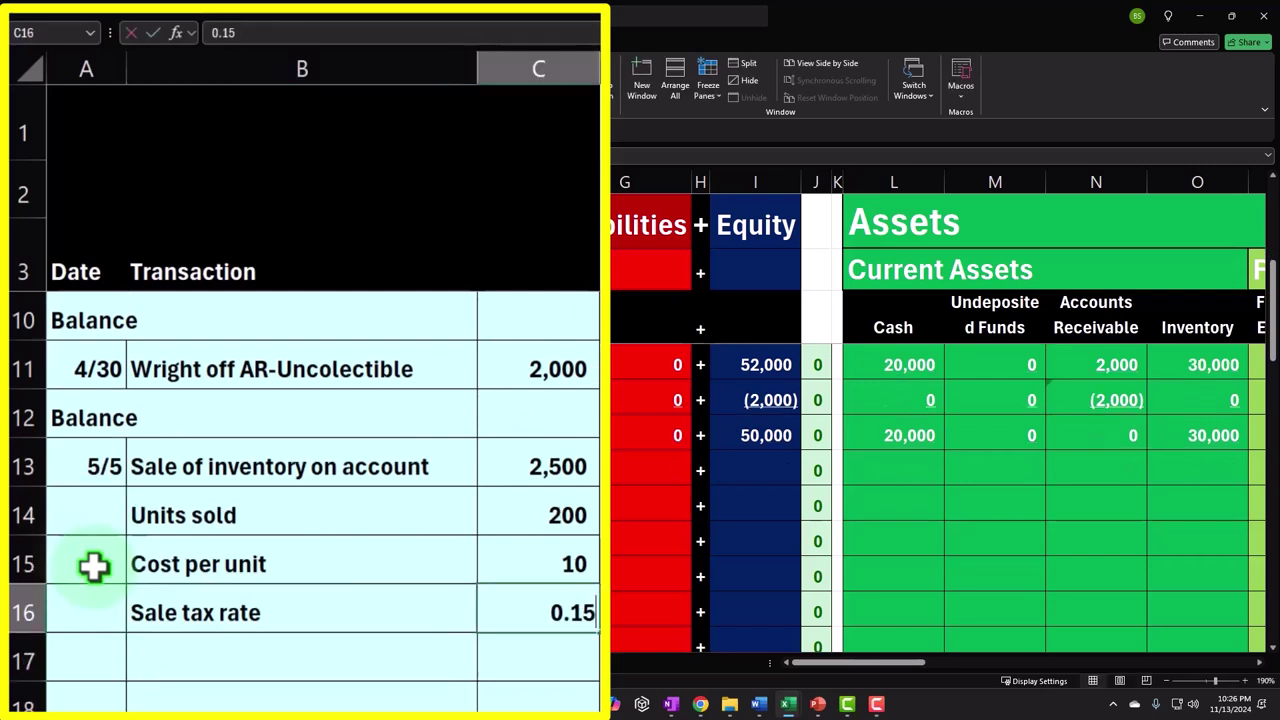
pyautogui.press('BackSpace')
pyautogui.press('BackSpace')
pyautogui.write('05')
pyautogui.press('Return')
pyautogui.press('Up')
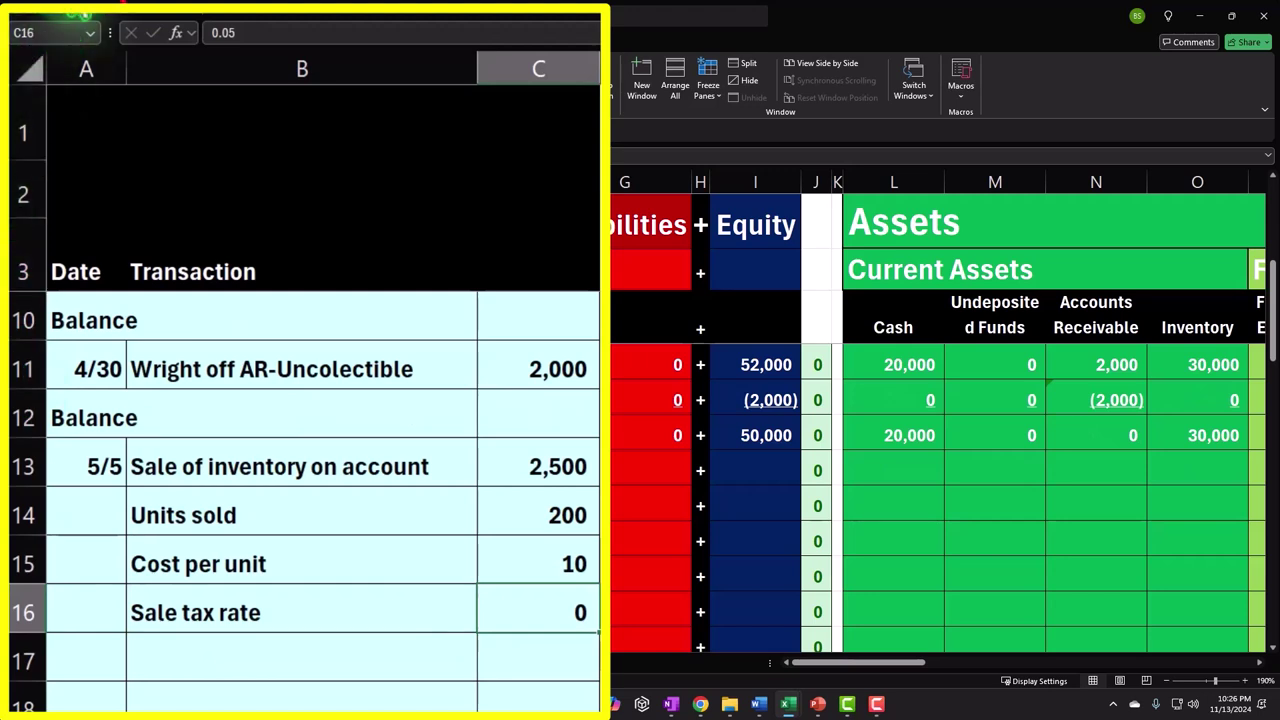
pyautogui.click(83, 14)
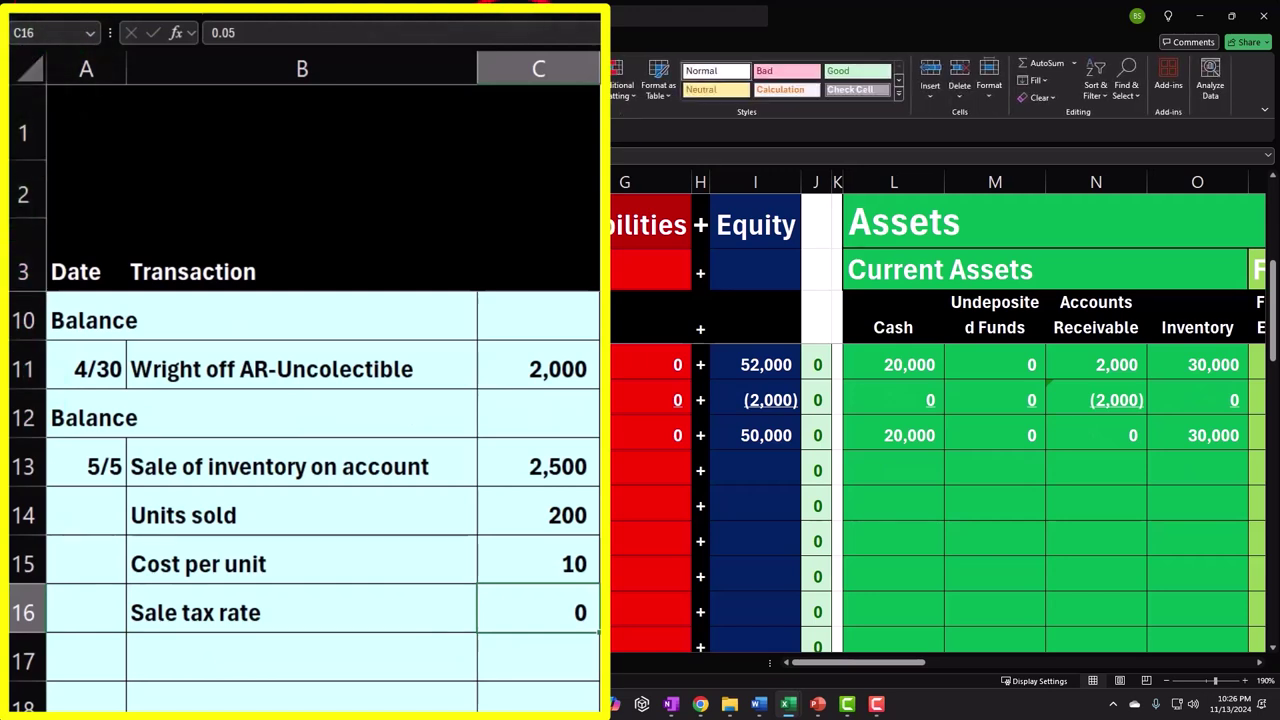
pyautogui.hotkey('ctrl', 'shift', '5')
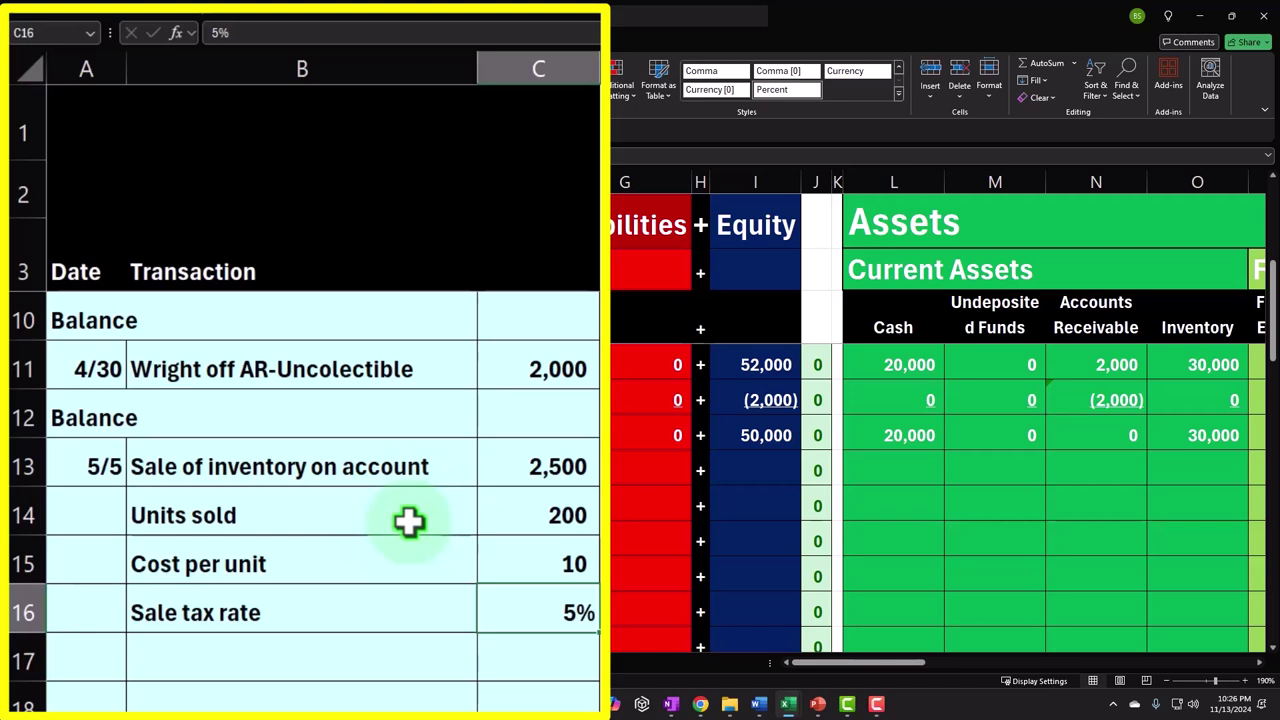
# Enter =C13+C13*C16 in N16 so Accounts Receivable shows 2,625
pyautogui.press('Right')
pyautogui.press('Right')
pyautogui.press('Right')
pyautogui.press('Right')
pyautogui.press('Right')
pyautogui.press('Right')
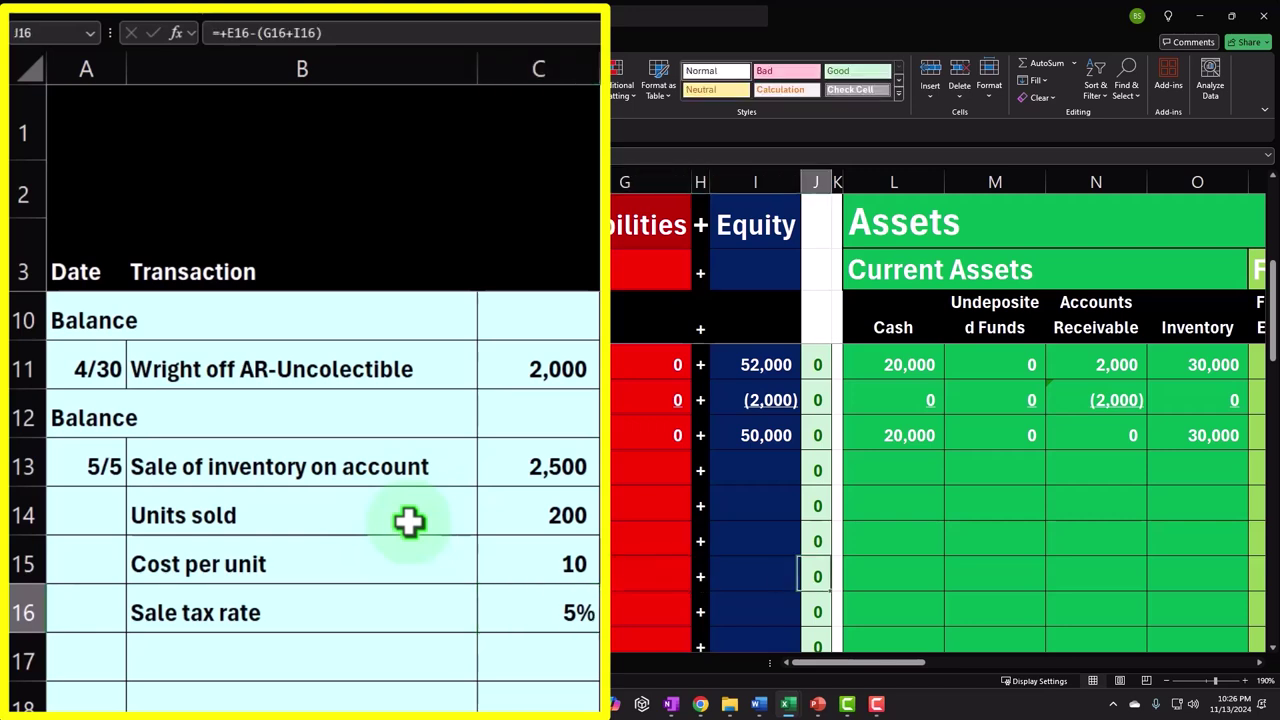
pyautogui.press('Right')
pyautogui.press('Right')
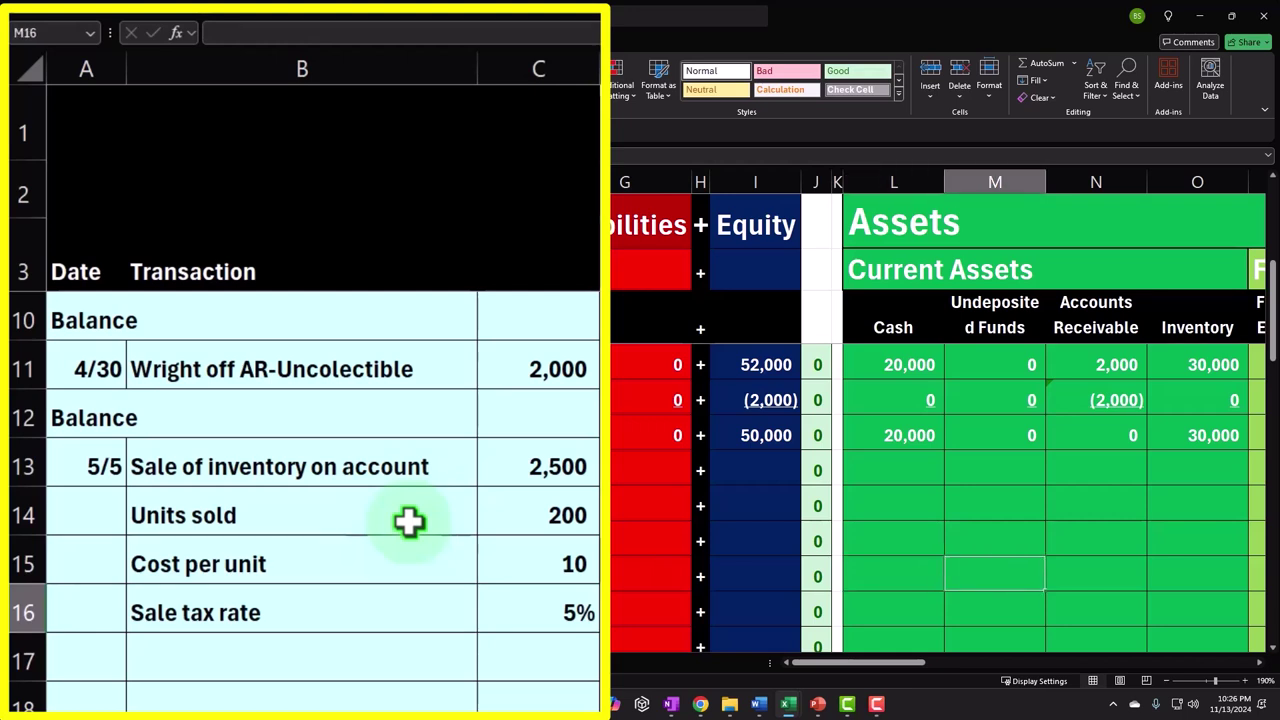
pyautogui.write('=')
pyautogui.press('Left')
pyautogui.press('Left')
pyautogui.press('Left')
pyautogui.press('Left')
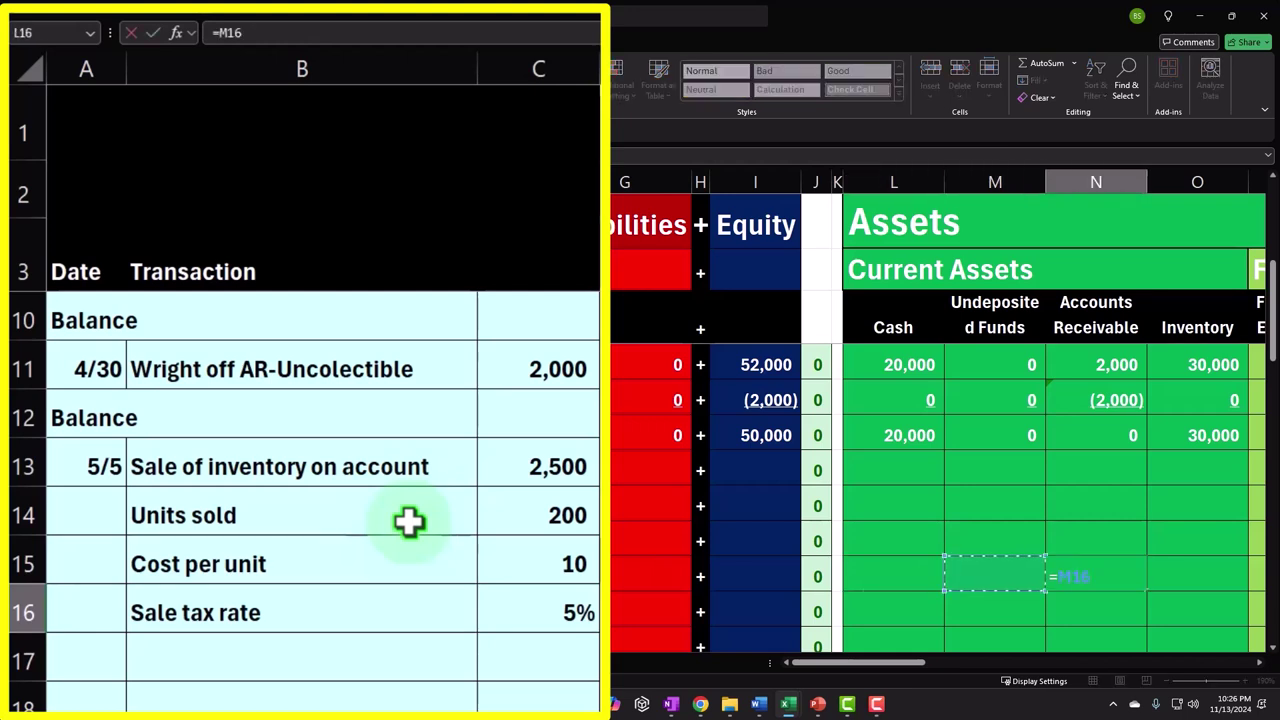
pyautogui.press('Left')
pyautogui.press('Left')
pyautogui.press('Left')
pyautogui.press('Left')
pyautogui.press('Up')
pyautogui.press('Up')
pyautogui.press('Up')
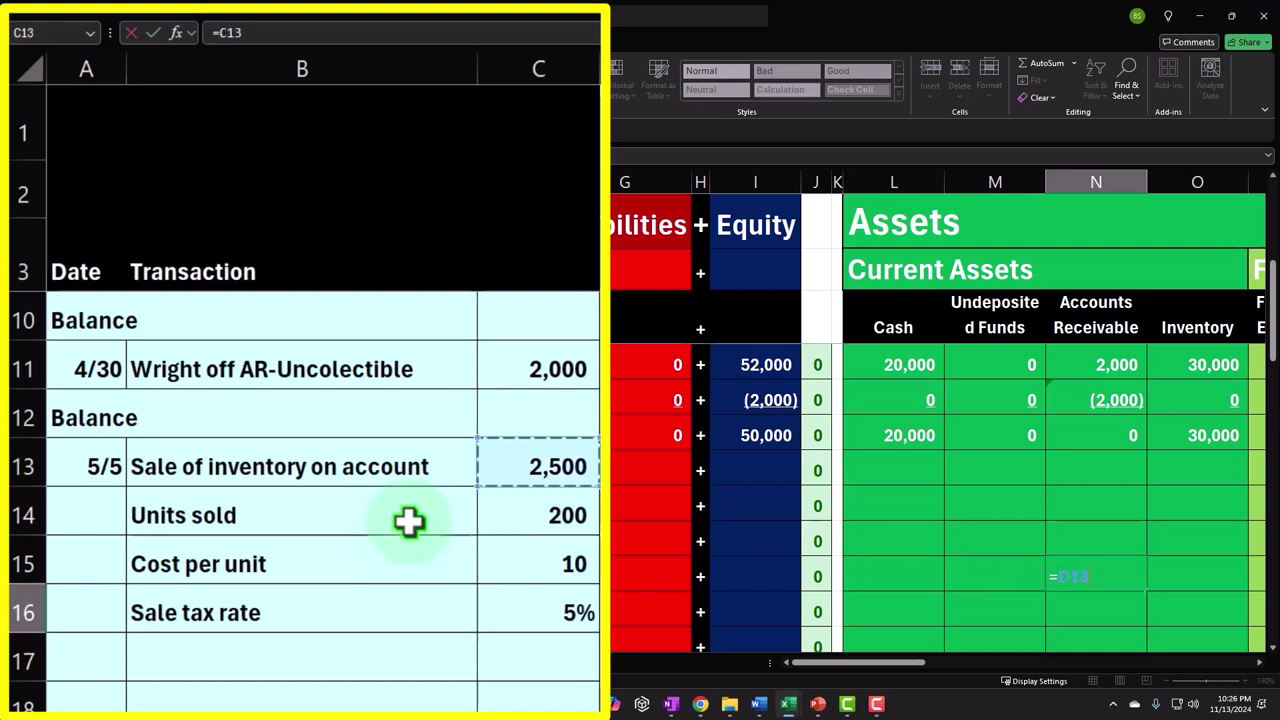
pyautogui.write('+')
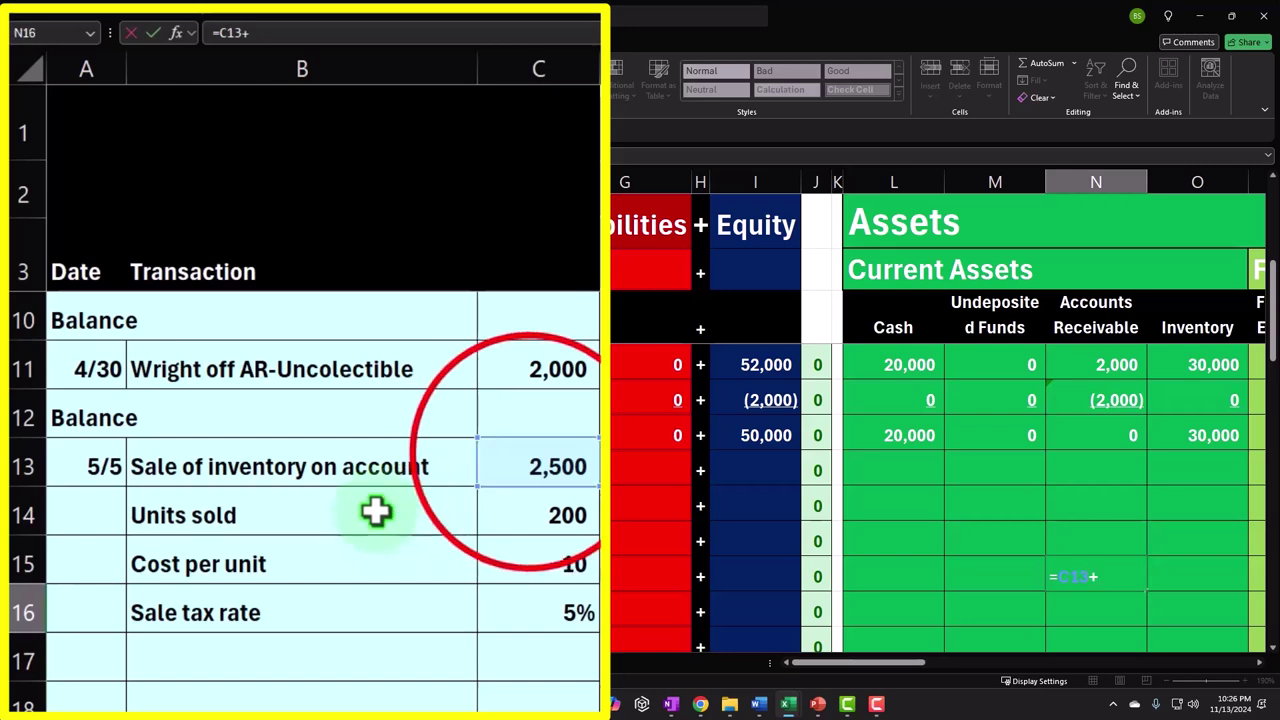
pyautogui.click(528, 452)
pyautogui.write('*')
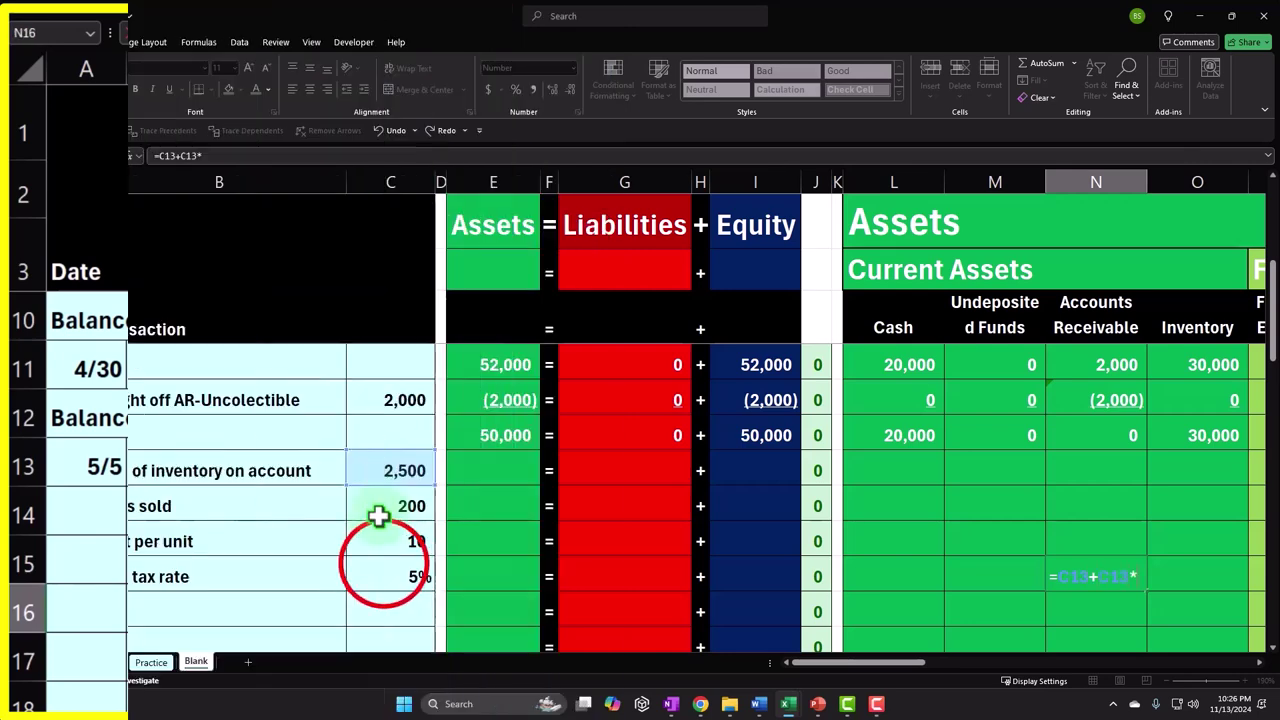
pyautogui.click(520, 600)
pyautogui.press('Return')
pyautogui.press('Up')
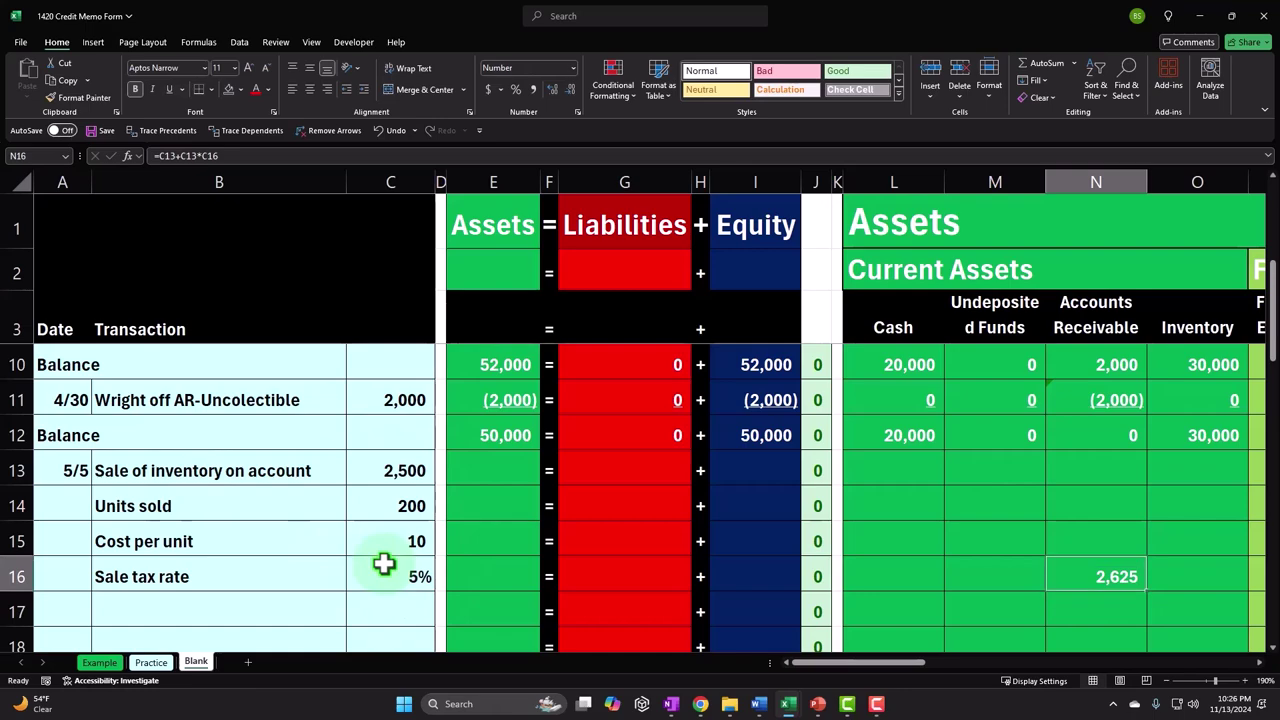
pyautogui.press('Right')
pyautogui.press('Right')
pyautogui.press('Right')
pyautogui.press('Right')
pyautogui.press('Right')
pyautogui.press('Right')
pyautogui.press('Right')
pyautogui.press('Right')
pyautogui.press('Right')
pyautogui.press('Right')
pyautogui.press('Right')
pyautogui.press('Right')
pyautogui.press('Right')
pyautogui.press('Right')
pyautogui.press('Right')
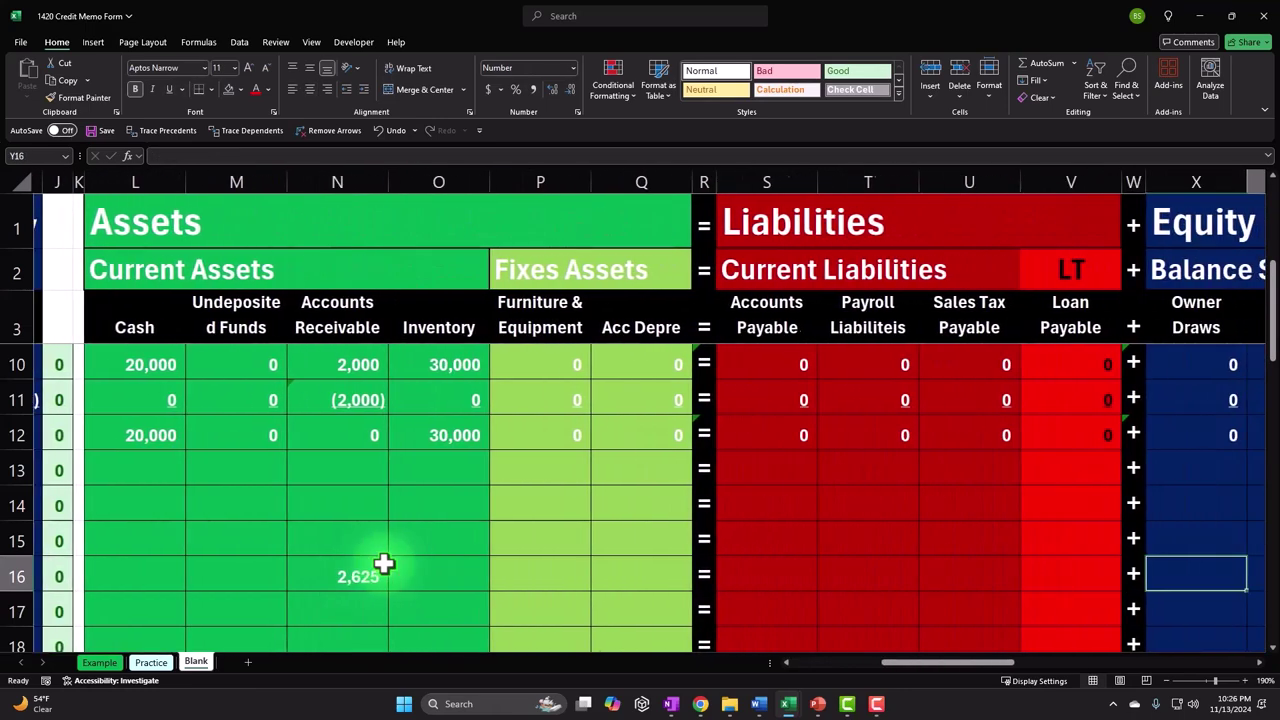
# Enter =C13 in the Sales cell of row 16 to record 2,500
pyautogui.press('Left')
pyautogui.press('Left')
pyautogui.press('Left')
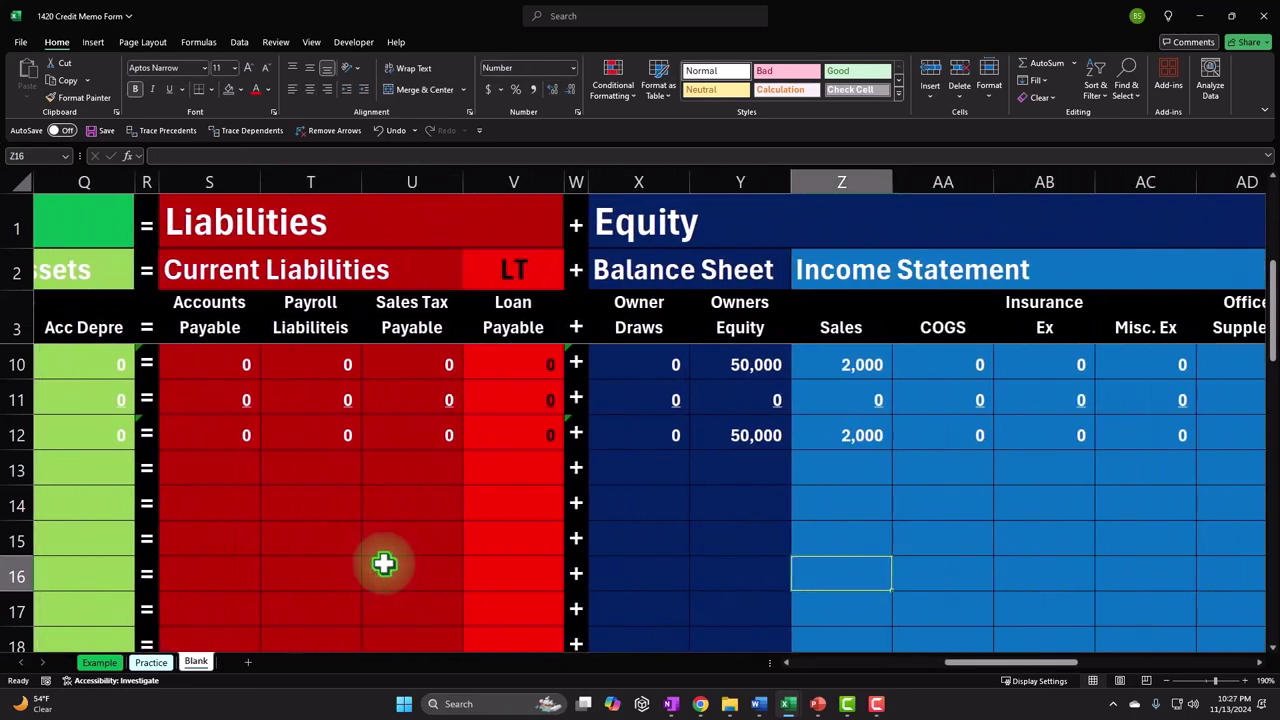
pyautogui.write('=')
pyautogui.press('Left')
pyautogui.press('Left')
pyautogui.press('Left')
pyautogui.press('Left')
pyautogui.press('Left')
pyautogui.press('Left')
pyautogui.press('Left')
pyautogui.press('Left')
pyautogui.press('Left')
pyautogui.press('Left')
pyautogui.press('Left')
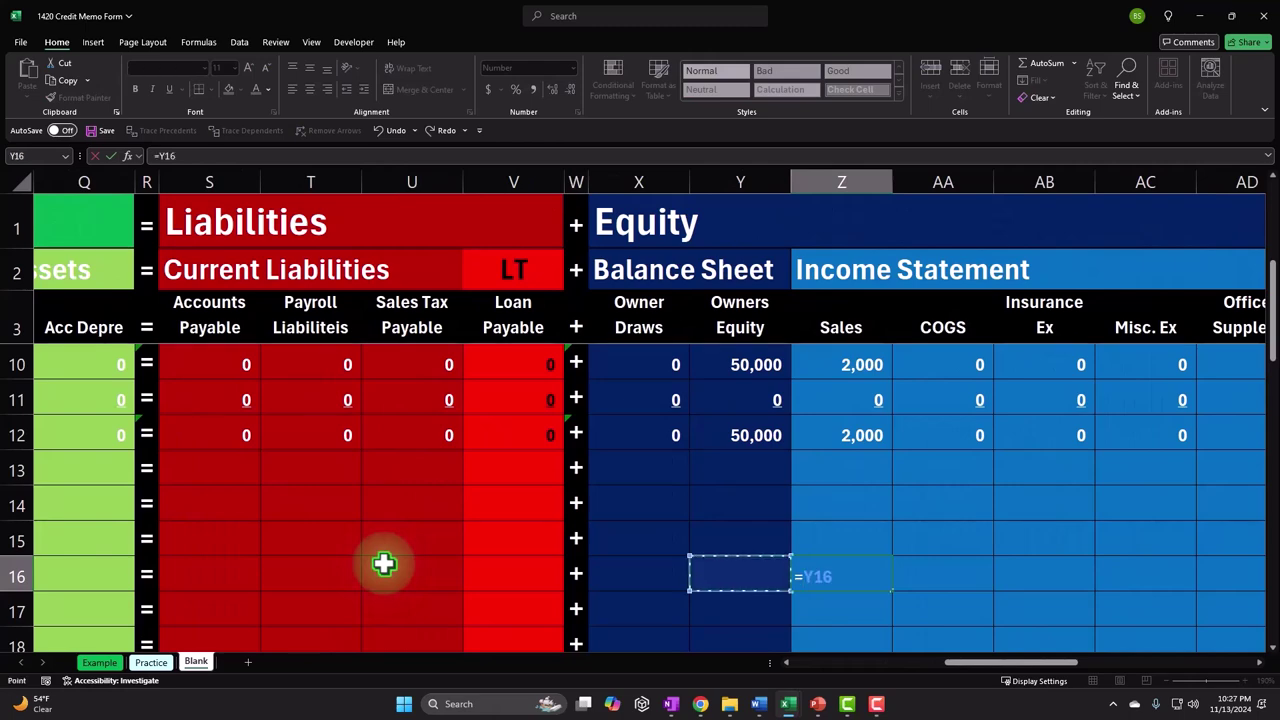
pyautogui.press('Left')
pyautogui.press('Left')
pyautogui.press('Left')
pyautogui.press('Left')
pyautogui.press('Left')
pyautogui.press('Left')
pyautogui.press('Left')
pyautogui.press('Left')
pyautogui.press('Left')
pyautogui.press('Left')
pyautogui.press('Left')
pyautogui.press('Left')
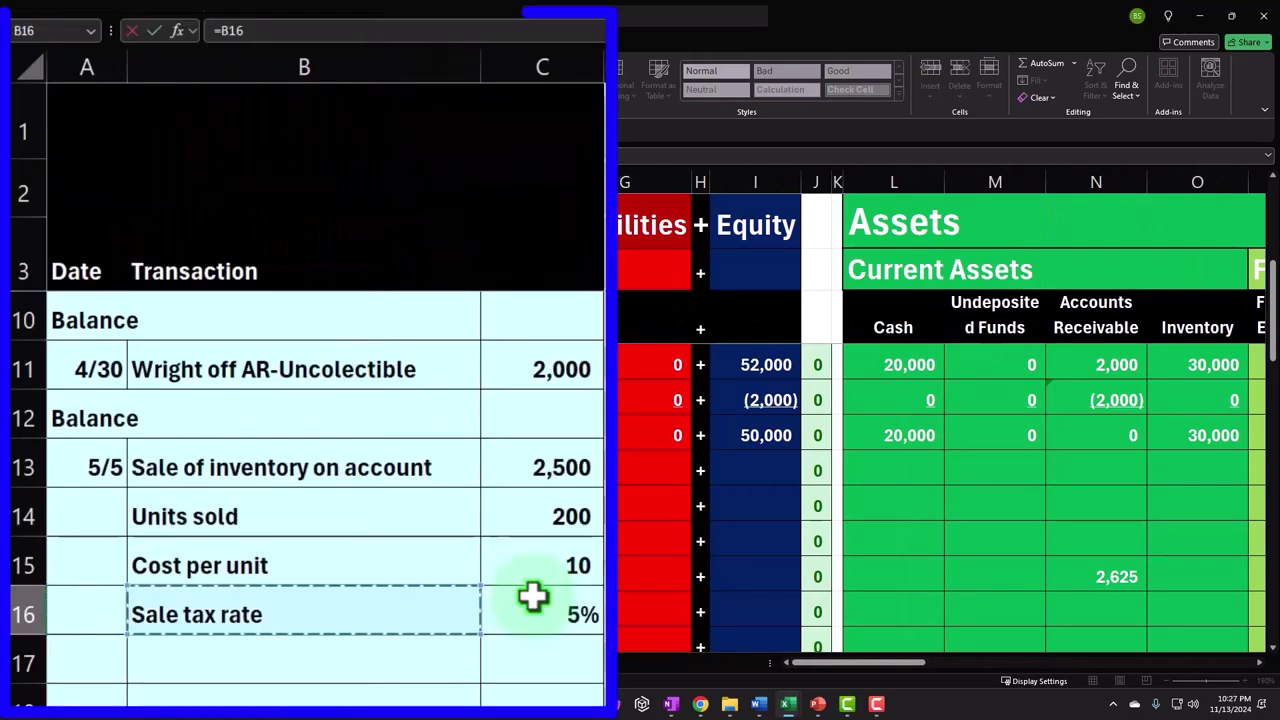
pyautogui.press('Up')
pyautogui.press('Up')
pyautogui.press('Up')
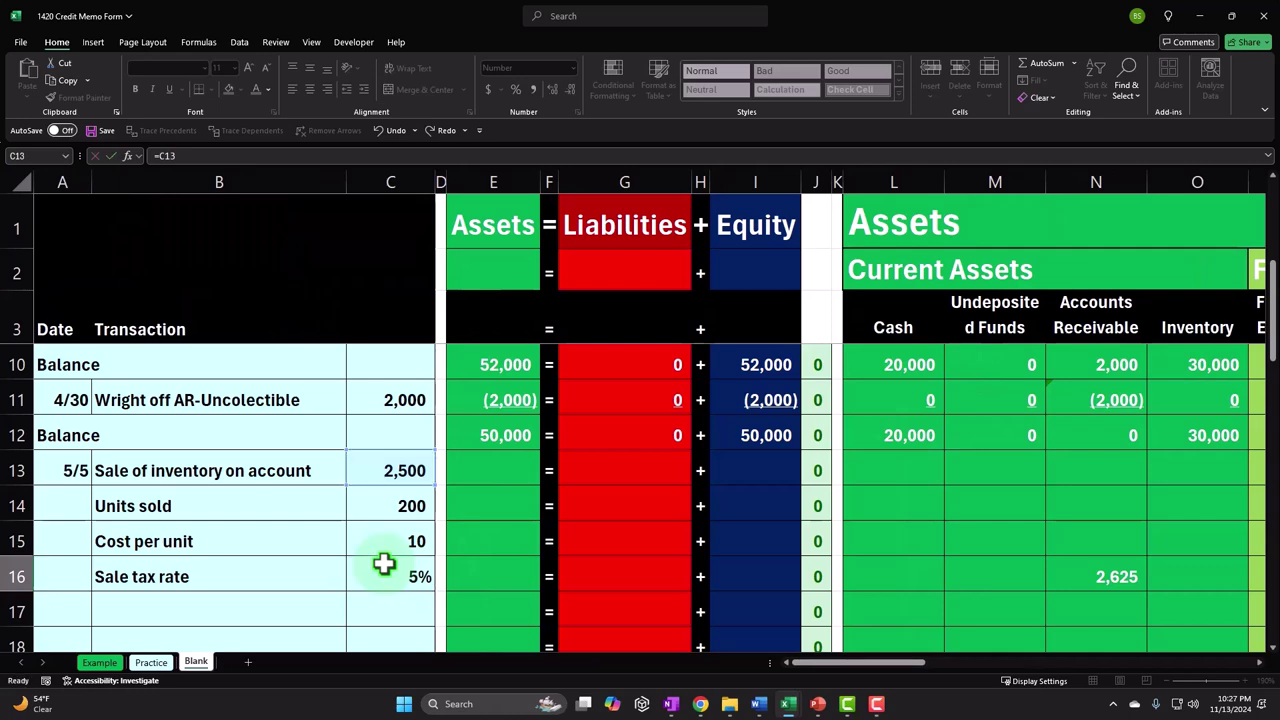
pyautogui.press('Return')
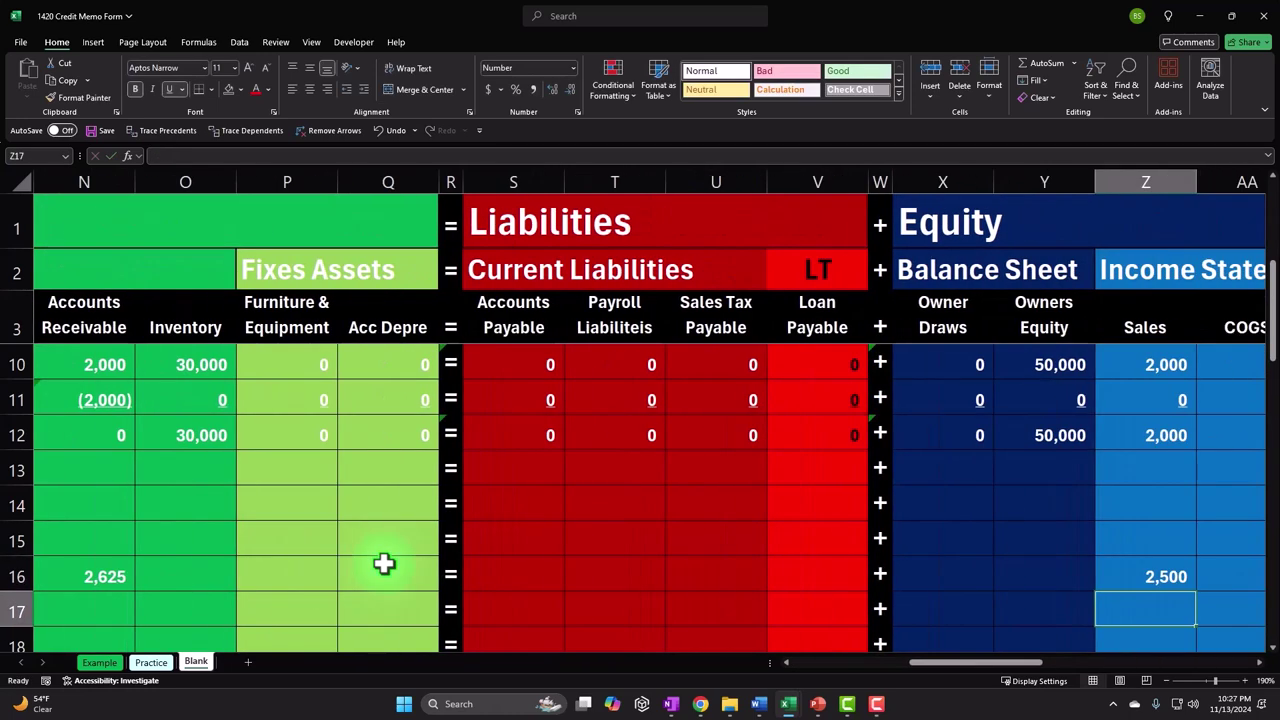
# Enter =C13*C16 in Sales Tax Payable on row 16, showing 125
pyautogui.press('Left')
pyautogui.press('Left')
pyautogui.press('Left')
pyautogui.press('Left')
pyautogui.press('Left')
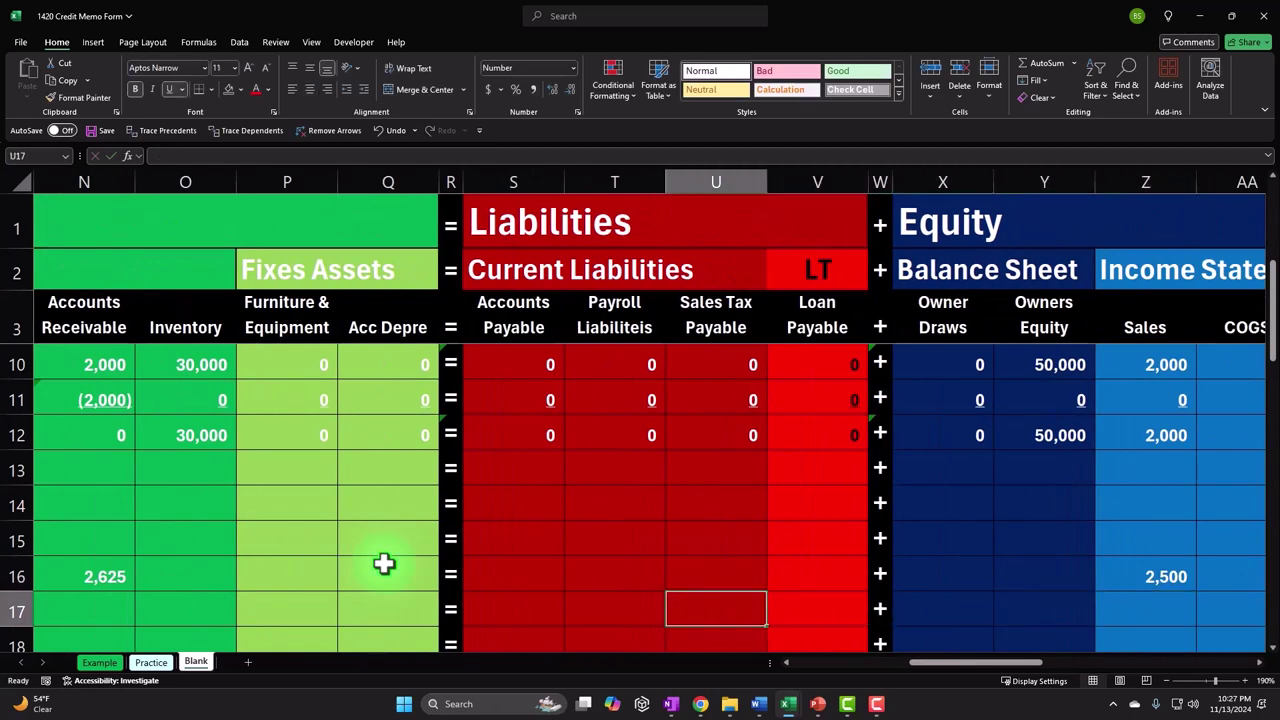
pyautogui.press('Up')
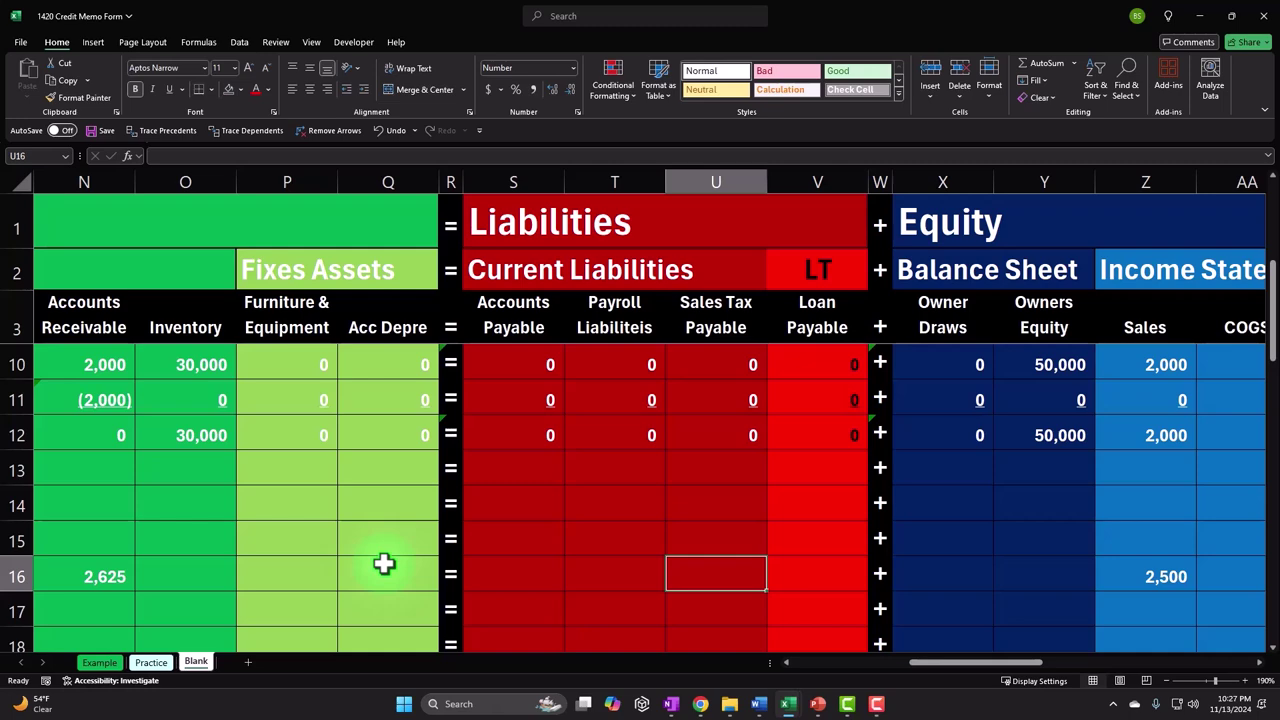
pyautogui.write('=')
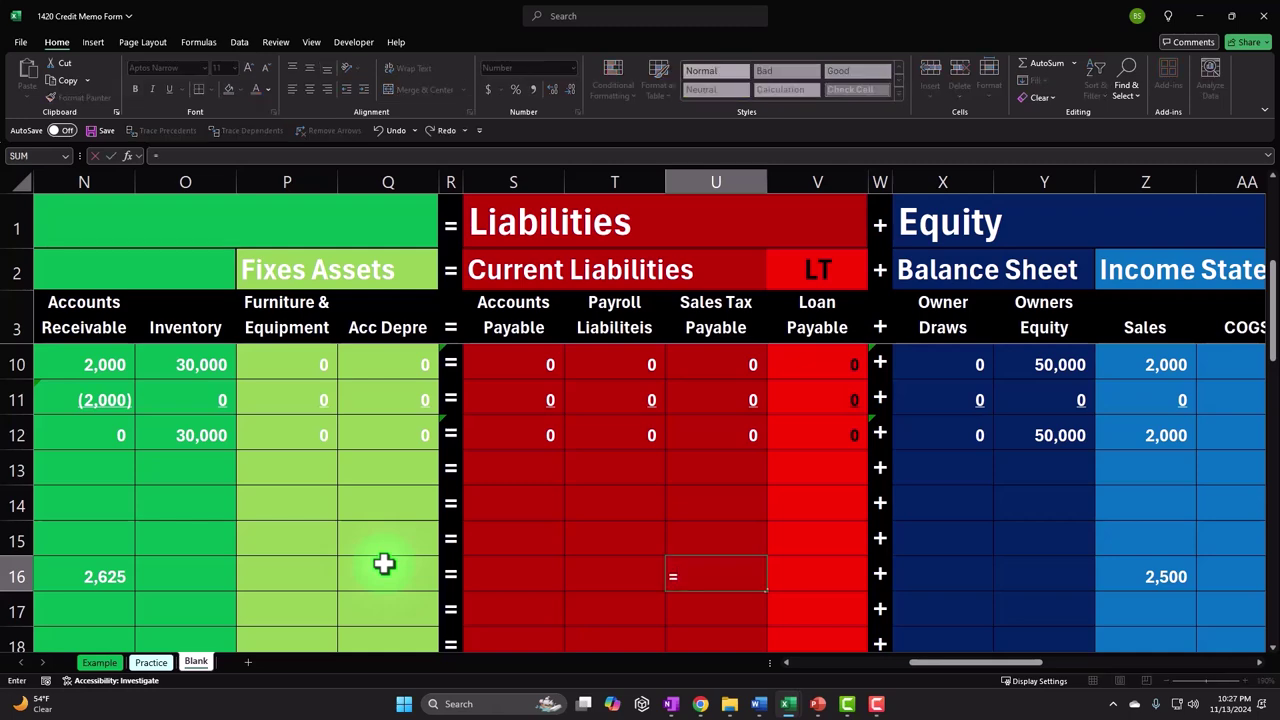
pyautogui.press('Left')
pyautogui.hotkey('ctrl', 'Left')
pyautogui.hotkey('ctrl', 'Left')
pyautogui.hotkey('ctrl', 'Left')
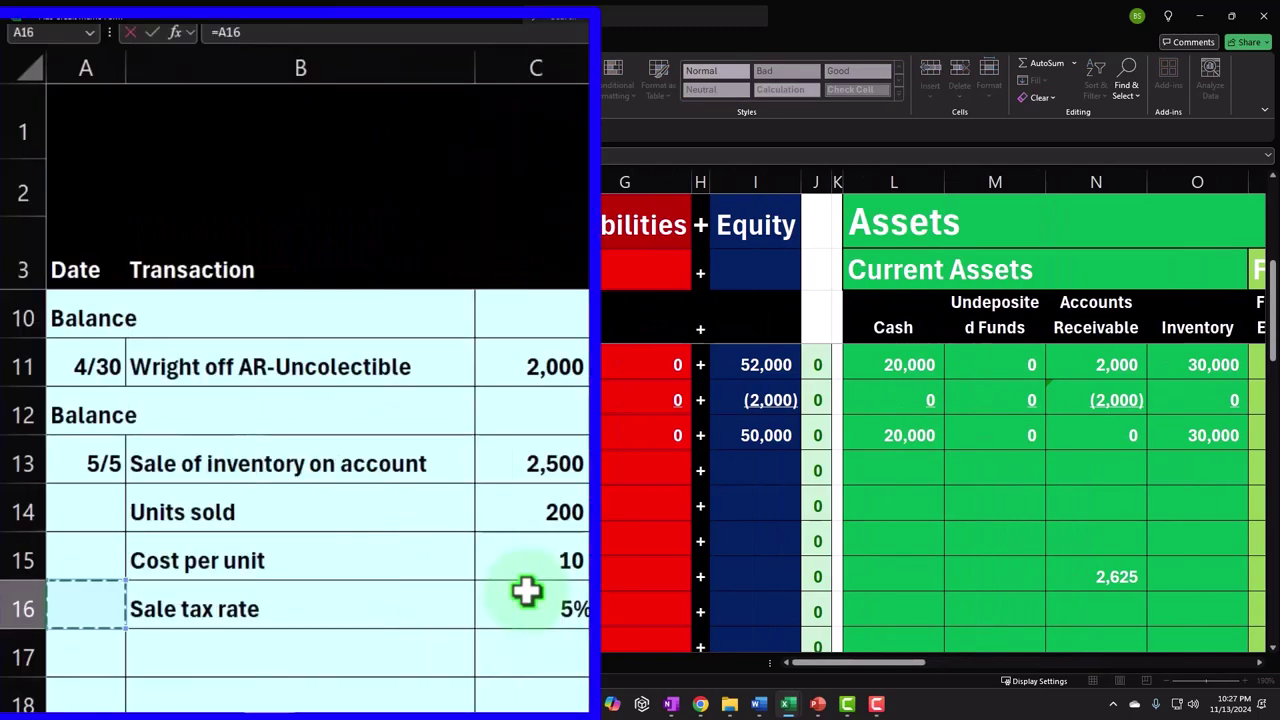
pyautogui.click(541, 467)
pyautogui.write('*')
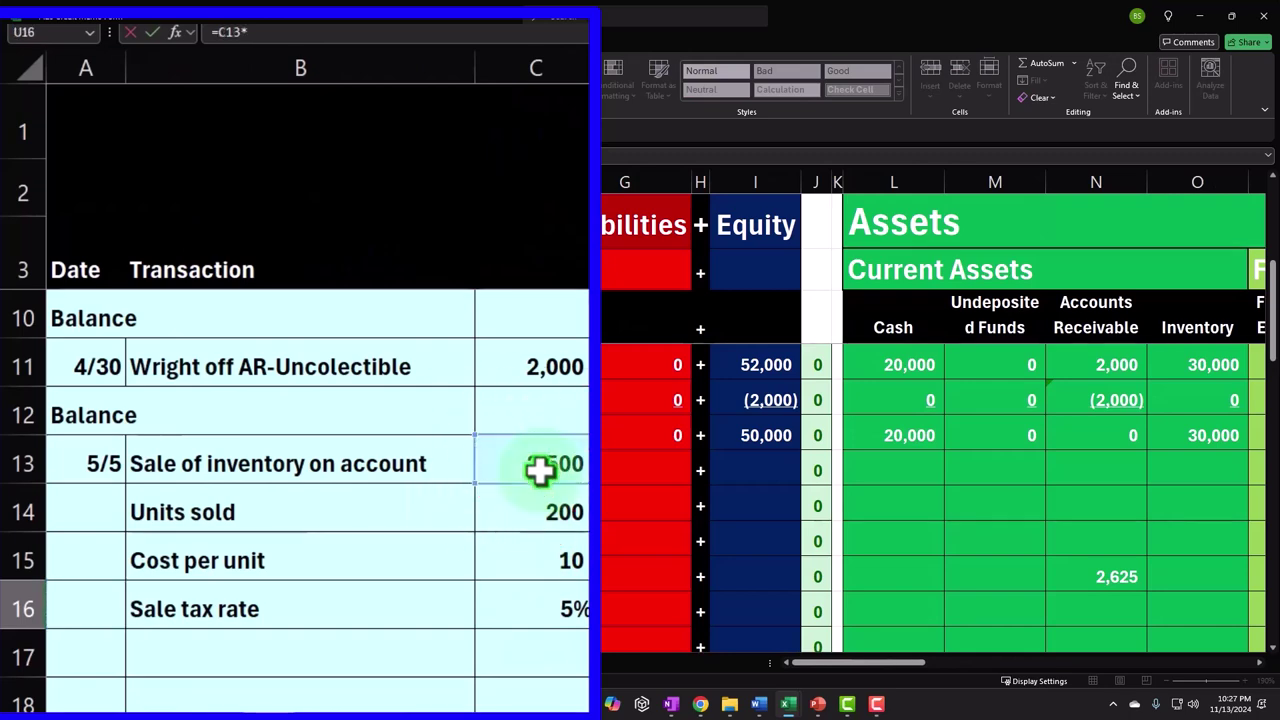
pyautogui.click(523, 603)
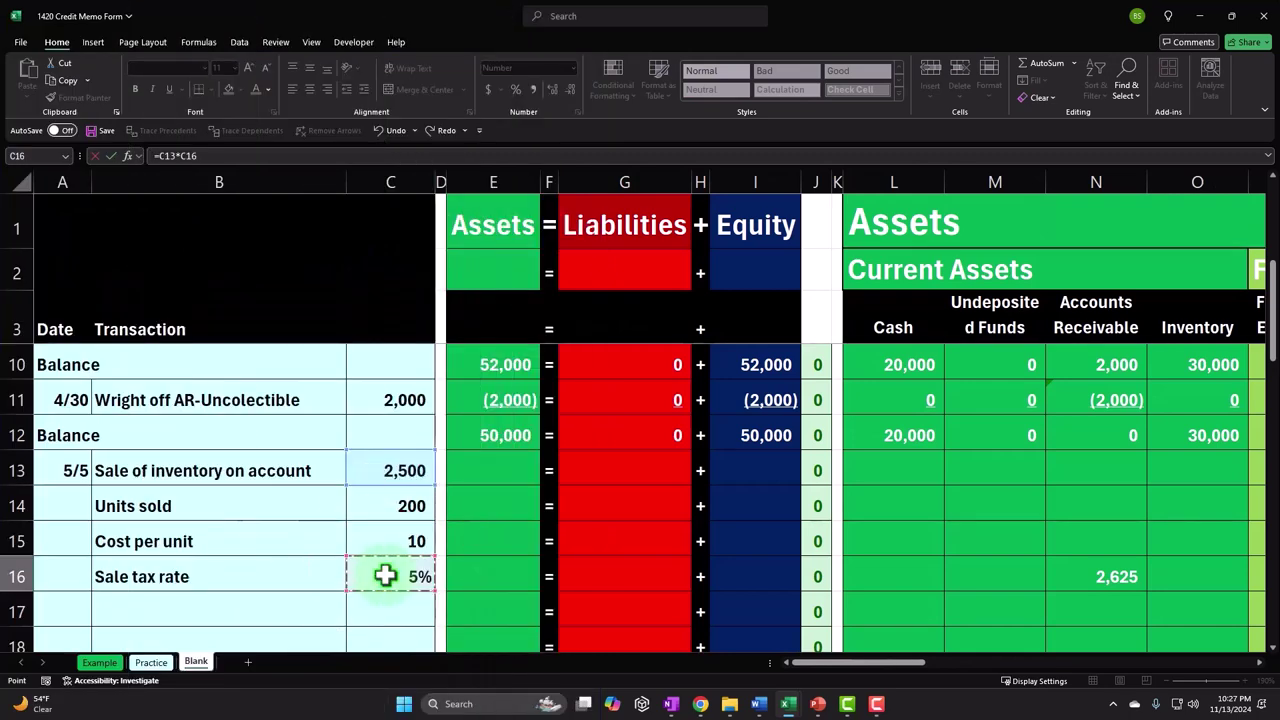
pyautogui.press('Return')
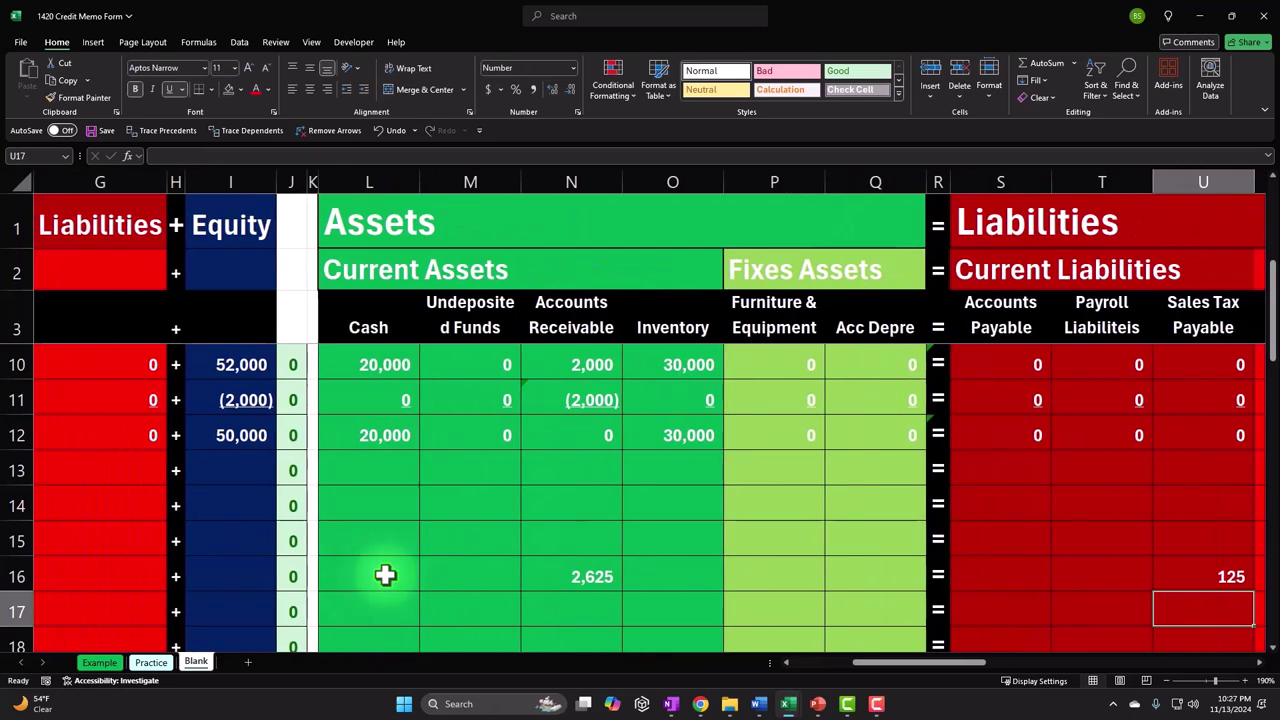
pyautogui.press('Left')
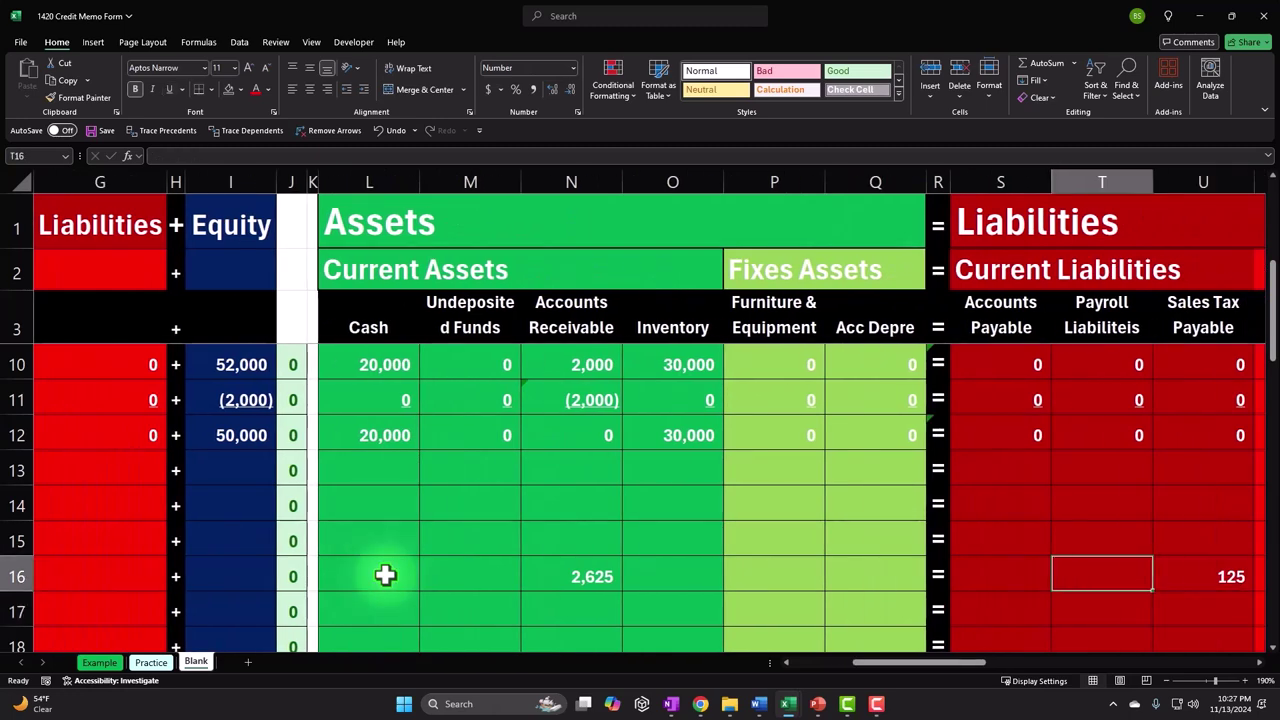
pyautogui.press('Left')
pyautogui.press('Left')
pyautogui.press('Left')
pyautogui.press('Left')
pyautogui.press('Left')
pyautogui.press('Left')
pyautogui.press('Left')
pyautogui.press('Left')
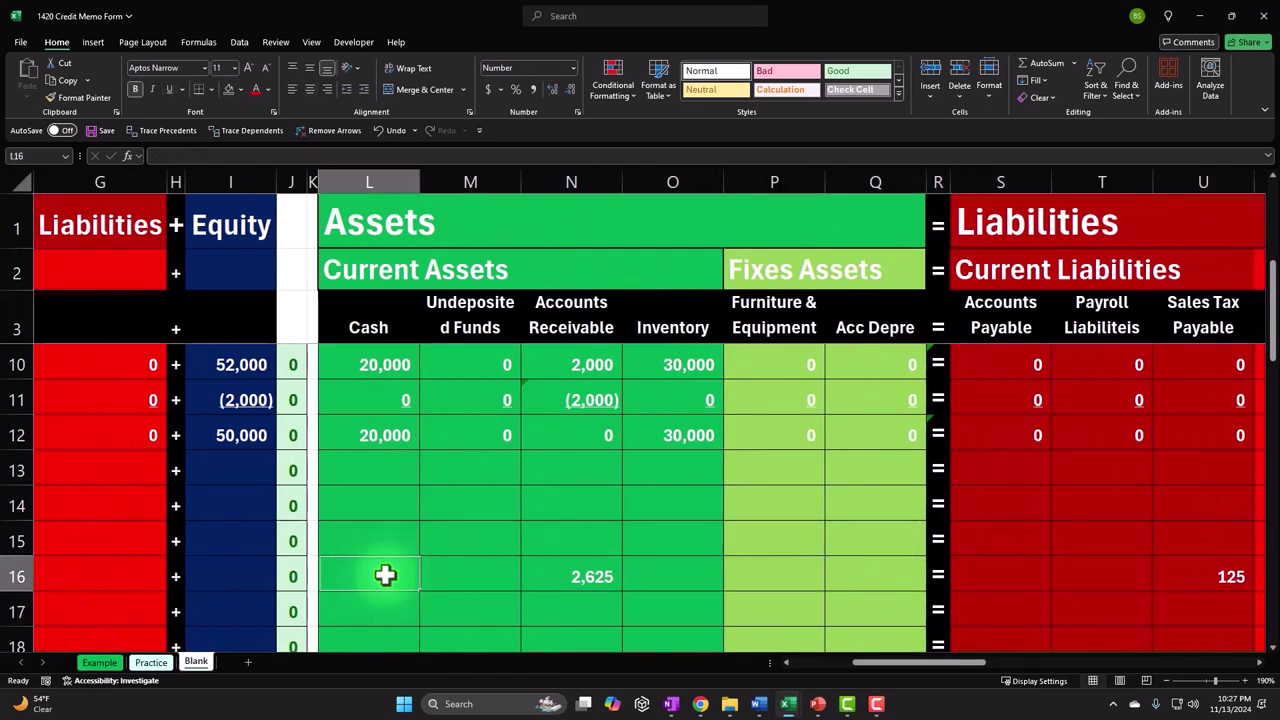
pyautogui.press('Left')
pyautogui.press('Left')
pyautogui.press('Left')
pyautogui.press('Left')
pyautogui.press('Left')
pyautogui.press('Left')
pyautogui.press('Left')
pyautogui.press('Left')
pyautogui.press('Left')
pyautogui.press('Left')
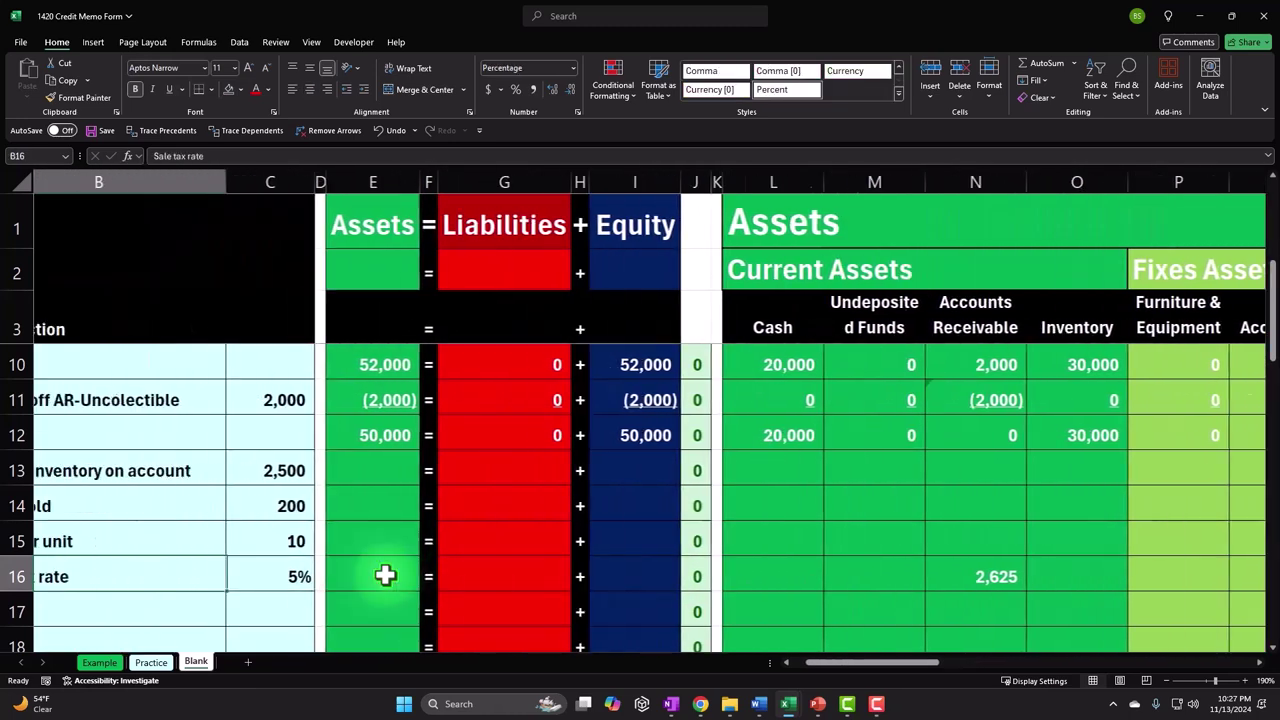
# Fill the Assets, Liabilities and Equity total formulas from row 12 down to row 16
pyautogui.press('Left')
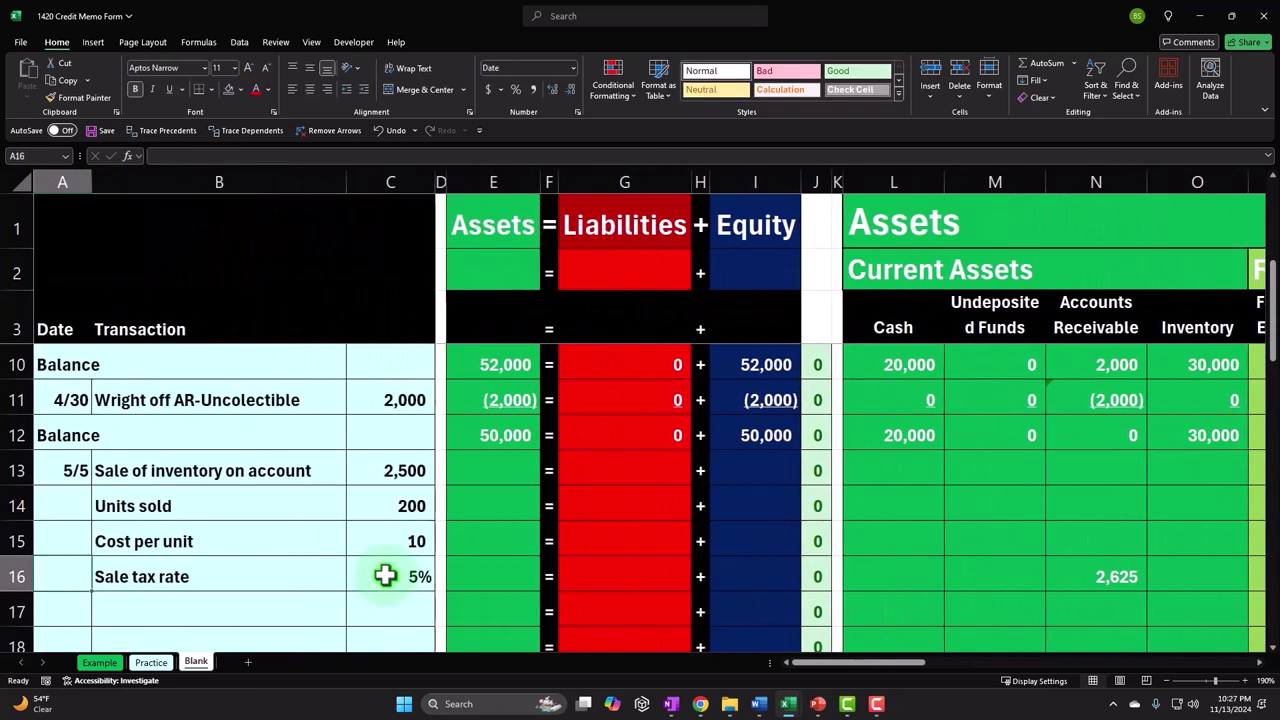
pyautogui.click(493, 437)
pyautogui.moveTo(586, 421); pyautogui.dragTo(571, 606)
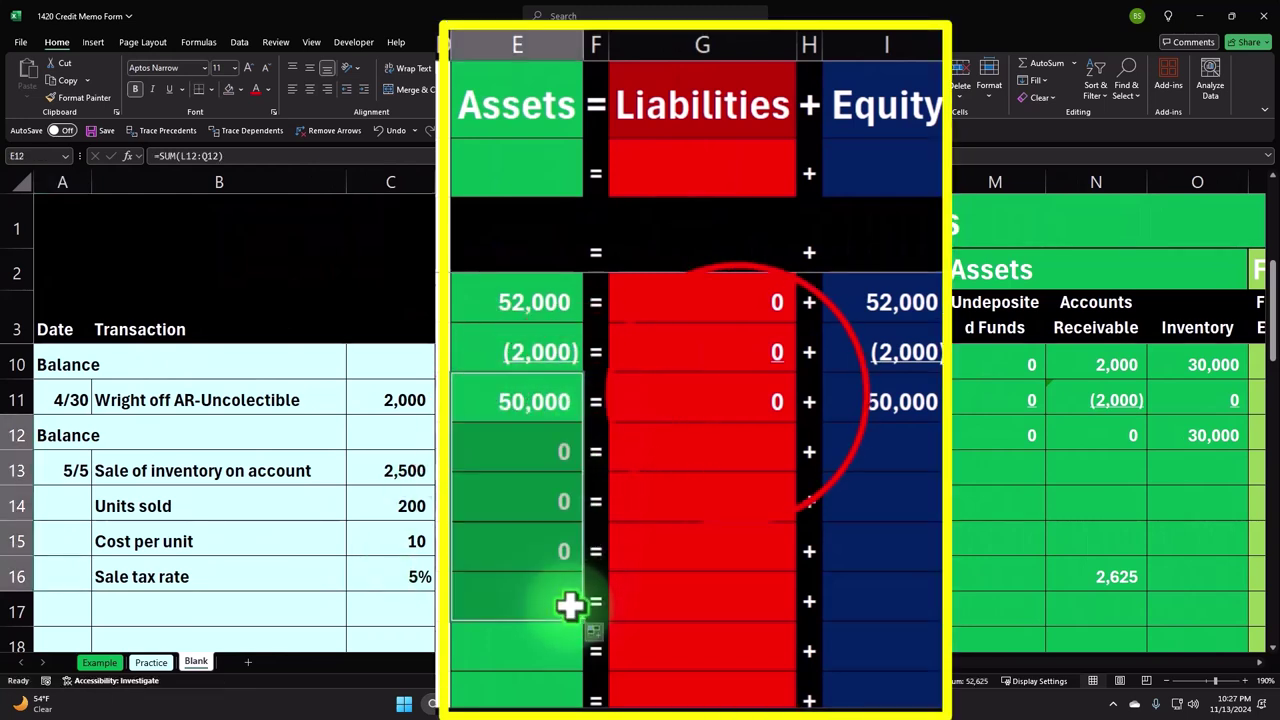
pyautogui.click(750, 400)
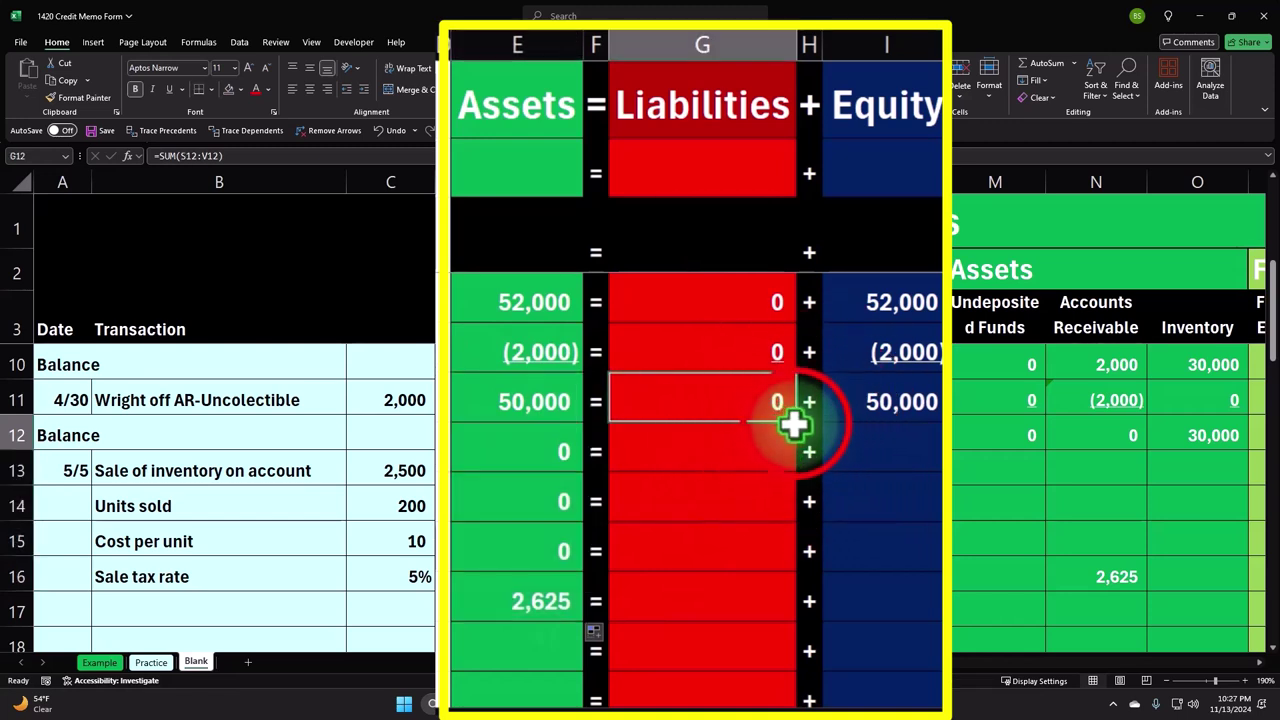
pyautogui.moveTo(797, 422); pyautogui.dragTo(794, 609)
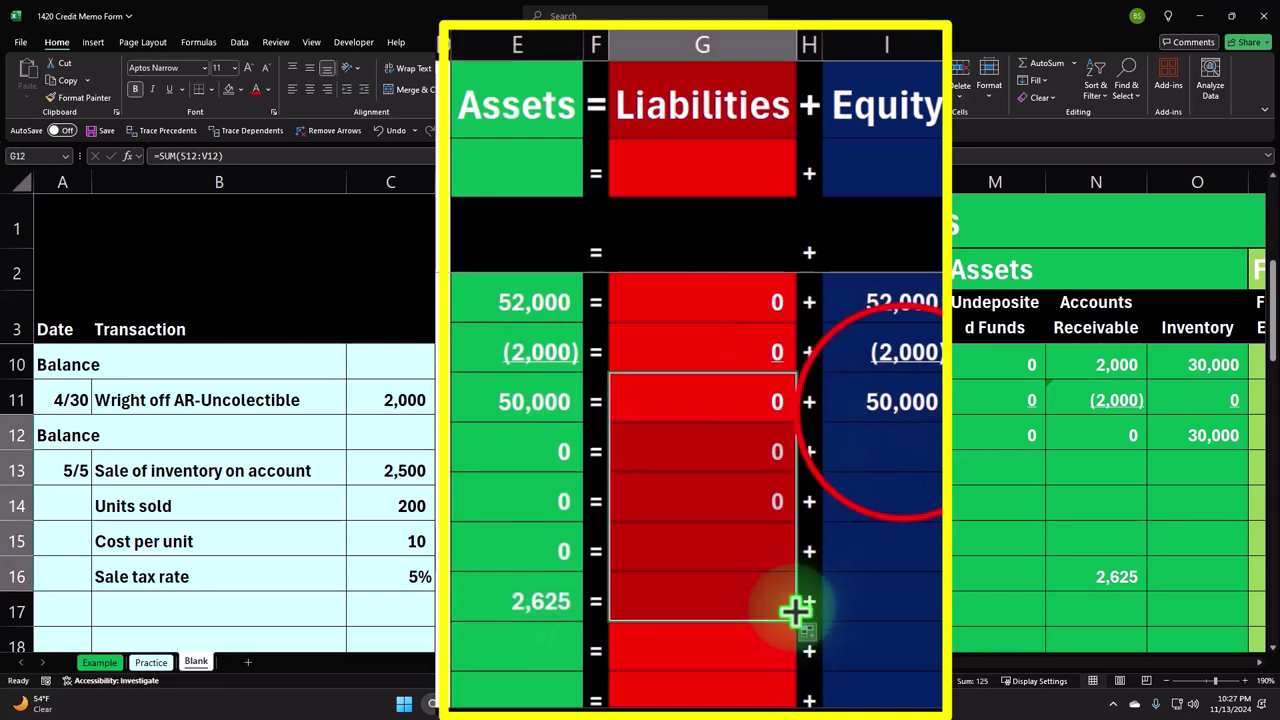
pyautogui.click(910, 421)
pyautogui.moveTo(938, 423); pyautogui.dragTo(935, 603)
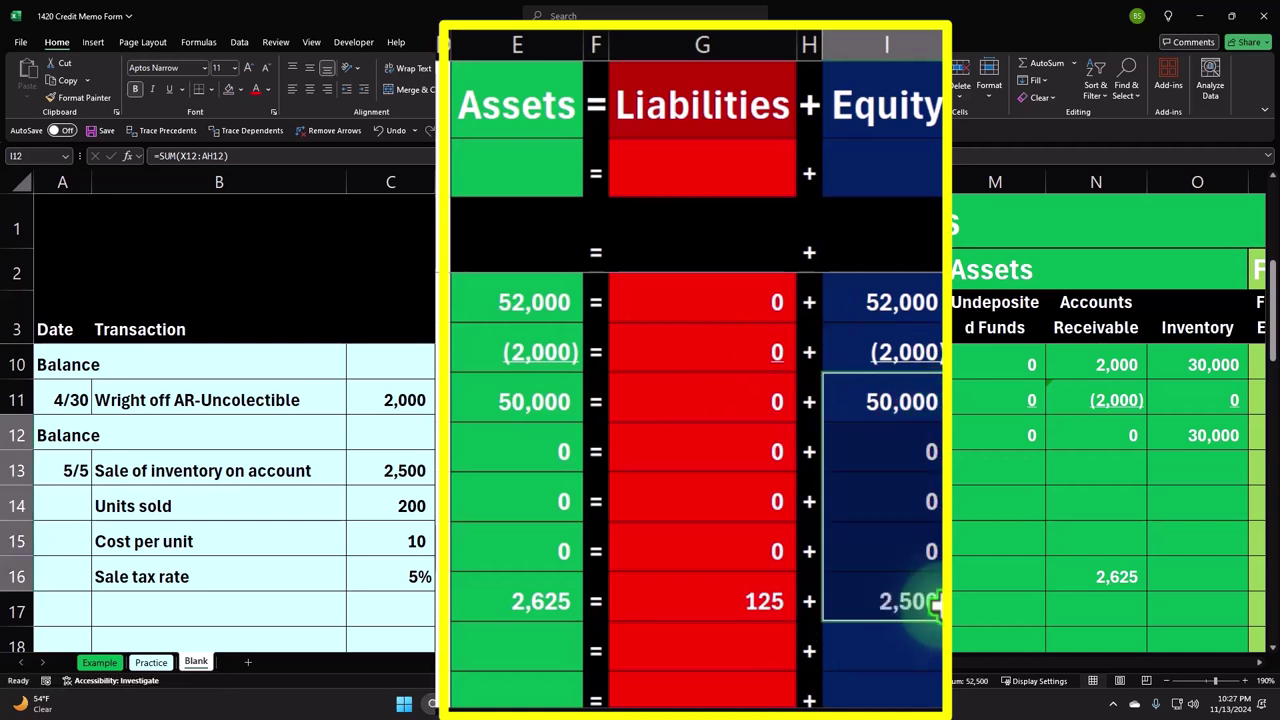
# Select row 16's Liabilities and Equity totals to confirm 125 and 2,500
pyautogui.click(762, 598)
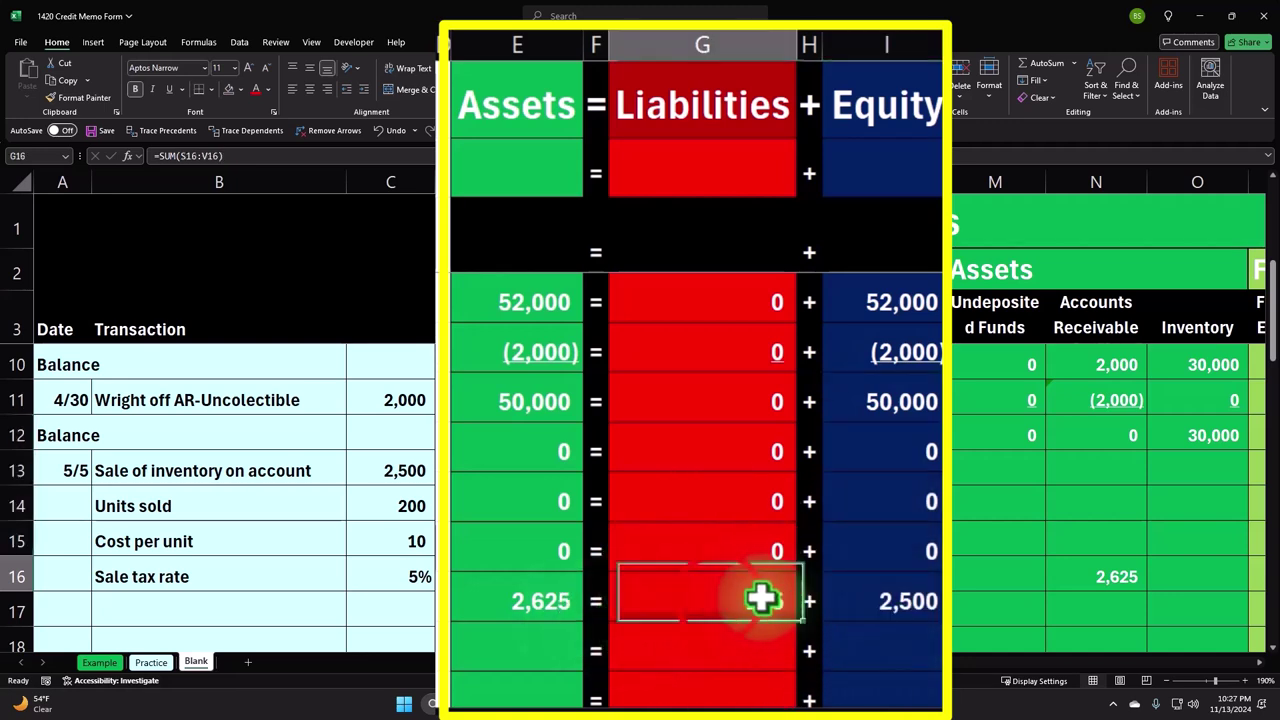
pyautogui.moveTo(762, 598); pyautogui.dragTo(903, 600)
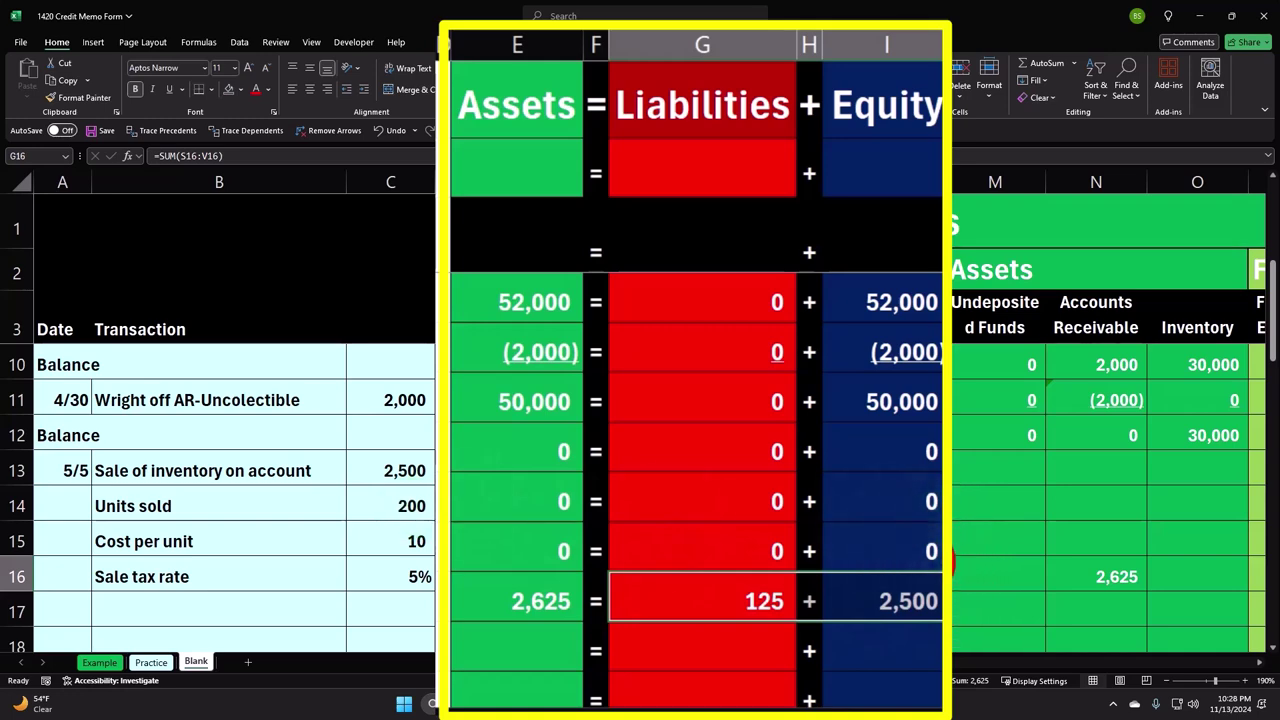
pyautogui.click(908, 565)
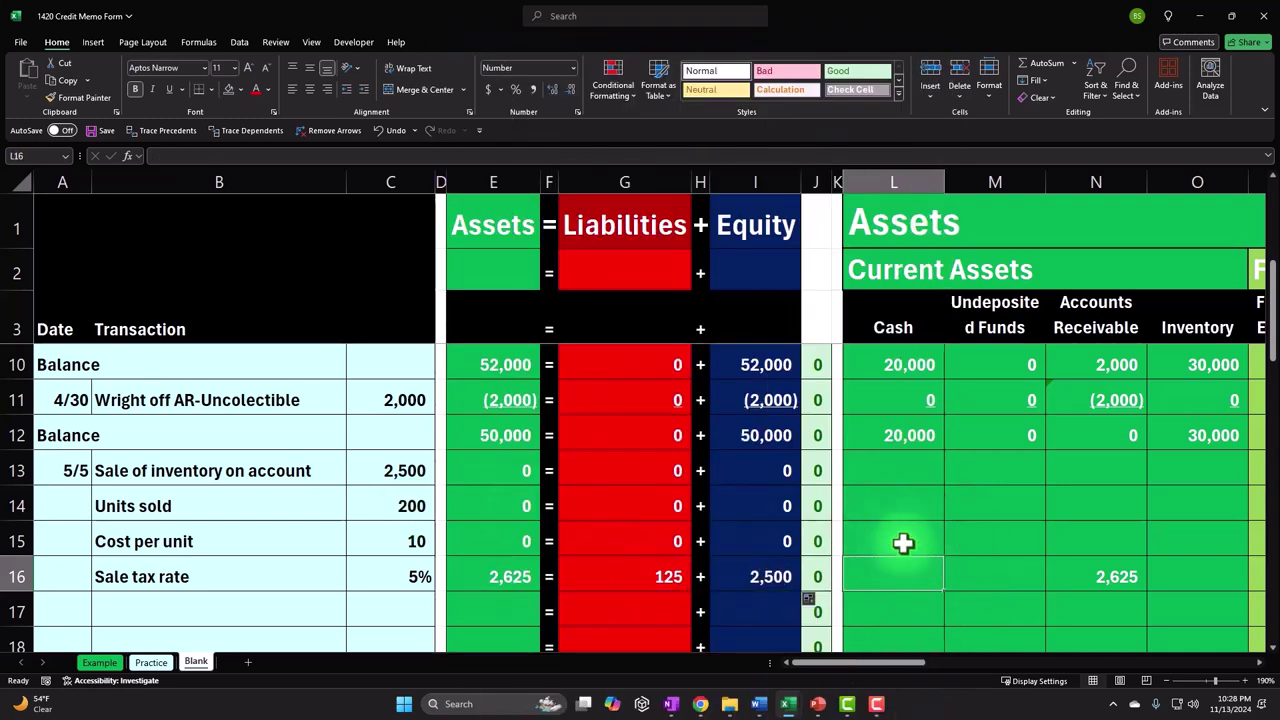
# Enter =-C14*C15 in Inventory cell O16, showing (2,000), and select N16:O16
pyautogui.press('Right')
pyautogui.press('Right')
pyautogui.press('Right')
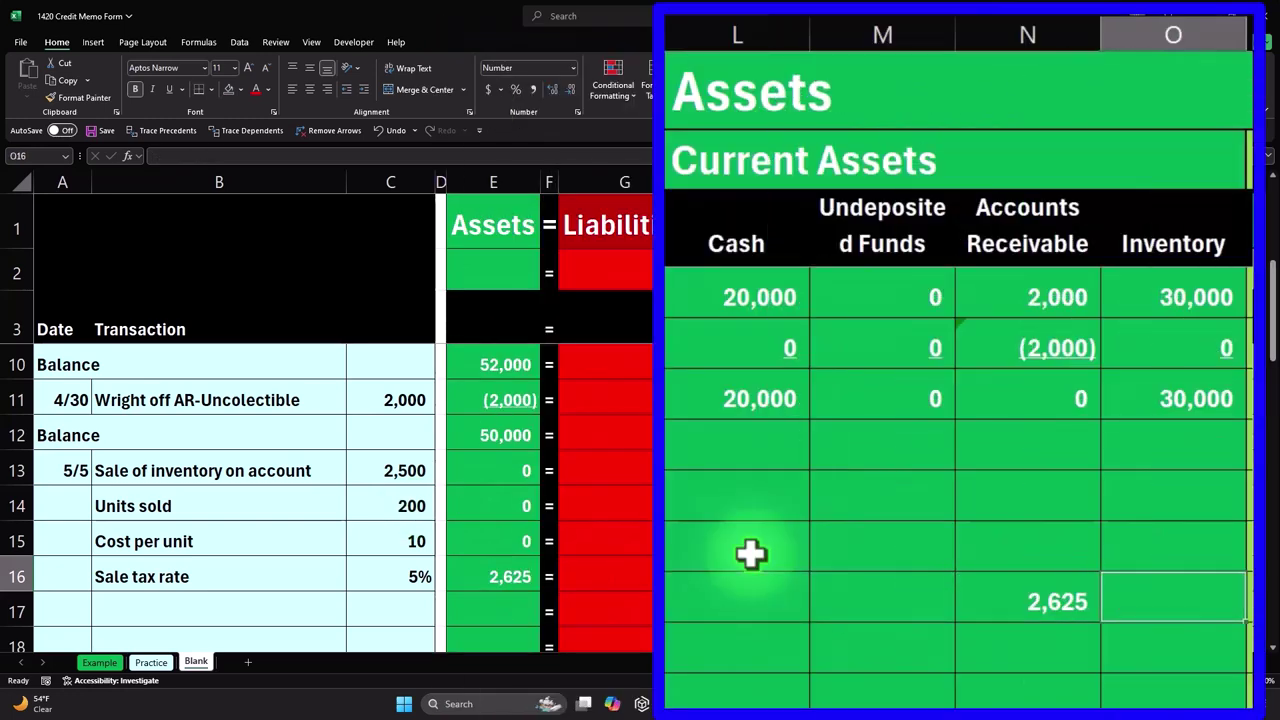
pyautogui.write('=')
pyautogui.press('Left')
pyautogui.press('Left')
pyautogui.press('Left')
pyautogui.press('Left')
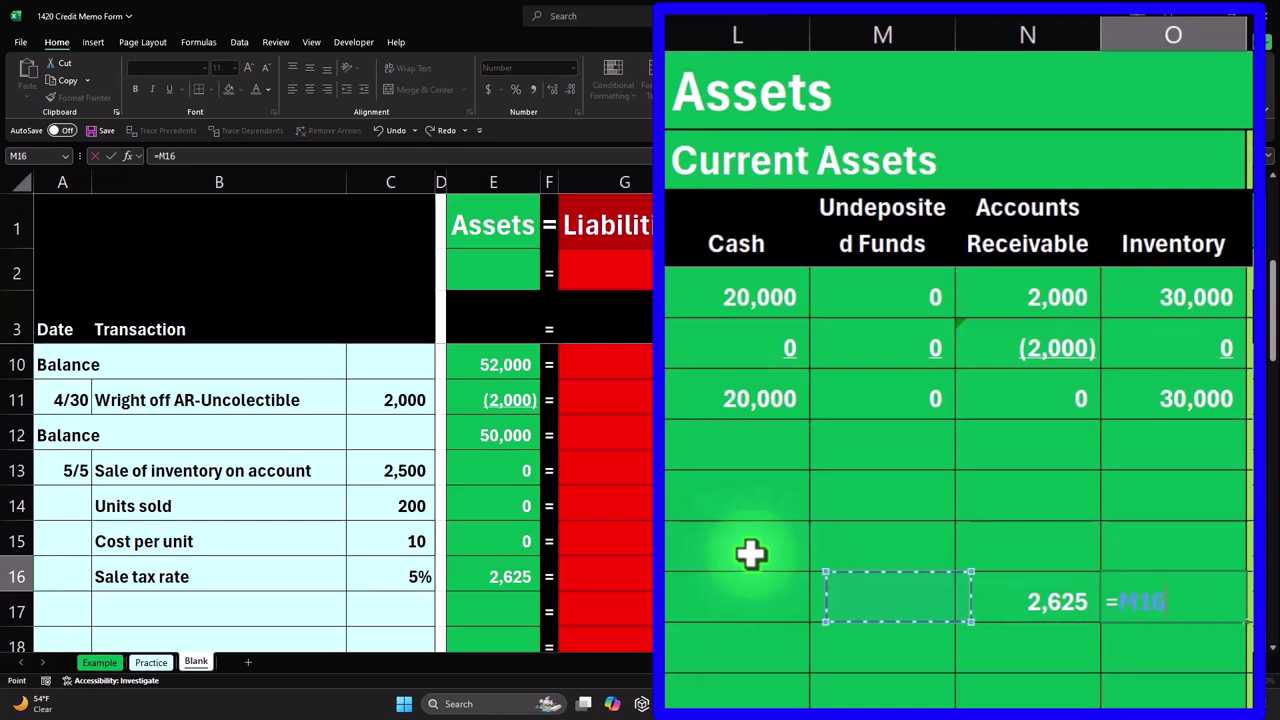
pyautogui.press('Right')
pyautogui.press('Right')
pyautogui.press('Right')
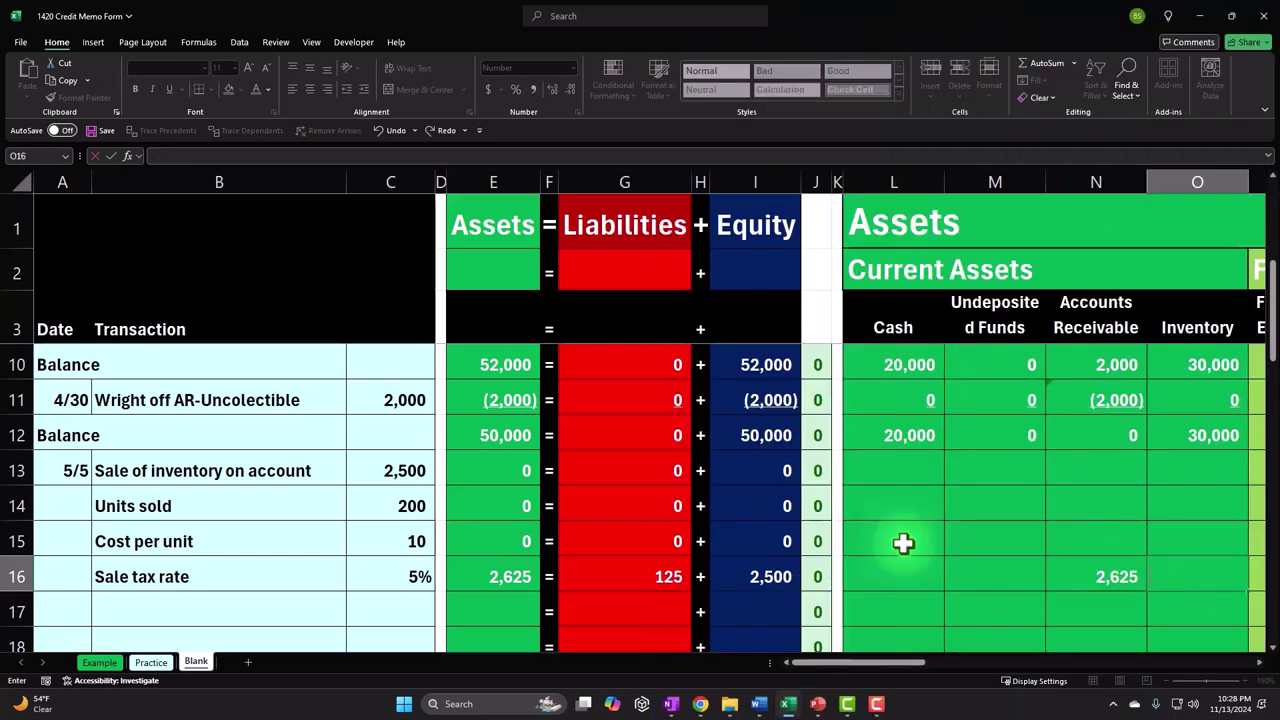
pyautogui.press('Left')
pyautogui.press('Left')
pyautogui.press('Left')
pyautogui.press('Left')
pyautogui.press('Left')
pyautogui.press('Left')
pyautogui.press('Left')
pyautogui.press('Left')
pyautogui.press('Left')
pyautogui.press('Left')
pyautogui.press('Left')
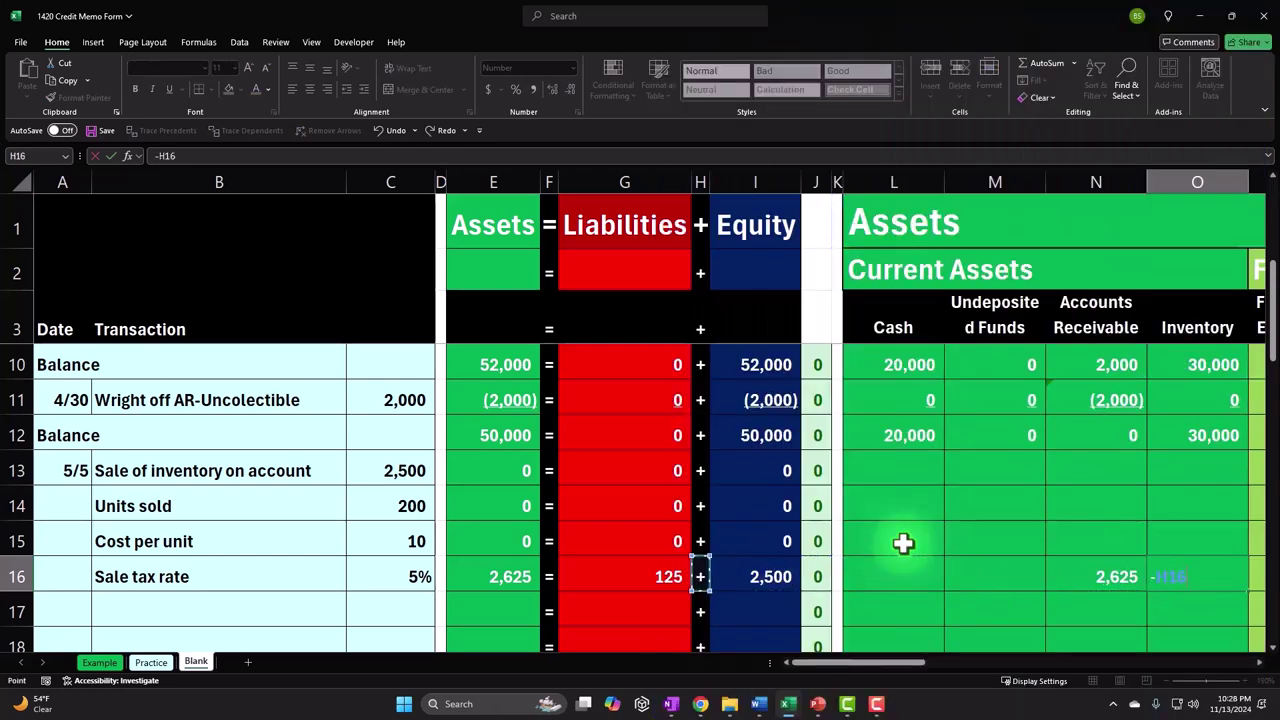
pyautogui.press('Up')
pyautogui.press('Up')
pyautogui.write('*')
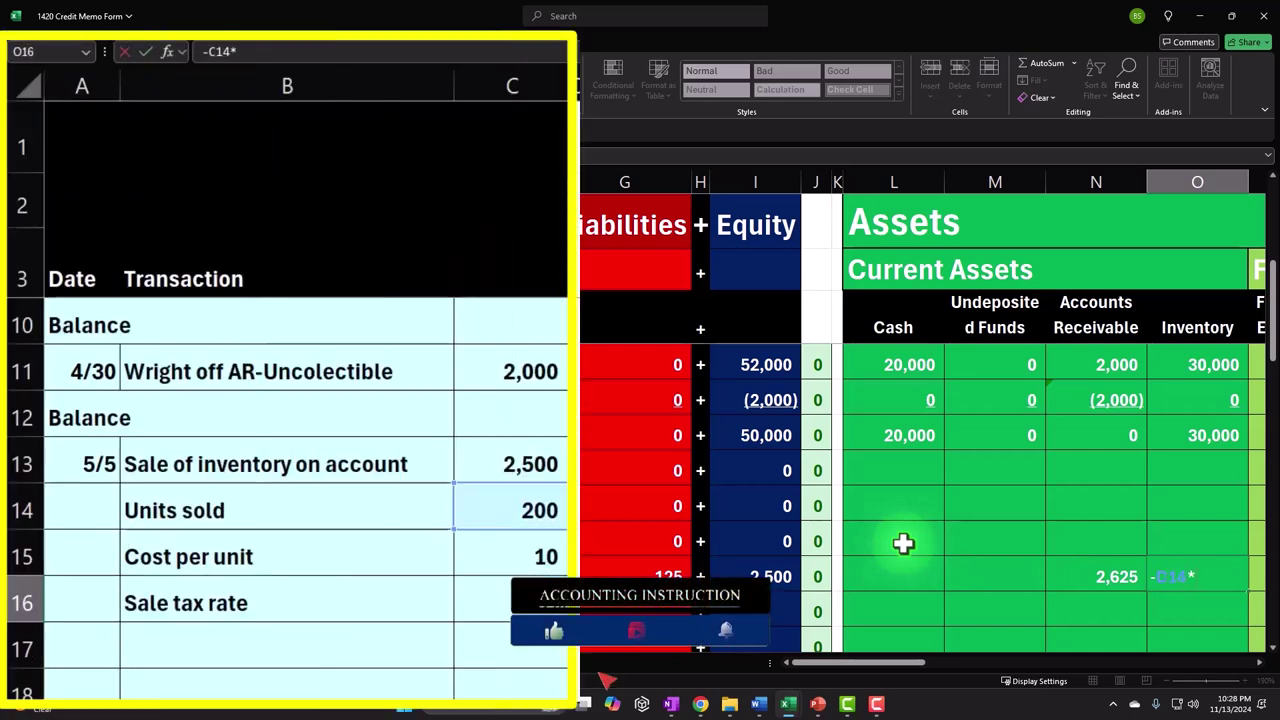
pyautogui.press('Left')
pyautogui.press('Left')
pyautogui.press('Left')
pyautogui.press('Left')
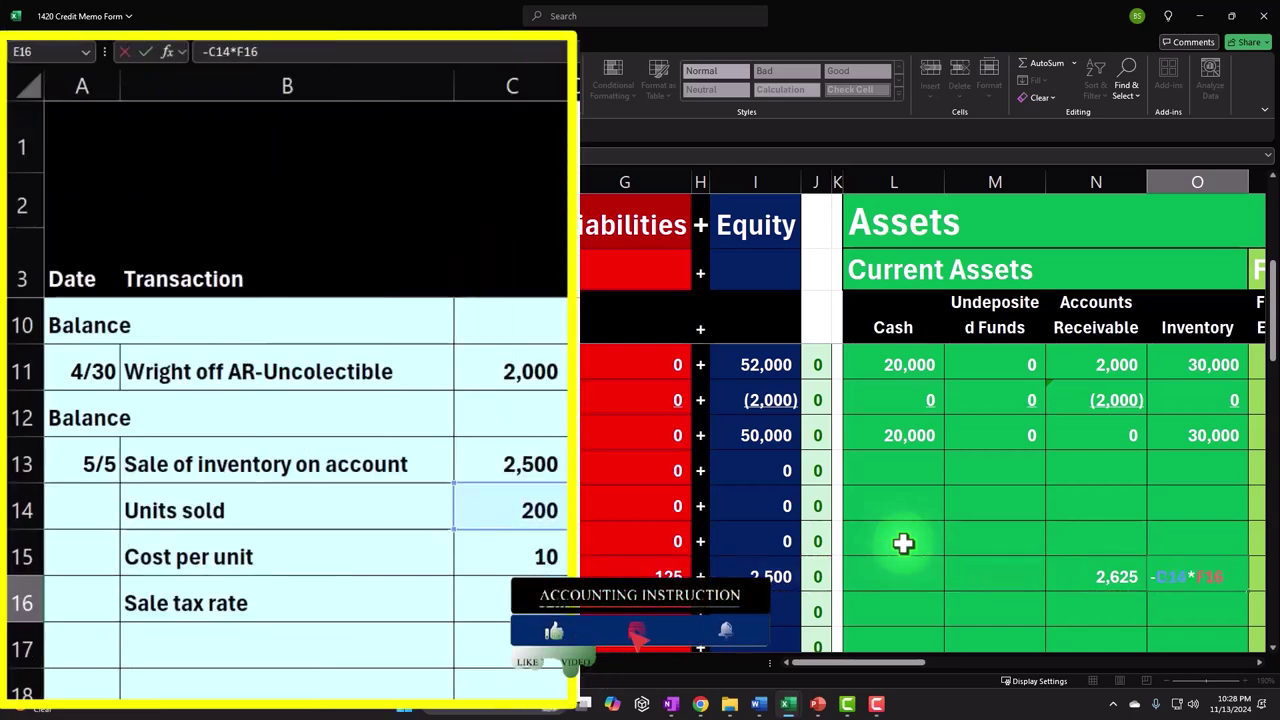
pyautogui.press('Return')
pyautogui.press('Up')
pyautogui.press('Right')
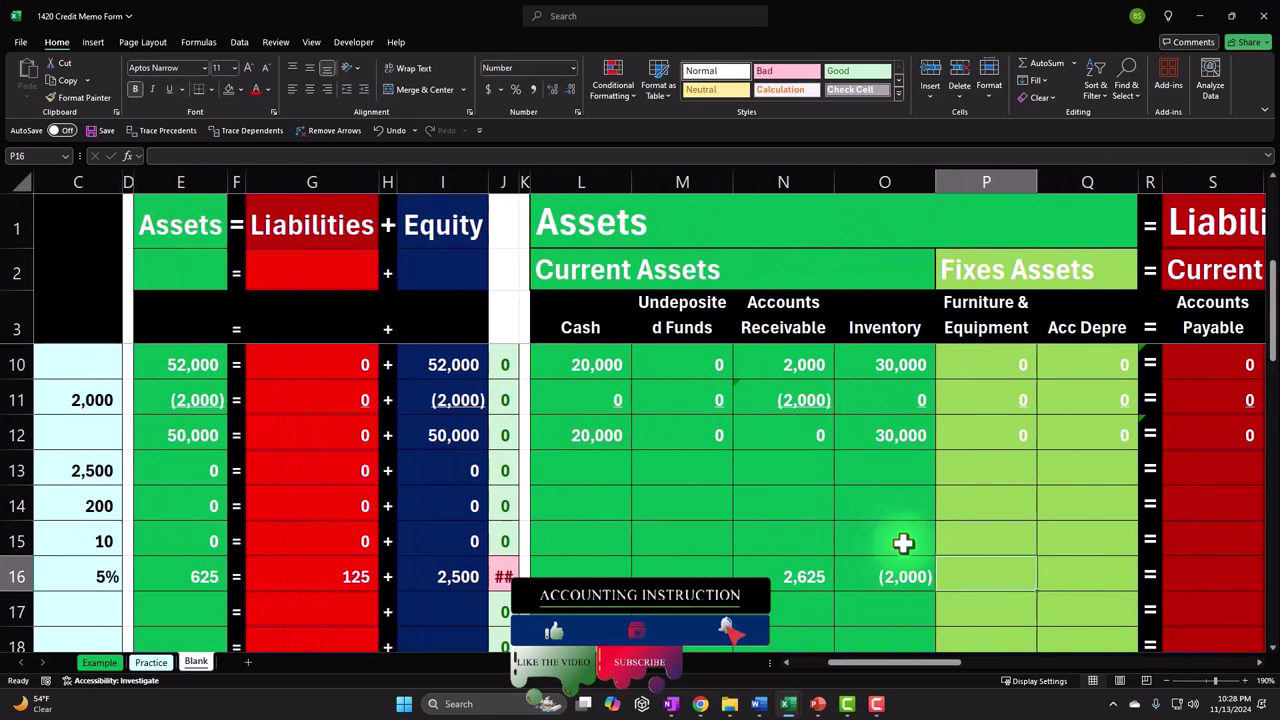
pyautogui.moveTo(849, 588); pyautogui.dragTo(914, 582)
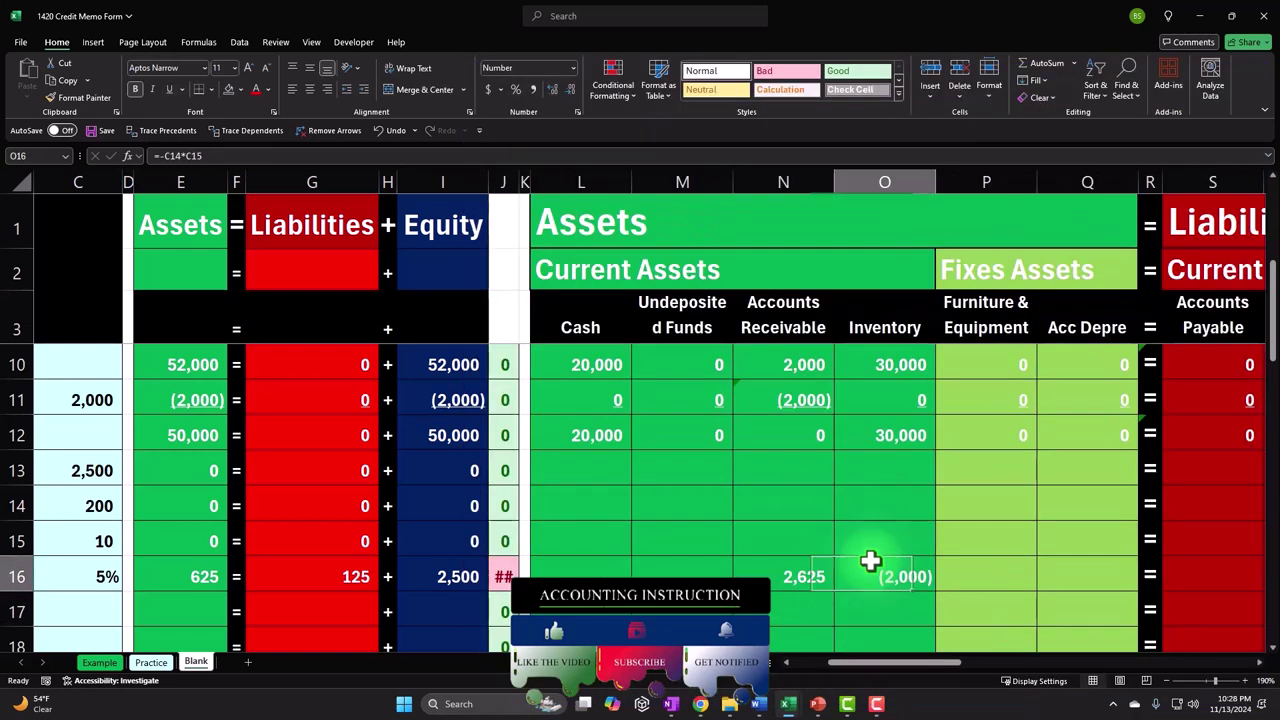
pyautogui.press('Right')
pyautogui.press('Right')
pyautogui.press('Right')
pyautogui.press('Right')
pyautogui.press('Right')
pyautogui.press('Right')
pyautogui.press('Right')
pyautogui.press('Right')
pyautogui.press('Right')
pyautogui.press('Right')
pyautogui.press('Right')
pyautogui.press('Right')
pyautogui.press('Right')
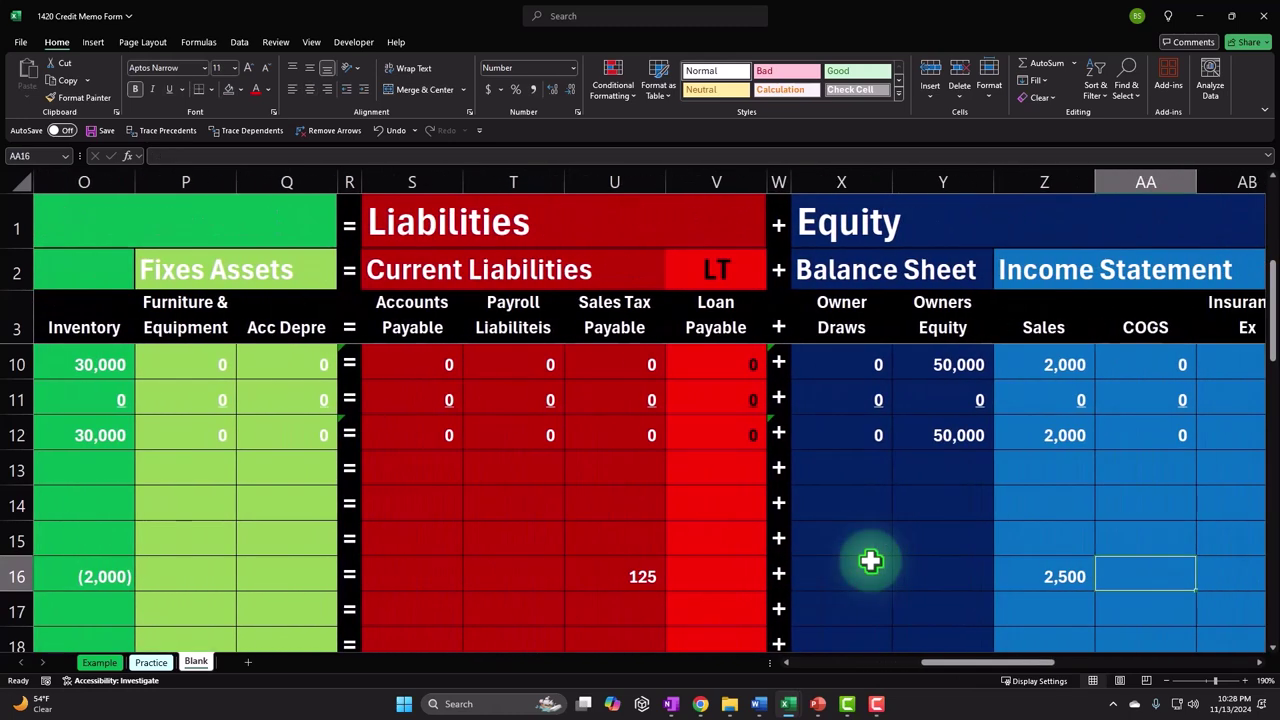
# Enter =-C14*C15 in COGS cell AA16 to show (2,000), then select Z16:AA16
pyautogui.press('Right')
pyautogui.press('Right')
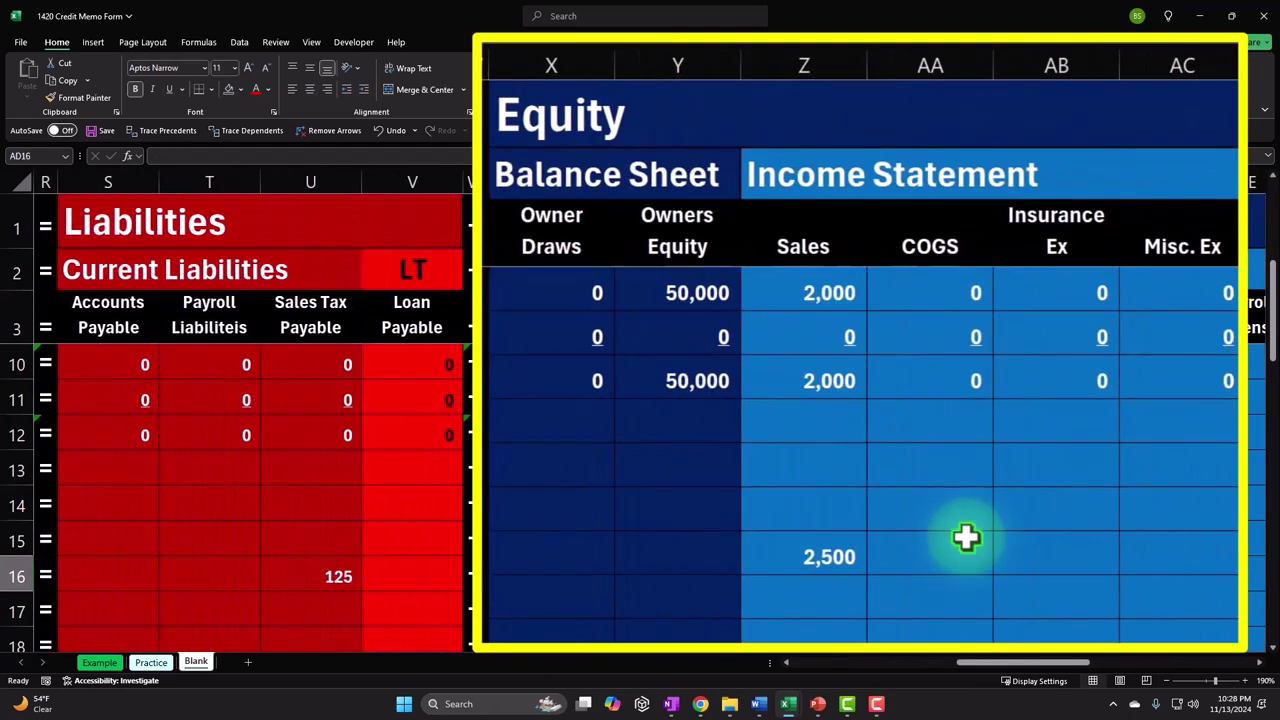
pyautogui.press('Left')
pyautogui.press('Left')
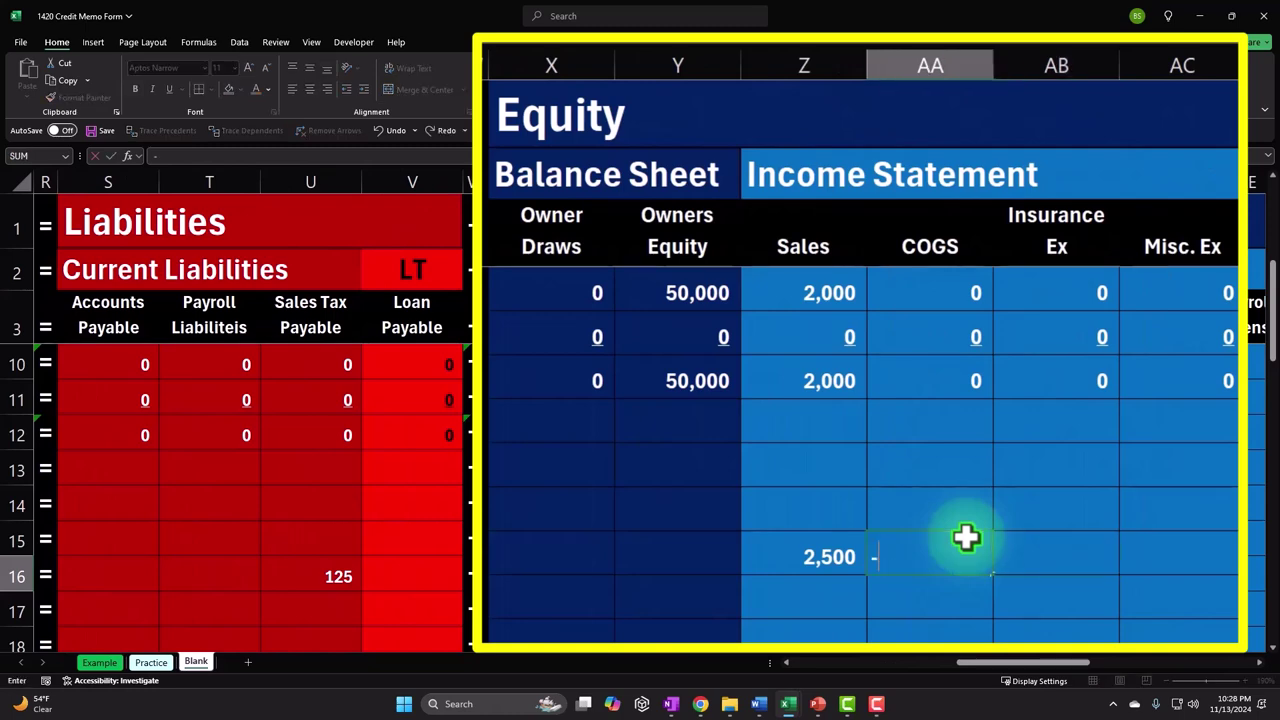
pyautogui.write('-')
pyautogui.press('Left')
pyautogui.hotkey('ctrl', 'Left')
pyautogui.hotkey('ctrl', 'Left')
pyautogui.hotkey('ctrl', 'Left')
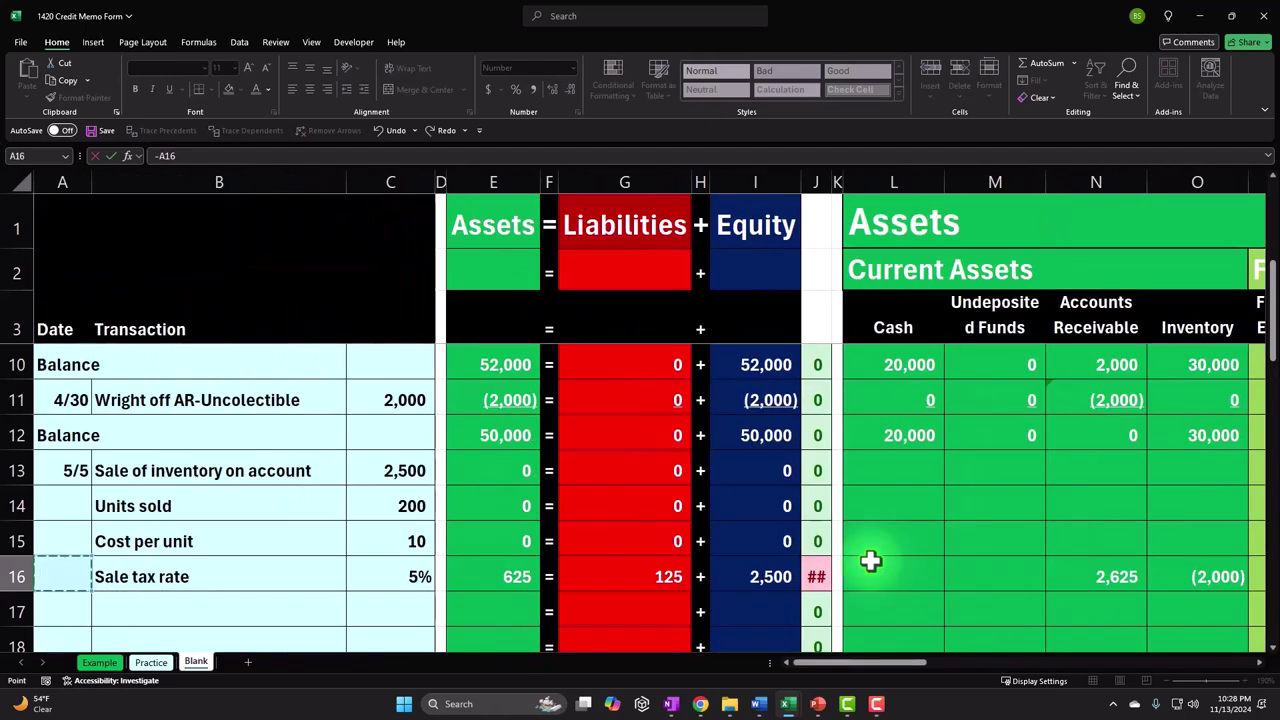
pyautogui.hotkey('ctrl', 'Left')
pyautogui.press('Right')
pyautogui.press('Up')
pyautogui.press('Up')
pyautogui.press('Up')
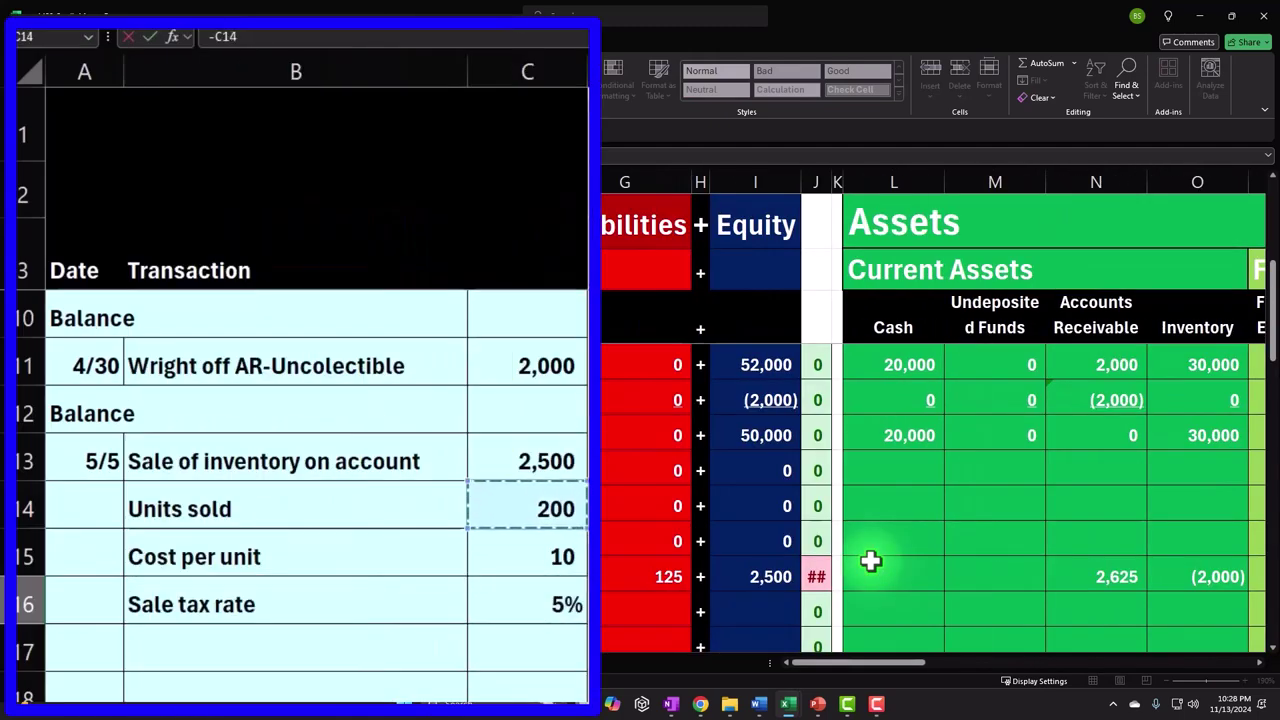
pyautogui.press('Down')
pyautogui.write('*')
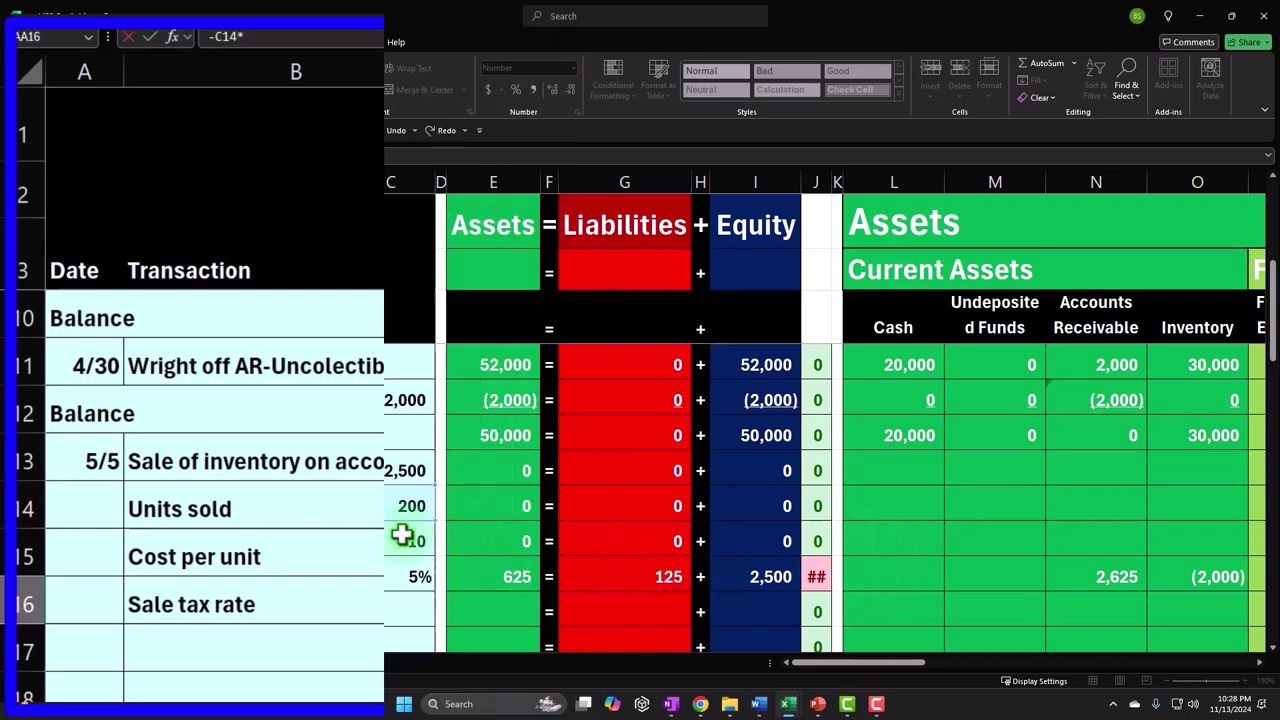
pyautogui.click(401, 535)
pyautogui.press('Return')
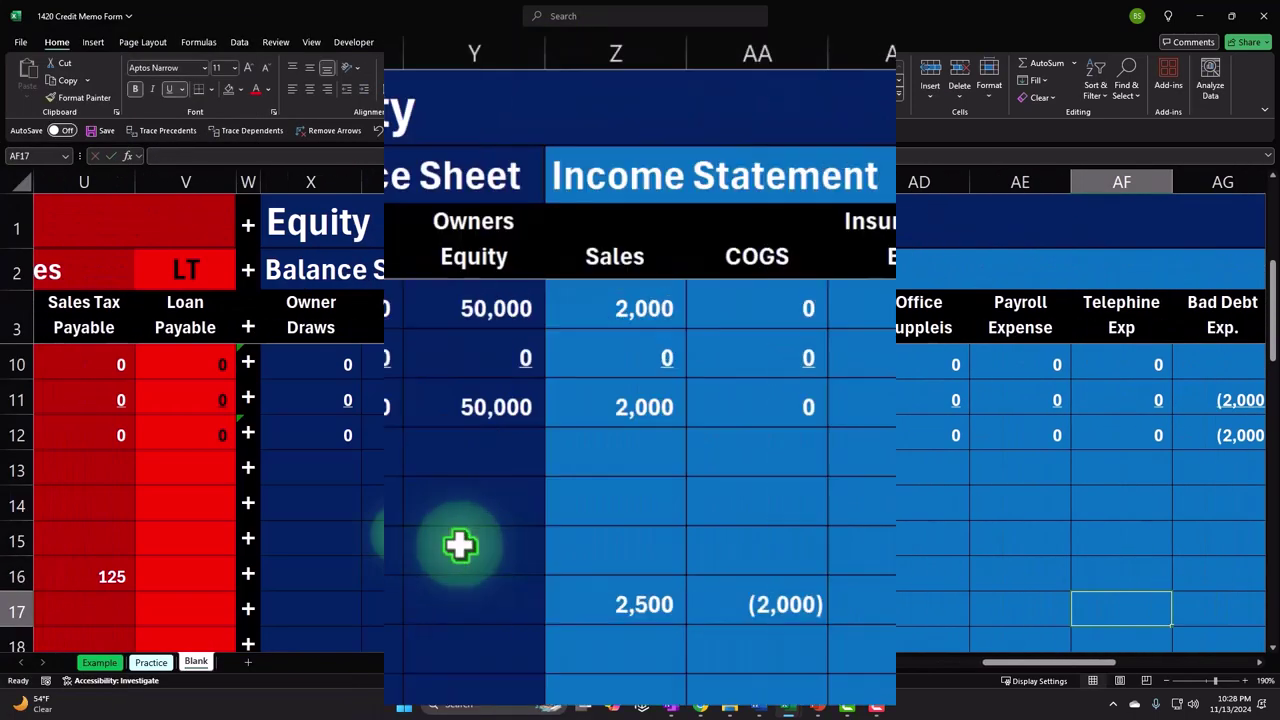
pyautogui.moveTo(634, 607); pyautogui.dragTo(740, 603)
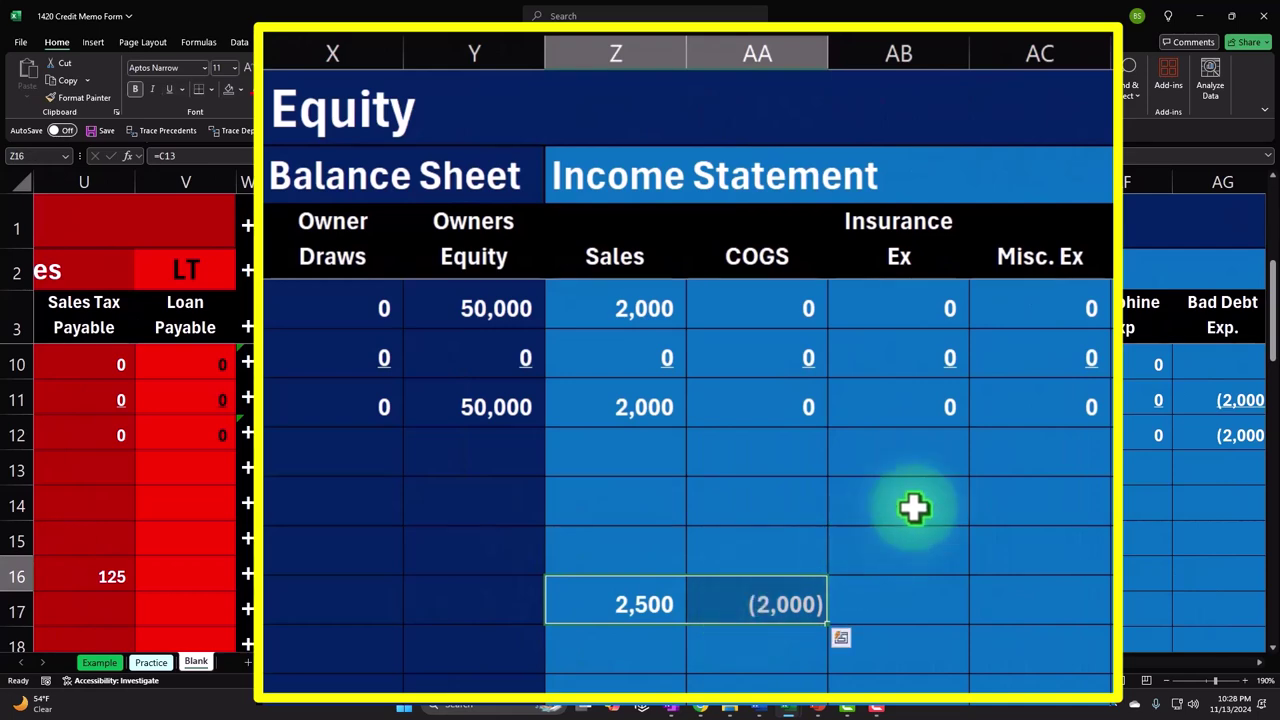
pyautogui.press('Right')
pyautogui.press('Right')
pyautogui.press('Right')
pyautogui.press('Right')
pyautogui.press('Right')
pyautogui.press('Right')
pyautogui.press('Right')
pyautogui.press('Right')
pyautogui.press('Right')
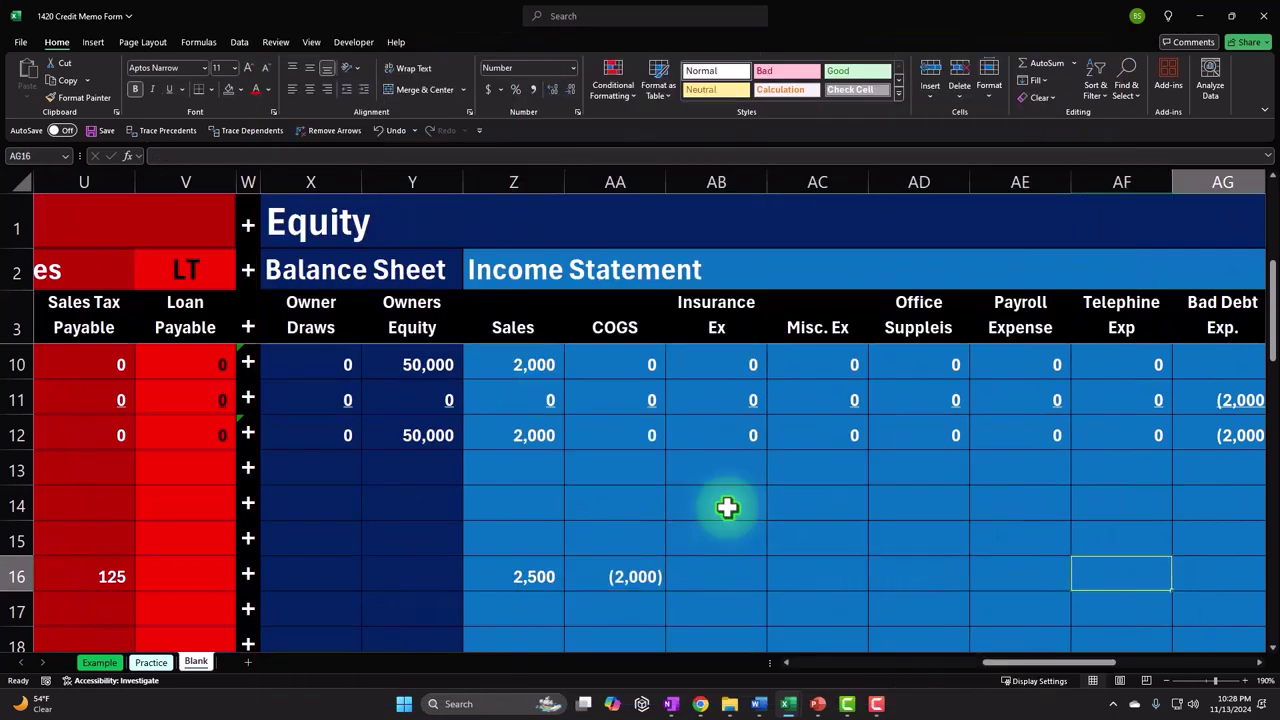
pyautogui.press('Right')
pyautogui.press('Right')
pyautogui.press('Right')
pyautogui.press('Right')
pyautogui.press('Right')
pyautogui.press('Right')
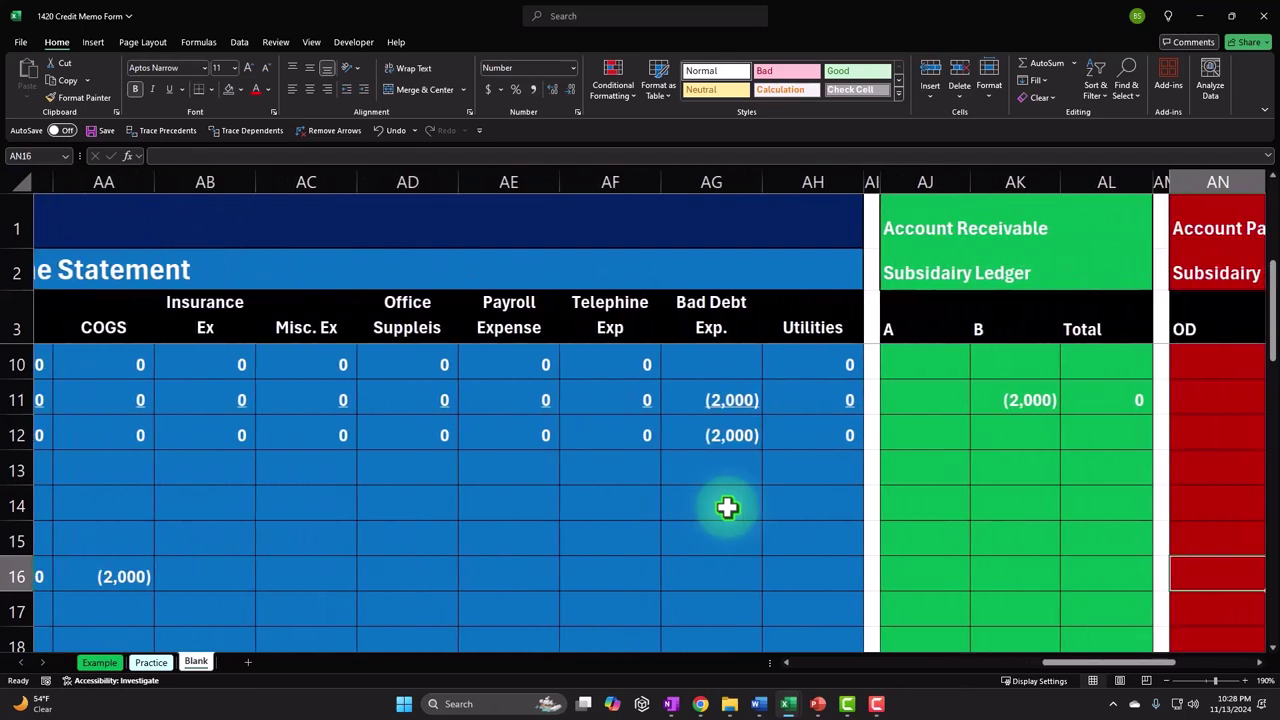
# Enter an opening inventory Amount of 20,000 and Unit Cost of 10 in row 10
pyautogui.press('Right')
pyautogui.press('Right')
pyautogui.press('Right')
pyautogui.press('Right')
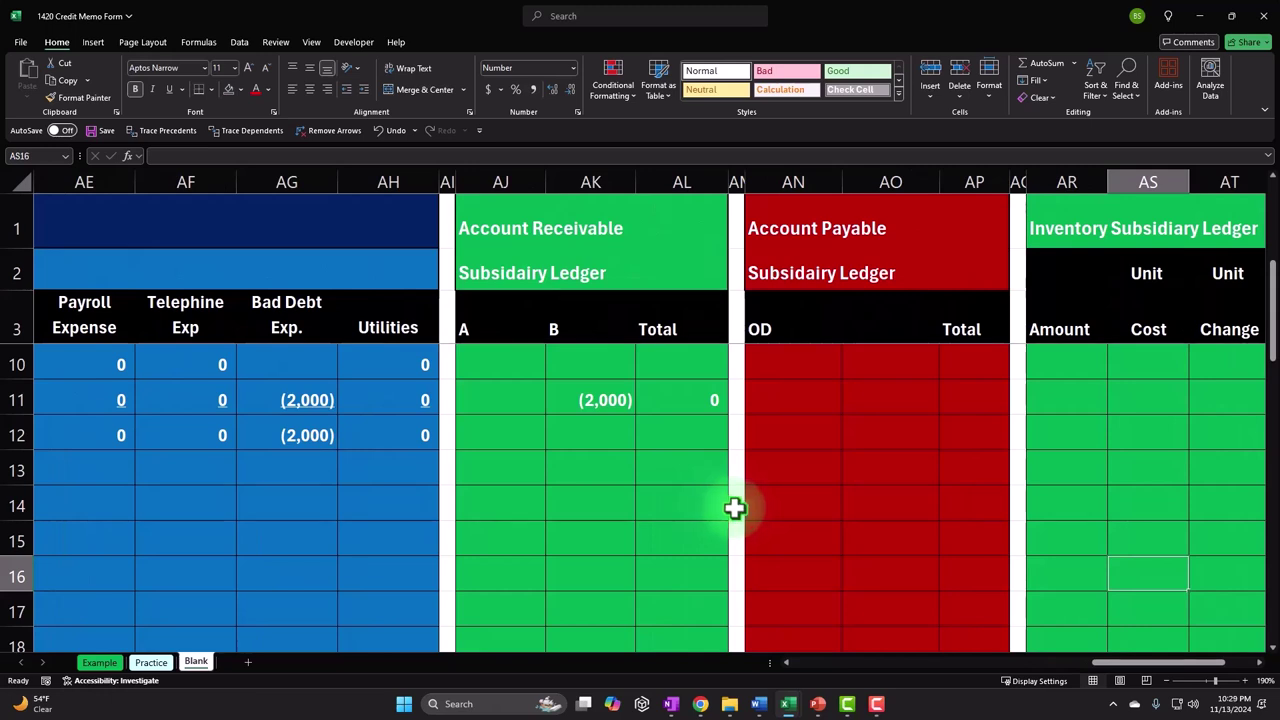
pyautogui.press('Right')
pyautogui.press('Right')
pyautogui.press('Right')
pyautogui.press('Right')
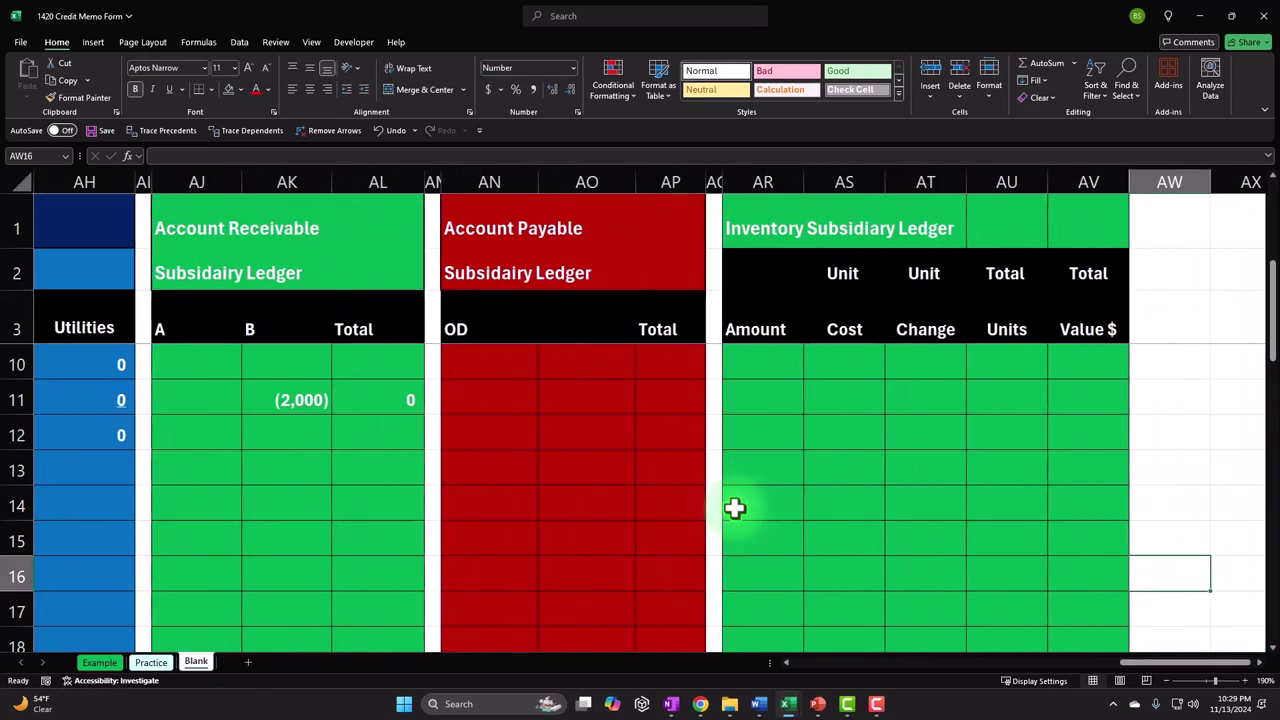
pyautogui.click(790, 353)
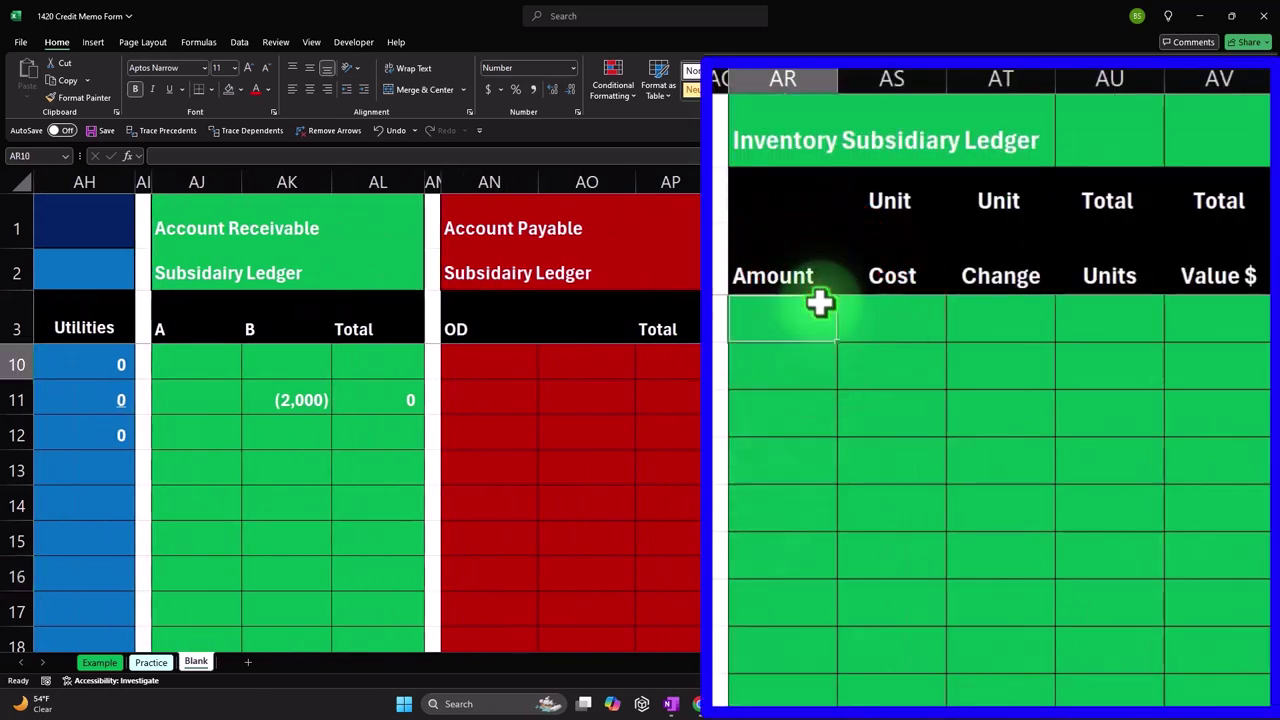
pyautogui.write('20000')
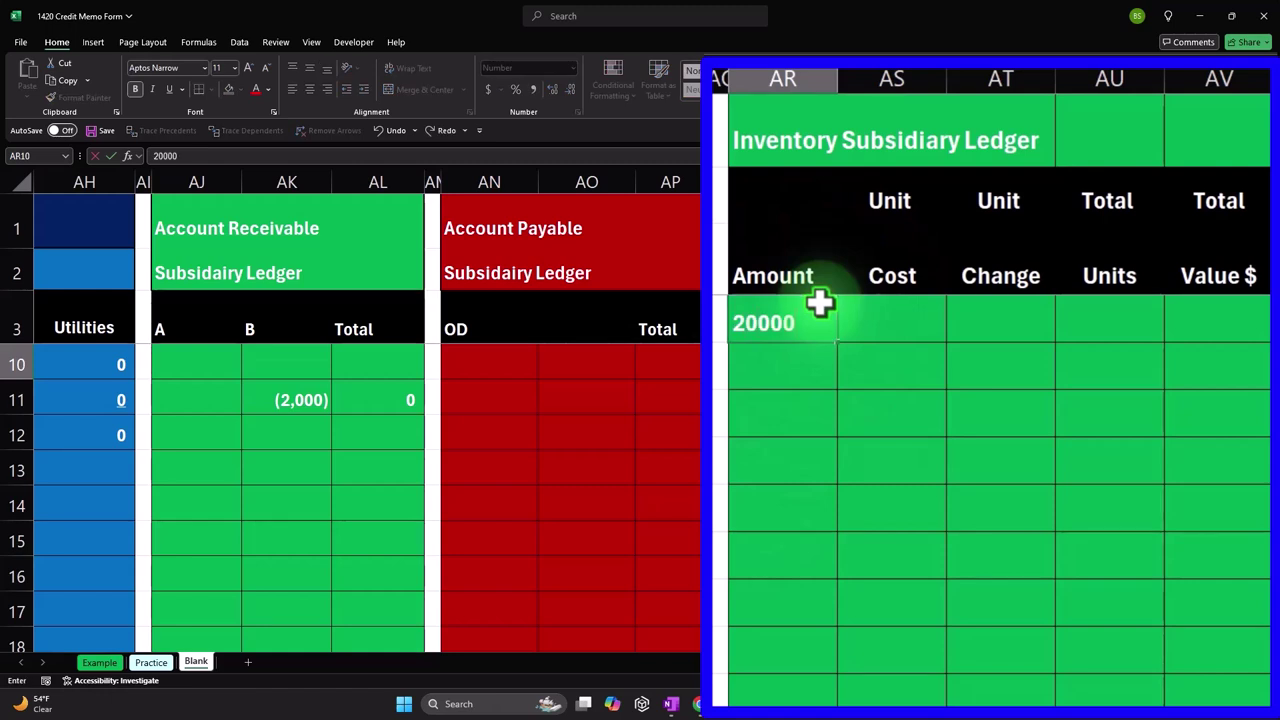
pyautogui.press('Tab')
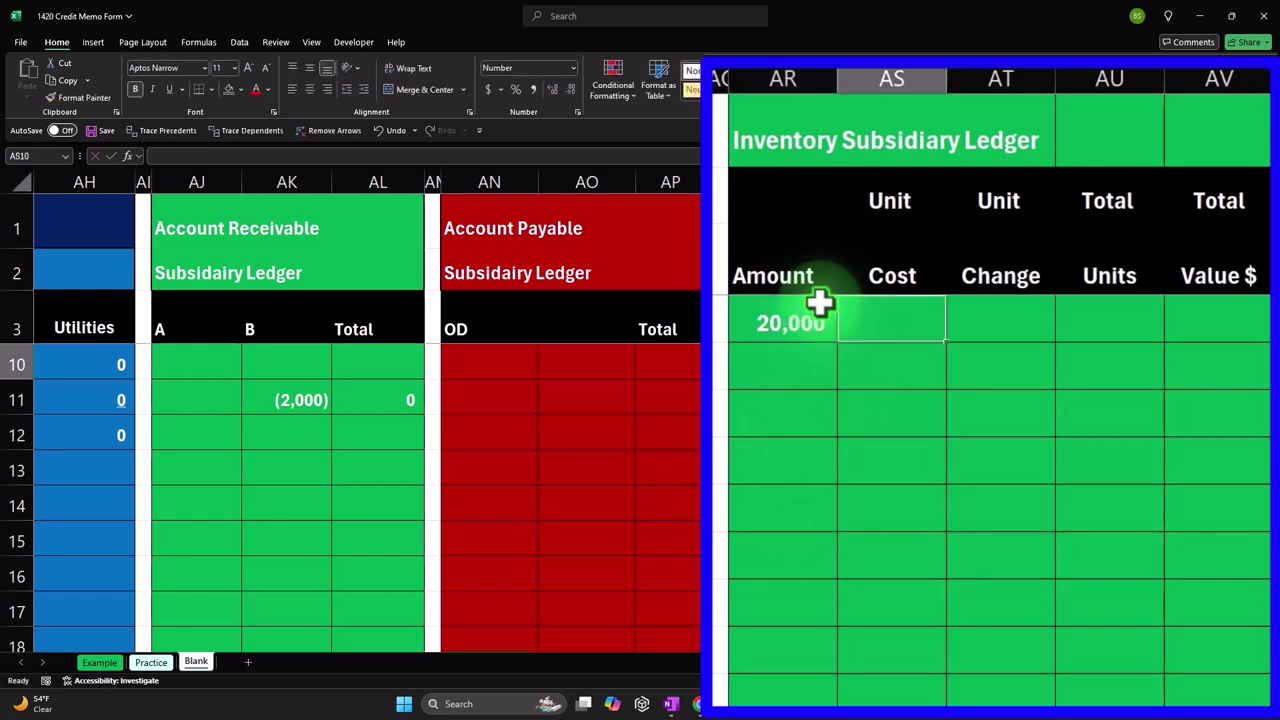
pyautogui.write('10')
pyautogui.press('Tab')
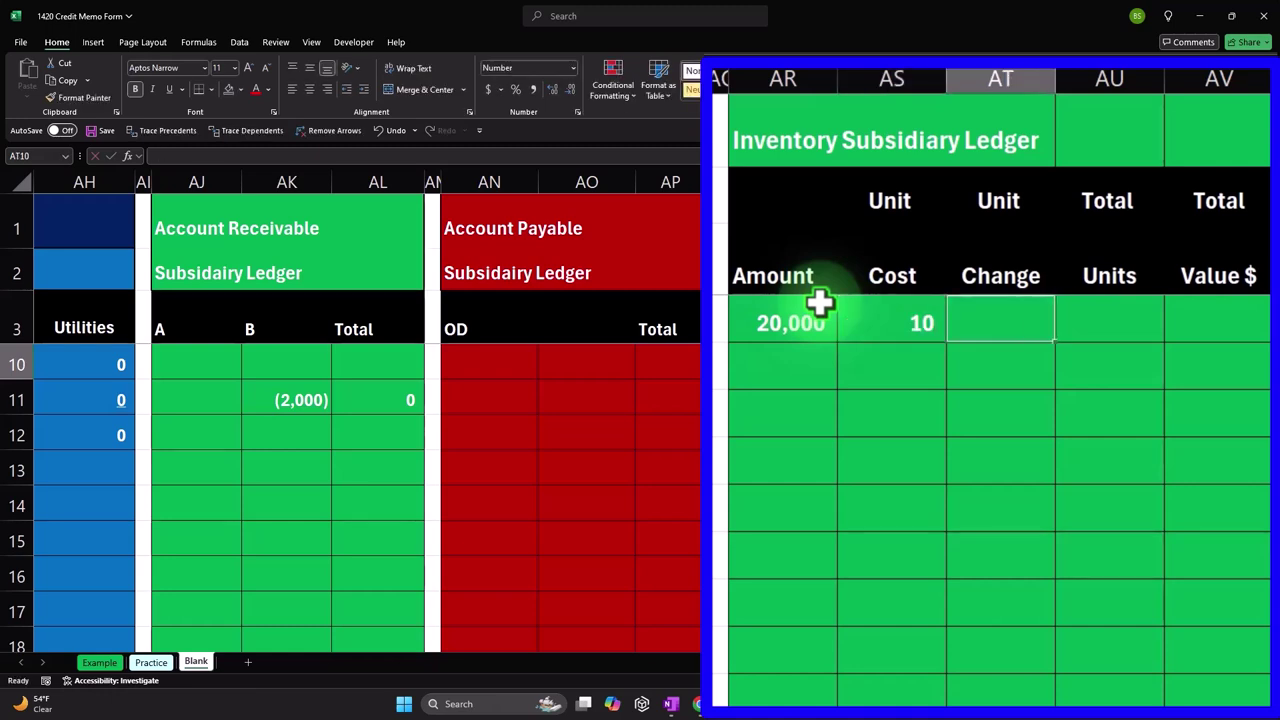
# Add Total Units (2,000) from AR10 and Total Value =AU10*AS10 (20,000) in row 10
pyautogui.press('Tab')
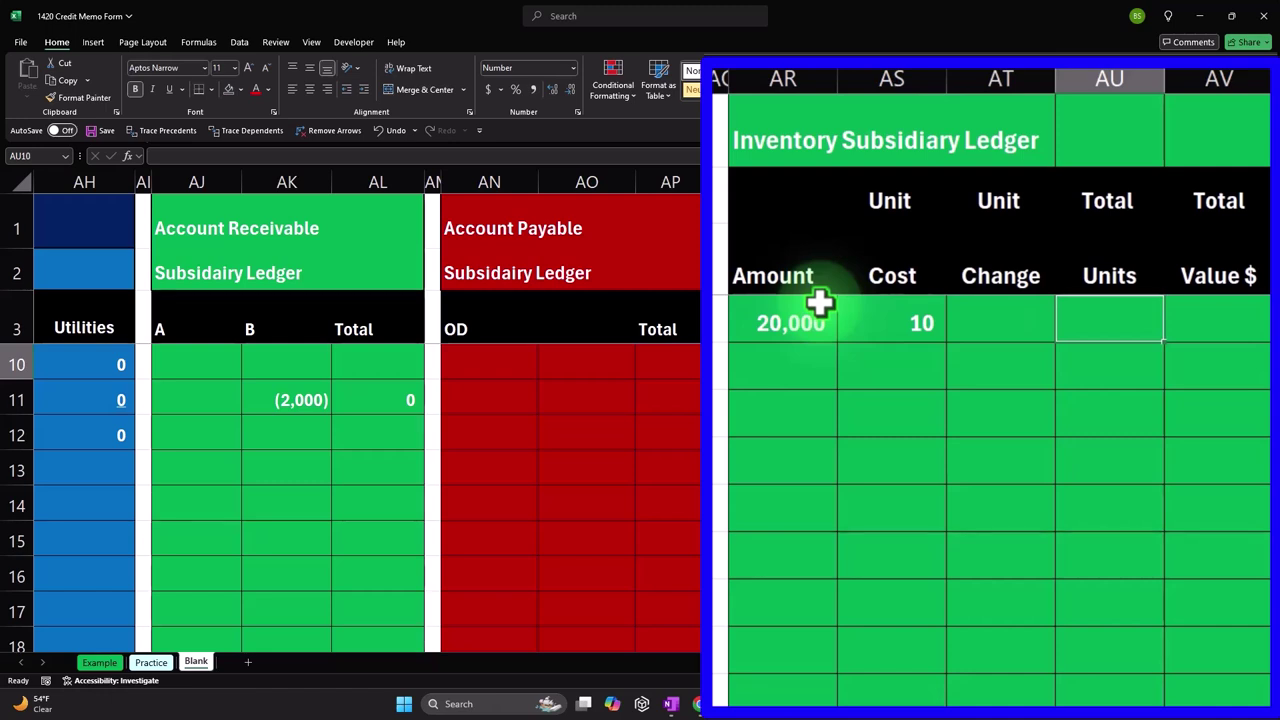
pyautogui.write('=')
pyautogui.press('Left')
pyautogui.press('Left')
pyautogui.press('Left')
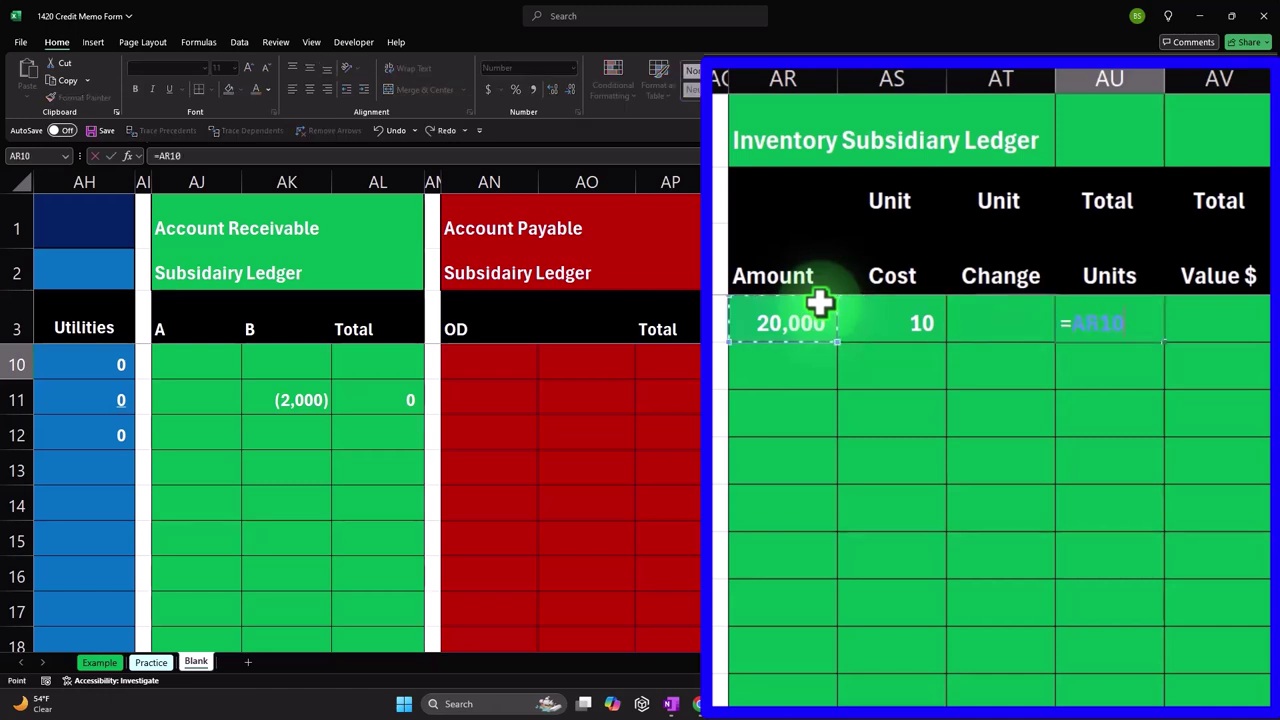
pyautogui.press('Return')
pyautogui.press('Up')
pyautogui.press('Right')
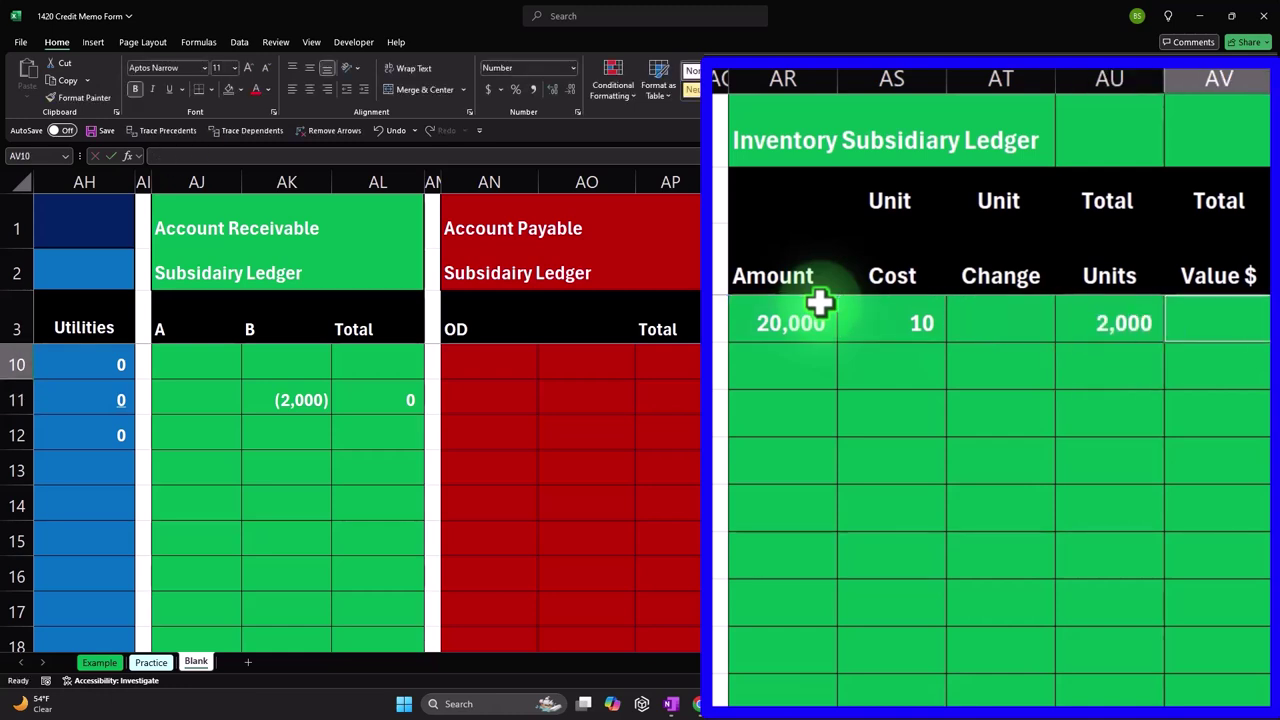
pyautogui.write('=')
pyautogui.press('Left')
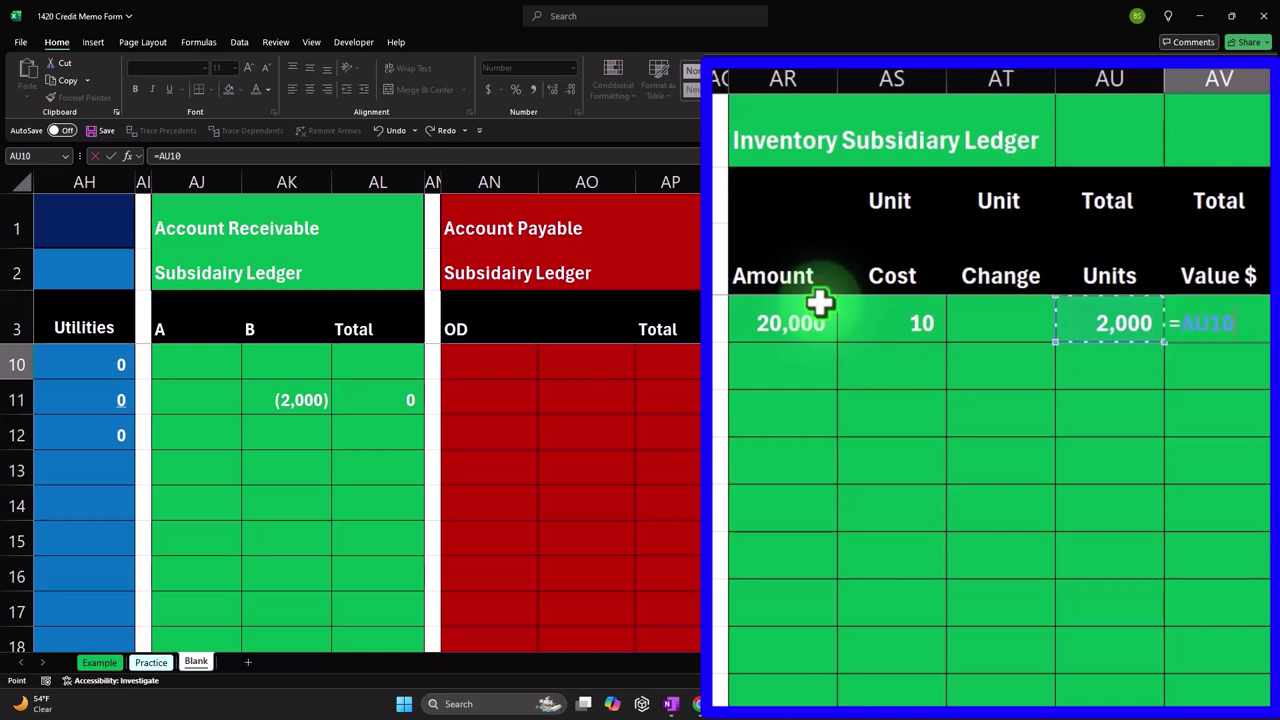
pyautogui.write('*')
pyautogui.press('Left')
pyautogui.press('Left')
pyautogui.press('Left')
pyautogui.press('Return')
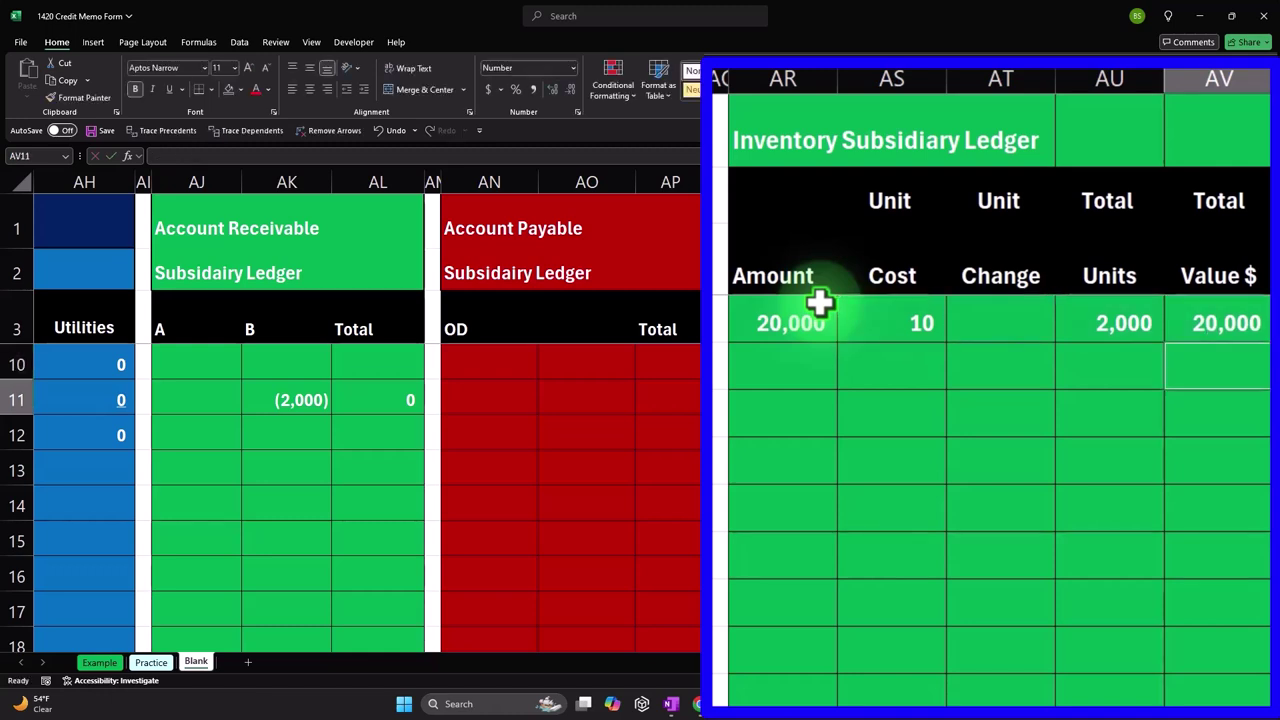
pyautogui.press('Down')
pyautogui.press('Down')
pyautogui.press('Down')
pyautogui.press('Down')
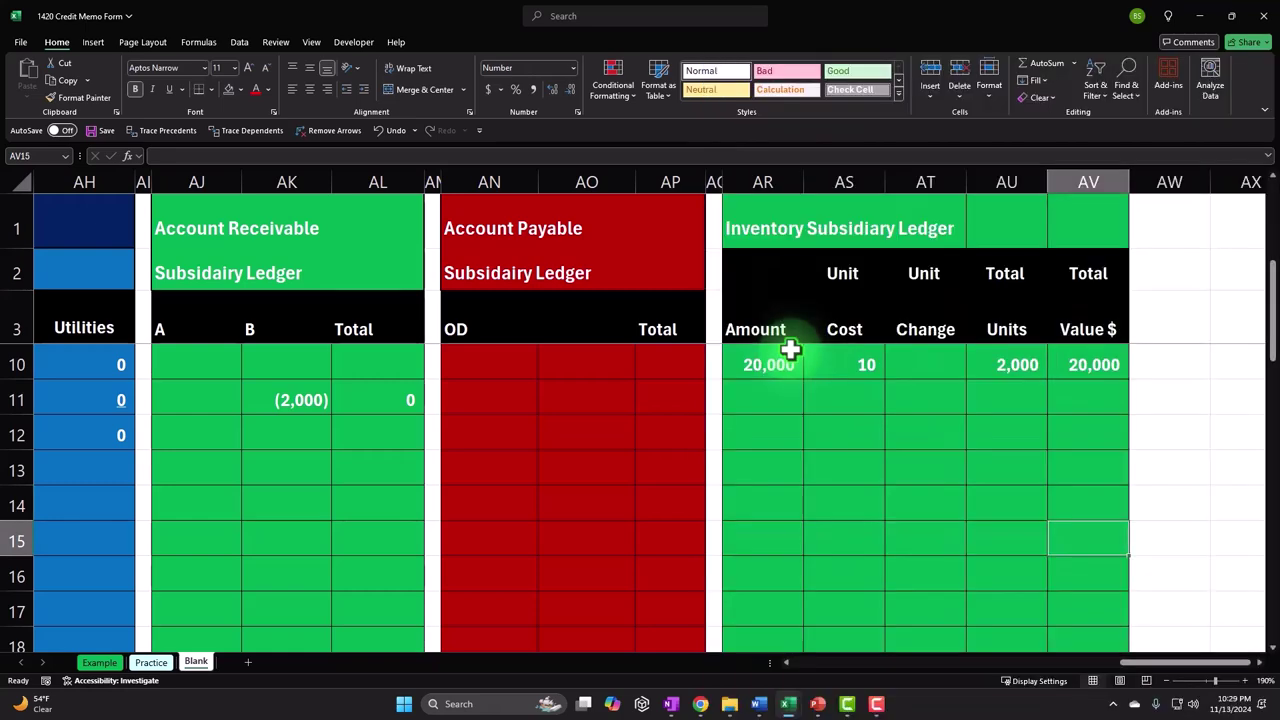
# Enter a Unit Cost of 10 in AS16 of the inventory ledger
pyautogui.moveTo(1143, 662); pyautogui.dragTo(1062, 677)
pyautogui.click(214, 573)
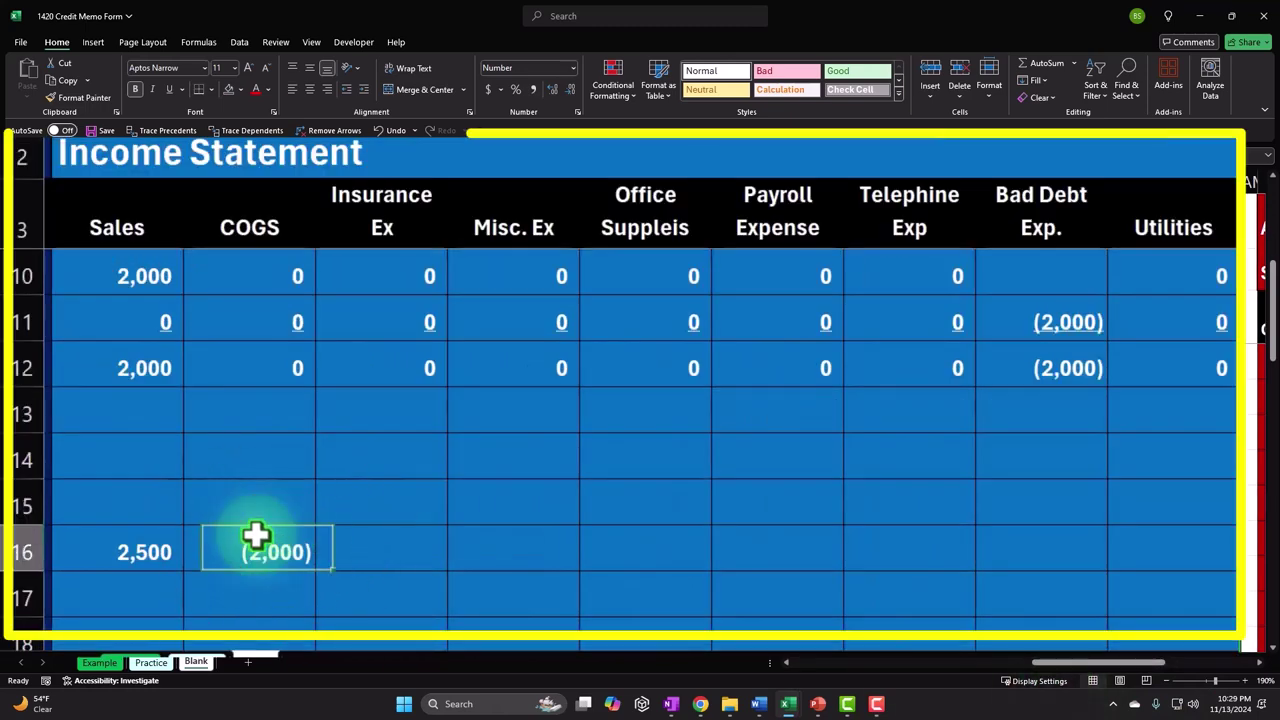
pyautogui.press('Right')
pyautogui.press('Right')
pyautogui.press('Right')
pyautogui.press('Right')
pyautogui.press('Right')
pyautogui.press('Right')
pyautogui.press('Right')
pyautogui.press('Right')
pyautogui.press('Right')
pyautogui.press('Right')
pyautogui.press('Right')
pyautogui.press('Right')
pyautogui.press('Right')
pyautogui.press('Right')
pyautogui.press('Right')
pyautogui.press('Right')
pyautogui.press('Right')
pyautogui.press('Right')
pyautogui.press('Right')
pyautogui.press('Right')
pyautogui.press('Right')
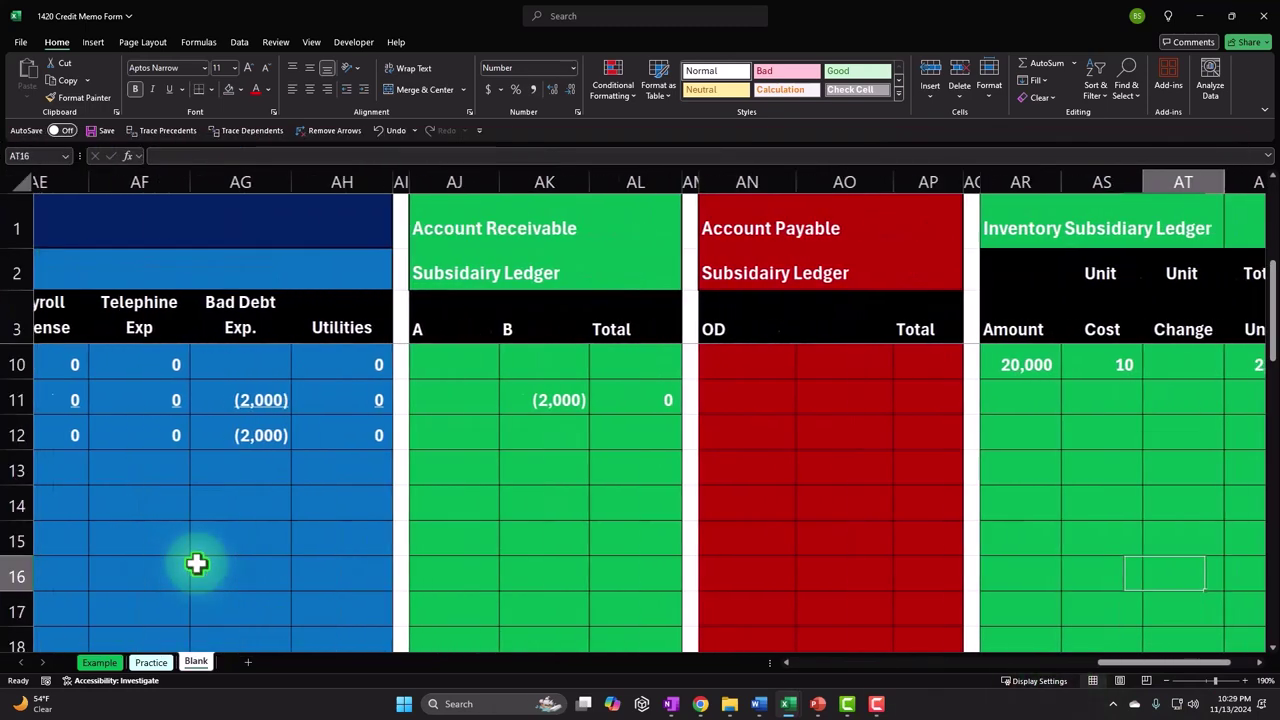
pyautogui.press('Right')
pyautogui.press('Right')
pyautogui.press('Left')
pyautogui.press('Left')
pyautogui.press('Left')
pyautogui.press('Left')
pyautogui.press('Left')
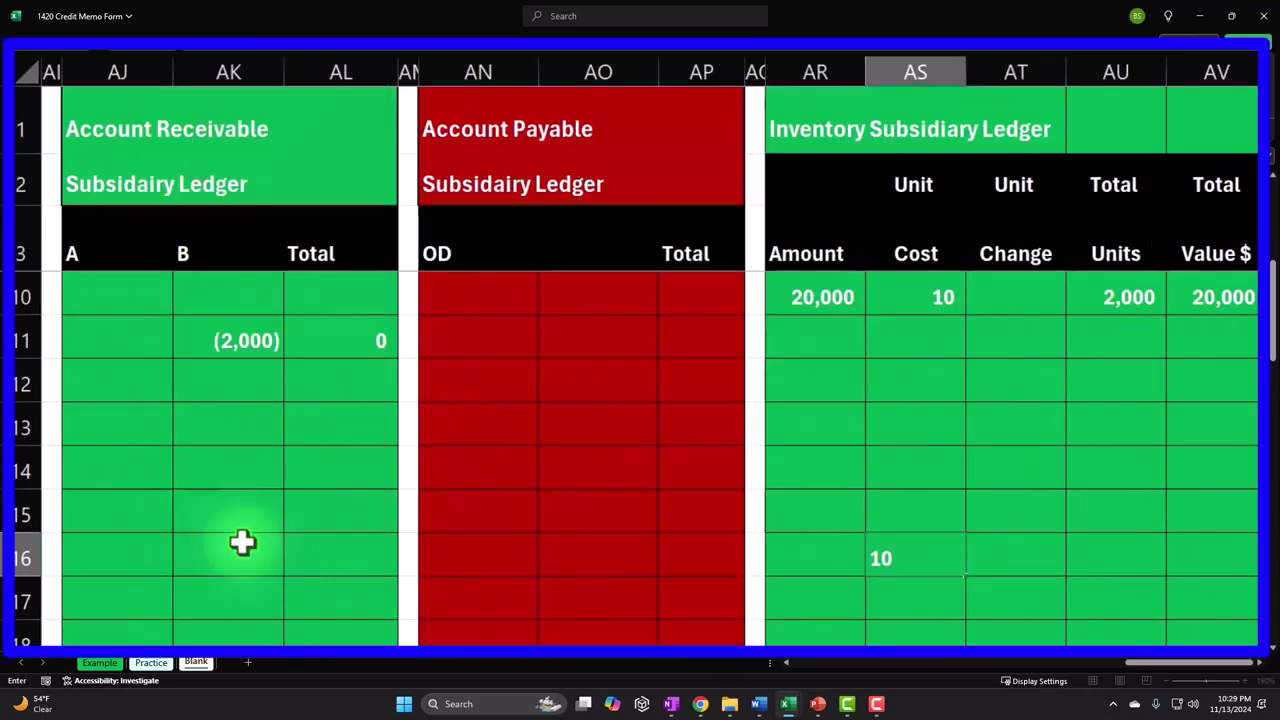
pyautogui.press('Return')
pyautogui.press('Up')
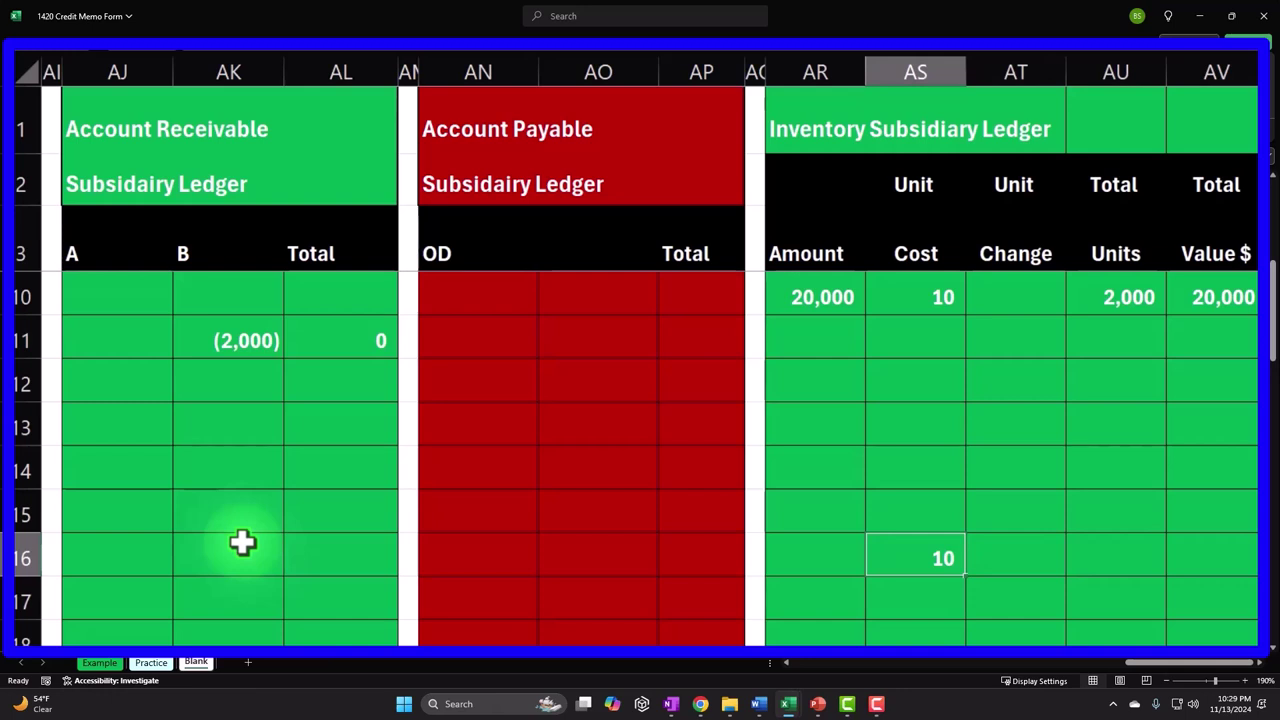
# Enter =-C14 in AT16 so the Unit Change shows (200)
pyautogui.press('Right')
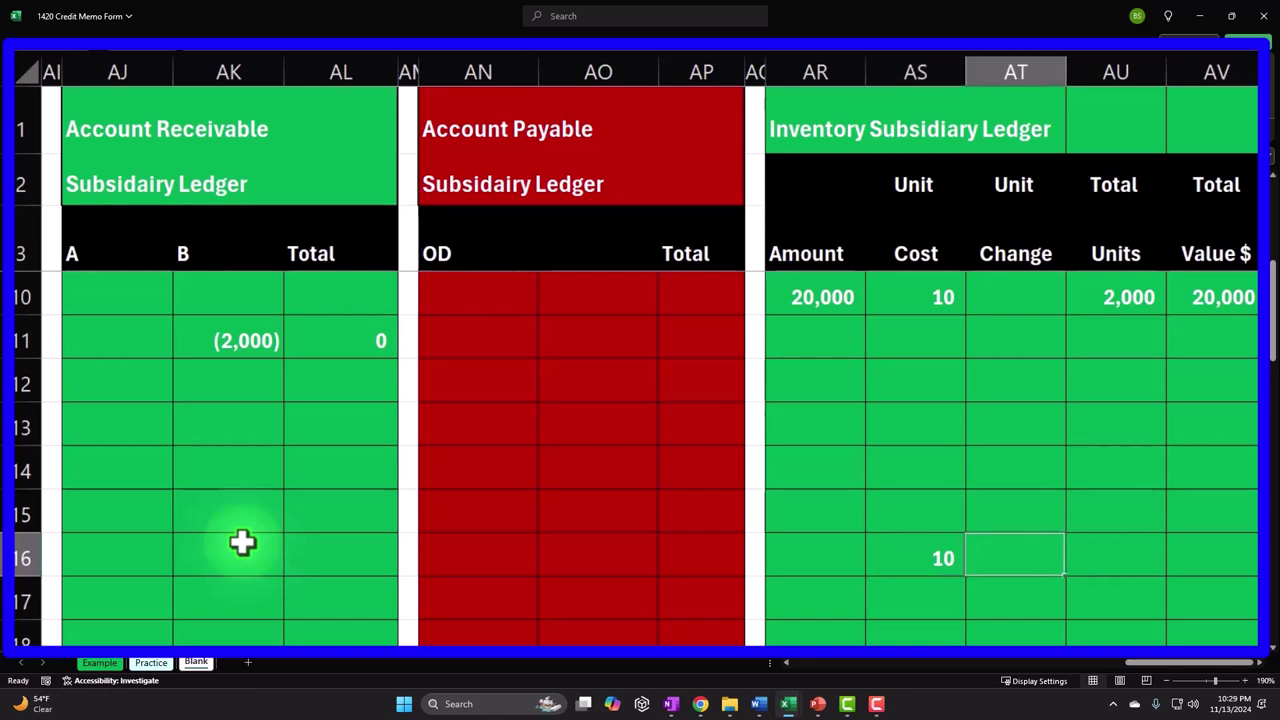
pyautogui.write('-200')
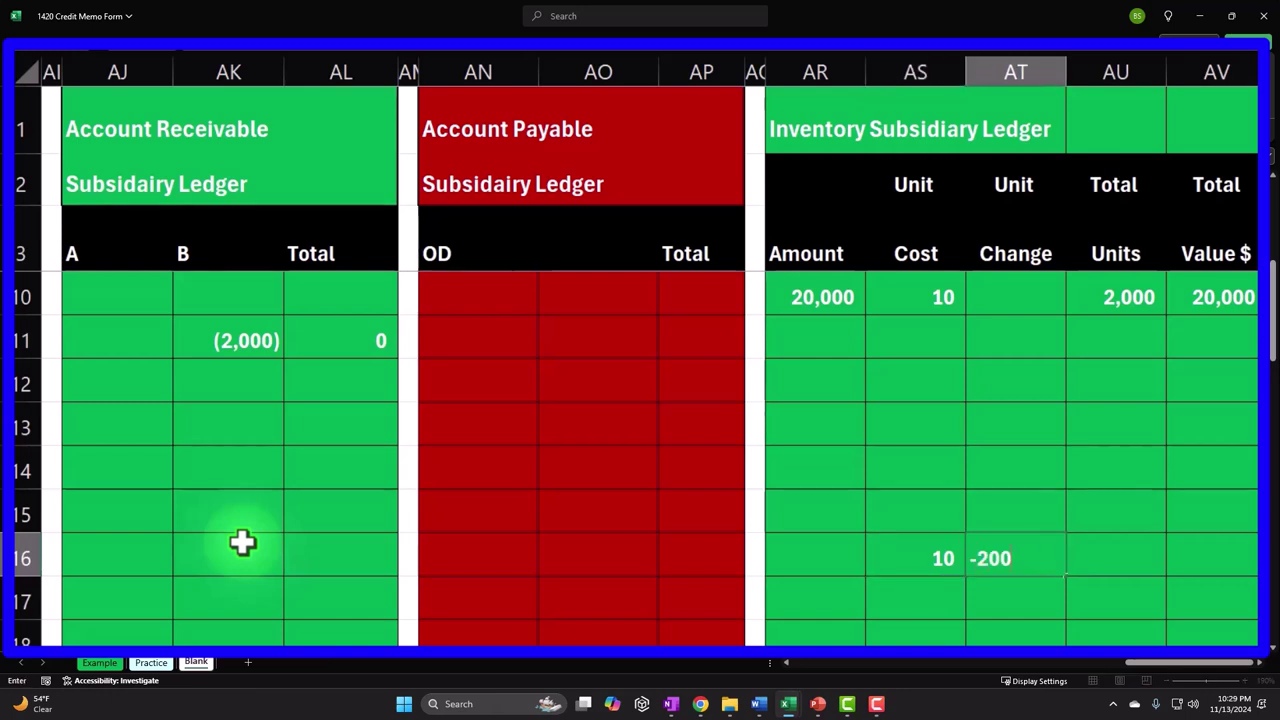
pyautogui.press('Left')
pyautogui.press('Left')
pyautogui.press('Left')
pyautogui.press('Left')
pyautogui.press('Left')
pyautogui.press('Left')
pyautogui.press('Left')
pyautogui.press('Left')
pyautogui.press('Left')
pyautogui.press('Left')
pyautogui.press('Left')
pyautogui.press('Left')
pyautogui.press('Left')
pyautogui.press('Left')
pyautogui.press('Left')
pyautogui.press('Left')
pyautogui.press('Left')
pyautogui.press('Left')
pyautogui.press('Left')
pyautogui.press('Left')
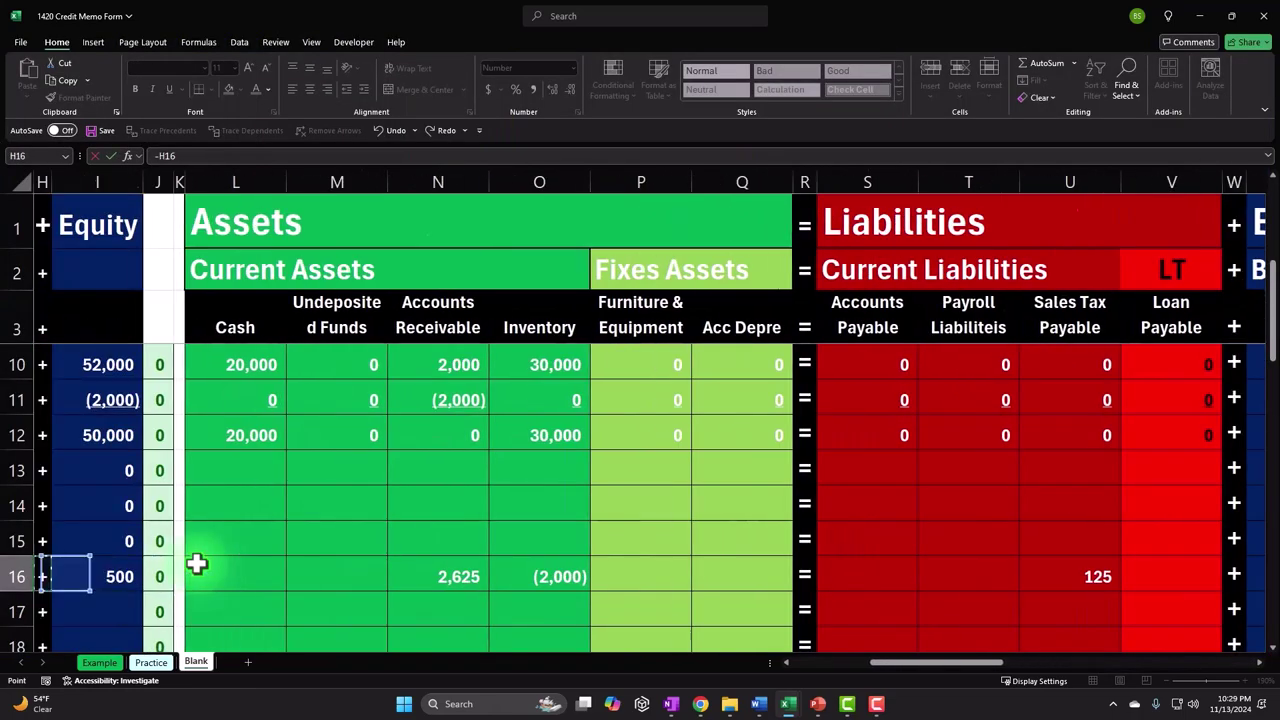
pyautogui.press('Left')
pyautogui.press('Left')
pyautogui.press('Left')
pyautogui.press('Left')
pyautogui.press('Left')
pyautogui.press('Left')
pyautogui.press('Left')
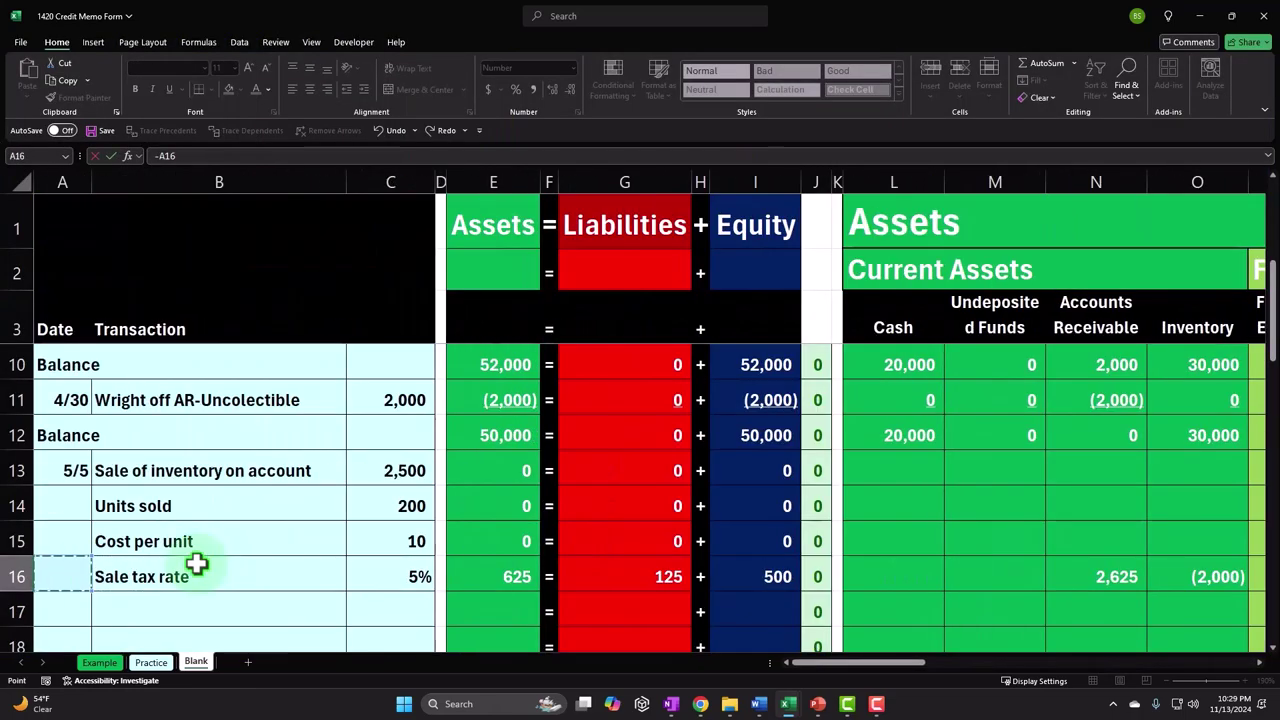
pyautogui.press('Right')
pyautogui.press('Right')
pyautogui.press('Up')
pyautogui.press('Up')
pyautogui.press('Return')
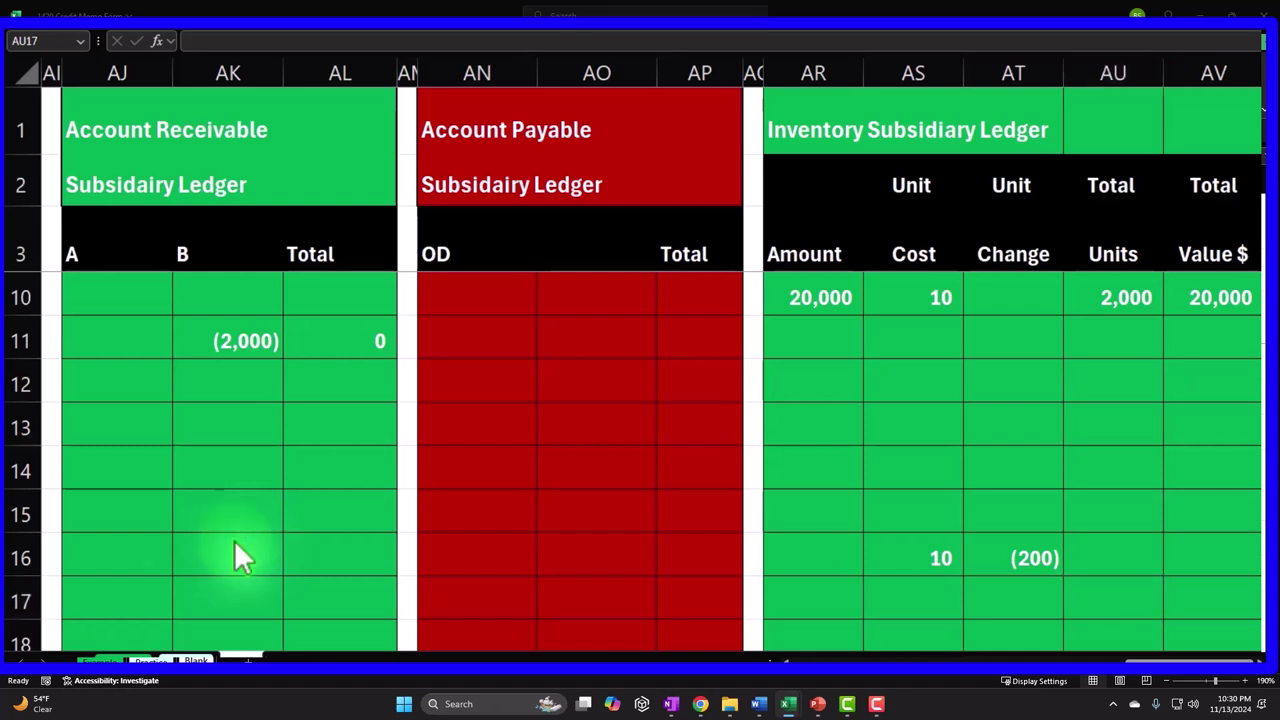
# Change the opening inventory Amount in AR10 to 30,000
pyautogui.click(824, 292)
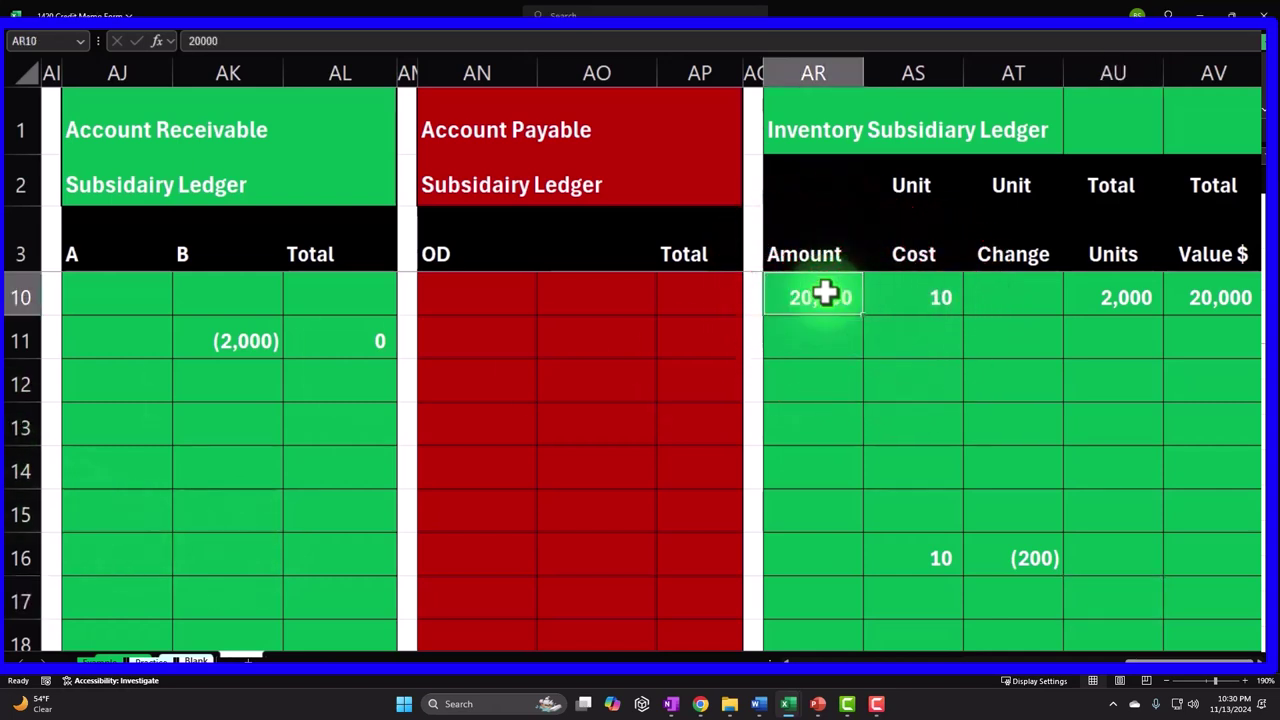
pyautogui.write('30,000')
pyautogui.press('Return')
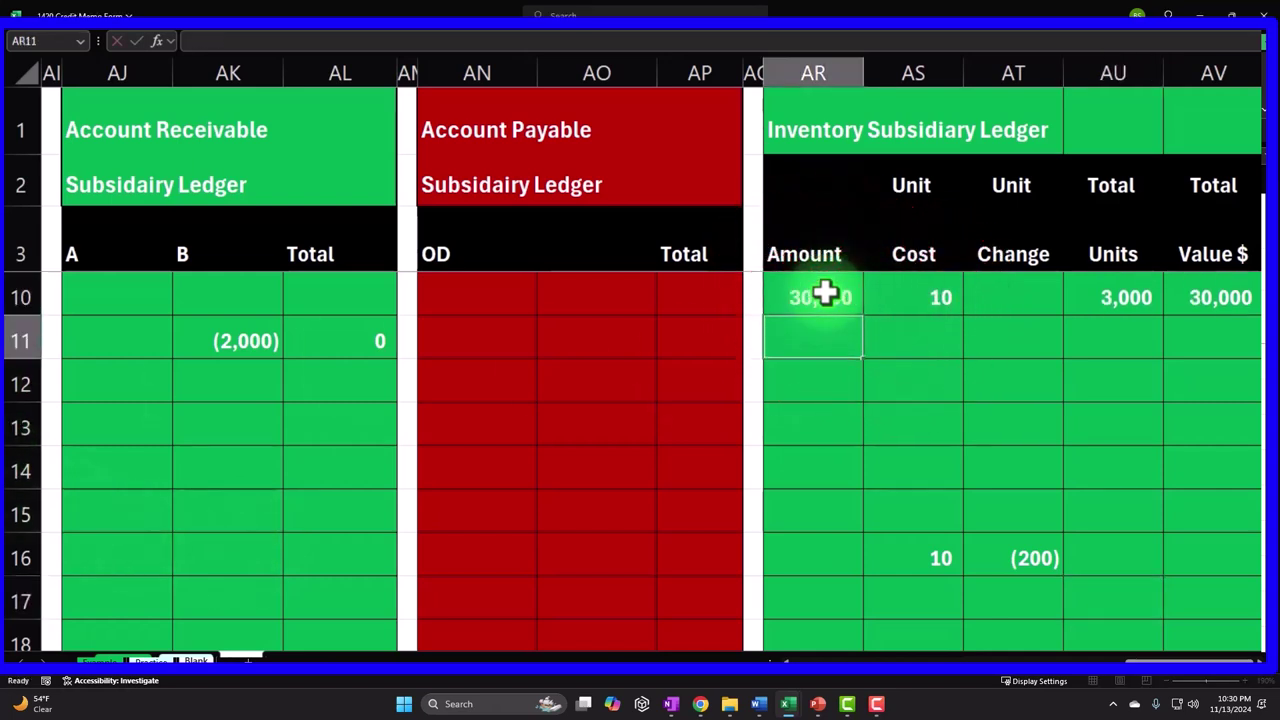
# Enter =AU10+AT16 in AU16 so Total Units shows 2,800
pyautogui.press('Right')
pyautogui.press('Up')
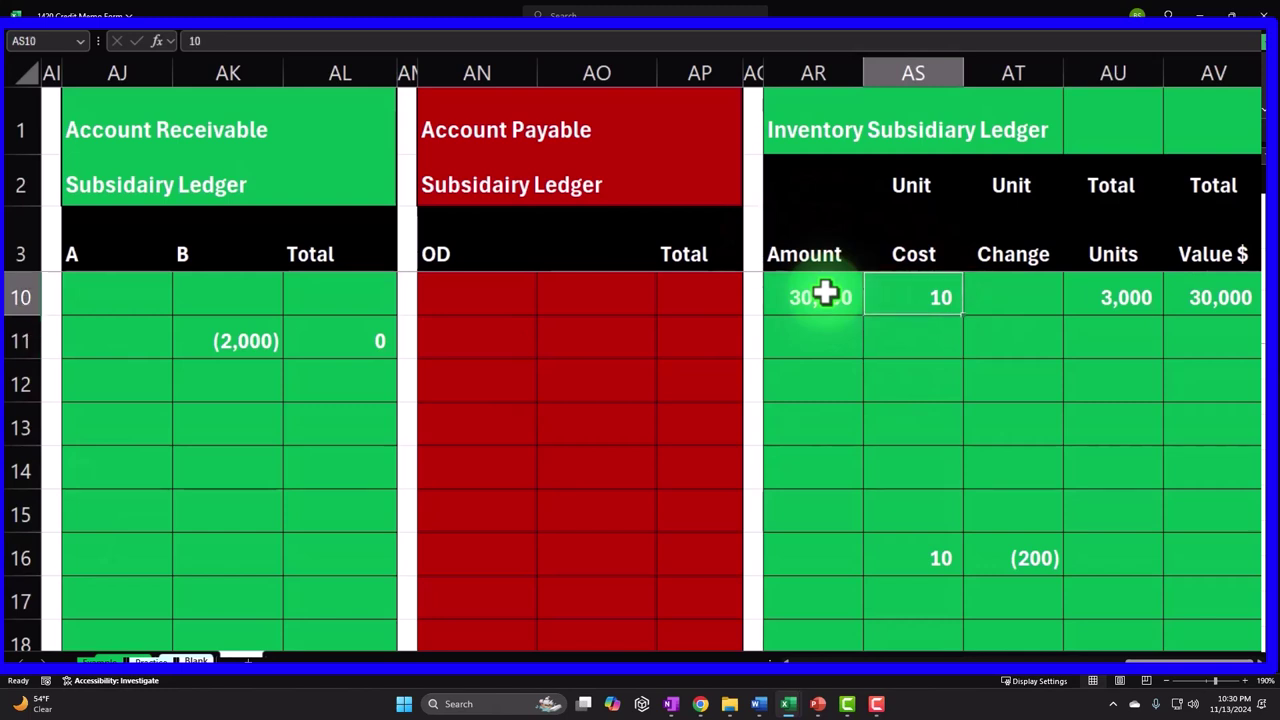
pyautogui.press('Right')
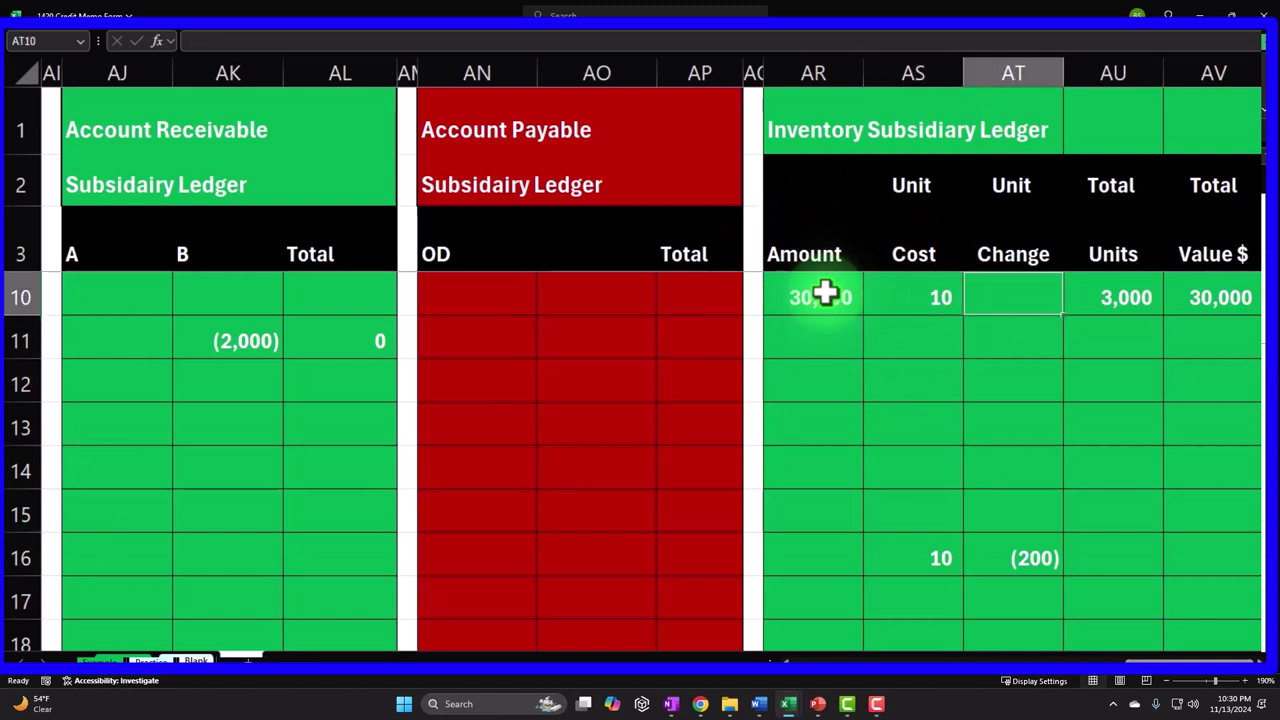
pyautogui.press('Down')
pyautogui.press('Down')
pyautogui.press('Down')
pyautogui.press('Down')
pyautogui.press('Down')
pyautogui.press('Down')
pyautogui.press('Down')
pyautogui.press('Right')
pyautogui.press('Up')
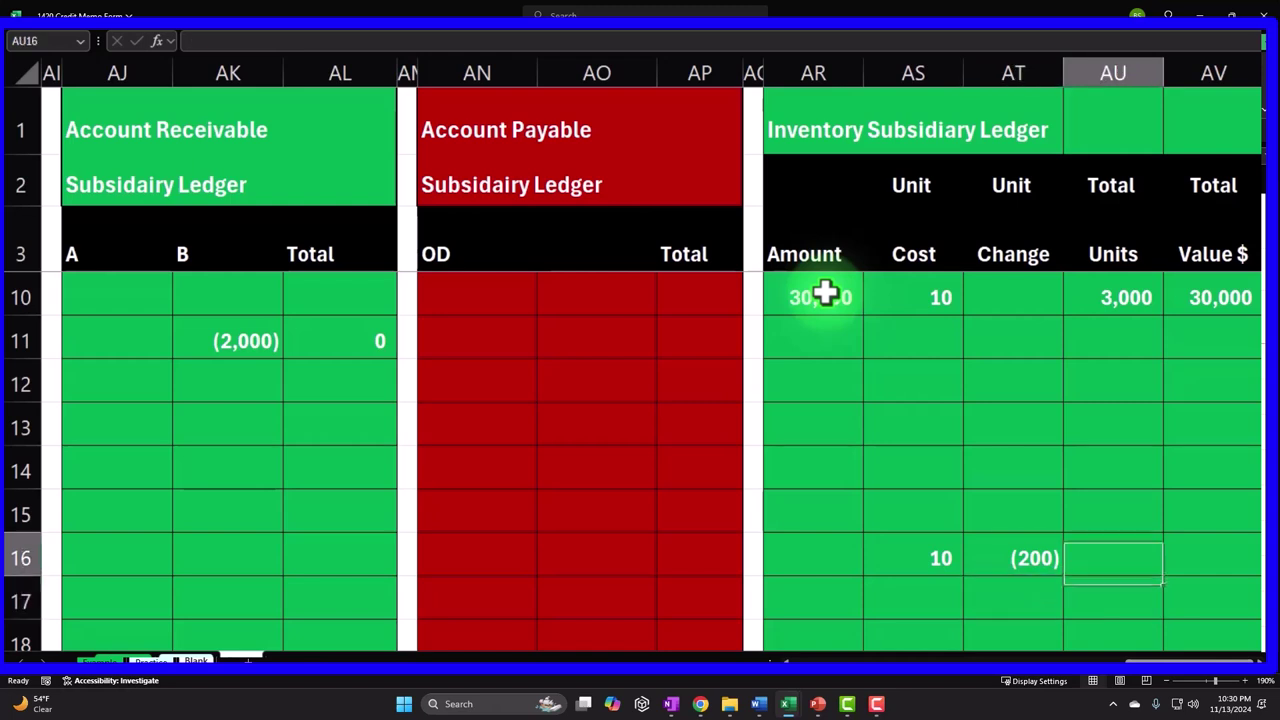
pyautogui.write('=')
pyautogui.press('Up')
pyautogui.press('Up')
pyautogui.press('Up')
pyautogui.press('Up')
pyautogui.press('Up')
pyautogui.press('Up')
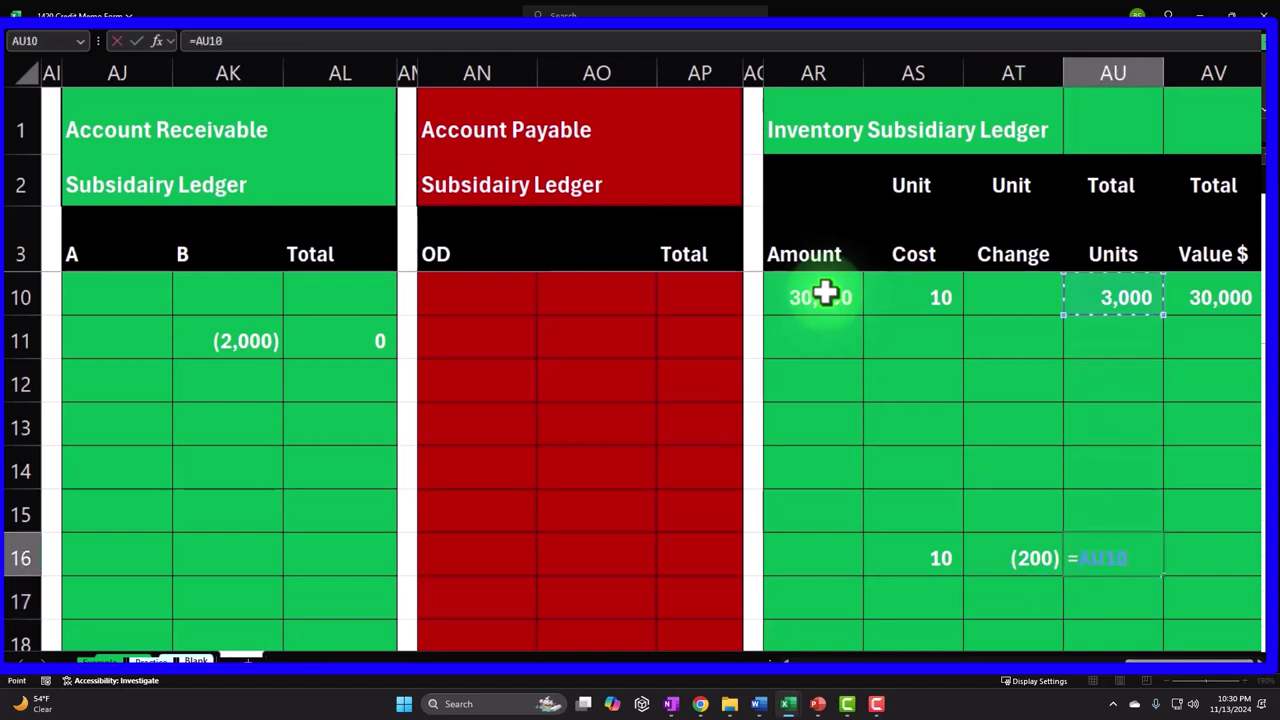
pyautogui.write('+')
pyautogui.press('Left')
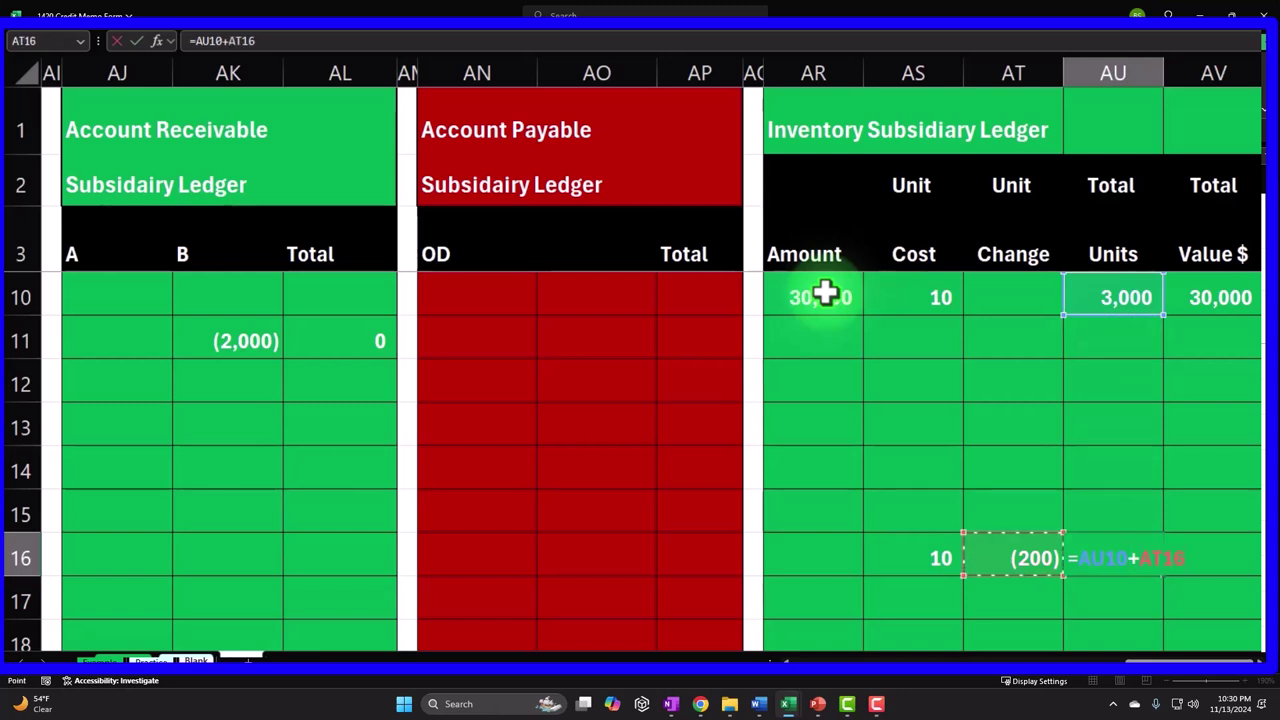
pyautogui.press('Return')
pyautogui.press('Up')
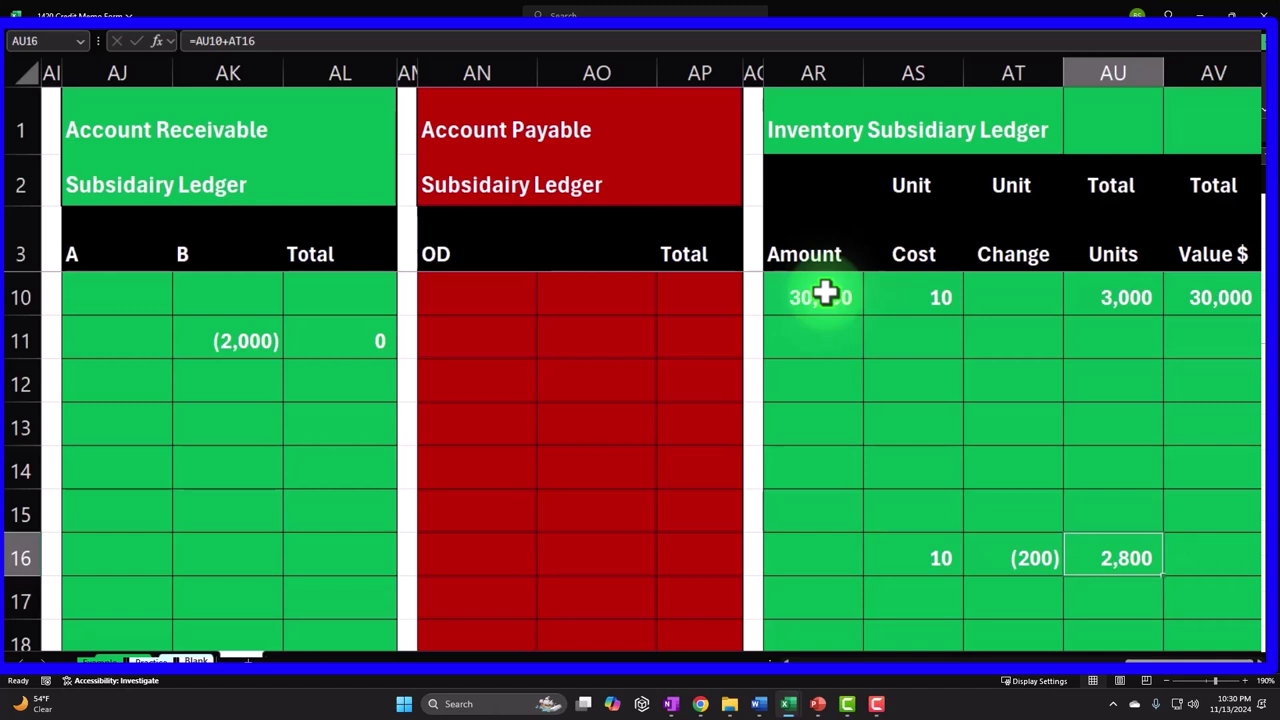
# Enter =AU16*AS16 in AV16 so Total Value shows 28,000
pyautogui.press('Right')
pyautogui.write('=')
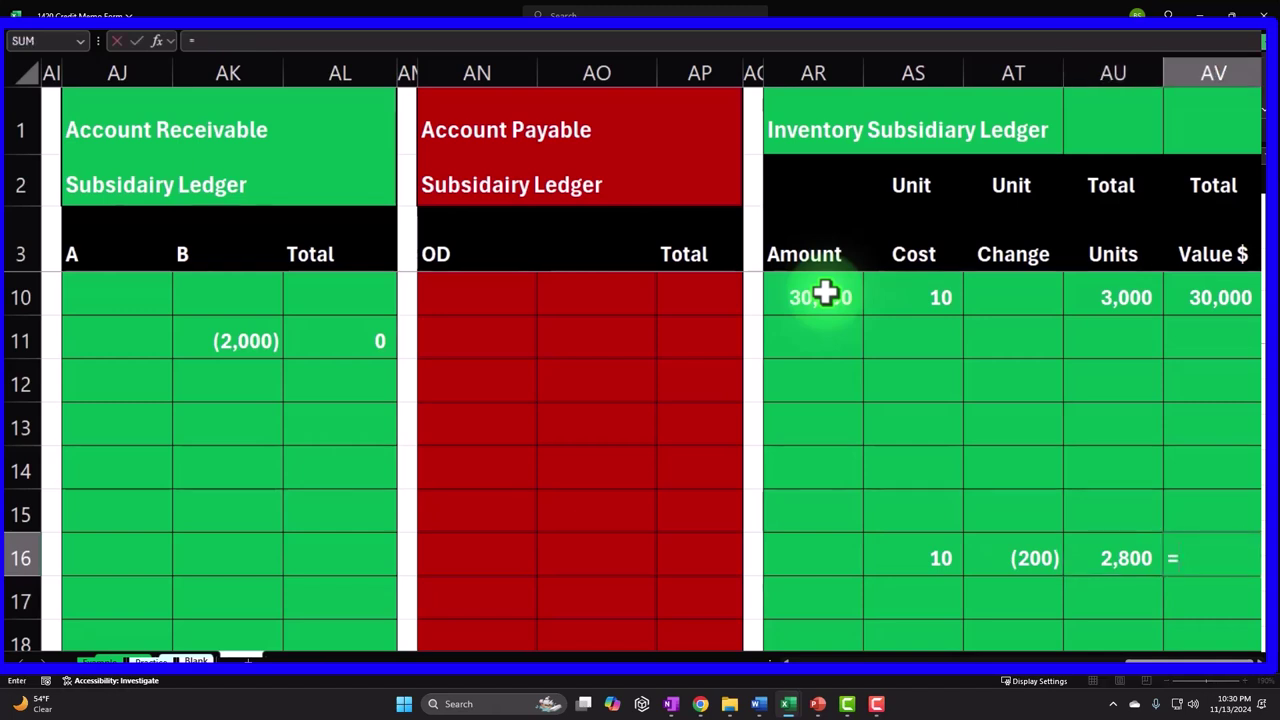
pyautogui.press('Left')
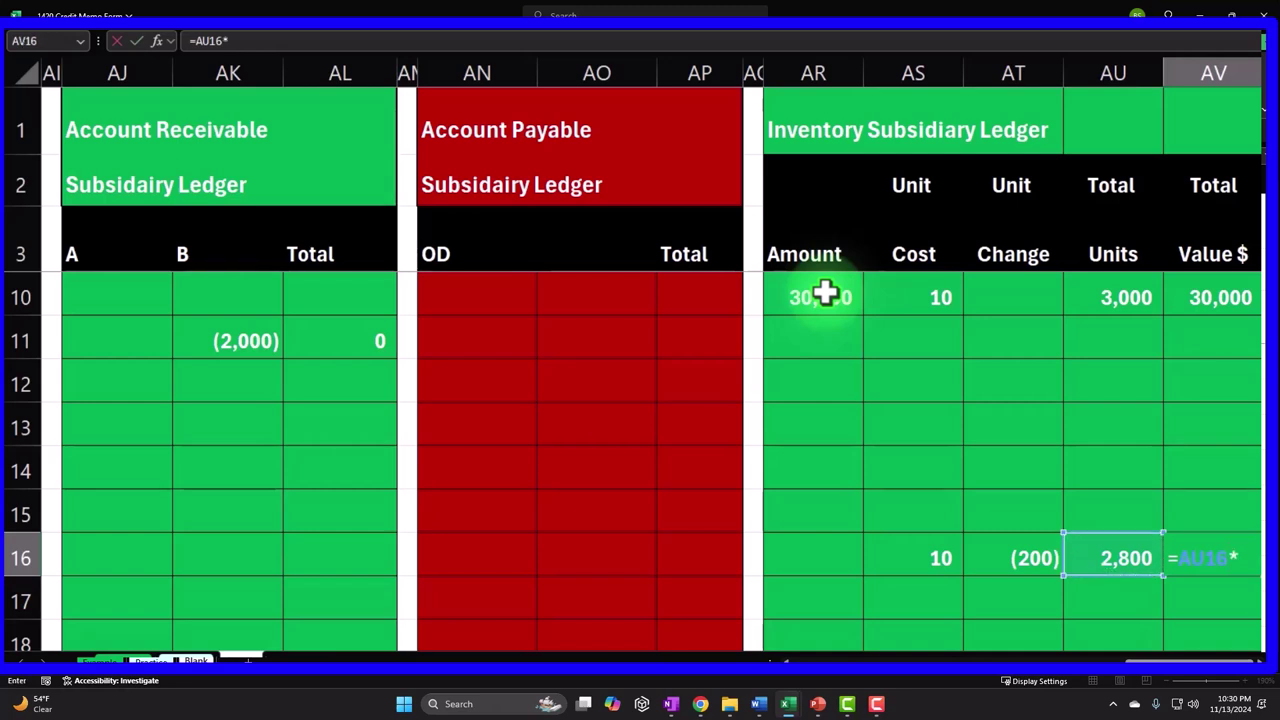
pyautogui.press('Left')
pyautogui.press('Return')
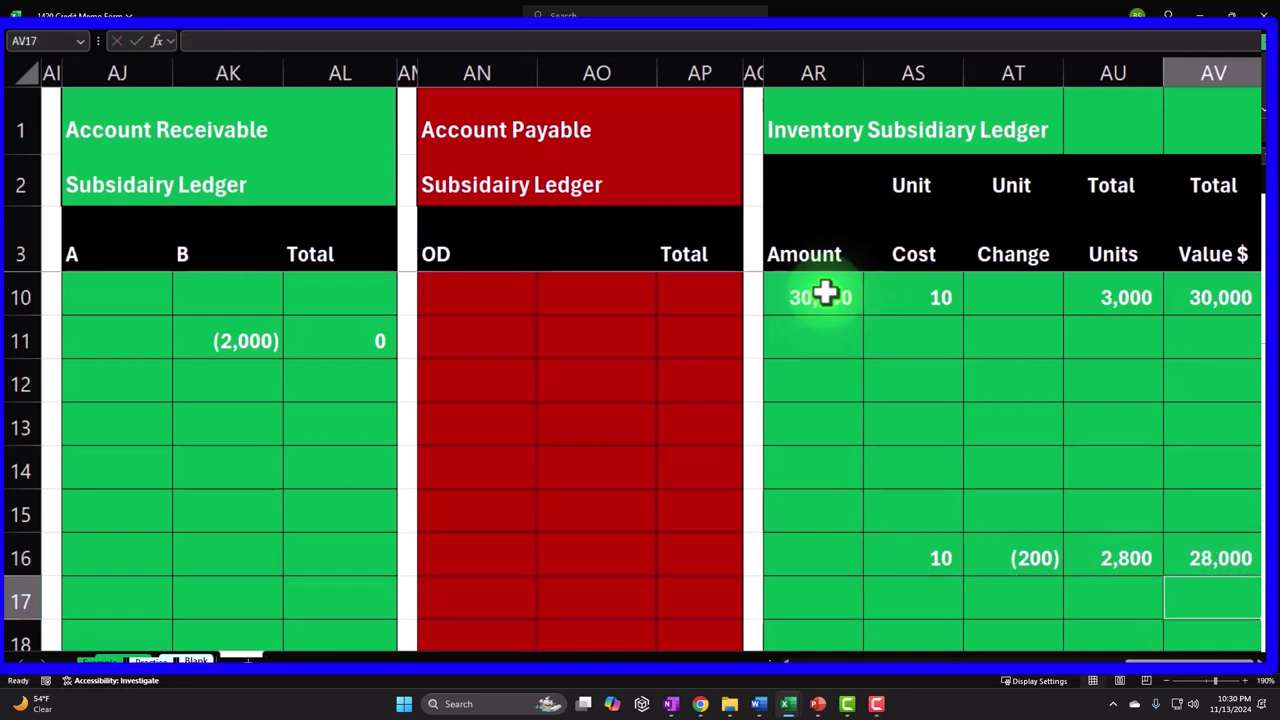
pyautogui.press('Up')
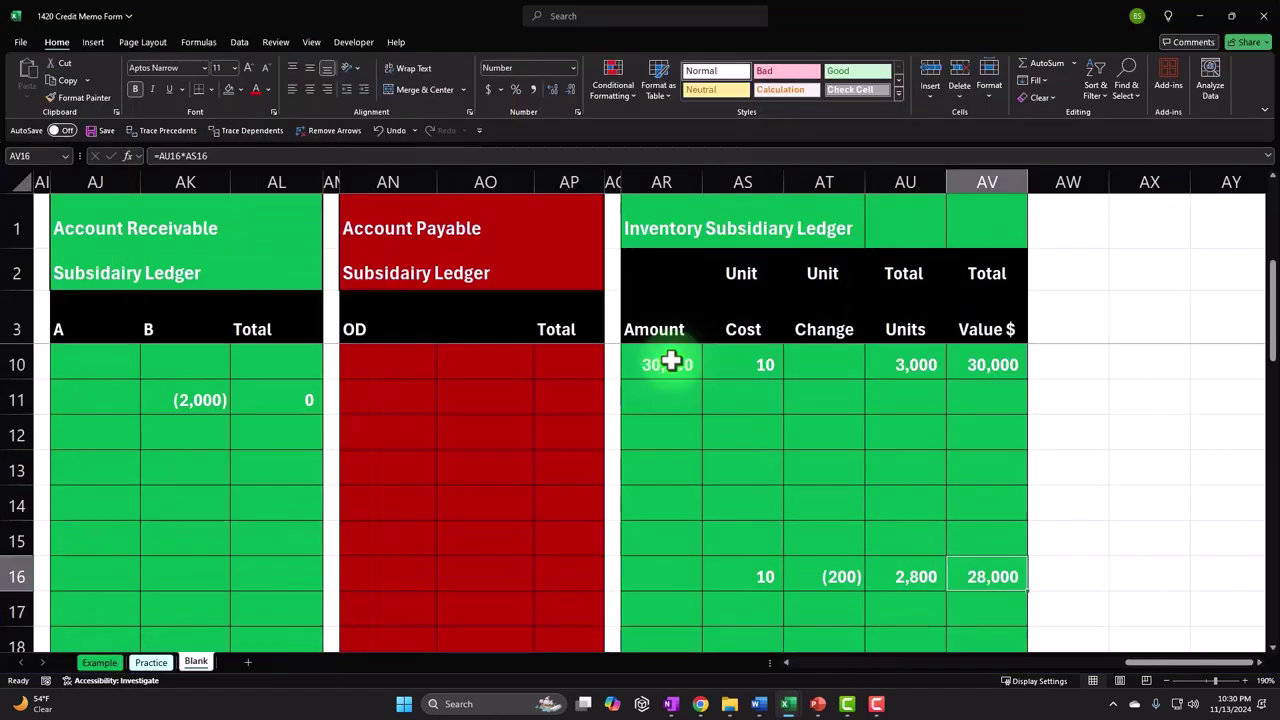
# Review row 16's entries from Cash across to the first empty expense column
pyautogui.press('Left')
pyautogui.press('Left')
pyautogui.press('Left')
pyautogui.press('Left')
pyautogui.press('Left')
pyautogui.press('Left')
pyautogui.press('Left')
pyautogui.press('Left')
pyautogui.press('Left')
pyautogui.press('Left')
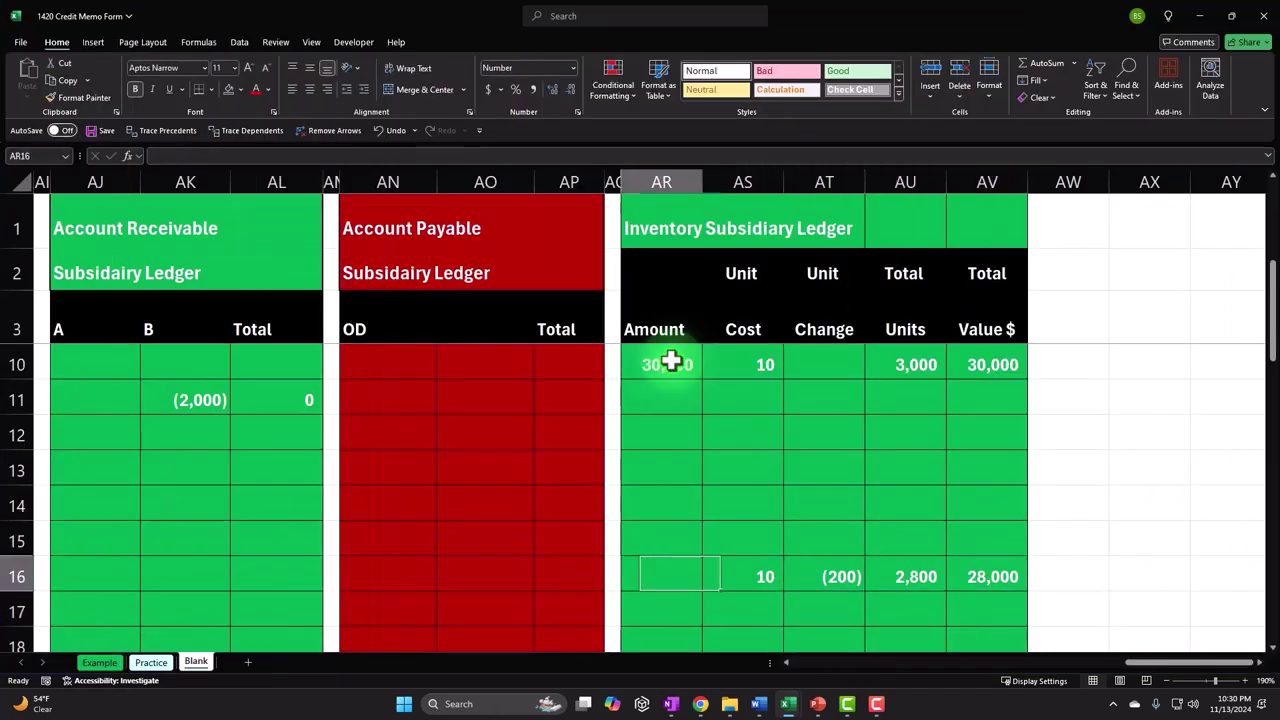
pyautogui.press('Left')
pyautogui.press('Left')
pyautogui.press('Left')
pyautogui.press('Left')
pyautogui.press('Left')
pyautogui.press('Left')
pyautogui.press('Left')
pyautogui.press('Left')
pyautogui.press('Left')
pyautogui.press('Left')
pyautogui.press('Left')
pyautogui.press('Left')
pyautogui.press('Left')
pyautogui.press('Left')
pyautogui.press('Left')
pyautogui.press('Left')
pyautogui.press('Left')
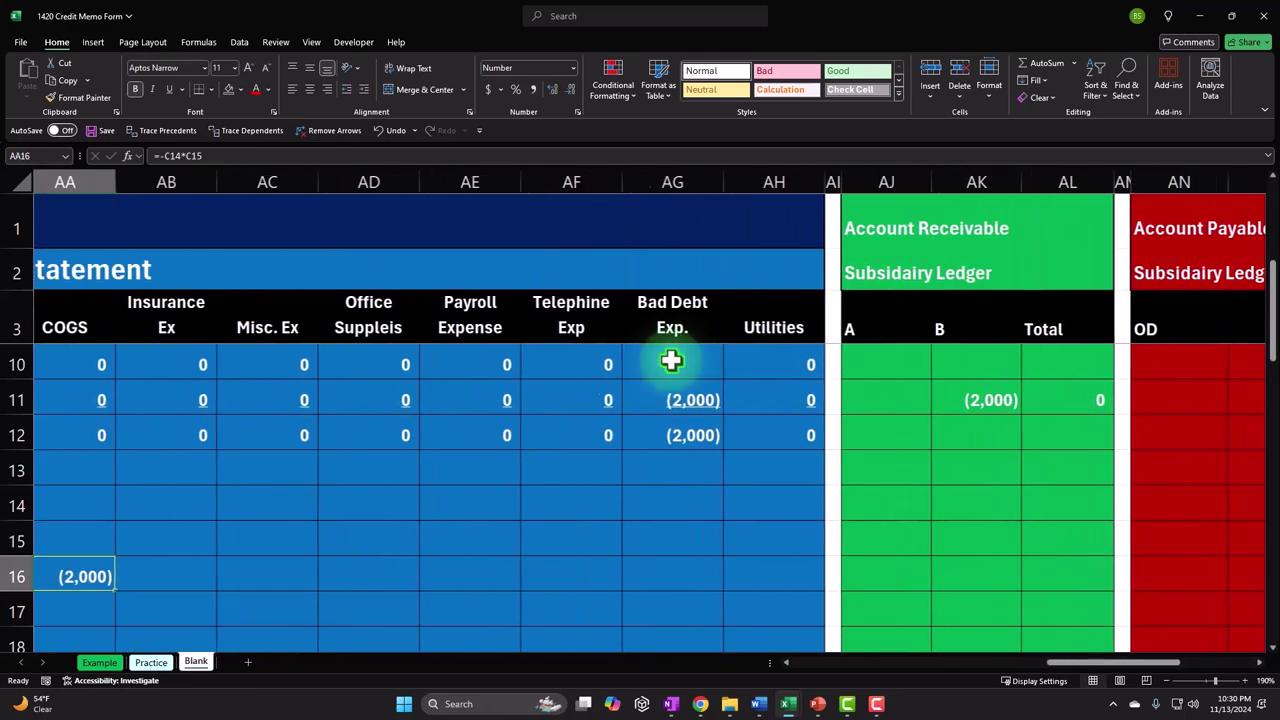
pyautogui.press('Left')
pyautogui.press('Left')
pyautogui.press('Left')
pyautogui.press('Left')
pyautogui.press('Left')
pyautogui.press('Left')
pyautogui.press('Left')
pyautogui.press('Left')
pyautogui.press('Left')
pyautogui.press('Left')
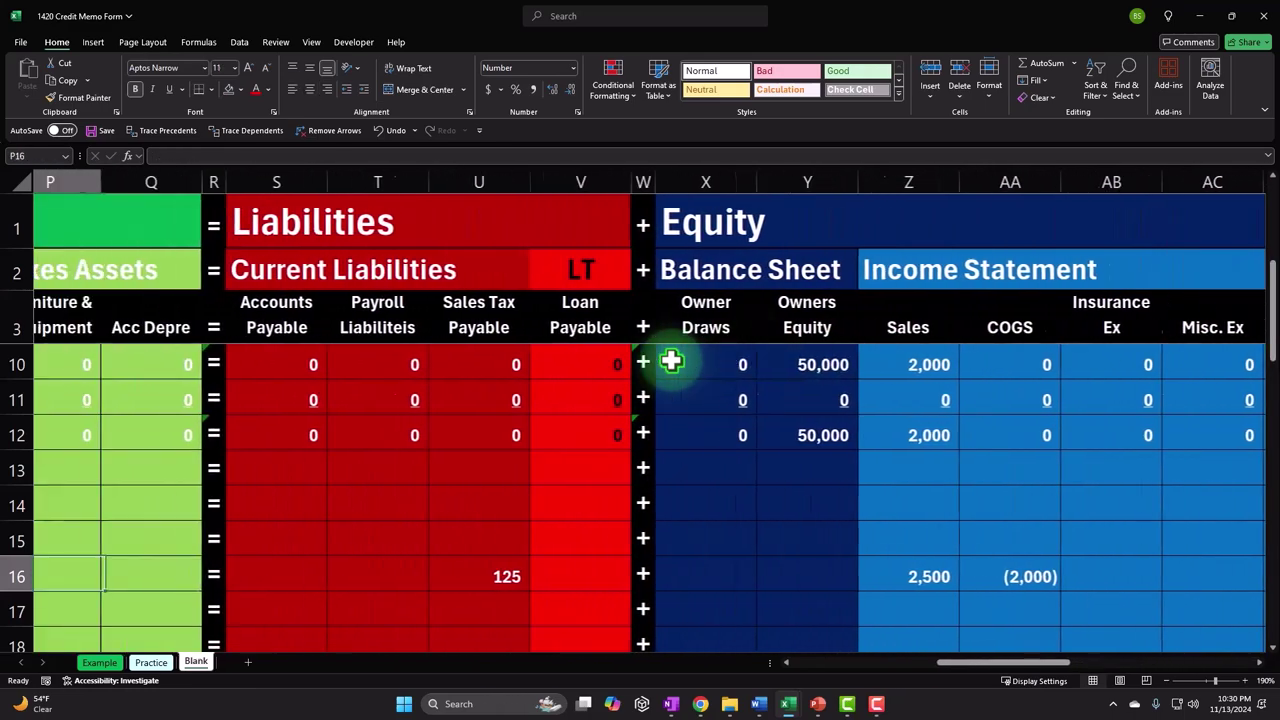
pyautogui.press('Left')
pyautogui.press('Right')
pyautogui.press('Right')
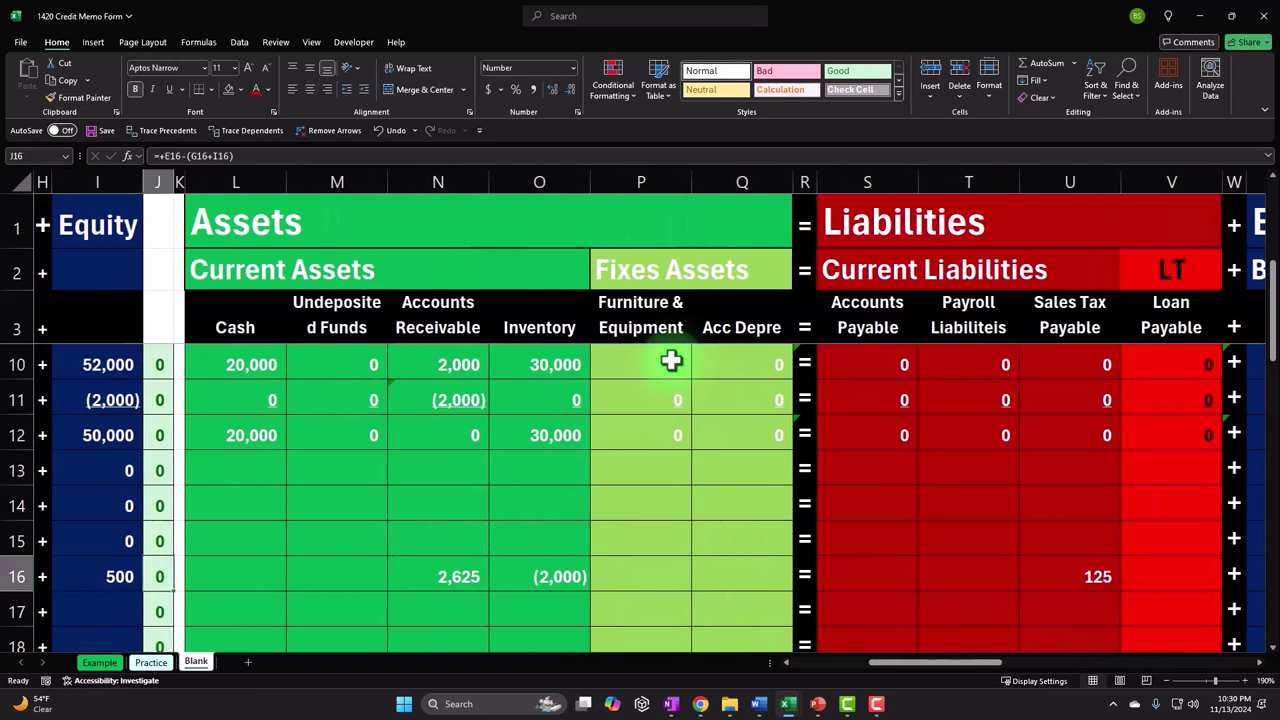
pyautogui.press('Right')
pyautogui.press('Right')
pyautogui.press('Right')
pyautogui.press('Right')
pyautogui.press('Right')
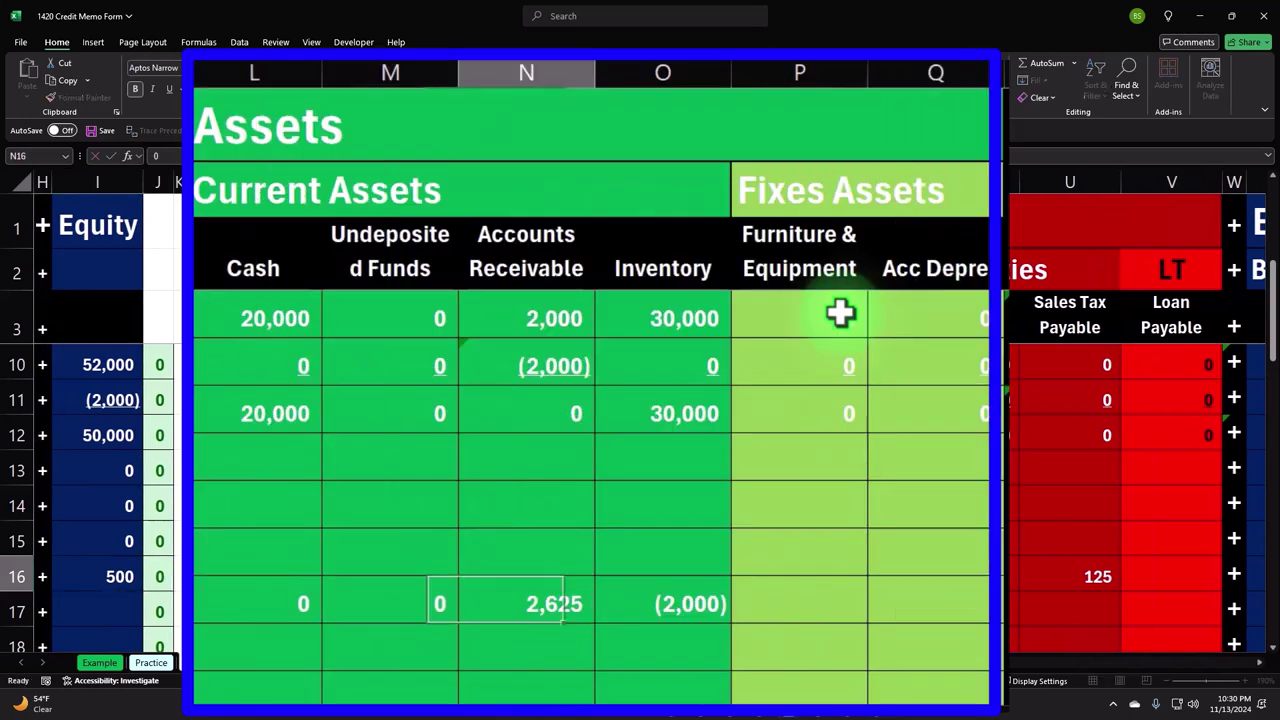
pyautogui.press('Right')
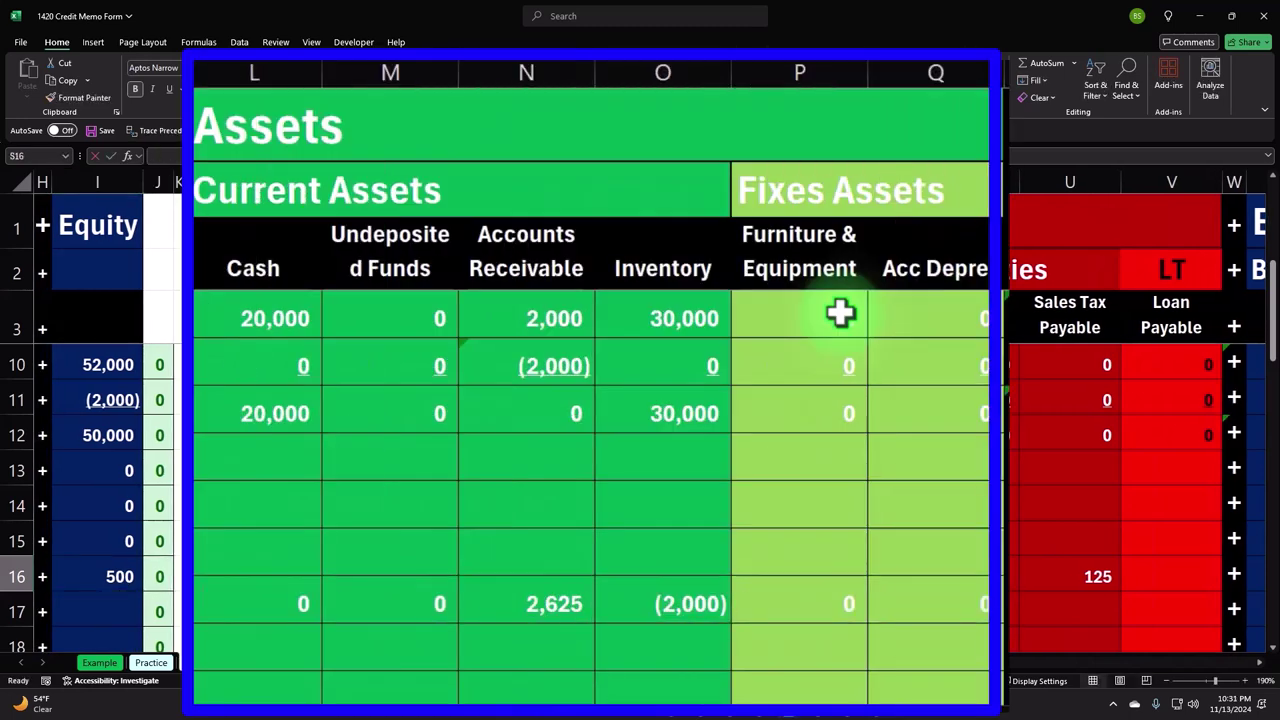
pyautogui.press('Right')
pyautogui.press('Right')
pyautogui.press('Right')
pyautogui.press('Right')
pyautogui.press('Right')
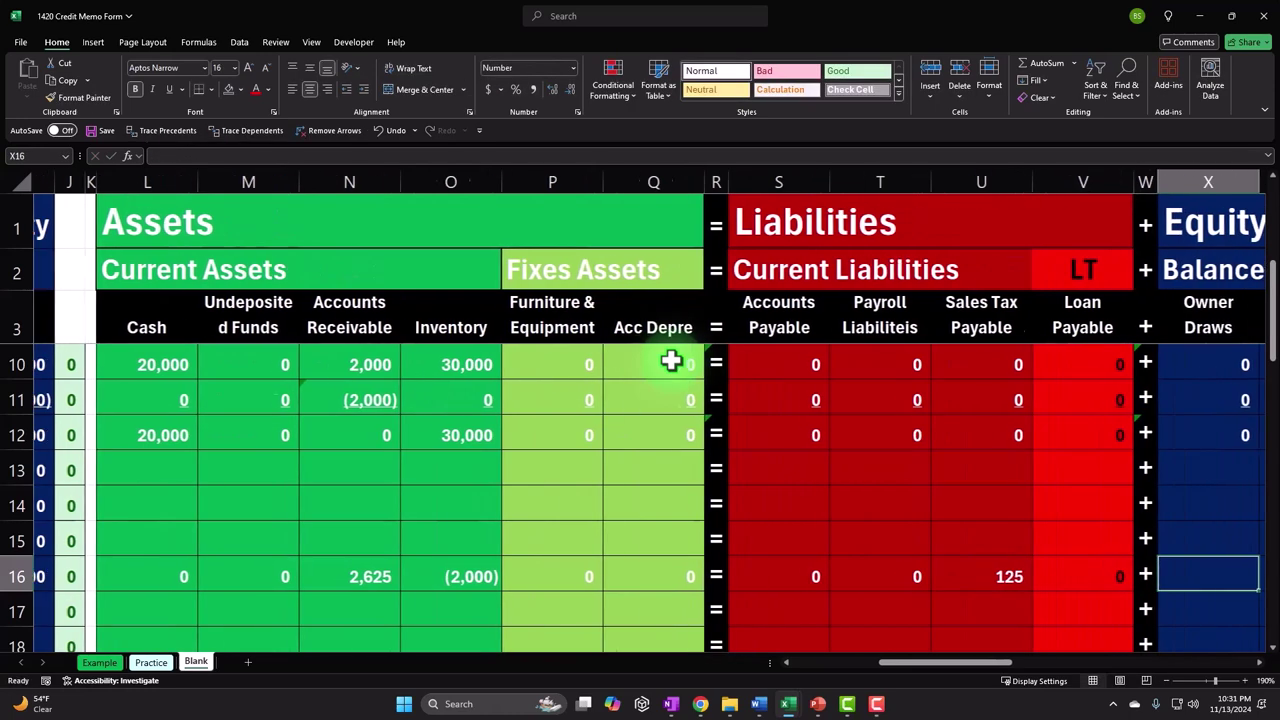
pyautogui.press('Right')
pyautogui.press('Right')
pyautogui.press('Right')
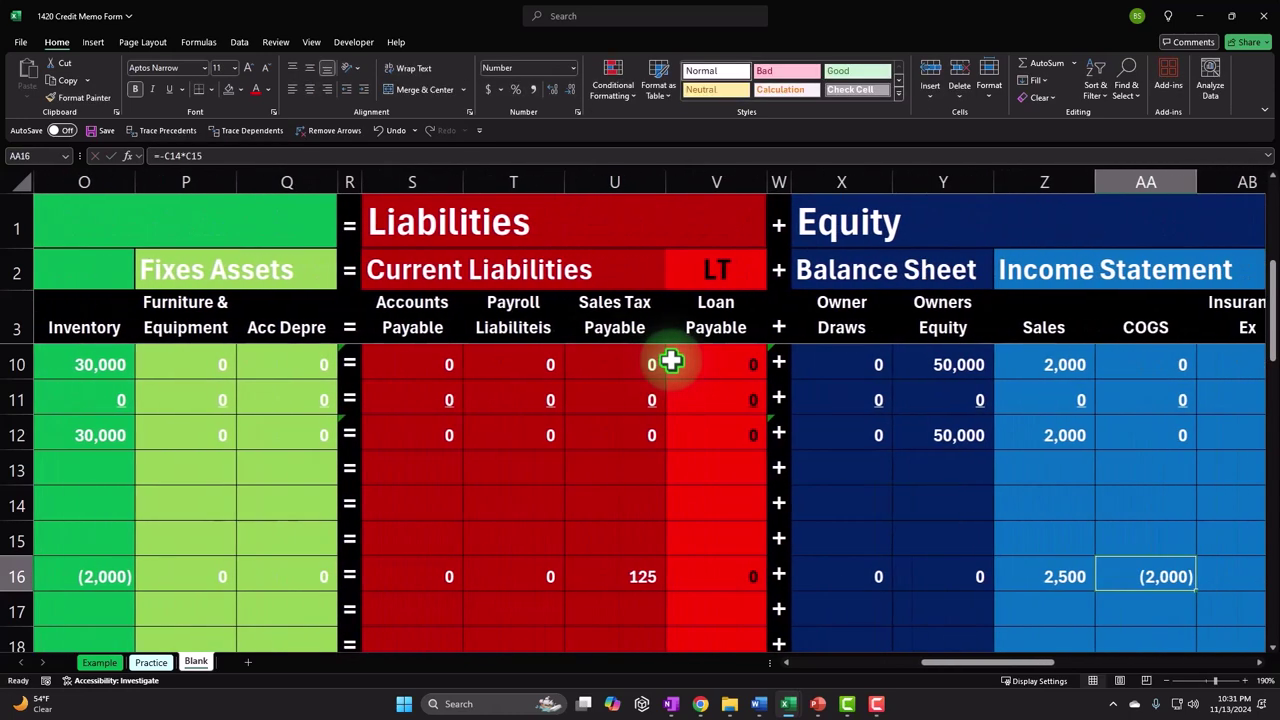
pyautogui.press('Right')
pyautogui.press('Right')
pyautogui.press('Right')
# Enter 0 in each remaining expense cell, AD16 through AH16 (Office Supplies to Utilities)
pyautogui.write('0')
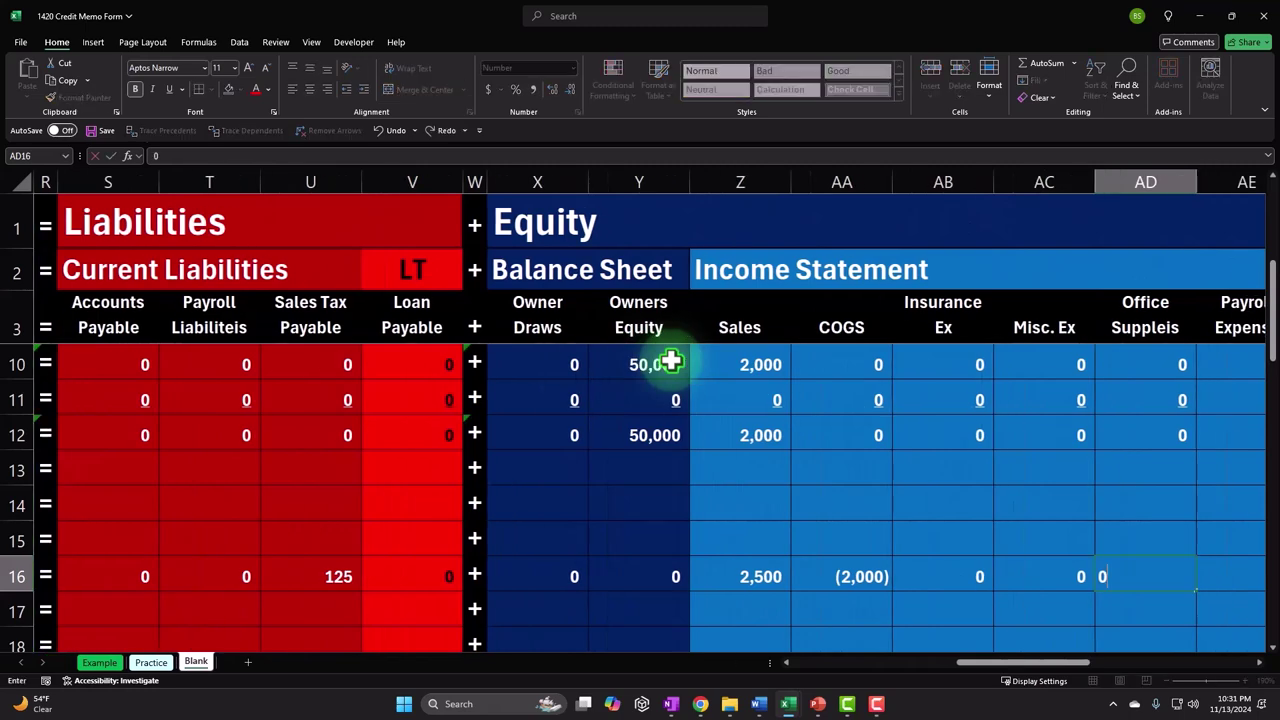
pyautogui.press('Right')
pyautogui.write('0')
pyautogui.press('Right')
pyautogui.write('0')
pyautogui.press('Right')
pyautogui.write('0')
pyautogui.press('Right')
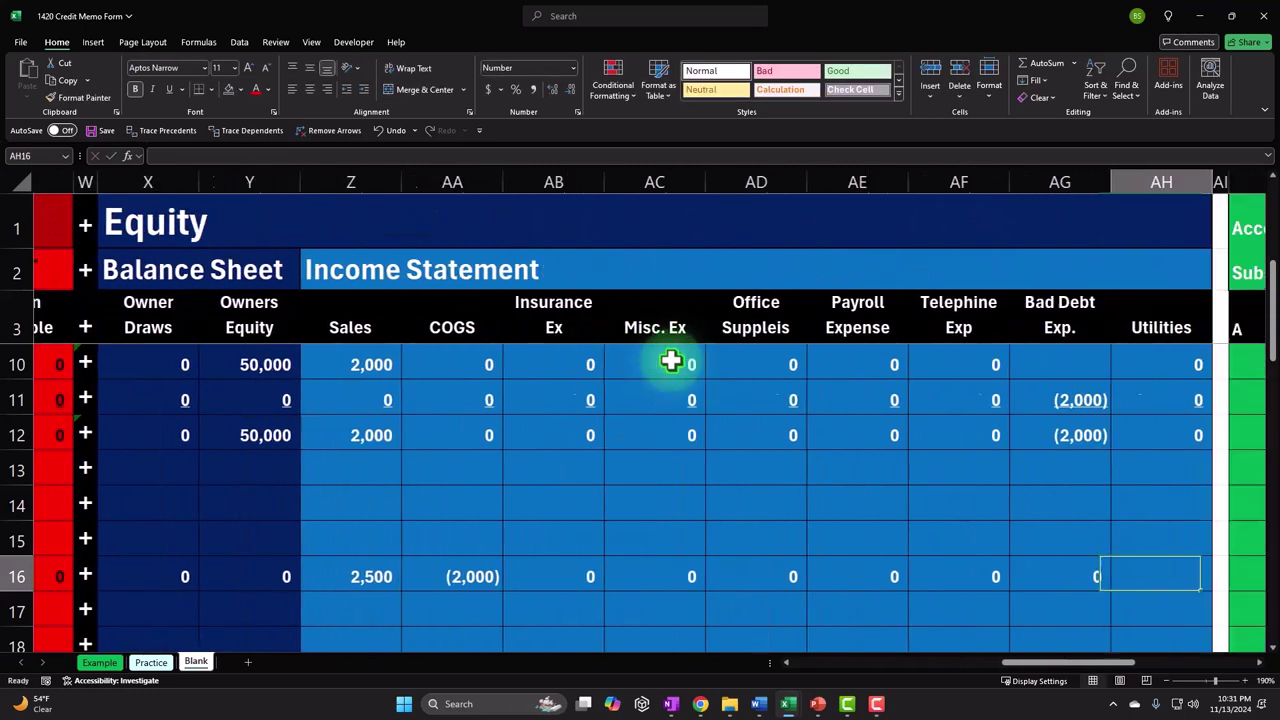
pyautogui.write('0')
pyautogui.press('Right')
pyautogui.press('Right')
pyautogui.press('Right')
pyautogui.press('Right')
pyautogui.press('Right')
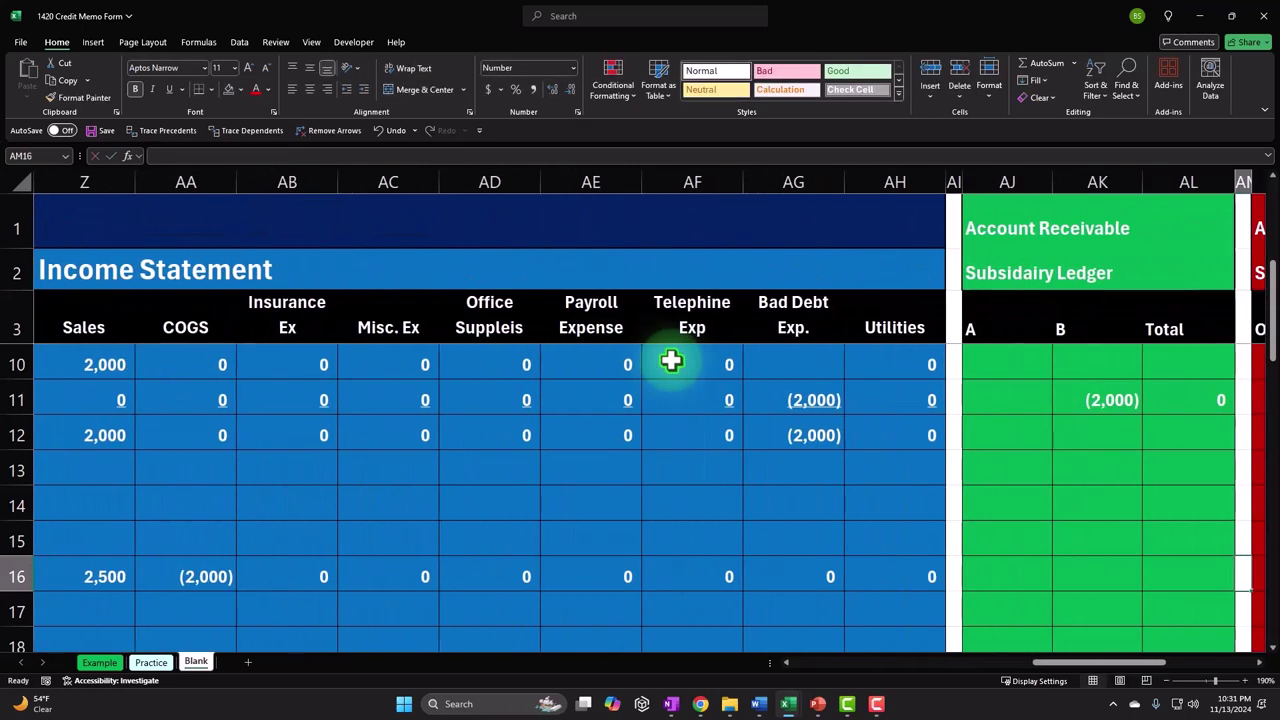
pyautogui.press('Left')
pyautogui.press('Left')
pyautogui.press('Left')
pyautogui.press('Left')
pyautogui.press('Left')
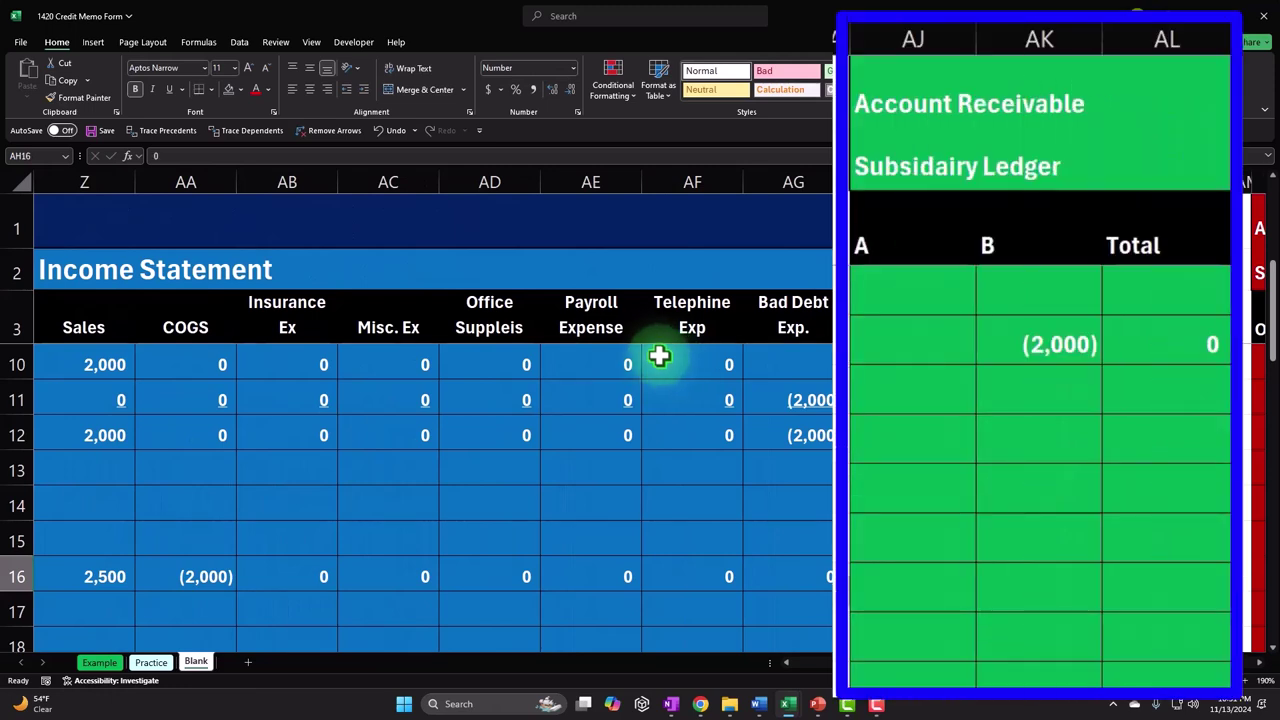
# Enter =C13+C13*C16 in customer A's receivables ledger cell, giving 2,625
pyautogui.press('Right')
pyautogui.press('Right')
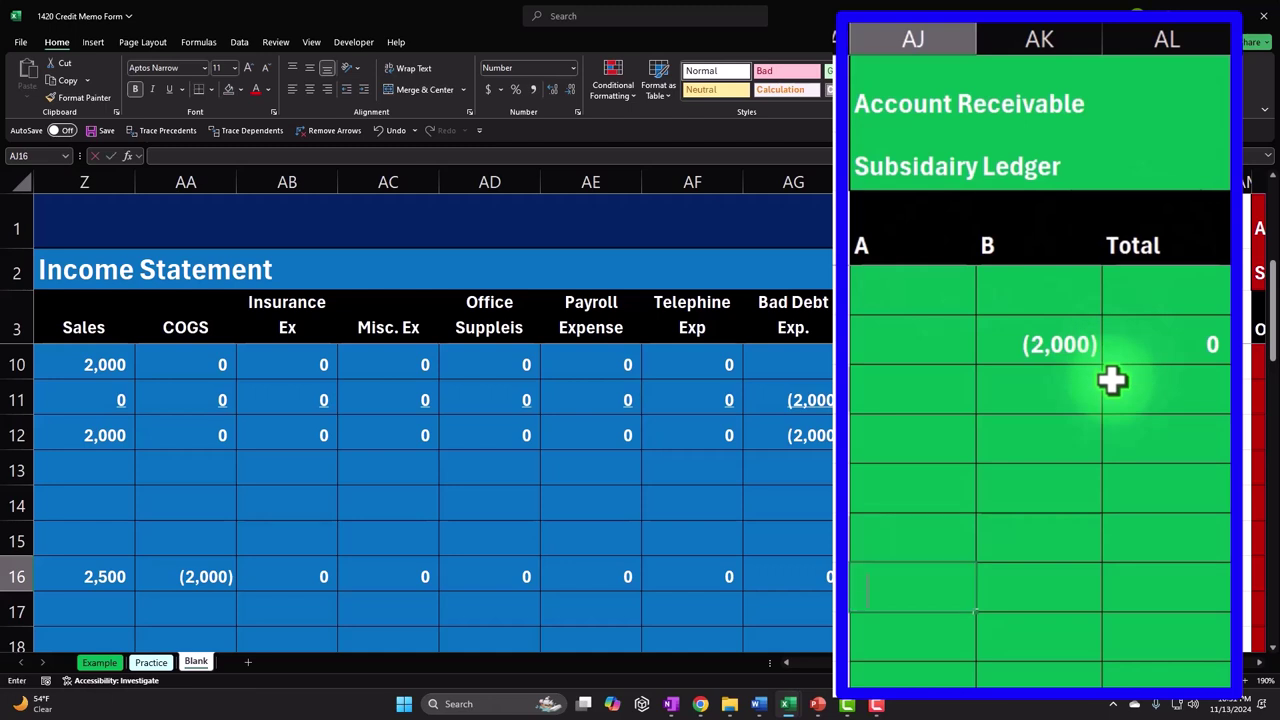
pyautogui.write('=')
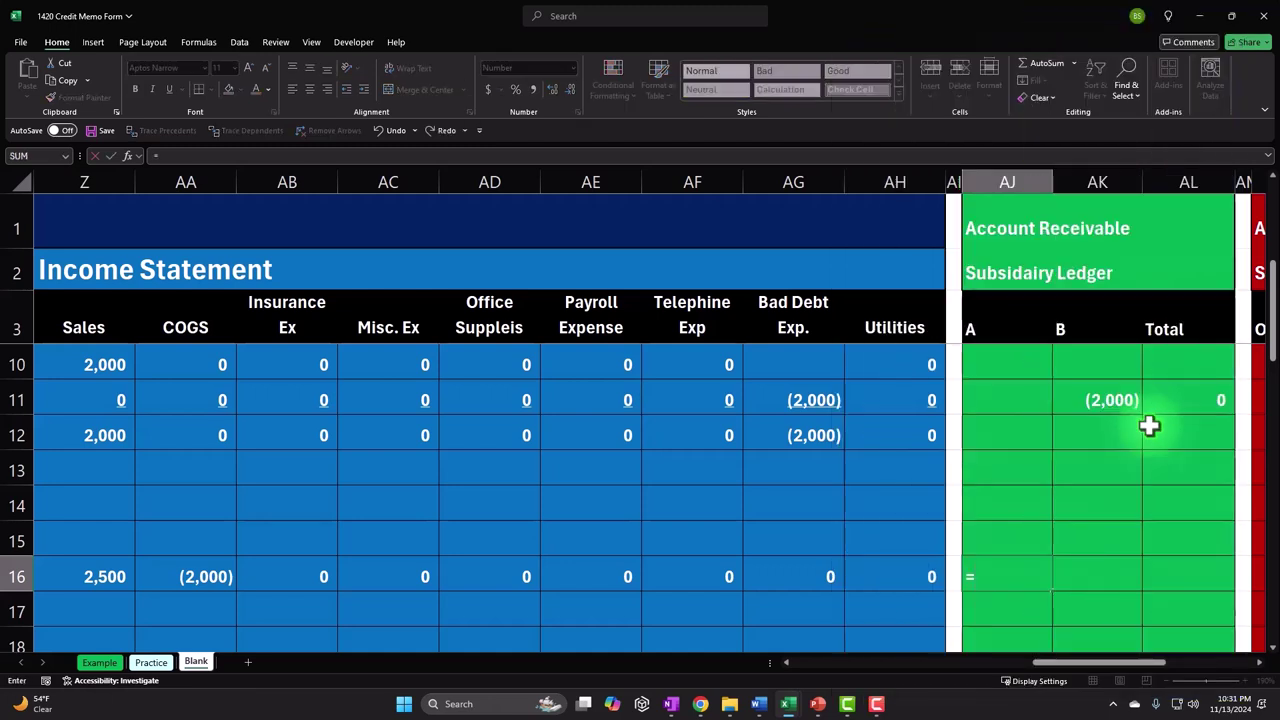
pyautogui.press('Left')
pyautogui.press('Left')
pyautogui.press('Left')
pyautogui.press('Left')
pyautogui.press('Left')
pyautogui.press('Left')
pyautogui.press('Left')
pyautogui.press('Left')
pyautogui.press('Left')
pyautogui.press('Left')
pyautogui.press('Left')
pyautogui.press('Left')
pyautogui.press('Left')
pyautogui.press('Left')
pyautogui.press('Left')
pyautogui.press('Left')
pyautogui.press('Left')
pyautogui.press('Left')
pyautogui.press('Left')
pyautogui.press('Left')
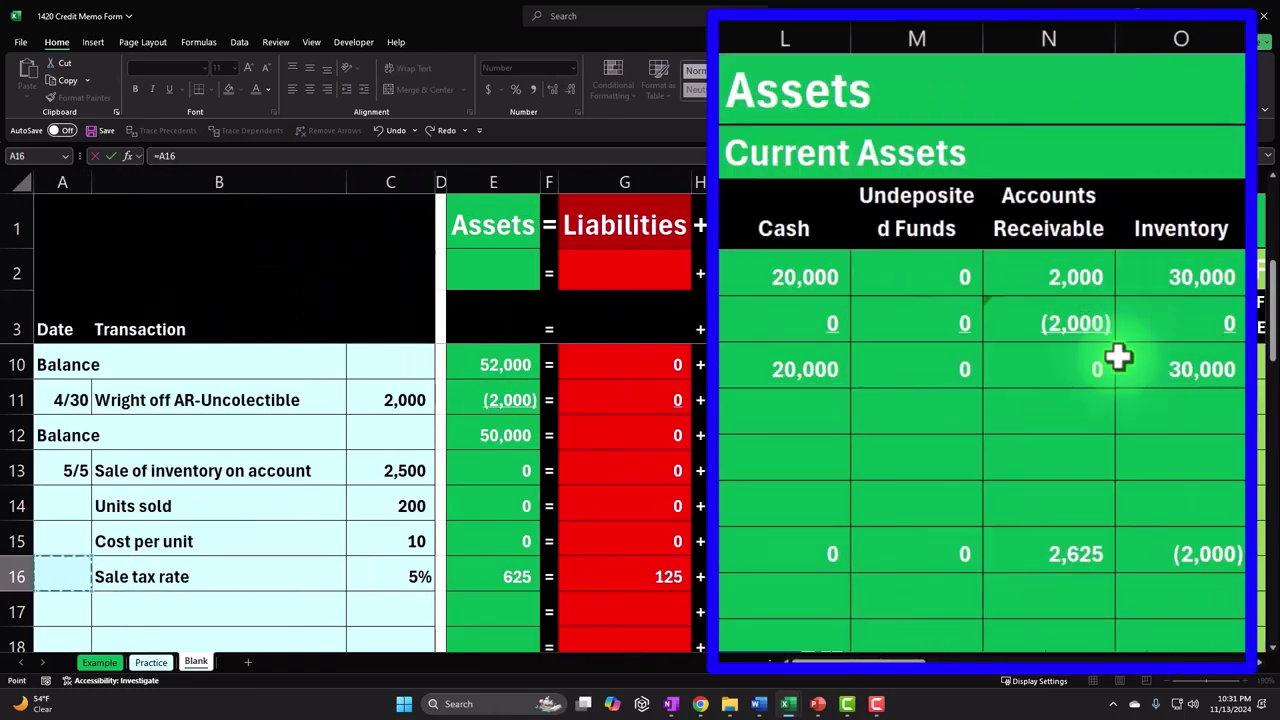
pyautogui.press('Right')
pyautogui.press('Right')
pyautogui.press('Up')
pyautogui.press('Up')
pyautogui.press('Up')
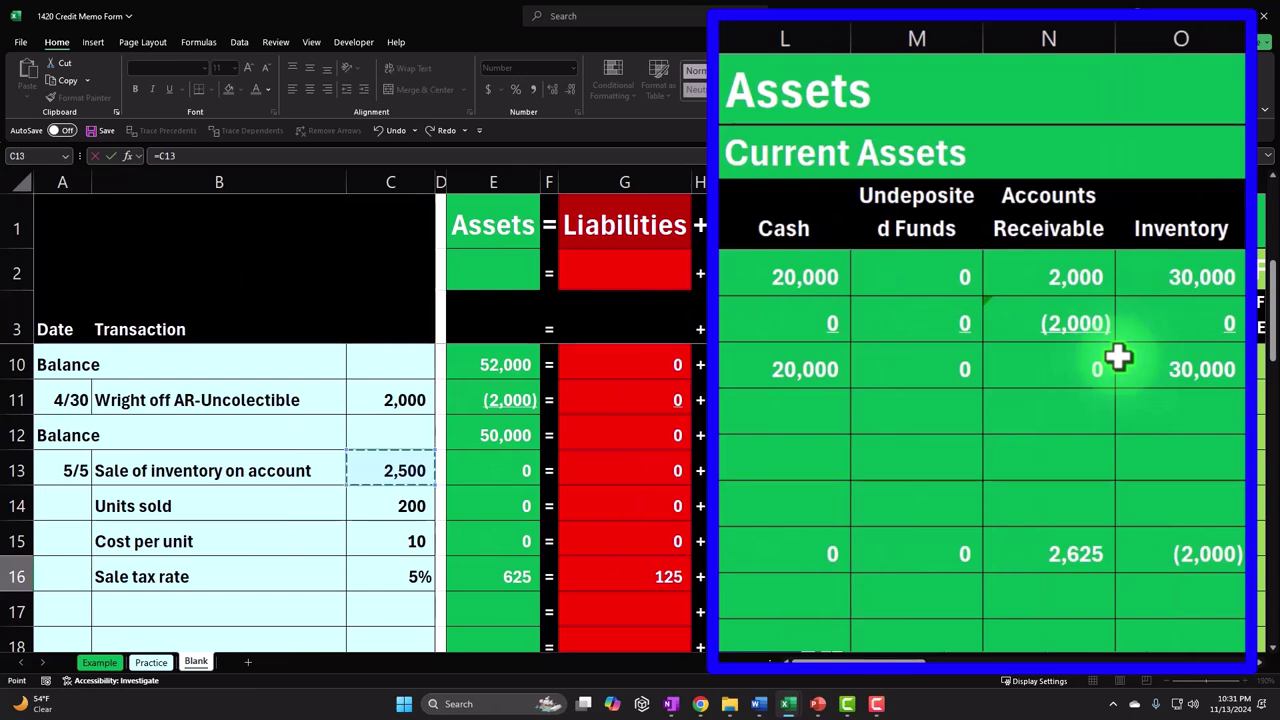
pyautogui.write('+')
pyautogui.click(384, 467)
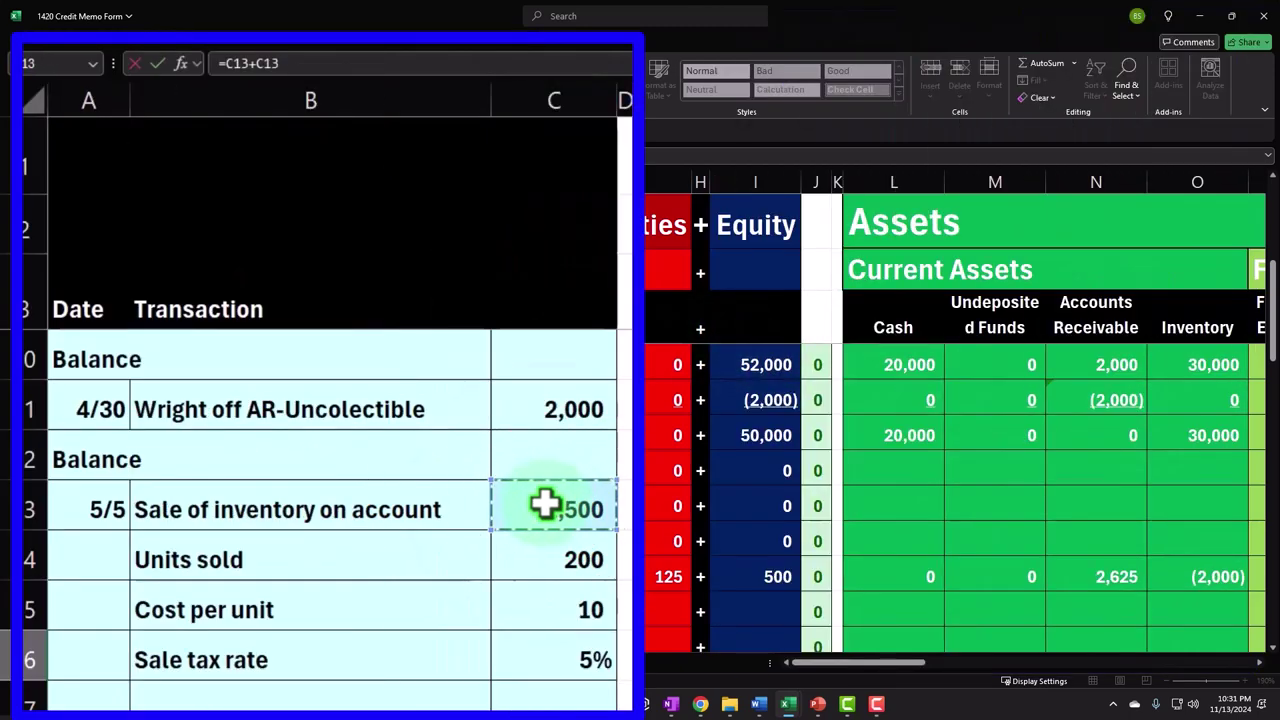
pyautogui.write('*')
pyautogui.click(592, 655)
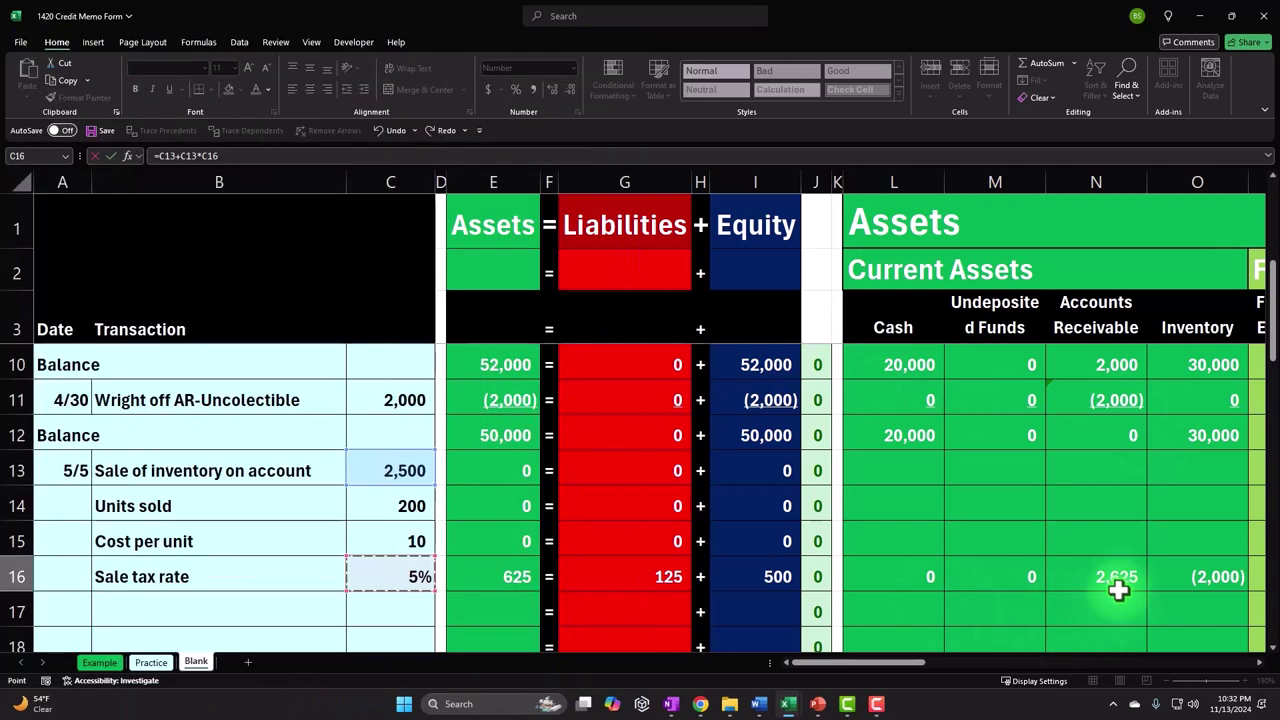
pyautogui.press('Return')
# Put the running total =AL11+SUM(AJ16:AK16) in the ledger's Total cell, showing 2,625
pyautogui.press('Right')
pyautogui.press('Right')
pyautogui.press('Right')
pyautogui.press('Right')
pyautogui.press('Right')
pyautogui.press('Right')
pyautogui.press('Right')
pyautogui.press('Right')
pyautogui.press('Right')
pyautogui.press('Right')
pyautogui.press('Right')
pyautogui.press('Right')
pyautogui.press('Right')
pyautogui.press('Right')
pyautogui.press('Right')
pyautogui.press('Right')
pyautogui.press('Right')
pyautogui.press('Right')
pyautogui.press('Right')
pyautogui.press('Right')
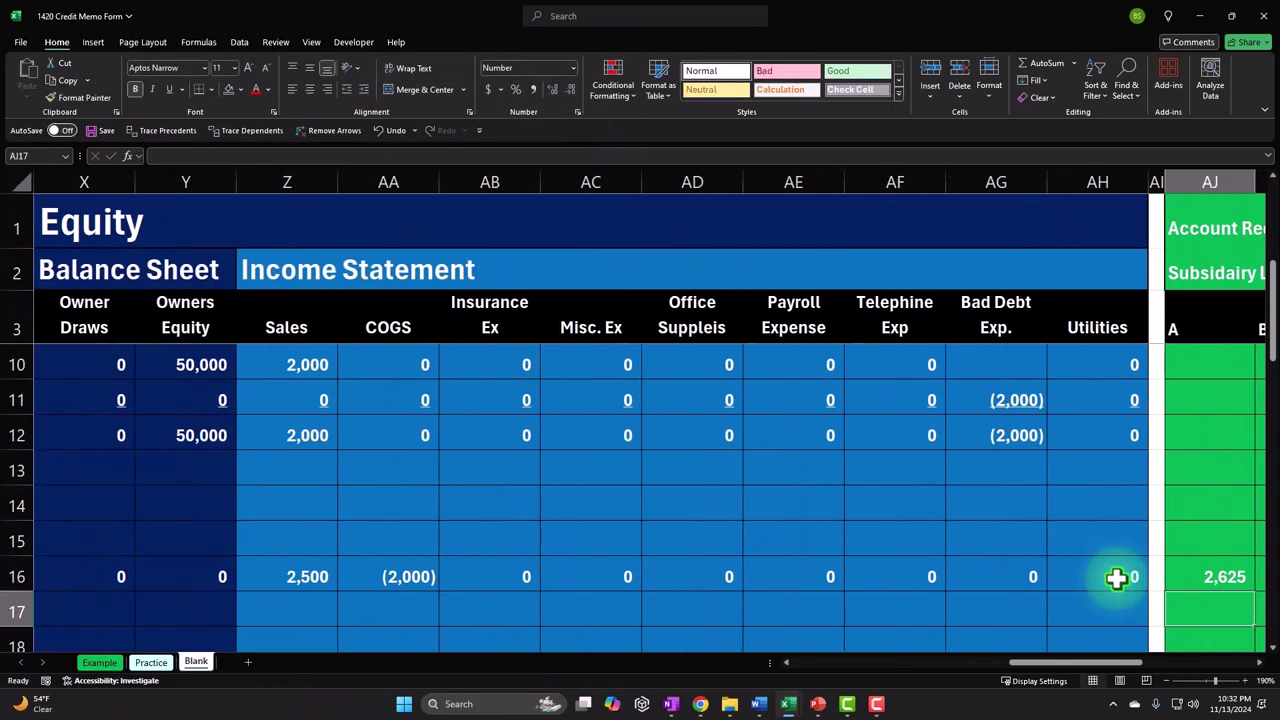
pyautogui.click(1117, 579)
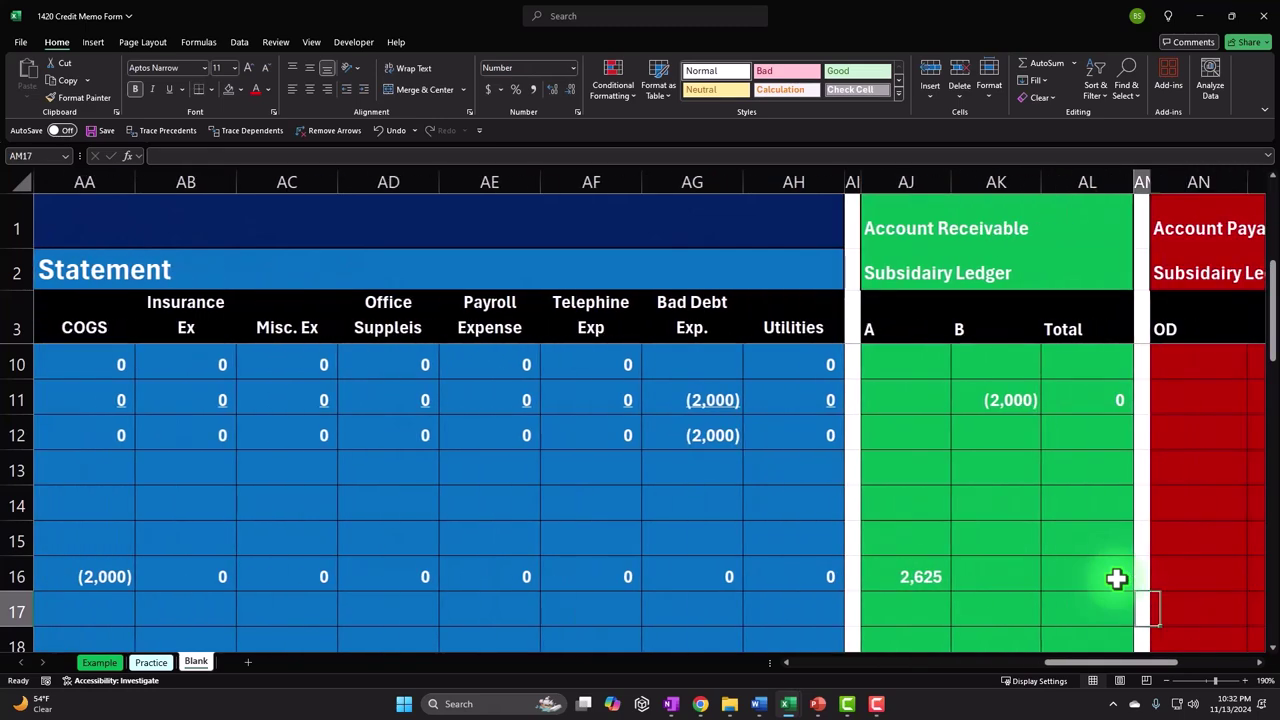
pyautogui.write('=')
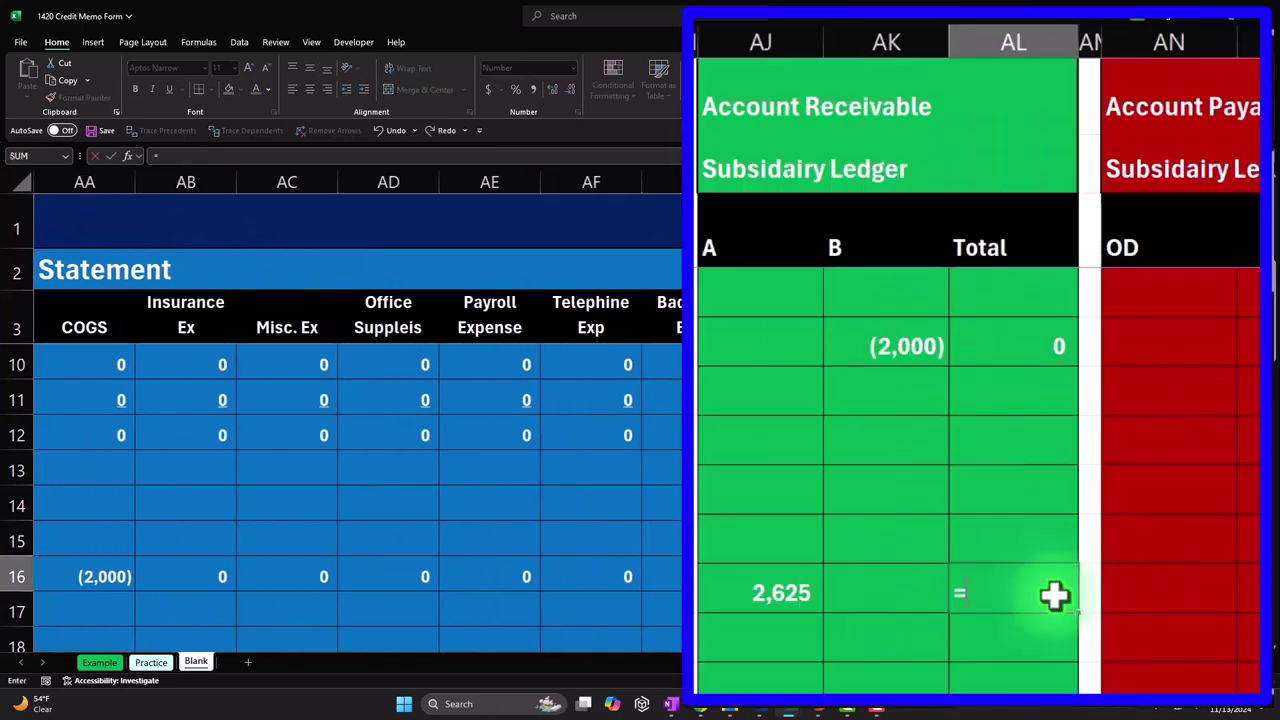
pyautogui.press('Up')
pyautogui.press('Up')
pyautogui.press('Up')
pyautogui.press('Up')
pyautogui.press('Up')
pyautogui.write('+')
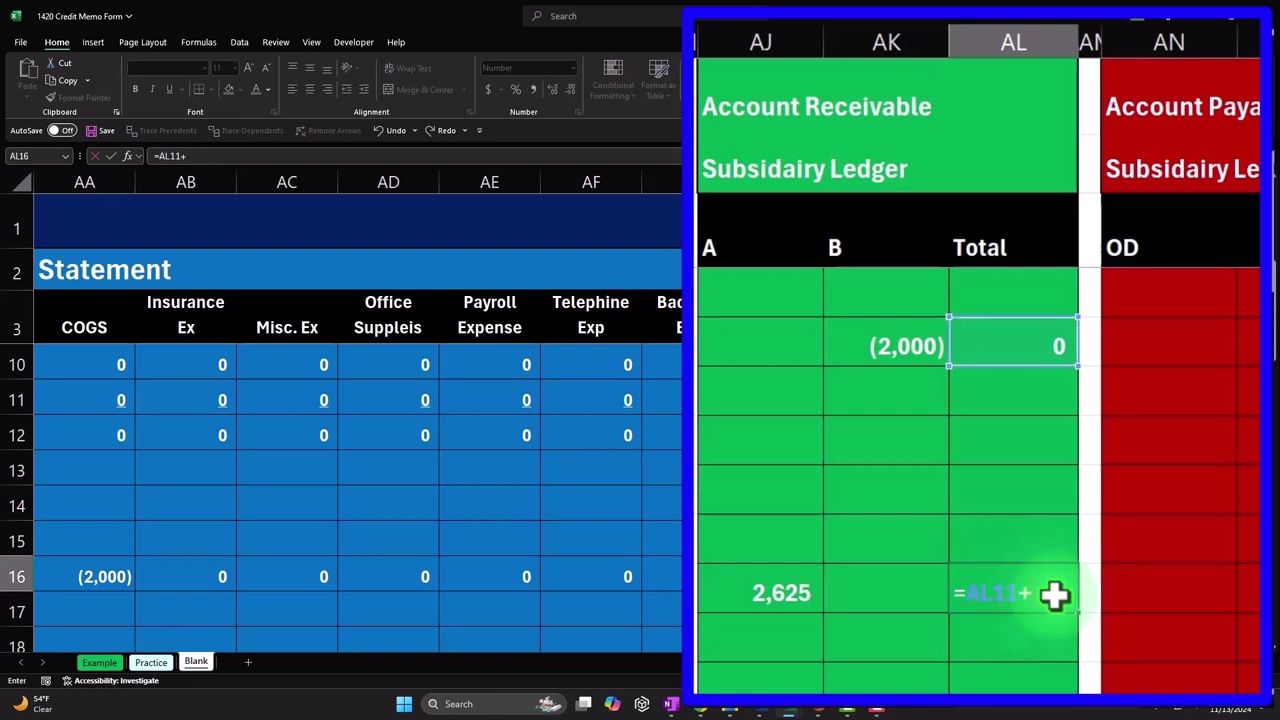
pyautogui.write('sum(')
pyautogui.press('Left')
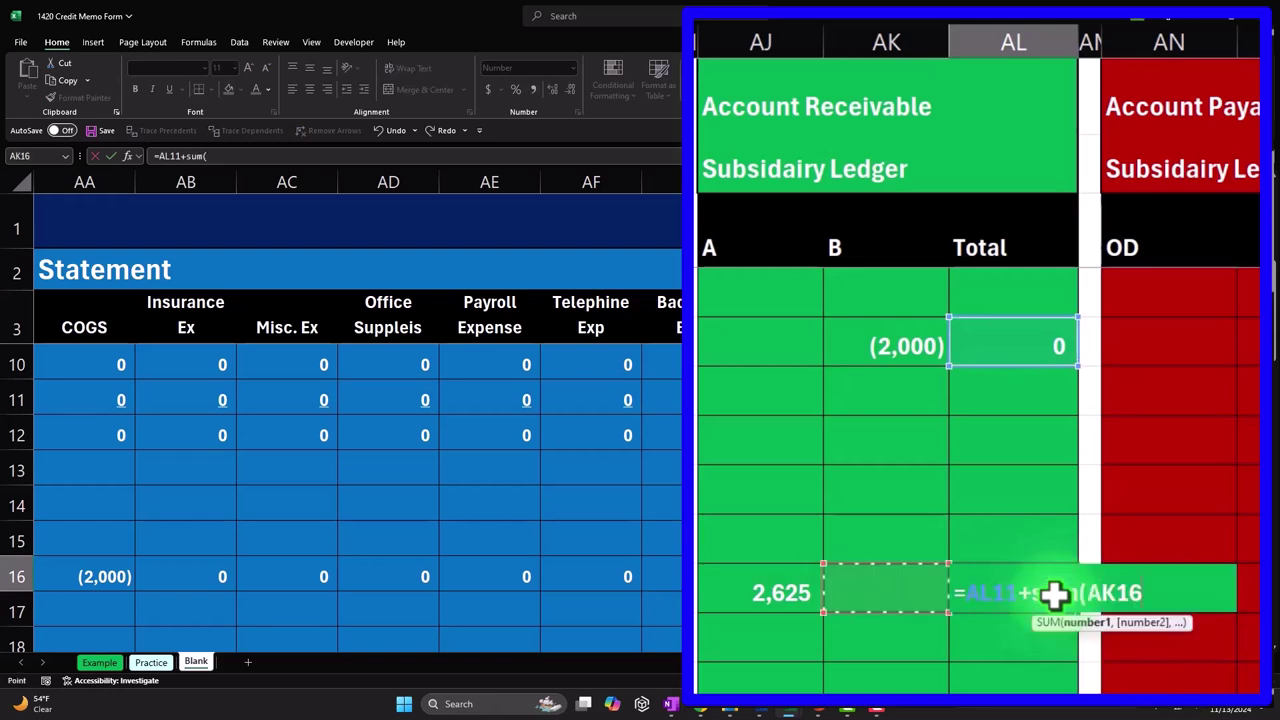
pyautogui.hotkey('shift', 'Left')
pyautogui.press('Return')
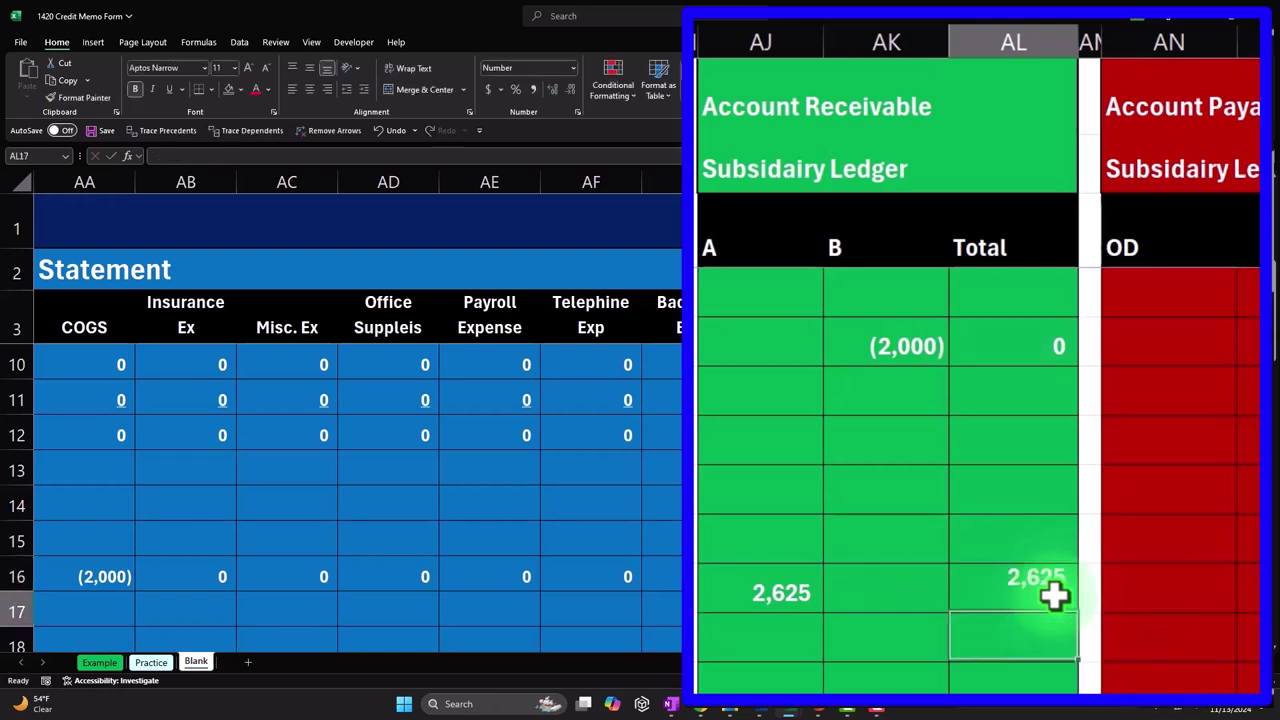
pyautogui.press('Up')
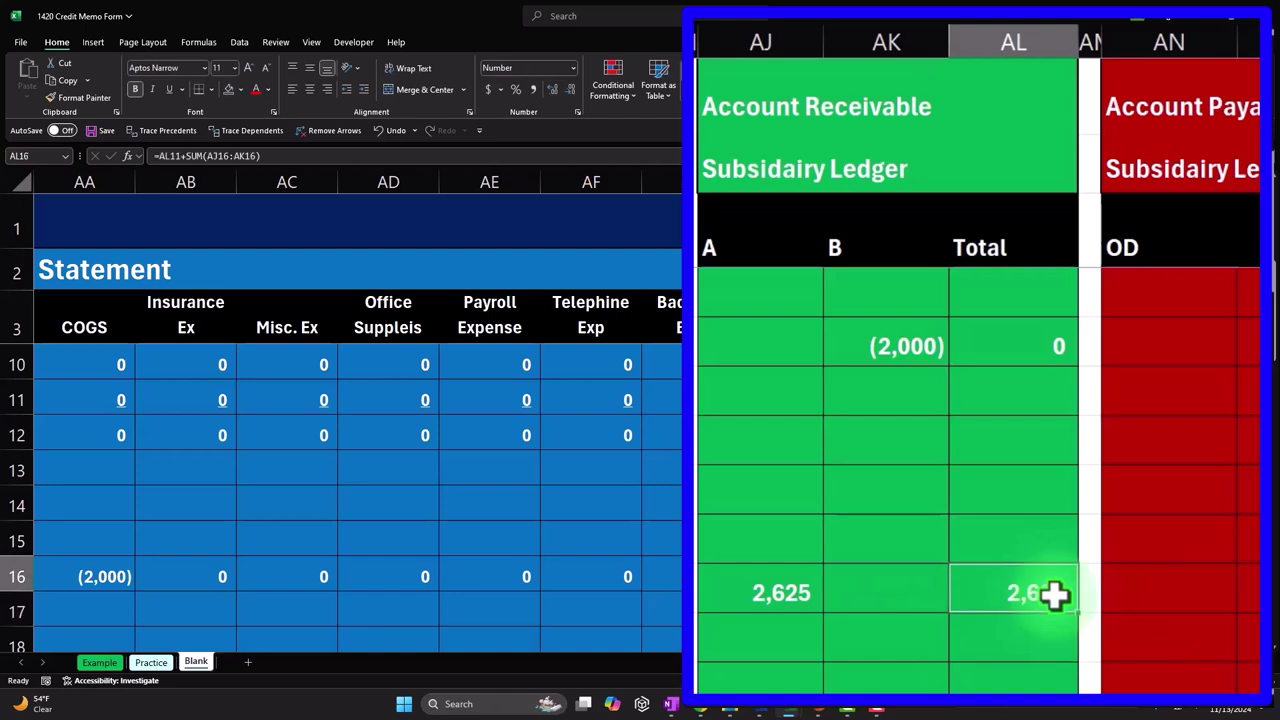
pyautogui.press('Left')
pyautogui.press('Left')
pyautogui.press('Left')
pyautogui.press('Left')
pyautogui.press('Left')
pyautogui.press('Left')
pyautogui.press('Left')
pyautogui.press('Left')
pyautogui.press('Left')
pyautogui.press('Left')
pyautogui.press('Left')
pyautogui.press('Left')
pyautogui.press('Left')
pyautogui.press('Left')
pyautogui.press('Left')
pyautogui.press('Left')
pyautogui.press('Left')
pyautogui.press('Left')
pyautogui.press('Left')
pyautogui.press('Left')
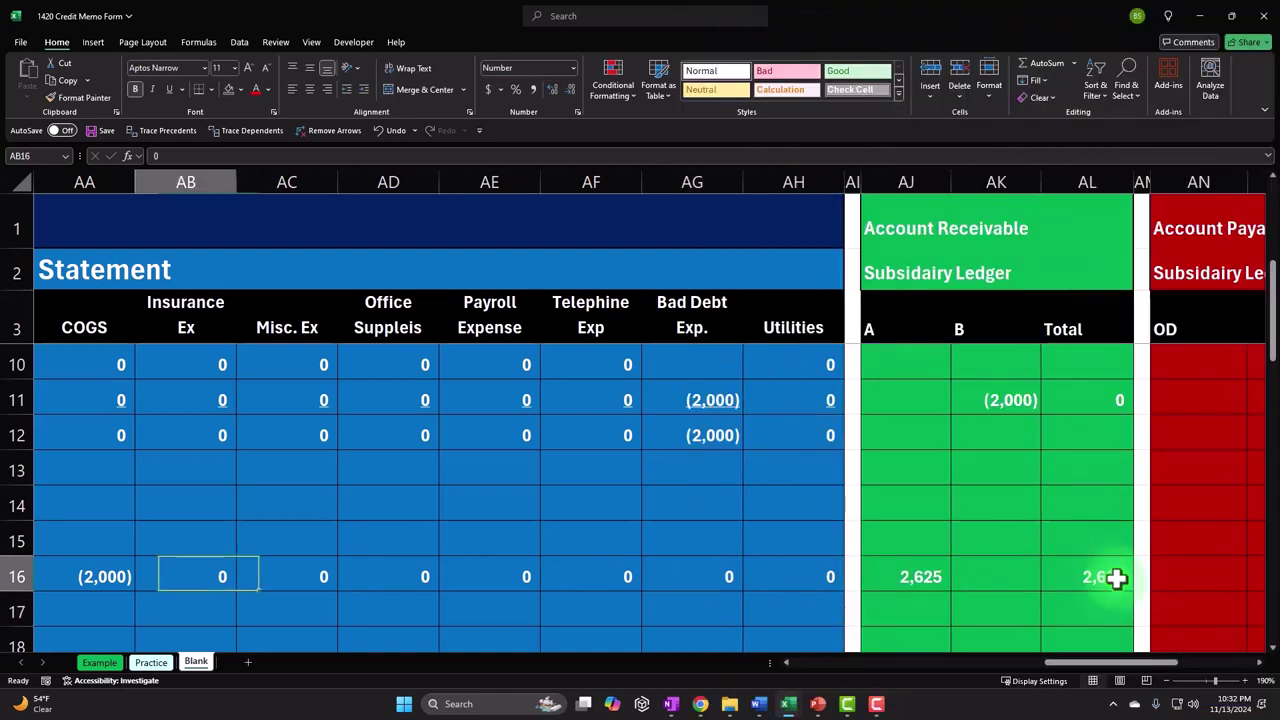
pyautogui.press('Left')
pyautogui.press('Left')
pyautogui.press('Left')
pyautogui.press('Left')
pyautogui.press('Left')
pyautogui.press('Left')
pyautogui.press('Left')
pyautogui.press('Left')
pyautogui.press('Left')
pyautogui.press('Left')
pyautogui.press('Left')
pyautogui.press('Left')
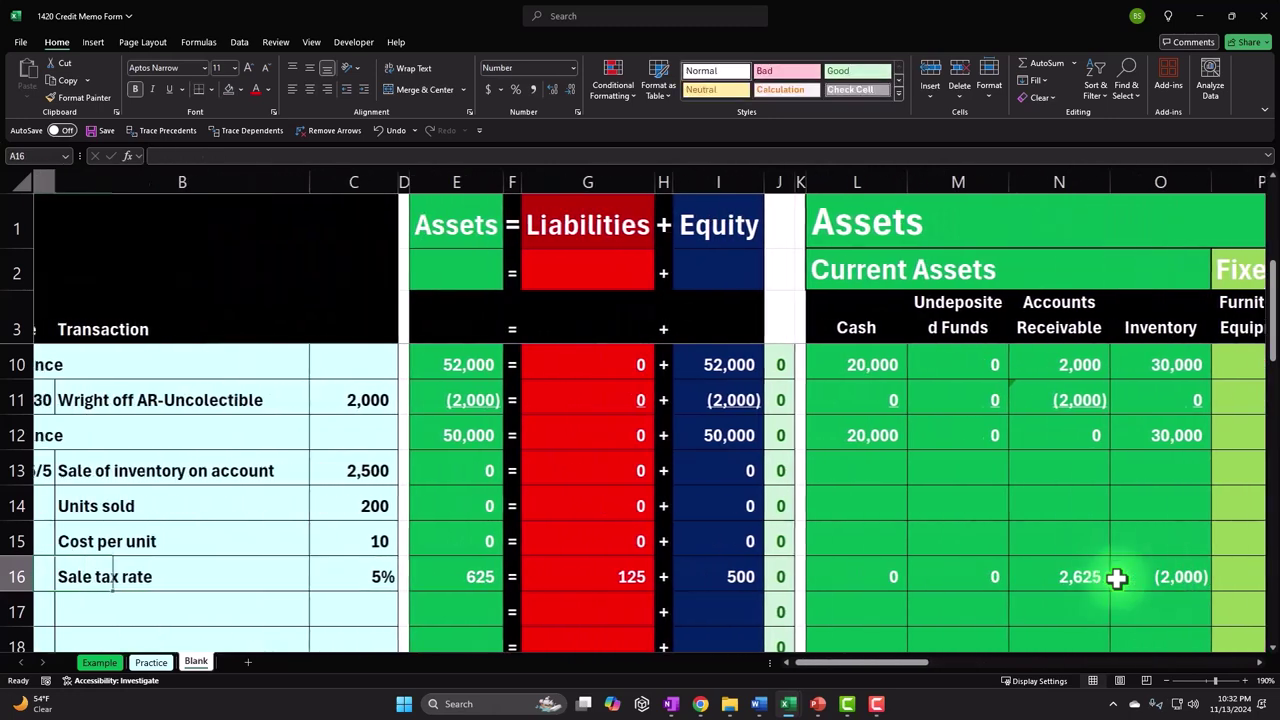
# Label row 17 as Balance and sum the Cash balance from the rows above
pyautogui.press('Down')
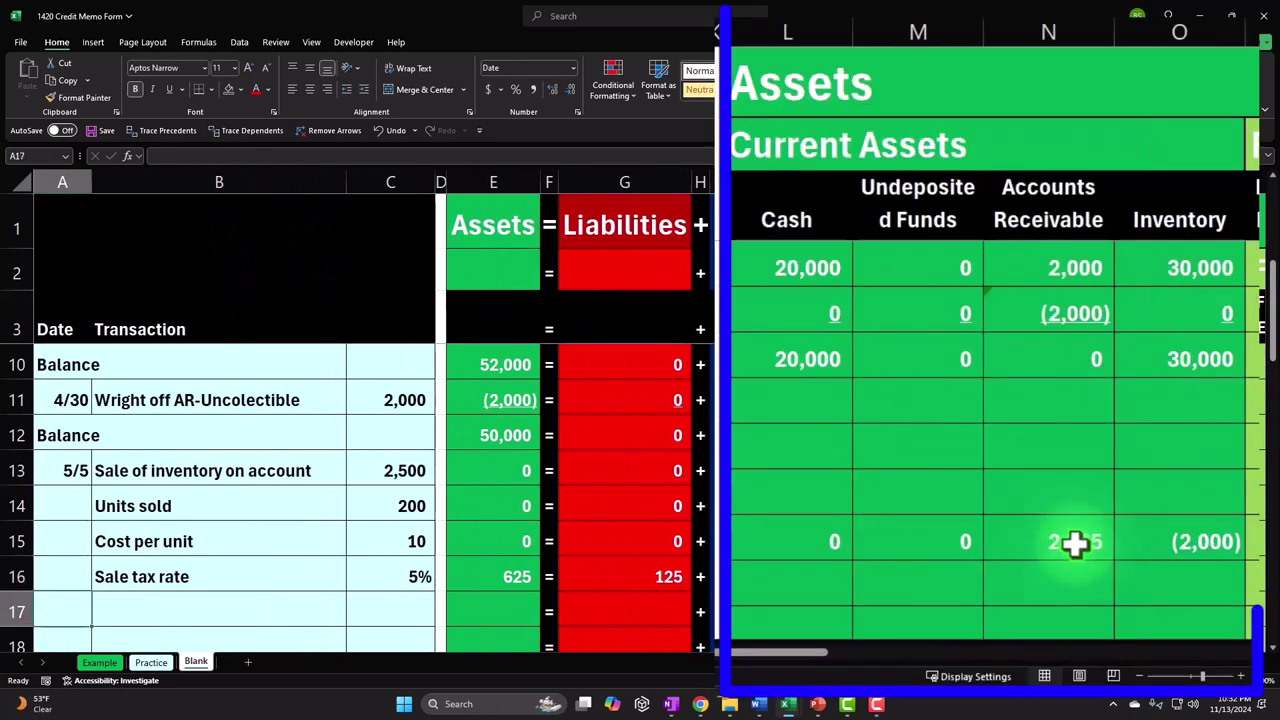
pyautogui.write('=')
pyautogui.press('Up')
pyautogui.press('Up')
pyautogui.press('Up')
pyautogui.press('Up')
pyautogui.press('Up')
pyautogui.press('Right')
pyautogui.press('Right')
pyautogui.press('Right')
pyautogui.press('Right')
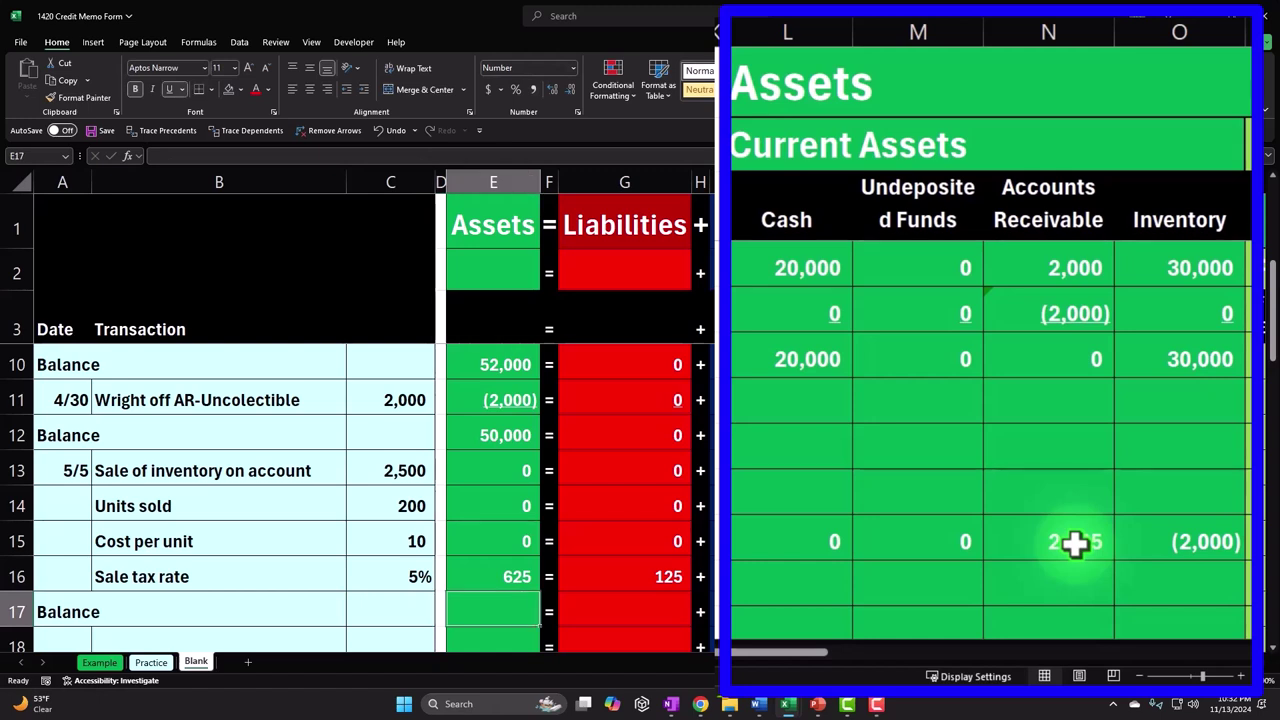
pyautogui.press('Right')
pyautogui.press('Right')
pyautogui.press('Right')
pyautogui.press('Right')
pyautogui.press('Right')
pyautogui.press('Right')
pyautogui.press('Right')
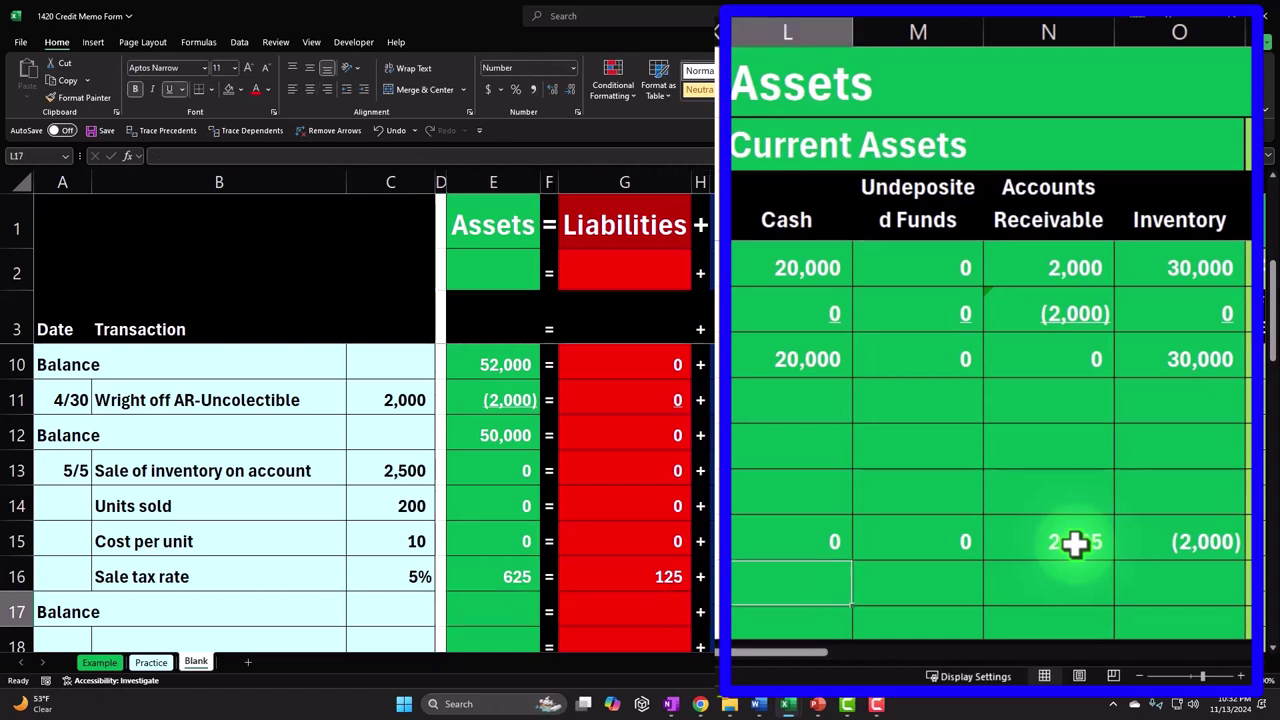
pyautogui.write('=sum(')
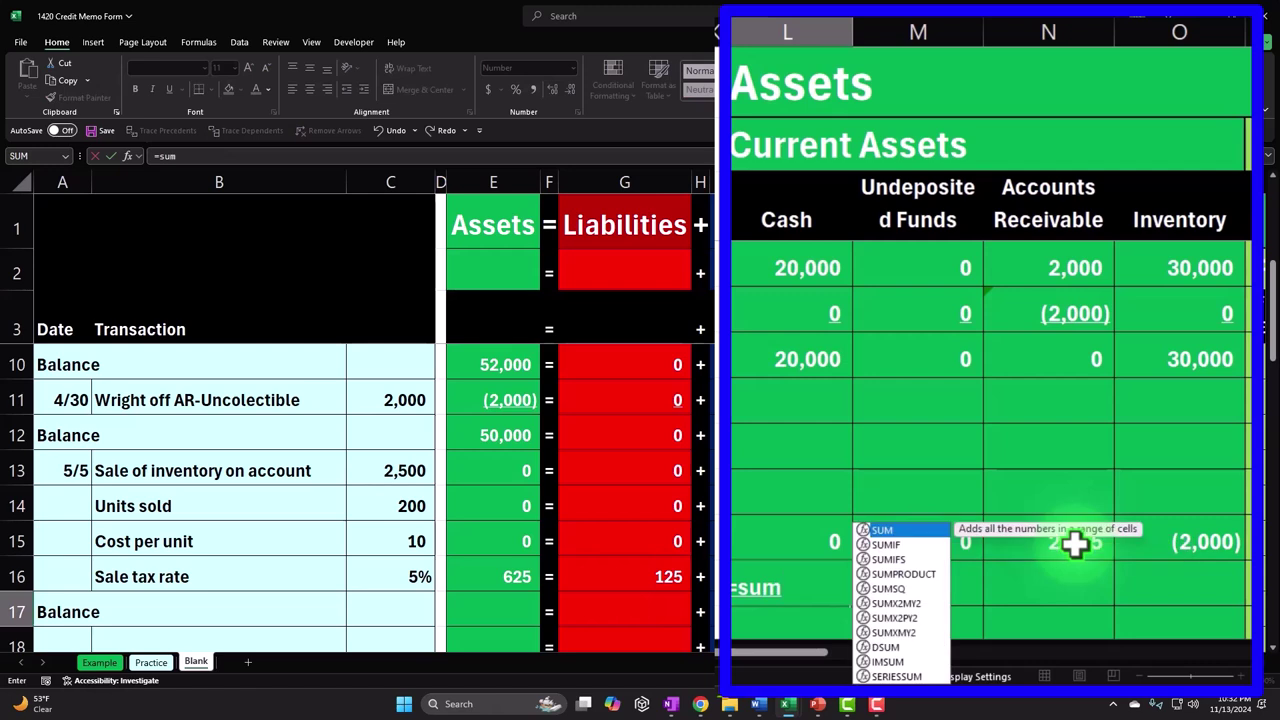
pyautogui.press('Up')
pyautogui.hotkey('shift', 'Up')
pyautogui.hotkey('shift', 'Up')
pyautogui.hotkey('shift', 'Up')
pyautogui.hotkey('shift', 'Up')
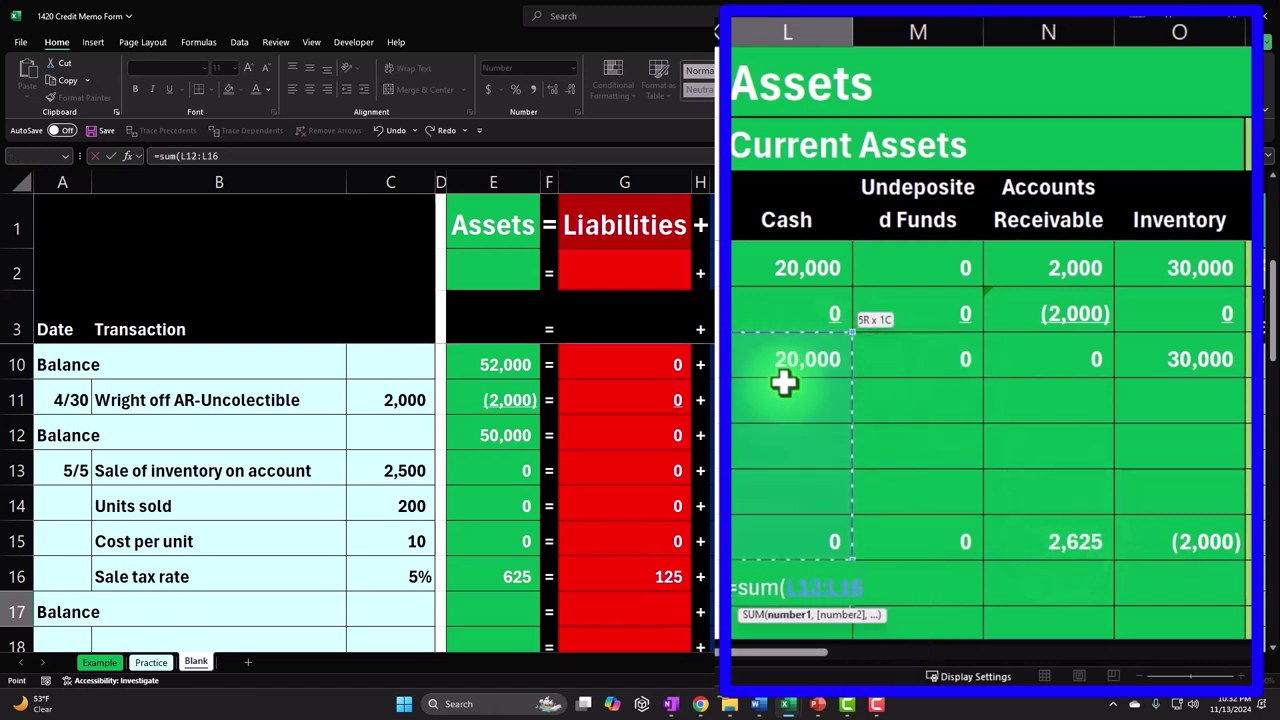
pyautogui.press('Return')
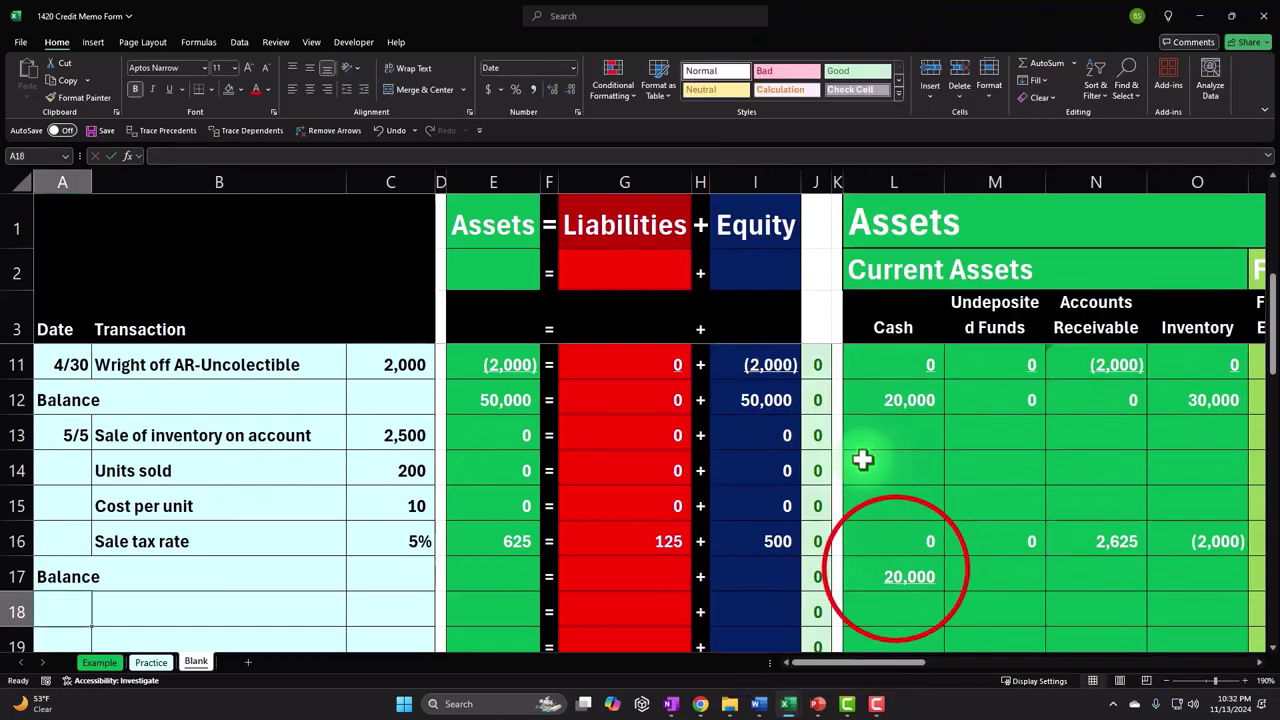
# Copy the Cash balance formula across row 17's asset, liability and income-statement columns
pyautogui.click(894, 568)
pyautogui.hotkey('ctrl', 'c')
pyautogui.moveTo(957, 578); pyautogui.dragTo(1128, 582)
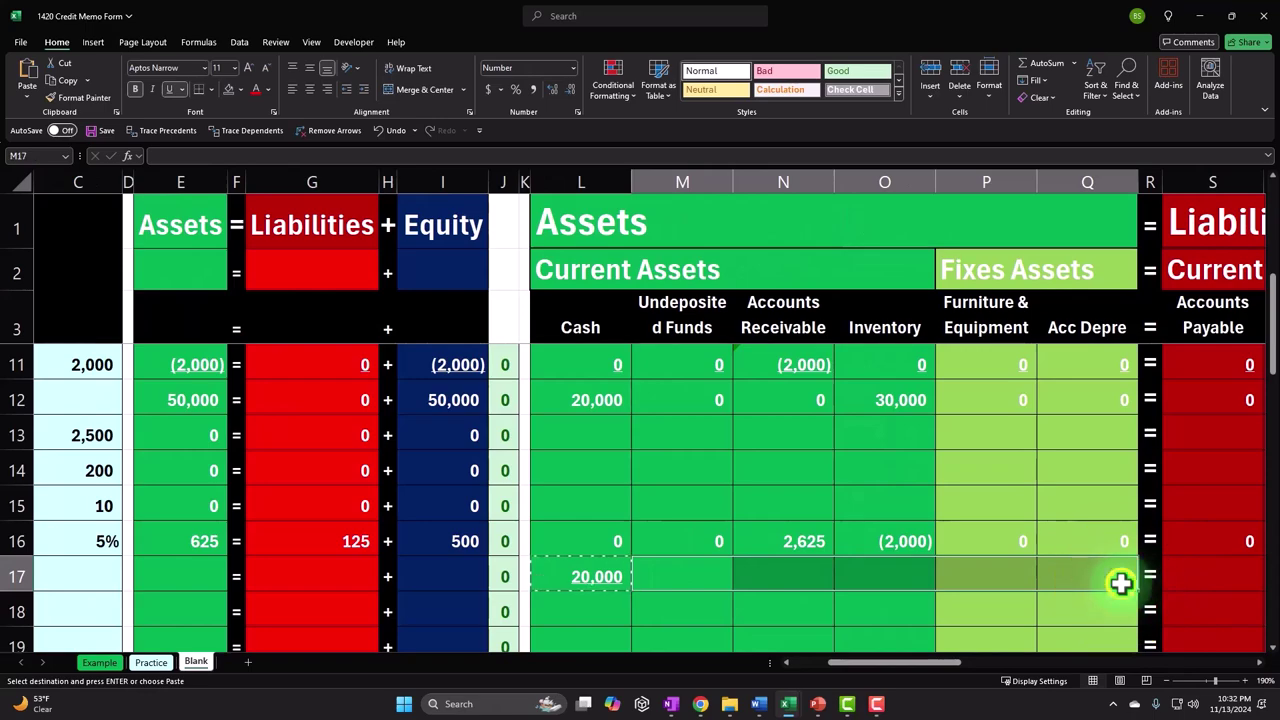
pyautogui.rightClick(1128, 582)
pyautogui.click(1158, 141)
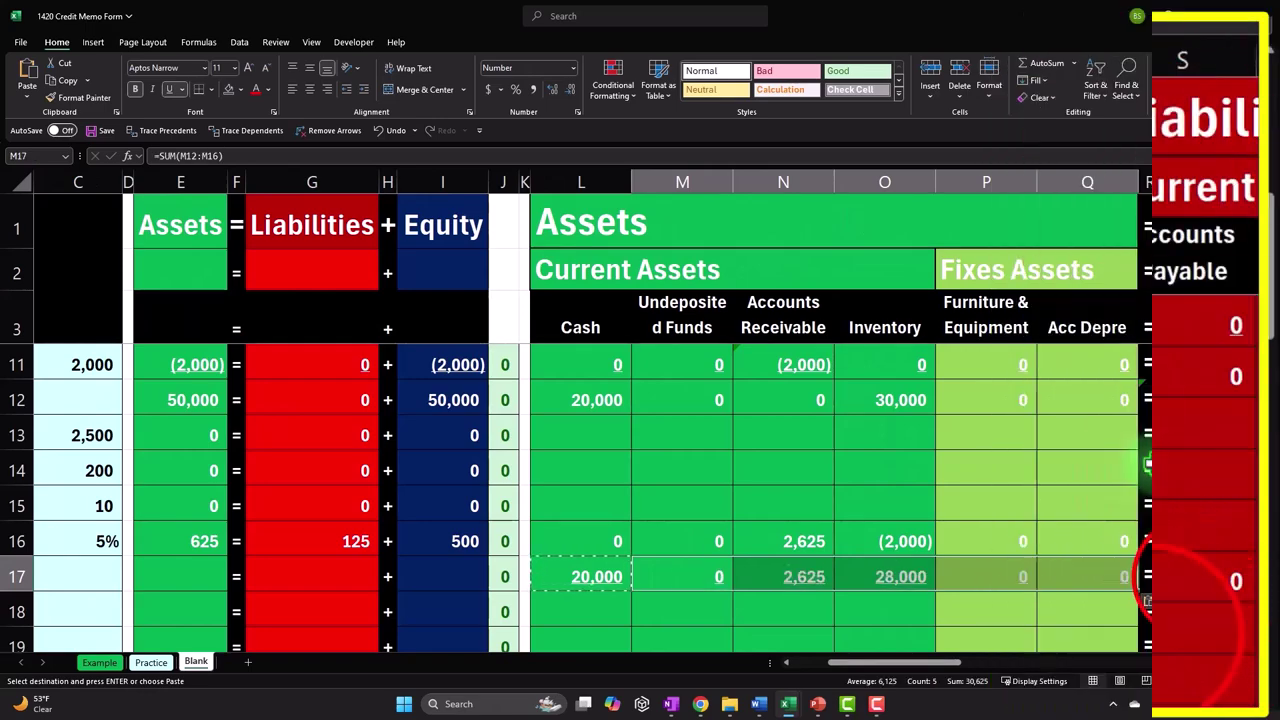
pyautogui.moveTo(1194, 574); pyautogui.dragTo(610, 578)
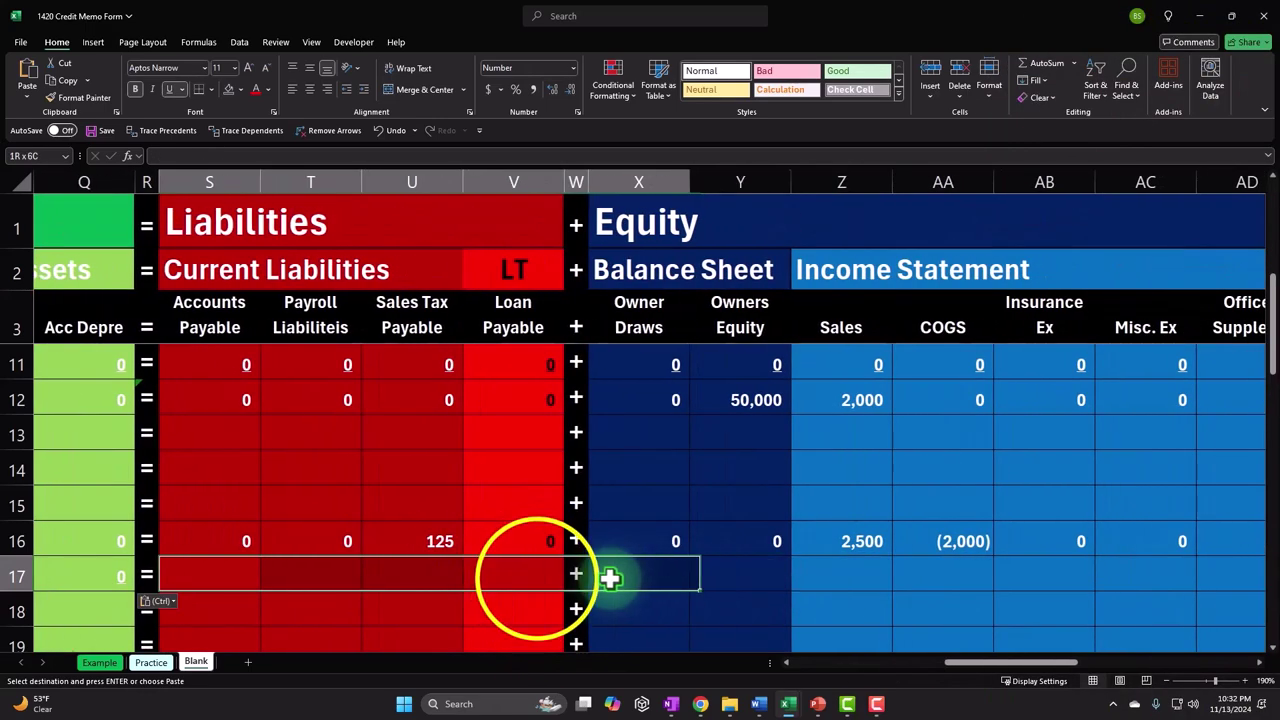
pyautogui.rightClick(545, 577)
pyautogui.click(575, 140)
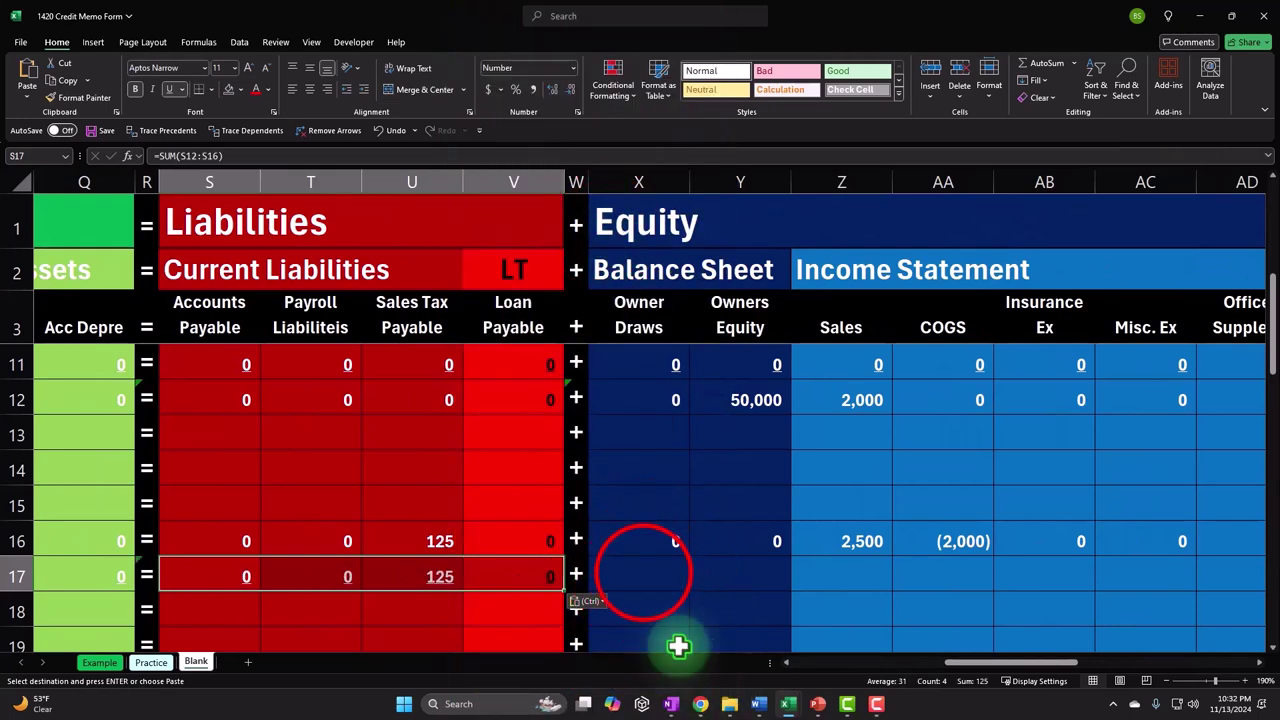
pyautogui.moveTo(657, 569); pyautogui.dragTo(1143, 565)
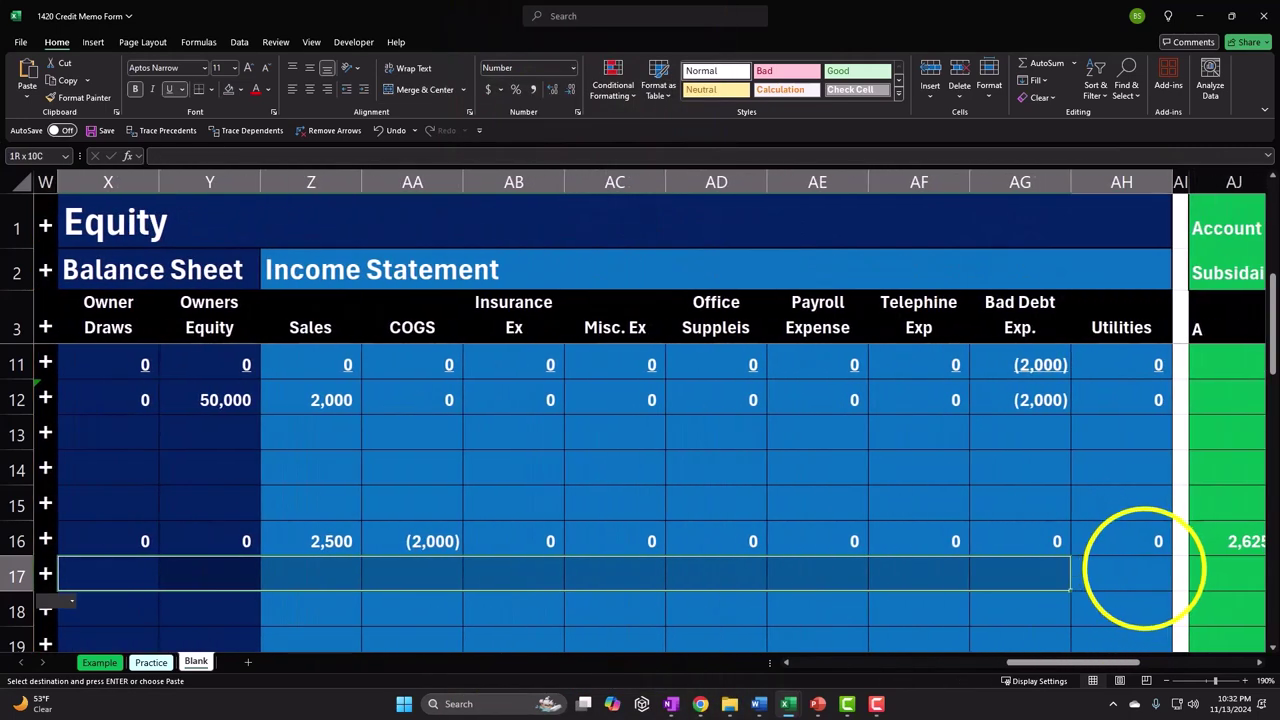
pyautogui.rightClick(1143, 569)
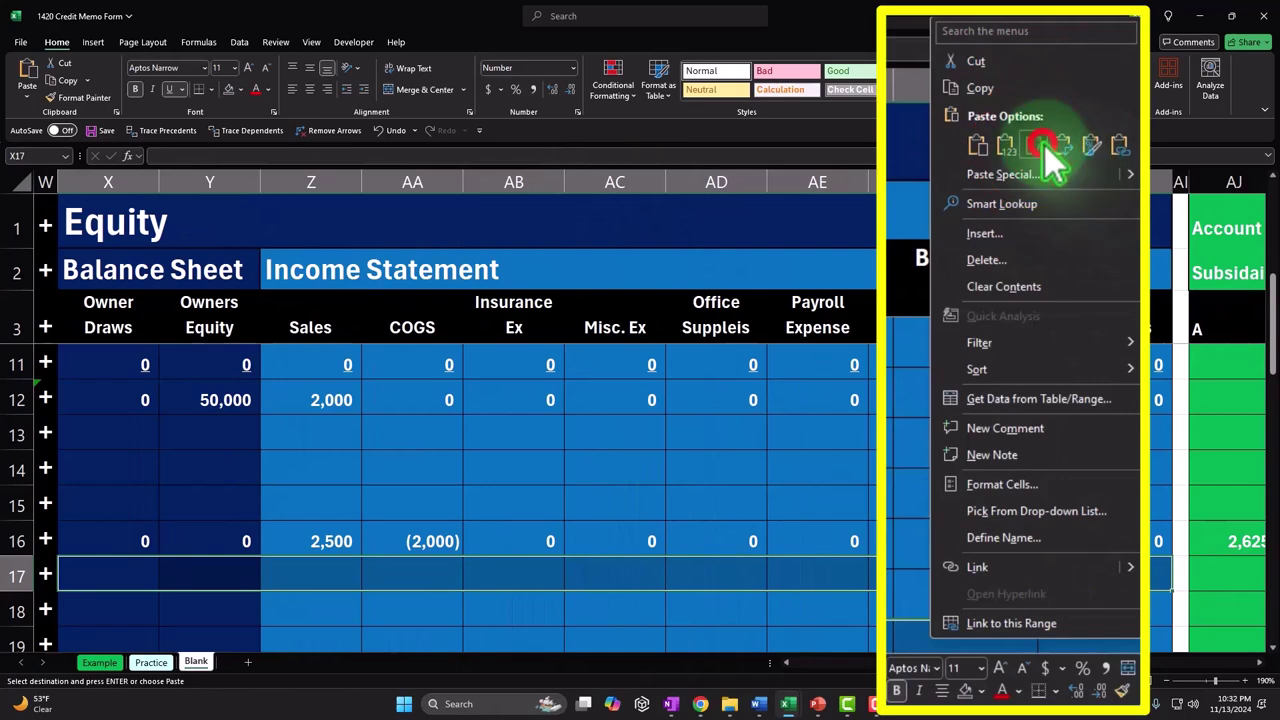
pyautogui.click(1088, 150)
# Underline row 16's May 5 amounts in each section, leaving row 17 balances without underline
pyautogui.moveTo(1123, 565); pyautogui.dragTo(234, 573)
pyautogui.moveTo(285, 607); pyautogui.dragTo(286, 595)
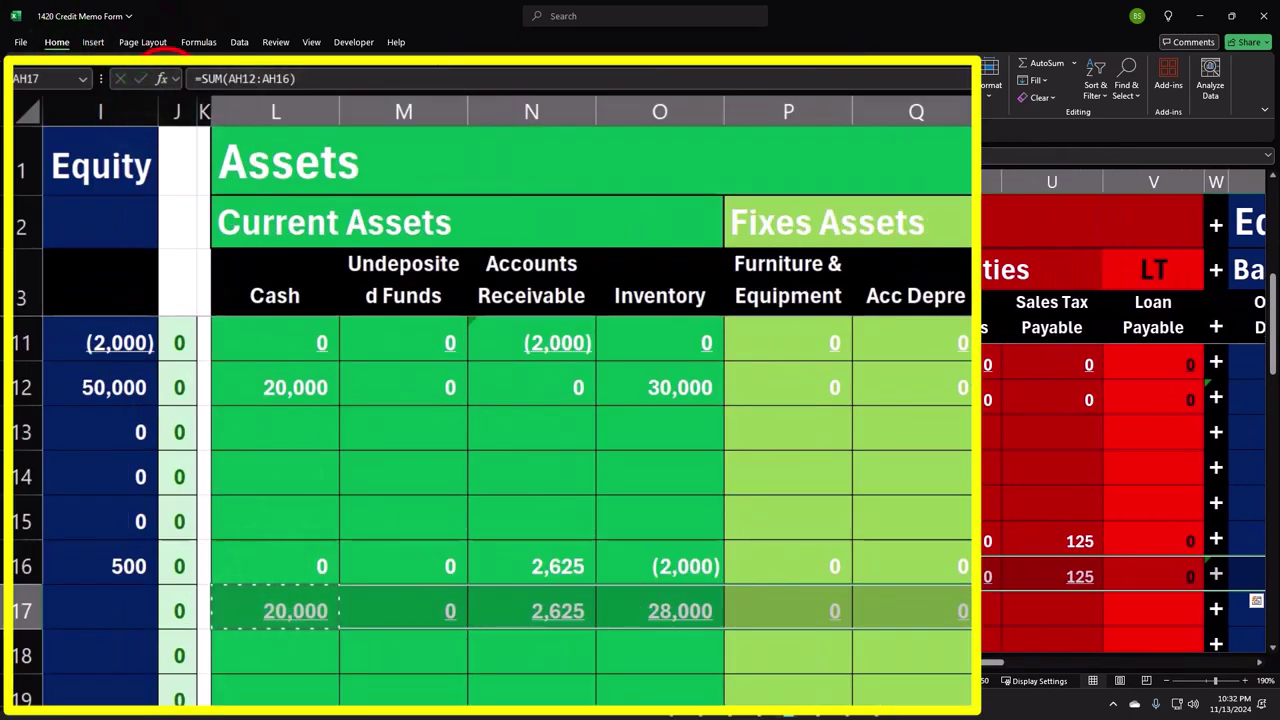
pyautogui.click(308, 560)
pyautogui.moveTo(333, 543); pyautogui.dragTo(1160, 541)
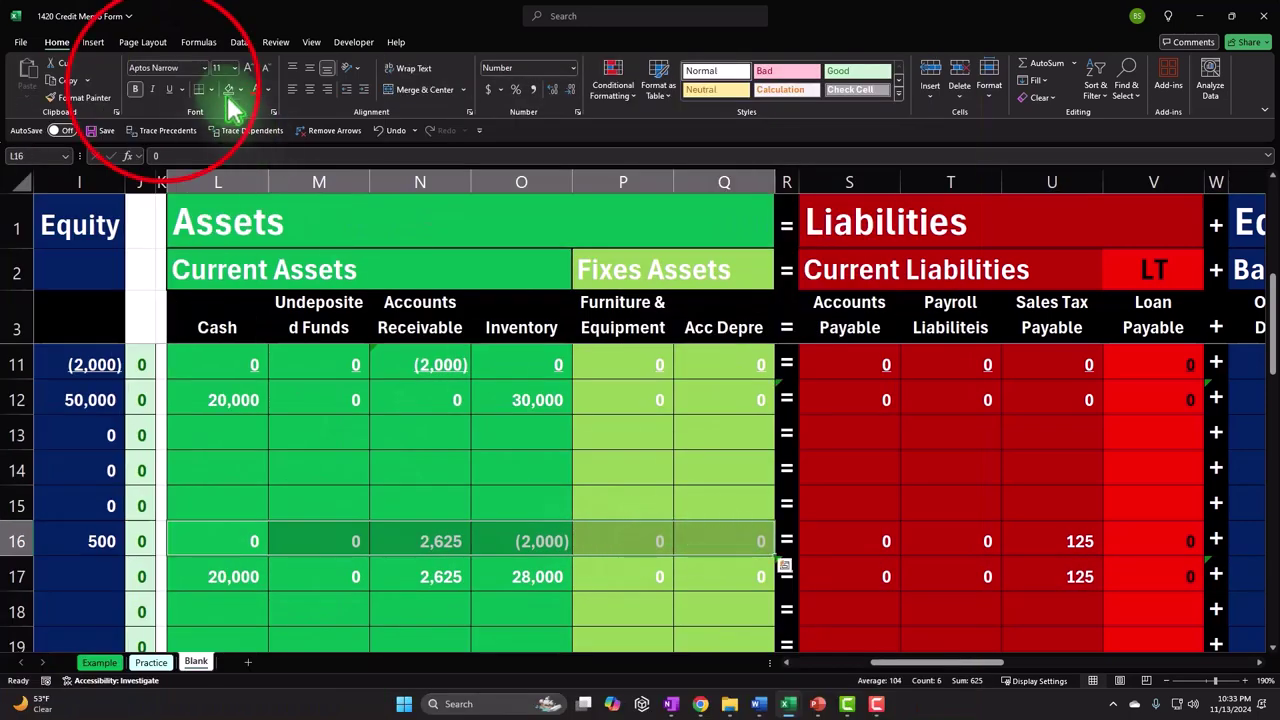
pyautogui.click(168, 89)
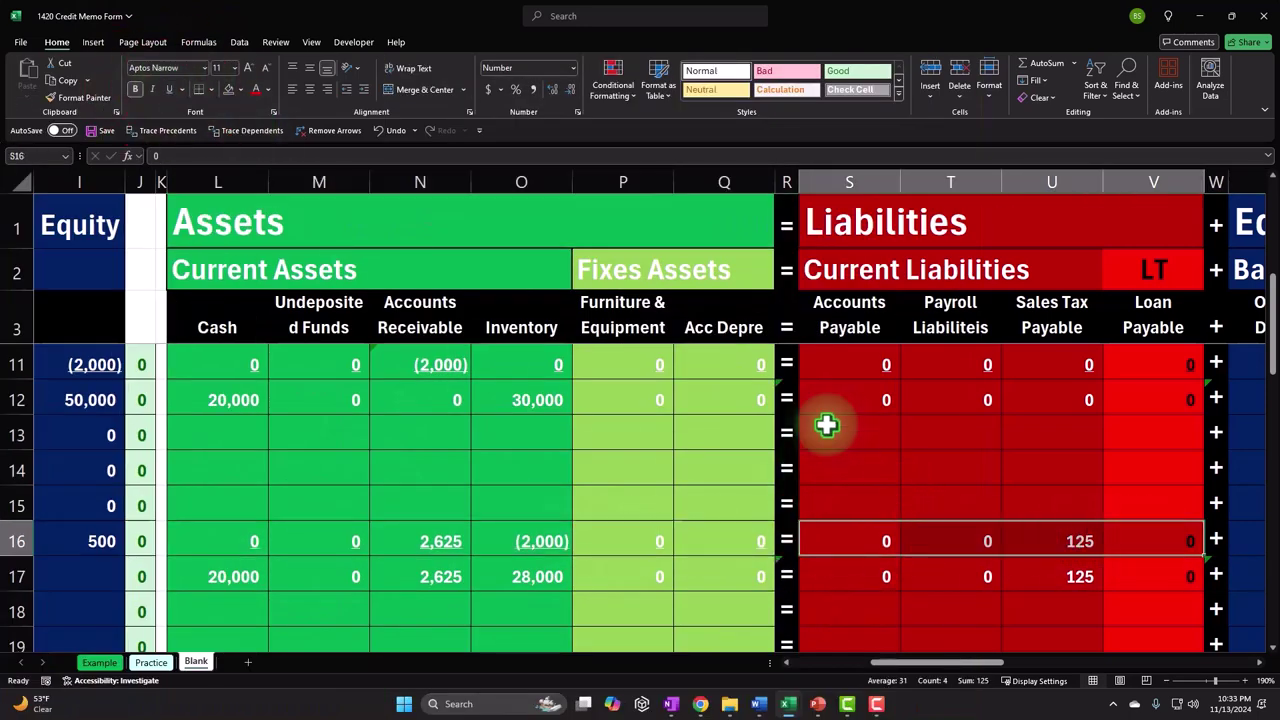
pyautogui.click(176, 88)
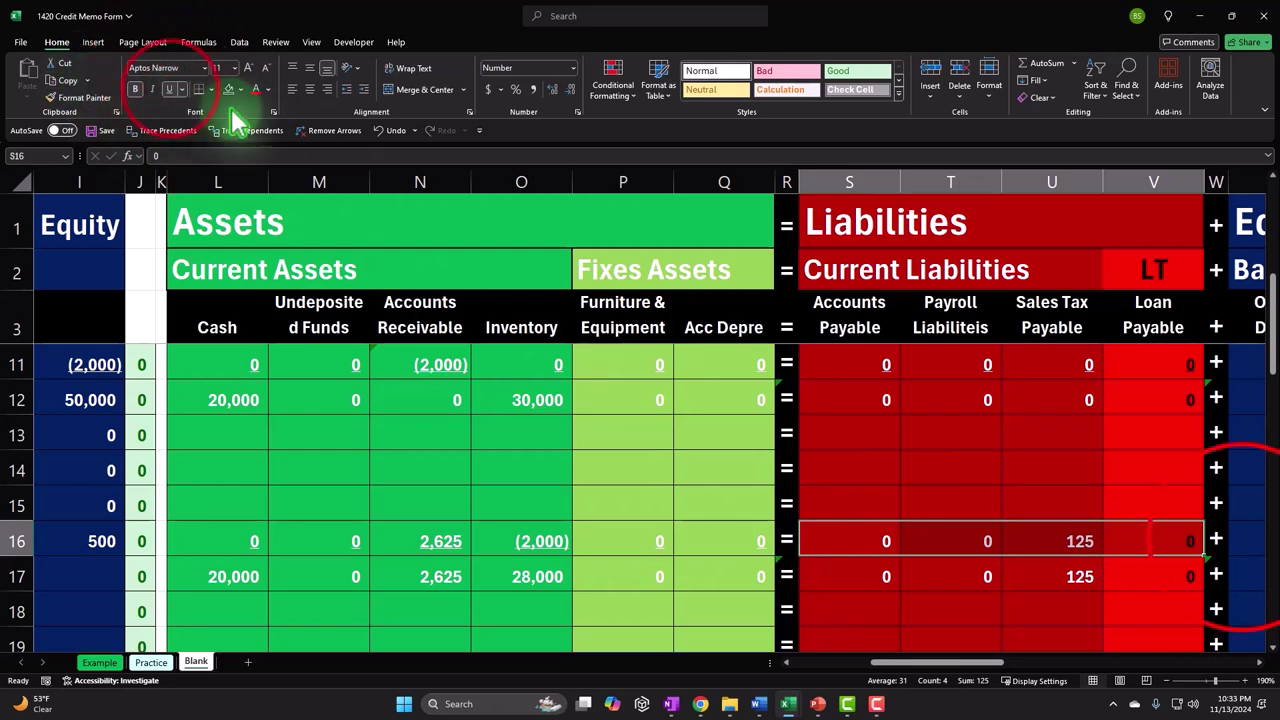
pyautogui.moveTo(1249, 537); pyautogui.dragTo(1153, 537)
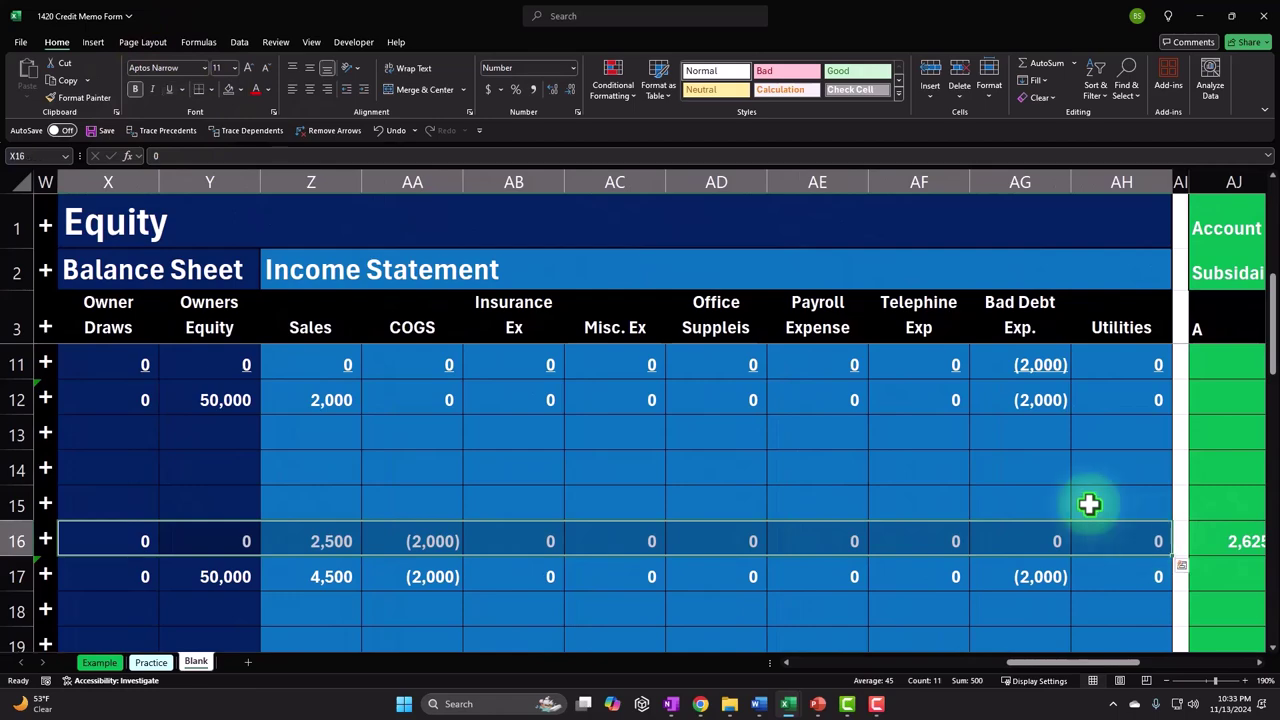
pyautogui.click(169, 88)
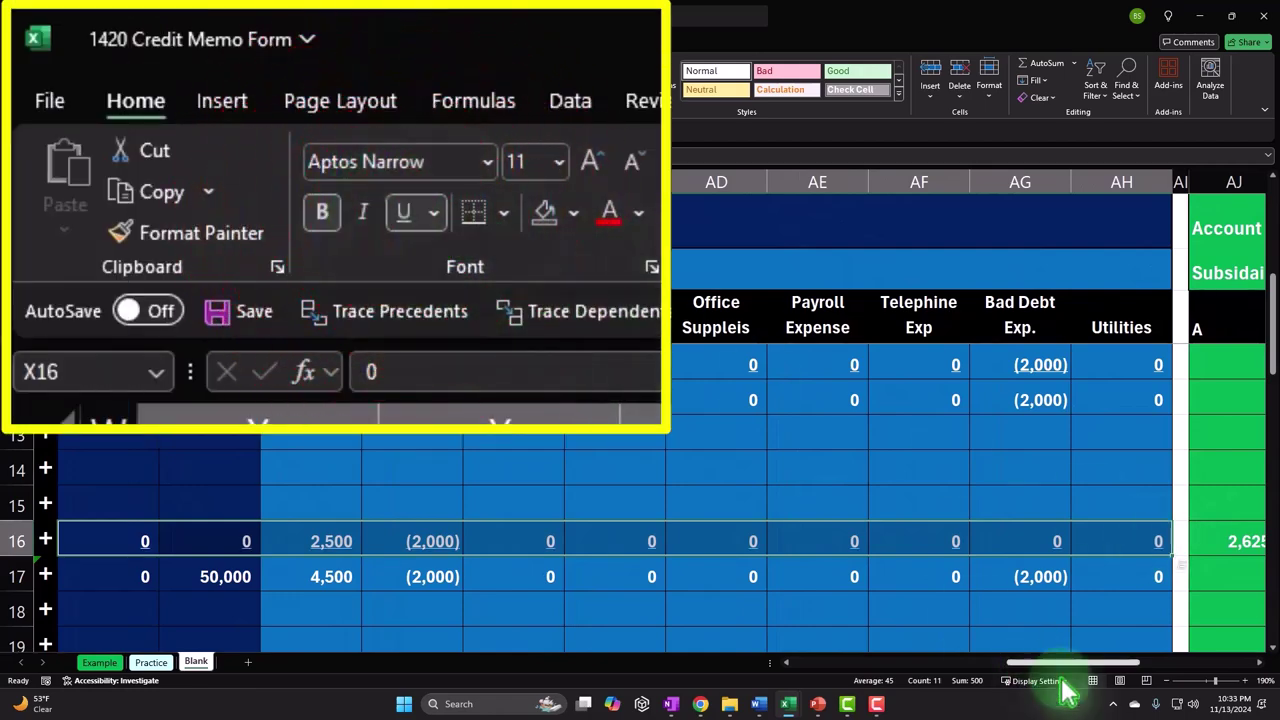
pyautogui.moveTo(1043, 664); pyautogui.dragTo(771, 671)
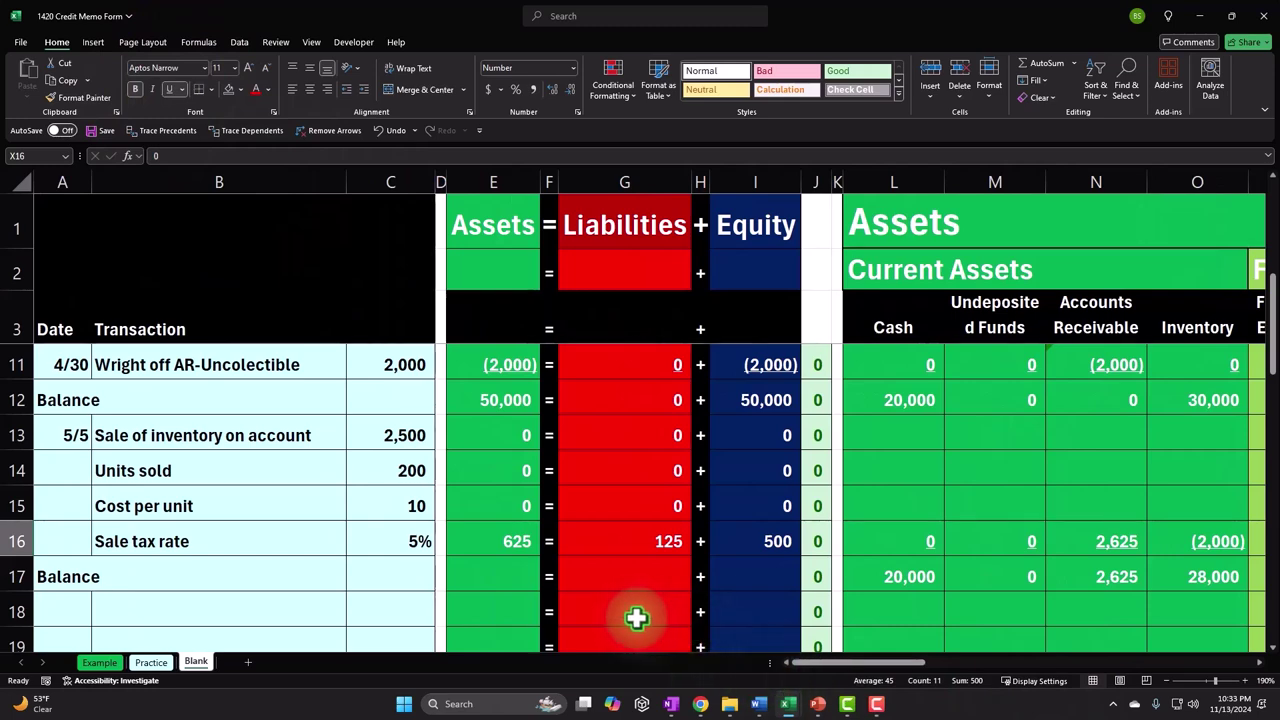
# Fill the total assets, liabilities and equity formulas down into the Balance row, showing 50,625 = 125 + 50,500
pyautogui.click(512, 543)
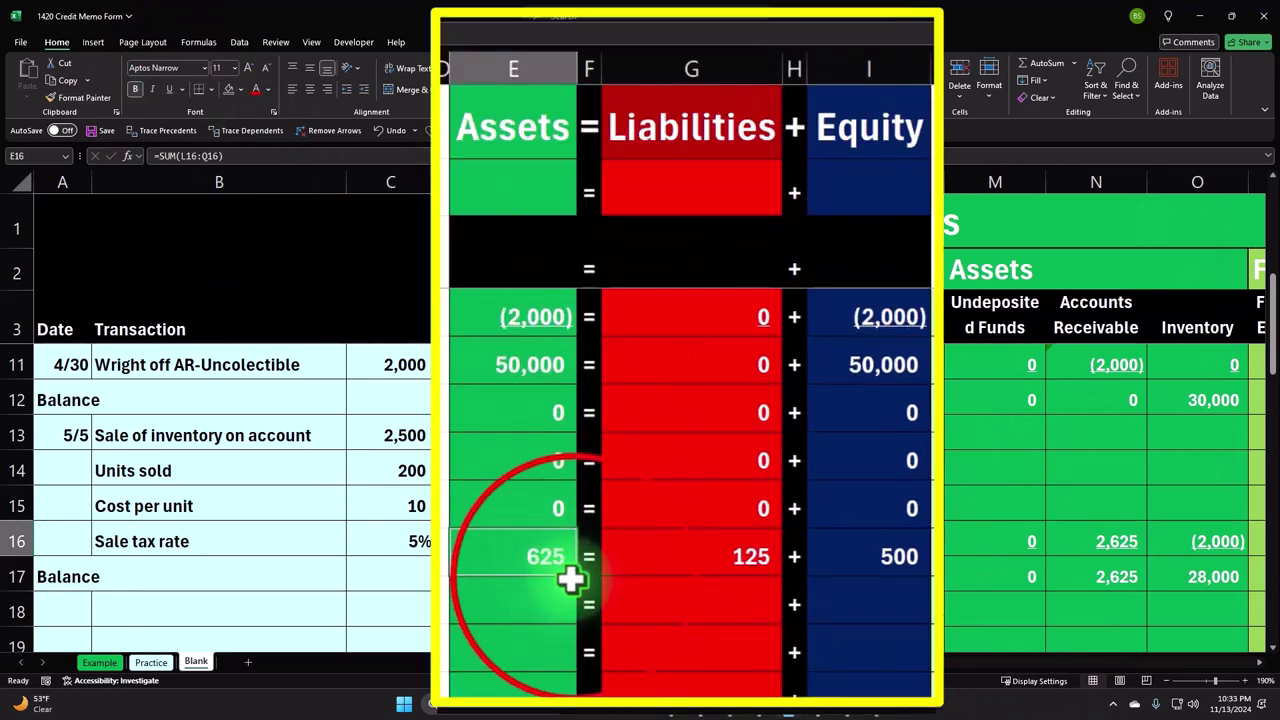
pyautogui.moveTo(577, 575); pyautogui.dragTo(573, 603)
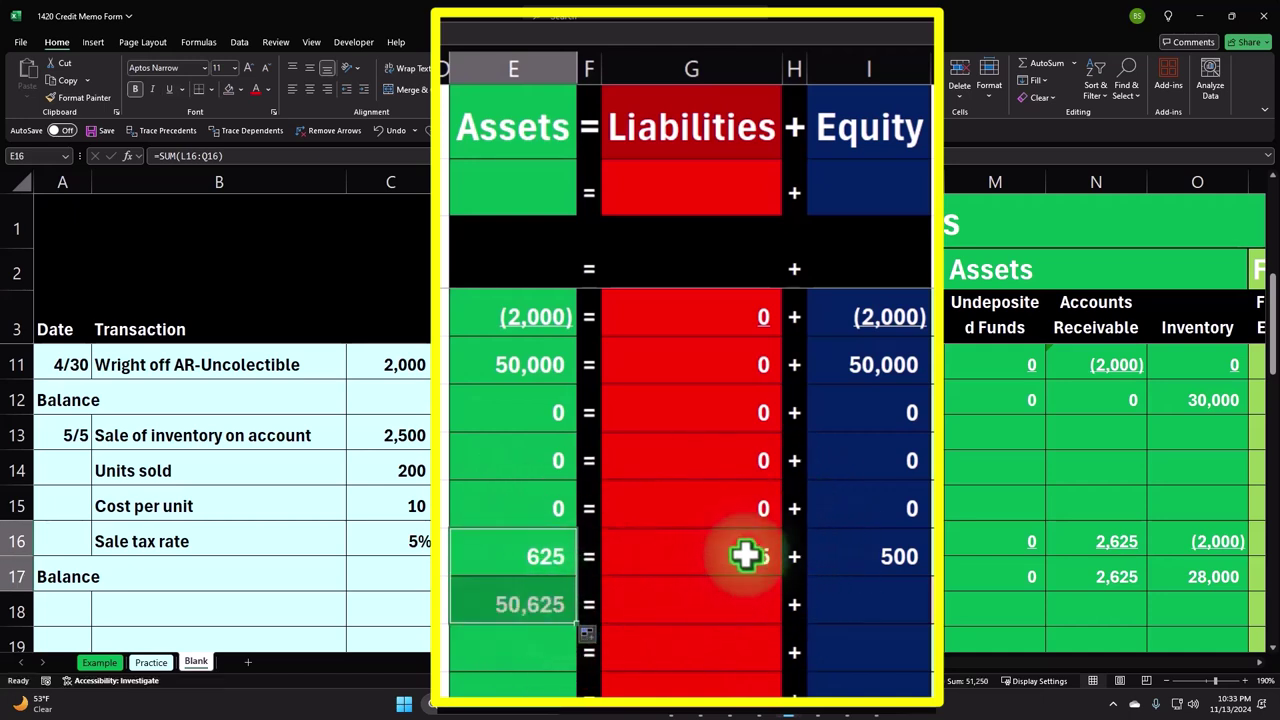
pyautogui.click(778, 568)
pyautogui.moveTo(782, 577); pyautogui.dragTo(783, 605)
pyautogui.click(871, 560)
pyautogui.moveTo(925, 578); pyautogui.dragTo(914, 623)
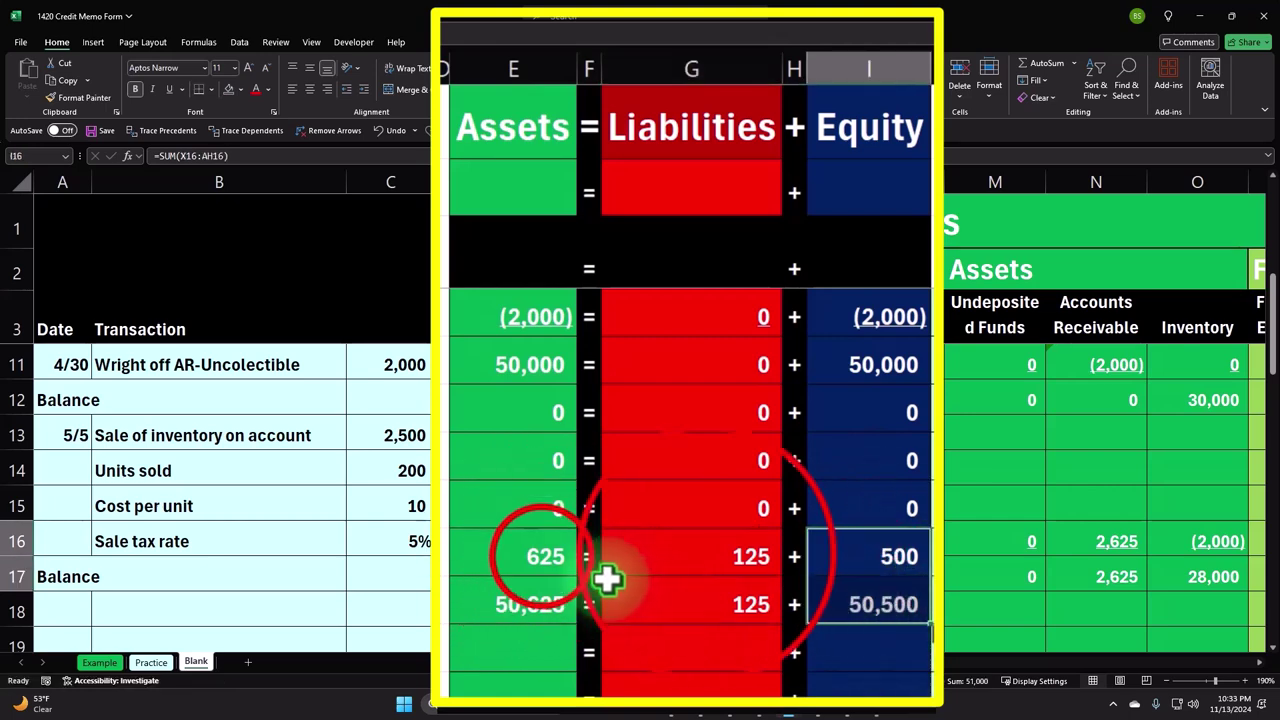
# Underline the three May 5 totals 625, 125 and 500 in row 16
pyautogui.click(580, 557)
pyautogui.keyDown('ctrl'); pyautogui.click(700, 557); pyautogui.keyUp('ctrl')
pyautogui.keyDown('ctrl'); pyautogui.click(926, 552); pyautogui.keyUp('ctrl')
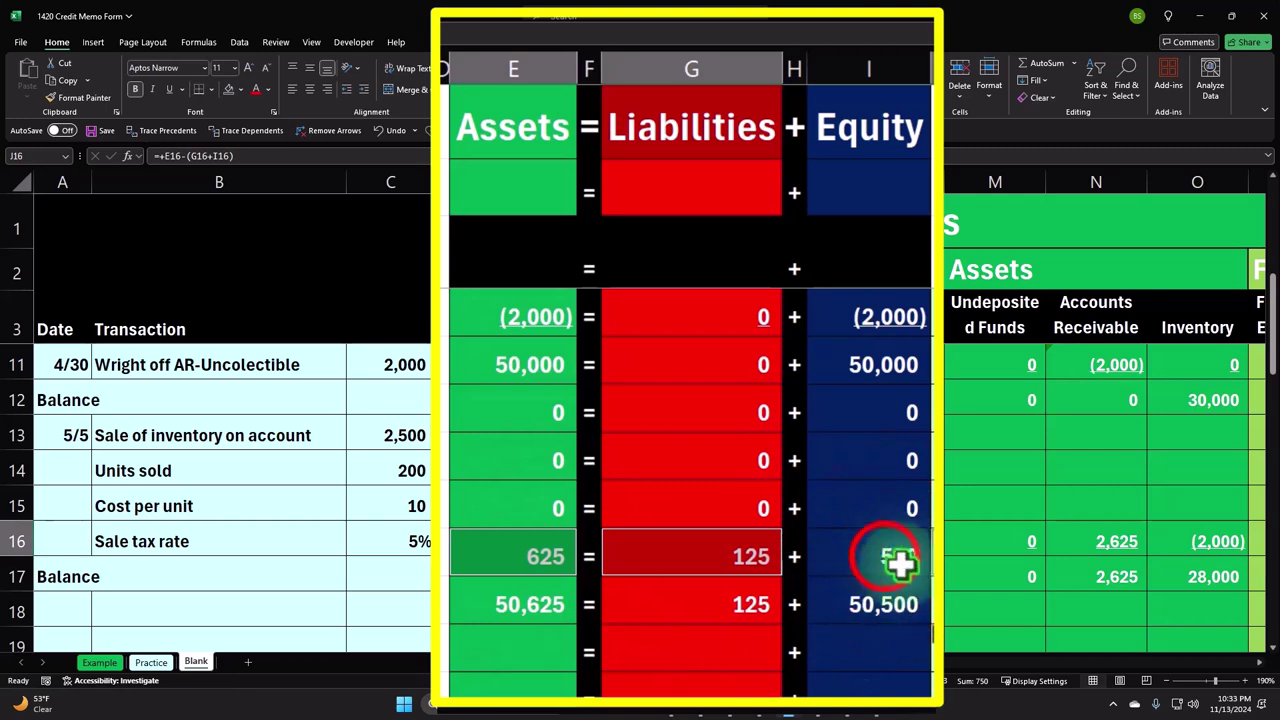
pyautogui.click(903, 556)
pyautogui.keyDown('ctrl'); pyautogui.click(737, 555); pyautogui.keyUp('ctrl')
pyautogui.keyDown('ctrl'); pyautogui.click(545, 555); pyautogui.keyUp('ctrl')
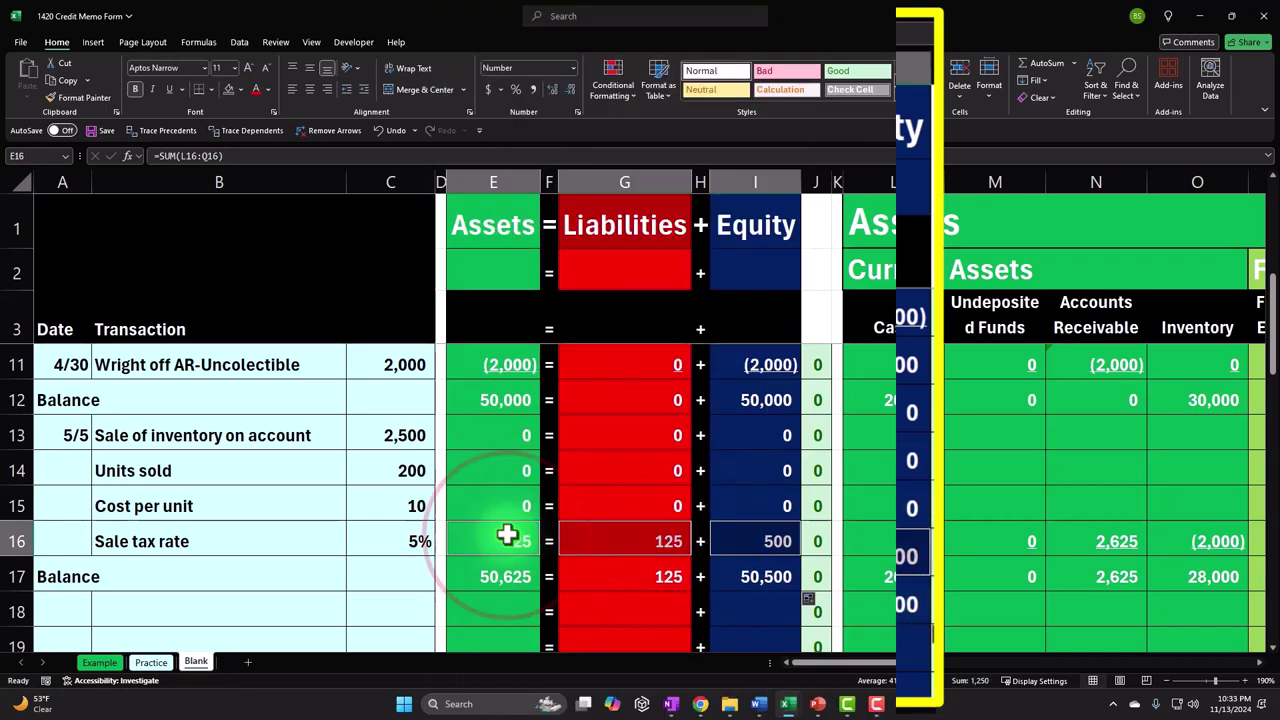
pyautogui.click(170, 89)
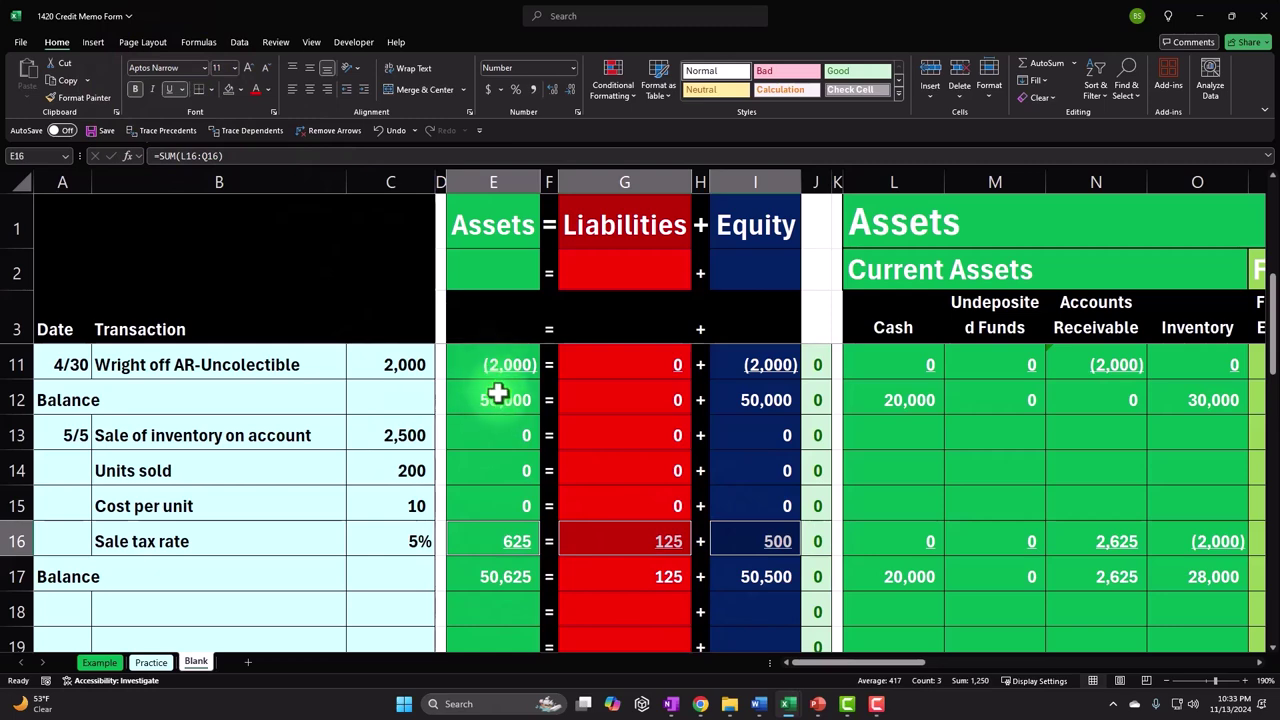
pyautogui.click(430, 494)
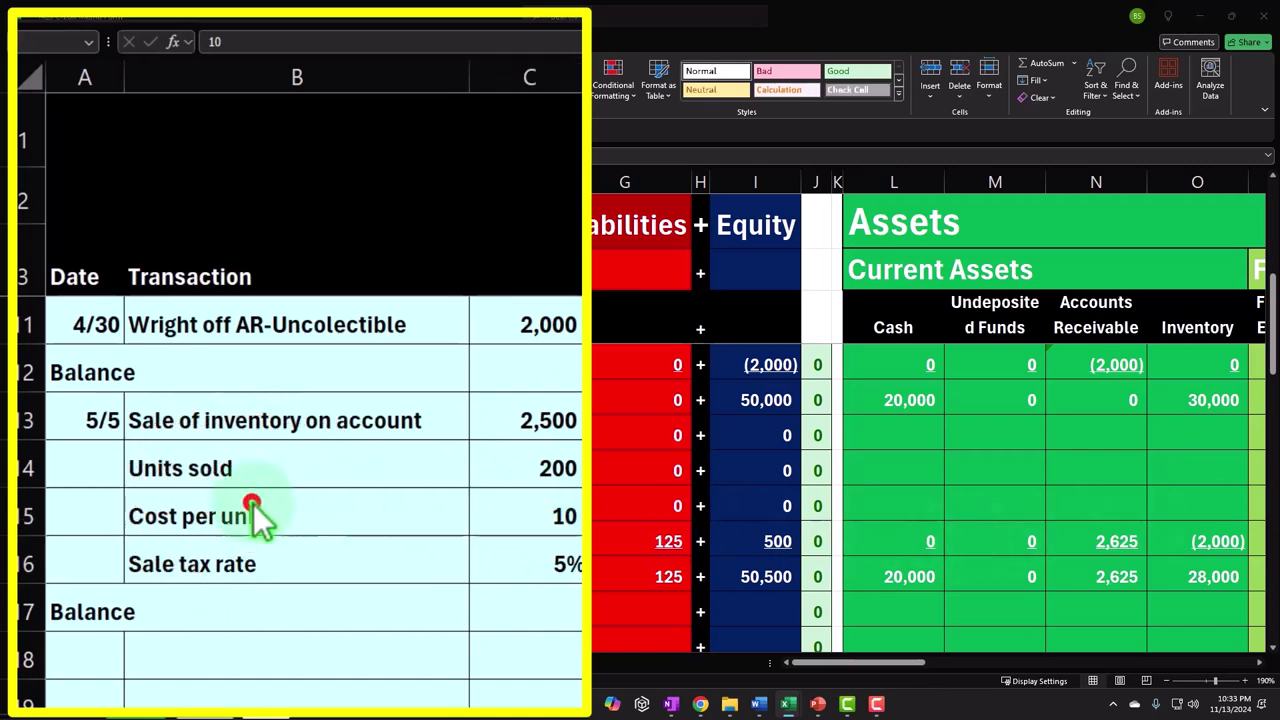
# Start row 18 with the date 5/10 and the description 'Credit memo'
pyautogui.scroll(-1, 251, 503)
pyautogui.click(86, 507)
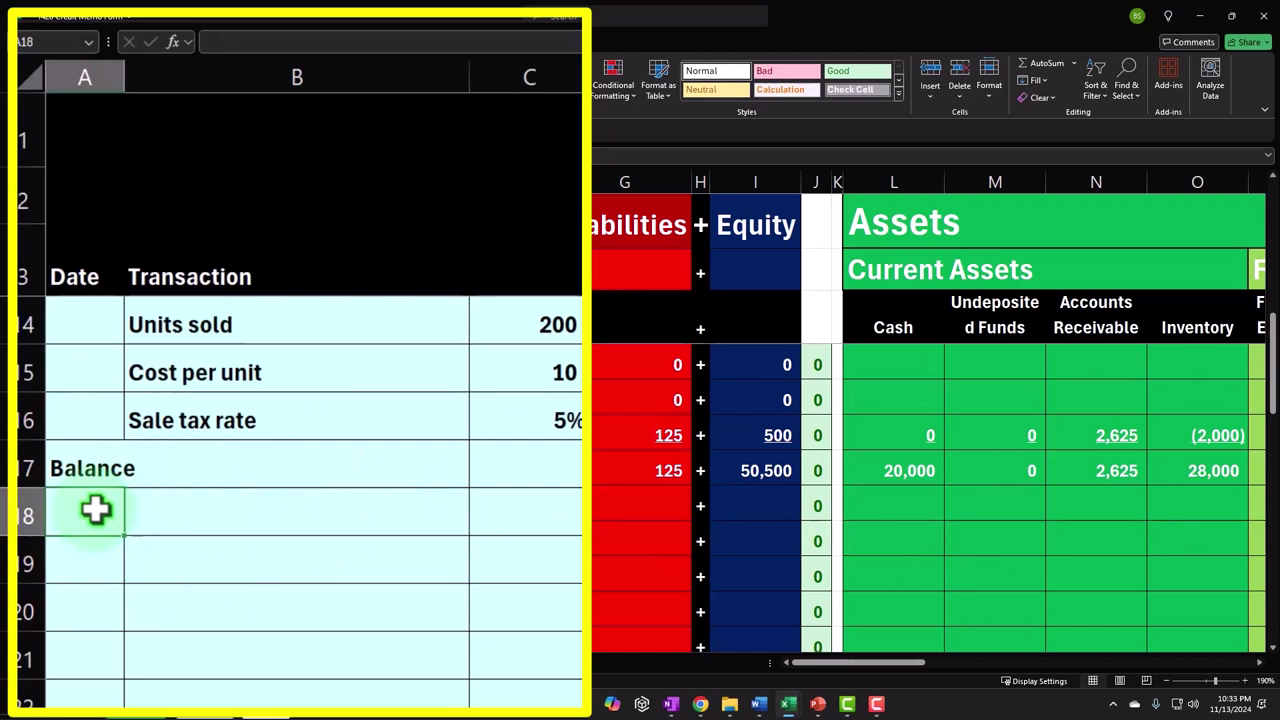
pyautogui.write('5/10')
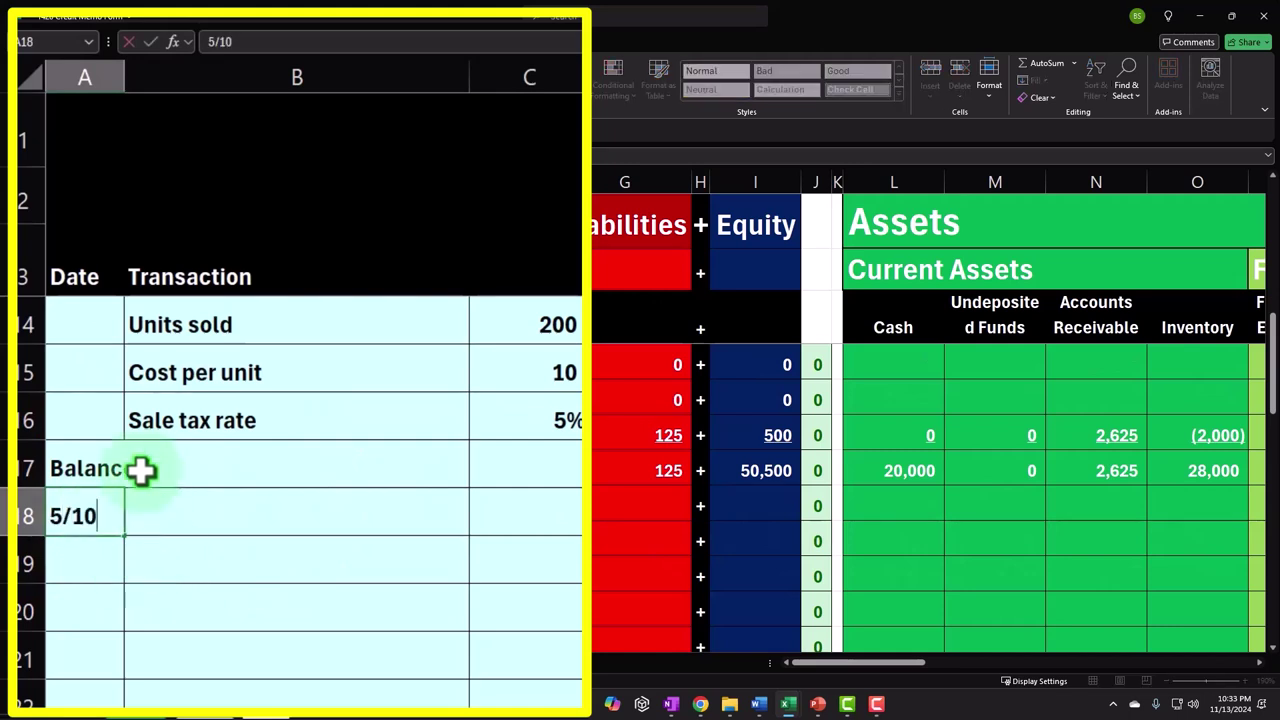
pyautogui.press('Tab')
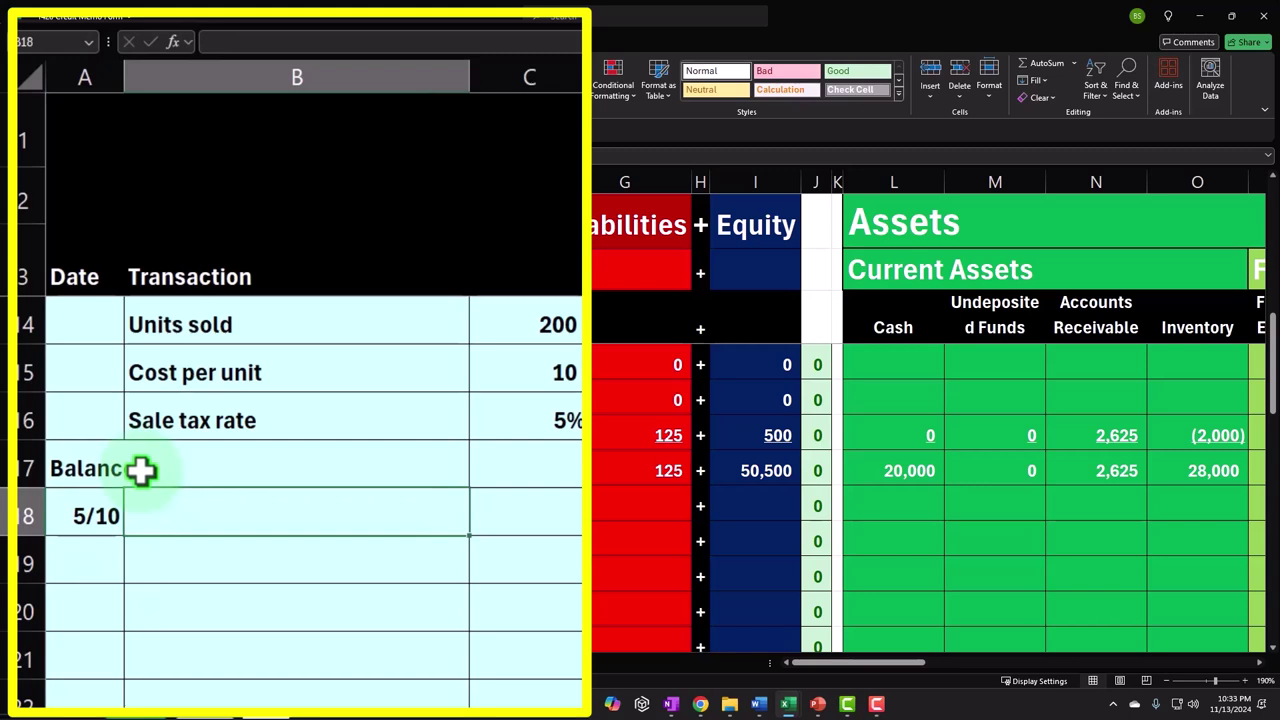
pyautogui.write('C')
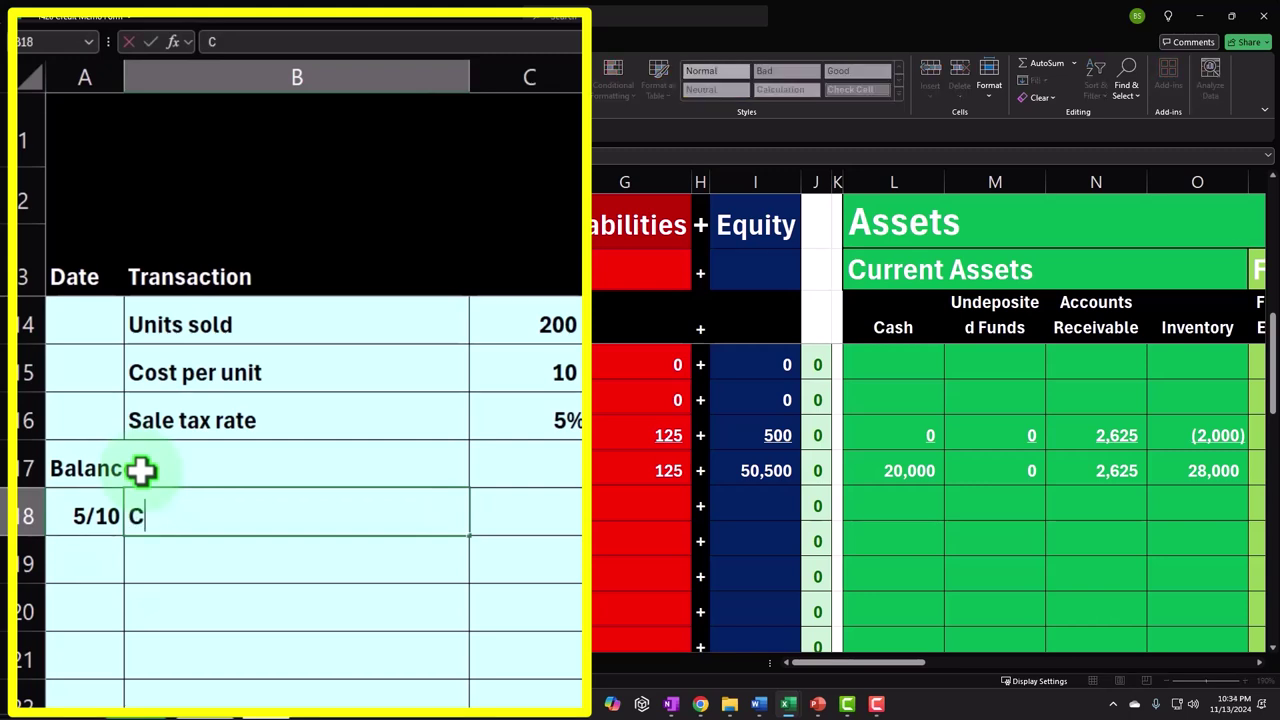
pyautogui.write('r')
pyautogui.press('Tab')
pyautogui.press('Tab')
pyautogui.press('Tab')
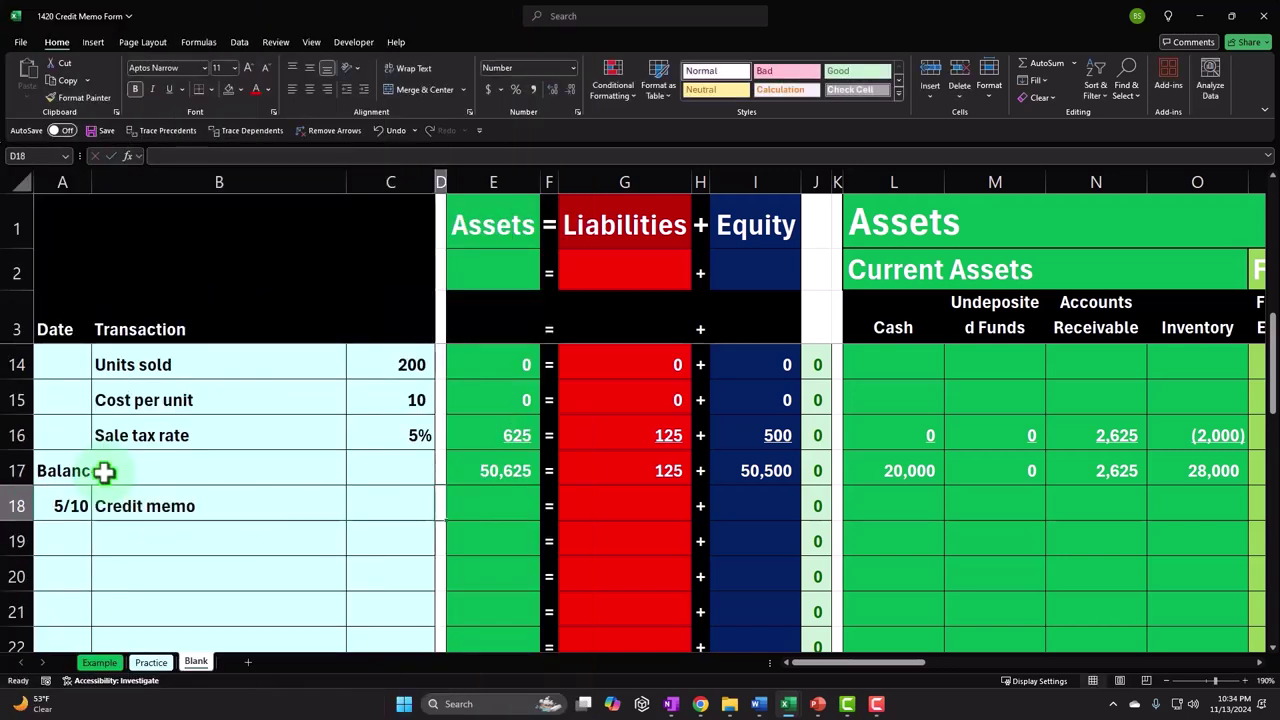
pyautogui.press('Tab')
pyautogui.press('Tab')
pyautogui.press('Tab')
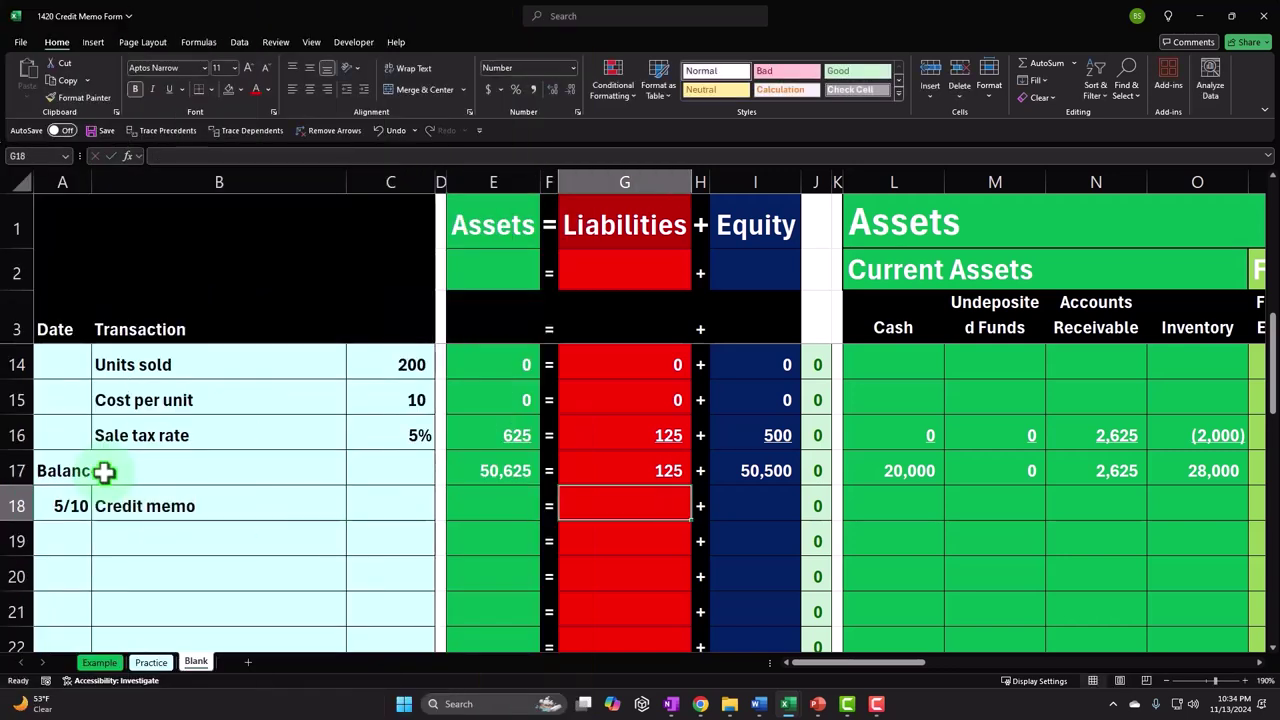
pyautogui.press('Tab')
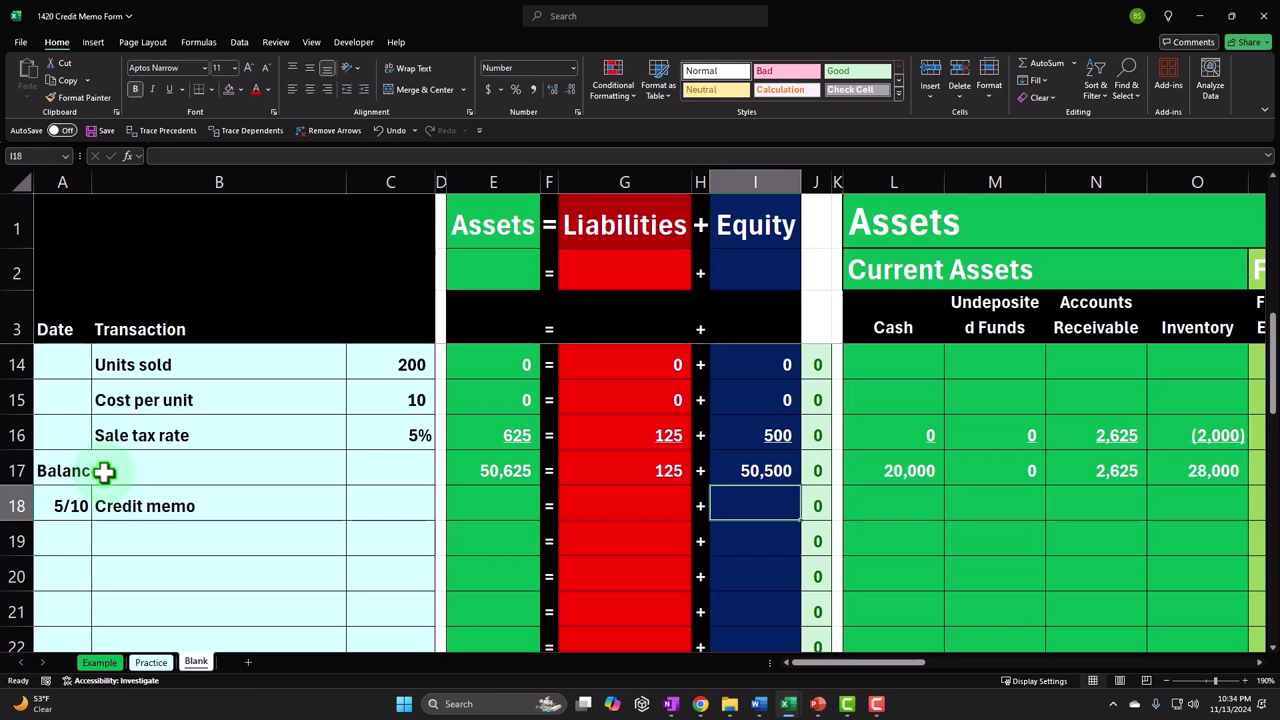
pyautogui.press('Tab')
pyautogui.press('Tab')
pyautogui.press('Tab')
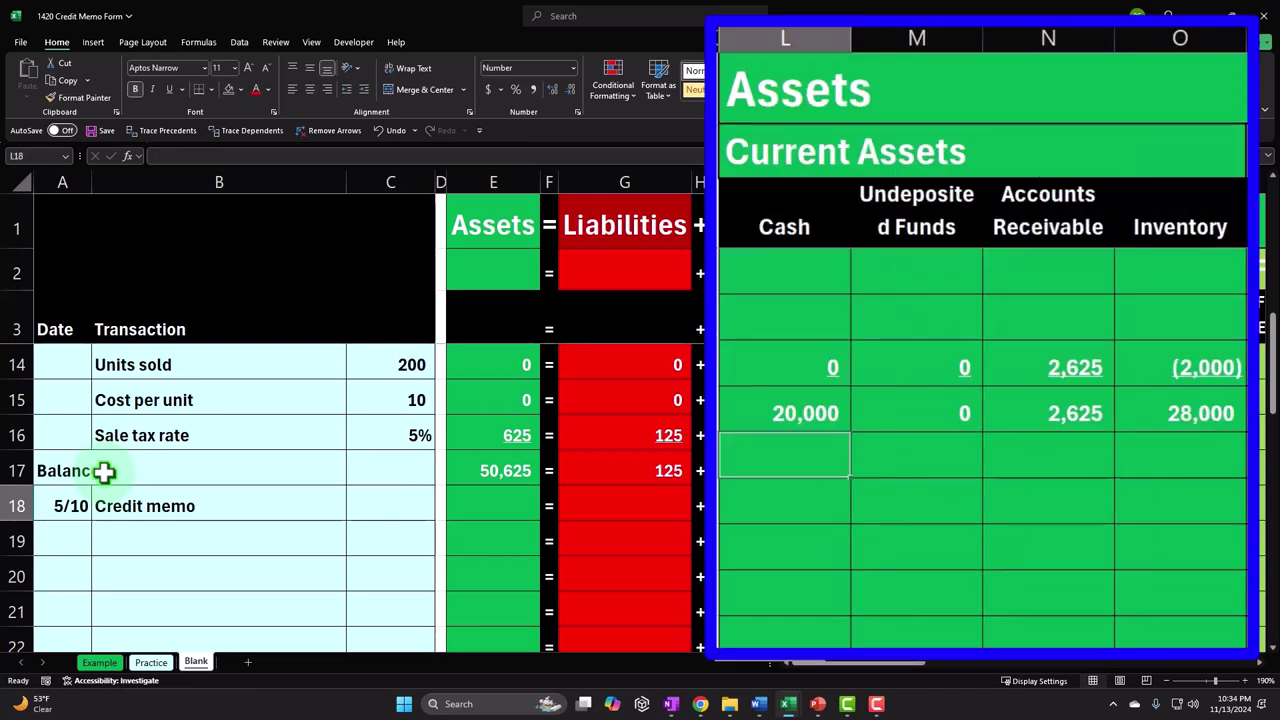
# Reverse the balances in row 18: Accounts Receivable (2,625) and Inventory =-O17 (28,000)
pyautogui.press('Tab')
pyautogui.press('Tab')
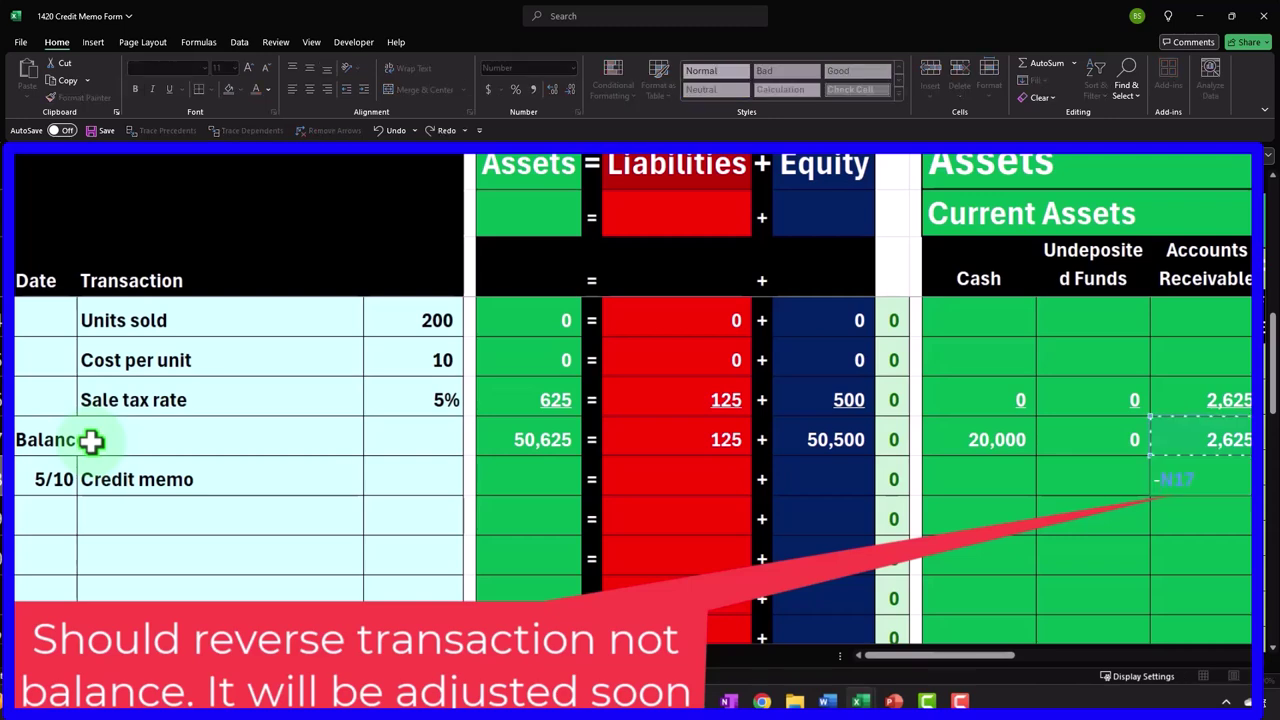
pyautogui.press('Return')
pyautogui.click(405, 515)
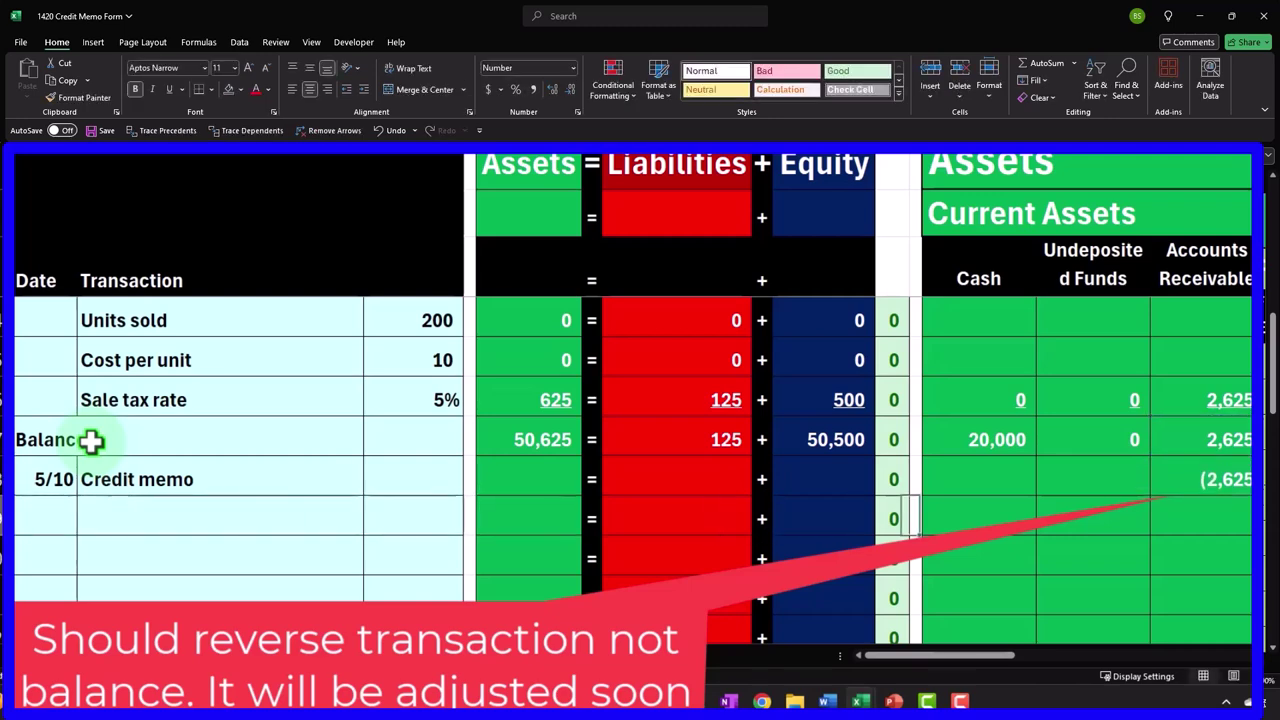
pyautogui.hscroll(3, 91, 441)
pyautogui.press('Down')
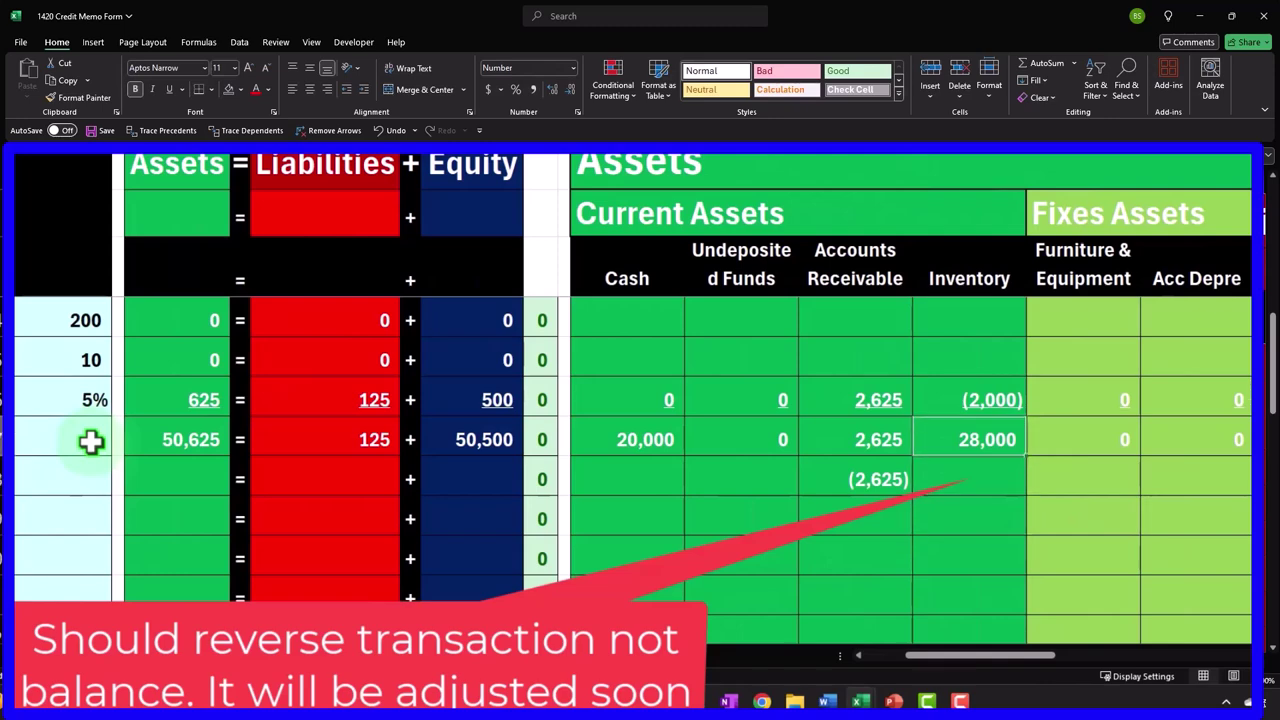
pyautogui.write('=-')
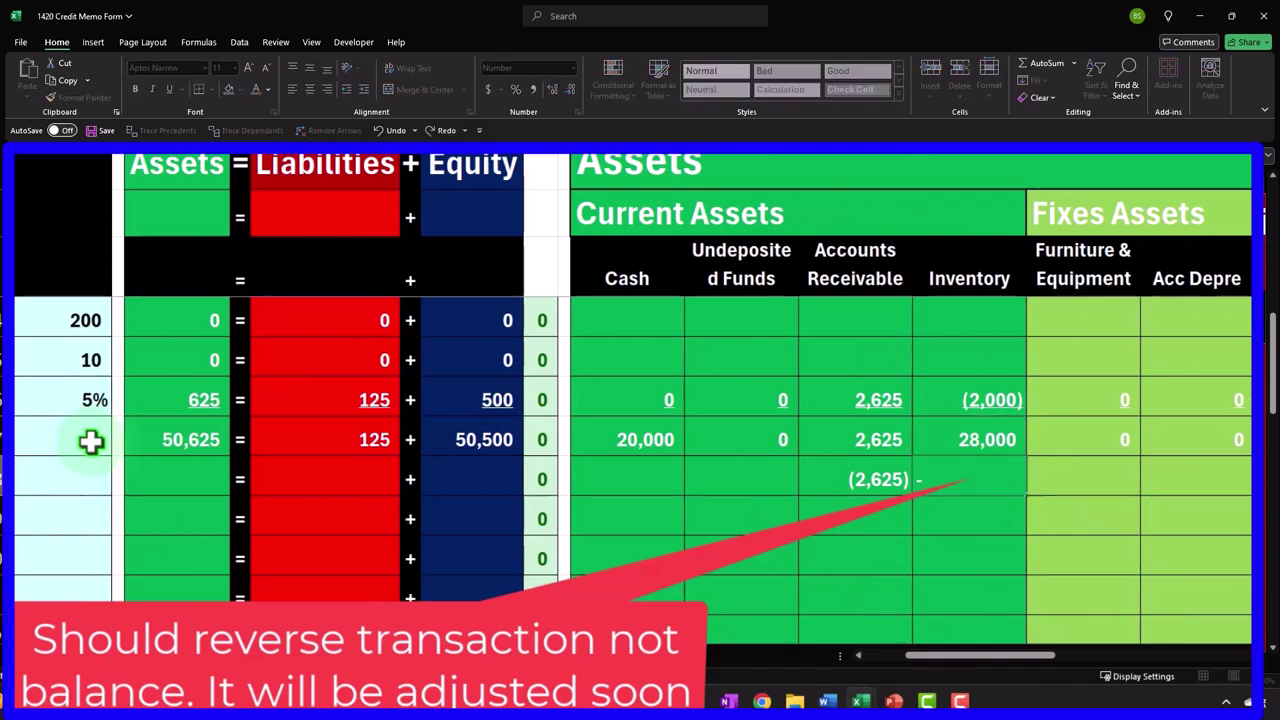
pyautogui.press('Up')
pyautogui.hotkey('ctrl', 'Return')
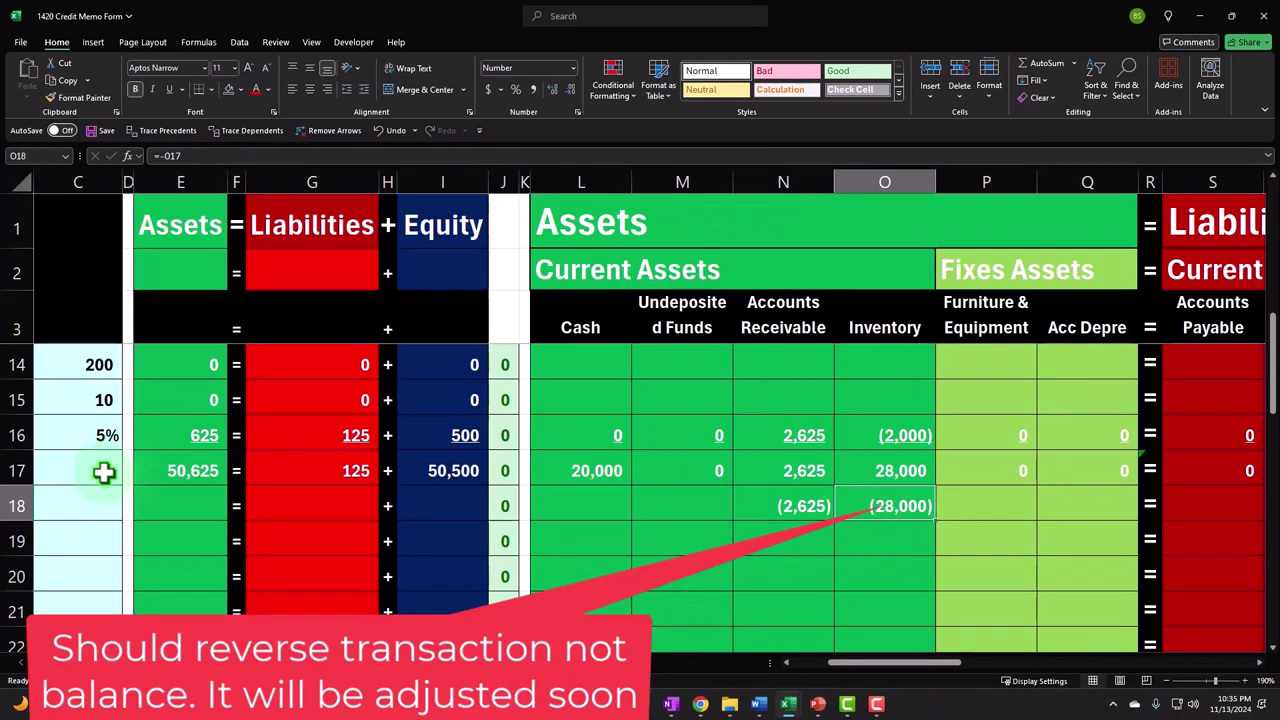
pyautogui.press('Right')
pyautogui.press('Right')
pyautogui.press('Right')
pyautogui.press('Right')
pyautogui.press('Right')
pyautogui.press('Right')
pyautogui.press('Right')
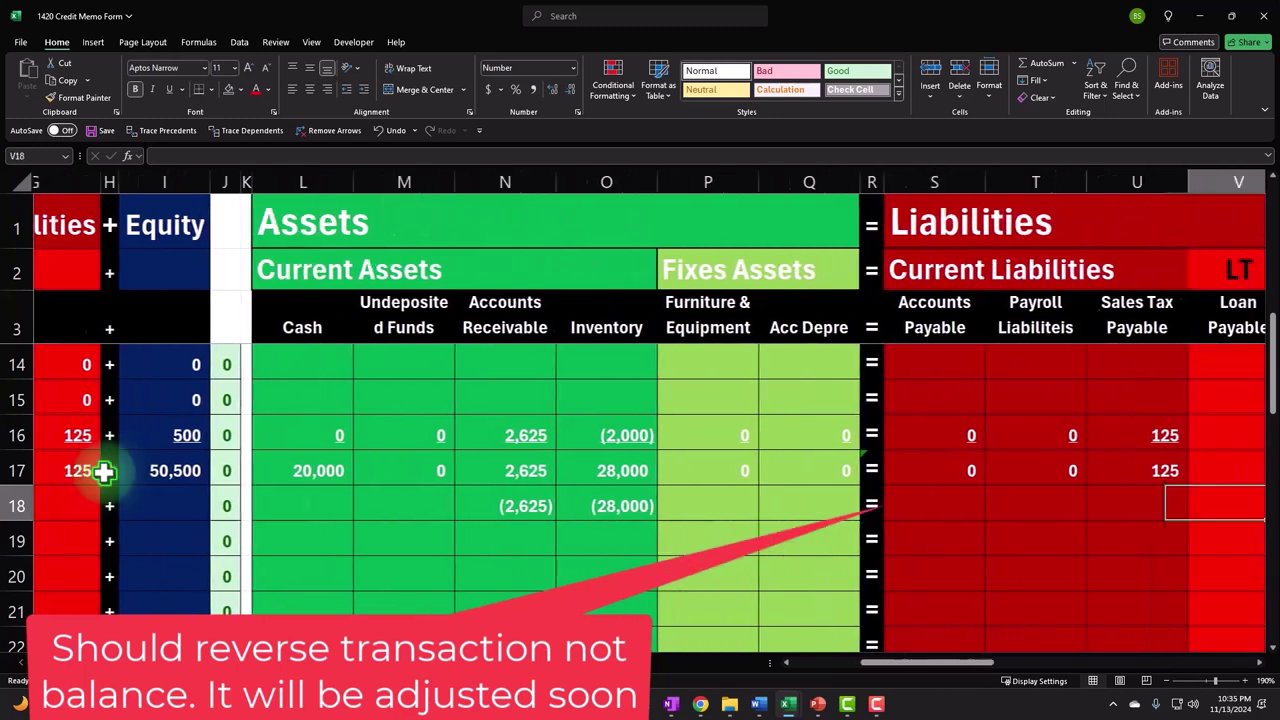
pyautogui.press('Right')
pyautogui.press('Left')
pyautogui.press('Left')
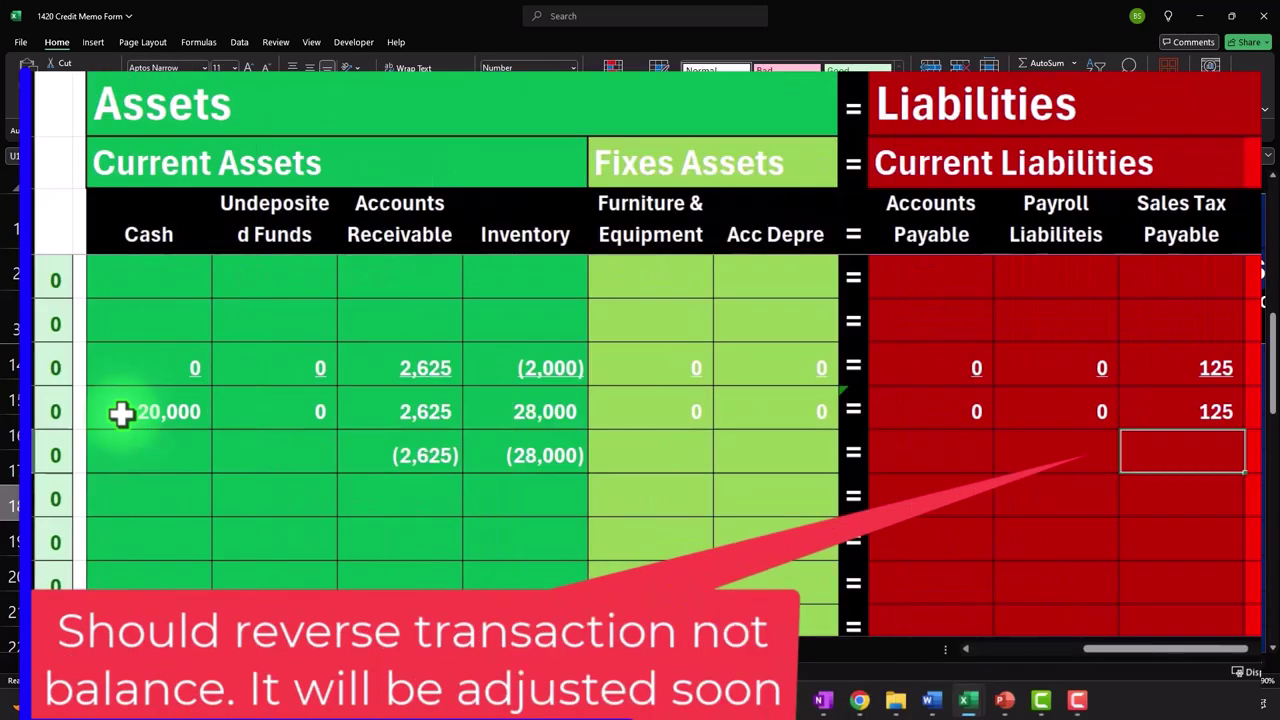
pyautogui.write('=-')
pyautogui.press('Up')
pyautogui.press('Return')
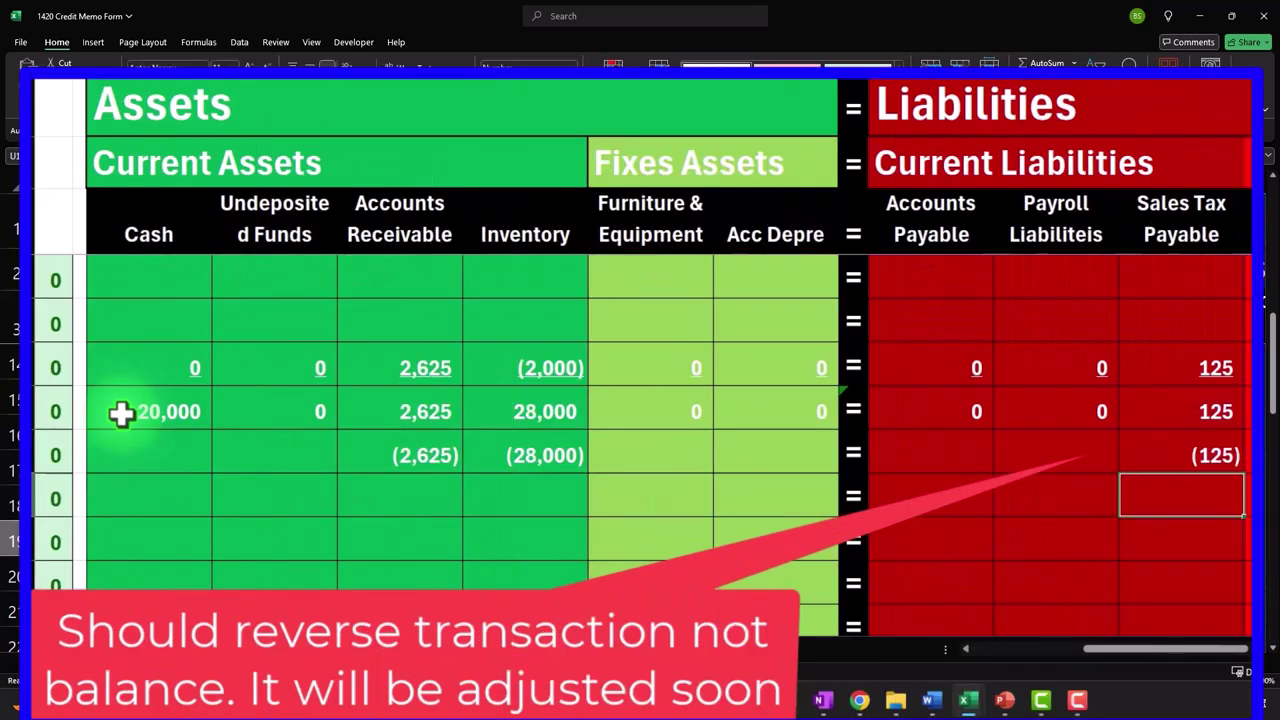
pyautogui.press('Up')
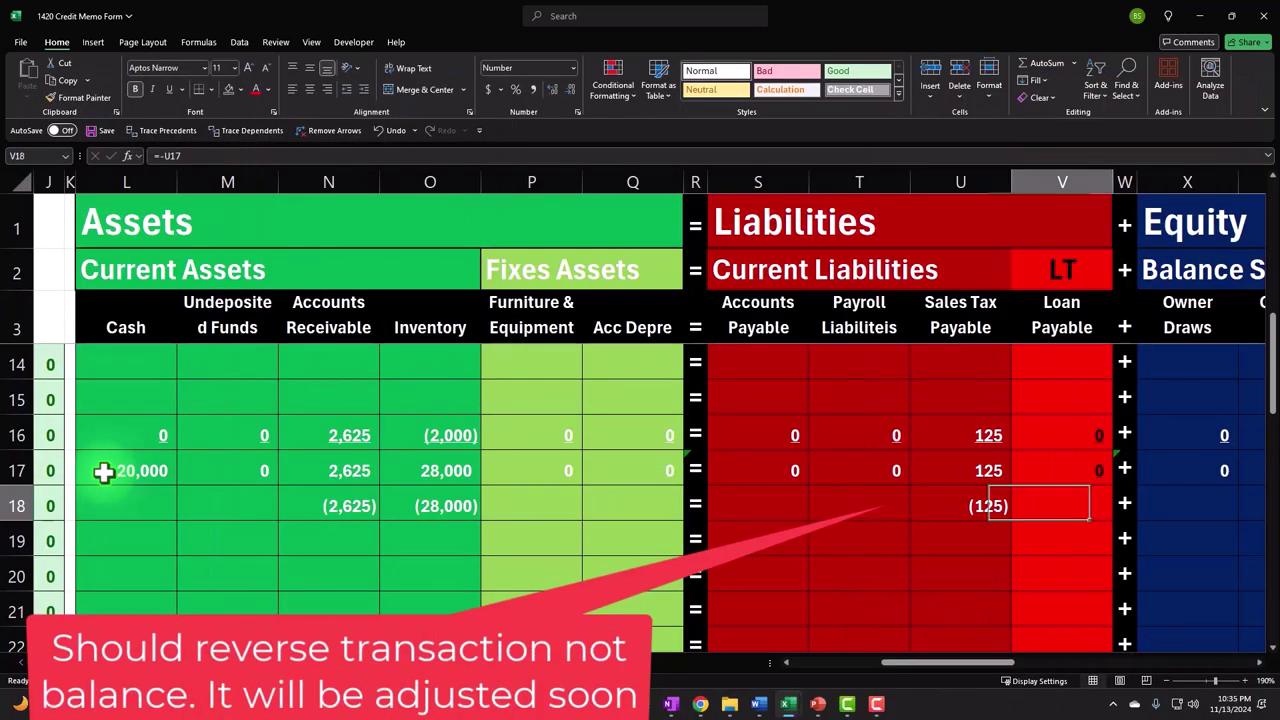
pyautogui.press('Right')
pyautogui.press('Right')
pyautogui.press('Right')
pyautogui.press('Right')
pyautogui.press('Right')
pyautogui.press('Right')
pyautogui.press('Right')
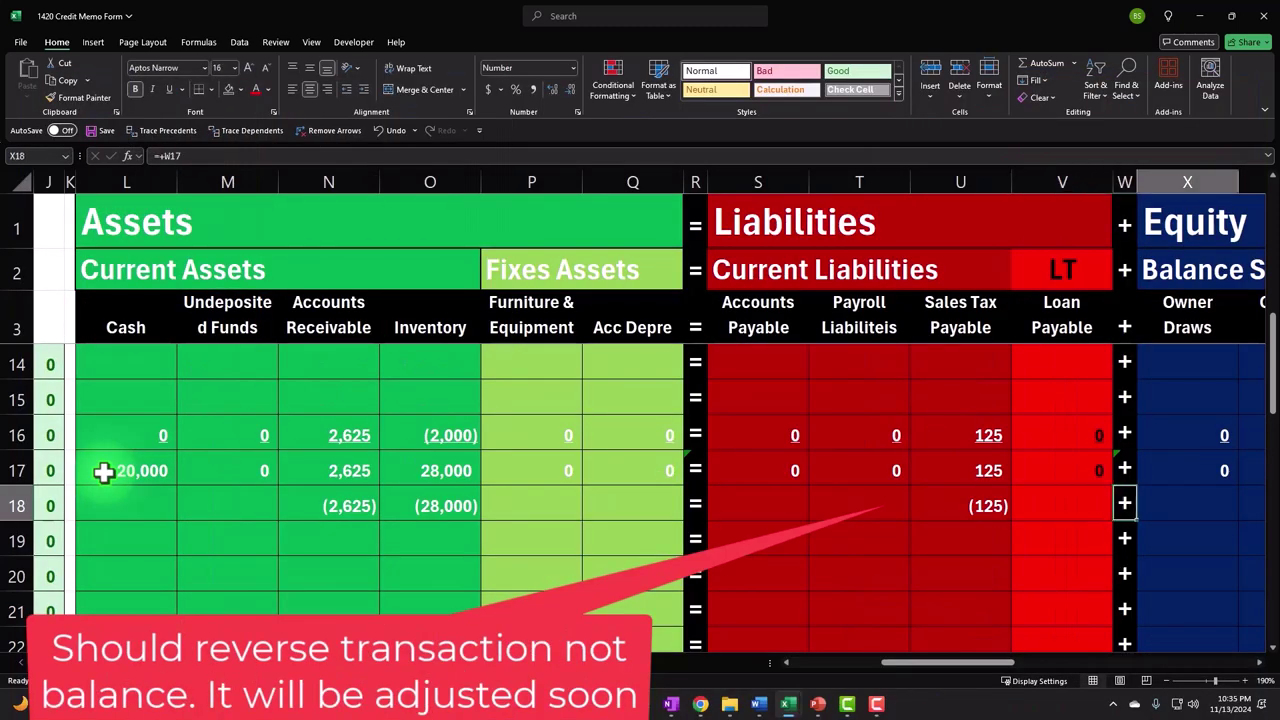
pyautogui.press('Right')
pyautogui.press('Right')
pyautogui.press('Right')
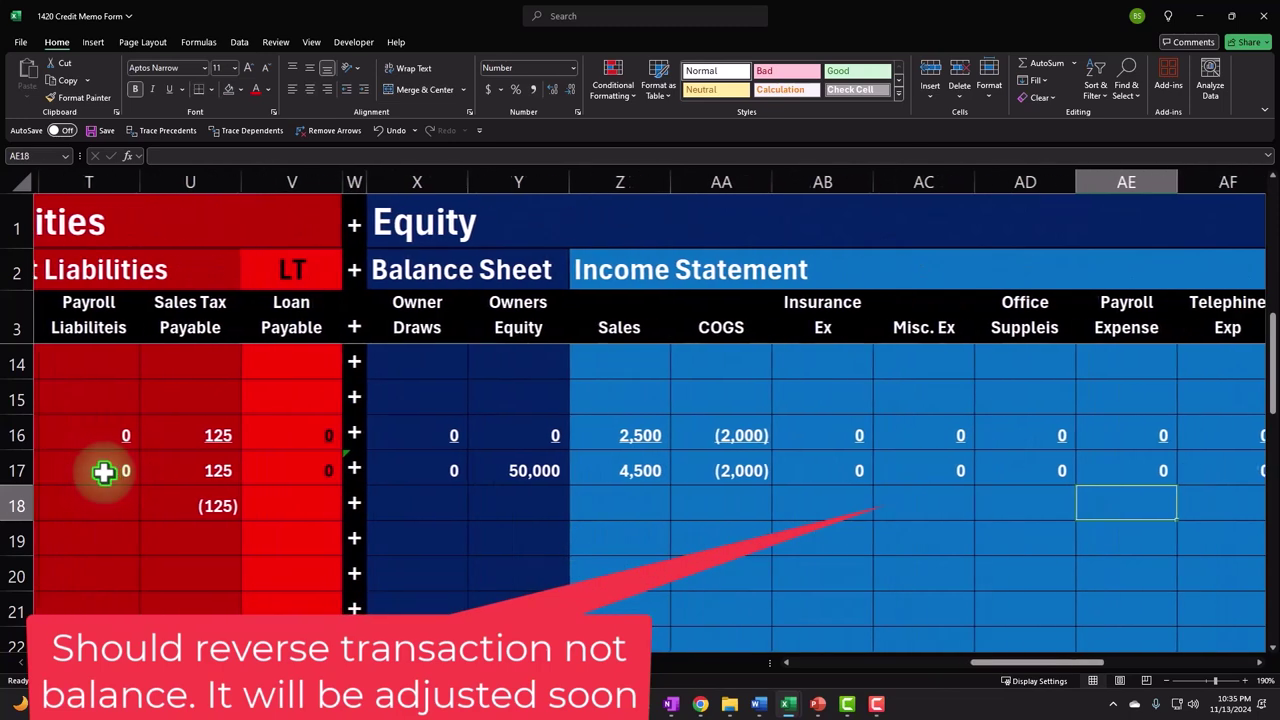
pyautogui.press('Left')
pyautogui.press('Left')
pyautogui.press('Left')
pyautogui.press('Left')
pyautogui.press('Left')
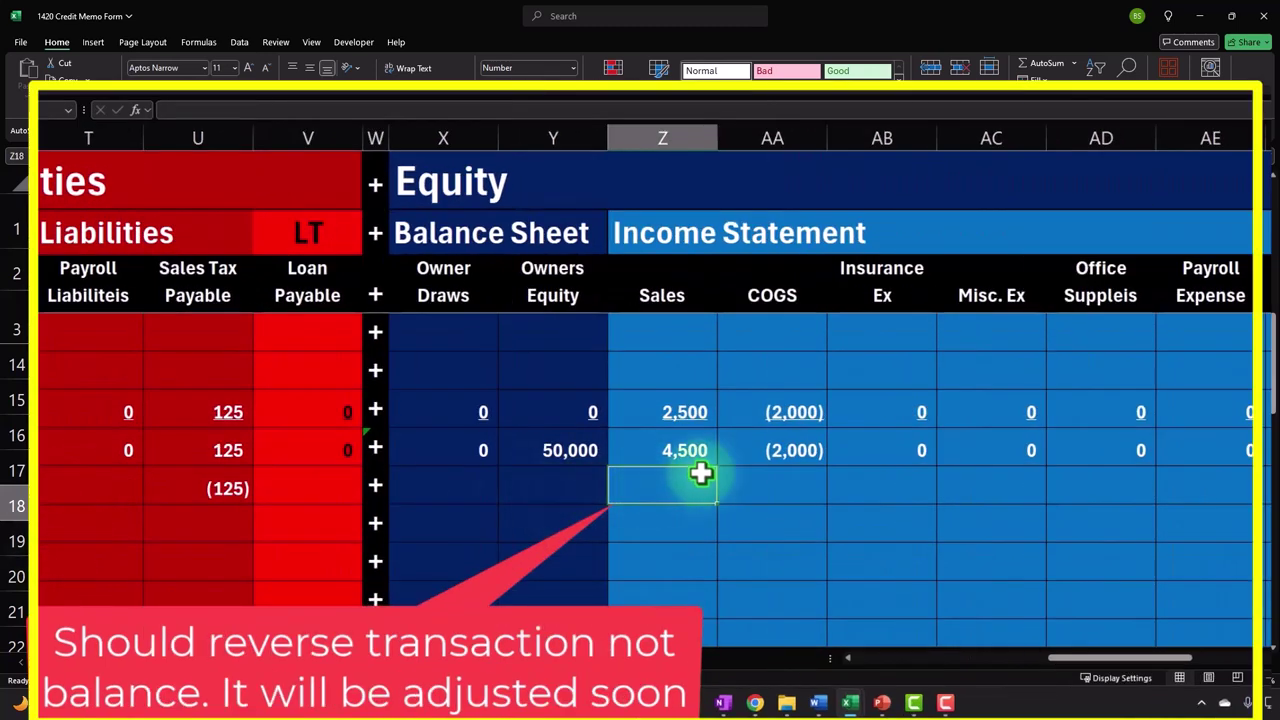
pyautogui.press('Right')
pyautogui.press('Right')
pyautogui.press('Right')
pyautogui.press('Right')
pyautogui.press('Right')
pyautogui.press('Right')
pyautogui.press('Right')
pyautogui.press('Right')
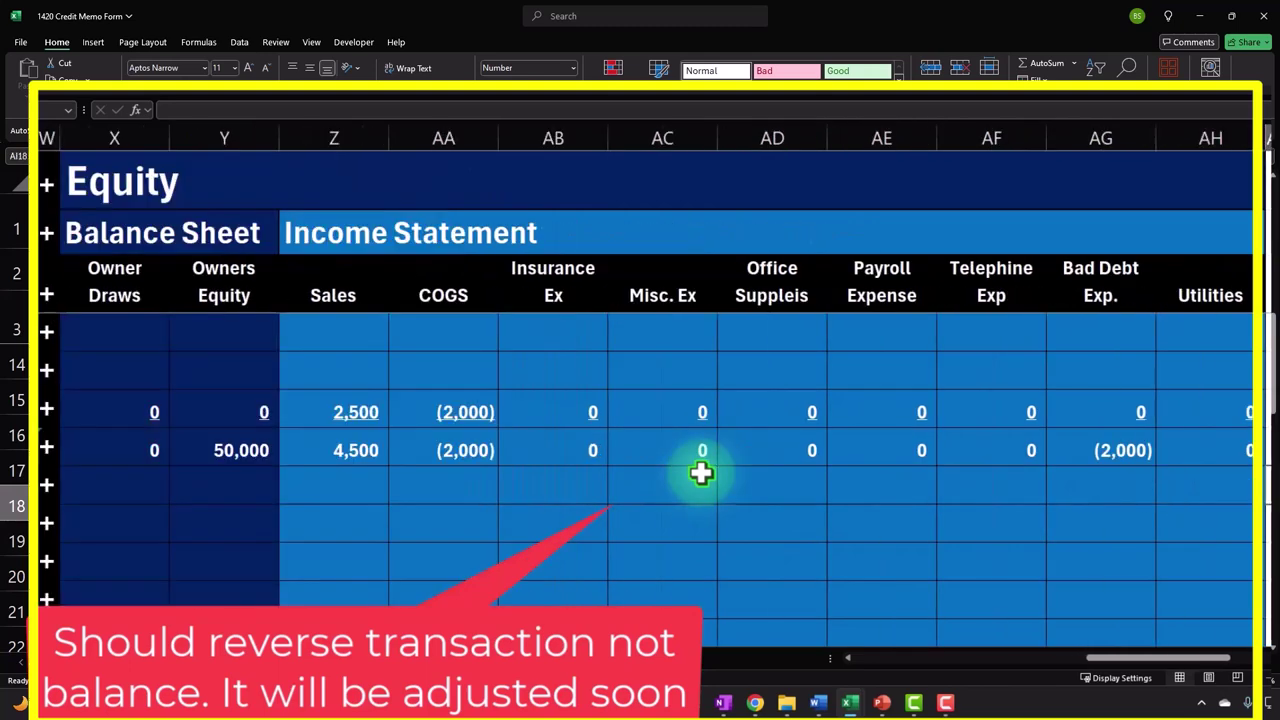
pyautogui.press('Left')
pyautogui.press('Up')
pyautogui.press('Left')
pyautogui.press('Left')
pyautogui.press('Left')
pyautogui.press('Left')
pyautogui.press('Left')
pyautogui.press('Left')
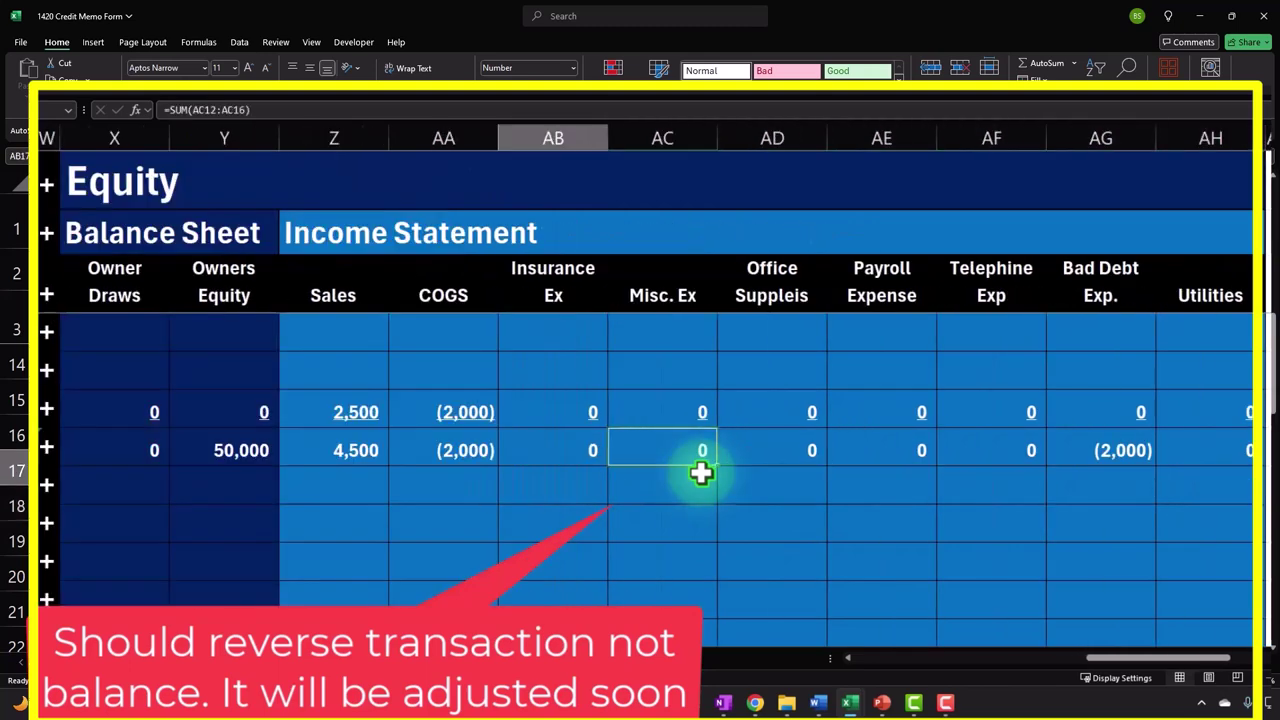
pyautogui.press('Down')
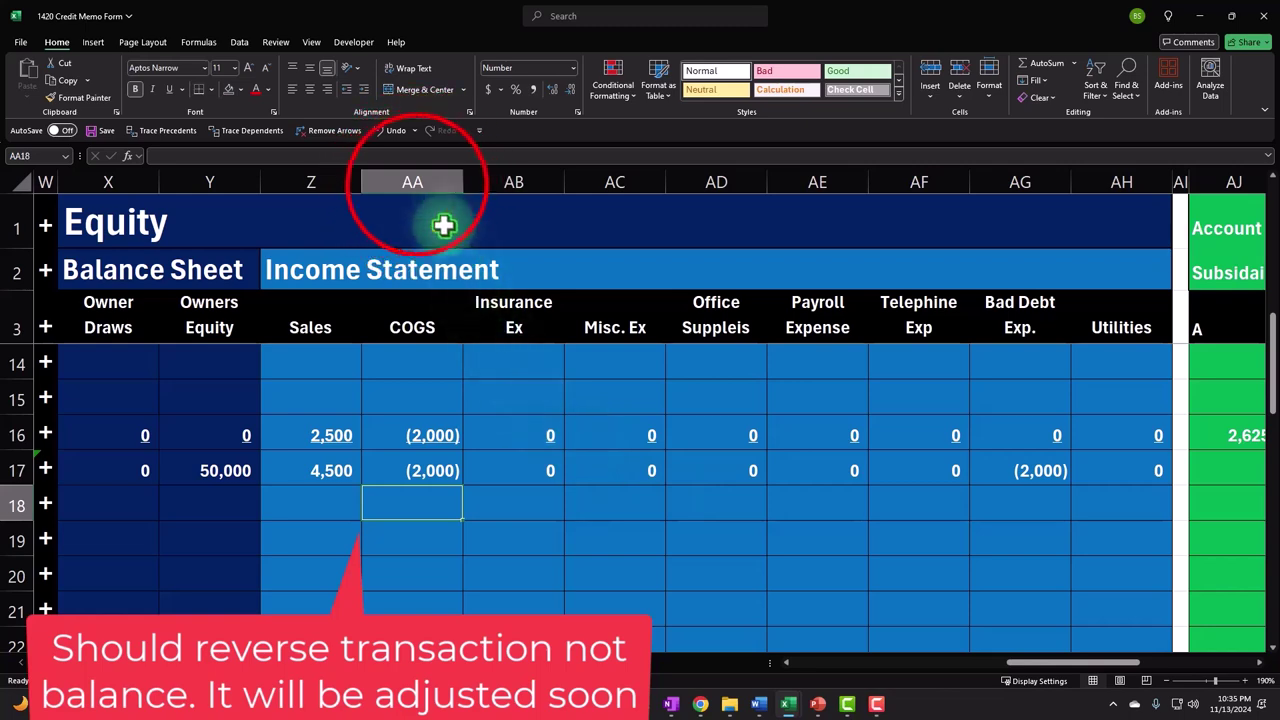
# Insert a blank column before the COGS column
pyautogui.click(417, 184)
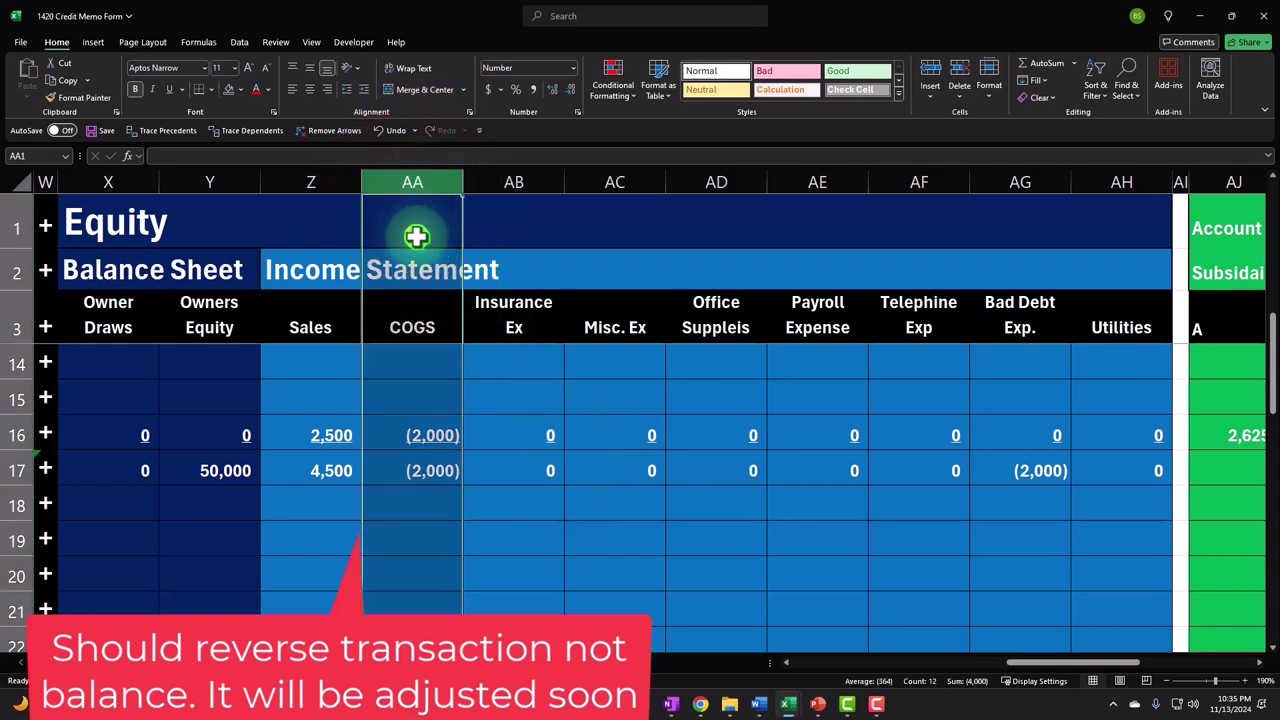
pyautogui.rightClick(417, 184)
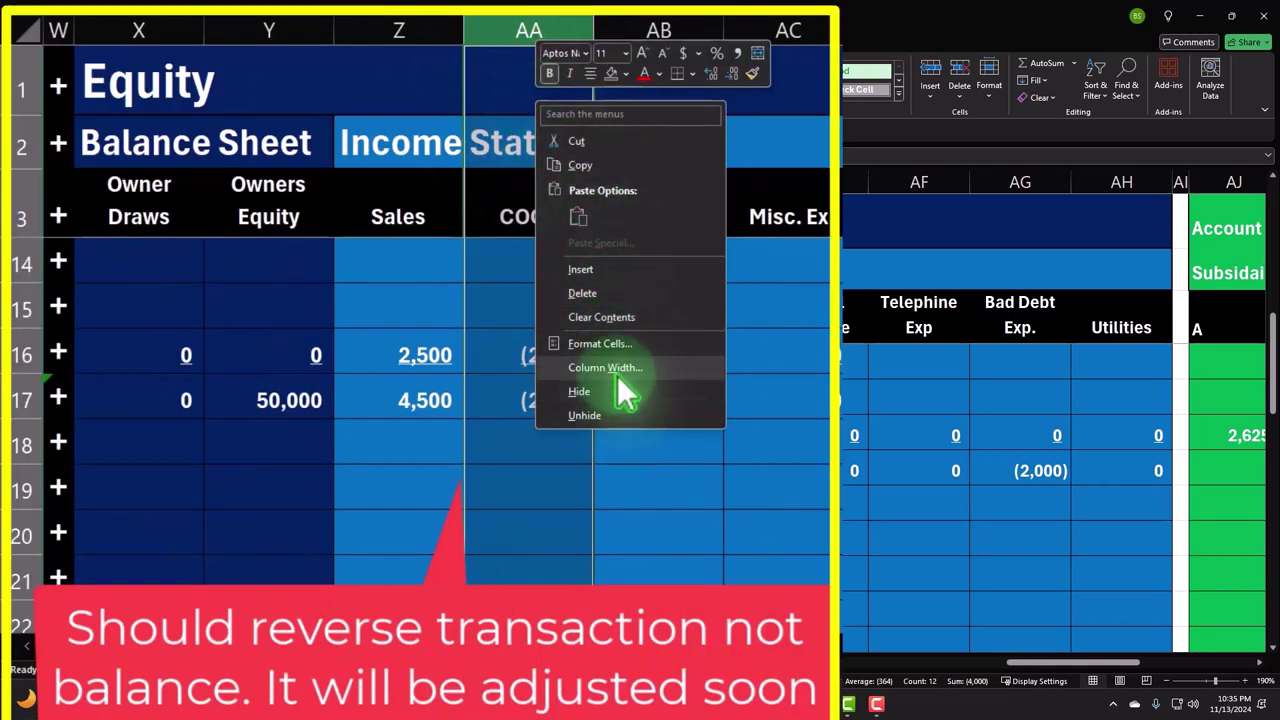
pyautogui.click(599, 300)
pyautogui.click(592, 276)
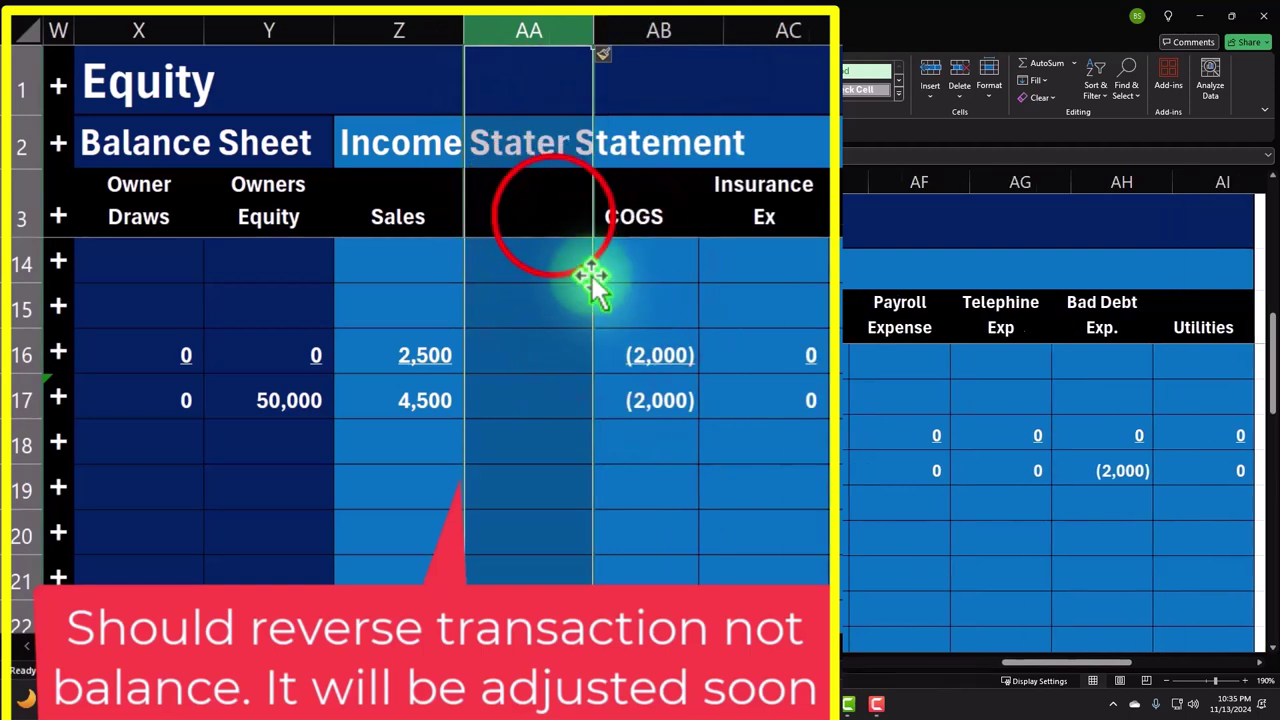
# Head the new column 'Sales Returns' and move down to its credit memo cell
pyautogui.write('Sal')
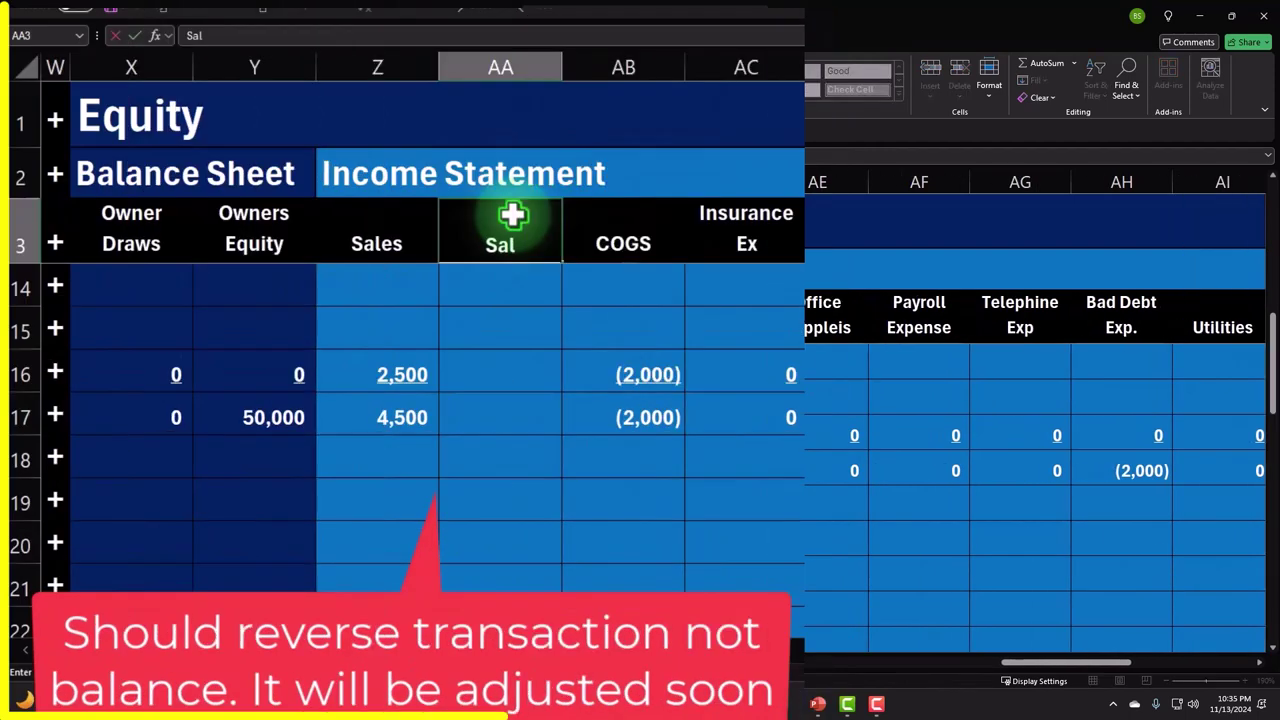
pyautogui.write('es Retruns')
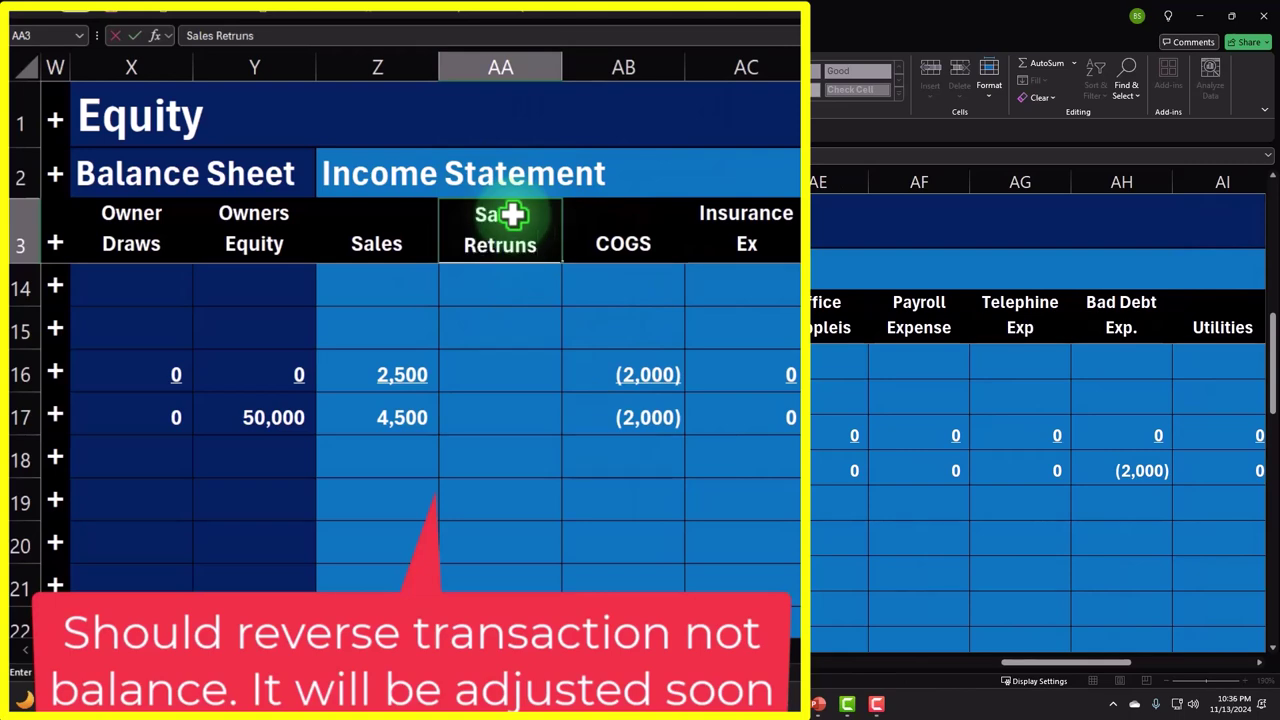
pyautogui.press('BackSpace')
pyautogui.press('BackSpace')
pyautogui.press('BackSpace')
pyautogui.press('BackSpace')
pyautogui.write('urns')
pyautogui.press('Return')
pyautogui.press('Down')
pyautogui.press('Down')
pyautogui.press('Down')
pyautogui.press('Down')
pyautogui.press('Down')
pyautogui.press('Down')
pyautogui.press('Down')
pyautogui.press('Down')
pyautogui.press('Down')
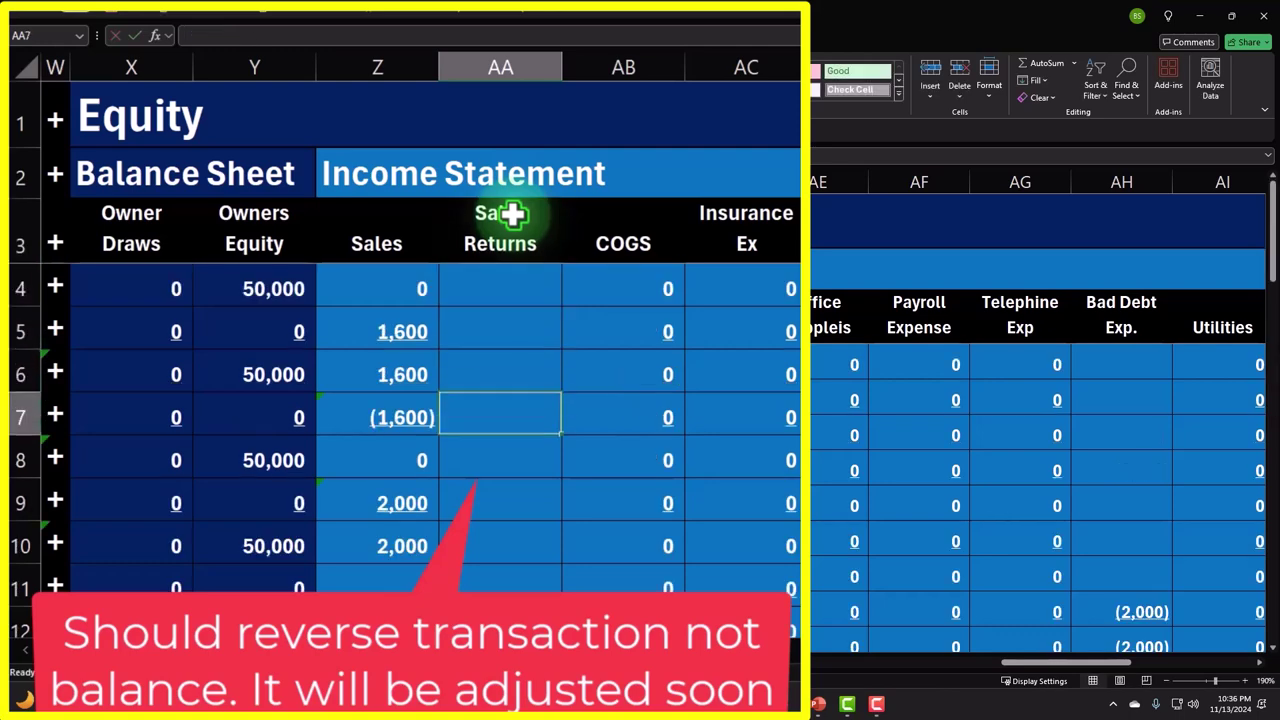
pyautogui.press('Down')
pyautogui.press('Down')
pyautogui.press('Down')
pyautogui.press('Down')
pyautogui.press('Down')
pyautogui.press('Down')
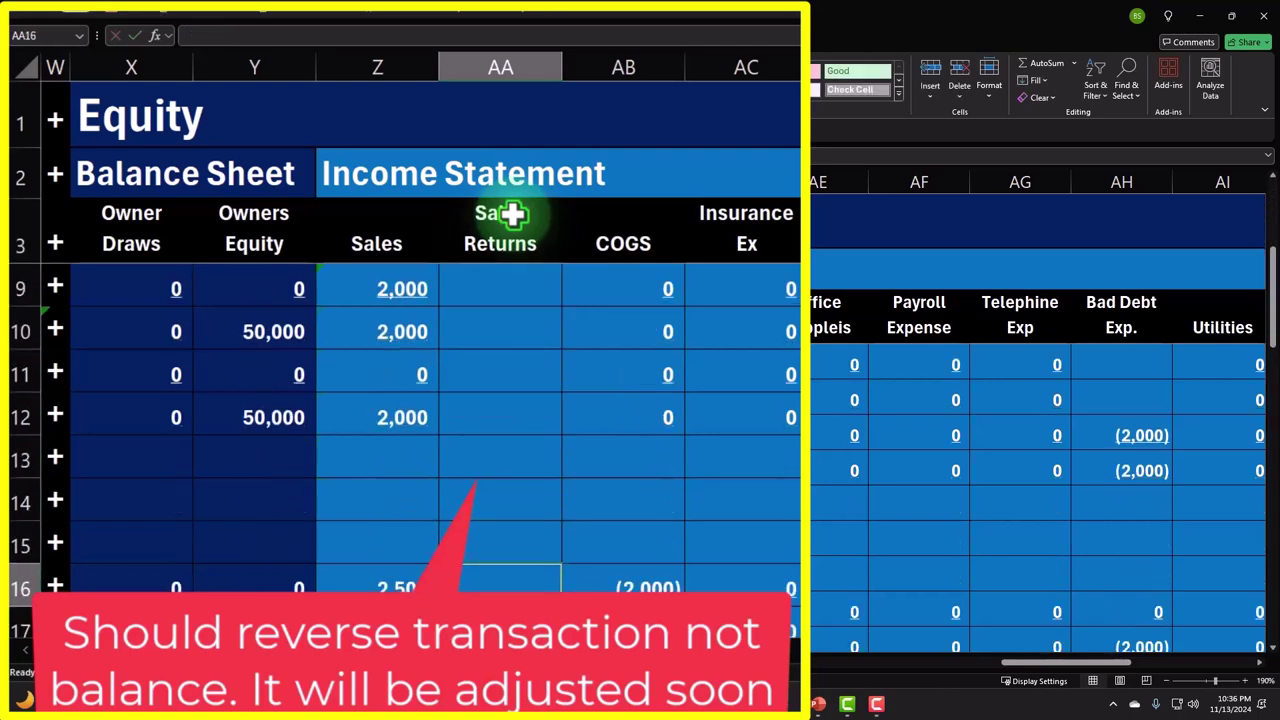
pyautogui.press('Down')
pyautogui.press('Down')
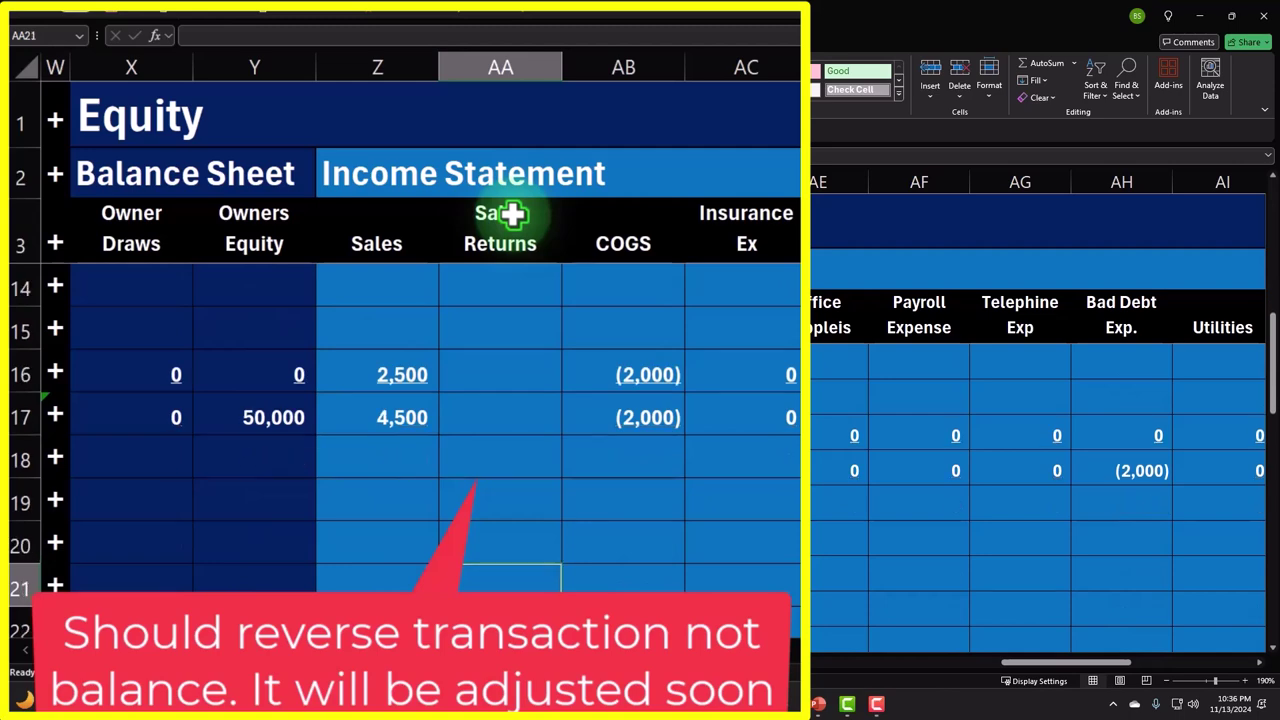
pyautogui.press('Up')
pyautogui.press('Up')
pyautogui.press('Up')
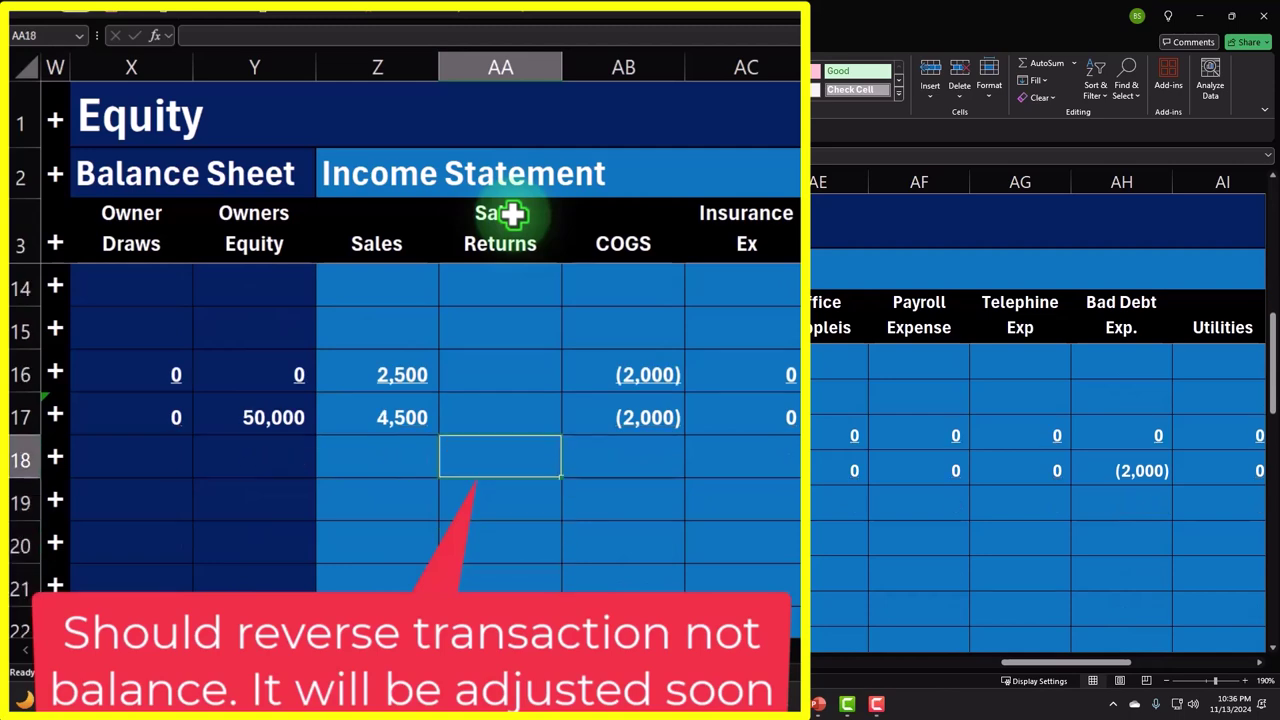
# Enter =-Z17 in the credit memo's Sales Returns cell, showing (4,500)
pyautogui.write('=-')
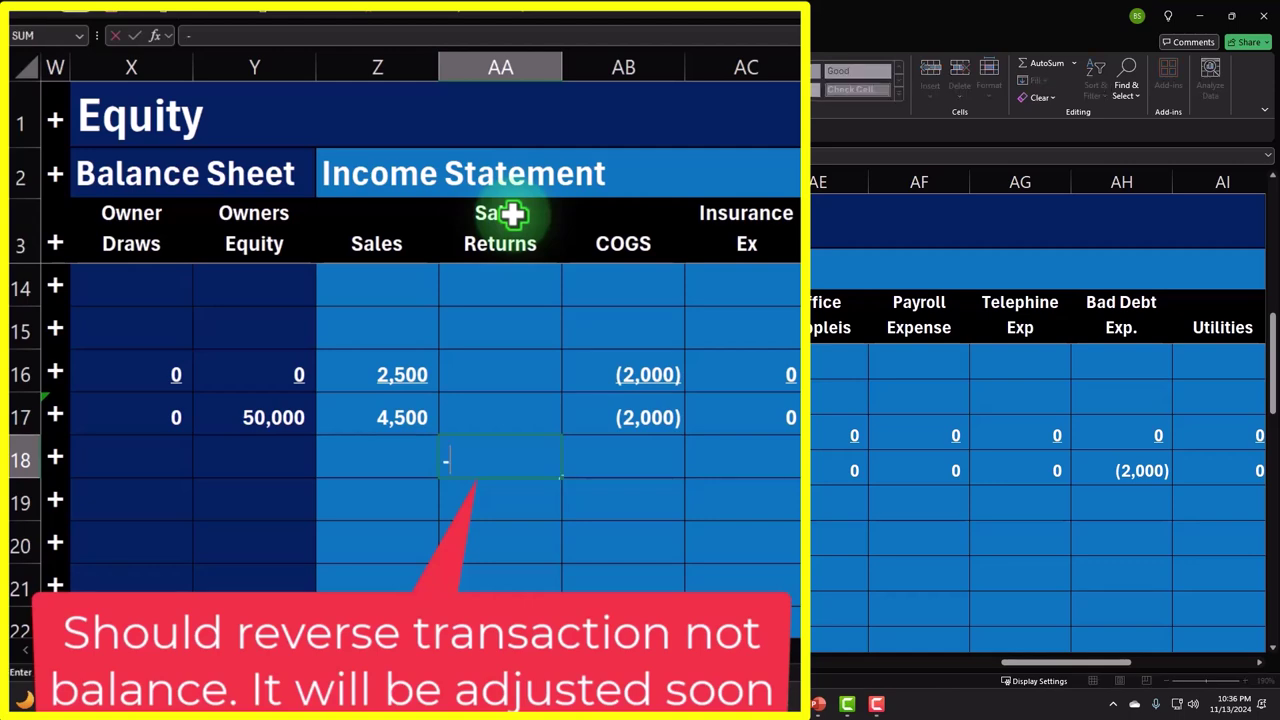
pyautogui.press('Left')
pyautogui.press('Up')
pyautogui.press('Return')
# Check the Sales balance in Z17 against the Sales Returns formula in AA18
pyautogui.press('Up')
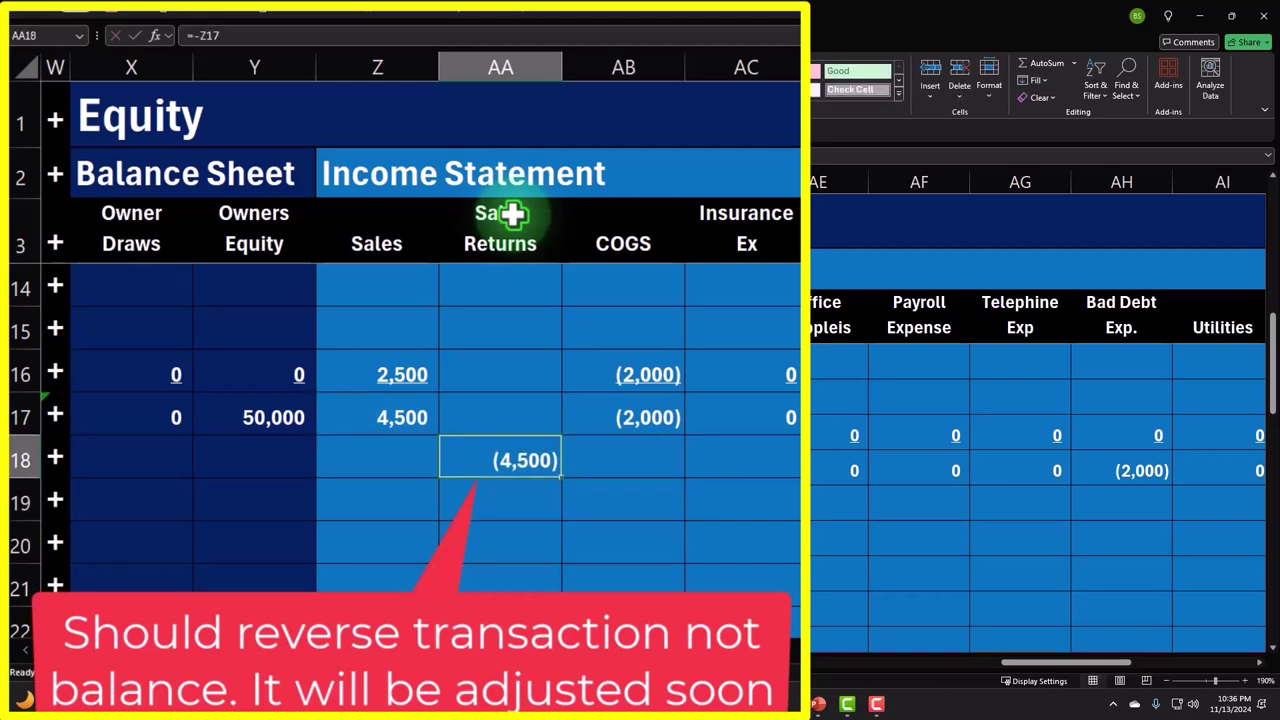
pyautogui.press('Left')
pyautogui.press('Up')
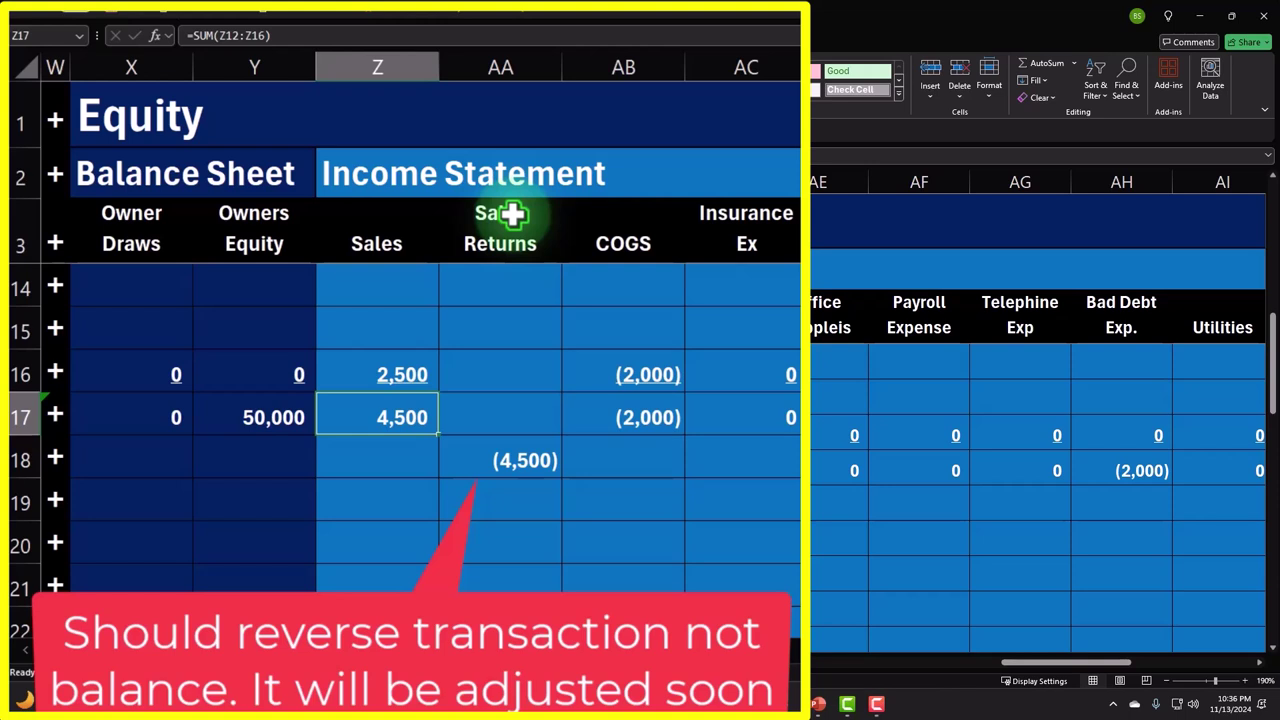
pyautogui.press('Down')
pyautogui.press('Right')
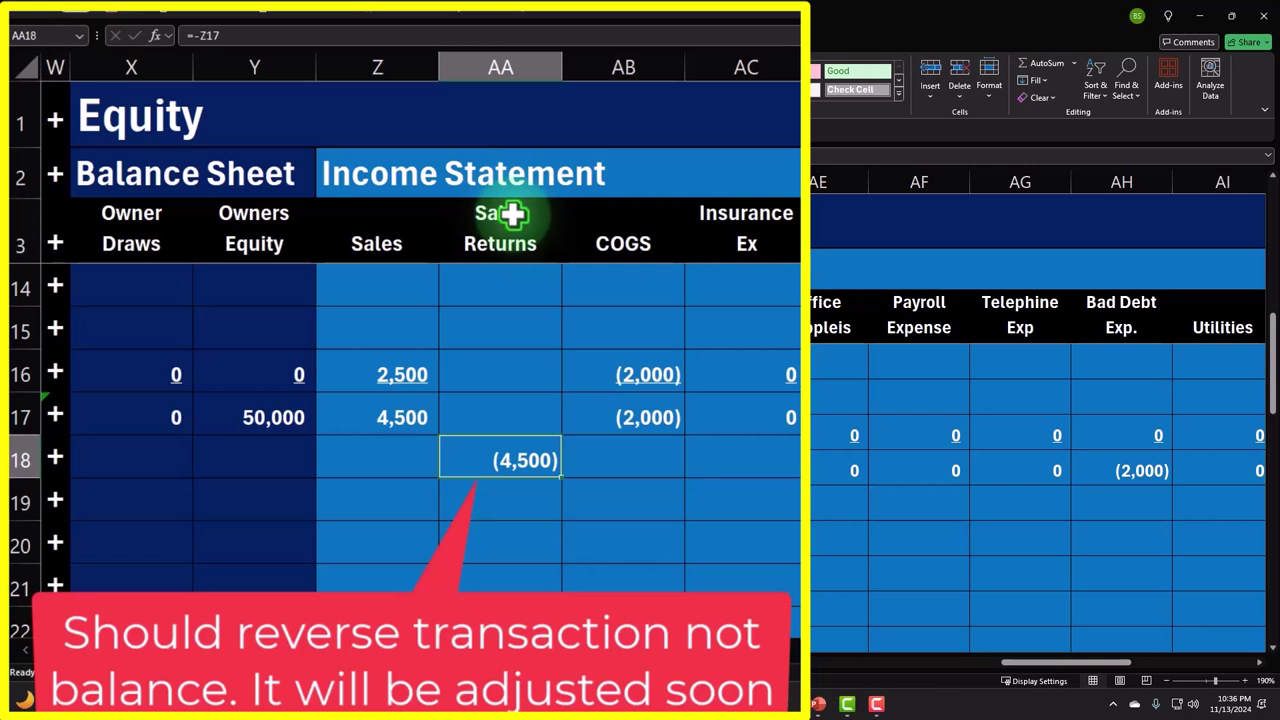
pyautogui.click(394, 417)
pyautogui.click(495, 457)
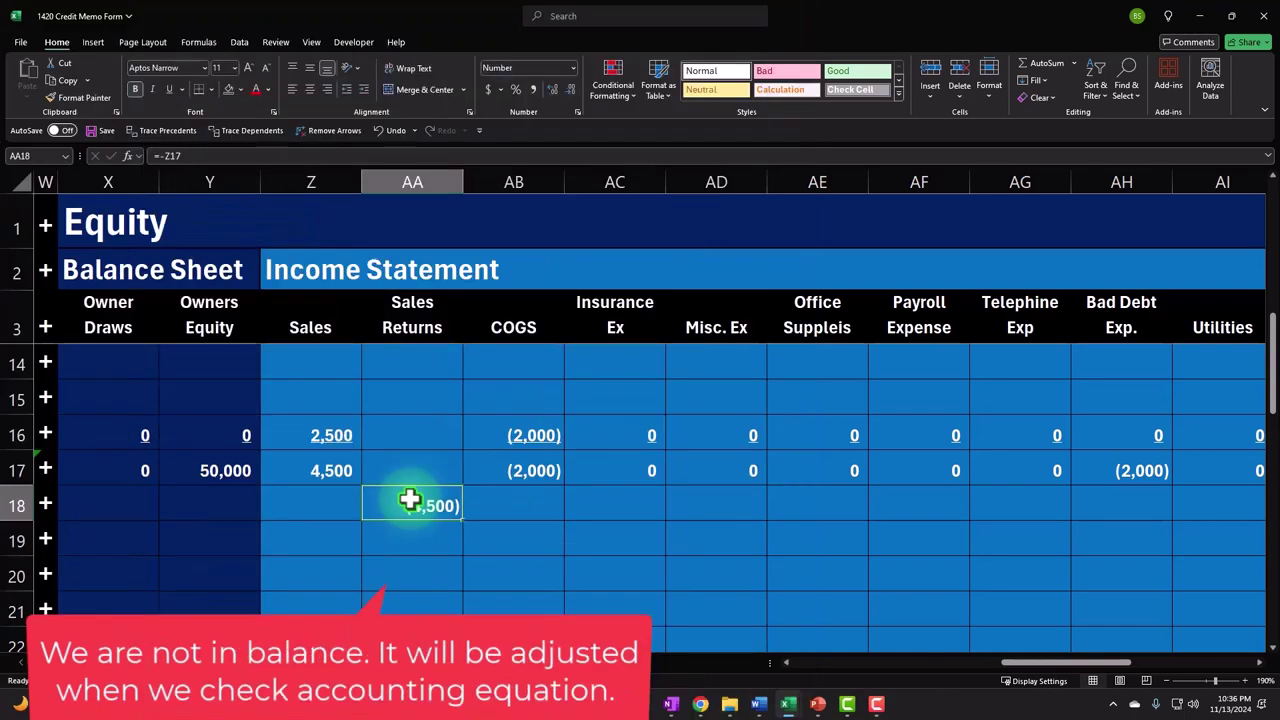
pyautogui.press('Left')
pyautogui.press('Left')
pyautogui.press('Left')
pyautogui.press('Left')
pyautogui.press('Left')
pyautogui.press('Left')
pyautogui.press('Left')
pyautogui.press('Left')
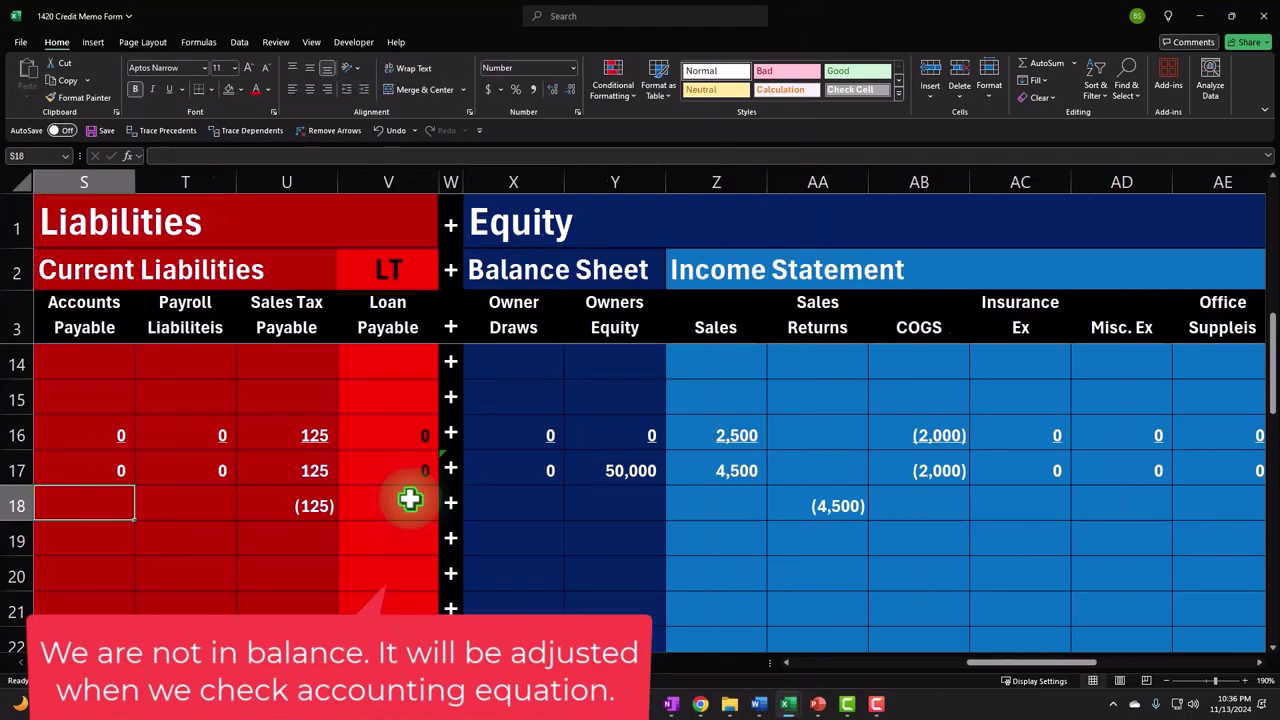
# Enter 0 for Cash, Undeposited Funds, Accounts Payable and Payroll Liabilities, and -125 for Sales Tax Payable on row 18
pyautogui.press('Left')
pyautogui.press('Left')
pyautogui.press('Left')
pyautogui.press('Left')
pyautogui.press('Left')
pyautogui.press('Left')
pyautogui.press('Left')
pyautogui.press('Left')
pyautogui.press('Left')
pyautogui.press('Left')
pyautogui.press('Left')
pyautogui.press('Left')
pyautogui.press('Left')
pyautogui.press('Left')
pyautogui.press('Left')
pyautogui.press('Left')
pyautogui.press('Right')
pyautogui.press('Right')
pyautogui.press('Right')
pyautogui.press('Right')
pyautogui.press('Right')
pyautogui.press('Right')
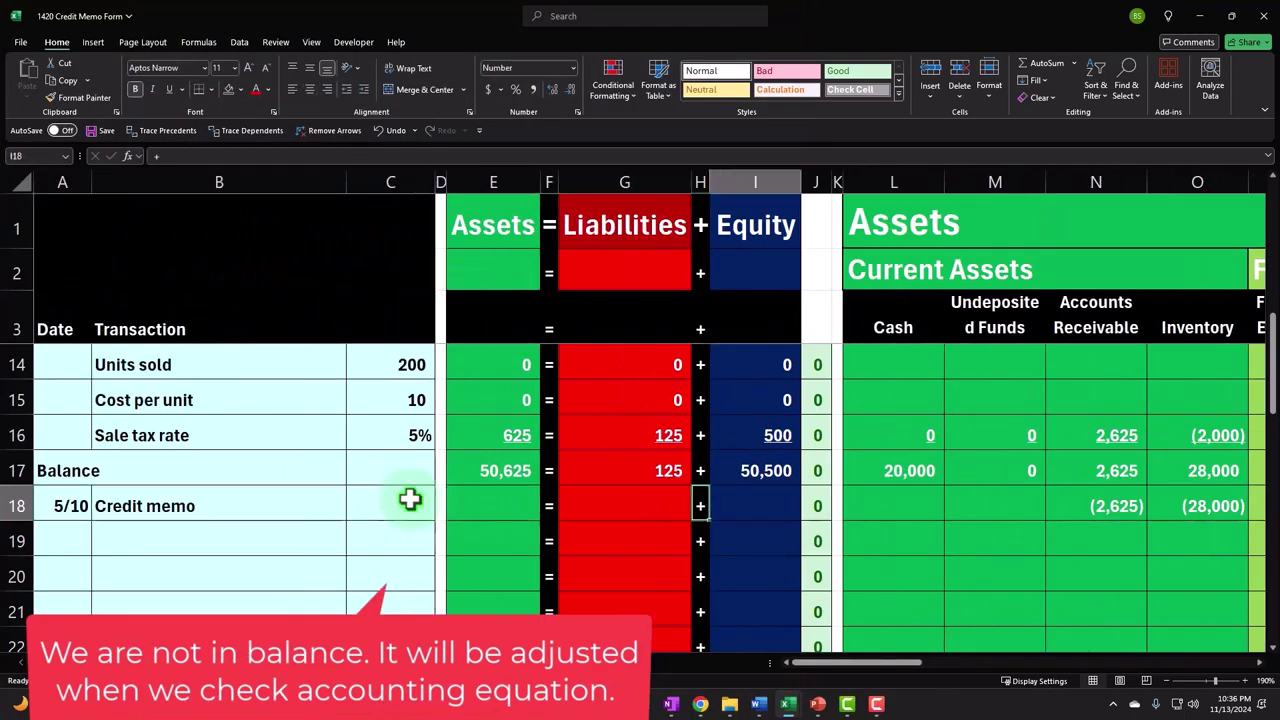
pyautogui.write('0')
pyautogui.press('Right')
pyautogui.write('0')
pyautogui.press('Right')
pyautogui.press('Right')
pyautogui.press('Right')
pyautogui.press('Right')
pyautogui.press('Right')
pyautogui.press('Right')
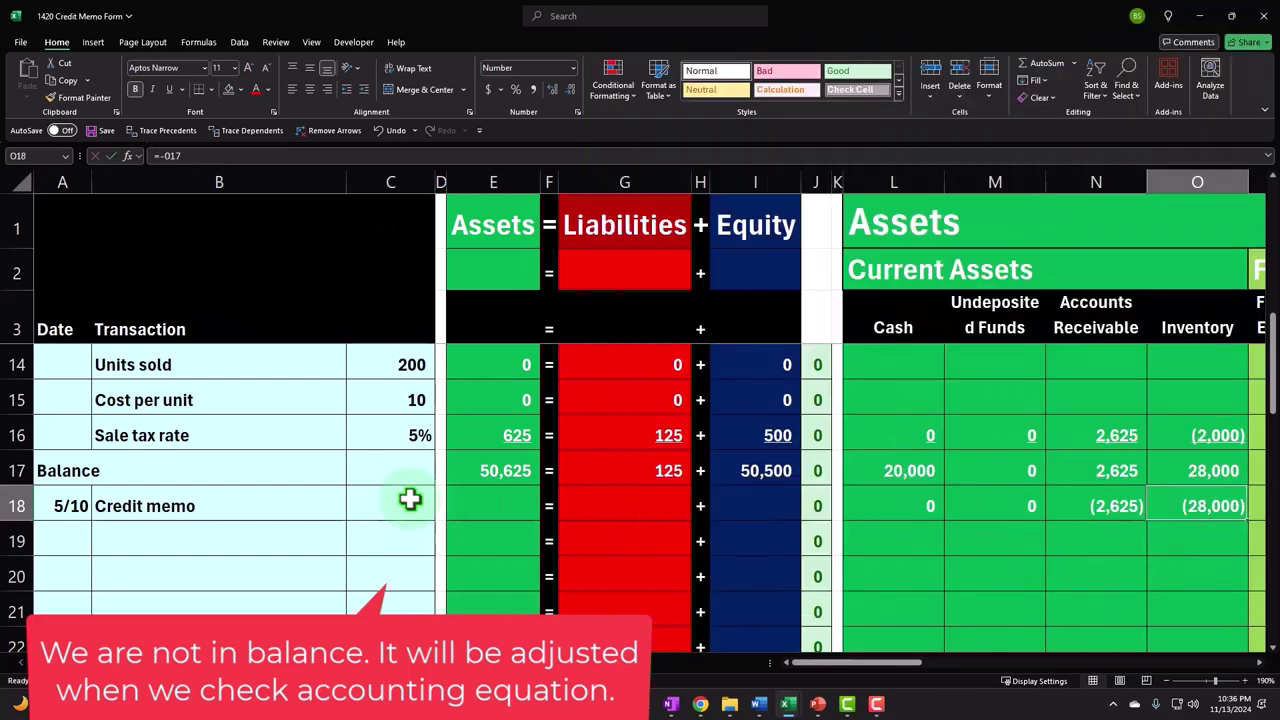
pyautogui.write('0')
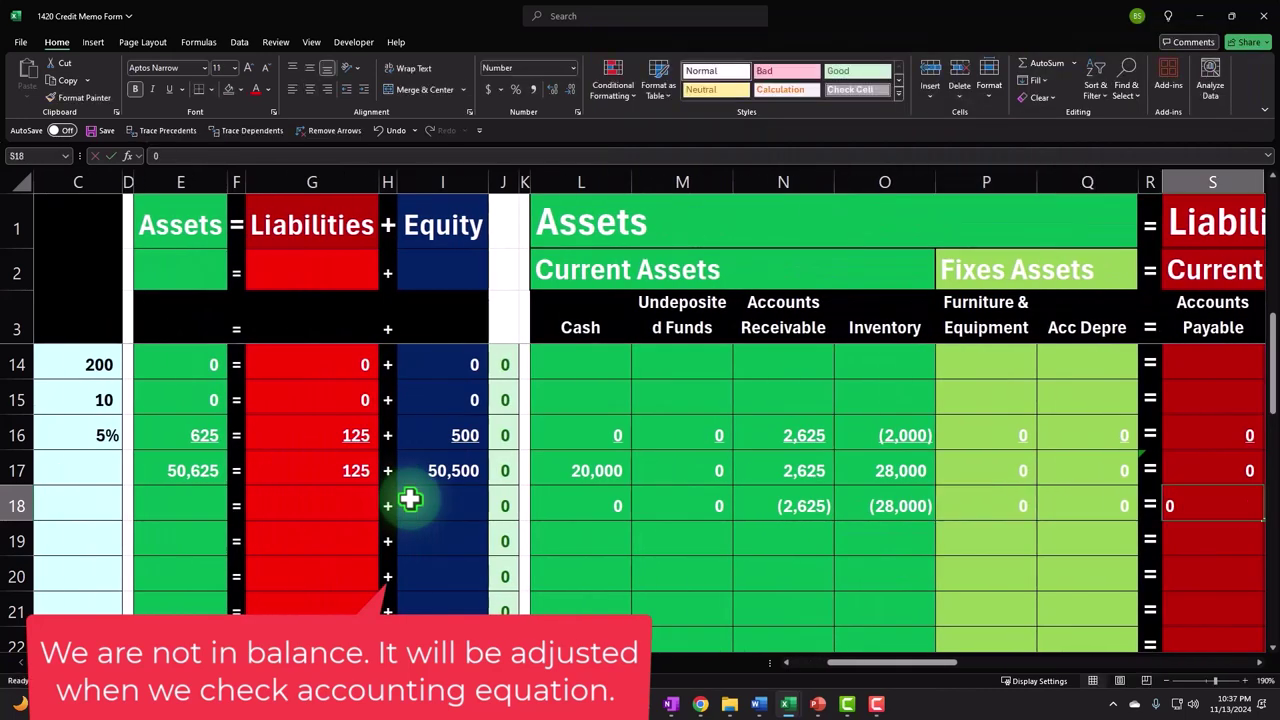
pyautogui.press('Right')
pyautogui.write('0')
pyautogui.press('Right')
pyautogui.write('-125')
pyautogui.press('Right')
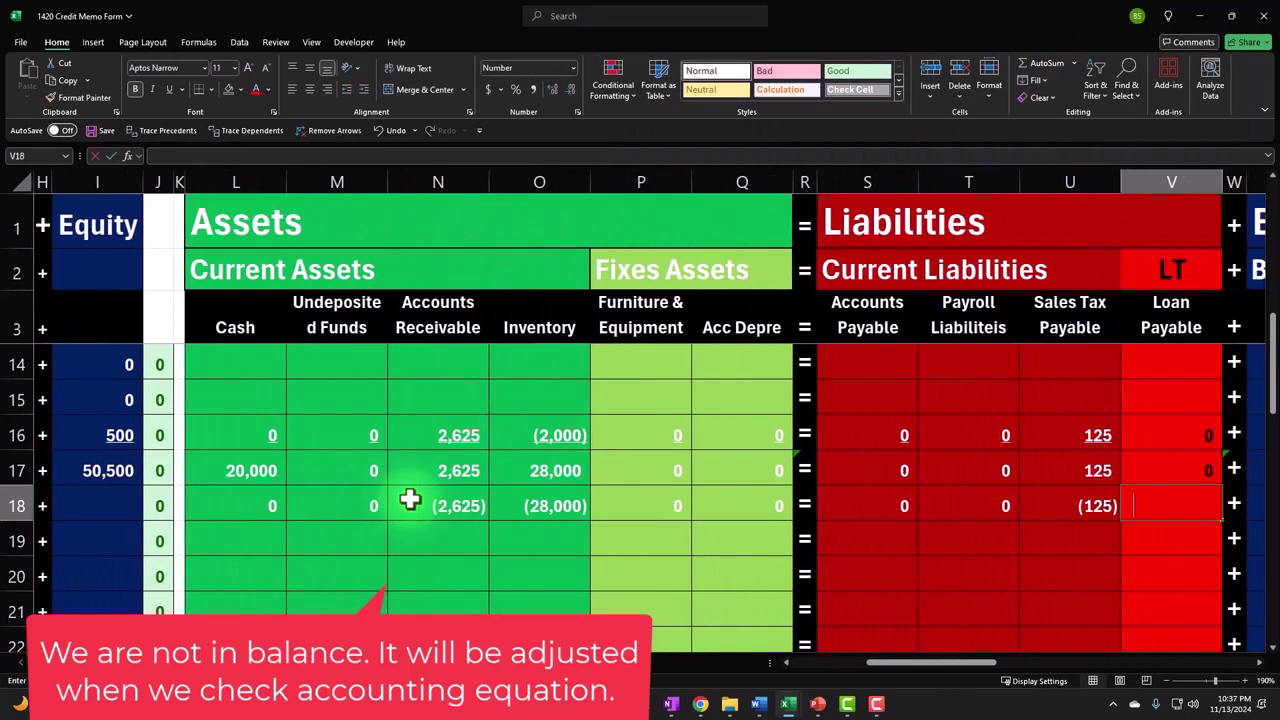
# Fill zeros across row 18 from Loan Payable through the expense columns to Utilities
pyautogui.write('0')
pyautogui.press('Right')
pyautogui.press('Right')
pyautogui.write('0')
pyautogui.press('Right')
pyautogui.write('0')
pyautogui.press('Right')
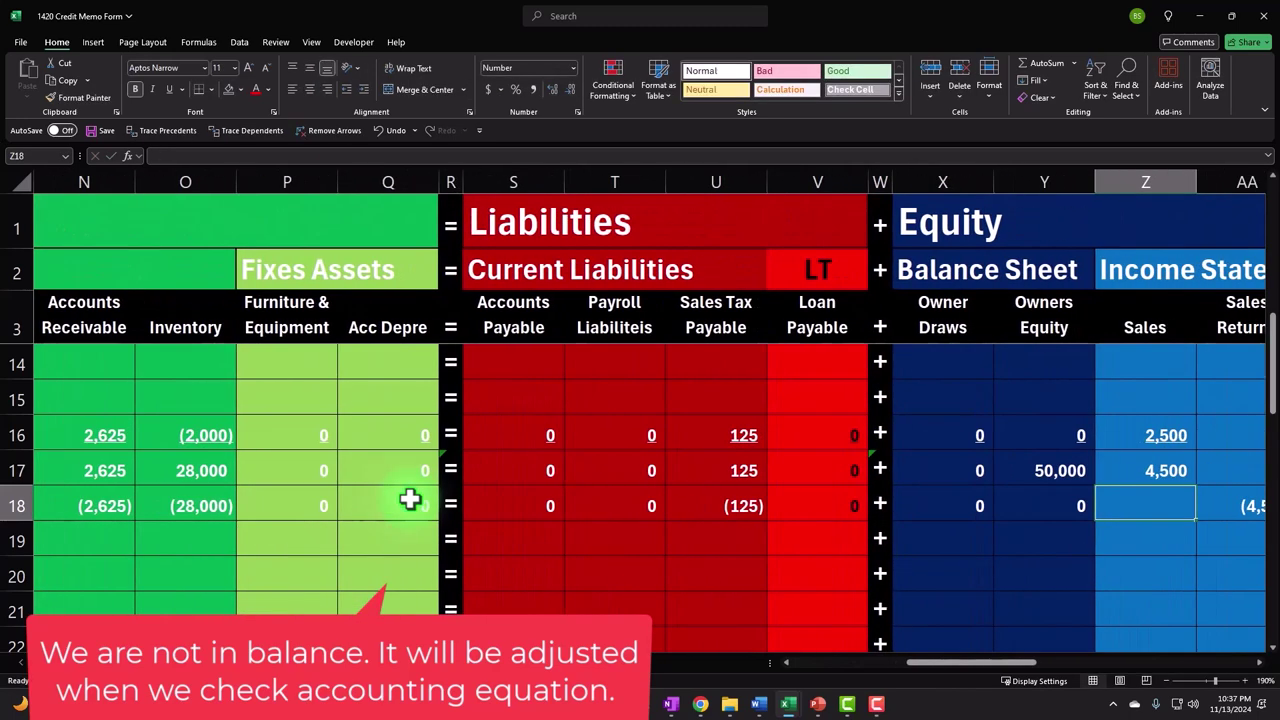
pyautogui.write('0')
pyautogui.press('Right')
pyautogui.press('Right')
pyautogui.write('0')
pyautogui.press('Right')
pyautogui.write('0')
pyautogui.press('Right')
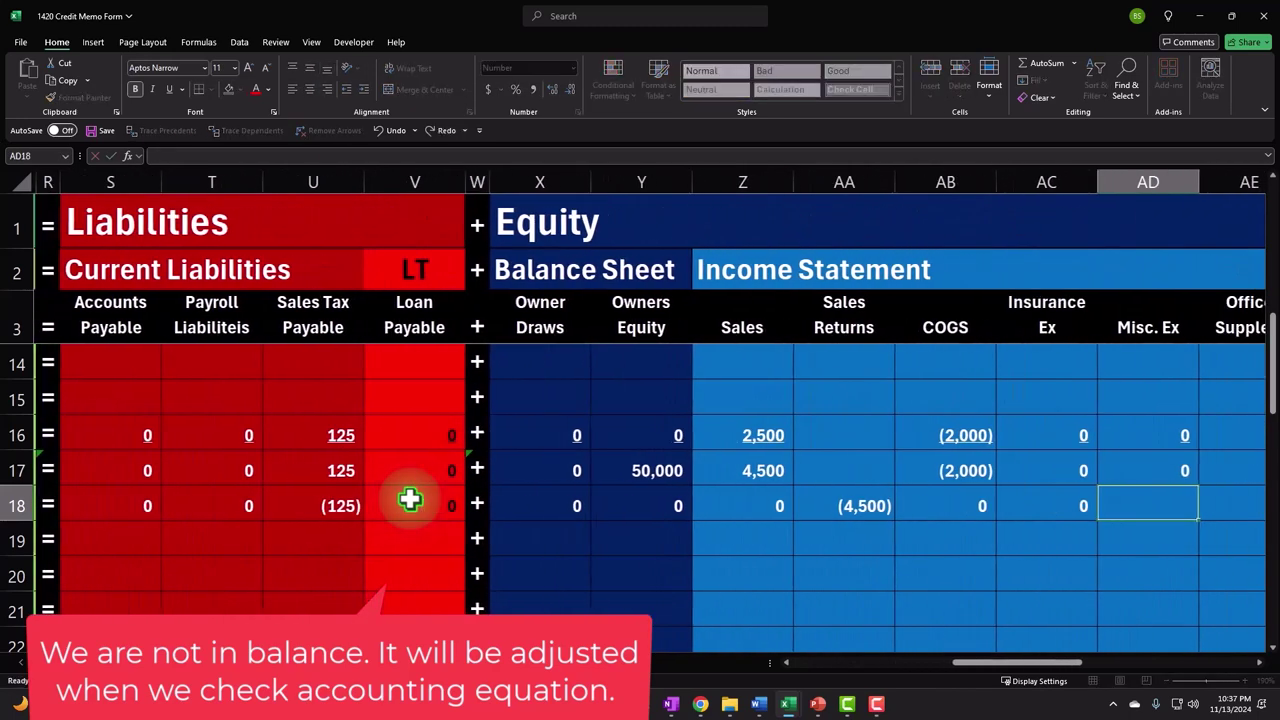
pyautogui.write('0')
pyautogui.press('Right')
pyautogui.write('0')
pyautogui.press('Right')
pyautogui.write('0')
pyautogui.press('Right')
pyautogui.write('0')
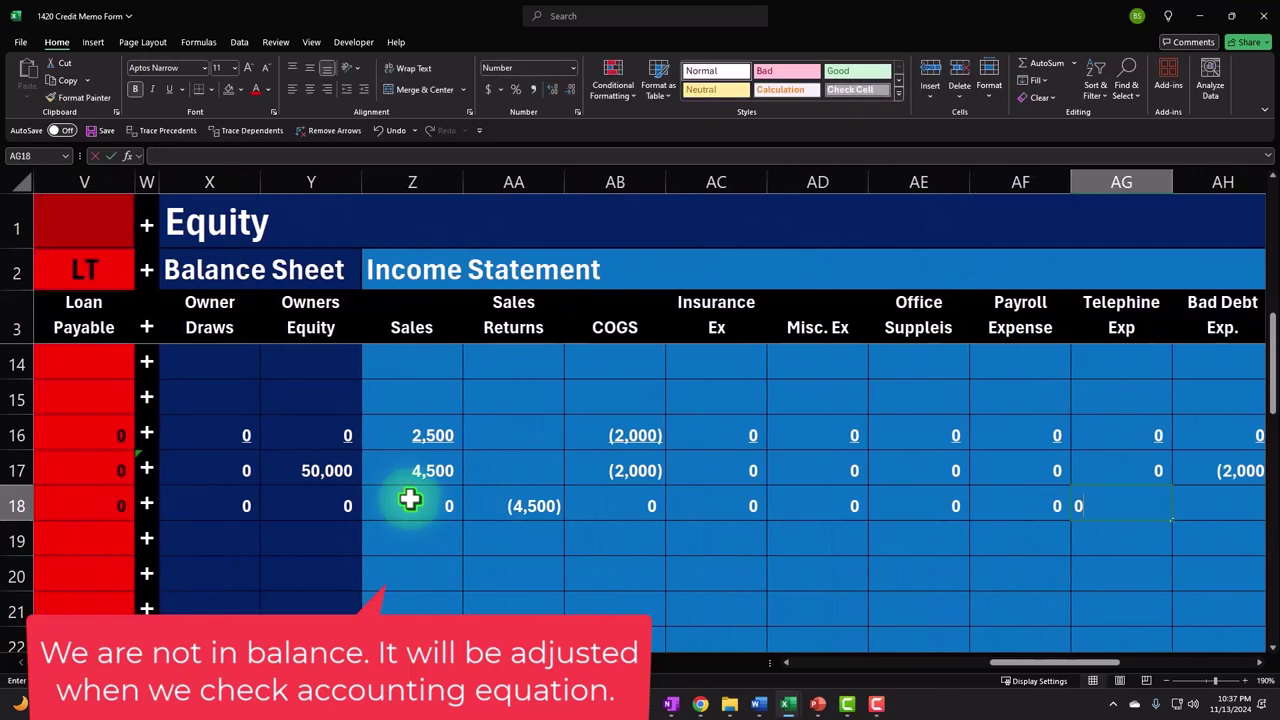
pyautogui.press('Right')
pyautogui.write('0')
pyautogui.press('Right')
pyautogui.write('0')
pyautogui.press('Right')
pyautogui.press('Right')
pyautogui.press('Right')
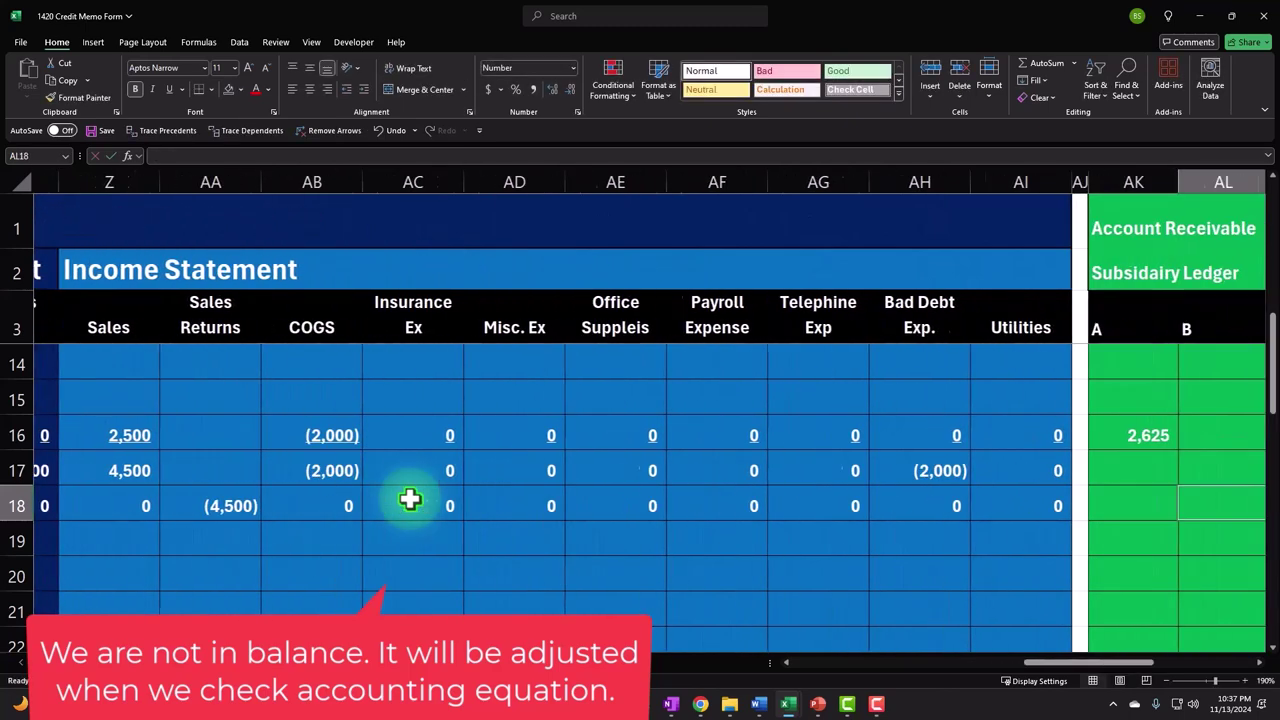
pyautogui.hscroll(4, 410, 500)
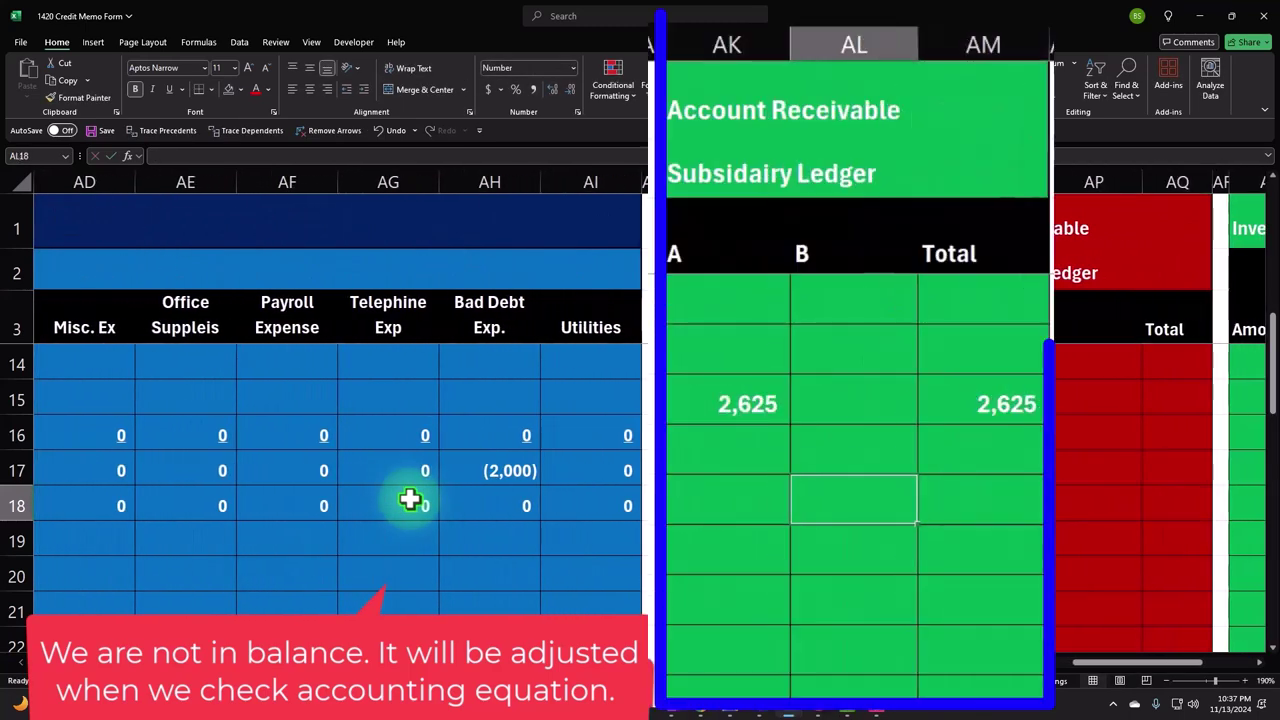
# Enter =-N18 in AK18 so customer A shows (2,625)
pyautogui.press('Left')
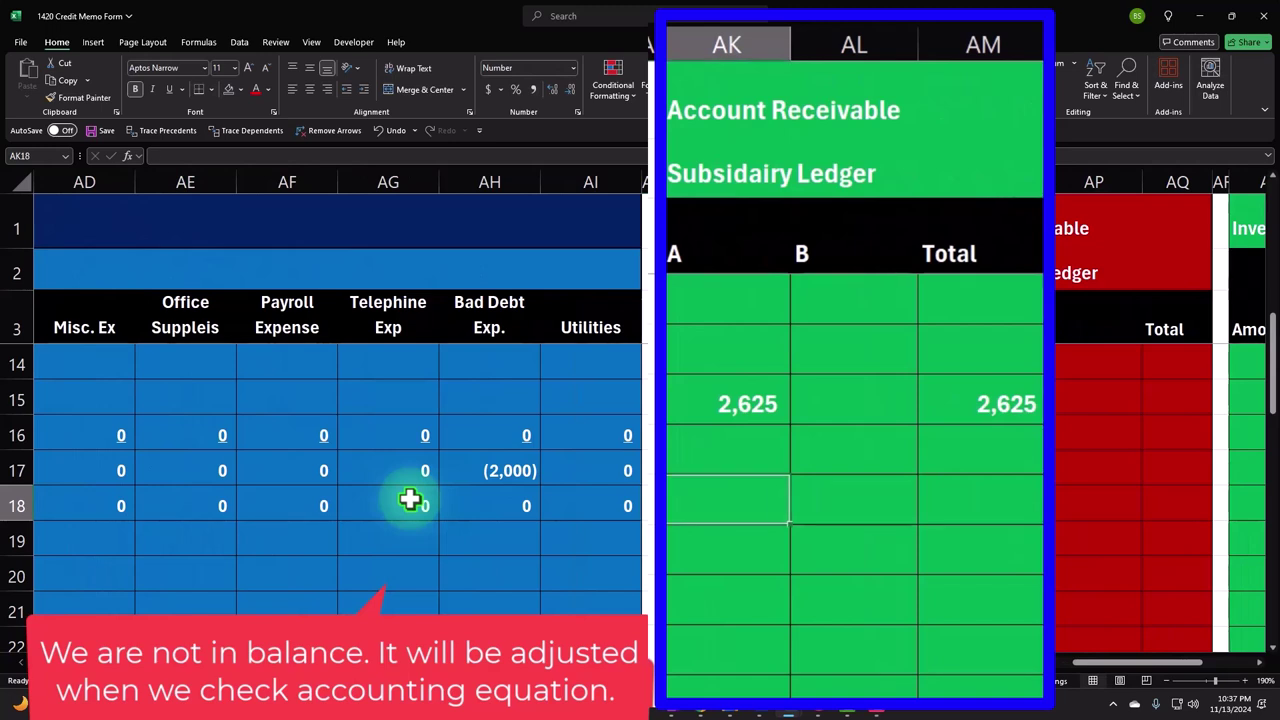
pyautogui.write('-')
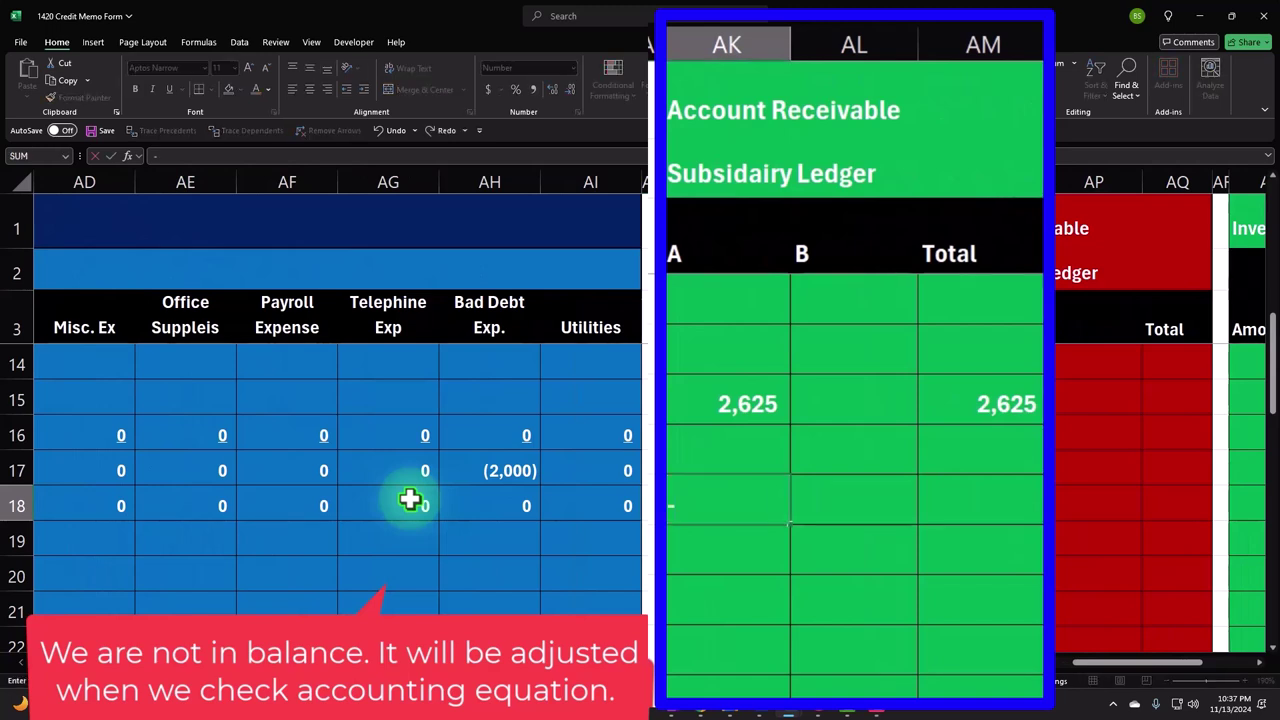
pyautogui.press('Left')
pyautogui.press('Left')
pyautogui.press('Left')
pyautogui.press('Left')
pyautogui.press('Left')
pyautogui.press('Left')
pyautogui.press('Left')
pyautogui.press('Left')
pyautogui.press('Left')
pyautogui.press('Left')
pyautogui.press('Left')
pyautogui.press('Left')
pyautogui.press('Left')
pyautogui.press('Left')
pyautogui.press('Left')
pyautogui.press('Left')
pyautogui.press('Left')
pyautogui.press('Left')
pyautogui.press('Left')
pyautogui.press('Left')
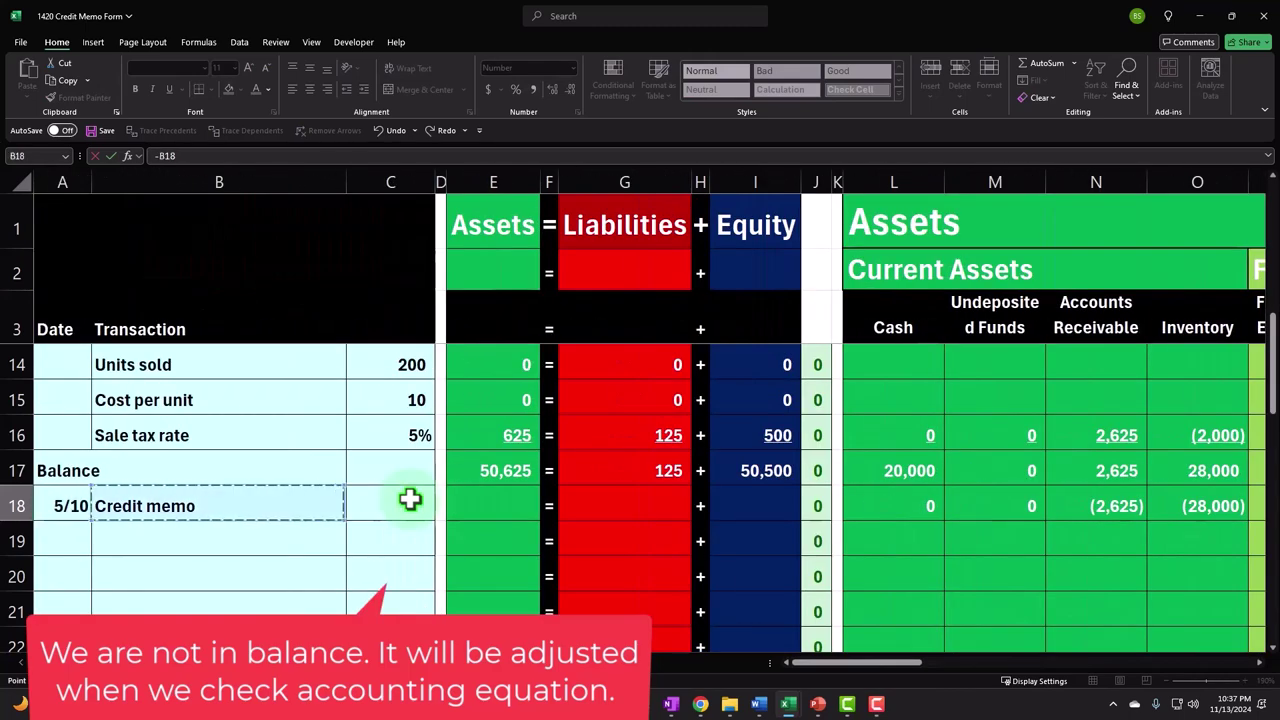
pyautogui.press('Right')
pyautogui.press('Right')
pyautogui.press('Right')
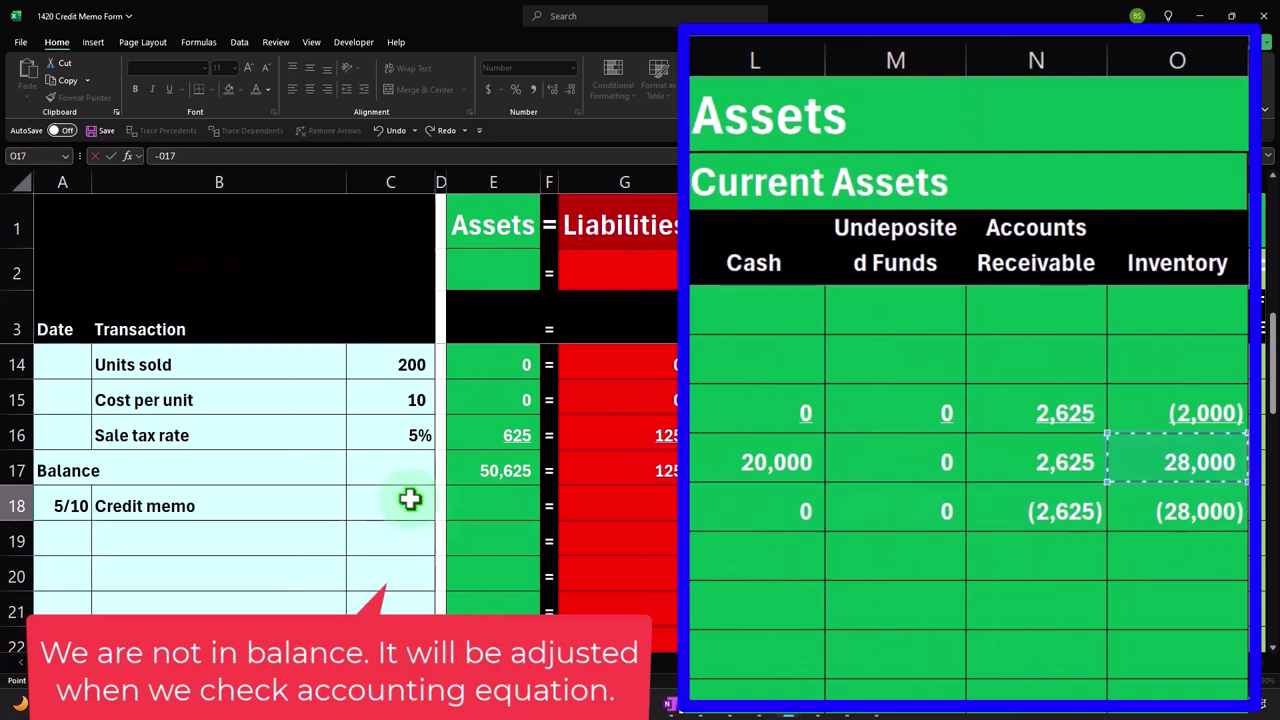
pyautogui.press('Return')
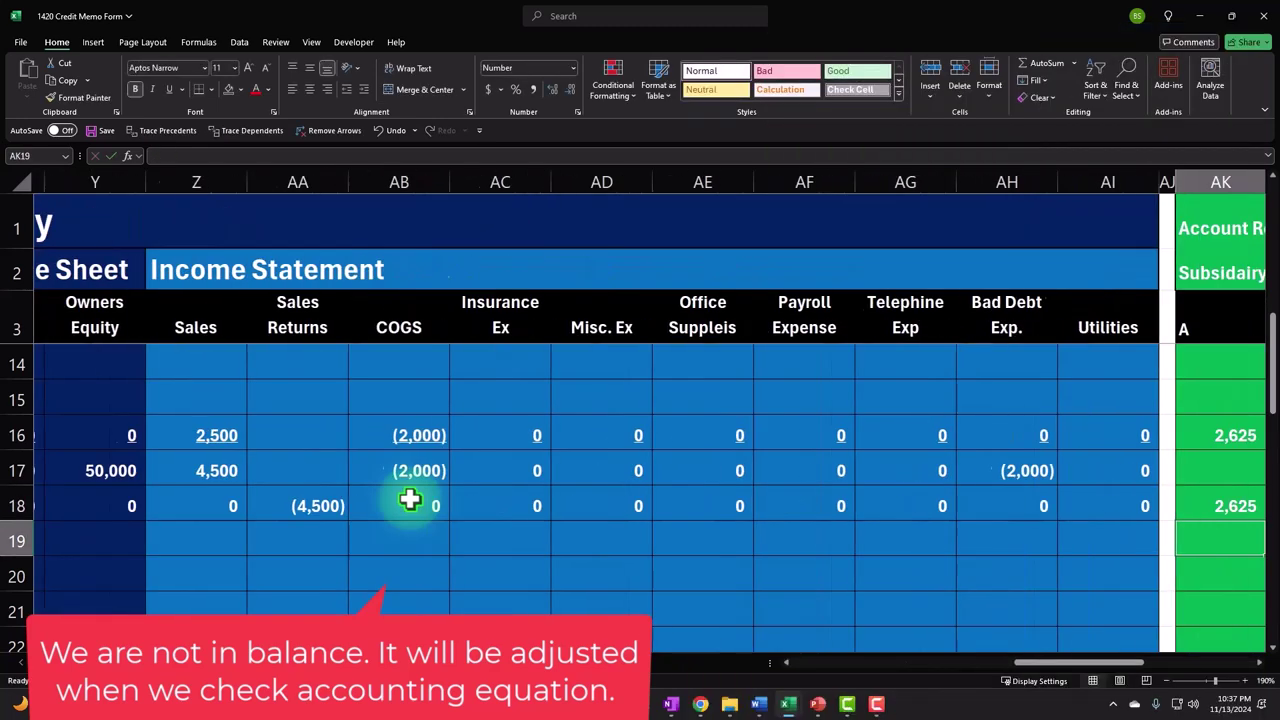
pyautogui.hscroll(4, 409, 497)
pyautogui.click(686, 502)
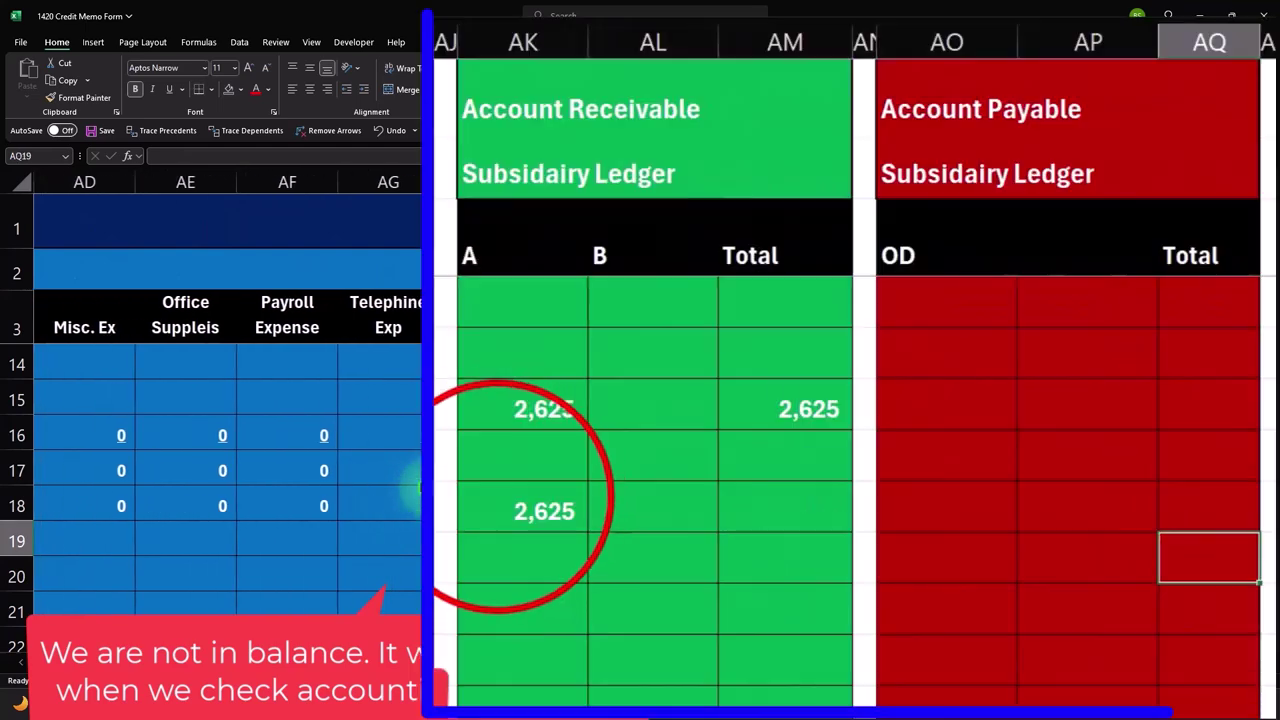
pyautogui.doubleClick(495, 500)
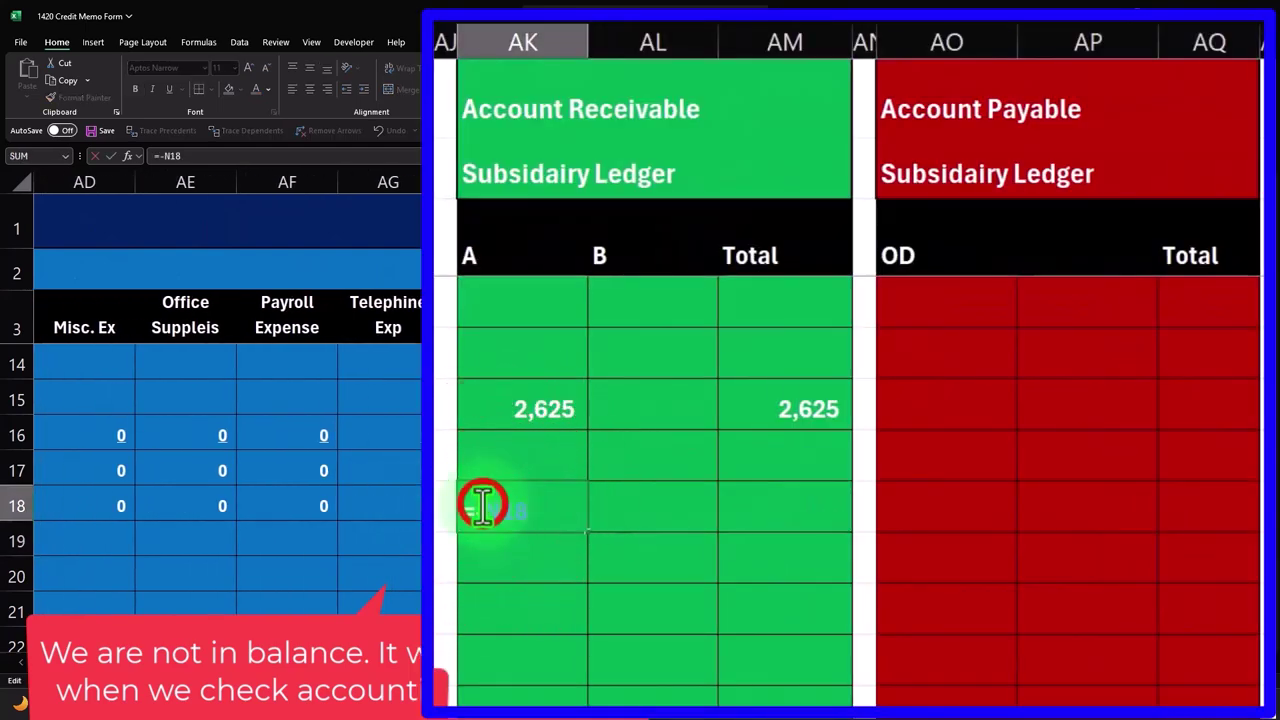
pyautogui.press('Return')
# Enter =AM16+SUM(AK18:AL18) in AM18 for a running receivable total of 0
pyautogui.press('Right')
pyautogui.press('Right')
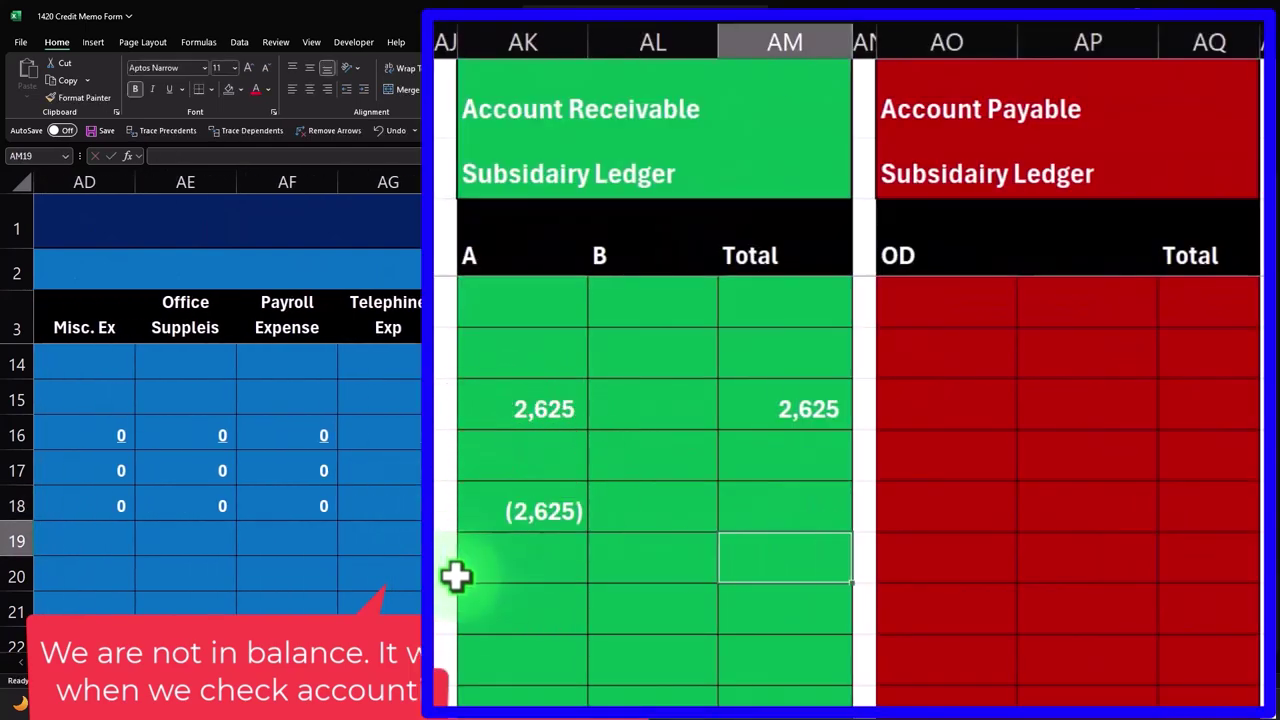
pyautogui.press('Up')
pyautogui.write('=AM16')
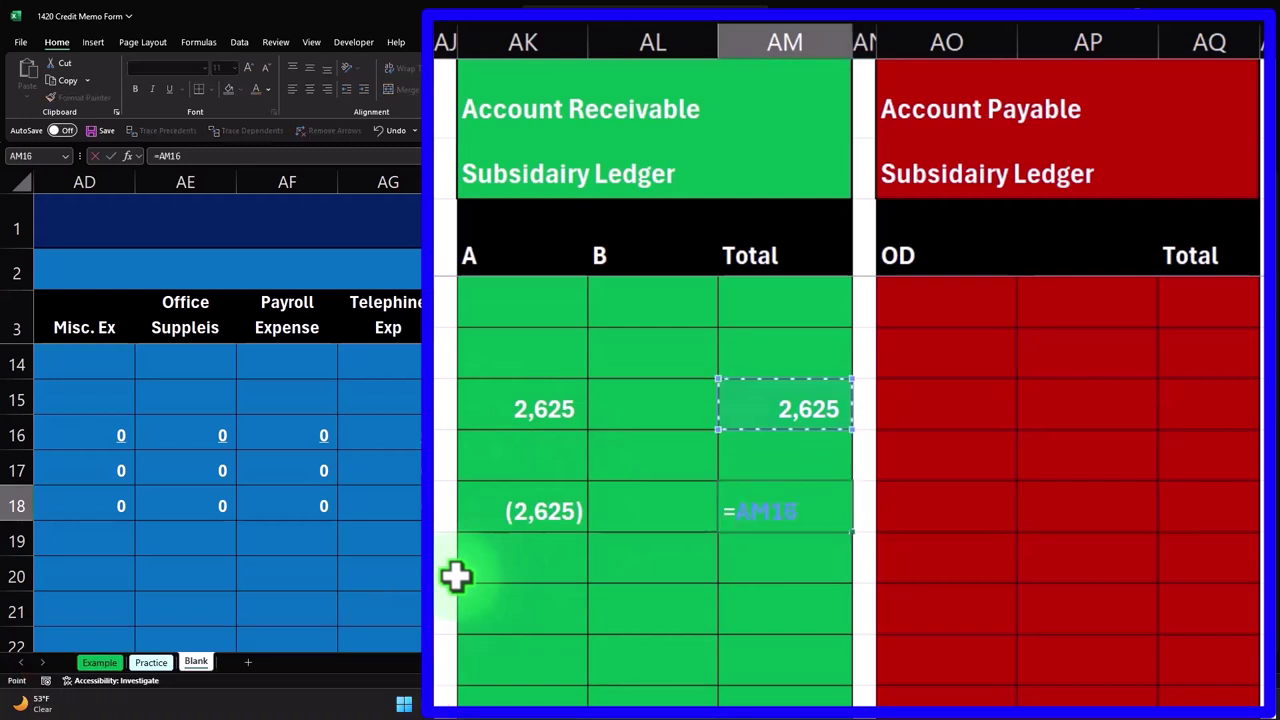
pyautogui.write('+sum(')
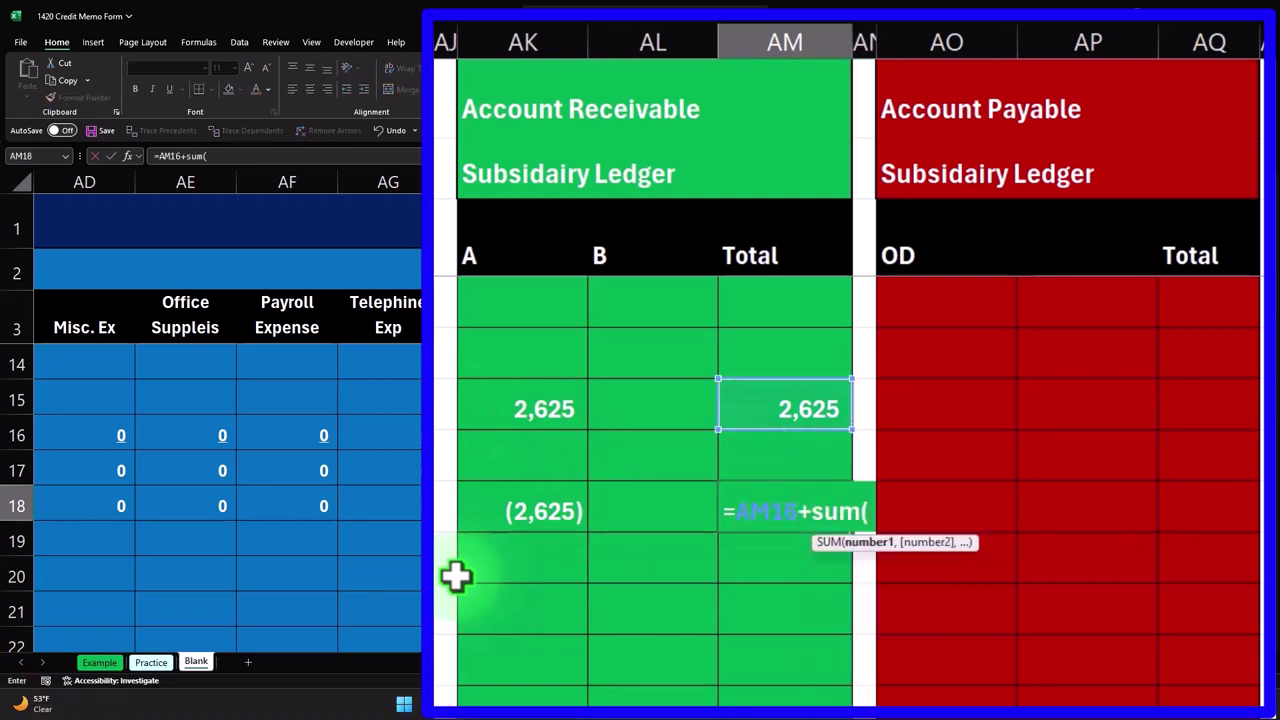
pyautogui.press('Left')
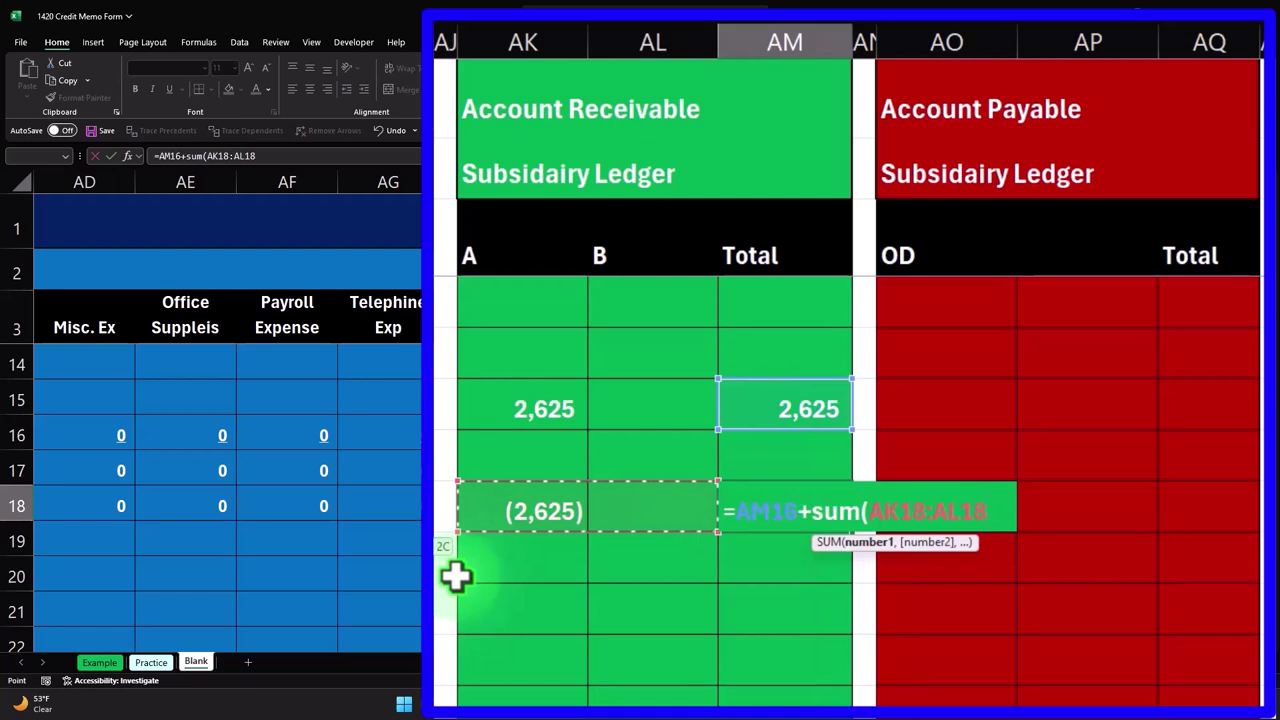
pyautogui.press('Return')
pyautogui.press('Up')
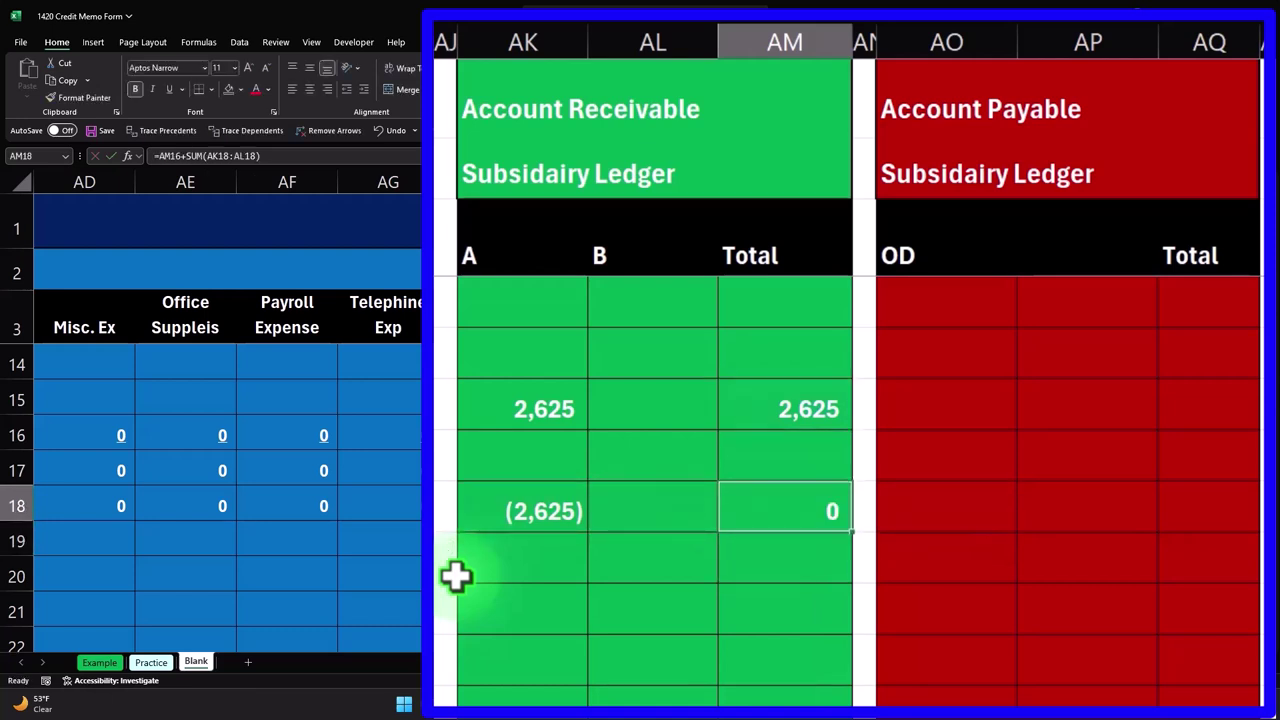
pyautogui.press('Right')
pyautogui.press('Right')
pyautogui.press('Right')
pyautogui.press('Right')
pyautogui.press('Right')
pyautogui.press('Right')
pyautogui.press('Right')
pyautogui.press('Right')
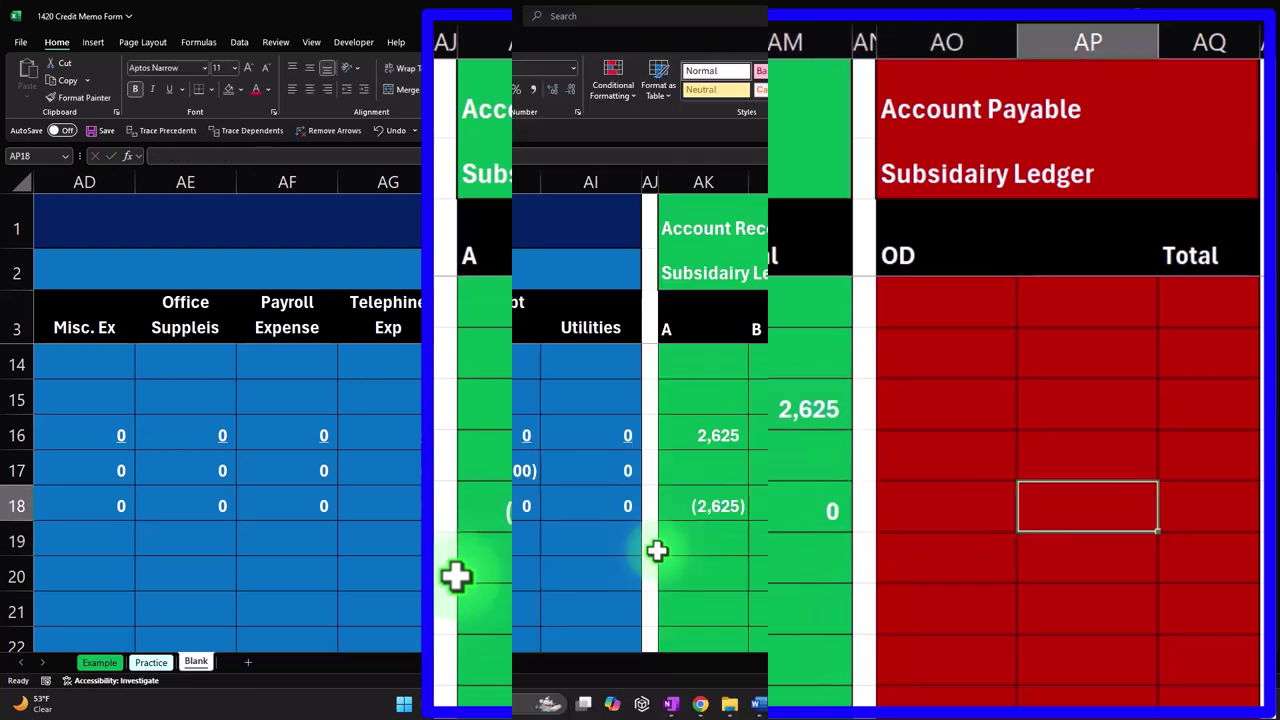
pyautogui.press('Right')
pyautogui.press('Right')
pyautogui.press('Right')
pyautogui.press('Right')
pyautogui.press('Right')
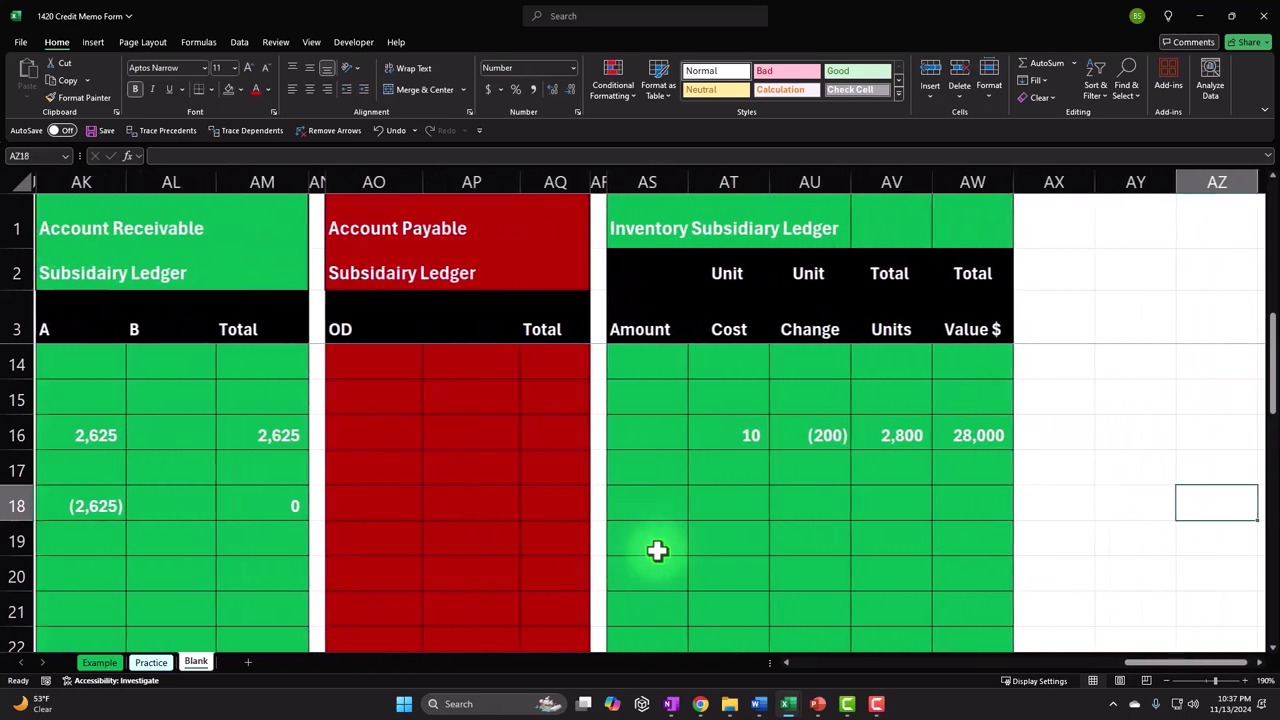
# Enter =AT16 for unit cost 10 and =-AU16 for a unit change of 200 in row 18
pyautogui.press('Left')
pyautogui.press('Left')
pyautogui.press('Left')
pyautogui.press('Left')
pyautogui.press('Left')
pyautogui.press('Left')
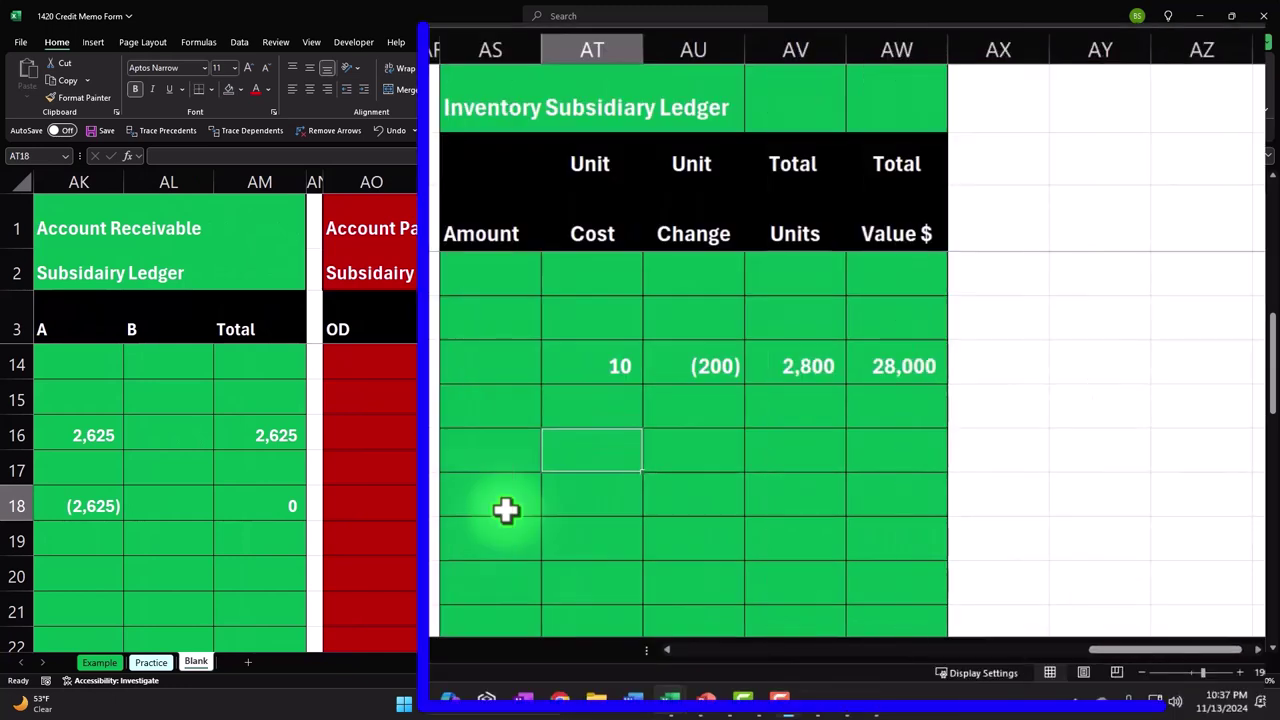
pyautogui.write('=')
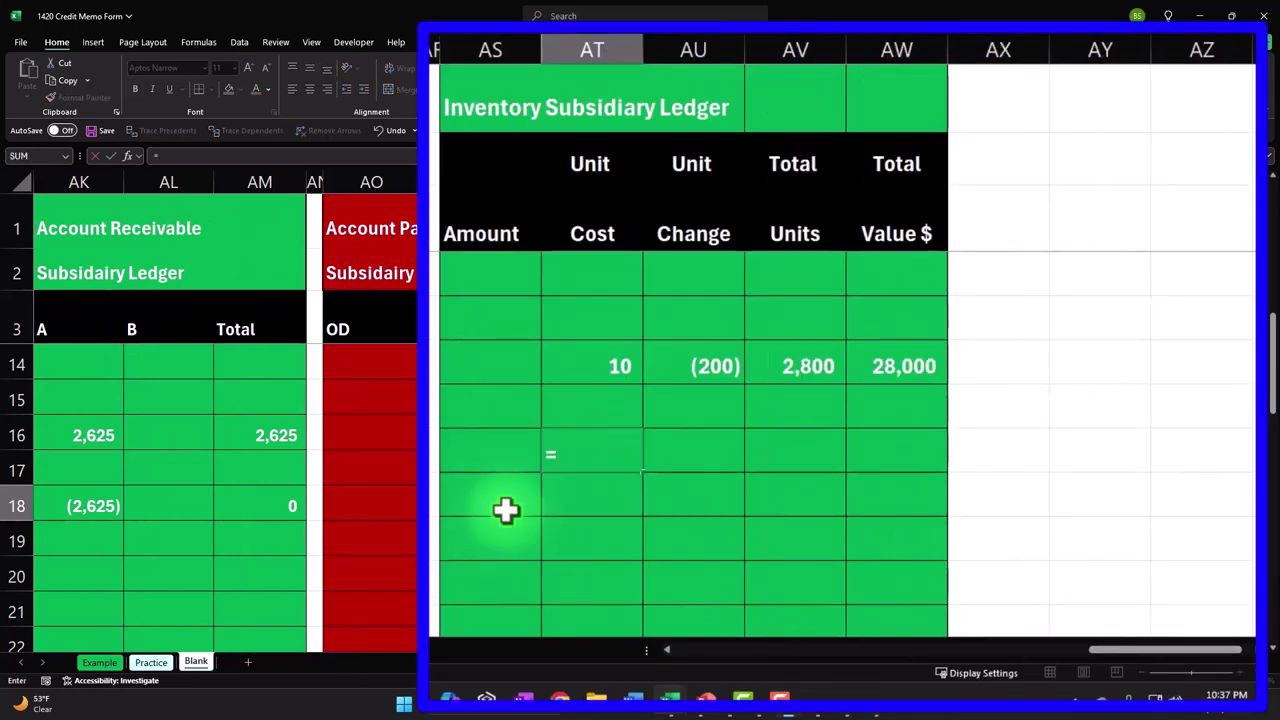
pyautogui.press('Down')
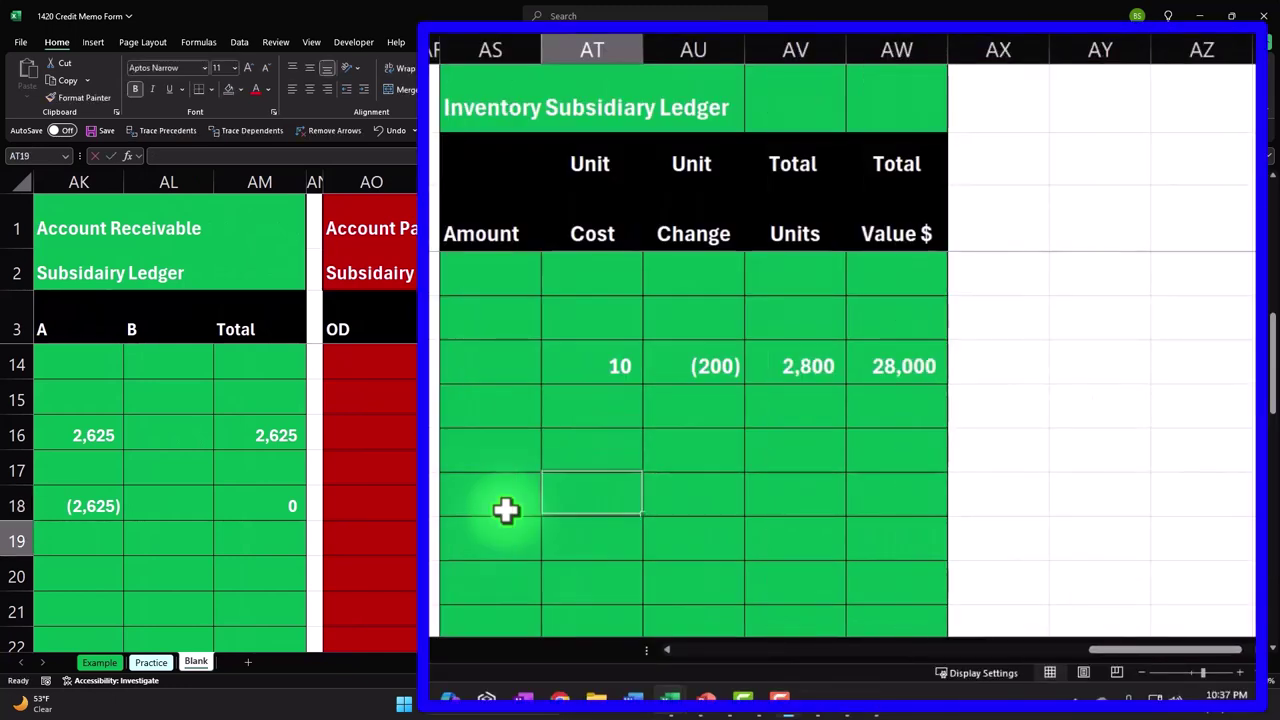
pyautogui.press('Up')
pyautogui.press('Up')
pyautogui.press('Up')
pyautogui.press('Return')
pyautogui.press('Right')
pyautogui.press('Up')
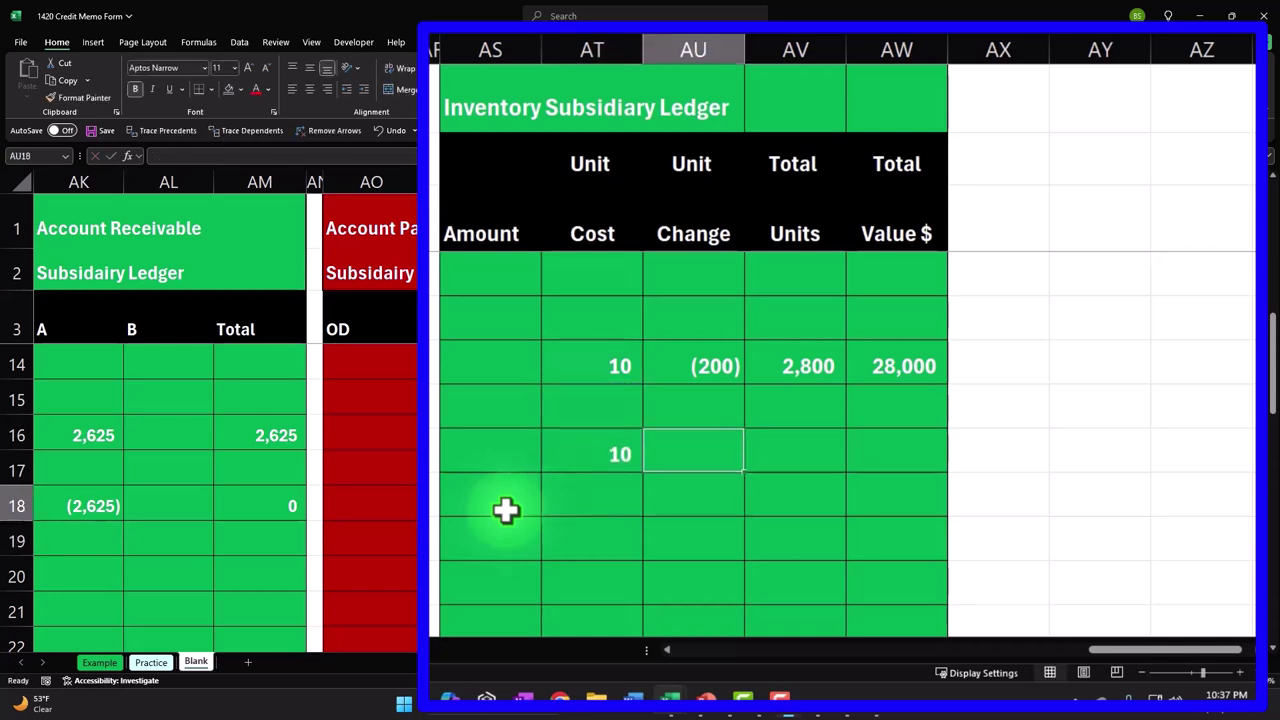
pyautogui.write('-')
pyautogui.press('Up')
pyautogui.press('Up')
pyautogui.press('Return')
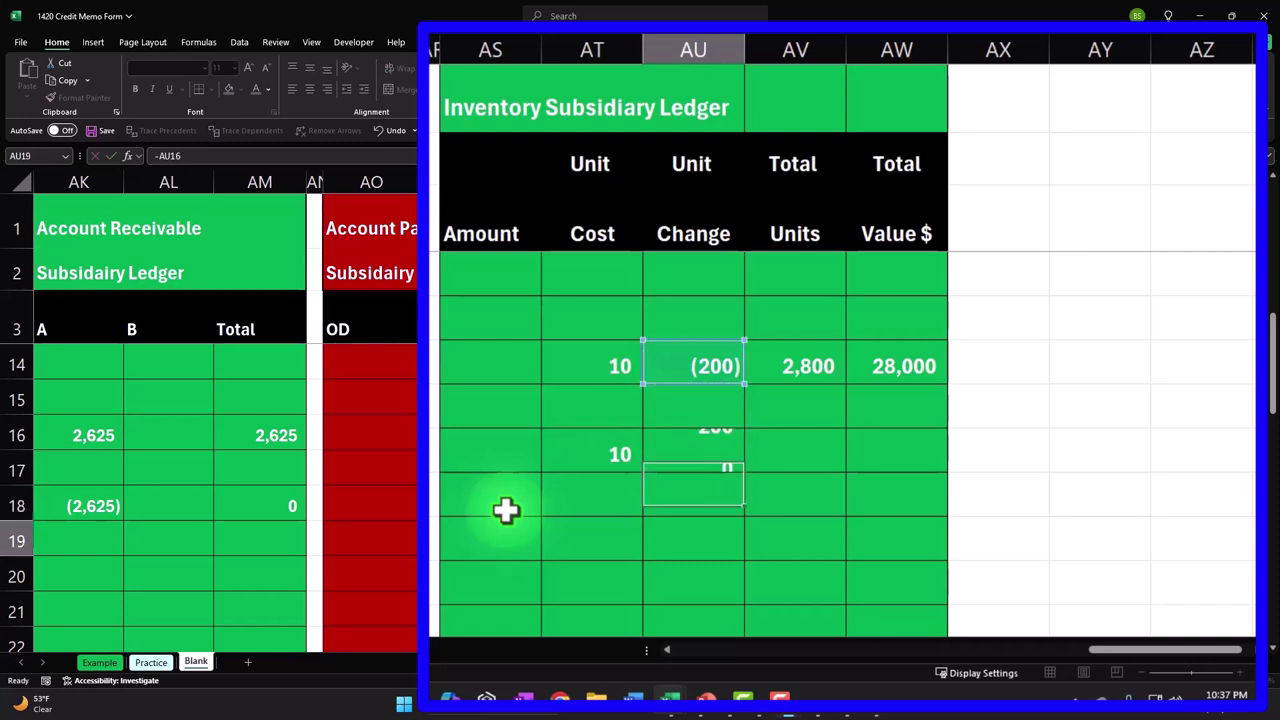
pyautogui.press('Right')
pyautogui.press('Up')
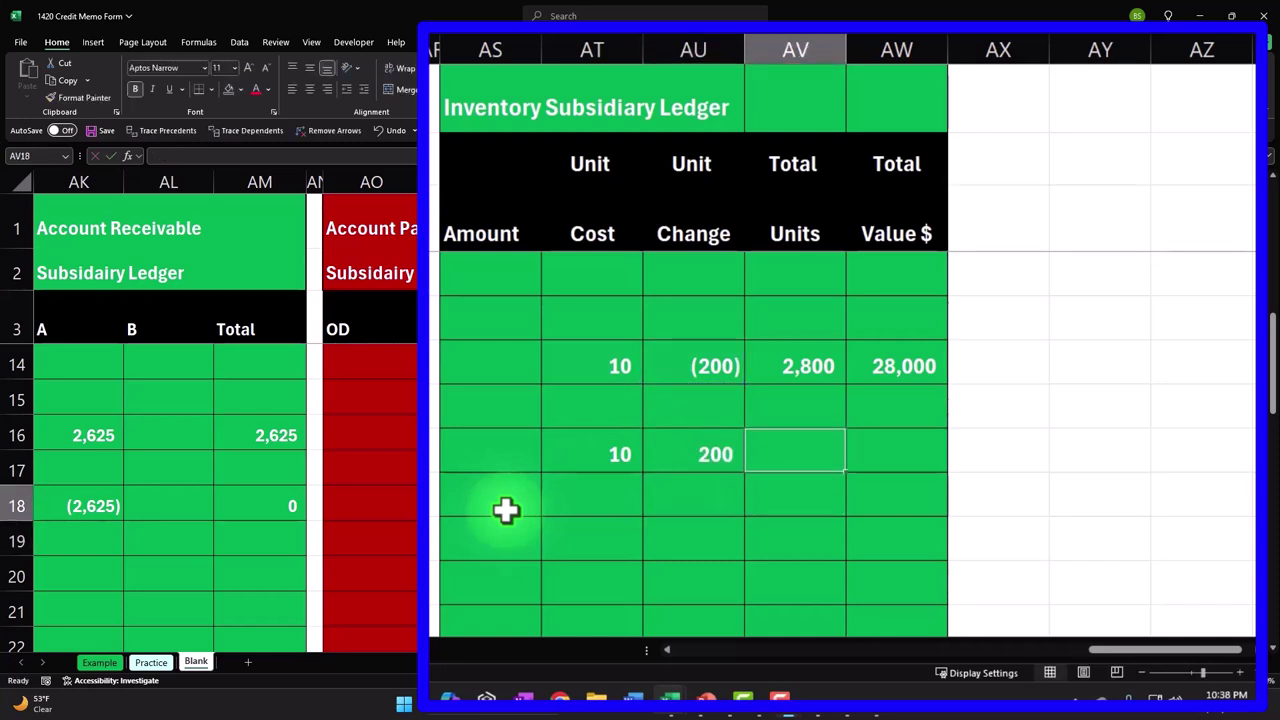
# Enter =AV16+AU18 for total units 3,000 and =+AV18*AT18 for total value 30,000
pyautogui.write('=')
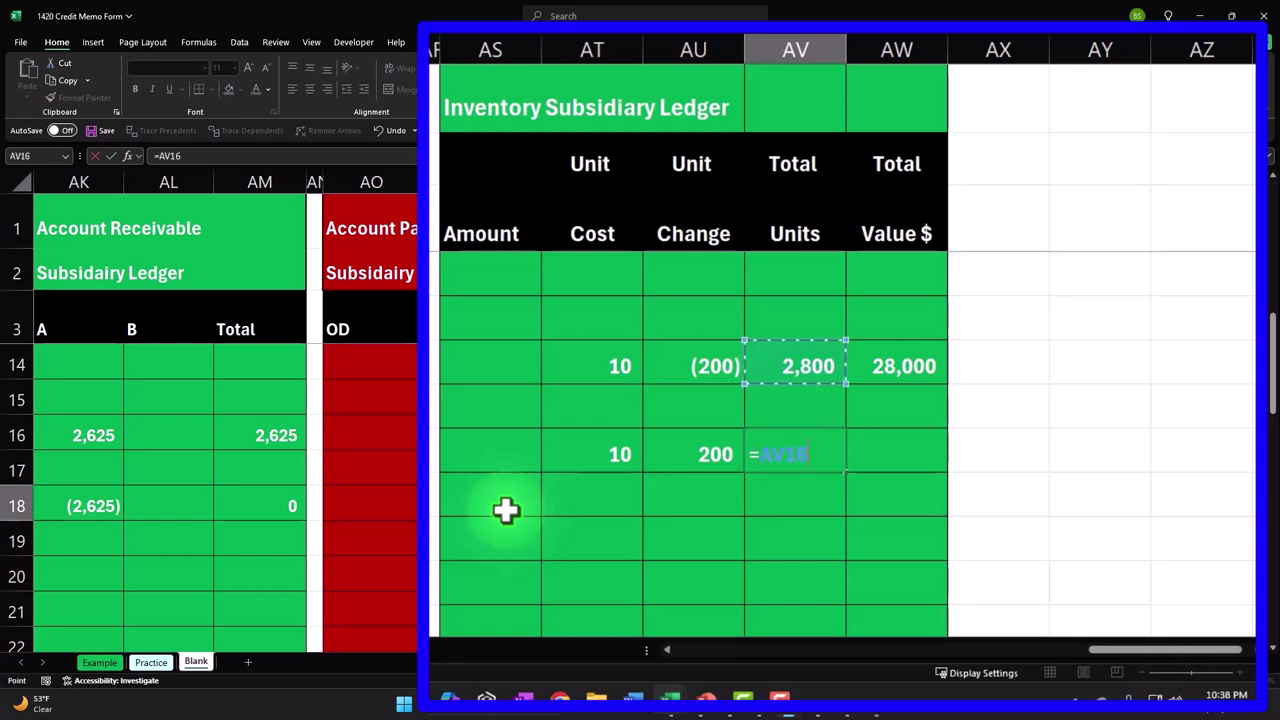
pyautogui.press('Left')
pyautogui.press('Return')
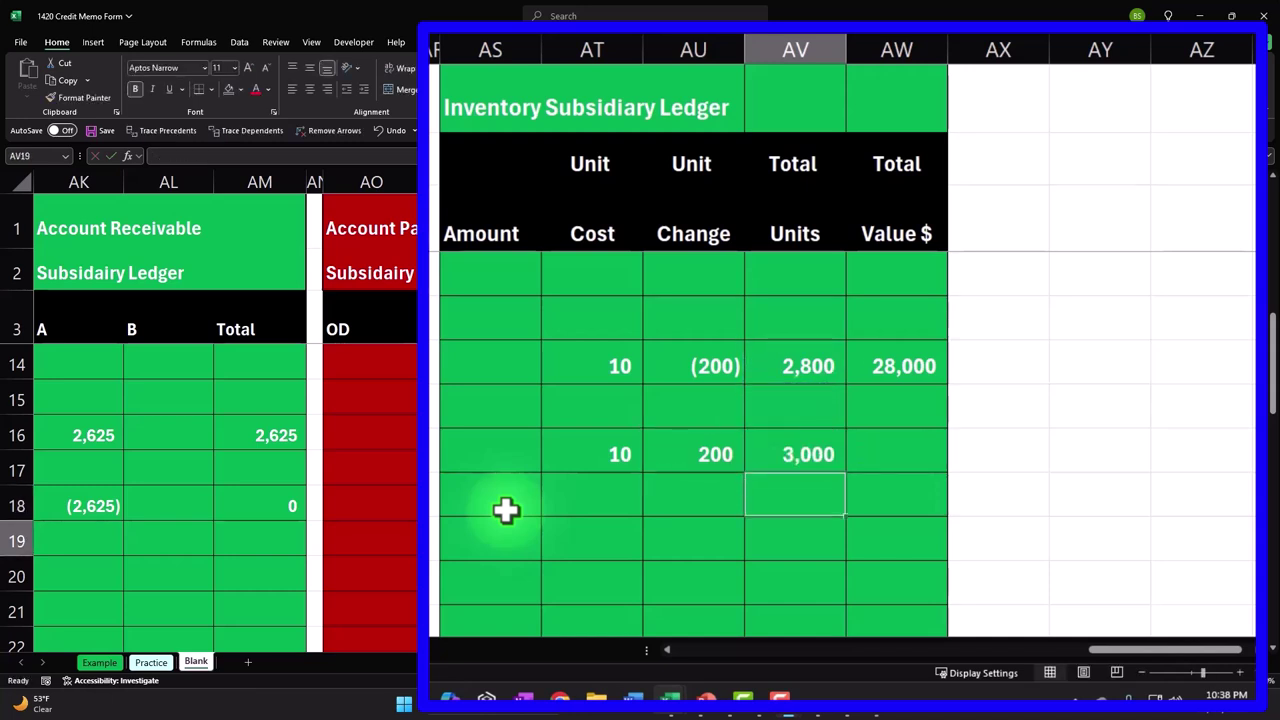
pyautogui.press('Up')
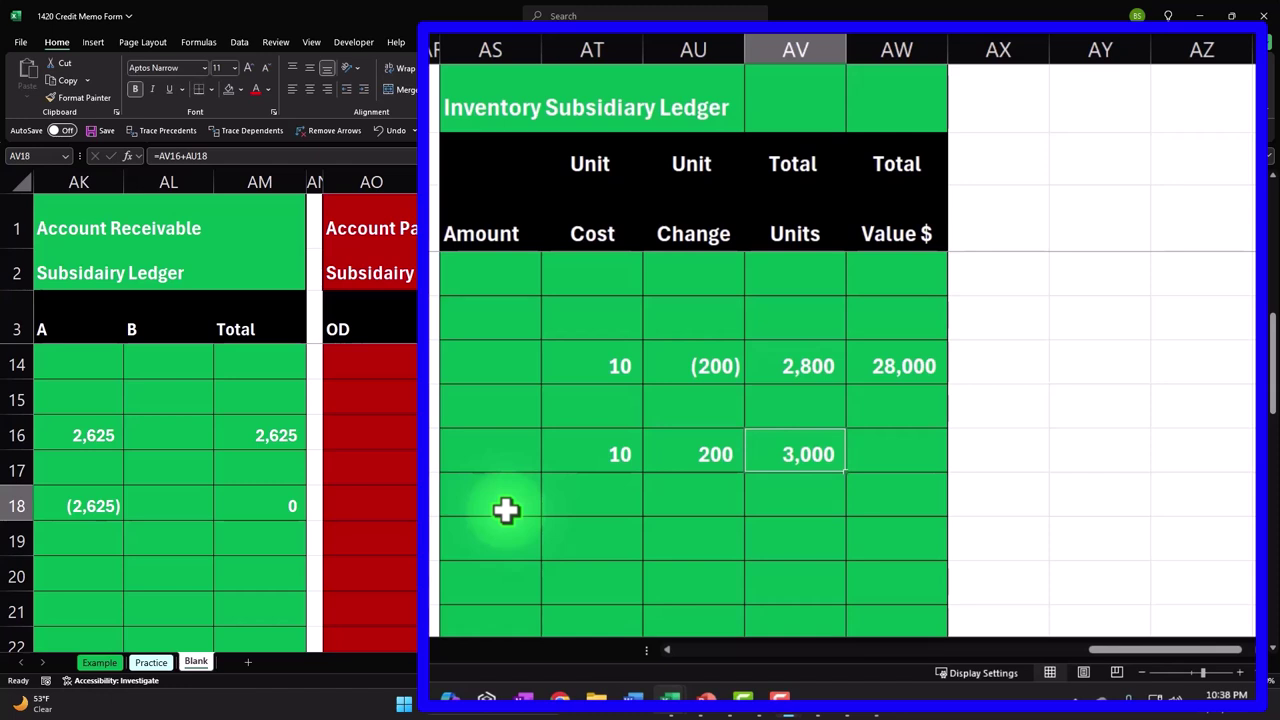
pyautogui.press('Right')
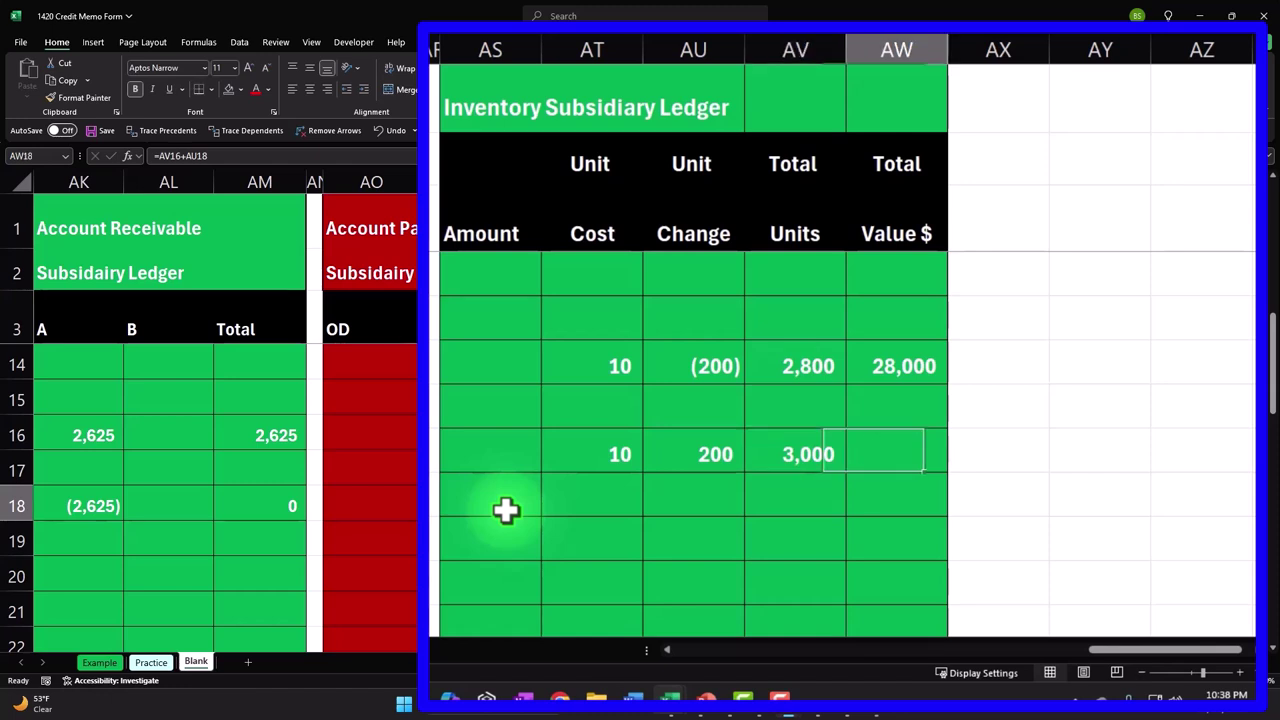
pyautogui.write('=')
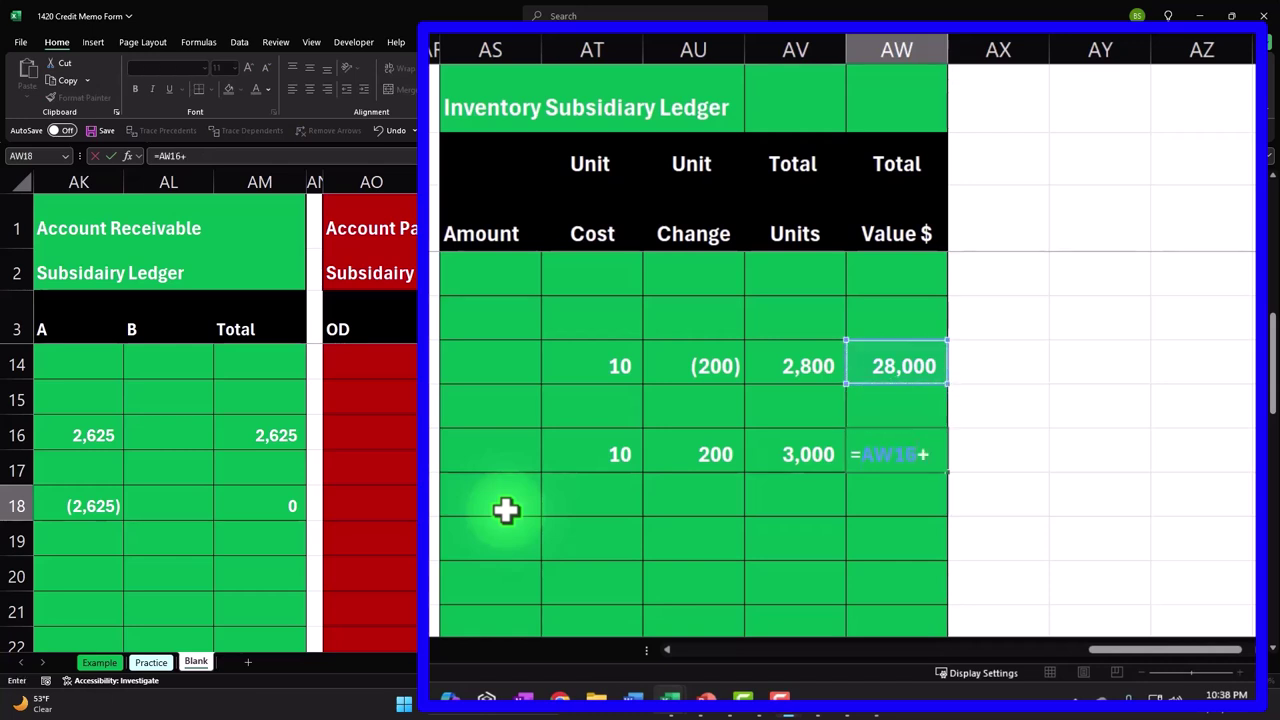
pyautogui.press('Left')
pyautogui.press('Return')
pyautogui.press('Up')
pyautogui.write('+')
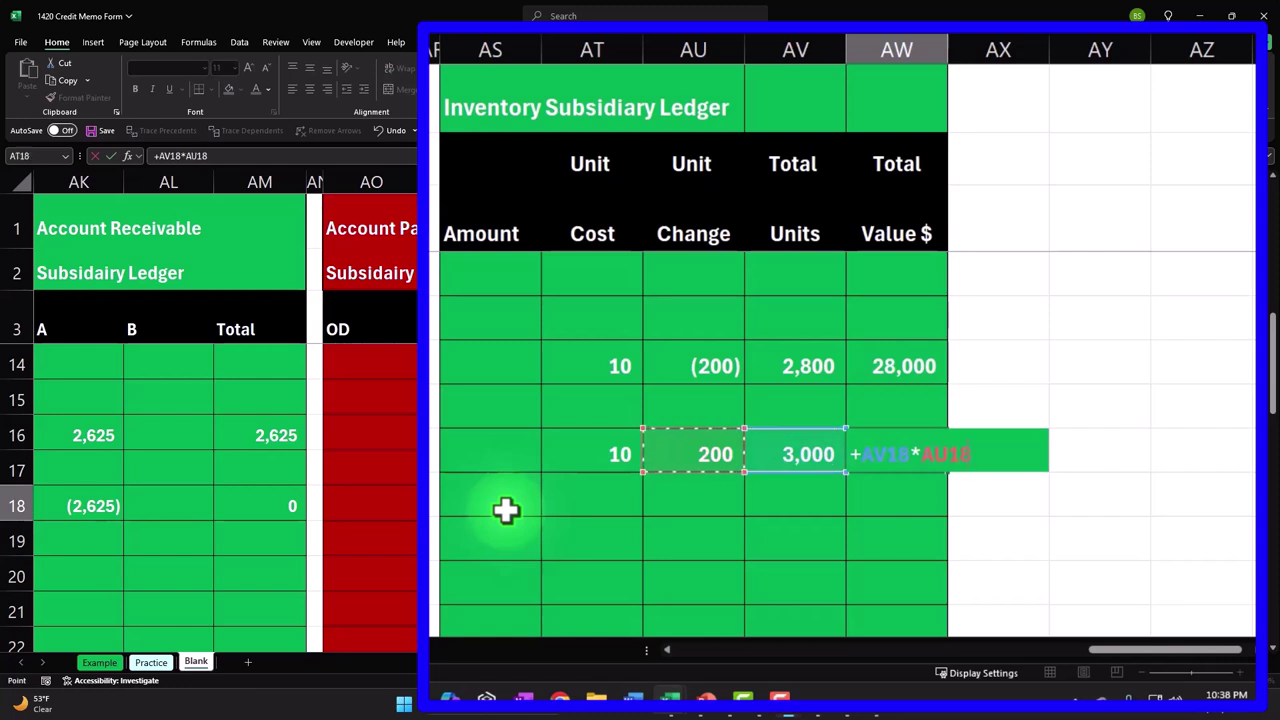
pyautogui.press('Left')
pyautogui.press('Return')
pyautogui.press('Up')
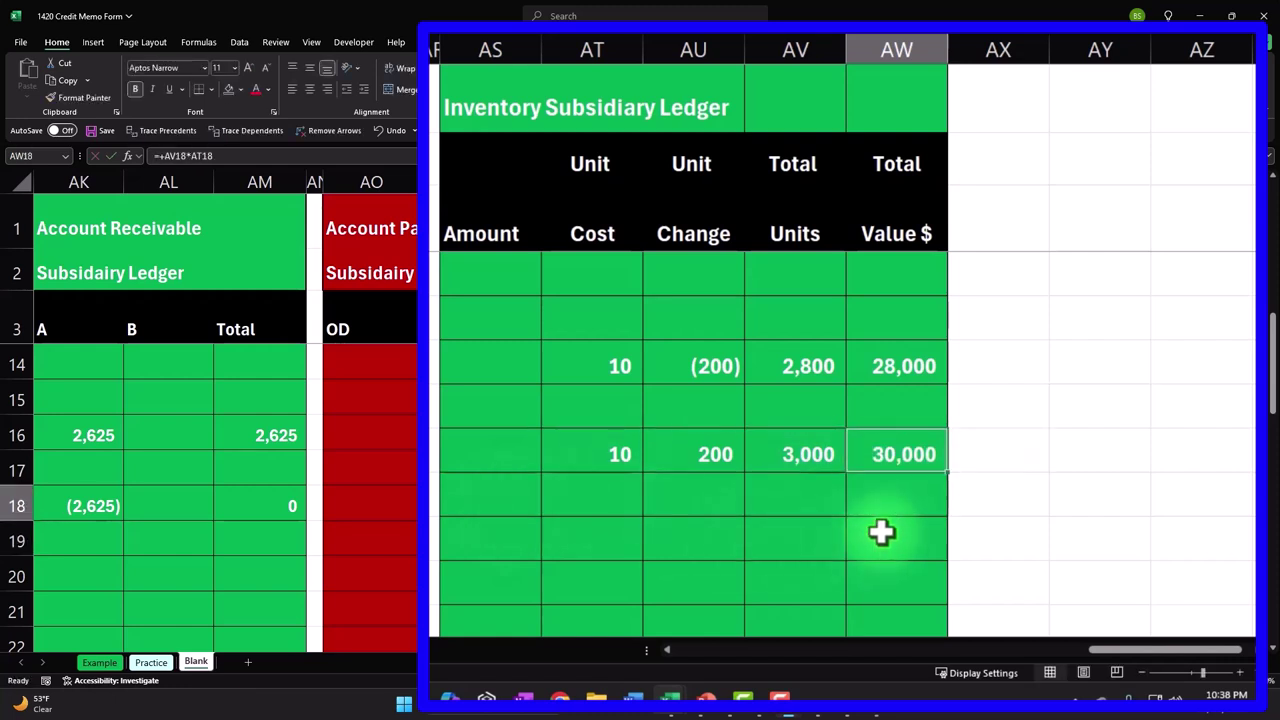
pyautogui.scroll(3, 881, 532)
# Review the row 10 inventory entry and its 30,000 total value
pyautogui.click(908, 491)
pyautogui.scroll(1, 908, 463)
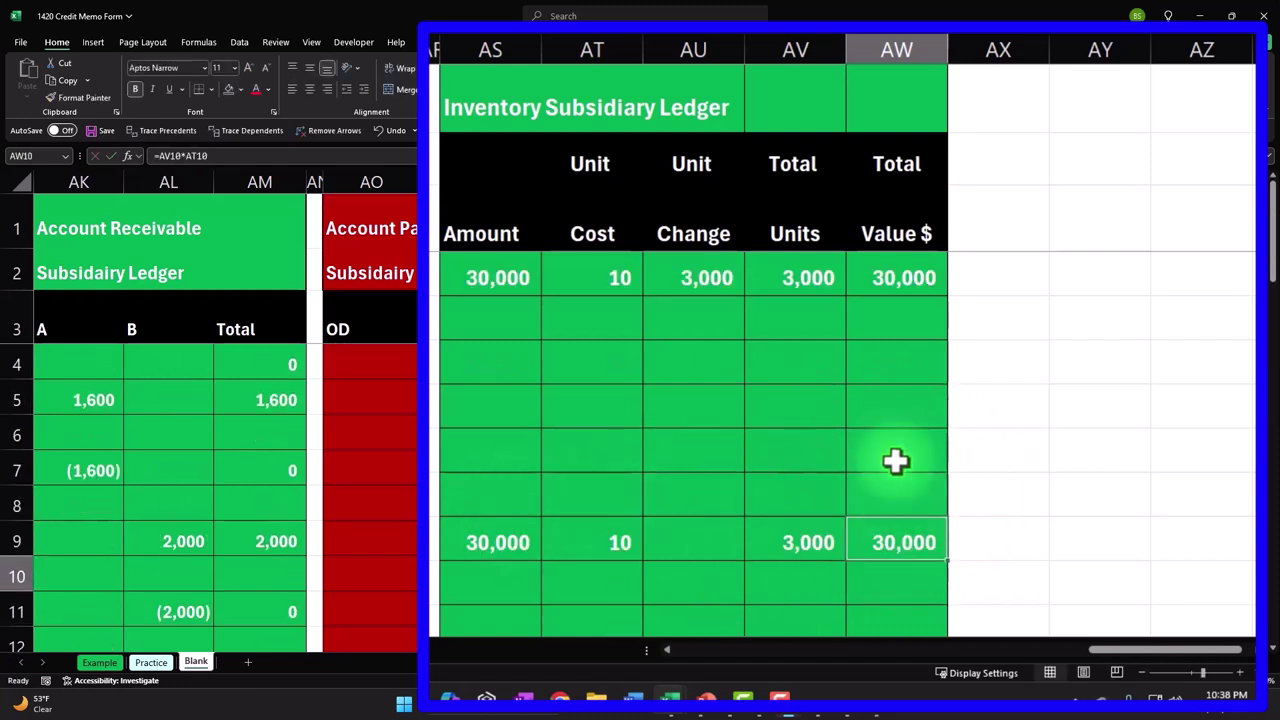
pyautogui.scroll(-2, 895, 460)
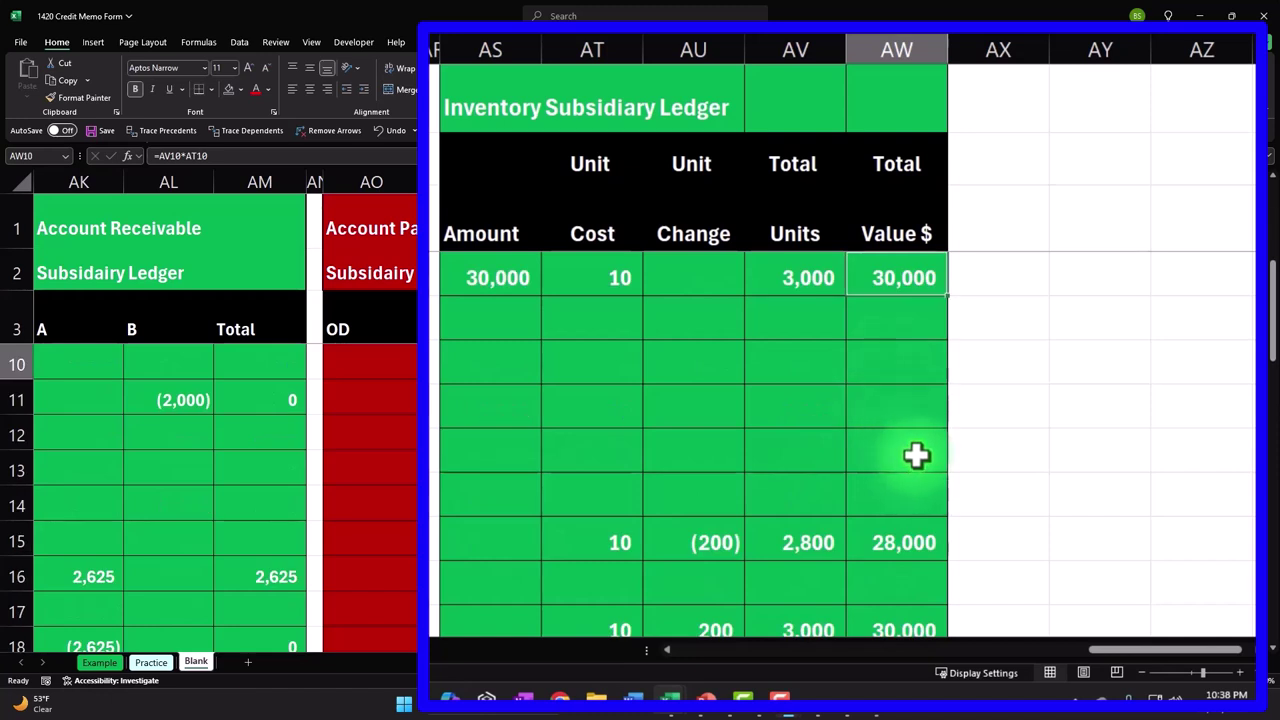
pyautogui.scroll(2, 917, 455)
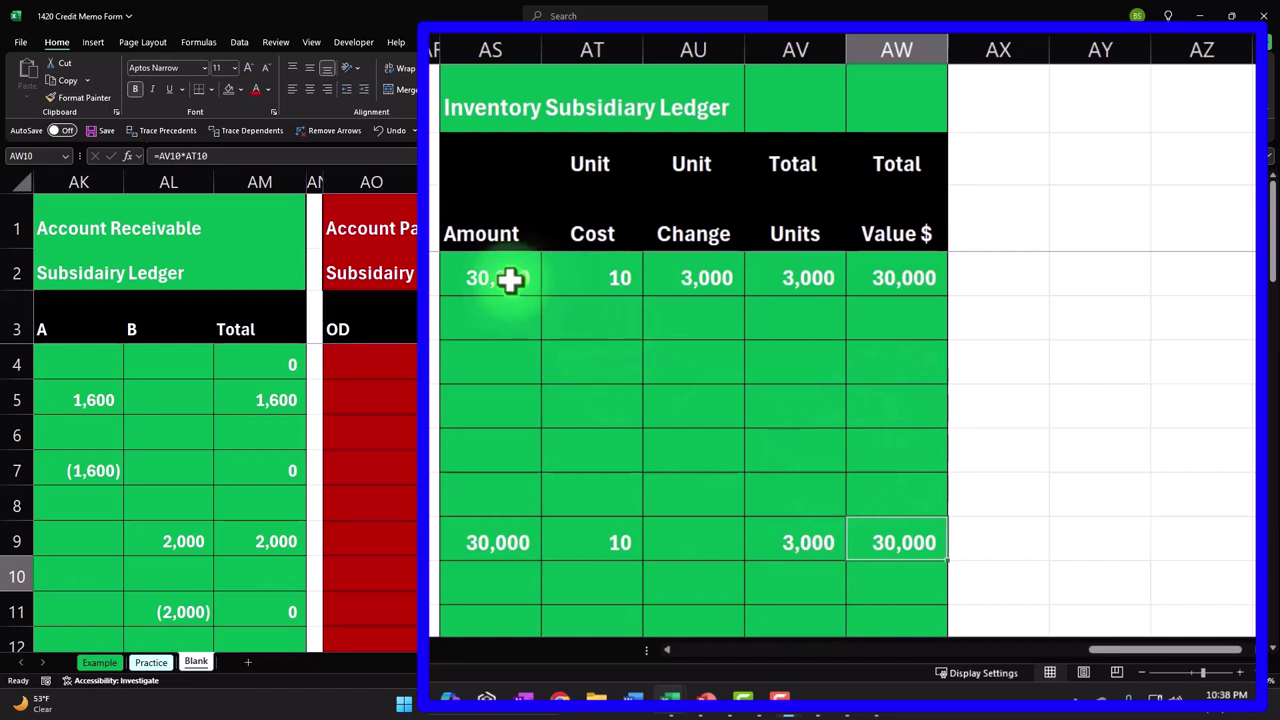
pyautogui.scroll(-4, 700, 514)
pyautogui.scroll(4, 700, 514)
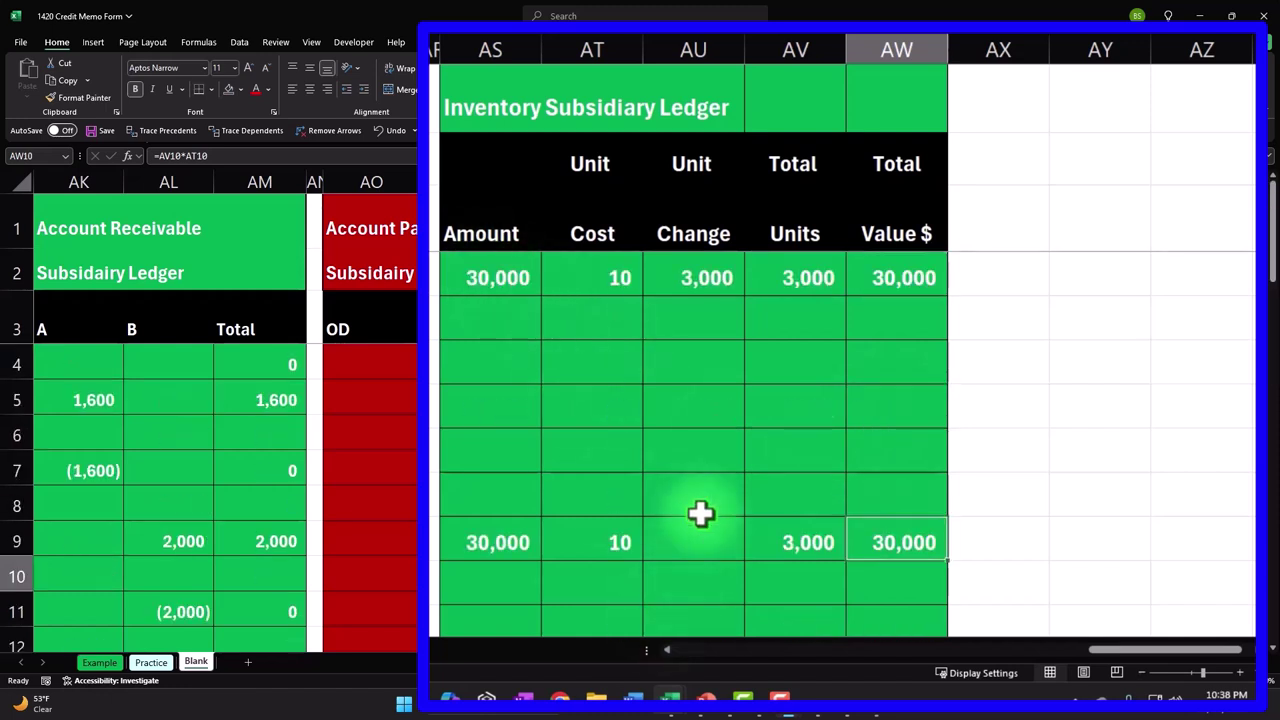
pyautogui.scroll(-2, 877, 531)
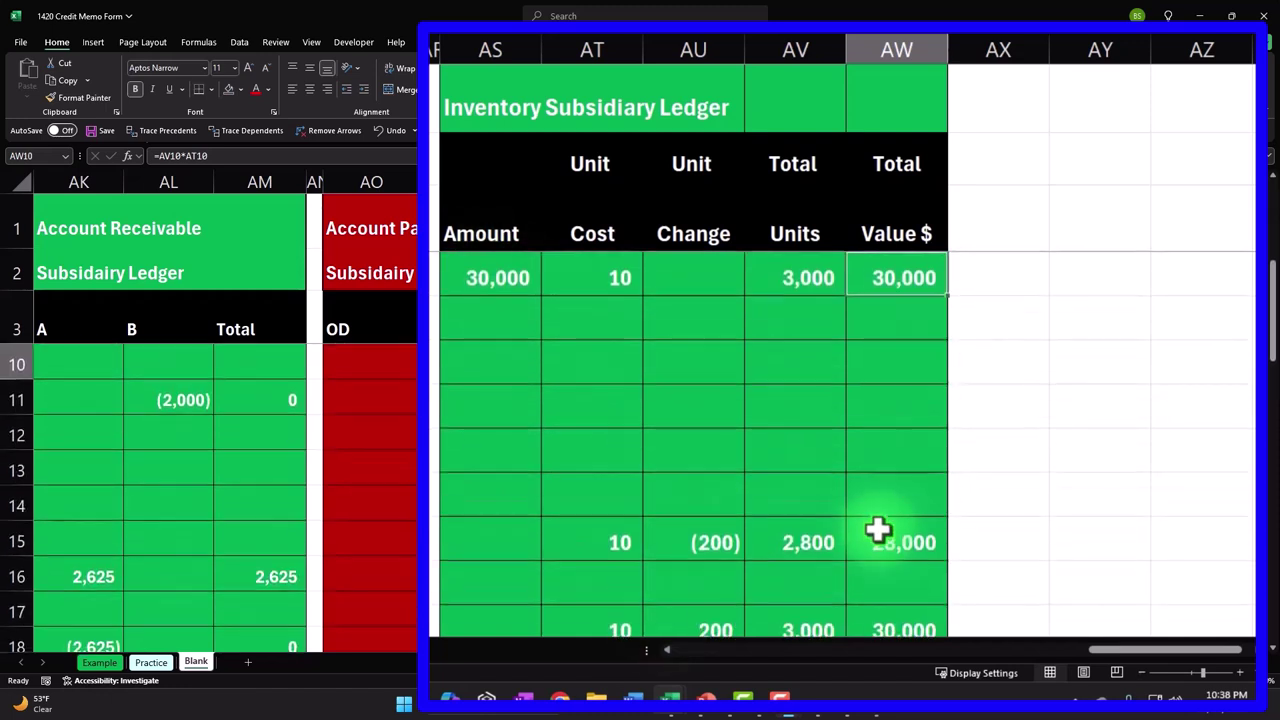
pyautogui.scroll(2, 877, 531)
pyautogui.click(519, 541)
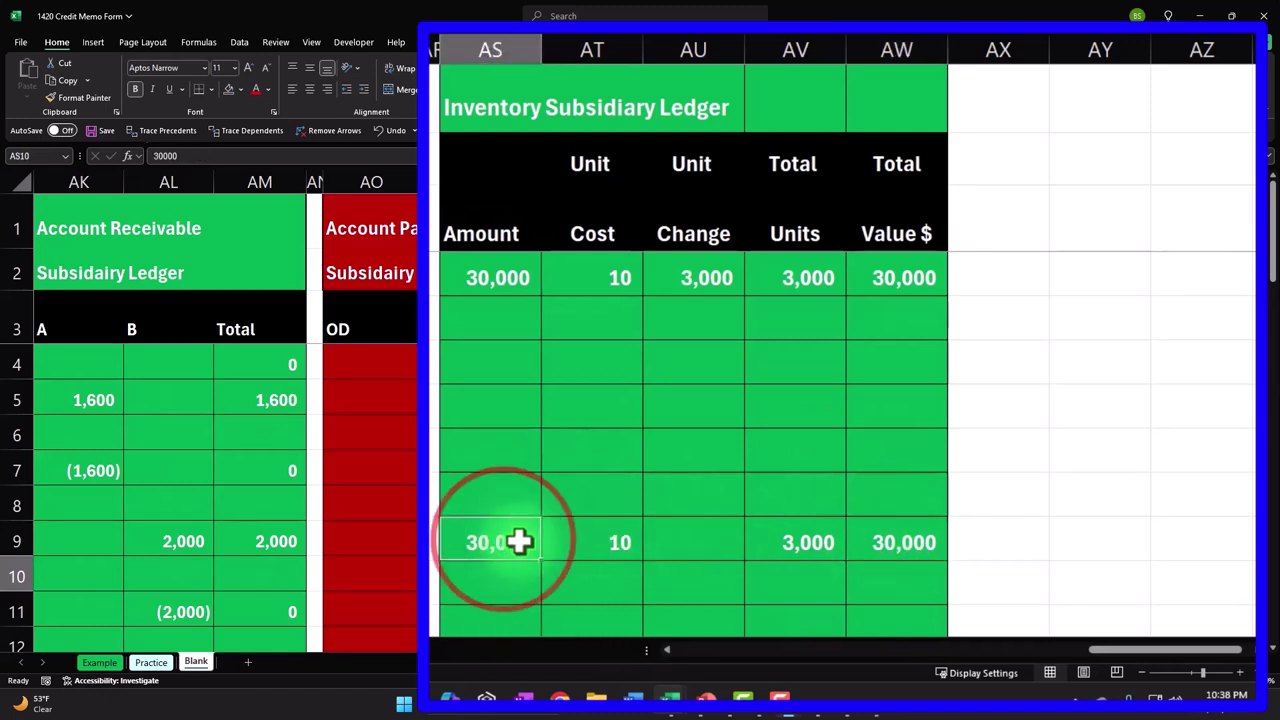
pyautogui.moveTo(519, 541); pyautogui.dragTo(860, 542)
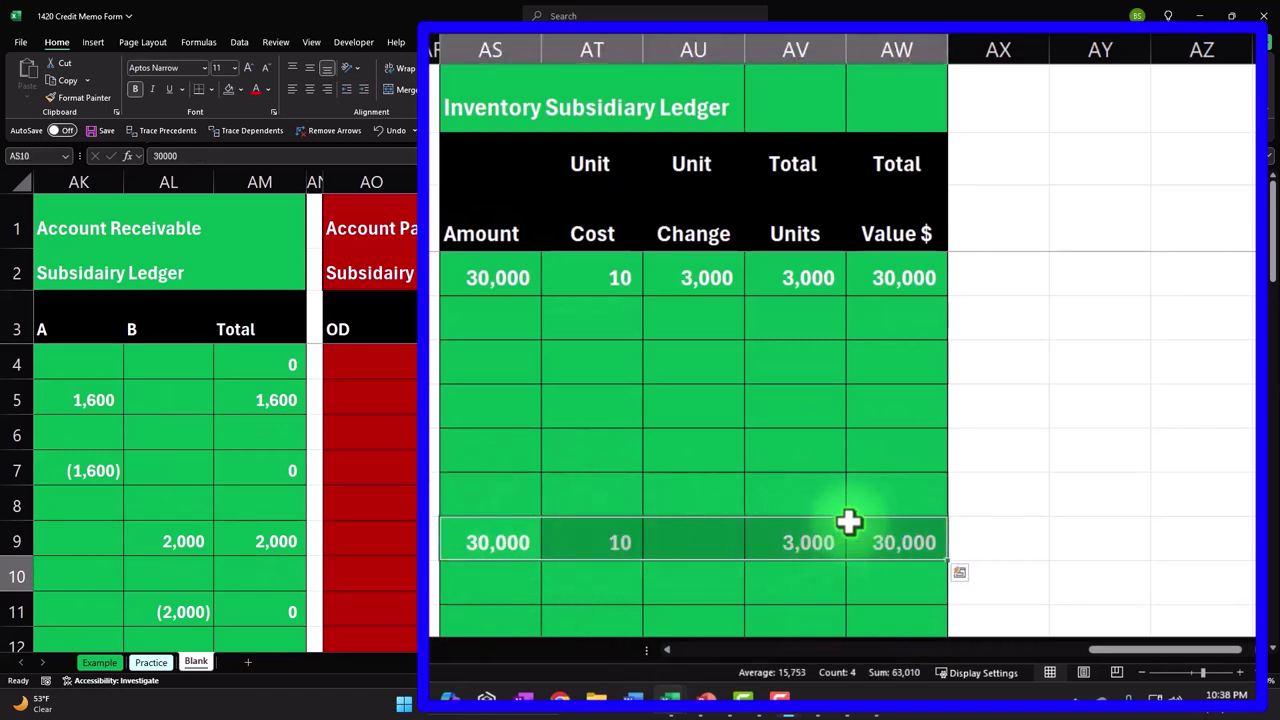
pyautogui.scroll(-2, 848, 521)
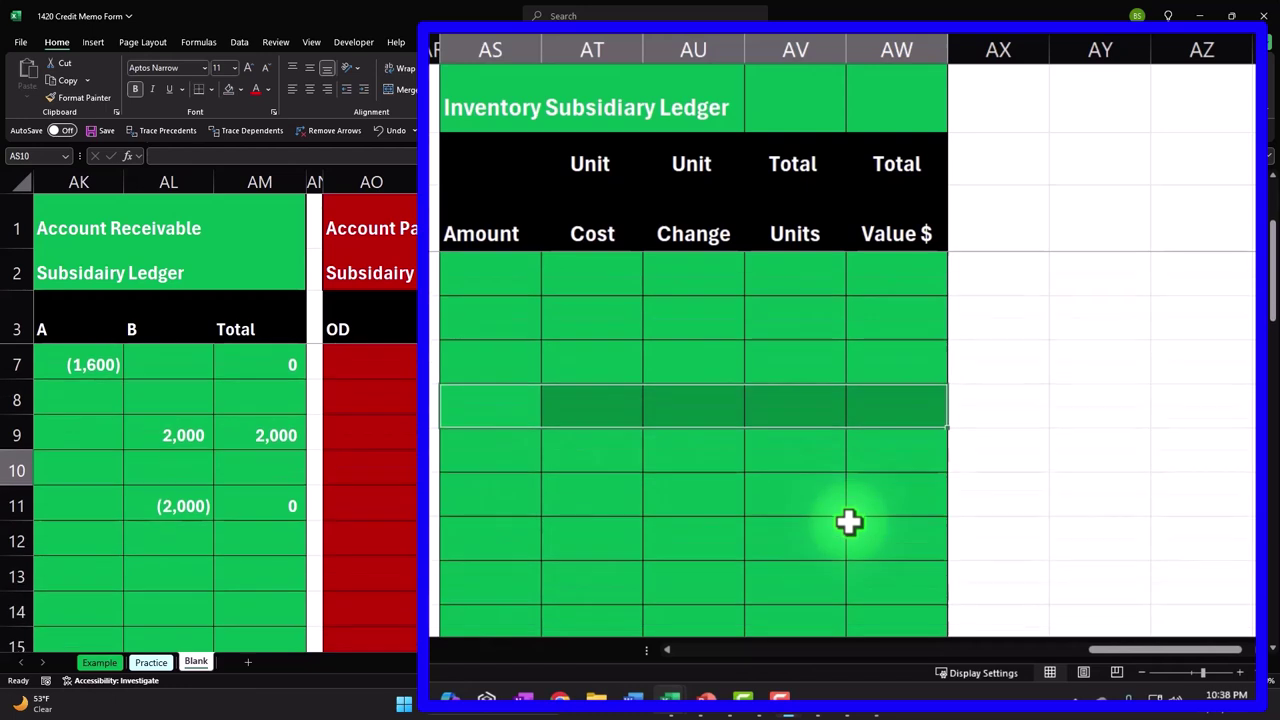
# Inspect and recommit the sale row's Total Value formula
pyautogui.doubleClick(906, 530)
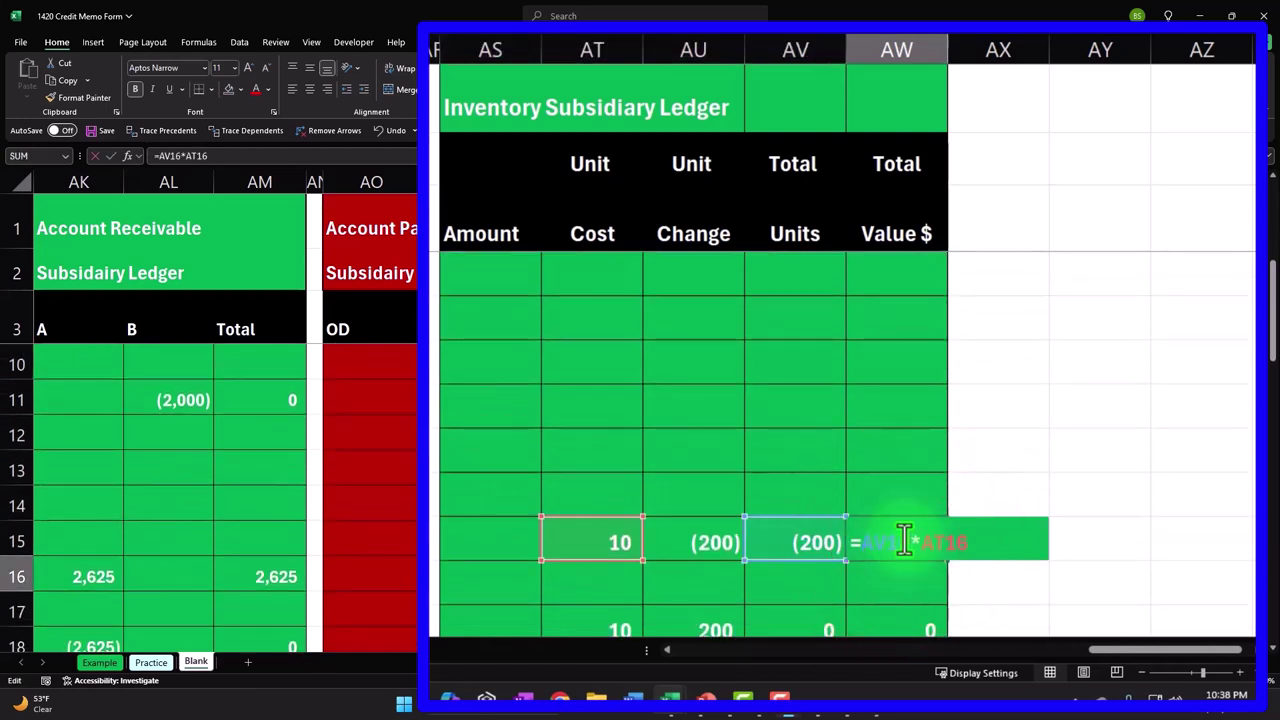
pyautogui.press('Return')
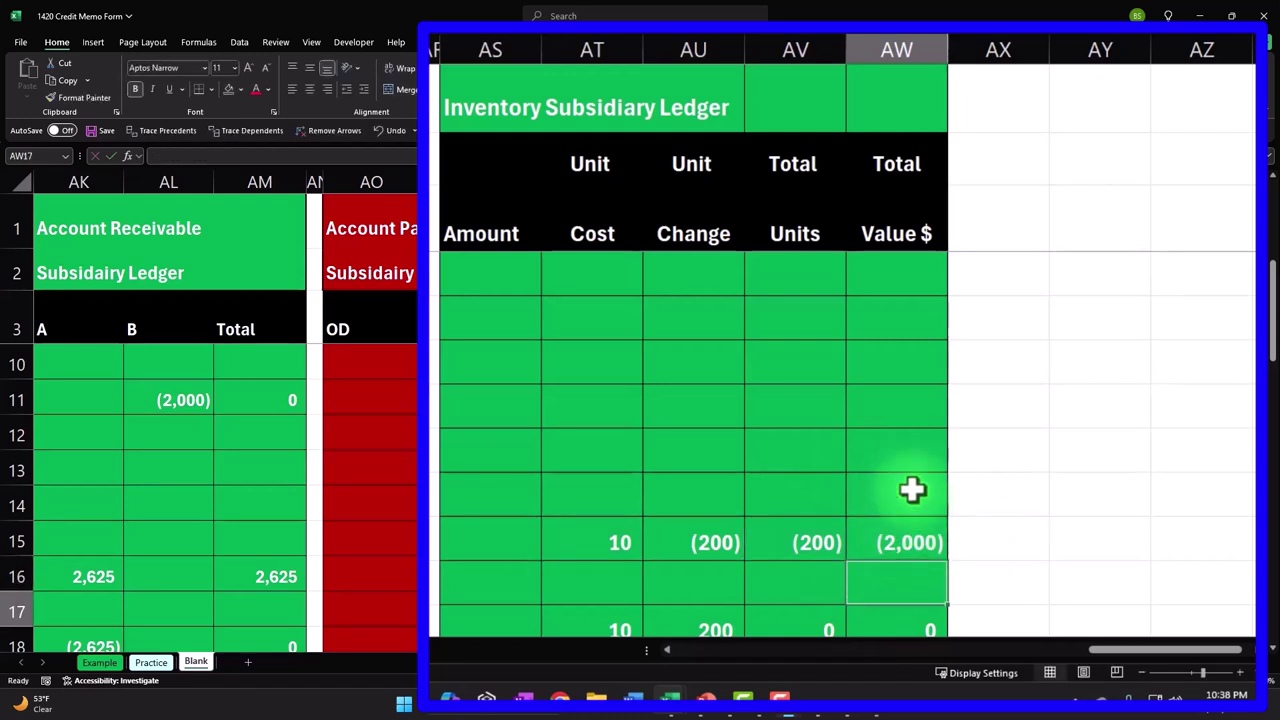
pyautogui.click(912, 543)
pyautogui.doubleClick(912, 543)
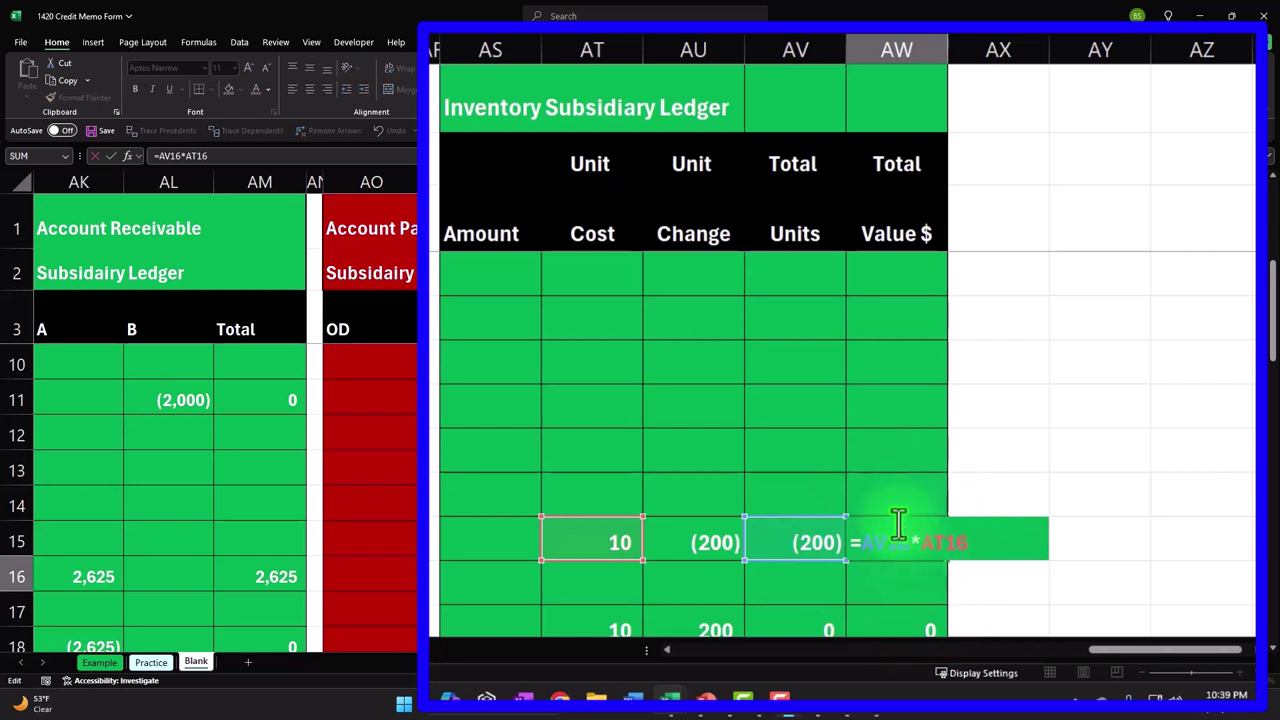
pyautogui.scroll(2, 890, 518)
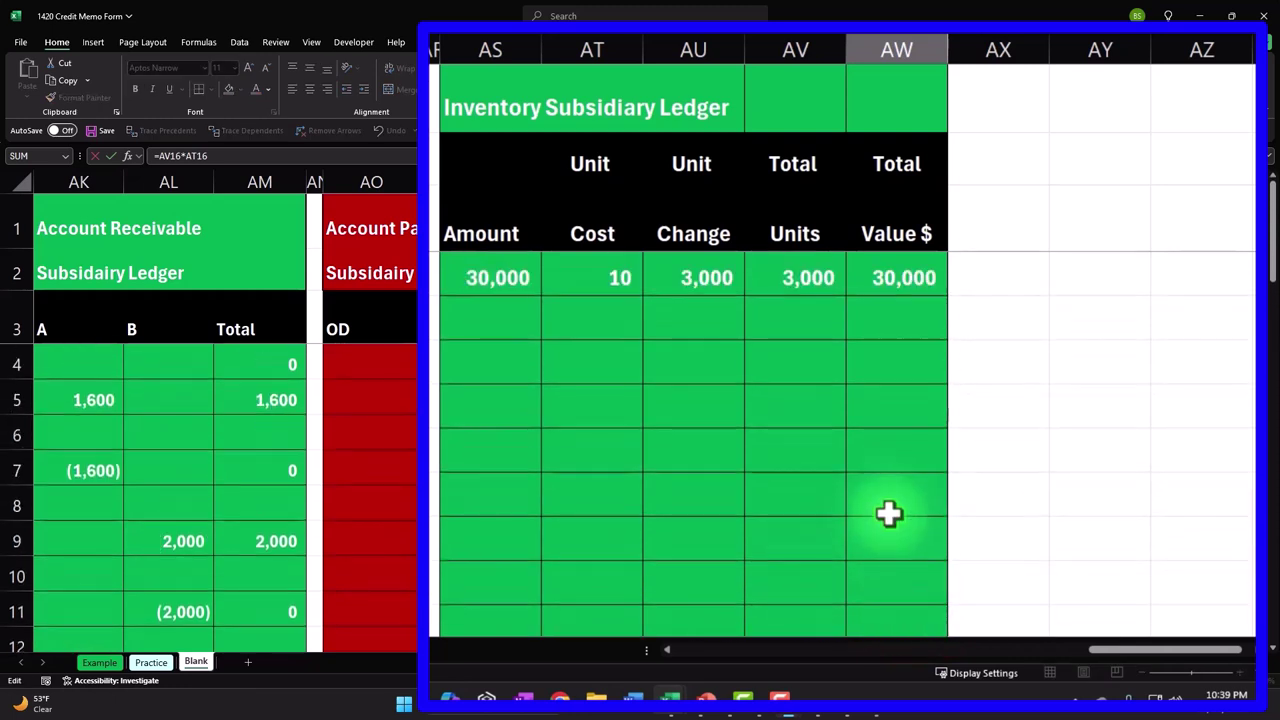
pyautogui.scroll(-3, 889, 514)
pyautogui.press('Return')
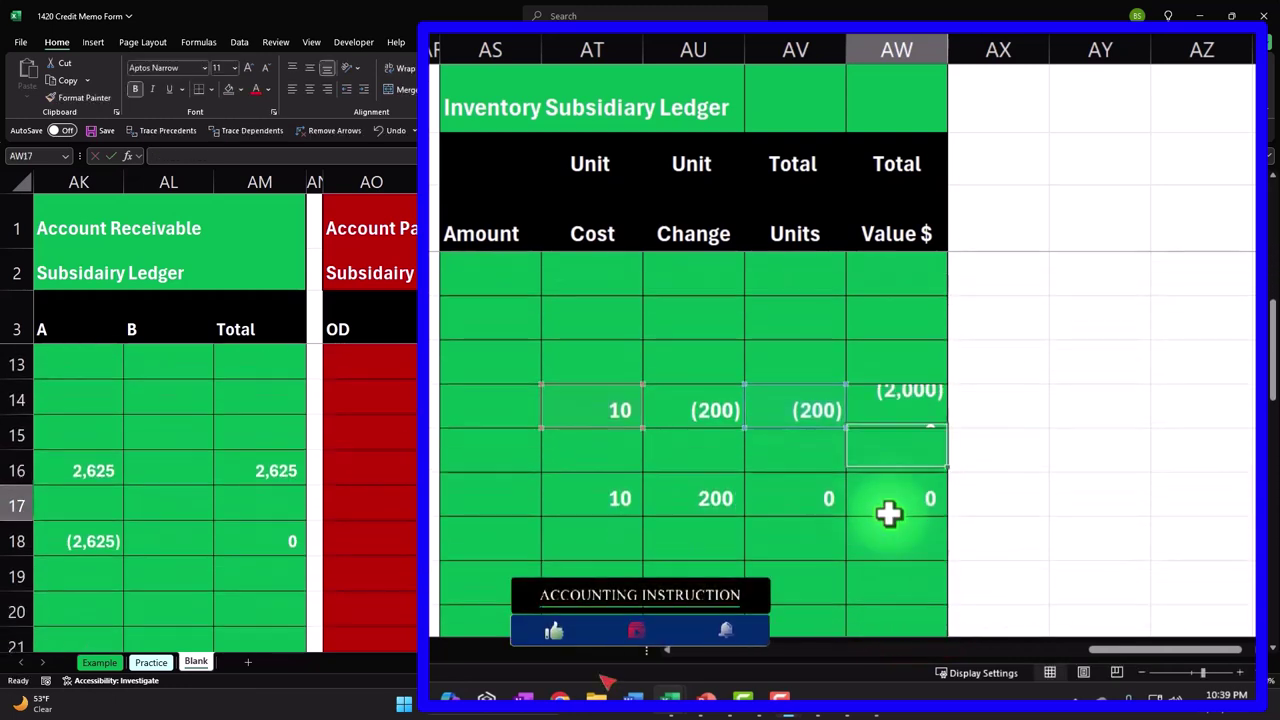
# Correct AV16 from =AV10+AU16 to =AV4+AU16 so the sale row shows 2,800 units
pyautogui.press('Up')
pyautogui.press('Left')
pyautogui.press('Left')
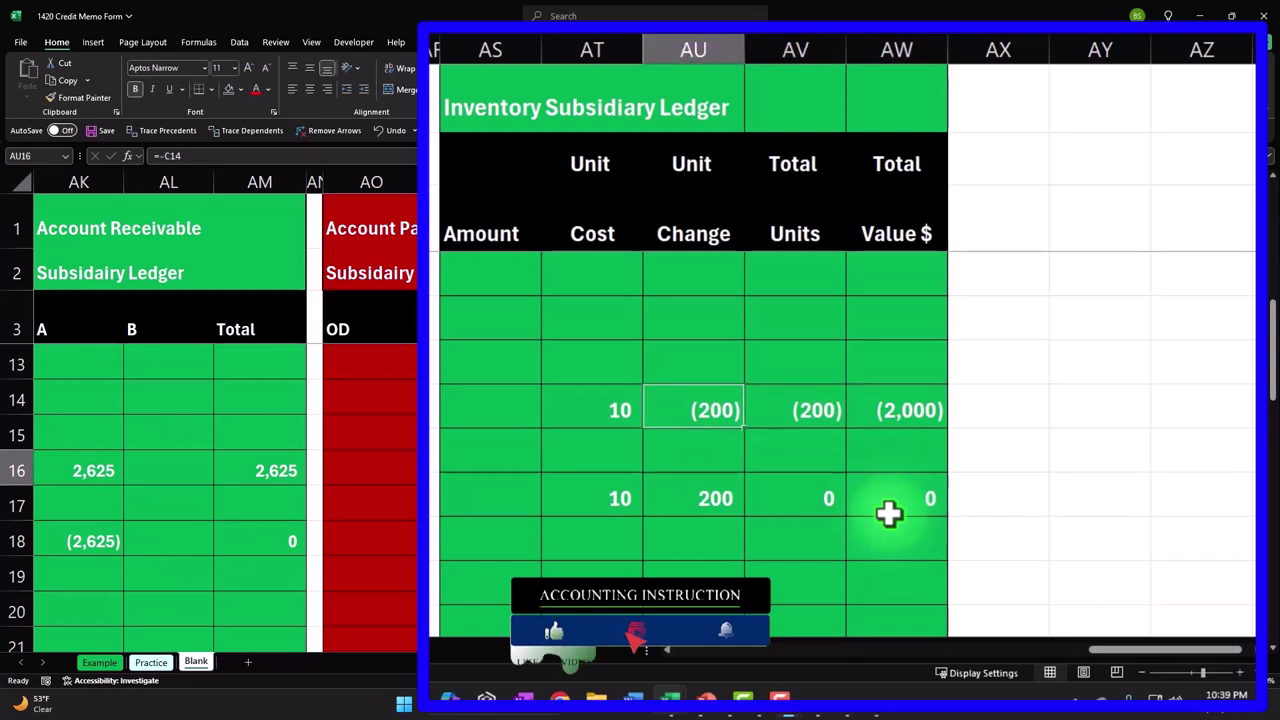
pyautogui.doubleClick(797, 410)
pyautogui.scroll(3, 828, 481)
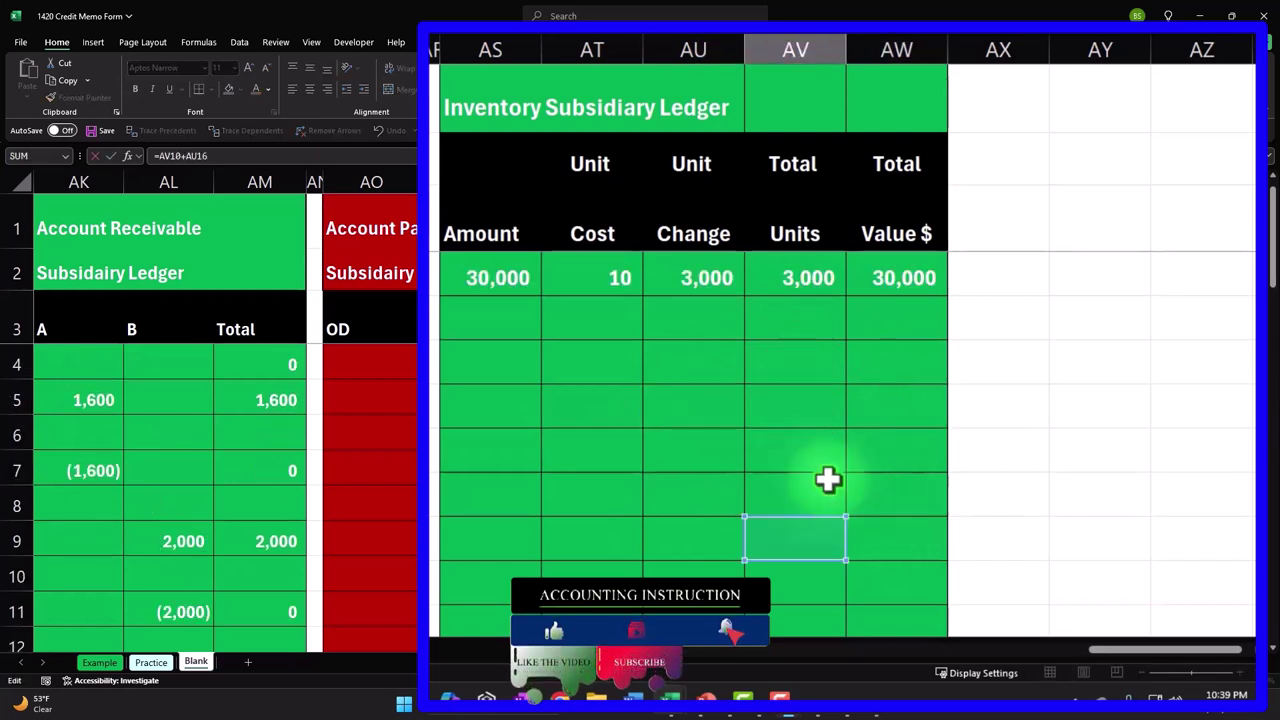
pyautogui.scroll(-2, 835, 547)
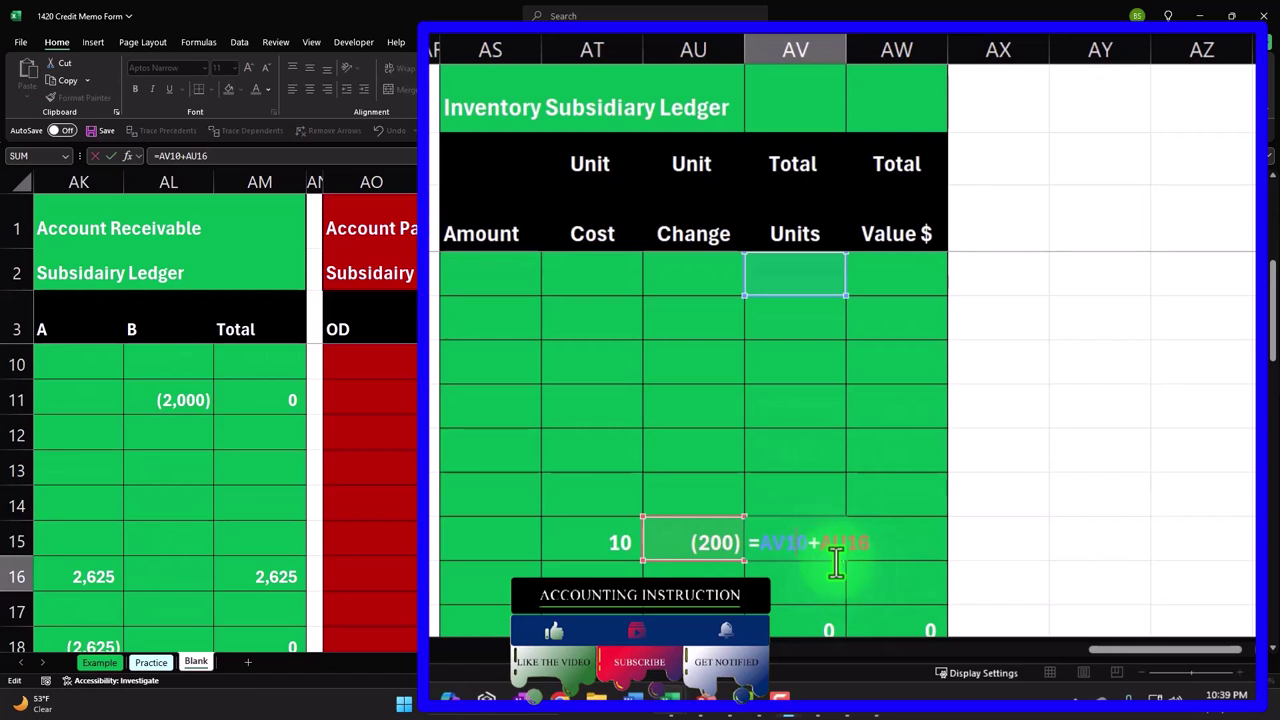
pyautogui.press('BackSpace')
pyautogui.press('BackSpace')
pyautogui.press('BackSpace')
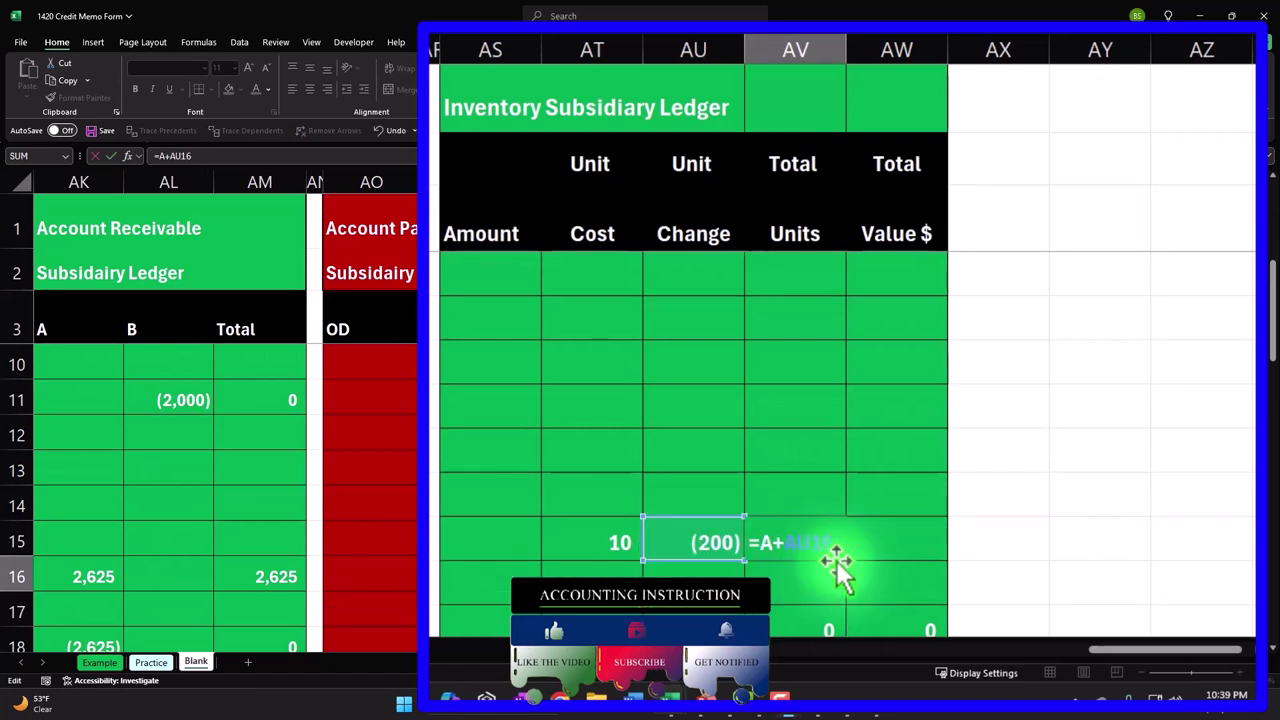
pyautogui.scroll(2, 835, 560)
pyautogui.click(817, 274)
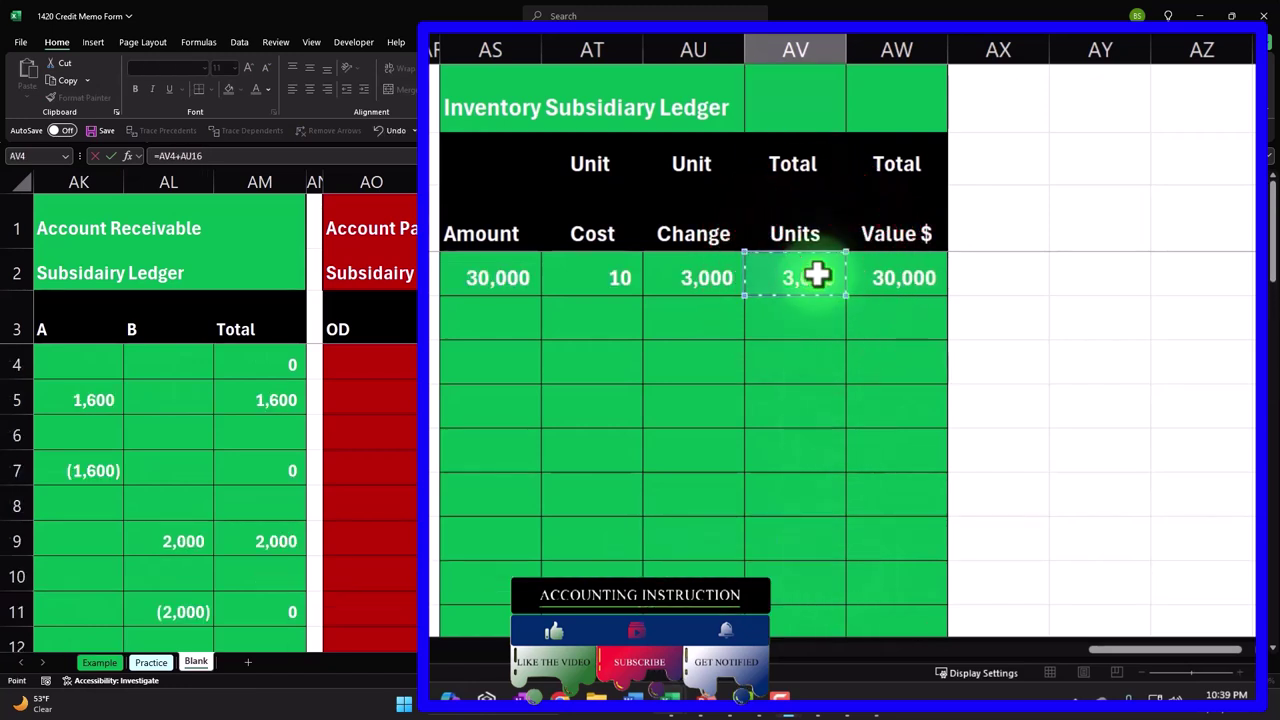
pyautogui.press('Return')
# Check that row 18 shows 3,000 Total Units and 30,000 Total Value
pyautogui.press('Down')
pyautogui.press('Down')
pyautogui.press('Down')
pyautogui.press('Down')
pyautogui.press('Down')
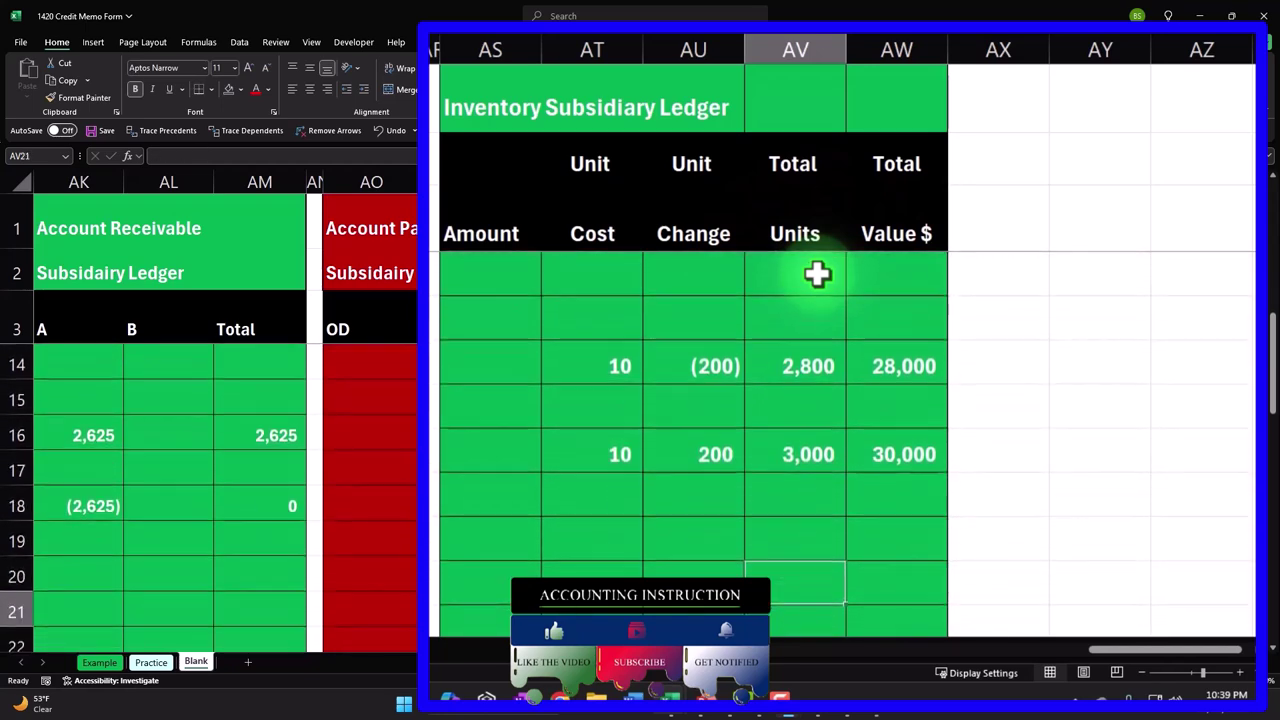
pyautogui.scroll(-1, 817, 274)
pyautogui.press('Up')
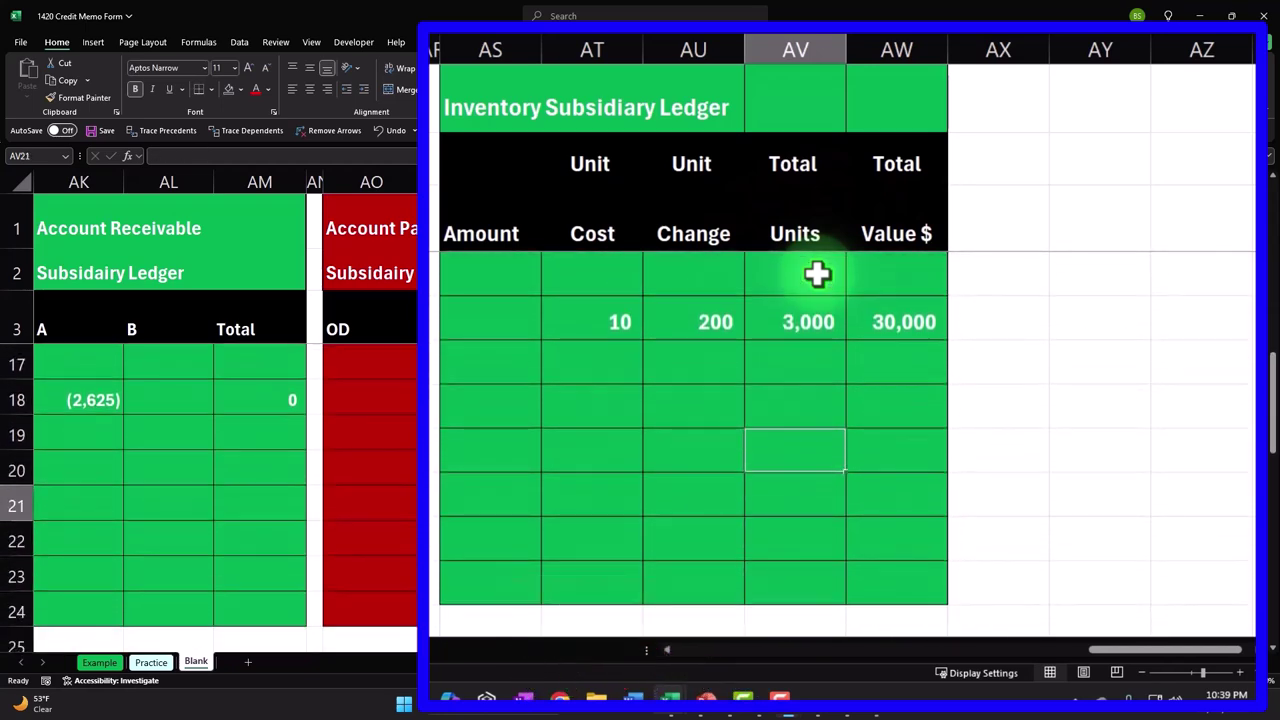
pyautogui.press('Up')
pyautogui.press('Up')
pyautogui.press('Up')
pyautogui.press('Up')
pyautogui.press('Up')
pyautogui.press('Up')
pyautogui.press('Up')
pyautogui.press('Up')
pyautogui.press('Up')
pyautogui.press('Down')
pyautogui.press('Down')
pyautogui.press('Down')
pyautogui.press('Down')
pyautogui.press('Down')
pyautogui.press('Down')
pyautogui.press('Down')
pyautogui.press('Right')
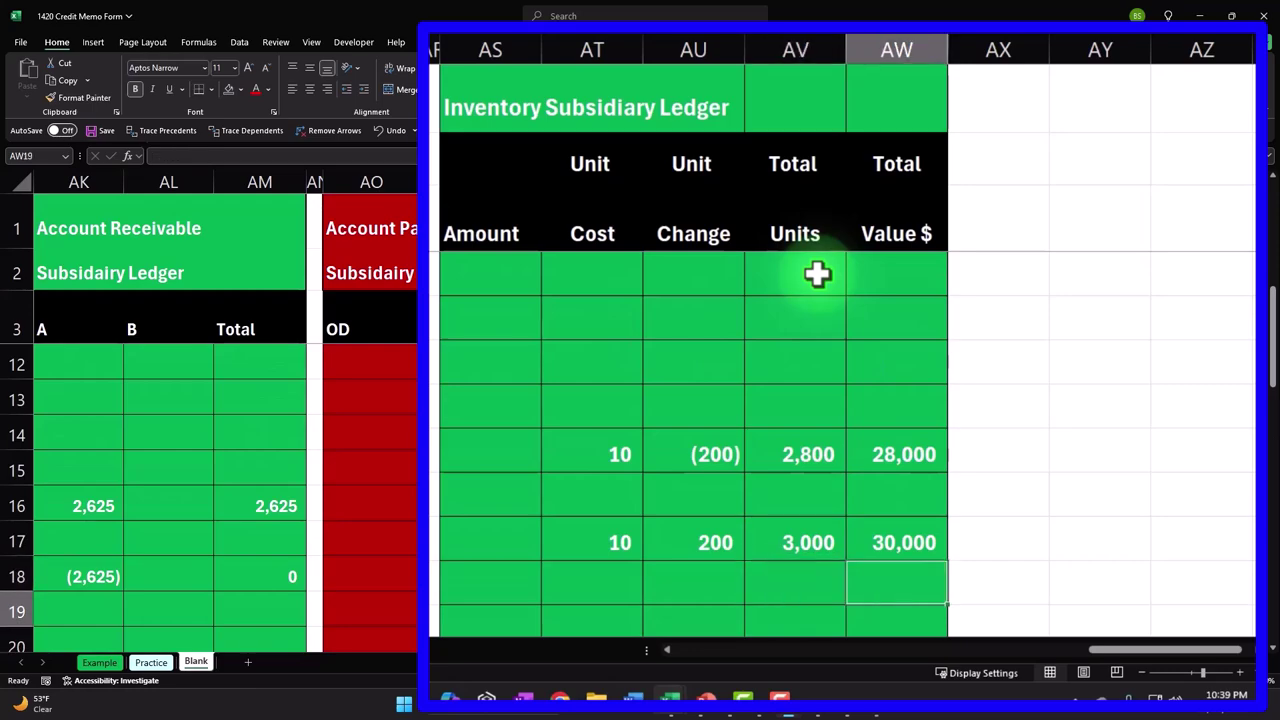
pyautogui.press('Up')
# Underline the credit memo asset amounts in L18:Q18
pyautogui.press('Left')
pyautogui.press('Left')
pyautogui.press('Left')
pyautogui.press('Left')
pyautogui.press('Left')
pyautogui.press('Left')
pyautogui.press('Left')
pyautogui.press('Left')
pyautogui.press('Left')
pyautogui.press('Left')
pyautogui.press('Left')
pyautogui.press('Left')
pyautogui.press('Left')
pyautogui.press('Left')
pyautogui.press('Left')
pyautogui.press('Left')
pyautogui.press('Left')
pyautogui.press('Left')
pyautogui.press('Left')
pyautogui.press('Left')
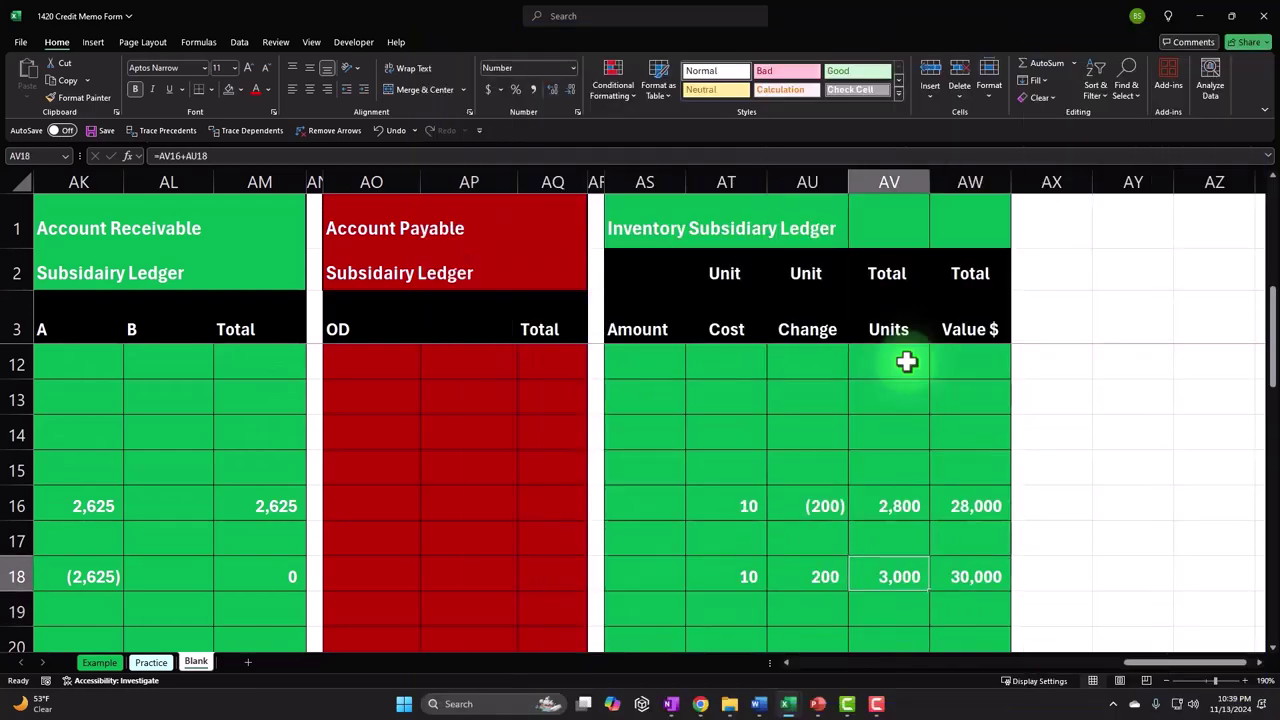
pyautogui.press('Left')
pyautogui.press('Left')
pyautogui.press('Left')
pyautogui.press('Left')
pyautogui.press('Left')
pyautogui.press('Left')
pyautogui.press('Left')
pyautogui.press('Left')
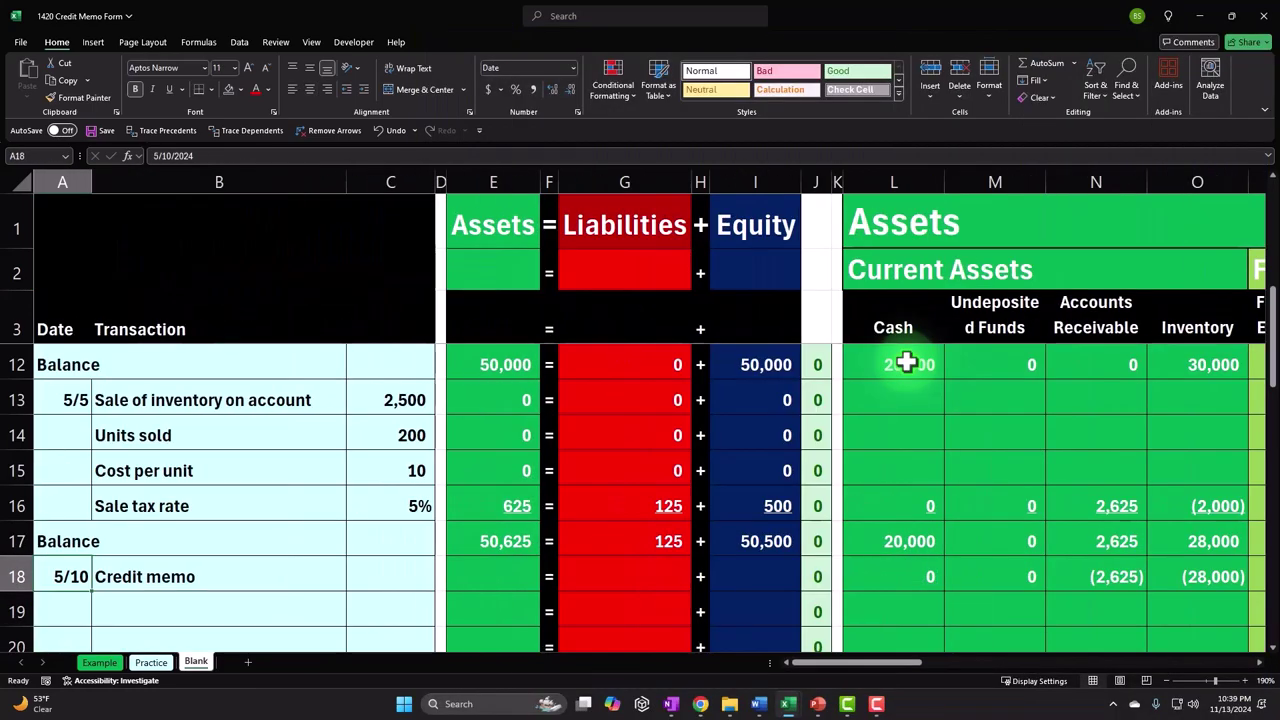
pyautogui.press('Right')
pyautogui.press('Right')
pyautogui.press('Right')
pyautogui.press('Right')
pyautogui.press('Right')
pyautogui.press('Right')
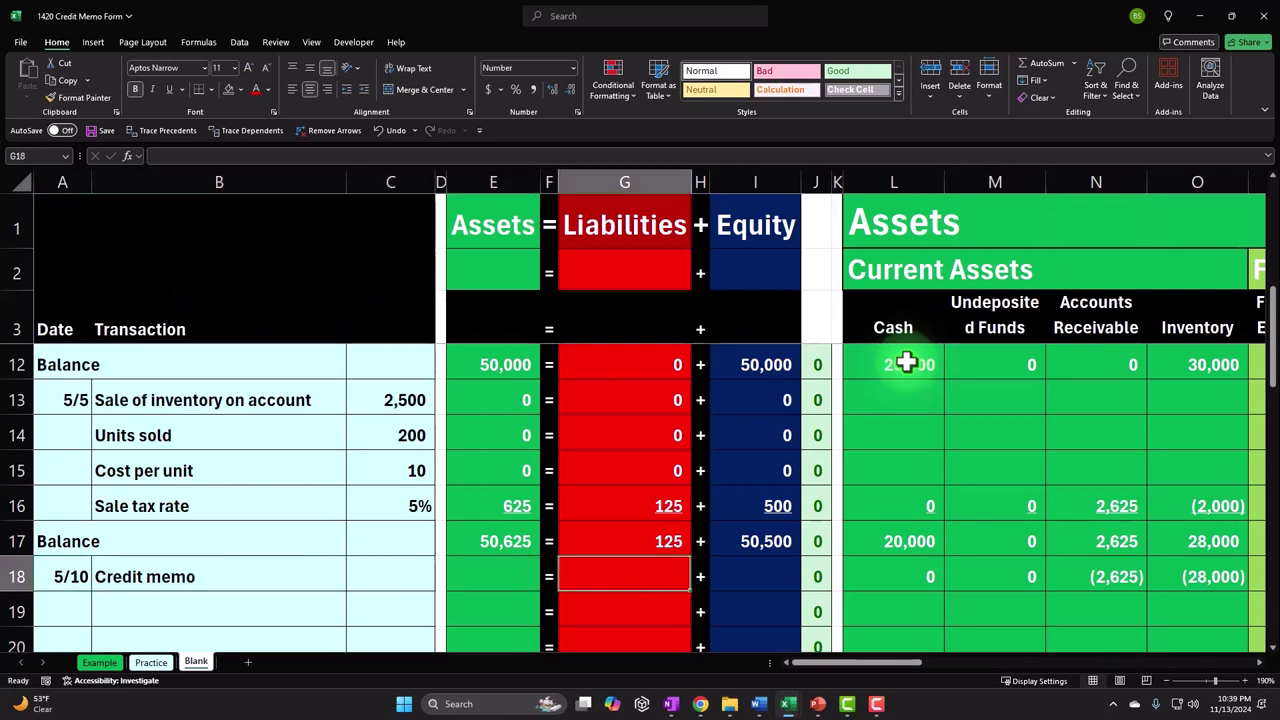
pyautogui.moveTo(920, 577); pyautogui.dragTo(1197, 577)
pyautogui.moveTo(978, 577); pyautogui.dragTo(1087, 577)
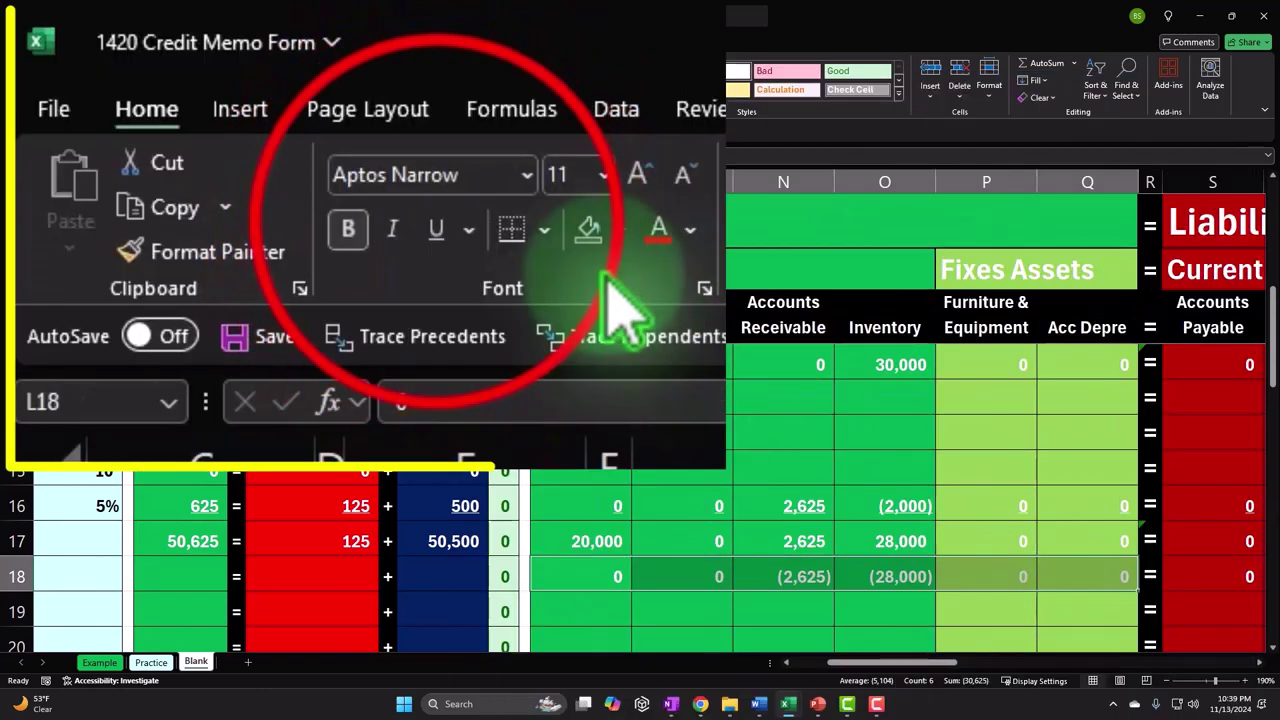
pyautogui.click(168, 89)
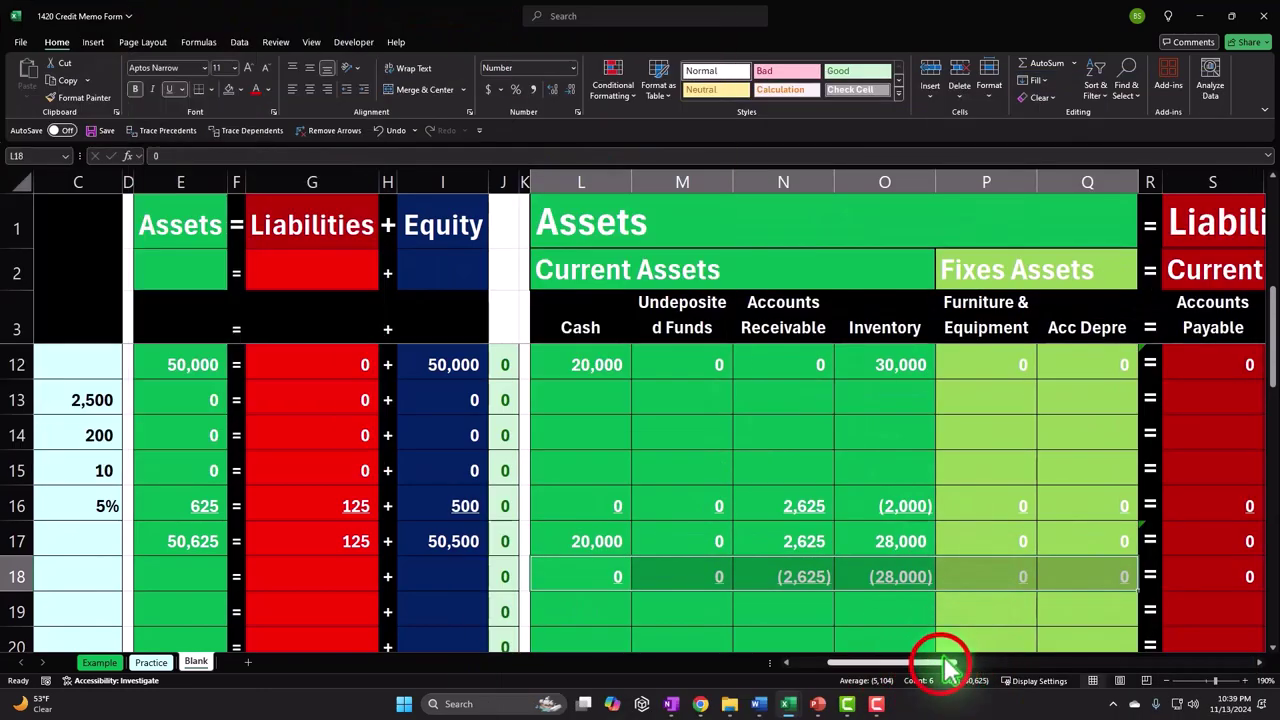
# Underline the credit memo liability amounts on row 18
pyautogui.moveTo(948, 665); pyautogui.dragTo(1010, 665)
pyautogui.moveTo(705, 577); pyautogui.dragTo(1005, 573)
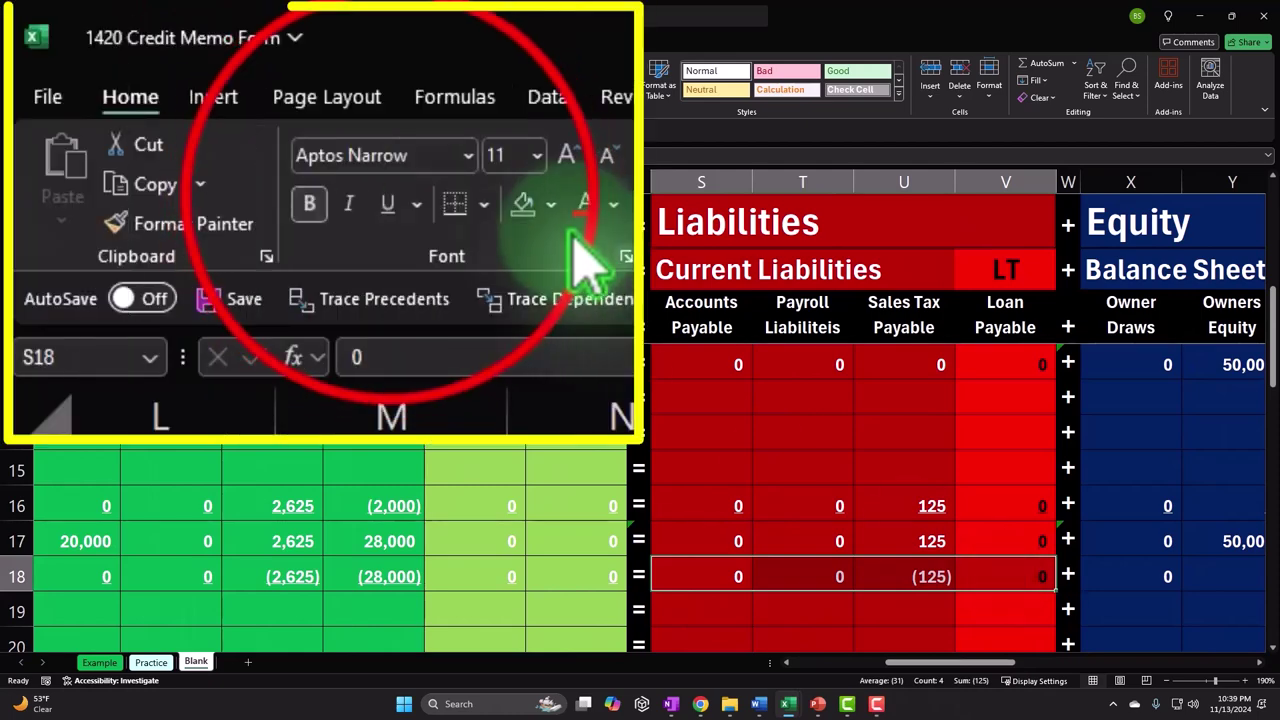
pyautogui.click(168, 89)
pyautogui.moveTo(1165, 576); pyautogui.dragTo(1139, 582)
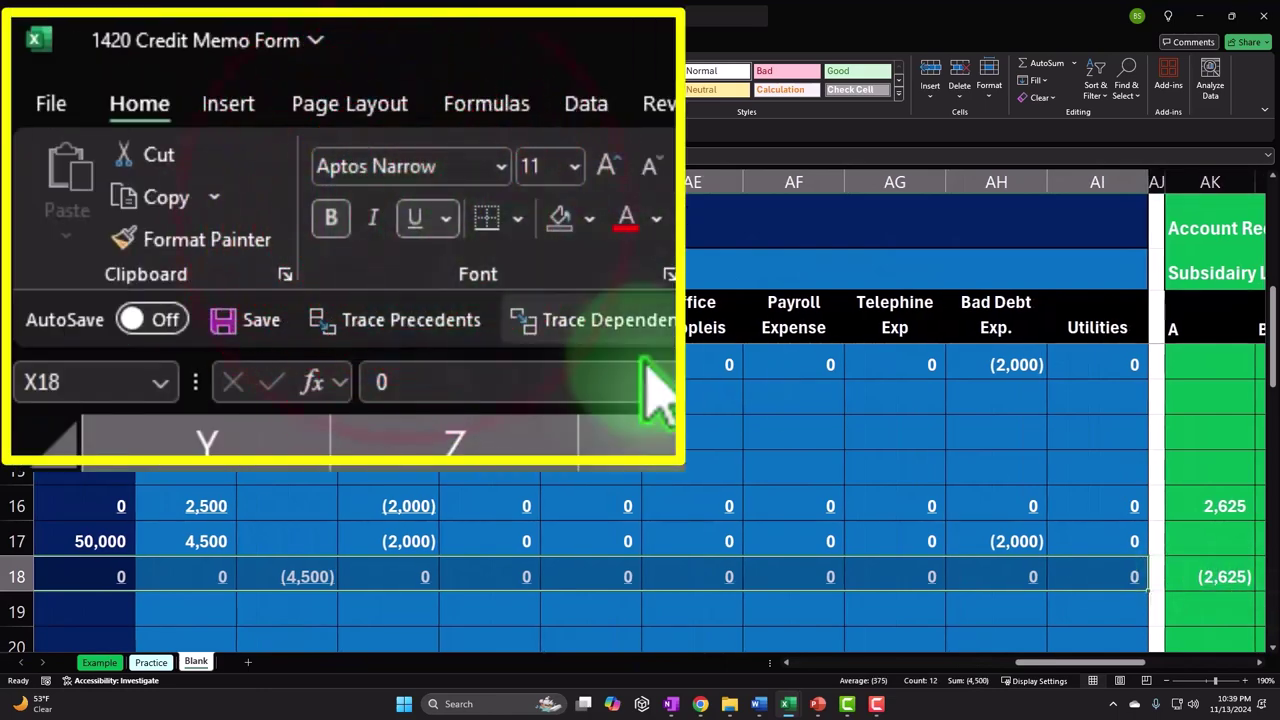
pyautogui.moveTo(1100, 662); pyautogui.dragTo(875, 662)
pyautogui.click(320, 606)
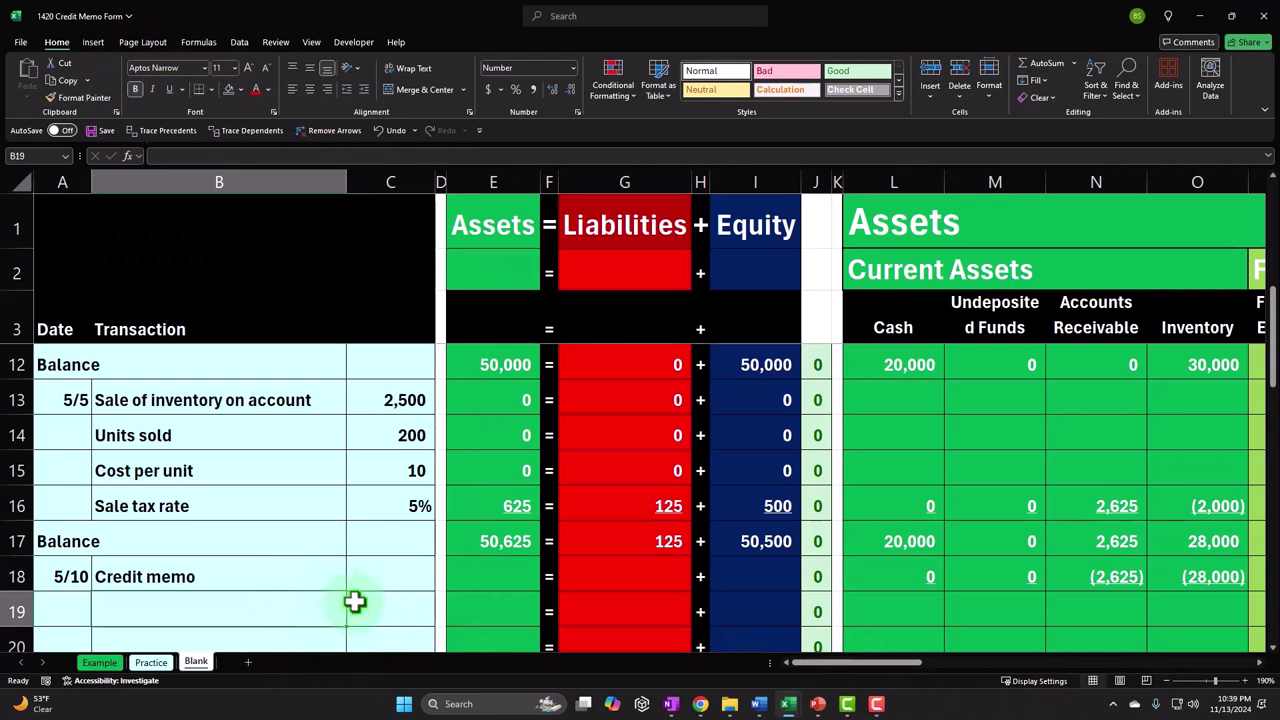
pyautogui.click(500, 540)
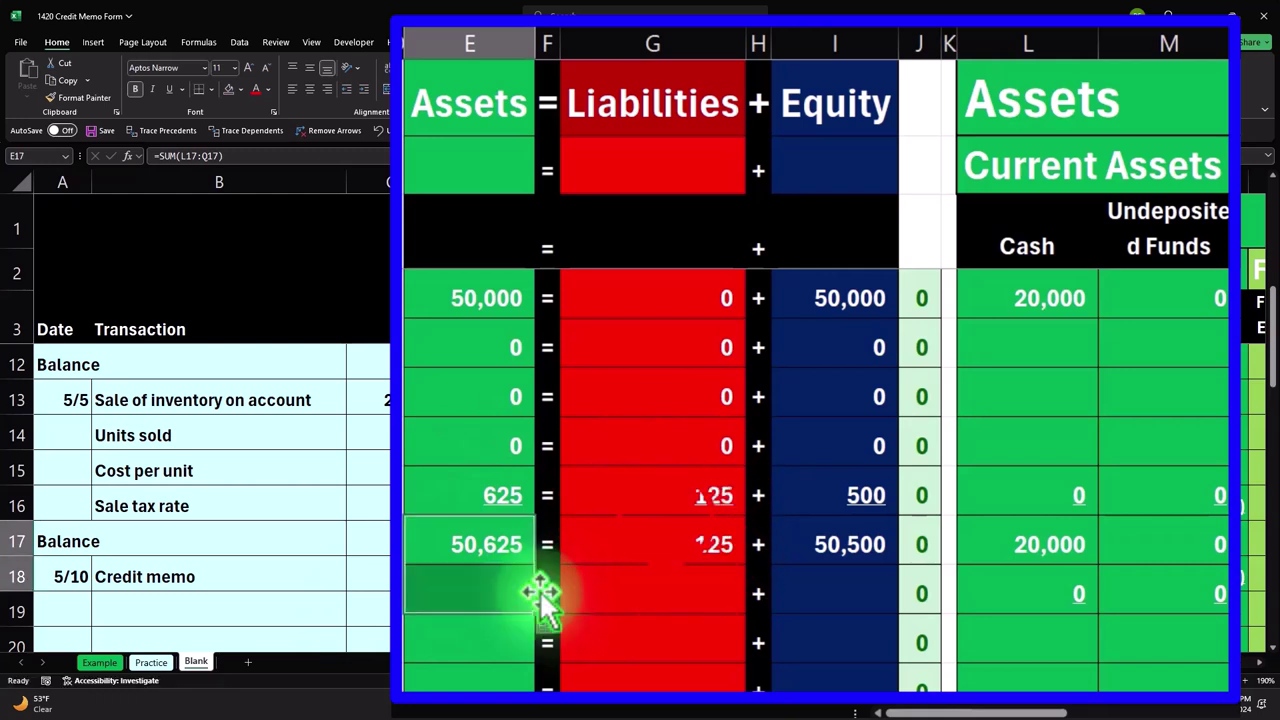
# Copy the row 17 Liabilities and Equity totals down to row 18, giving (125) and (4,500)
pyautogui.click(677, 523)
pyautogui.moveTo(748, 560); pyautogui.dragTo(749, 596)
pyautogui.click(868, 552)
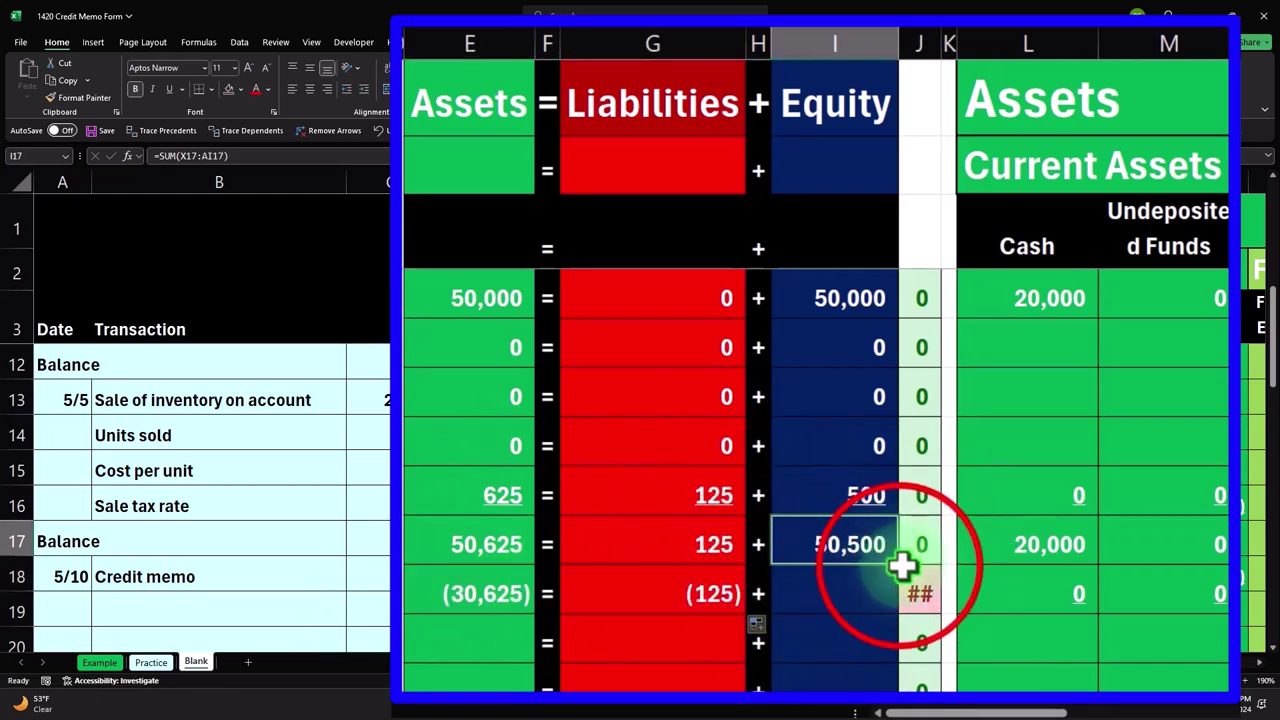
pyautogui.moveTo(901, 566); pyautogui.dragTo(894, 596)
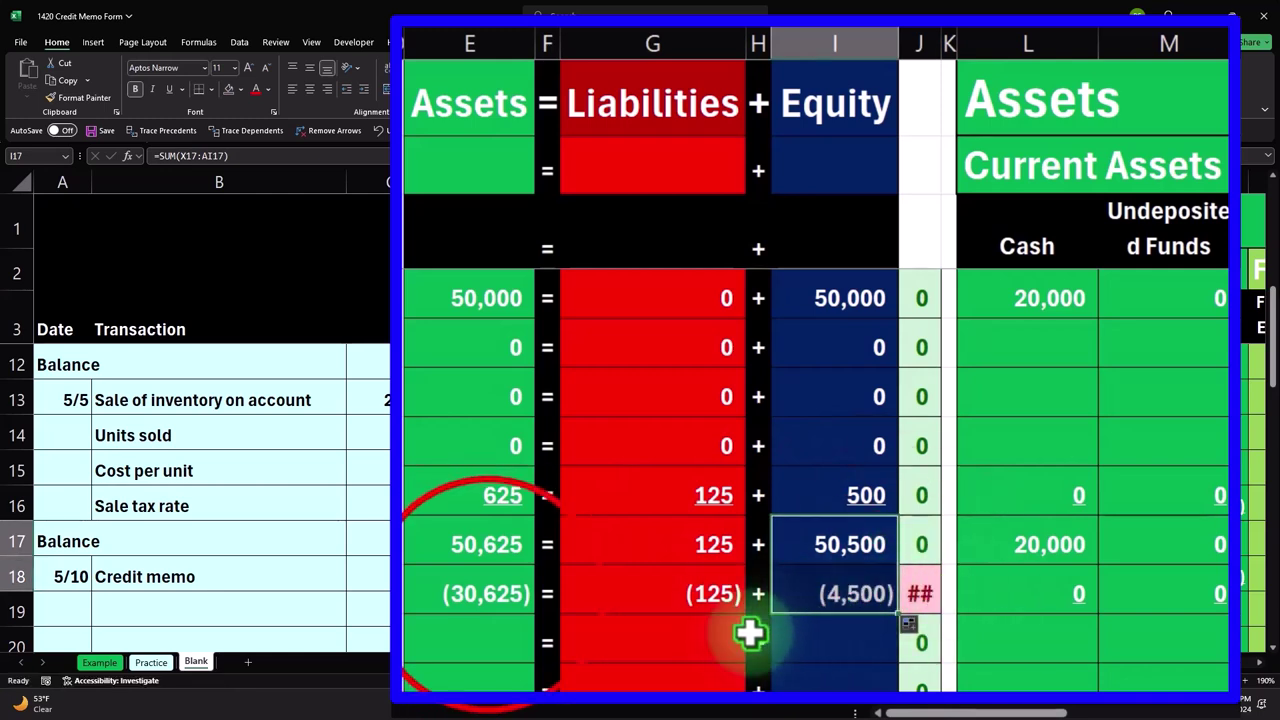
# Check the (30,625) Assets total and the asset entries starting at L18
pyautogui.click(500, 600)
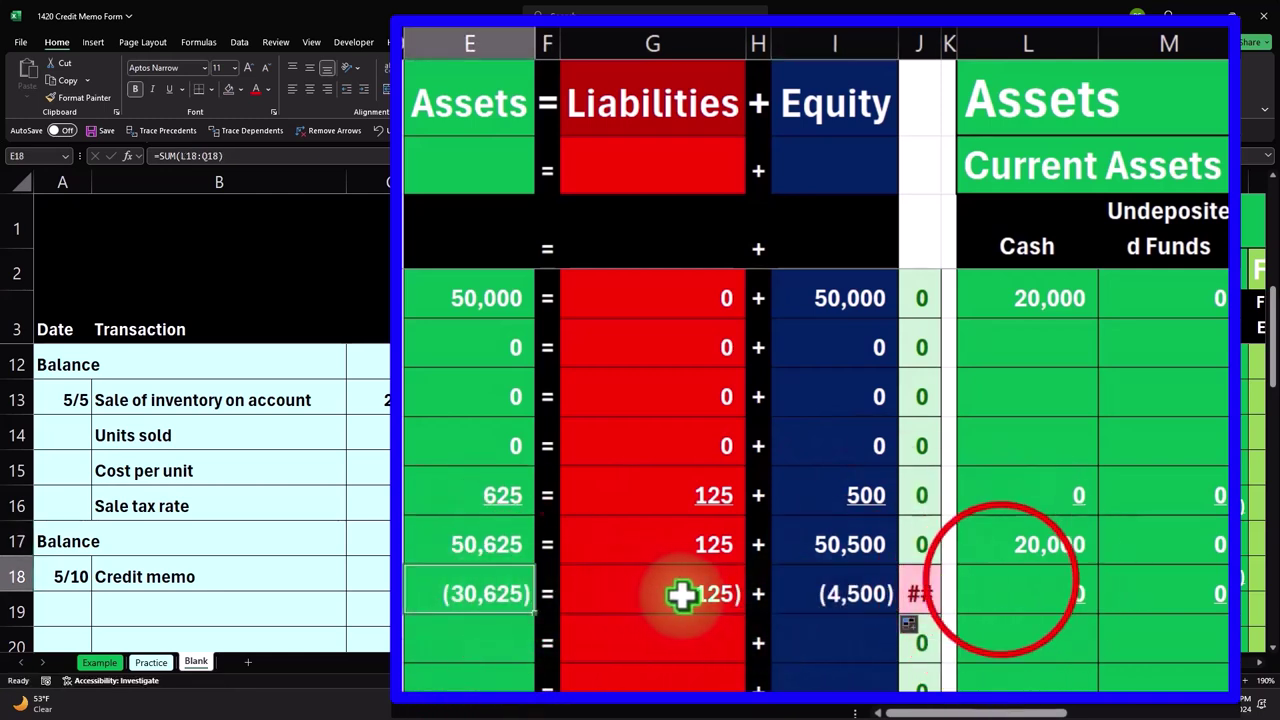
pyautogui.click(993, 572)
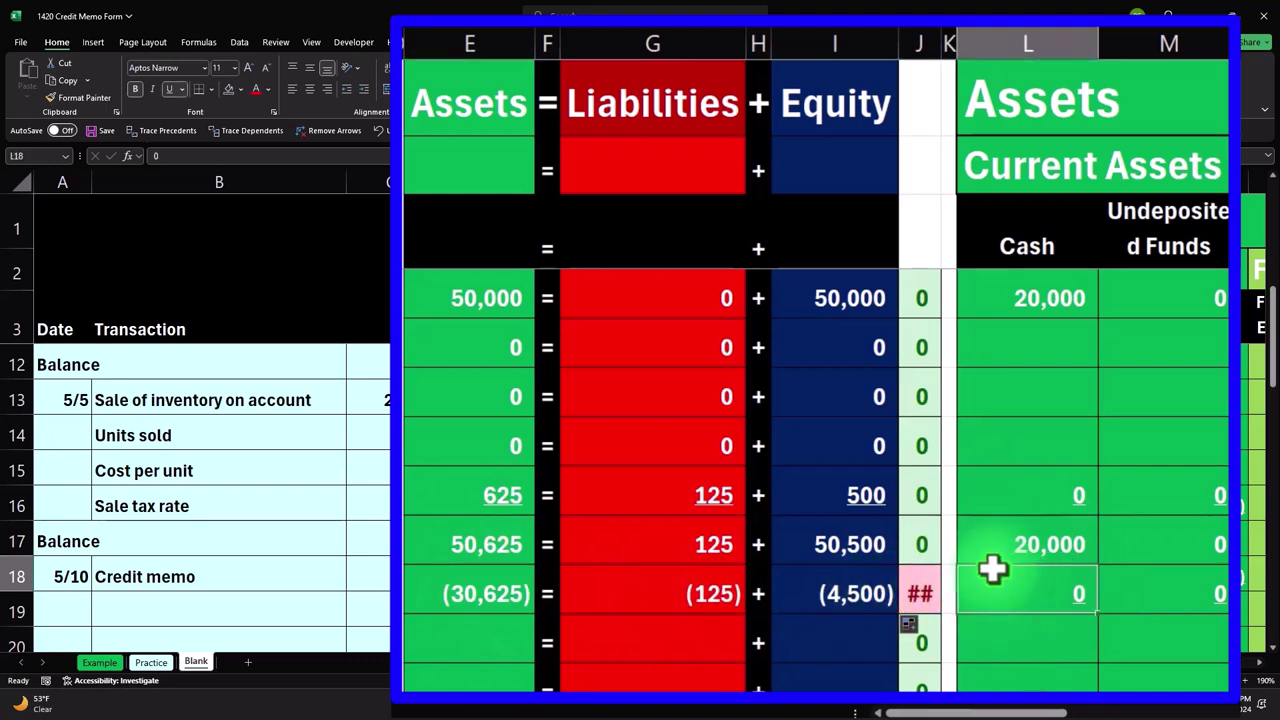
pyautogui.press('Right')
pyautogui.press('Right')
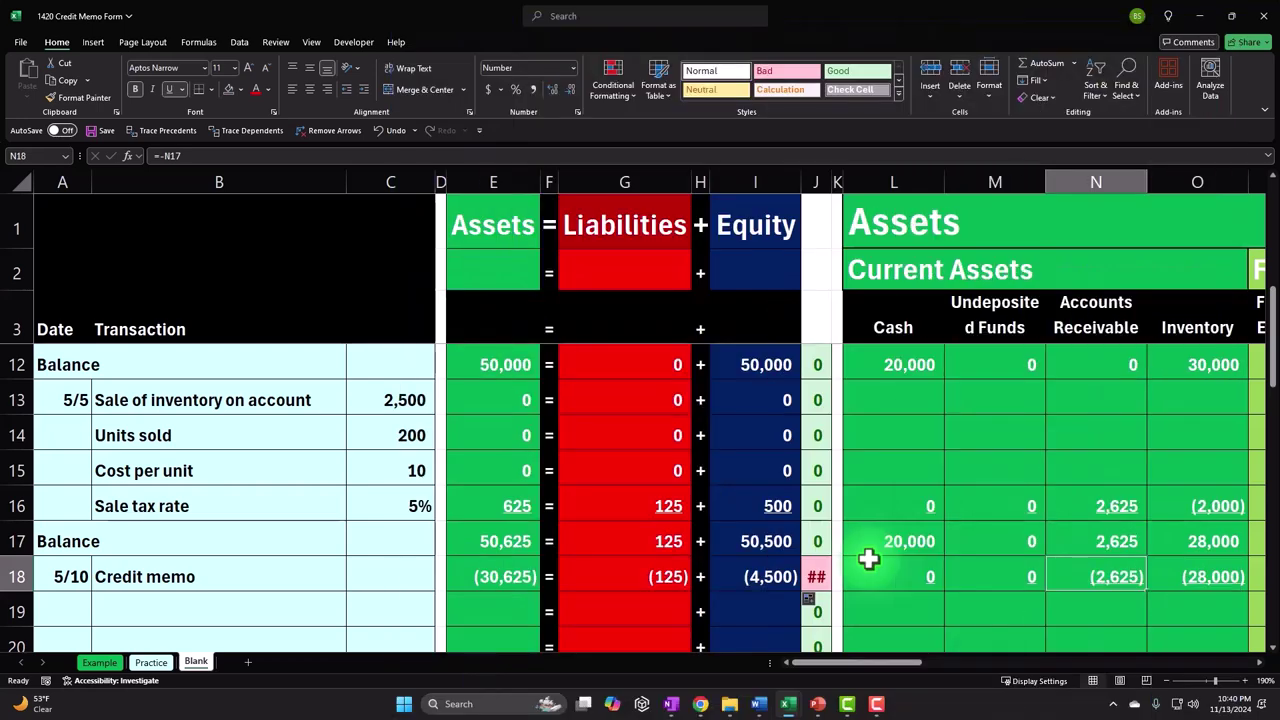
pyautogui.press('Right')
pyautogui.press('Right')
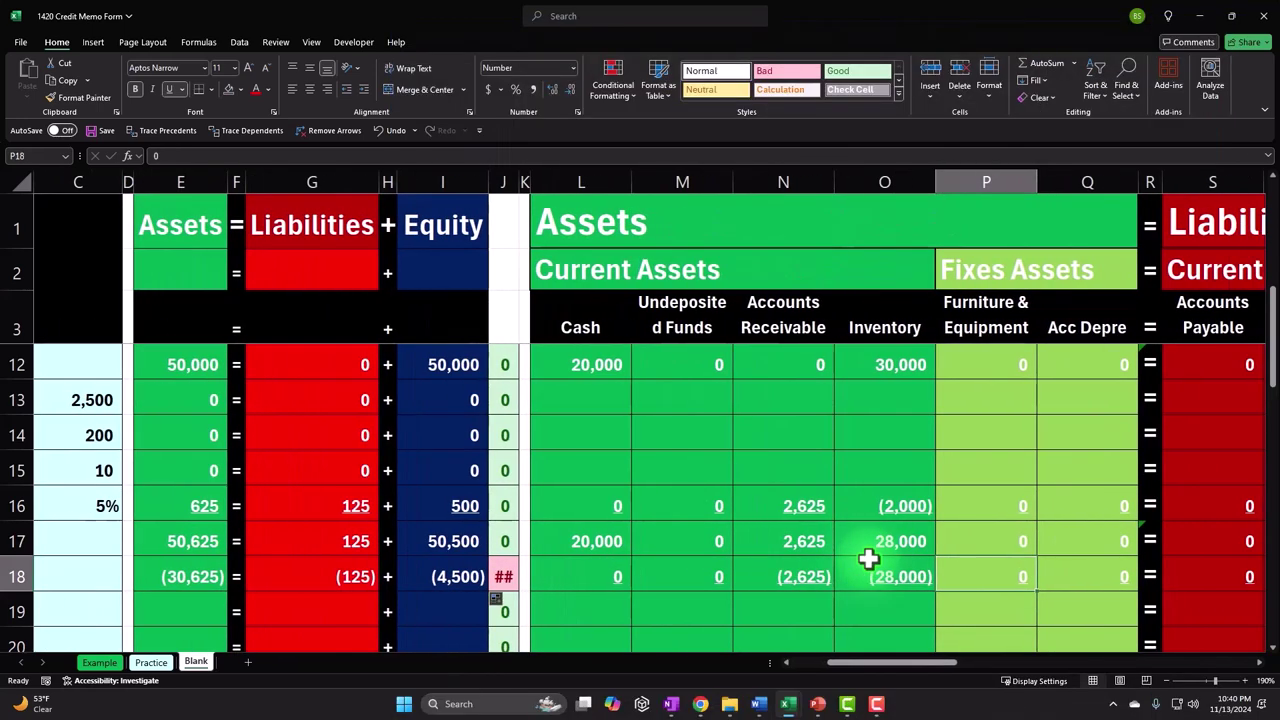
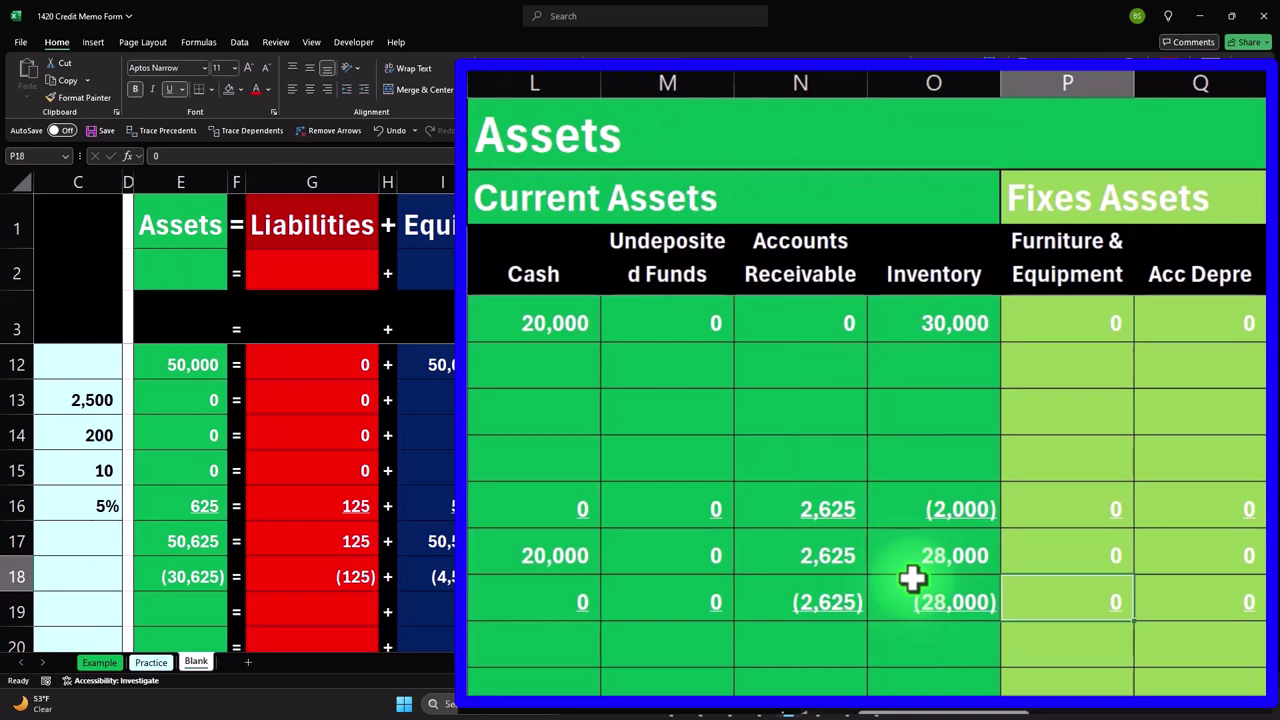
# Re-enter the credit memo reversals in N18 (=-N16) and O18 (=-O16) for Accounts Receivable and Inventory
pyautogui.press('Left')
pyautogui.press('Left')
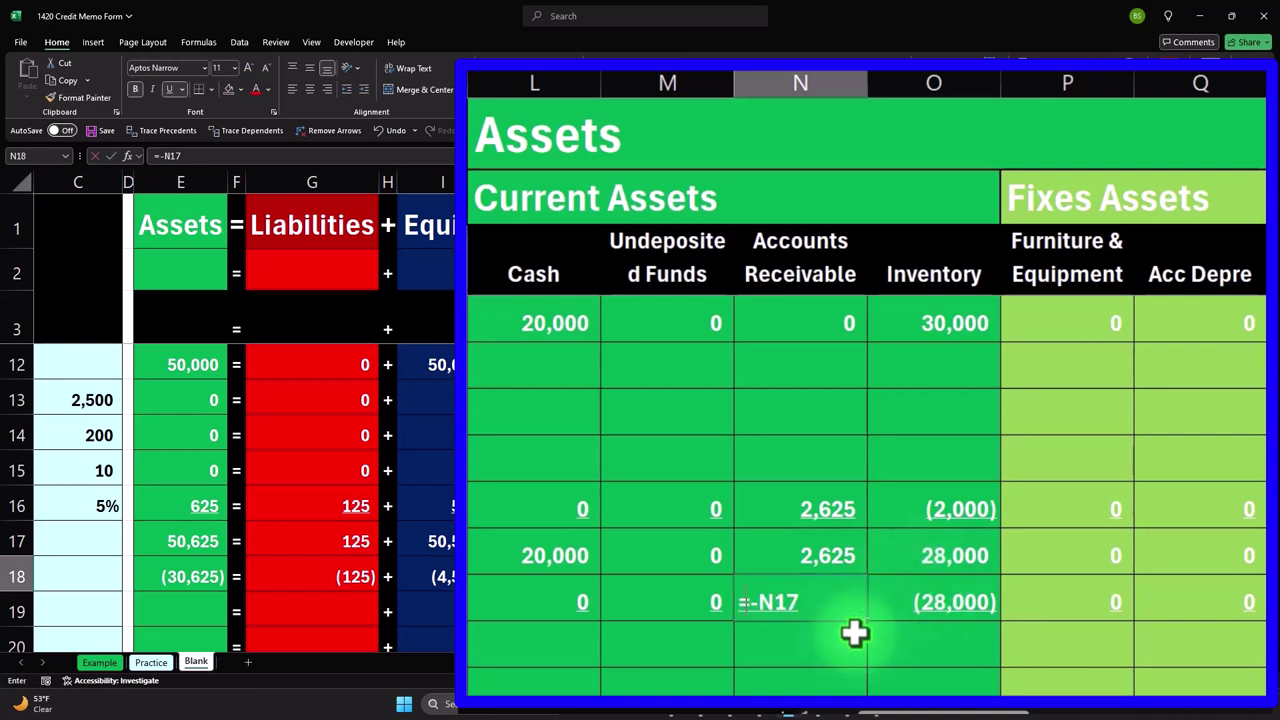
pyautogui.write('-')
pyautogui.press('Return')
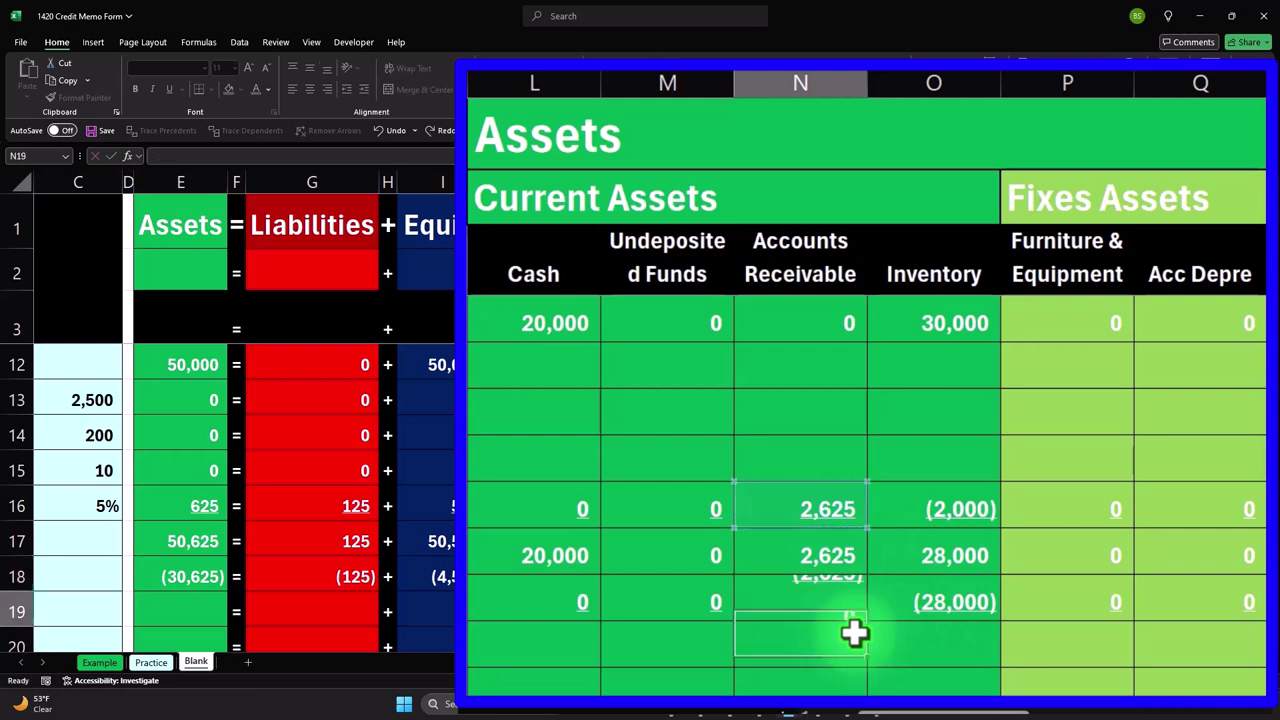
pyautogui.press('Right')
pyautogui.press('Up')
pyautogui.write('-')
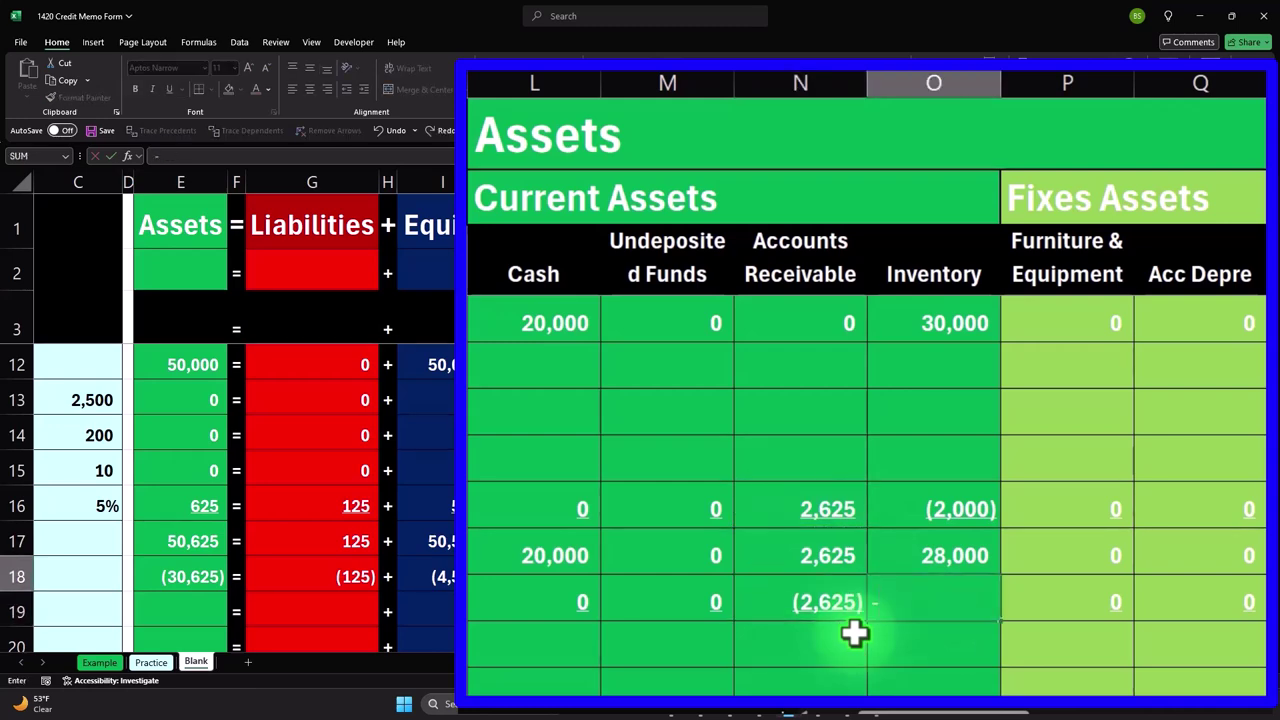
pyautogui.press('Return')
pyautogui.press('Up')
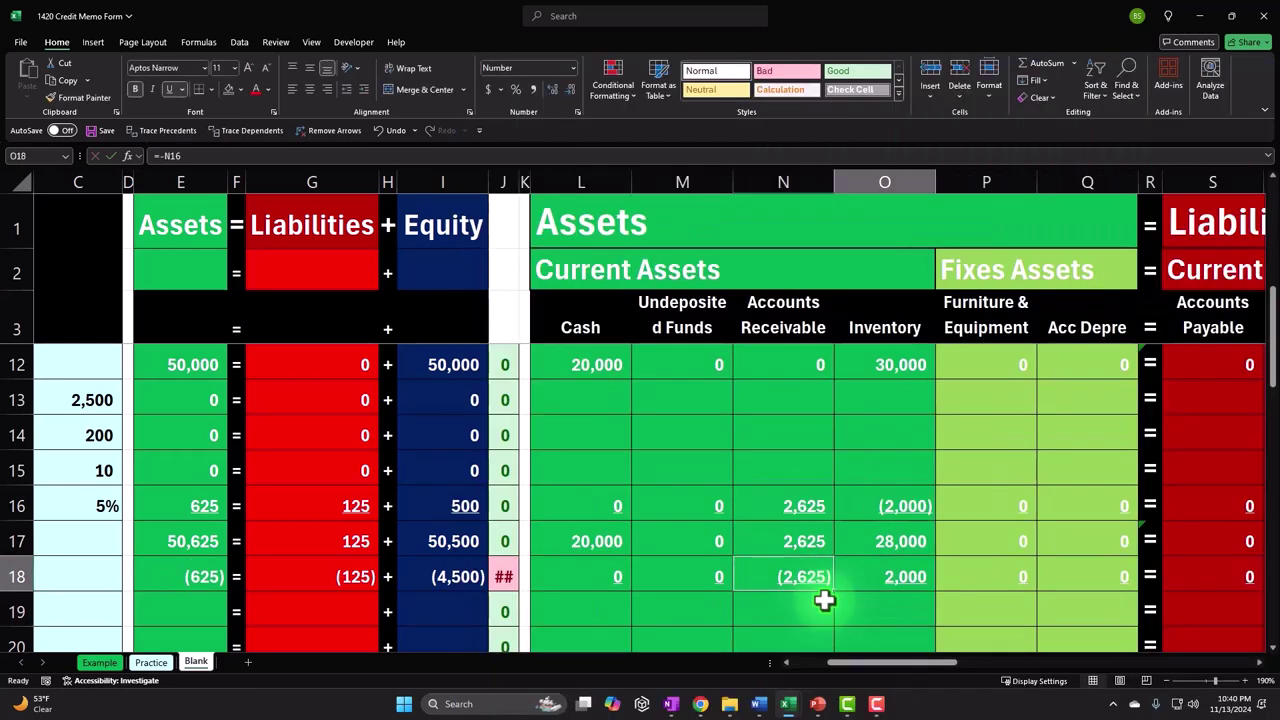
# Enter =-Z16 in AA18 so Sales Returns shows (2,500), then check the Sales figures
pyautogui.press('Right')
pyautogui.press('Right')
pyautogui.press('Right')
pyautogui.press('Right')
pyautogui.press('Right')
pyautogui.press('Right')
pyautogui.press('Right')
pyautogui.press('Right')
pyautogui.press('Right')
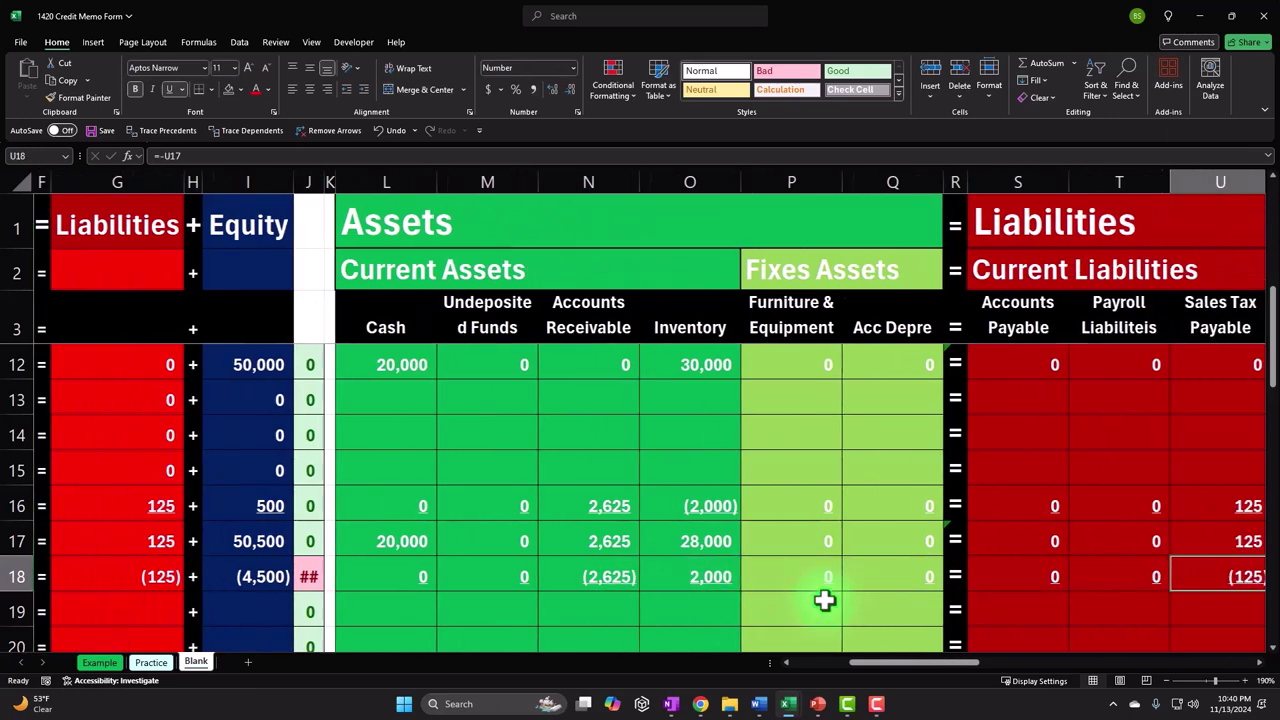
pyautogui.press('Right')
pyautogui.press('Right')
pyautogui.press('Right')
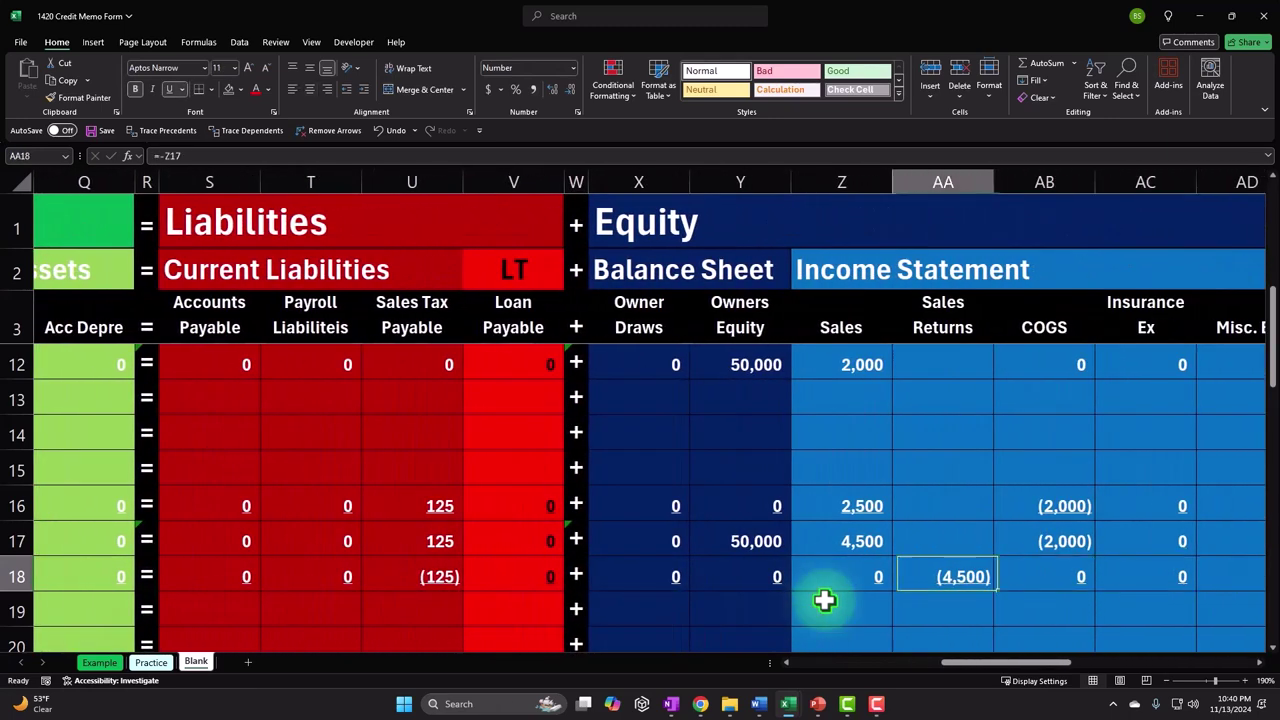
pyautogui.write('=-')
pyautogui.press('Left')
pyautogui.press('Up')
pyautogui.press('Up')
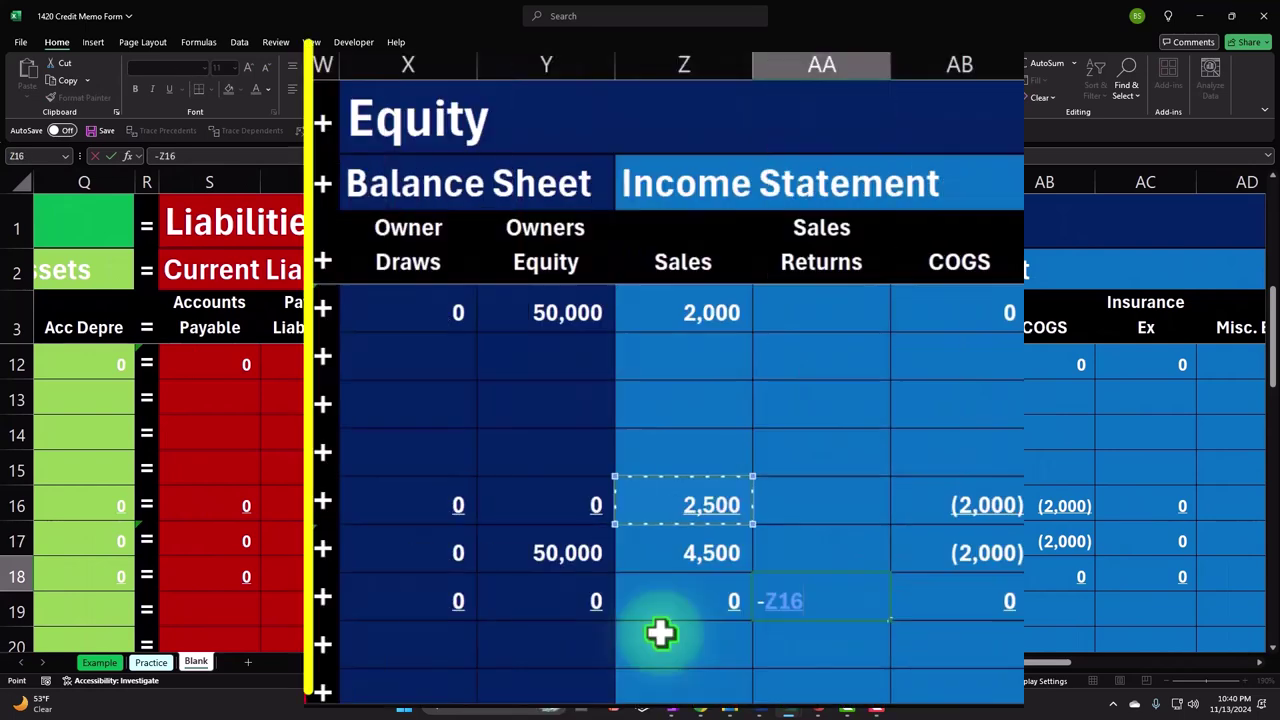
pyautogui.press('Return')
pyautogui.click(693, 565)
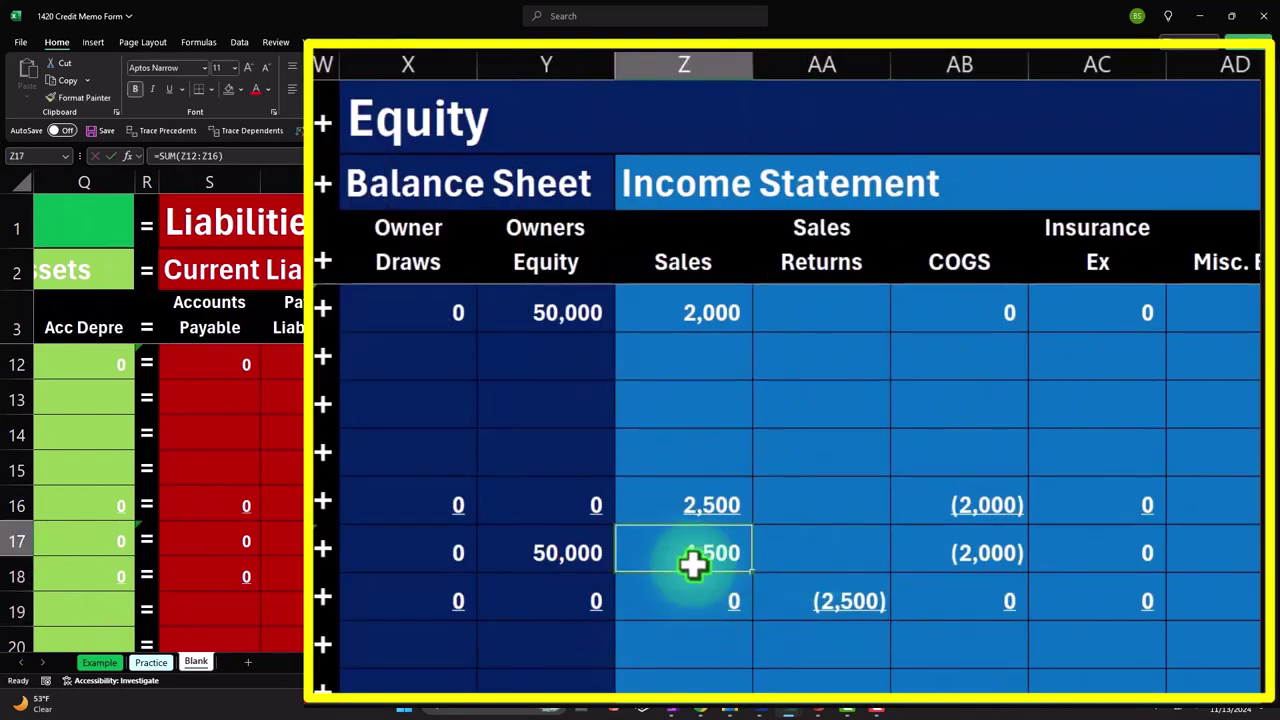
pyautogui.press('Down')
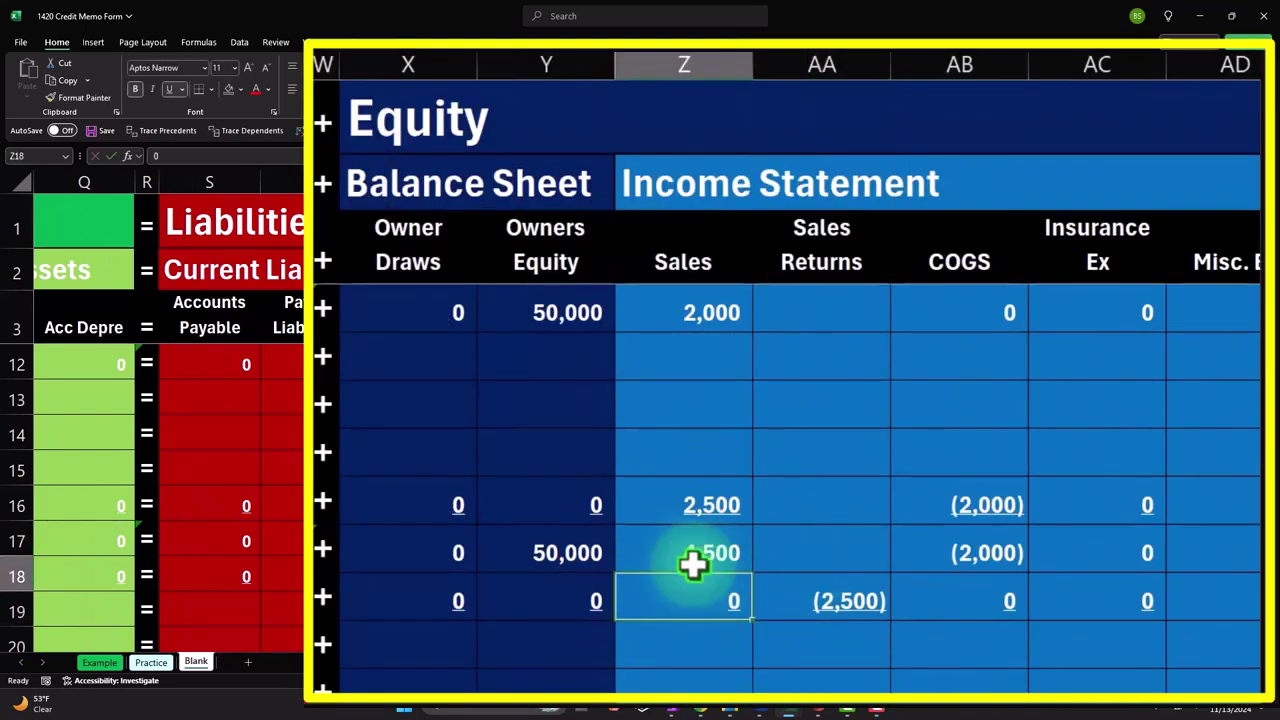
pyautogui.press('Right')
pyautogui.press('Right')
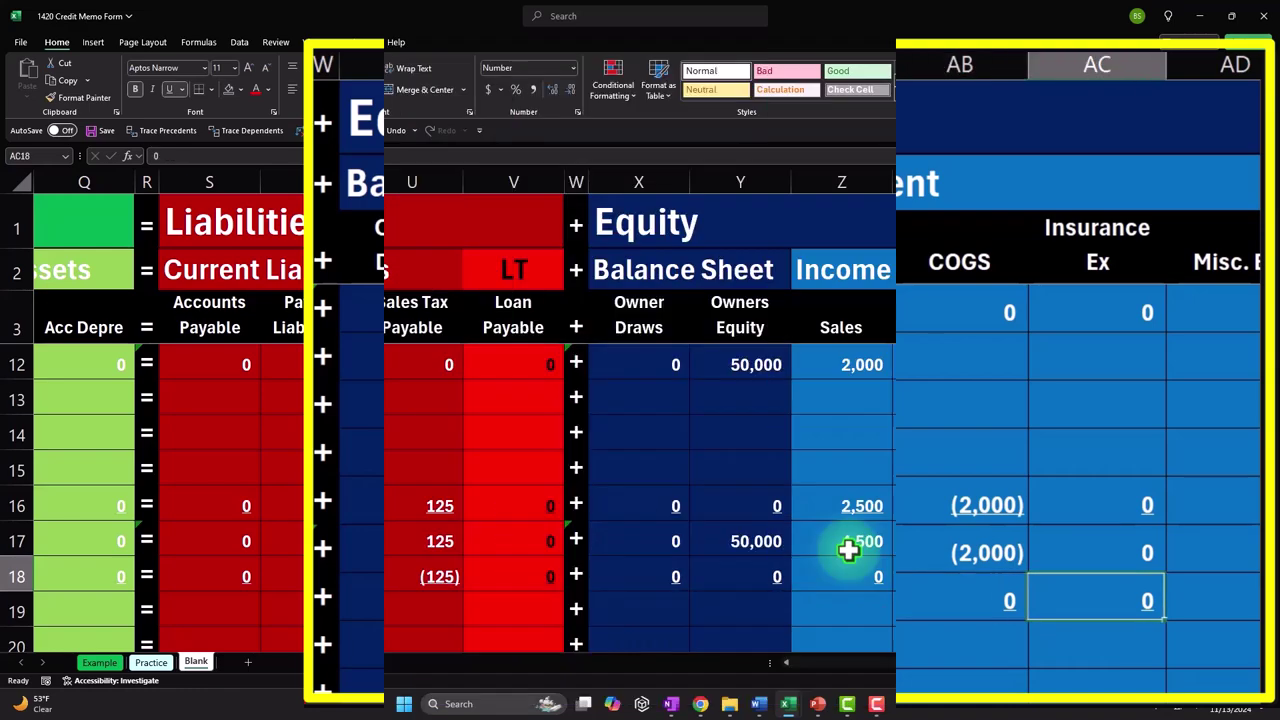
pyautogui.press('Left')
pyautogui.press('Left')
pyautogui.press('Left')
pyautogui.press('Left')
pyautogui.press('Left')
pyautogui.press('Left')
pyautogui.press('Left')
pyautogui.press('Left')
pyautogui.press('Left')
pyautogui.press('Left')
pyautogui.press('Left')
pyautogui.press('Left')
pyautogui.press('Left')
pyautogui.press('Left')
pyautogui.press('Left')
pyautogui.press('Left')
pyautogui.press('Left')
pyautogui.press('Left')
pyautogui.press('Left')
pyautogui.press('Left')
pyautogui.press('Left')
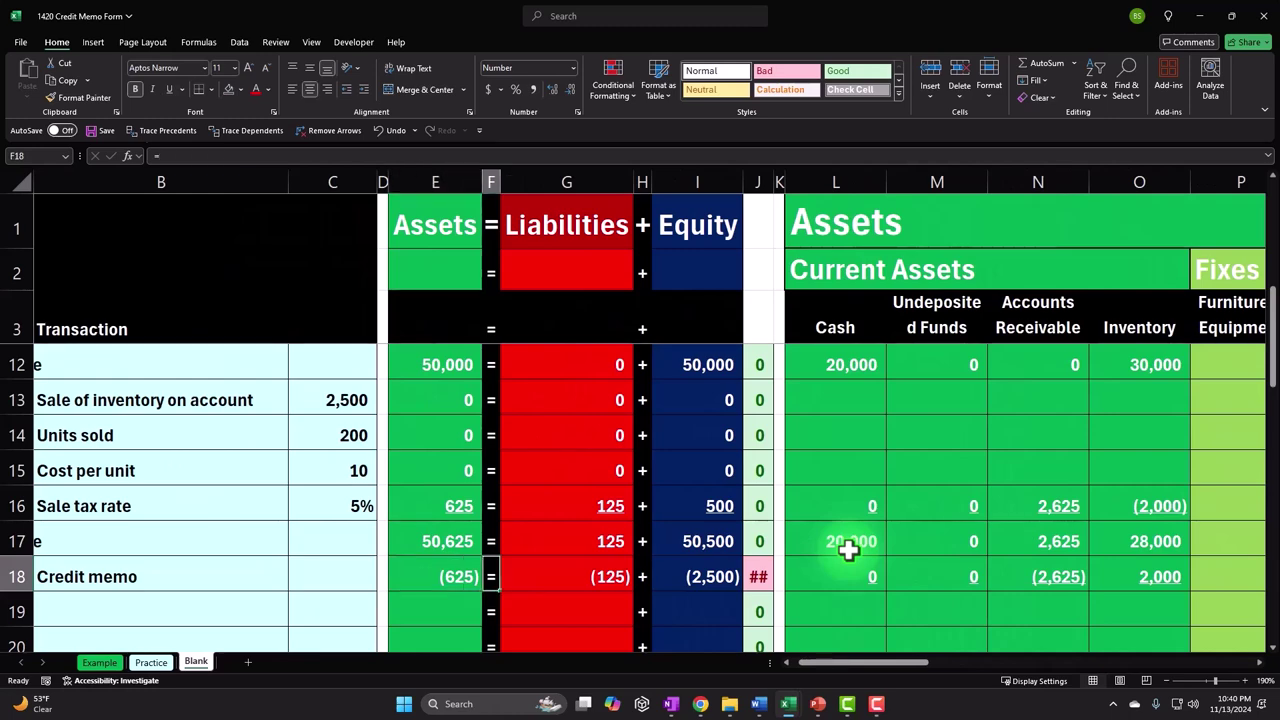
# Re-enter the Sales Tax Payable reversal in U18 as =-U16, giving (125)
pyautogui.press('Right')
pyautogui.press('Right')
pyautogui.press('Right')
pyautogui.press('Right')
pyautogui.press('Right')
pyautogui.press('Right')
pyautogui.press('Right')
pyautogui.press('Right')
pyautogui.press('Right')
pyautogui.press('Right')
pyautogui.press('Right')
pyautogui.press('Right')
pyautogui.press('Right')
pyautogui.press('Right')
pyautogui.press('Right')
pyautogui.press('Right')
pyautogui.press('Right')
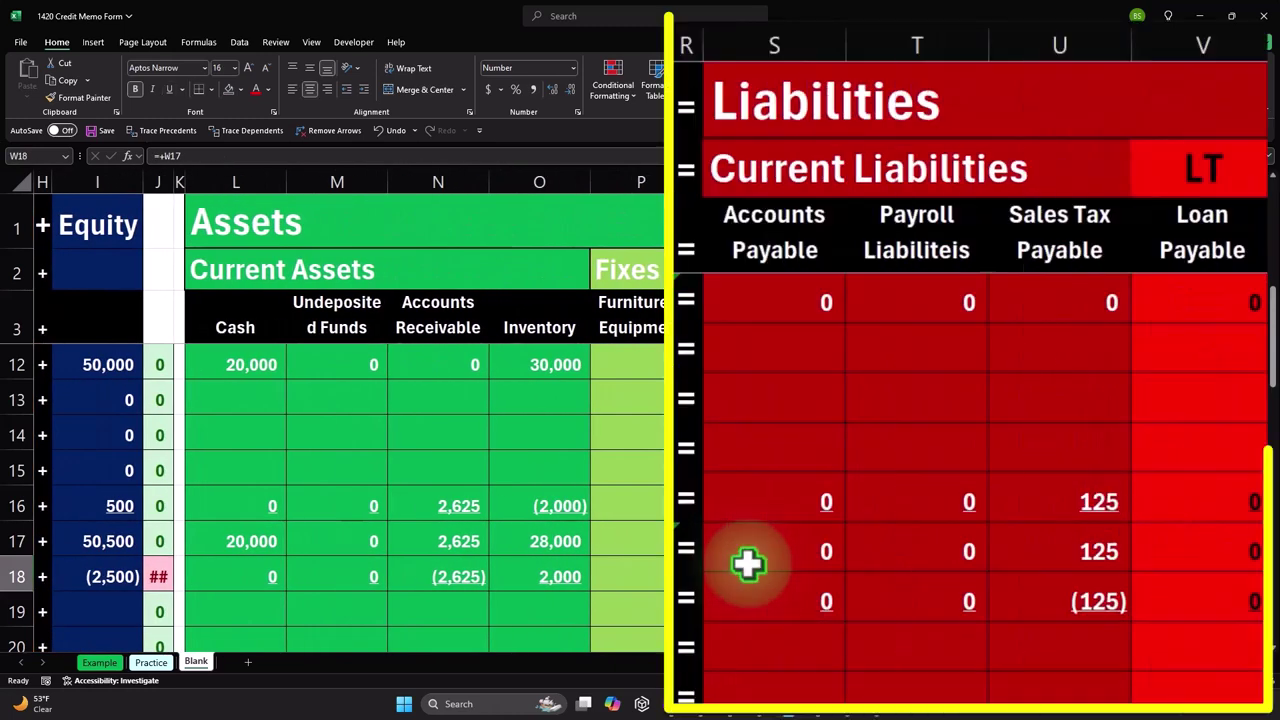
pyautogui.press('Left')
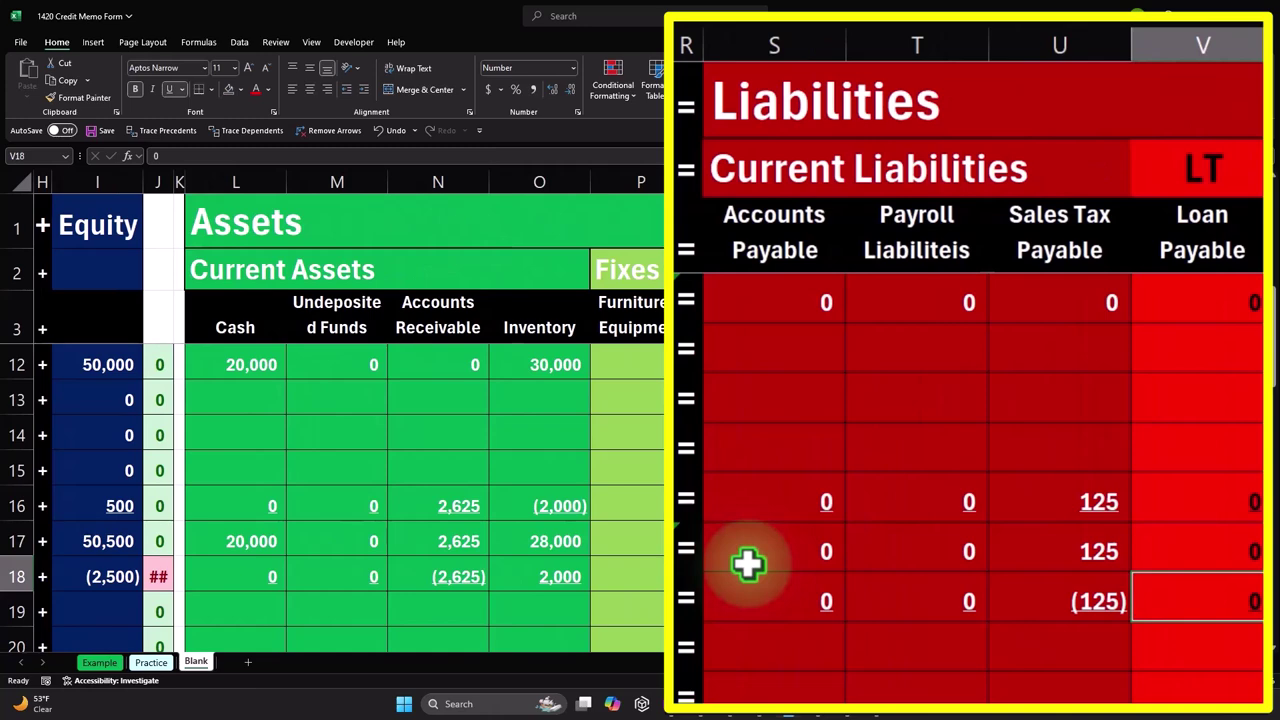
pyautogui.doubleClick(1077, 600)
pyautogui.press('Return')
pyautogui.press('Up')
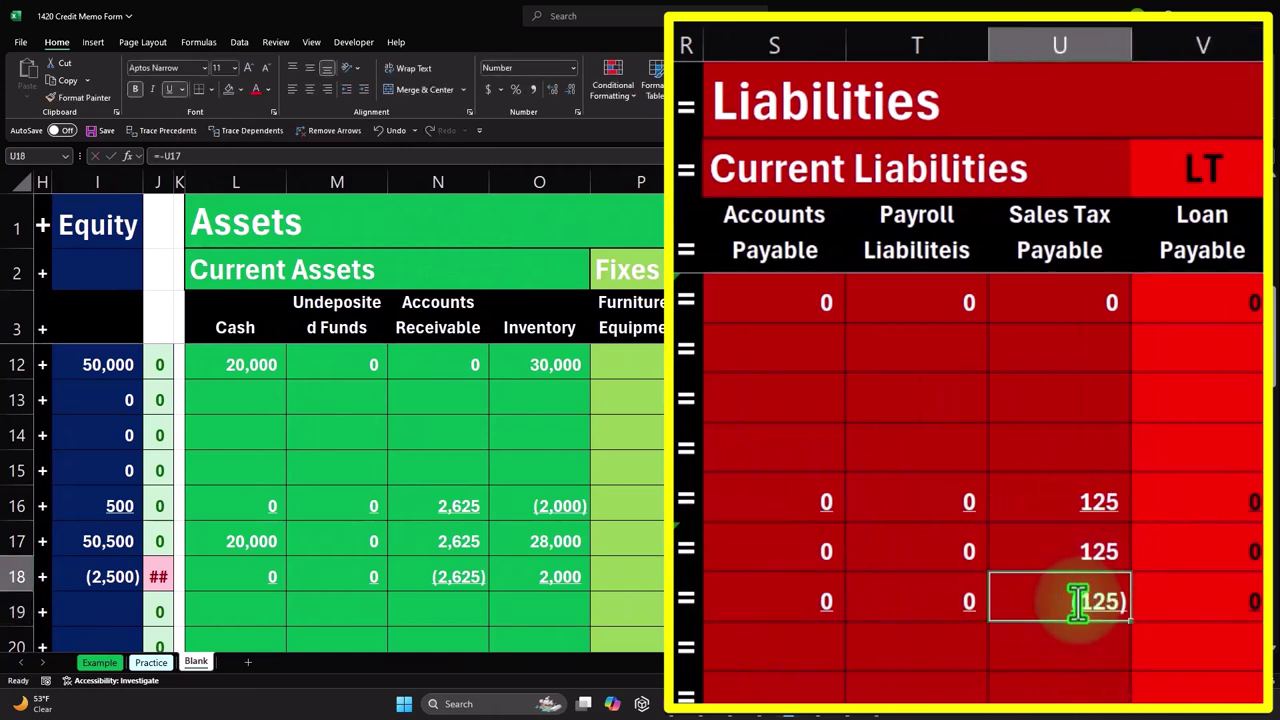
pyautogui.write('-')
pyautogui.press('Return')
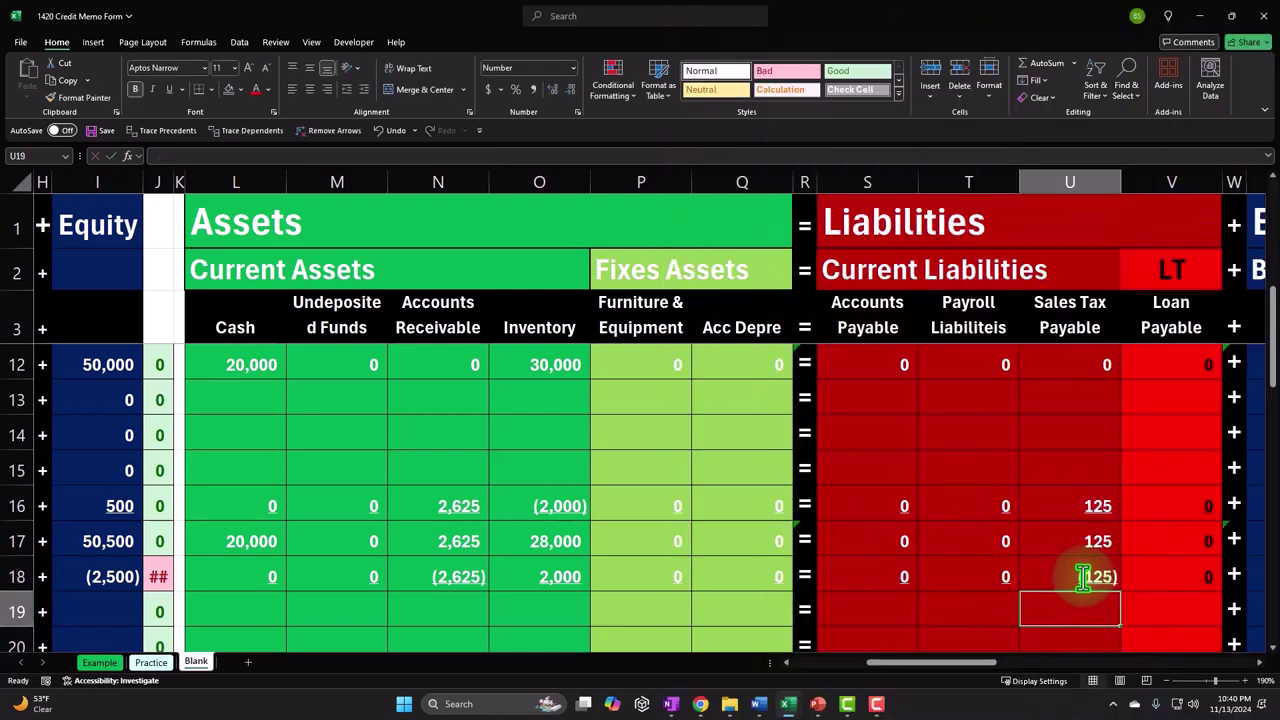
# Enter the COGS reversal =-AB16 in AB18, giving 2,000 and equity total (500)
pyautogui.press('Left')
pyautogui.press('Left')
pyautogui.press('Left')
pyautogui.press('Left')
pyautogui.press('Left')
pyautogui.press('Left')
pyautogui.press('Left')
pyautogui.press('Left')
pyautogui.press('Left')
pyautogui.press('Left')
pyautogui.press('Left')
pyautogui.press('Left')
pyautogui.press('Left')
pyautogui.press('Left')
pyautogui.press('Left')
pyautogui.press('Left')
pyautogui.press('Left')
pyautogui.press('Left')
pyautogui.press('Left')
pyautogui.press('Left')
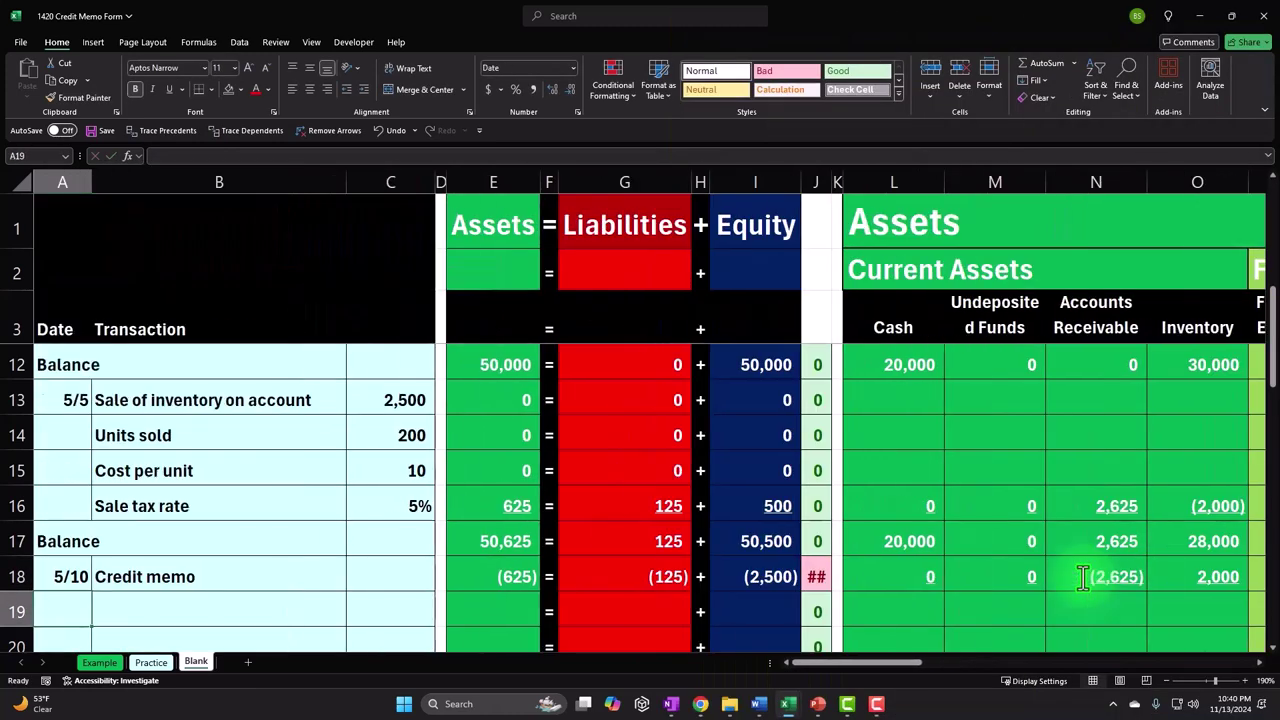
pyautogui.press('Right')
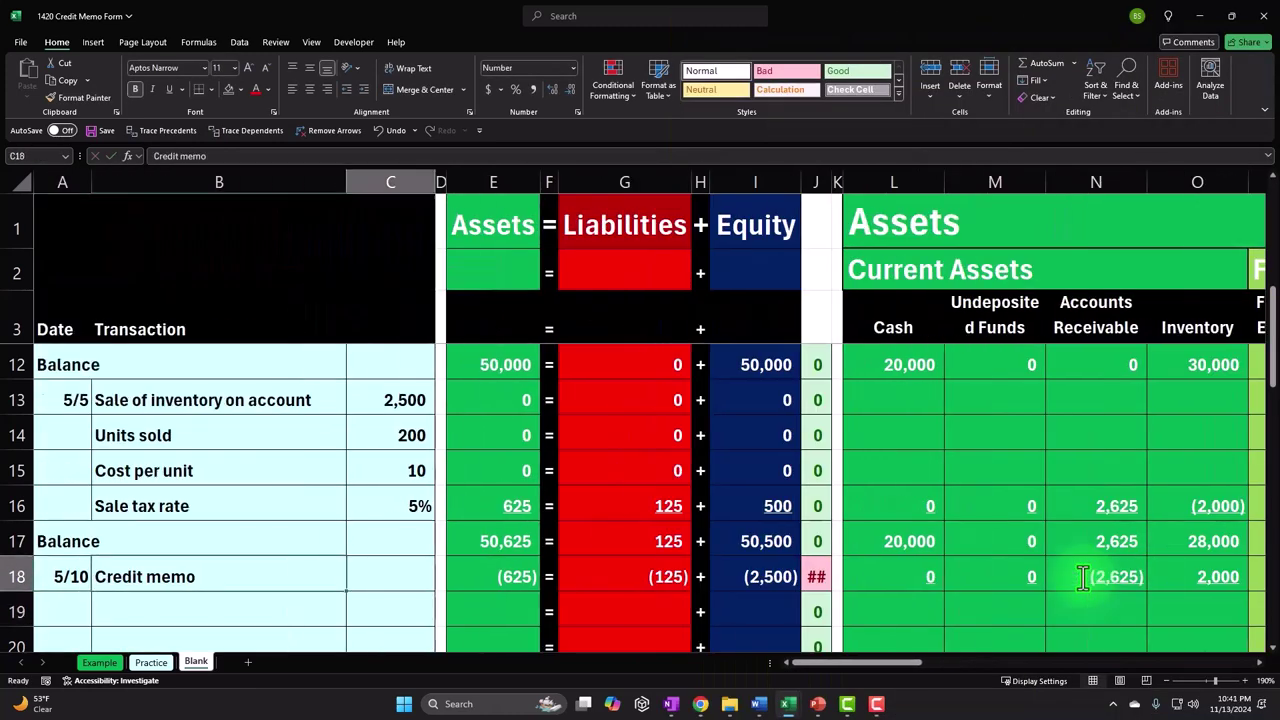
pyautogui.press('Right')
pyautogui.press('Right')
pyautogui.press('Right')
pyautogui.press('Right')
pyautogui.press('Right')
pyautogui.press('Right')
pyautogui.press('Right')
pyautogui.press('Right')
pyautogui.press('Right')
pyautogui.press('Right')
pyautogui.press('Right')
pyautogui.press('Right')
pyautogui.press('Right')
pyautogui.press('Right')
pyautogui.press('Right')
pyautogui.press('Right')
pyautogui.press('Right')
pyautogui.press('Right')
pyautogui.press('Right')
pyautogui.press('Right')
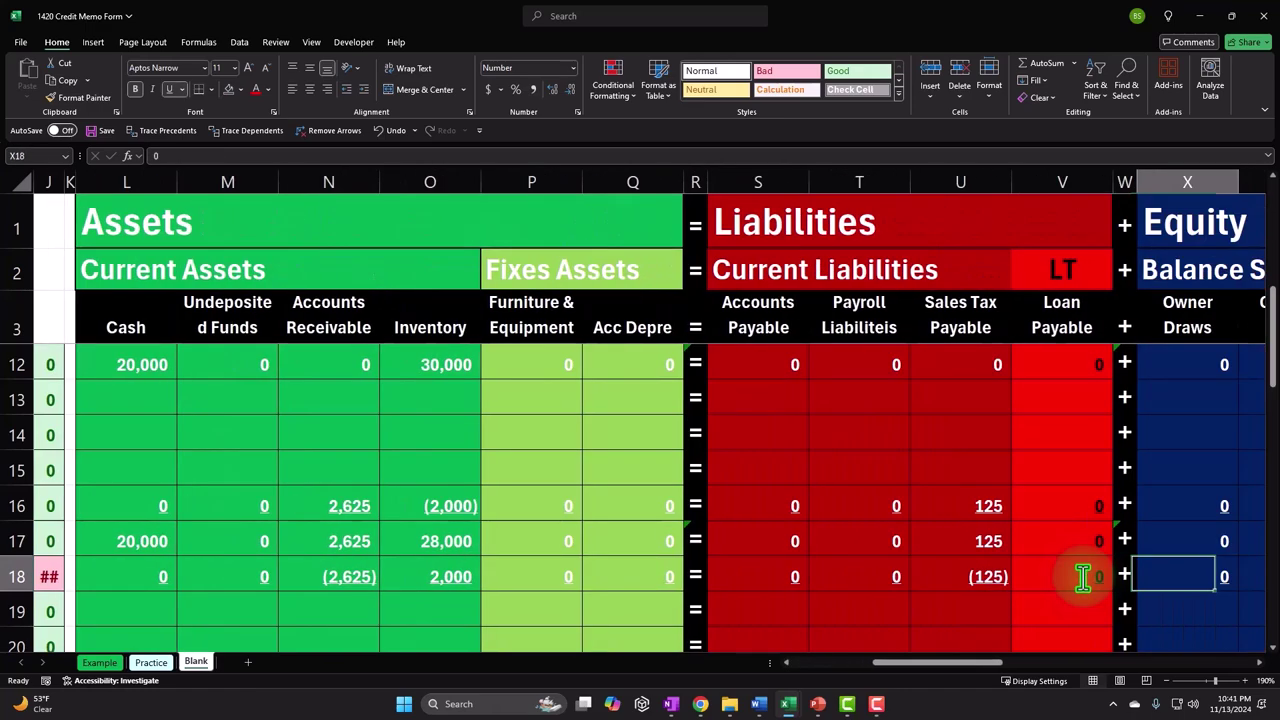
pyautogui.press('Right')
pyautogui.press('Right')
pyautogui.press('Right')
pyautogui.press('Right')
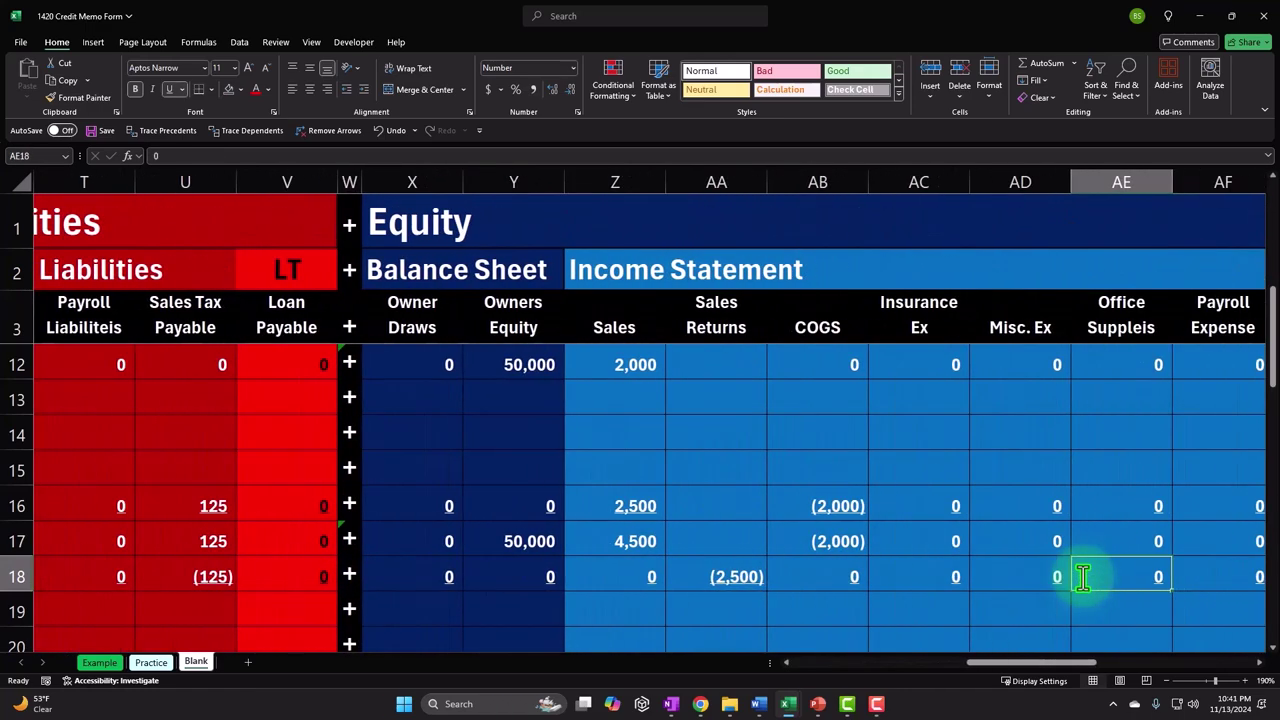
pyautogui.press('Right')
pyautogui.press('Left')
pyautogui.press('Left')
pyautogui.press('Left')
pyautogui.press('Left')
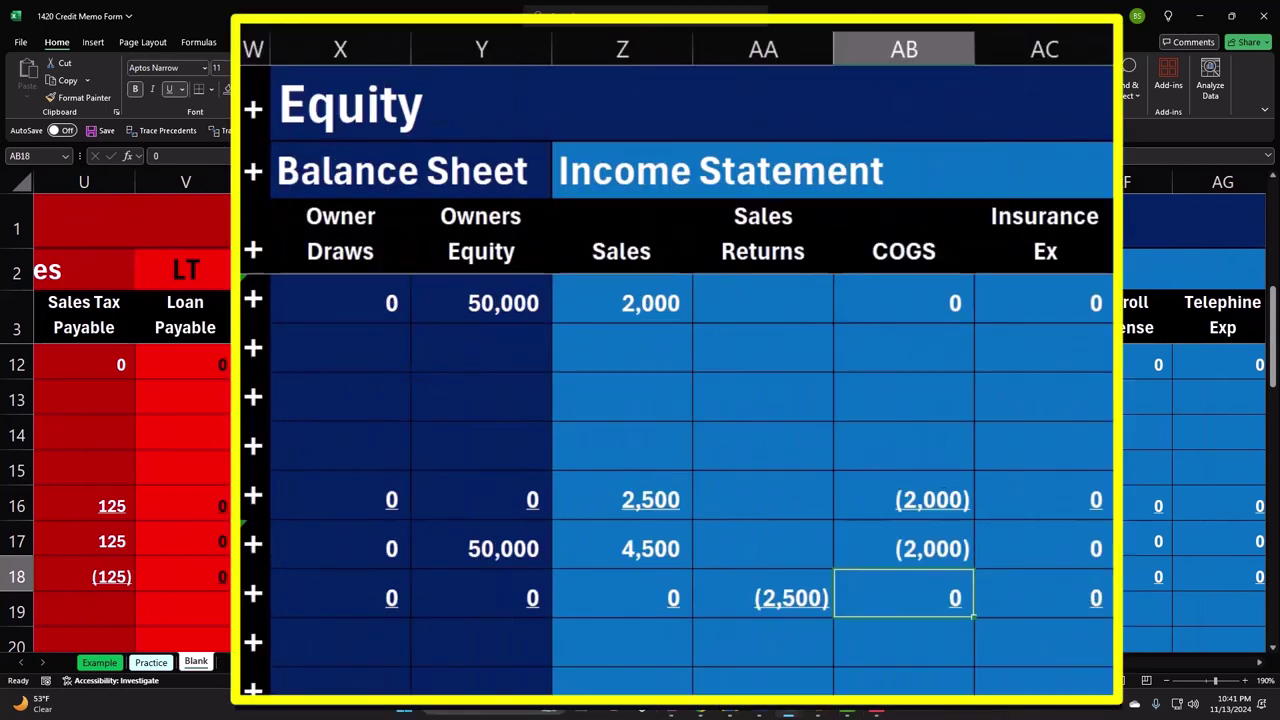
pyautogui.write('-AB16')
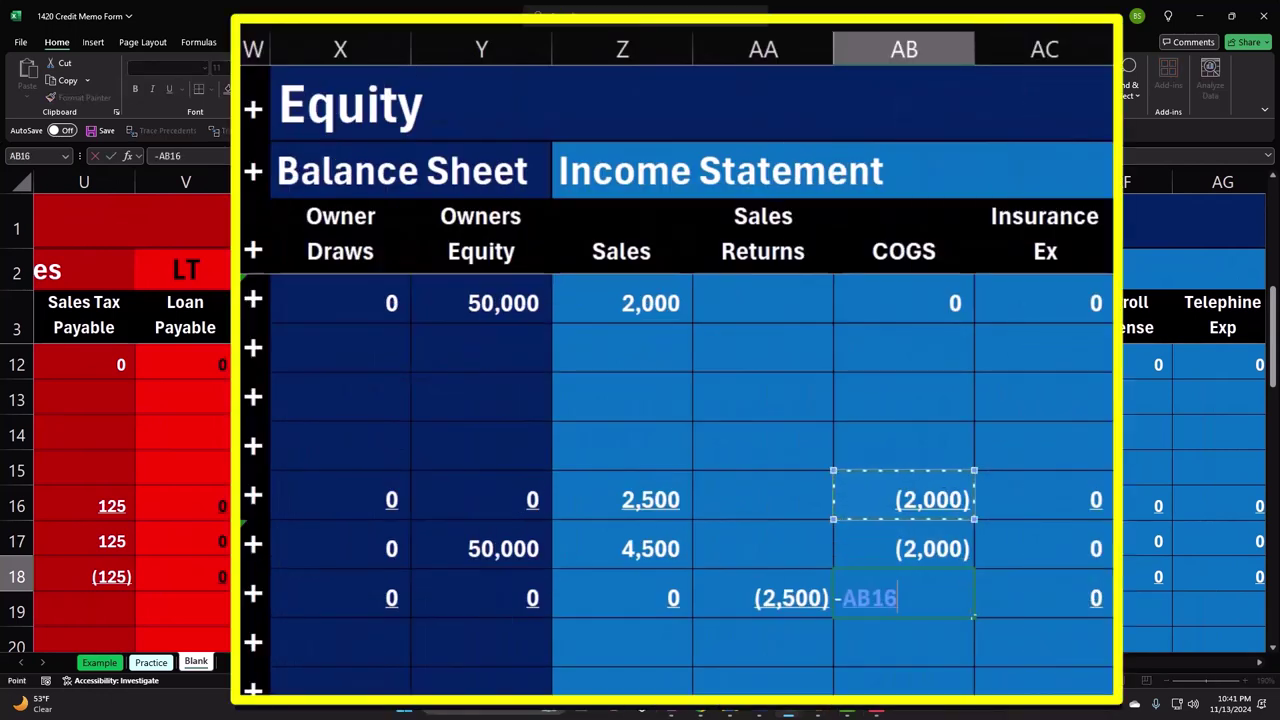
pyautogui.hotkey('ctrl', 'Return')
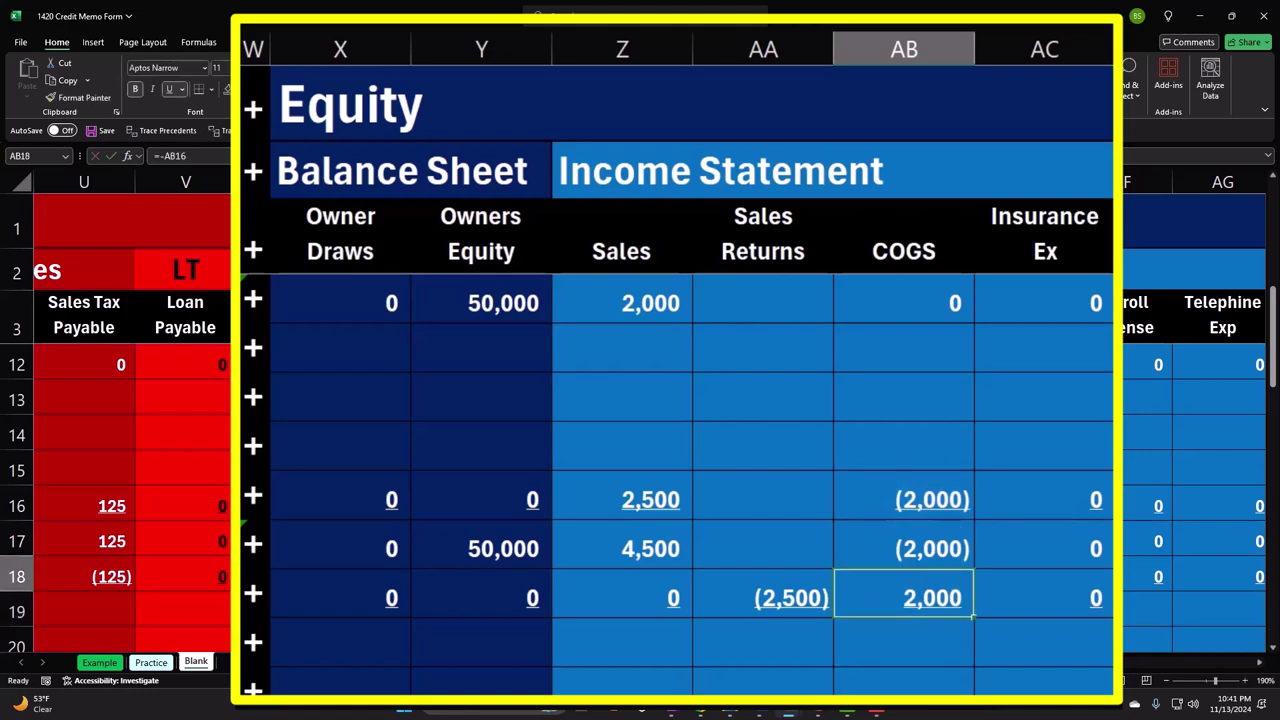
pyautogui.press('Left')
pyautogui.press('Left')
pyautogui.press('Home')
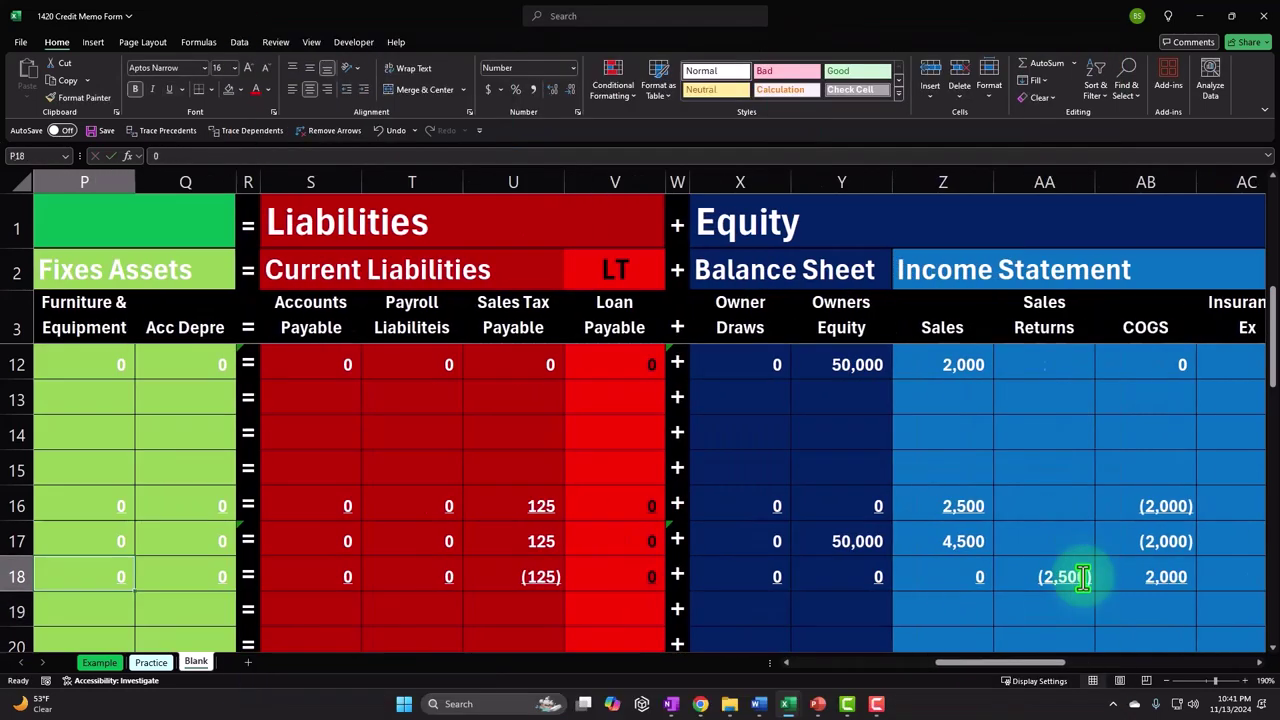
pyautogui.press('Right')
pyautogui.press('Right')
pyautogui.press('Right')
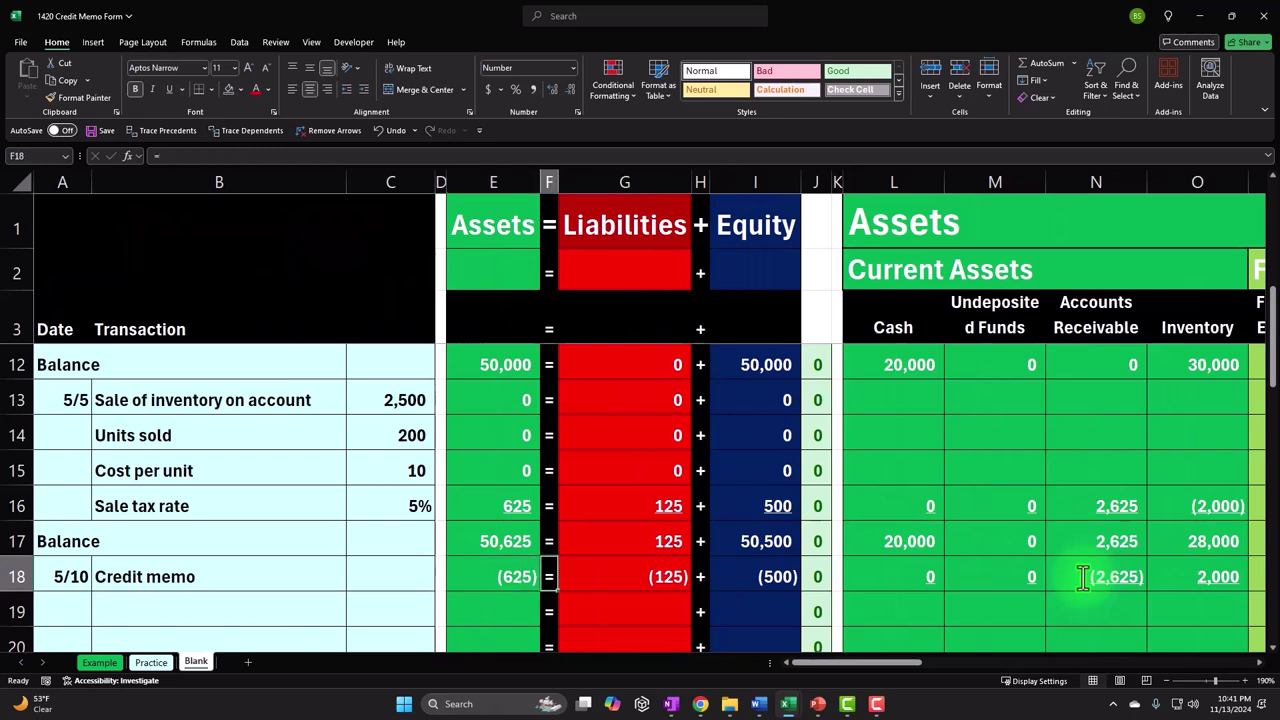
# Add a Balance row 19 with =SUM(L17:L18) in L19, giving Cash 20,000
pyautogui.press('Right')
pyautogui.press('Right')
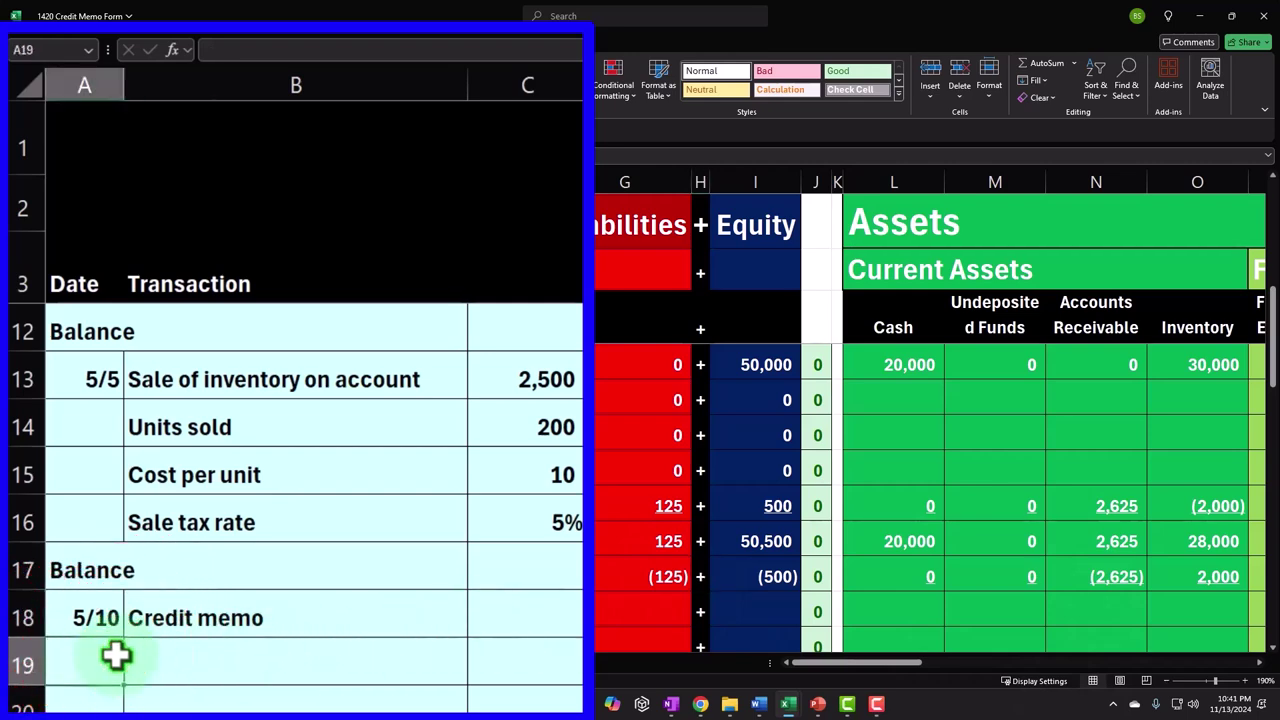
pyautogui.write('=')
pyautogui.press('Return')
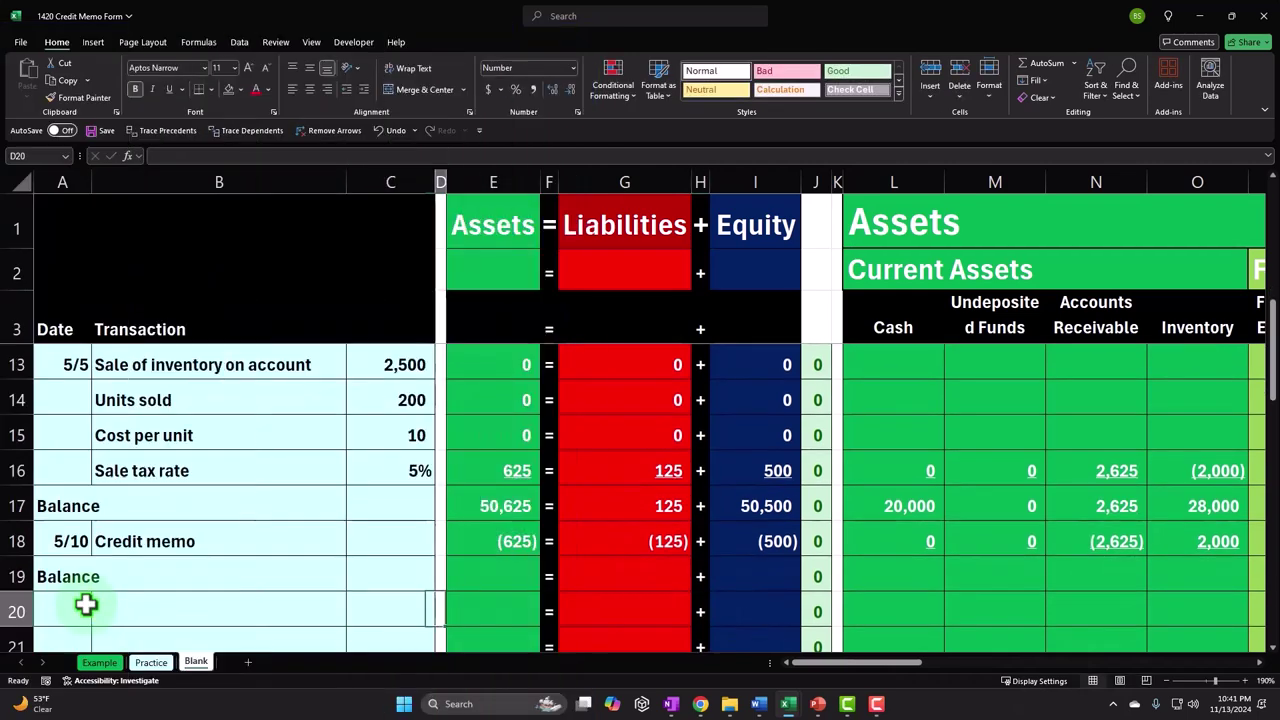
pyautogui.press('Right')
pyautogui.press('Right')
pyautogui.press('Right')
pyautogui.press('Right')
pyautogui.press('Right')
pyautogui.press('Right')
pyautogui.press('Right')
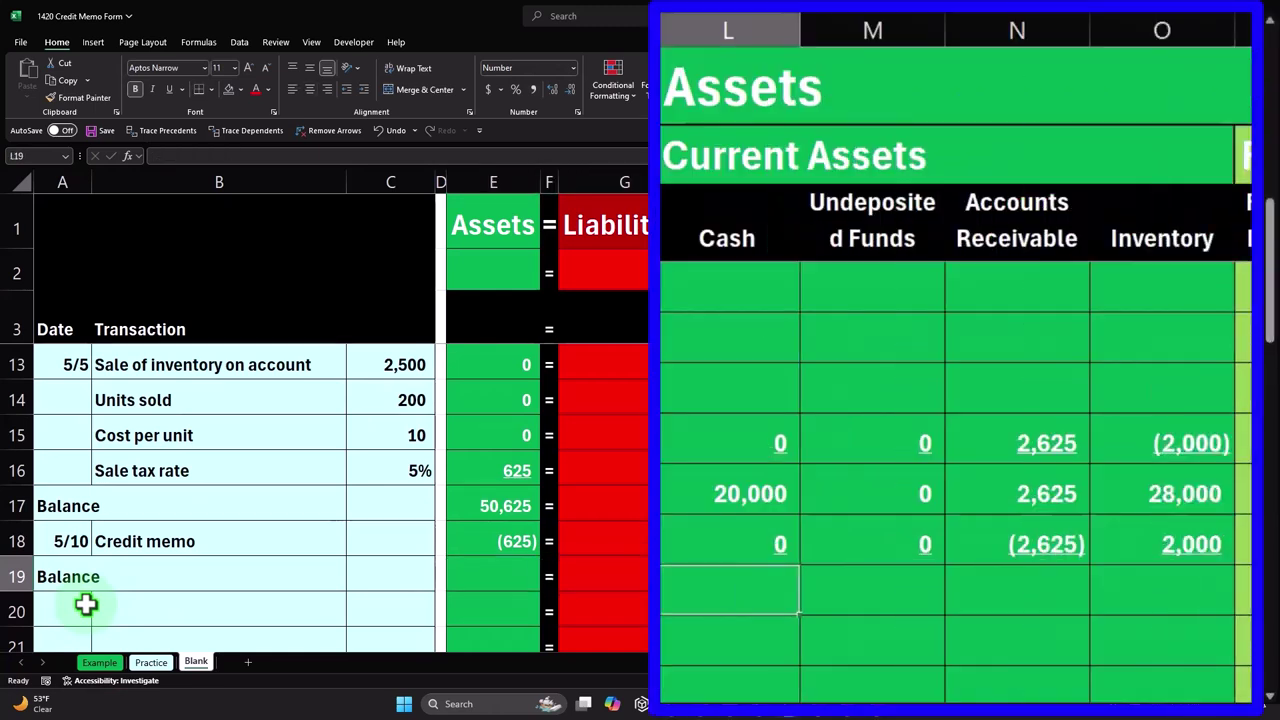
pyautogui.write('=sum(')
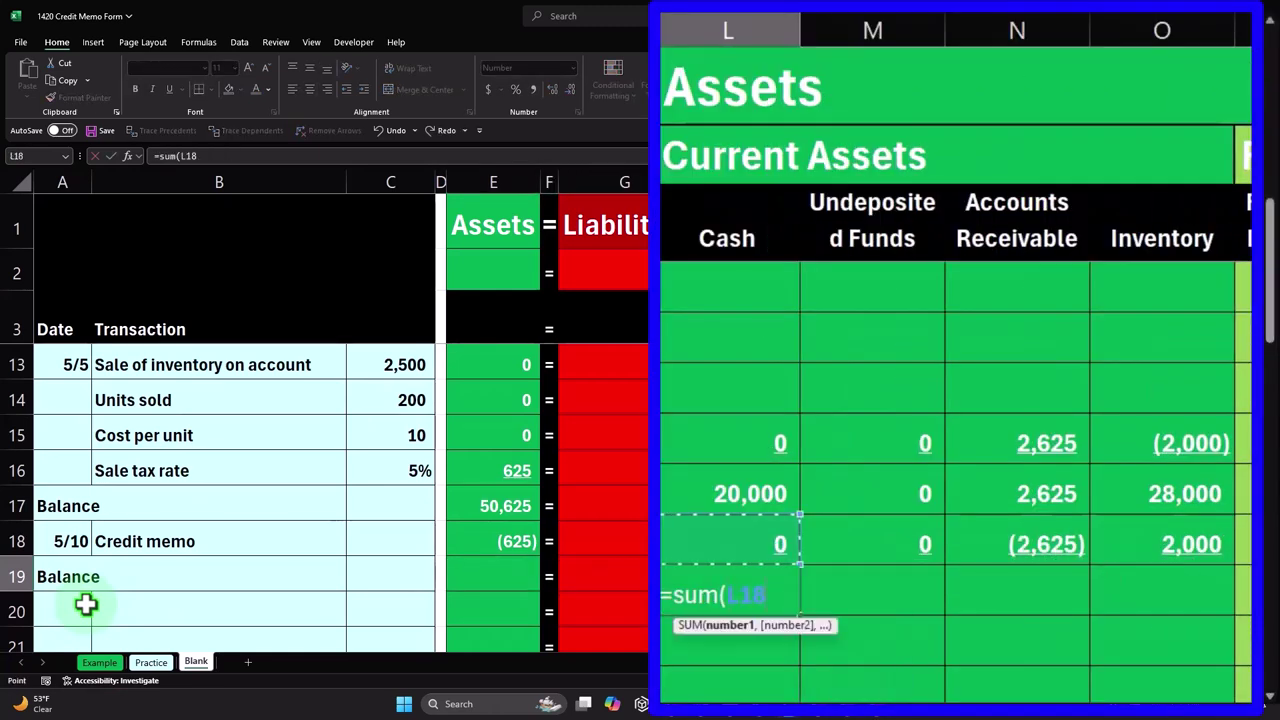
pyautogui.press('Return')
pyautogui.click(918, 577)
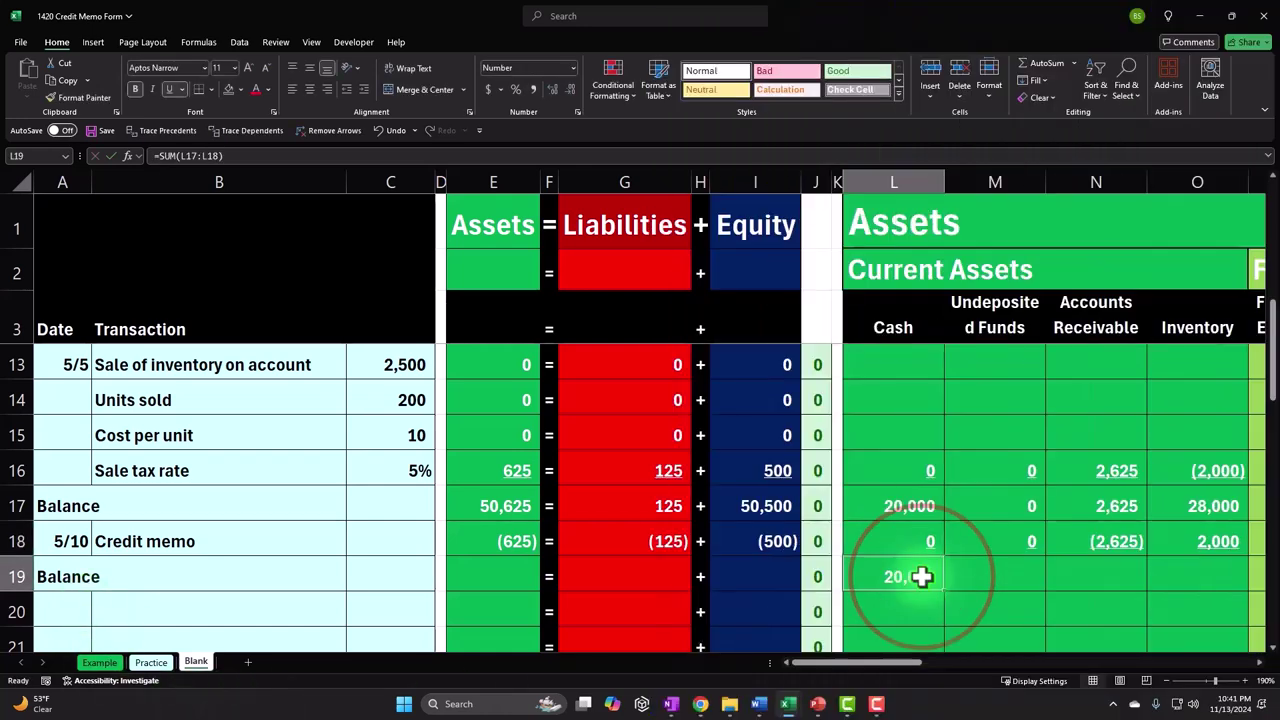
# Paste the L19 sum formula into M19:Q19, S19:V19 and X19:AH19
pyautogui.hotkey('ctrl', 'c')
pyautogui.moveTo(921, 577); pyautogui.dragTo(1114, 569)
pyautogui.rightClick(1110, 575)
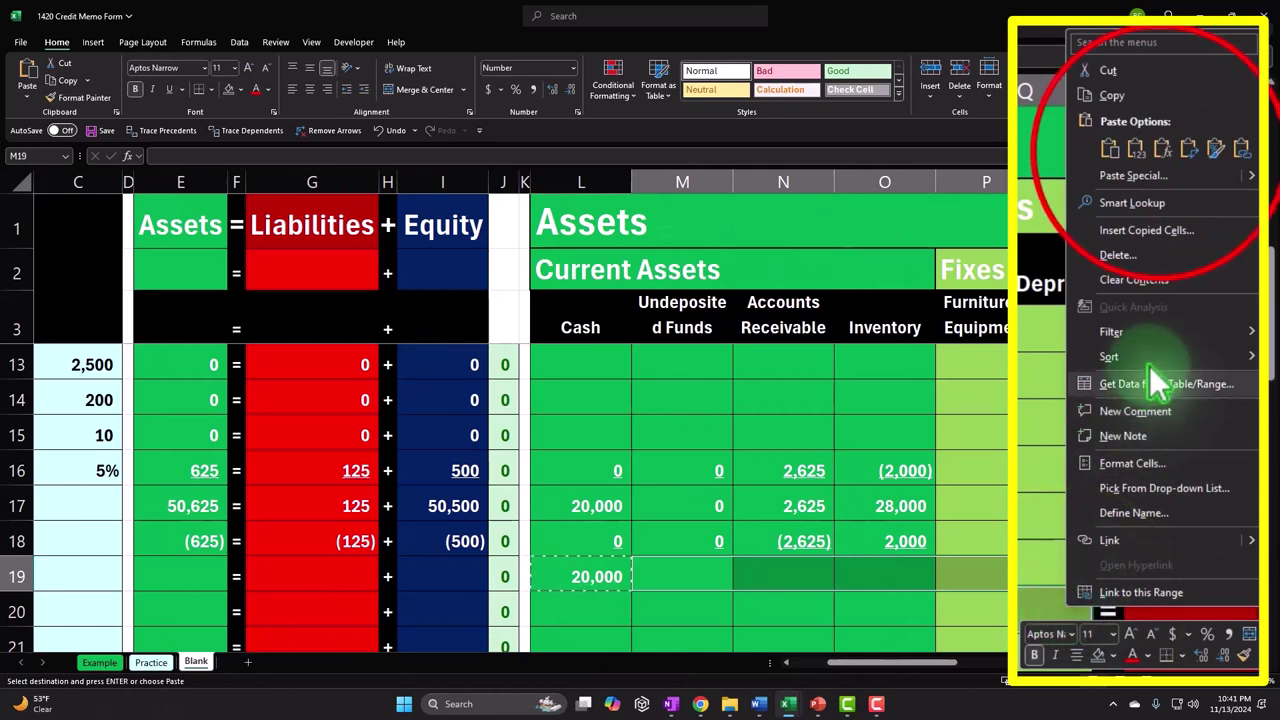
pyautogui.click(1161, 150)
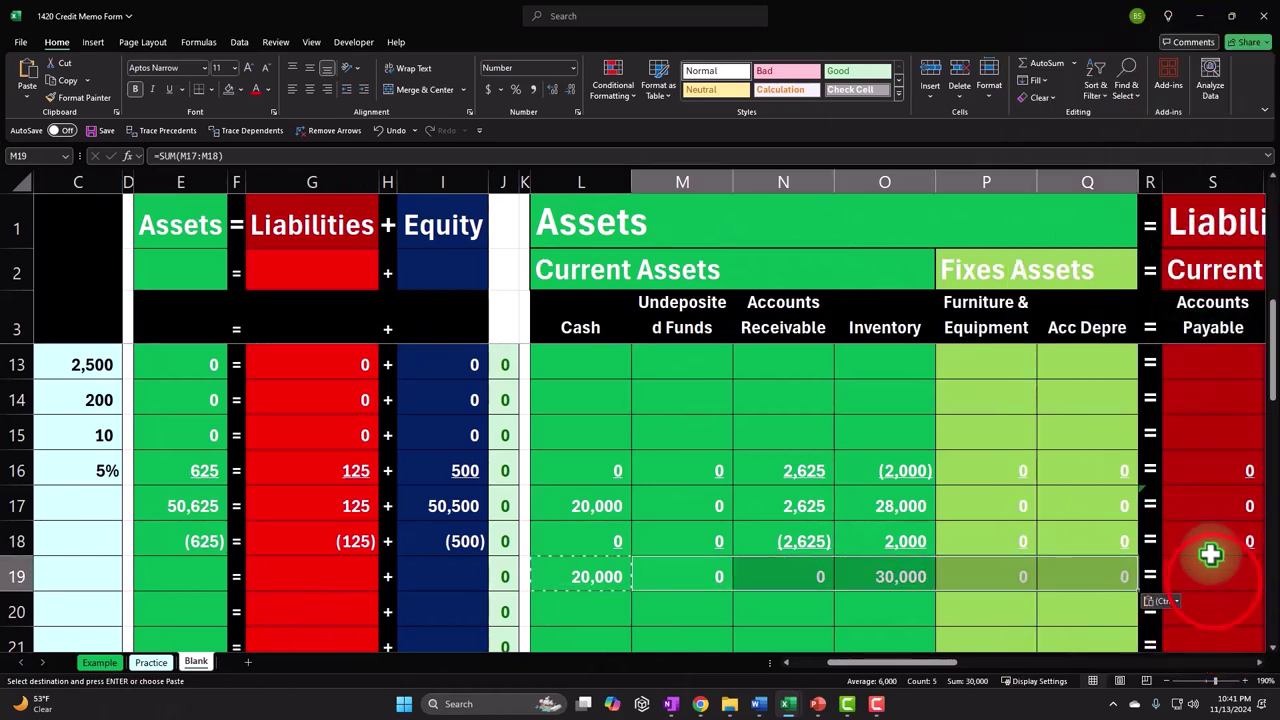
pyautogui.moveTo(1213, 581); pyautogui.dragTo(900, 577)
pyautogui.rightClick(822, 575)
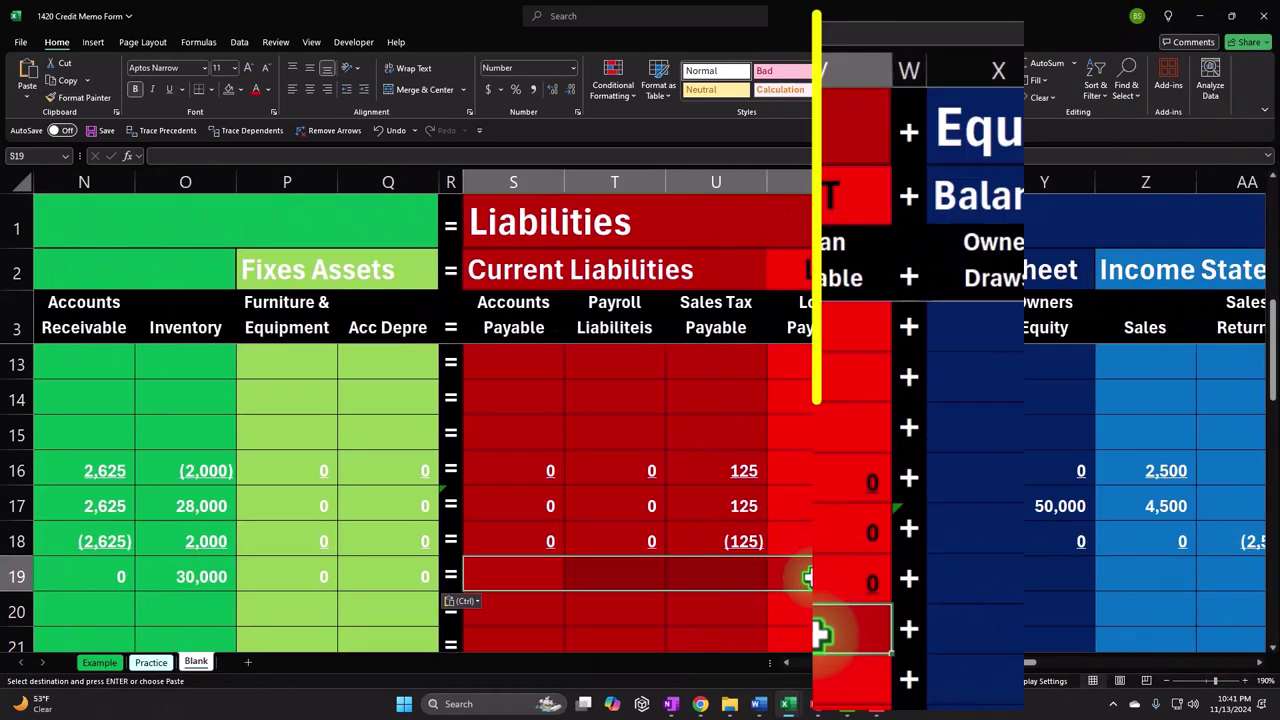
pyautogui.click(920, 143)
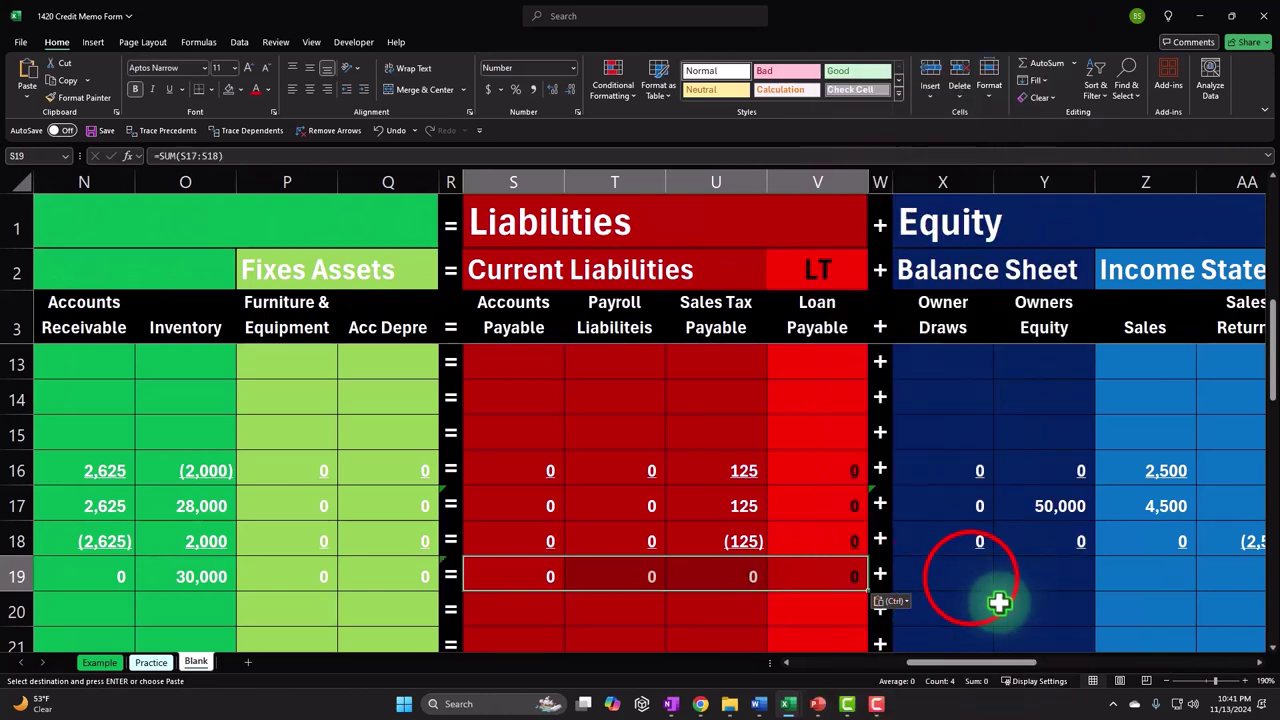
pyautogui.moveTo(977, 577); pyautogui.dragTo(1186, 583)
pyautogui.rightClick(1109, 583)
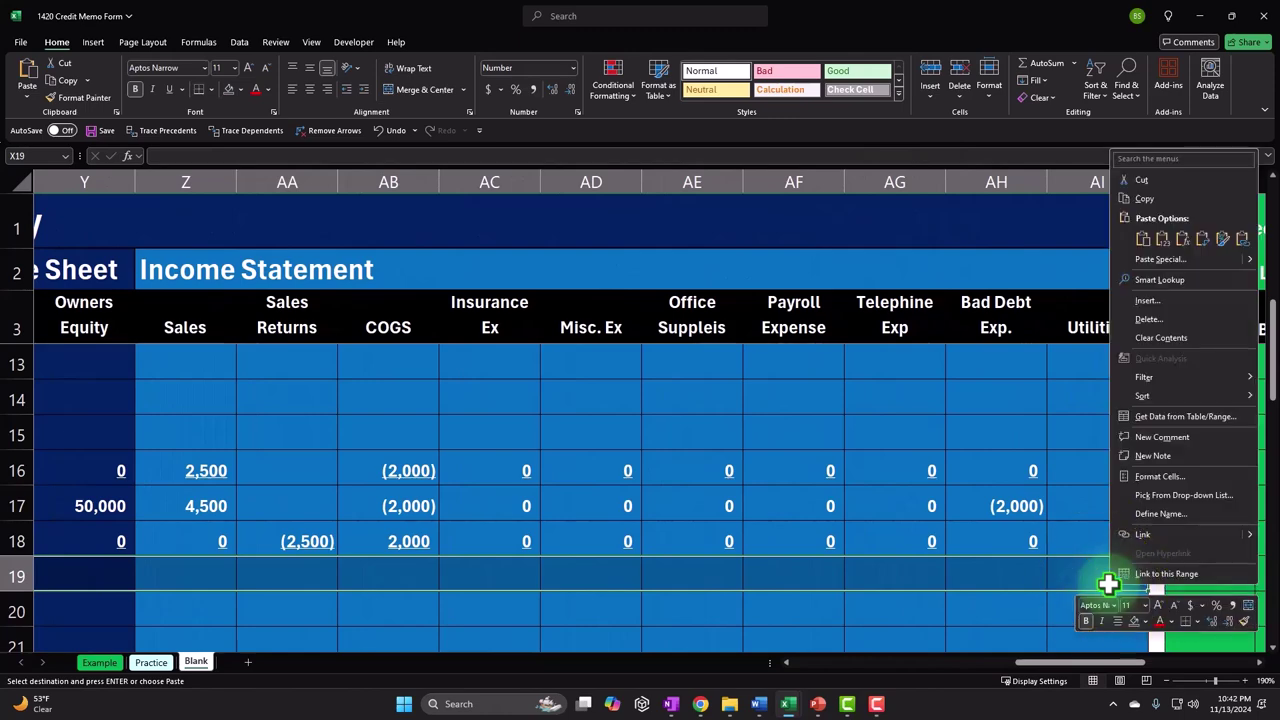
pyautogui.click(1148, 143)
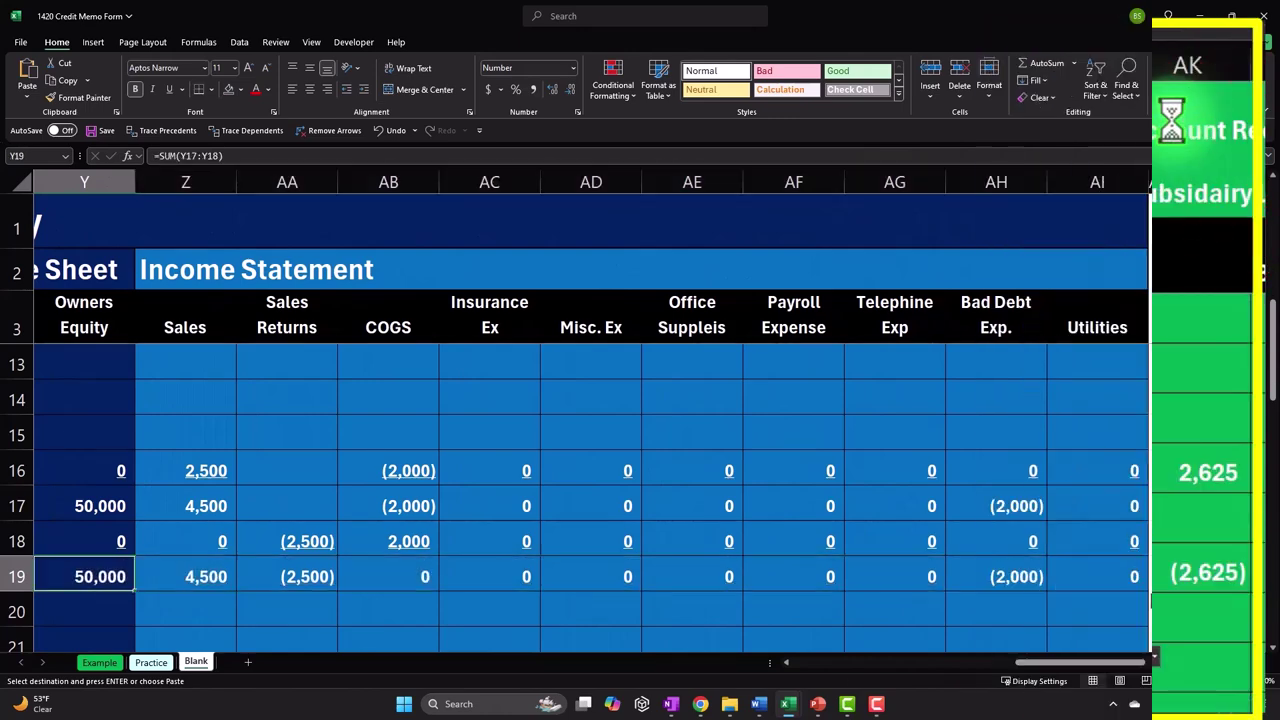
# Review row 19 balances: Inventory 30,000, Owners Equity 50,000, Sales 4,500, Sales Returns (2,500)
pyautogui.press('Right')
pyautogui.press('Right')
pyautogui.press('Right')
pyautogui.press('Right')
pyautogui.press('Right')
pyautogui.press('Right')
pyautogui.press('Right')
pyautogui.press('Right')
pyautogui.press('Right')
pyautogui.press('Right')
pyautogui.press('Right')
pyautogui.press('Right')
pyautogui.press('Right')
pyautogui.press('Right')
pyautogui.press('Right')
pyautogui.press('Right')
pyautogui.press('Right')
pyautogui.press('Right')
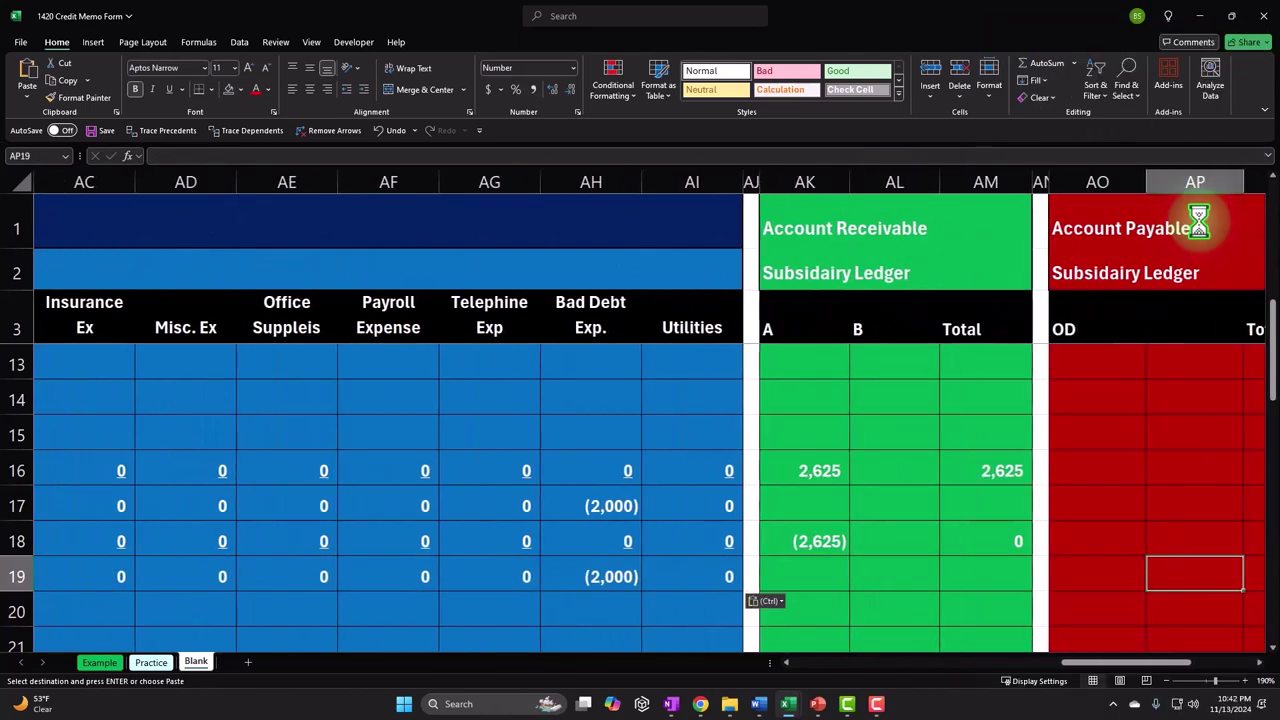
pyautogui.press('Right')
pyautogui.press('Right')
pyautogui.press('Right')
pyautogui.press('Right')
pyautogui.press('Right')
pyautogui.press('Right')
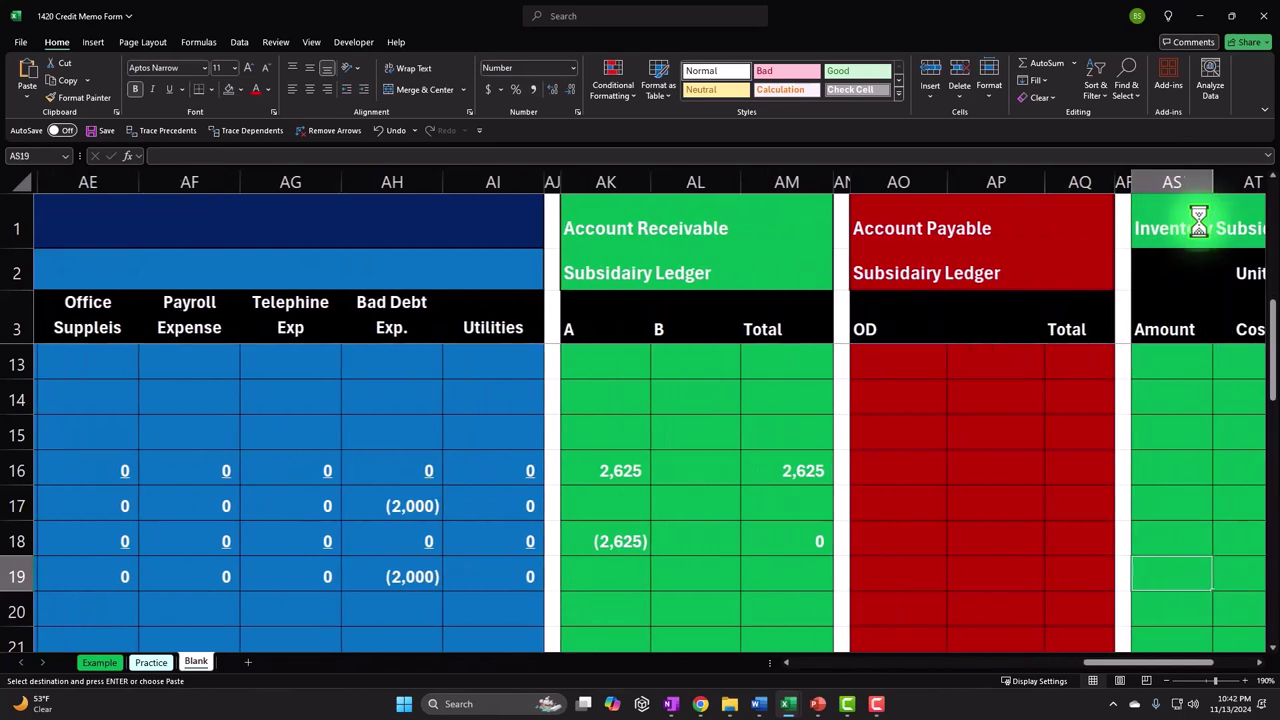
pyautogui.press('Right')
pyautogui.press('Right')
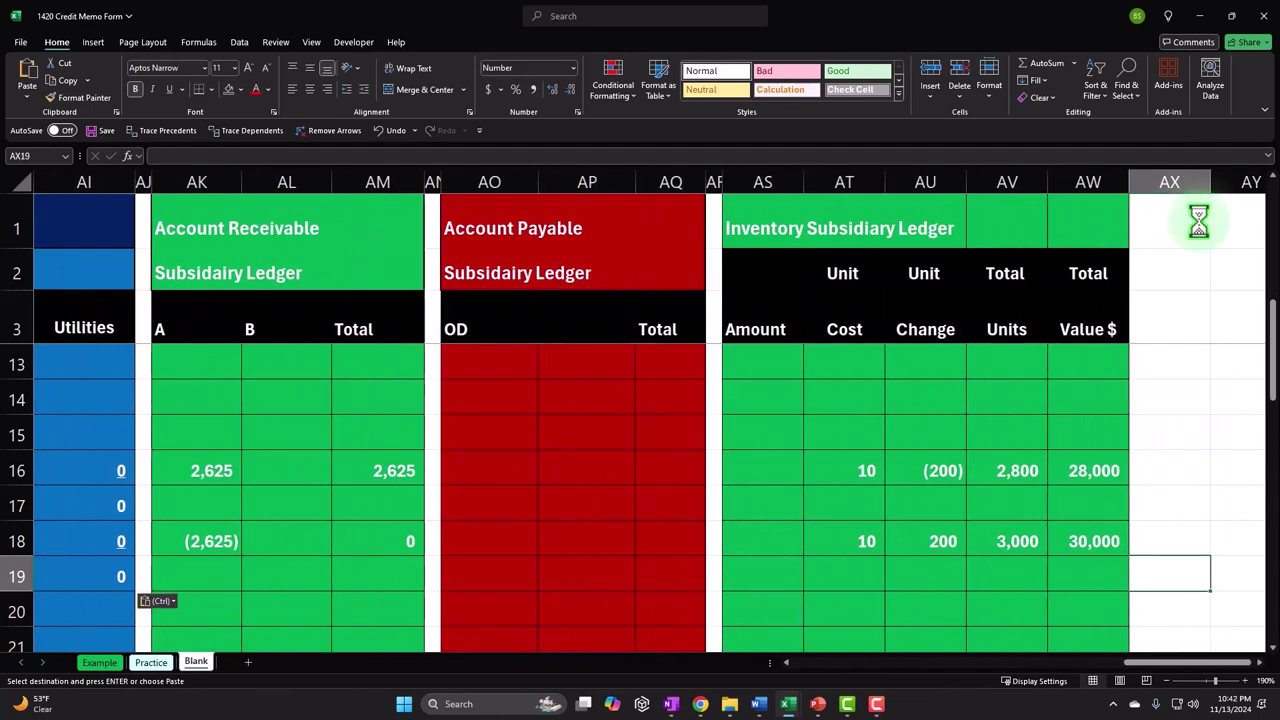
pyautogui.press('Left')
pyautogui.press('Left')
pyautogui.press('Left')
pyautogui.press('Left')
pyautogui.press('Left')
pyautogui.press('Left')
pyautogui.press('Left')
pyautogui.press('Left')
pyautogui.press('Left')
pyautogui.press('Left')
pyautogui.press('Left')
pyautogui.press('Left')
pyautogui.press('Left')
pyautogui.press('Left')
pyautogui.press('Left')
pyautogui.press('Left')
pyautogui.press('Left')
pyautogui.press('Left')
pyautogui.press('Left')
pyautogui.press('Left')
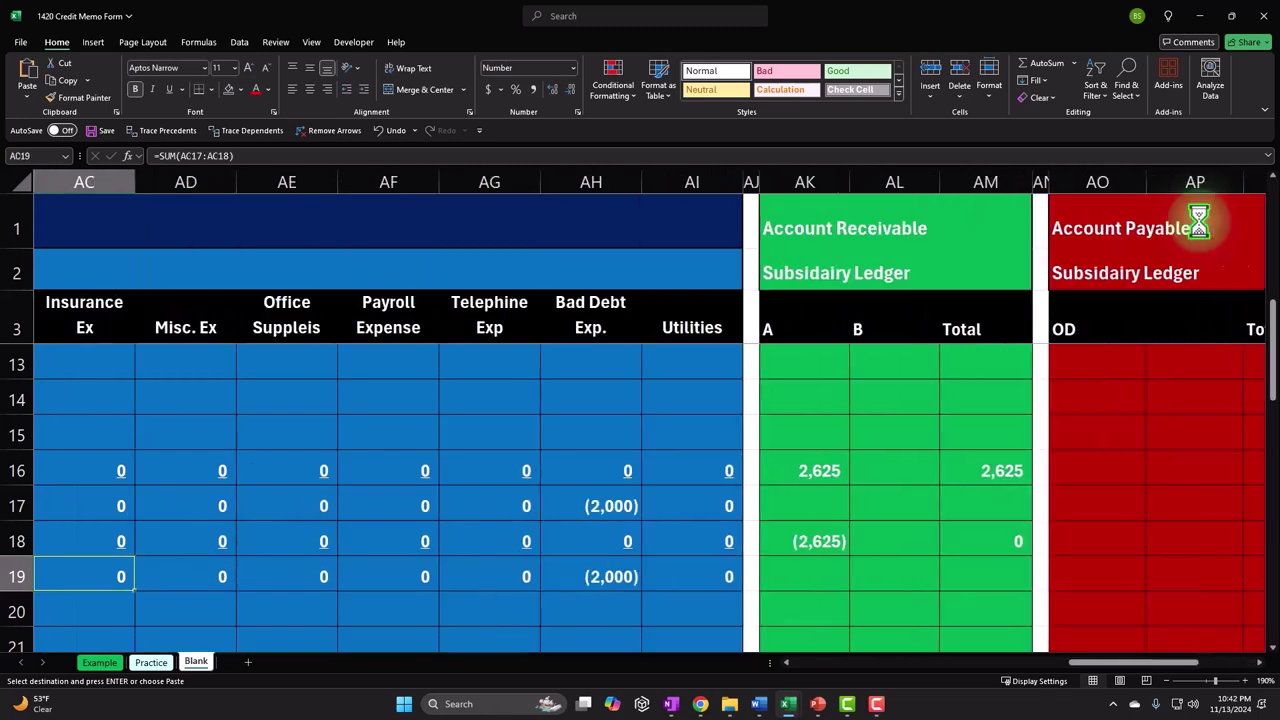
pyautogui.press('Left')
pyautogui.press('Left')
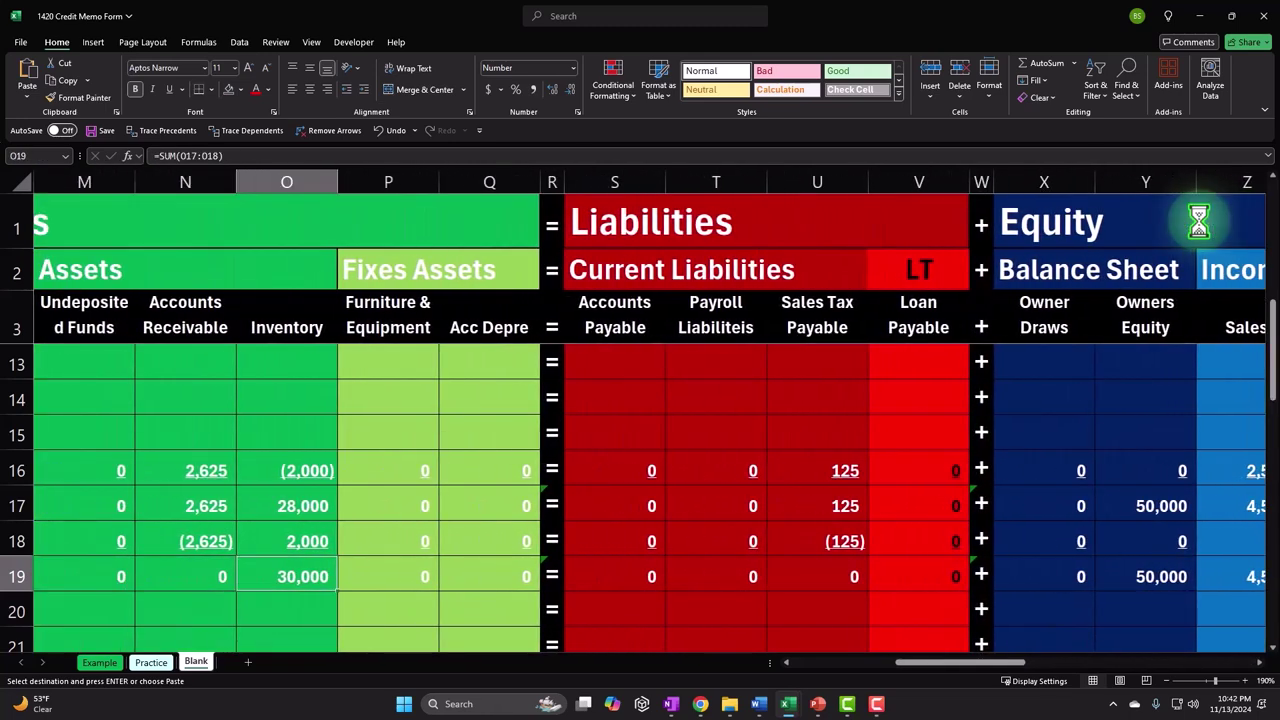
pyautogui.press('Left')
pyautogui.press('Left')
pyautogui.press('Left')
pyautogui.press('Right')
pyautogui.press('Right')
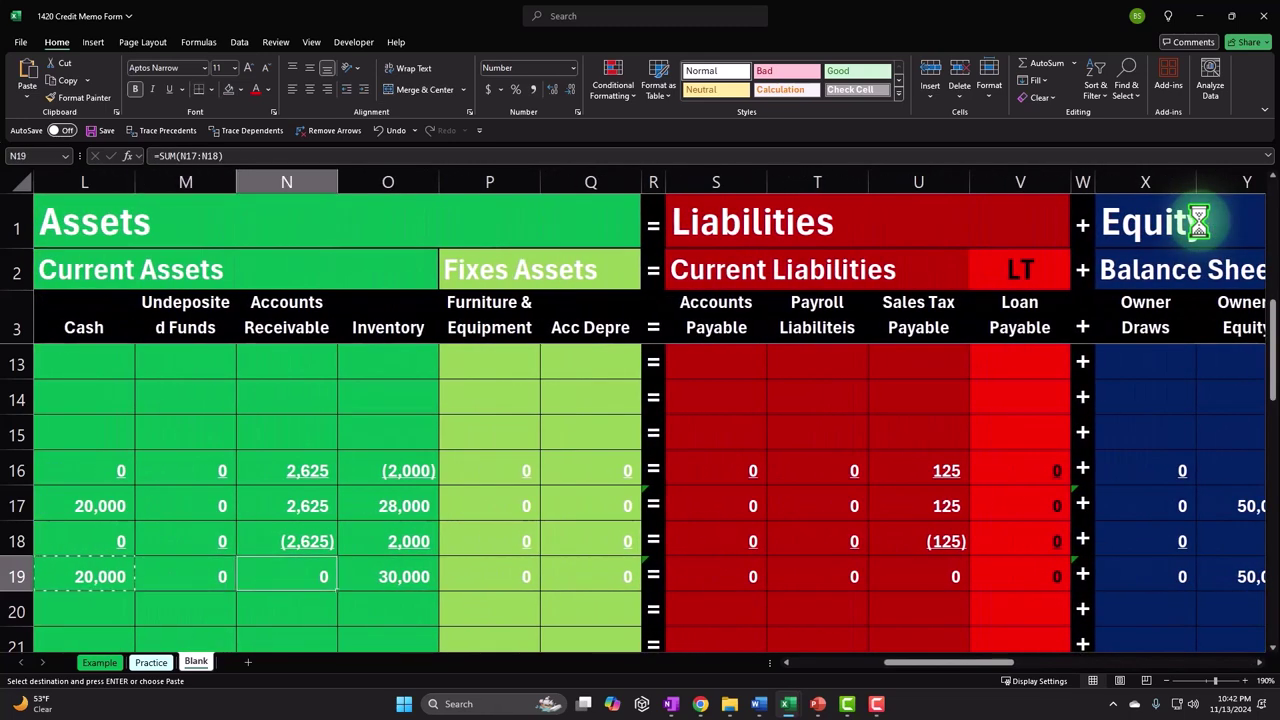
pyautogui.press('Left')
pyautogui.press('Left')
pyautogui.press('Left')
pyautogui.press('Left')
pyautogui.press('Left')
pyautogui.press('Left')
pyautogui.press('Left')
pyautogui.press('Left')
pyautogui.press('Left')
pyautogui.press('Left')
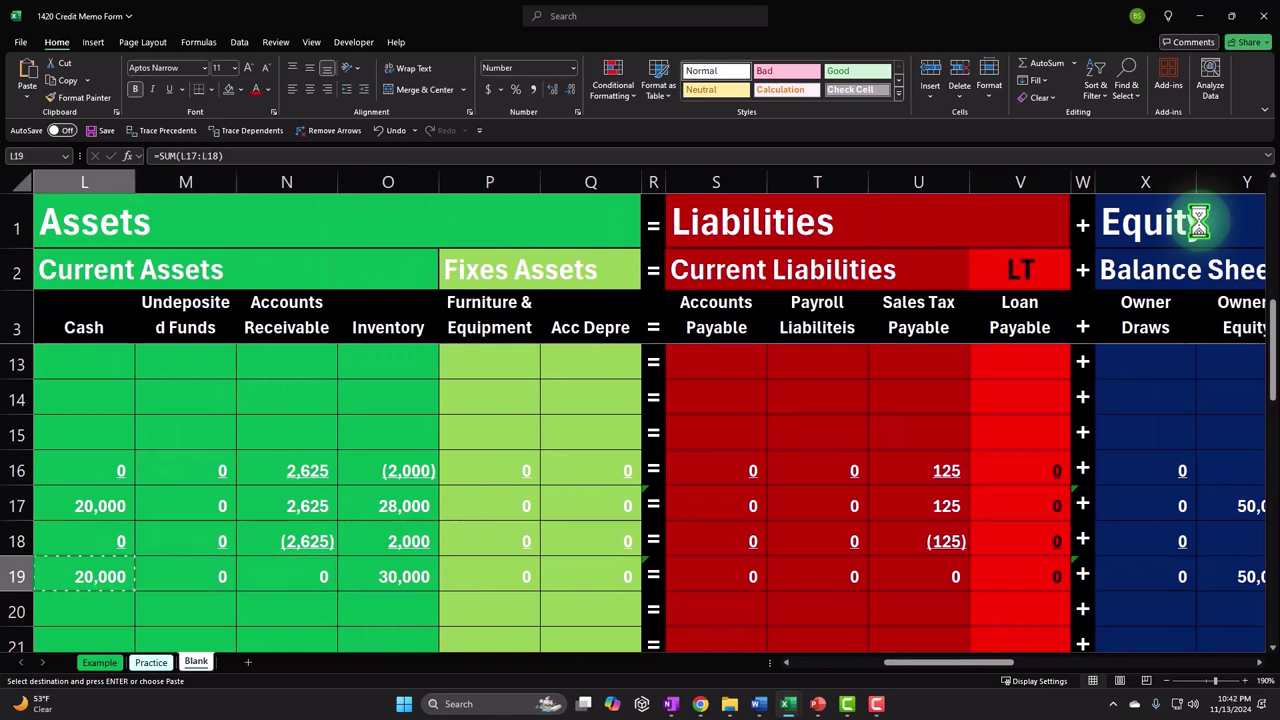
pyautogui.press('Left')
pyautogui.press('Left')
pyautogui.press('Left')
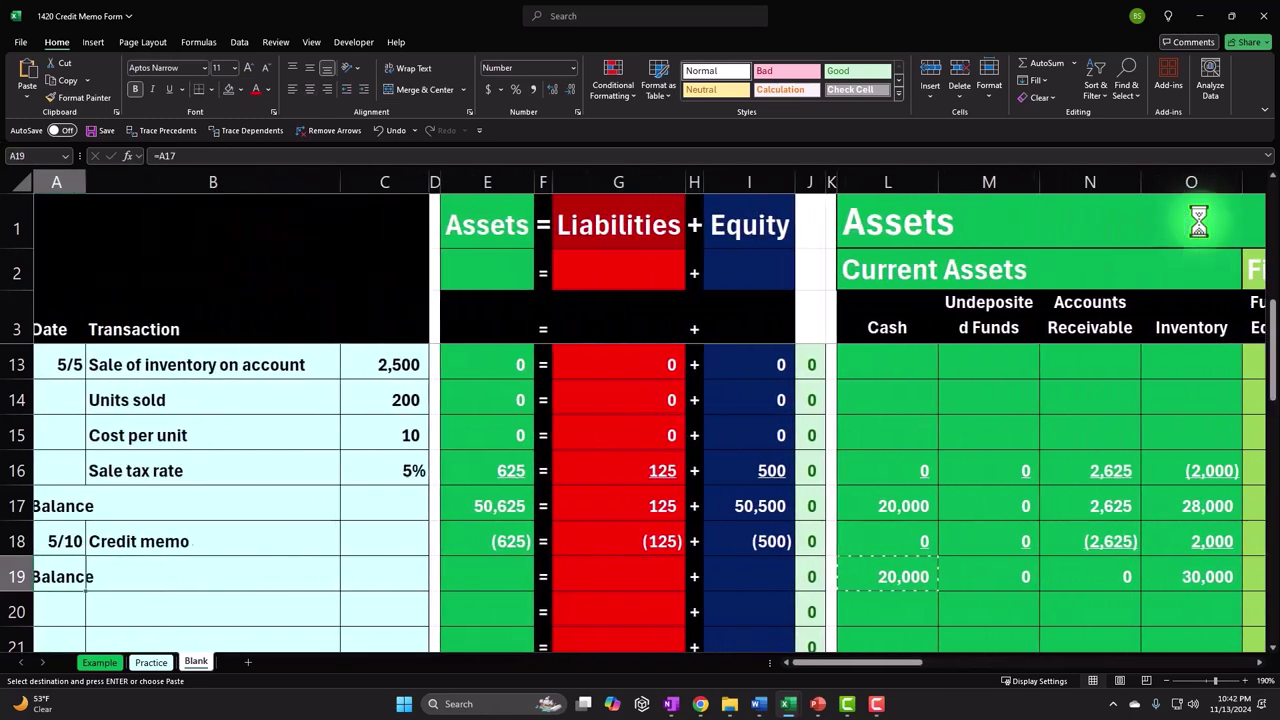
# Fill the E18, G18 and I18 total formulas down into Balance row 19
pyautogui.click(545, 548)
pyautogui.moveTo(575, 591); pyautogui.dragTo(572, 600)
pyautogui.click(760, 558)
pyautogui.moveTo(782, 565); pyautogui.dragTo(774, 596)
pyautogui.click(905, 560)
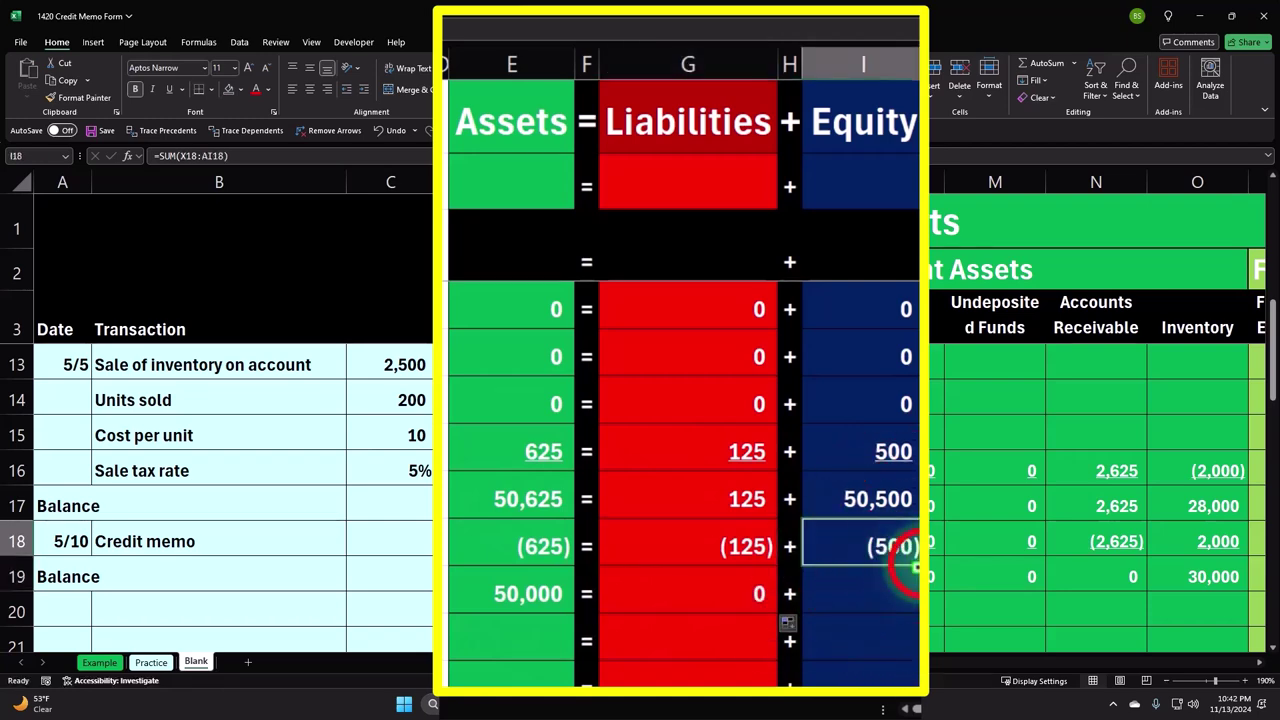
pyautogui.moveTo(912, 565); pyautogui.dragTo(909, 594)
# Underline the credit memo totals (625), (125), (500) and confirm row 19 reads 50,000 = 0 + 50,000
pyautogui.click(521, 535)
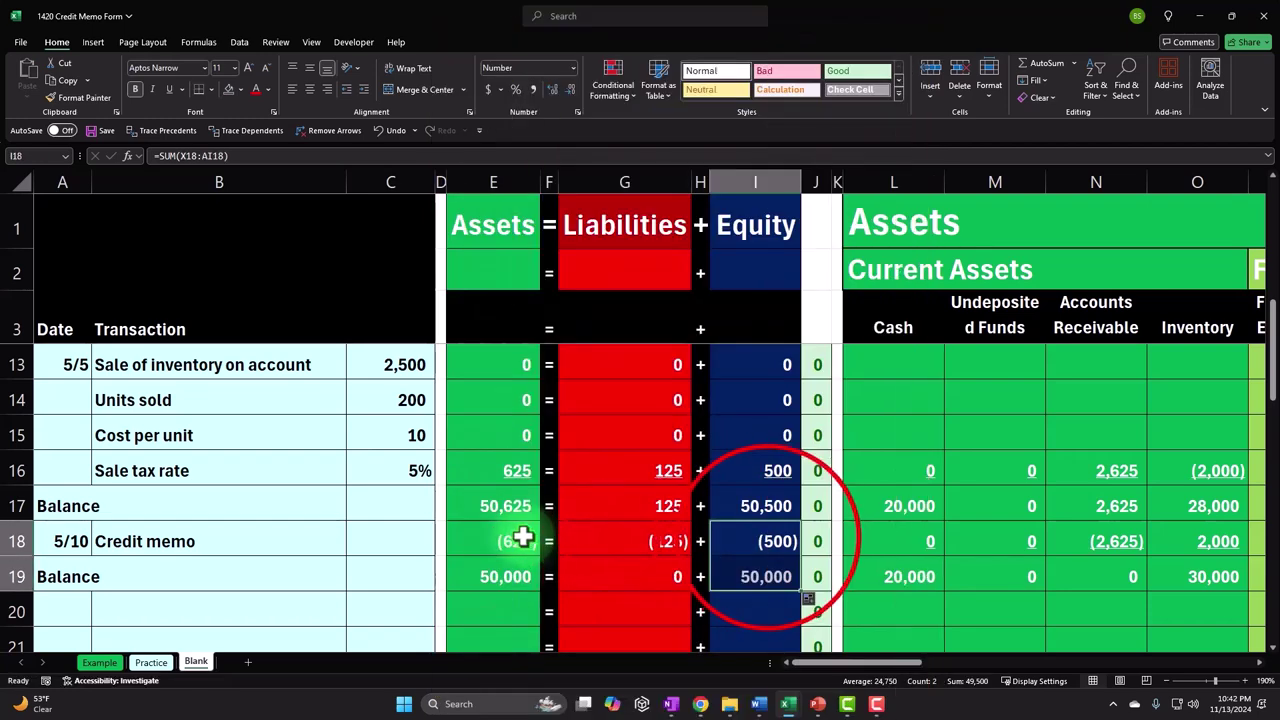
pyautogui.keyDown('ctrl'); pyautogui.click(609, 535); pyautogui.keyUp('ctrl')
pyautogui.keyDown('ctrl'); pyautogui.click(766, 535); pyautogui.keyUp('ctrl')
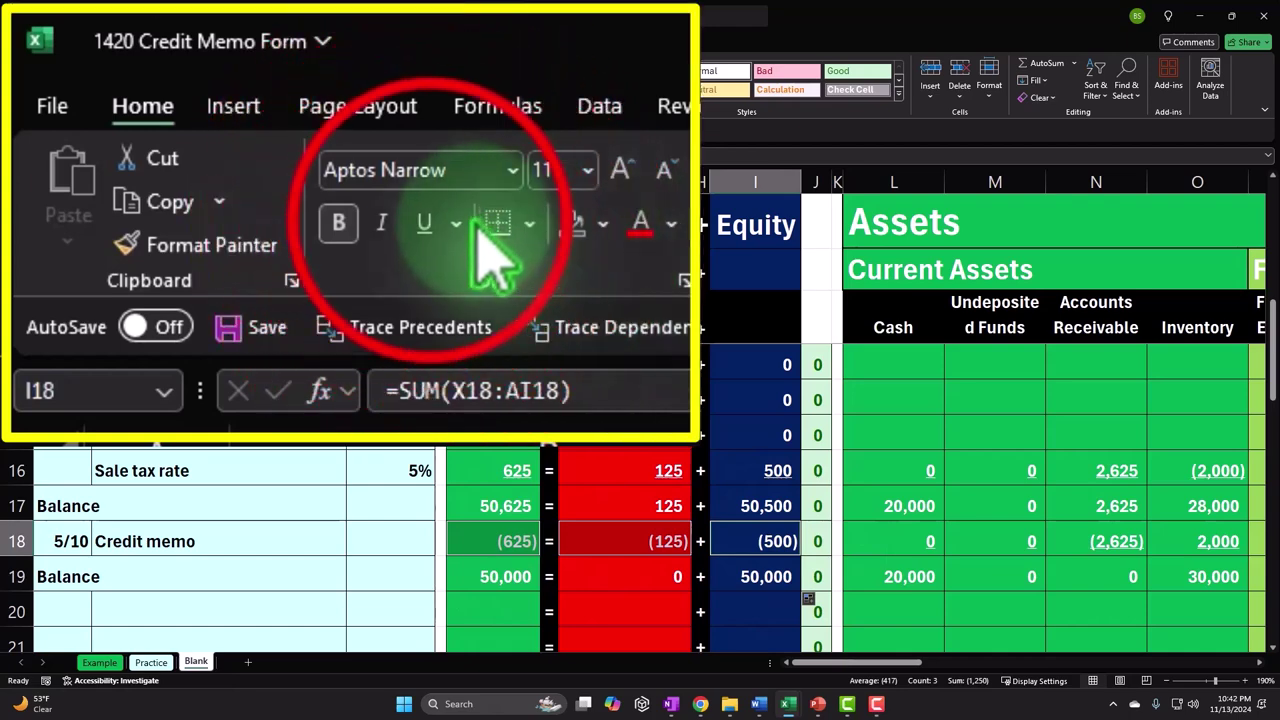
pyautogui.click(168, 89)
pyautogui.click(514, 582)
pyautogui.click(729, 581)
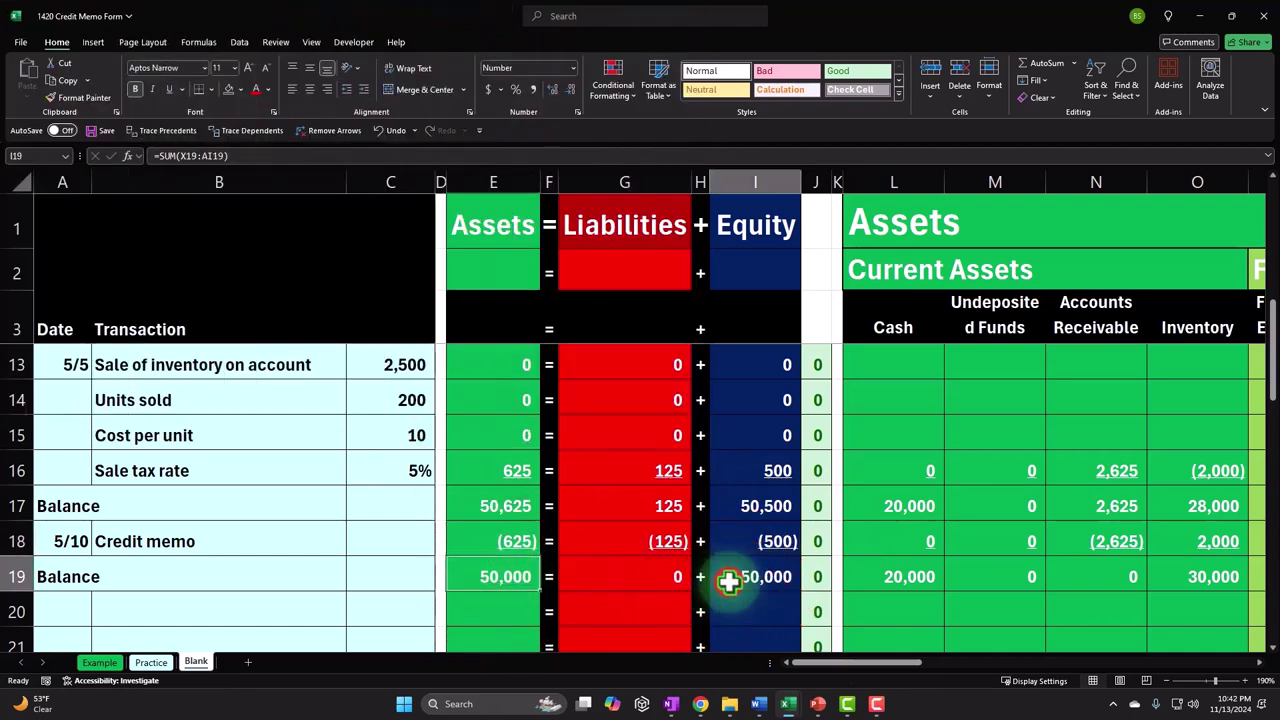
pyautogui.scroll(3, 729, 581)
pyautogui.scroll(-3, 729, 581)
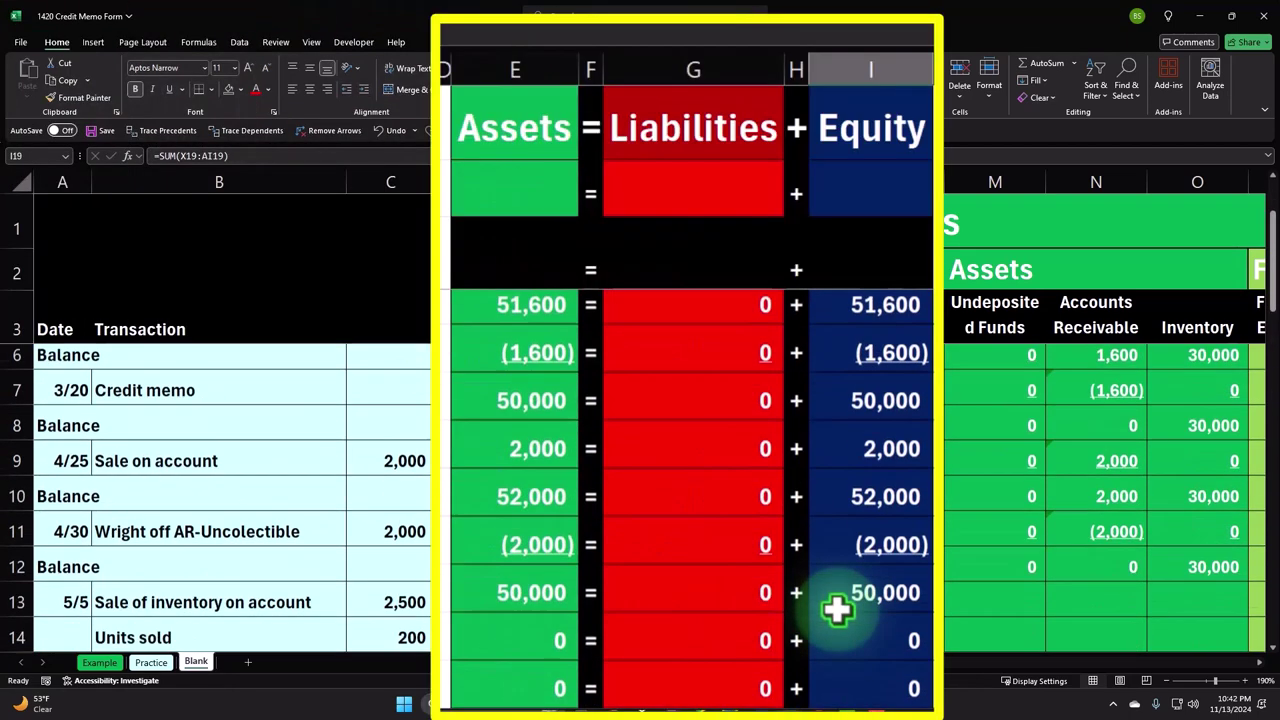
pyautogui.click(551, 654)
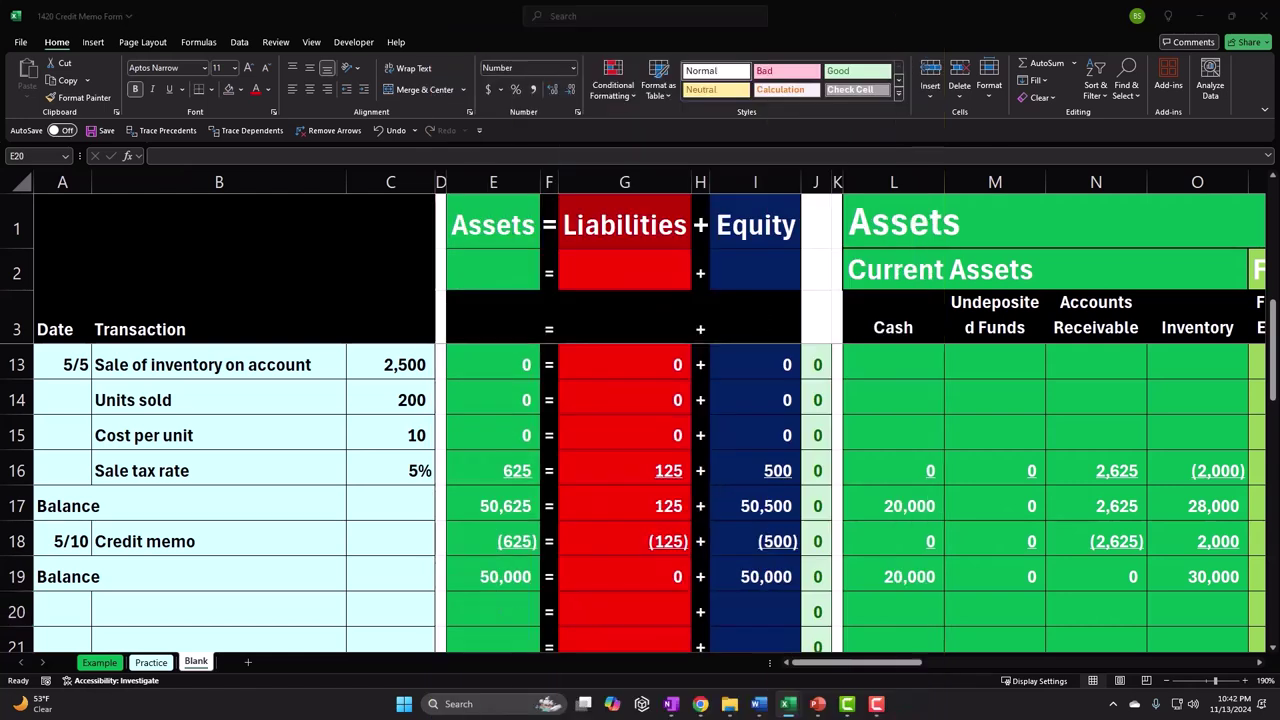
# Enter row 20 as 5/15, 'Sale at cash register-Sales Receipt', amount 800
pyautogui.click(51, 608)
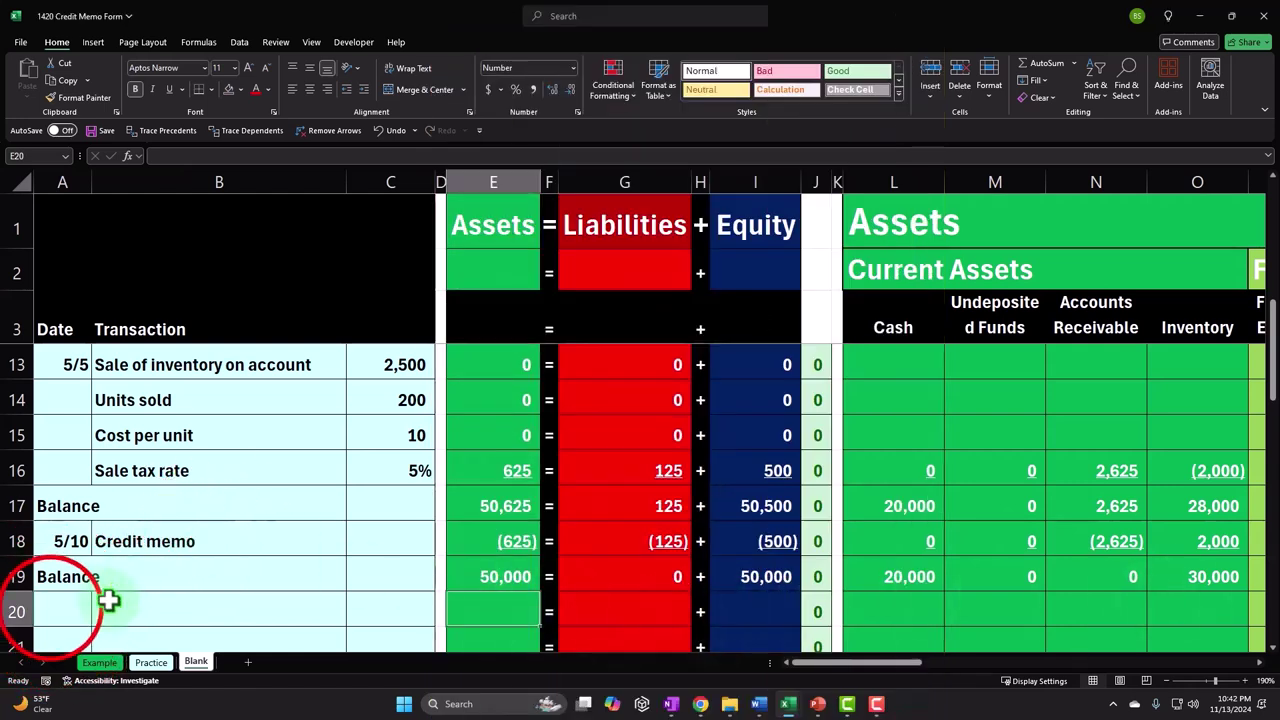
pyautogui.scroll(-2, 183, 560)
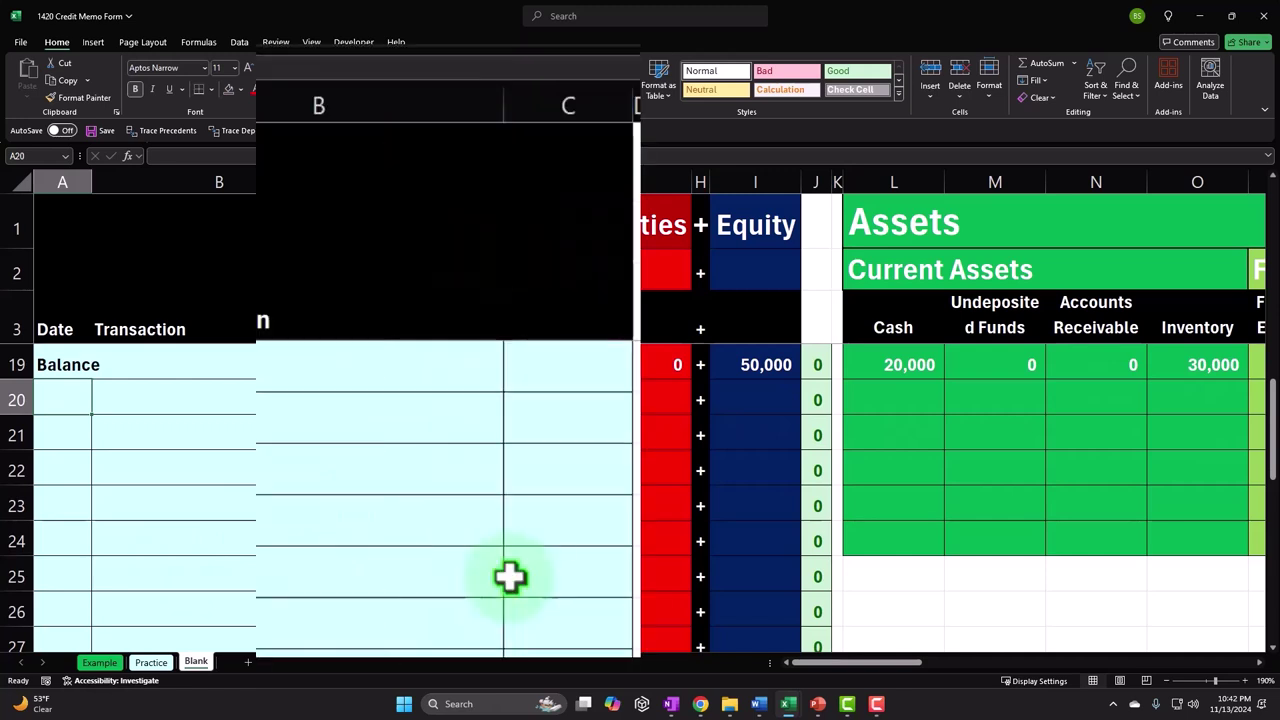
pyautogui.write('5/15')
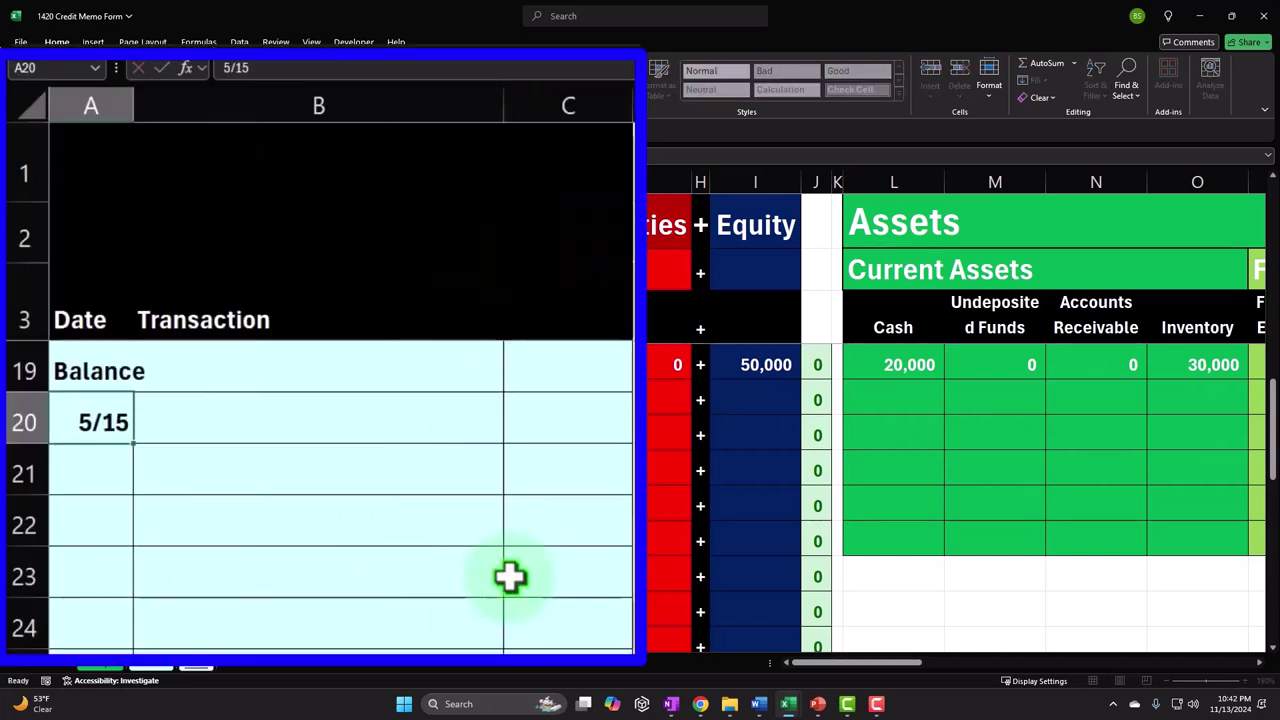
pyautogui.press('Tab')
pyautogui.write('Sale')
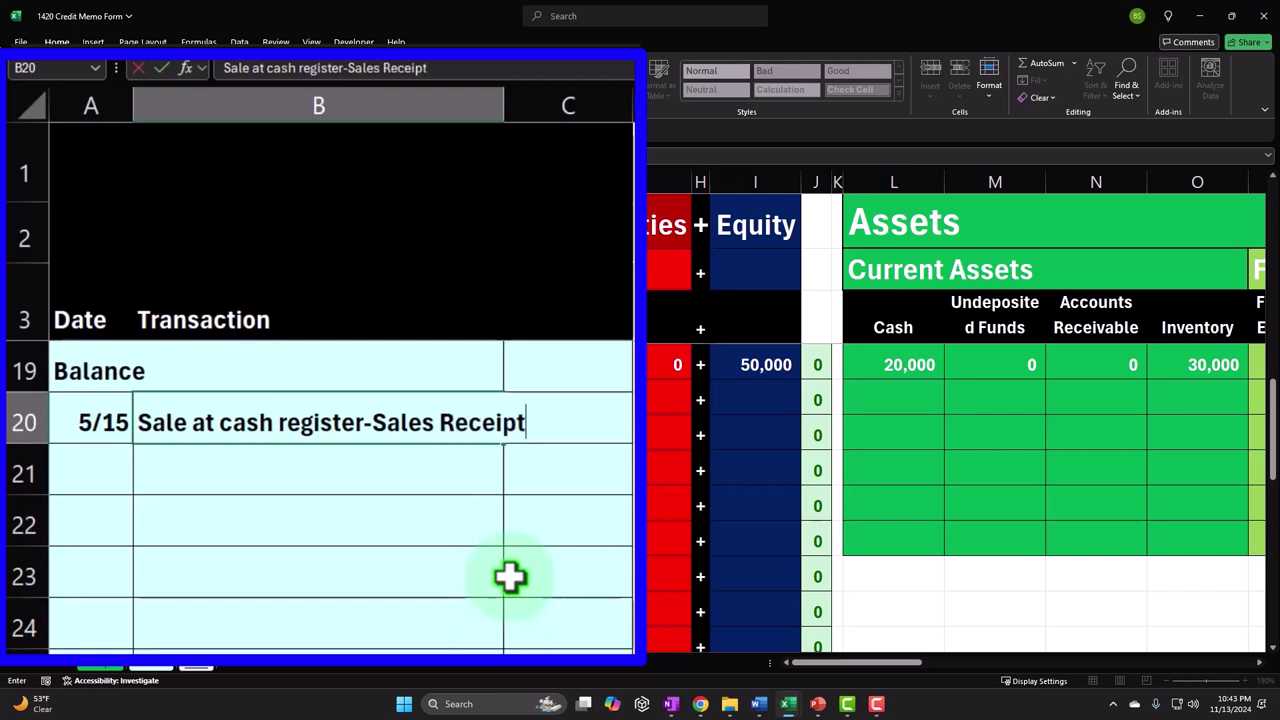
pyautogui.press('Tab')
pyautogui.press('Left')
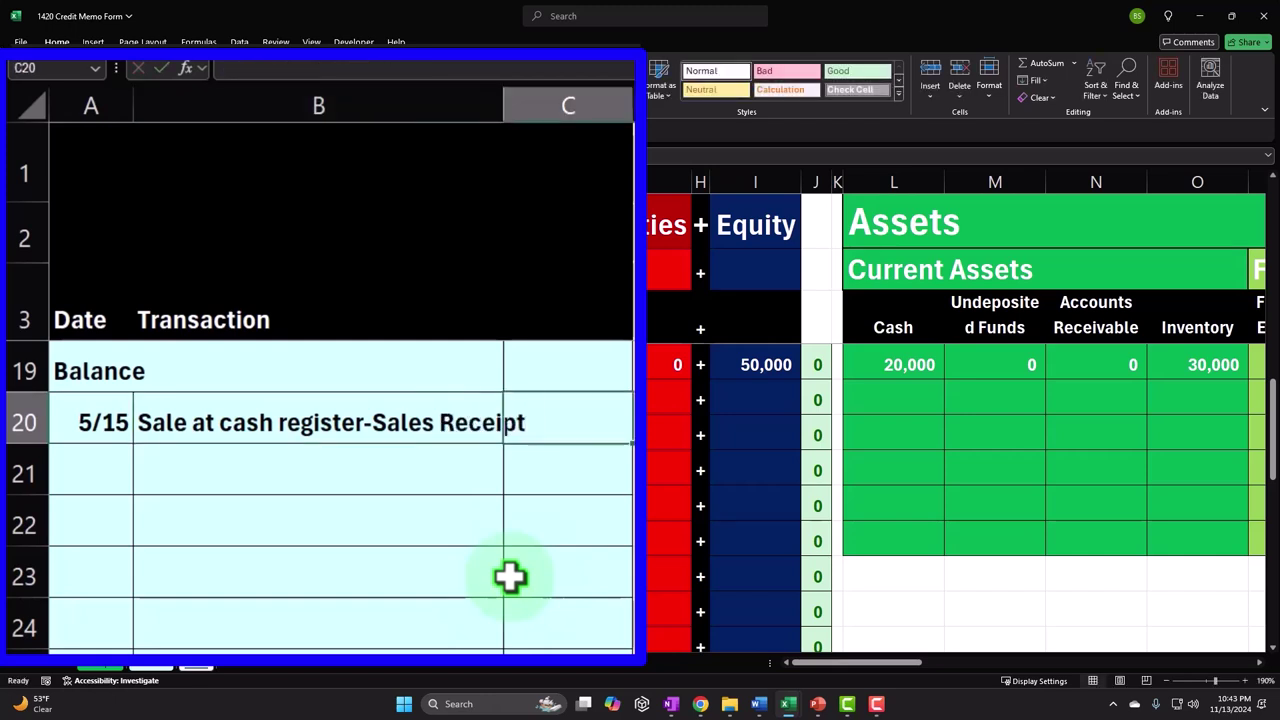
pyautogui.write('800')
pyautogui.press('Return')
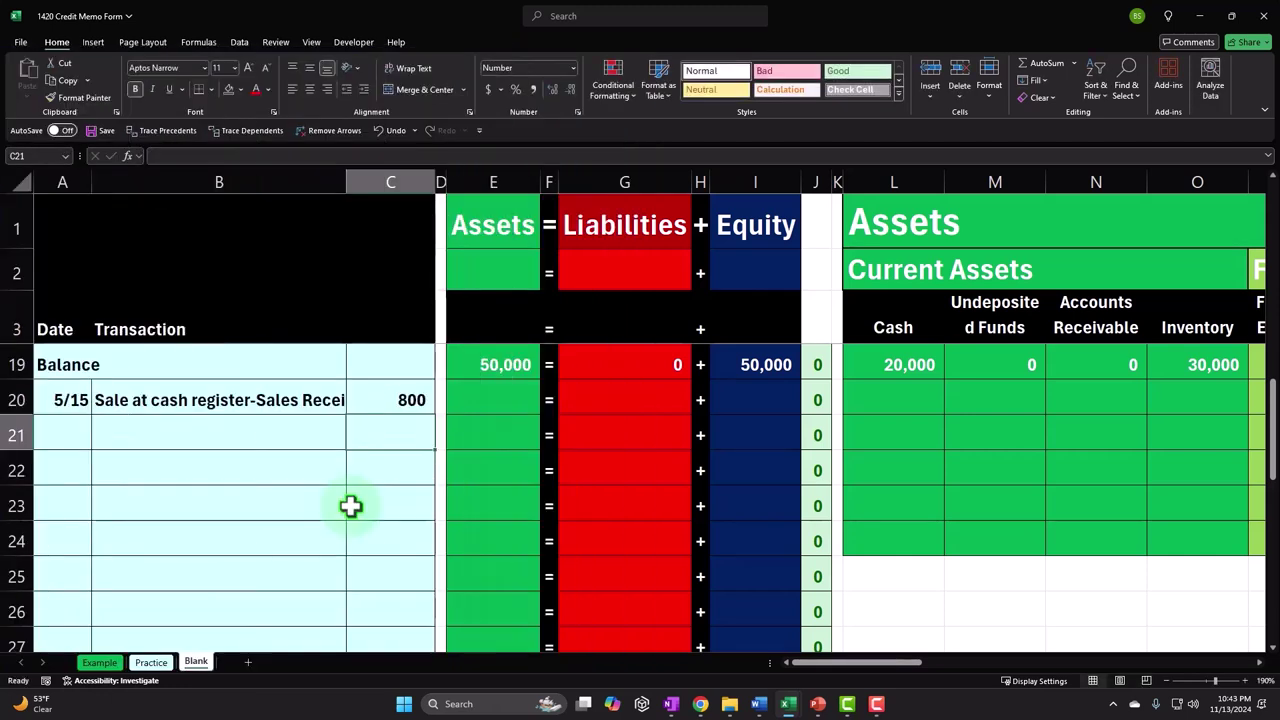
# Link Cash (L20) and Sales (Z20) to the 800 in C20 with =C20
pyautogui.press('Right')
pyautogui.press('Right')
pyautogui.press('Right')
pyautogui.press('Right')
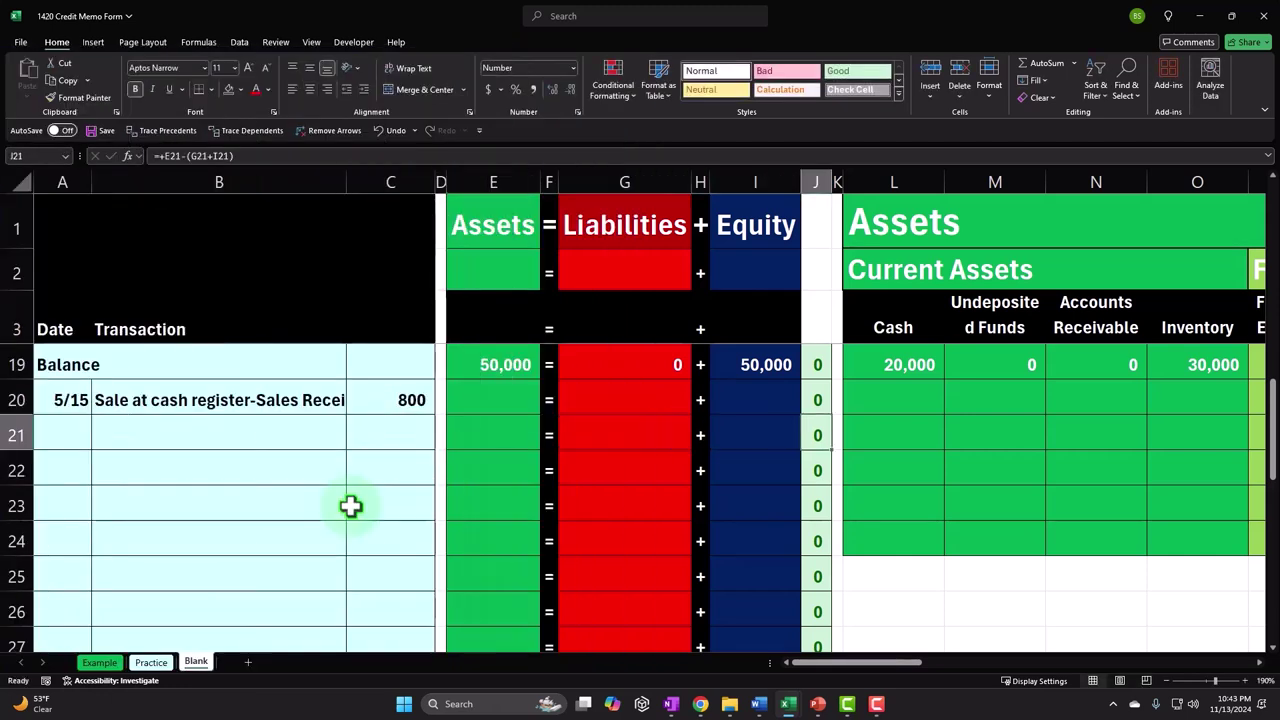
pyautogui.write('=')
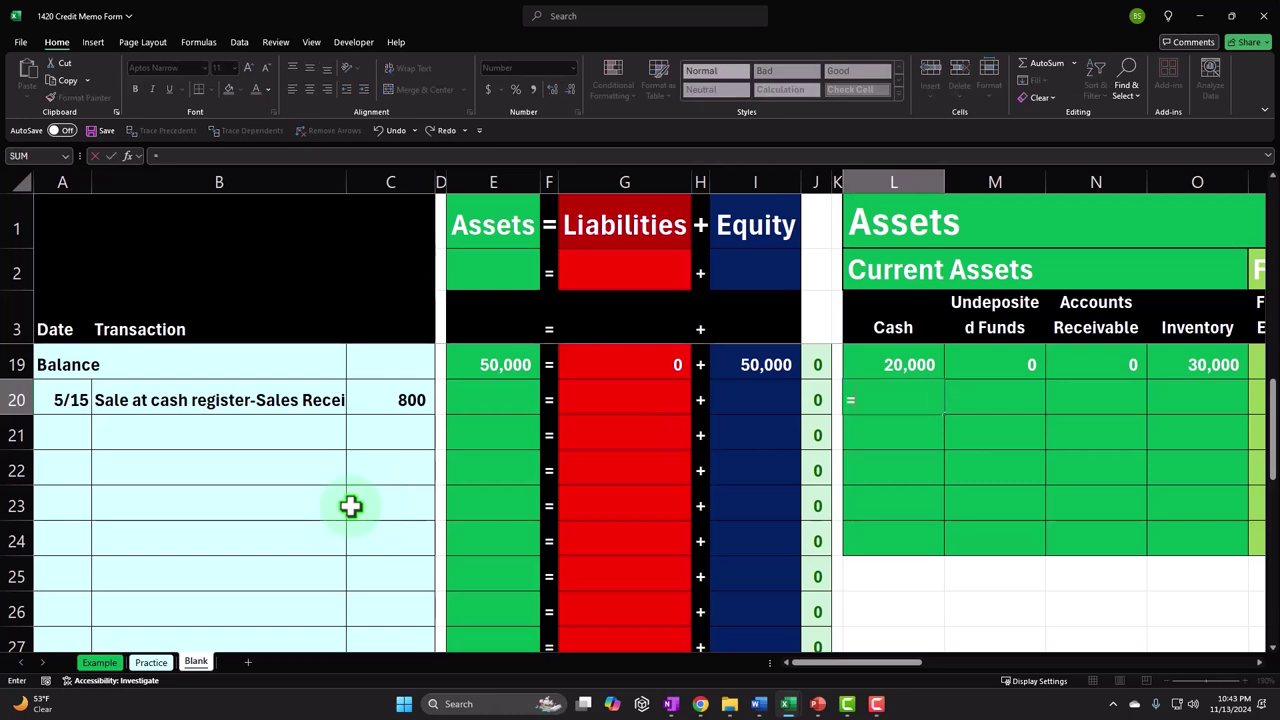
pyautogui.press('Tab')
pyautogui.press('Right')
pyautogui.press('Right')
pyautogui.press('Right')
pyautogui.press('Right')
pyautogui.press('Right')
pyautogui.press('Right')
pyautogui.press('Right')
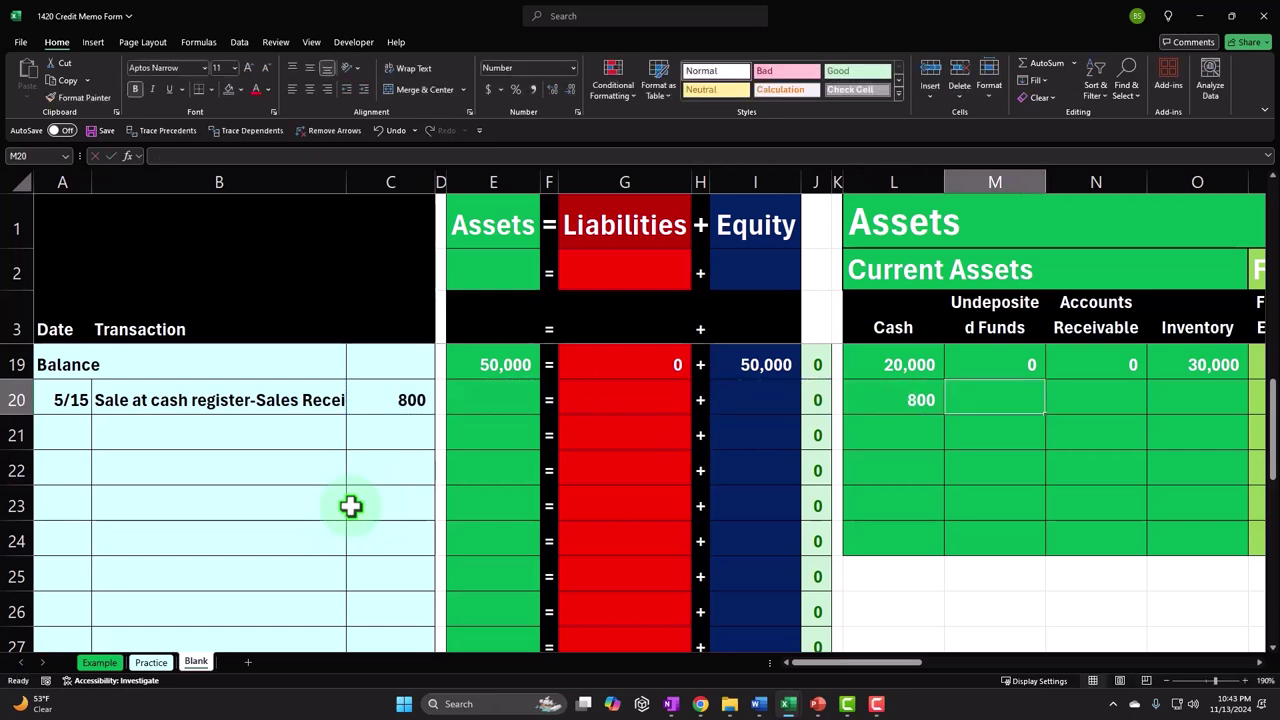
pyautogui.press('Right')
pyautogui.press('Right')
pyautogui.press('Right')
pyautogui.press('Right')
pyautogui.press('Right')
pyautogui.press('Right')
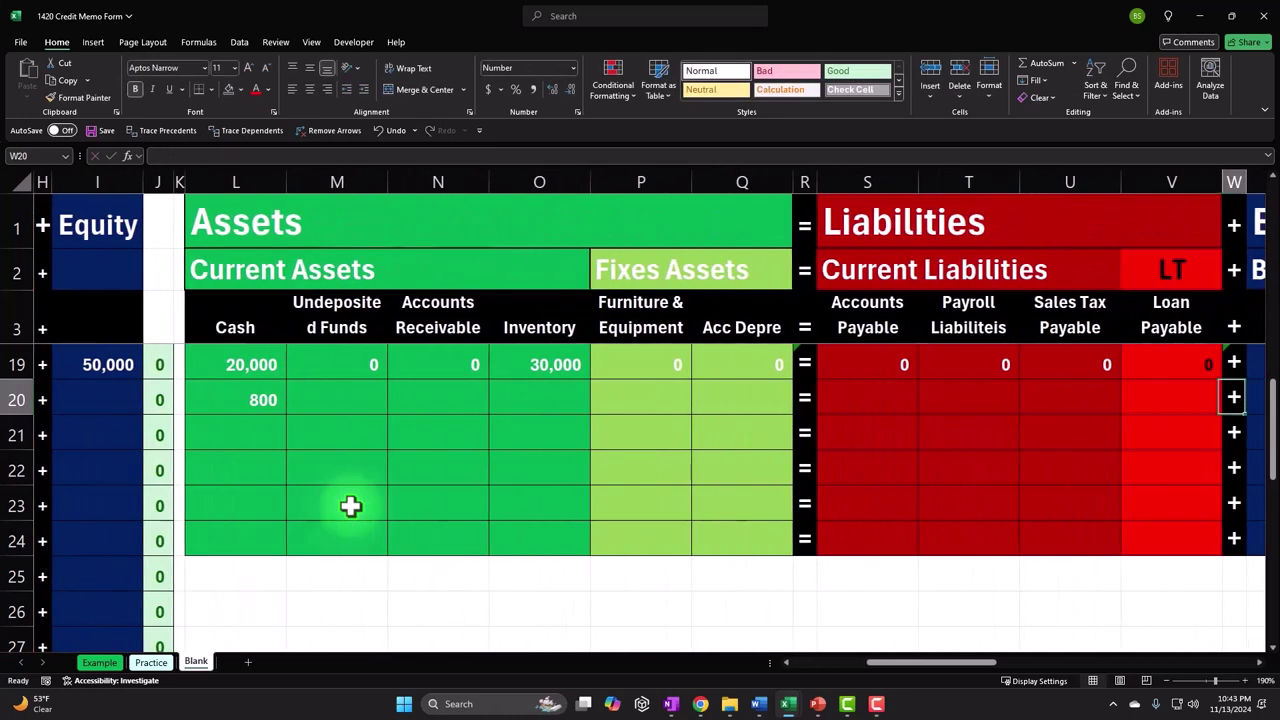
pyautogui.write('=')
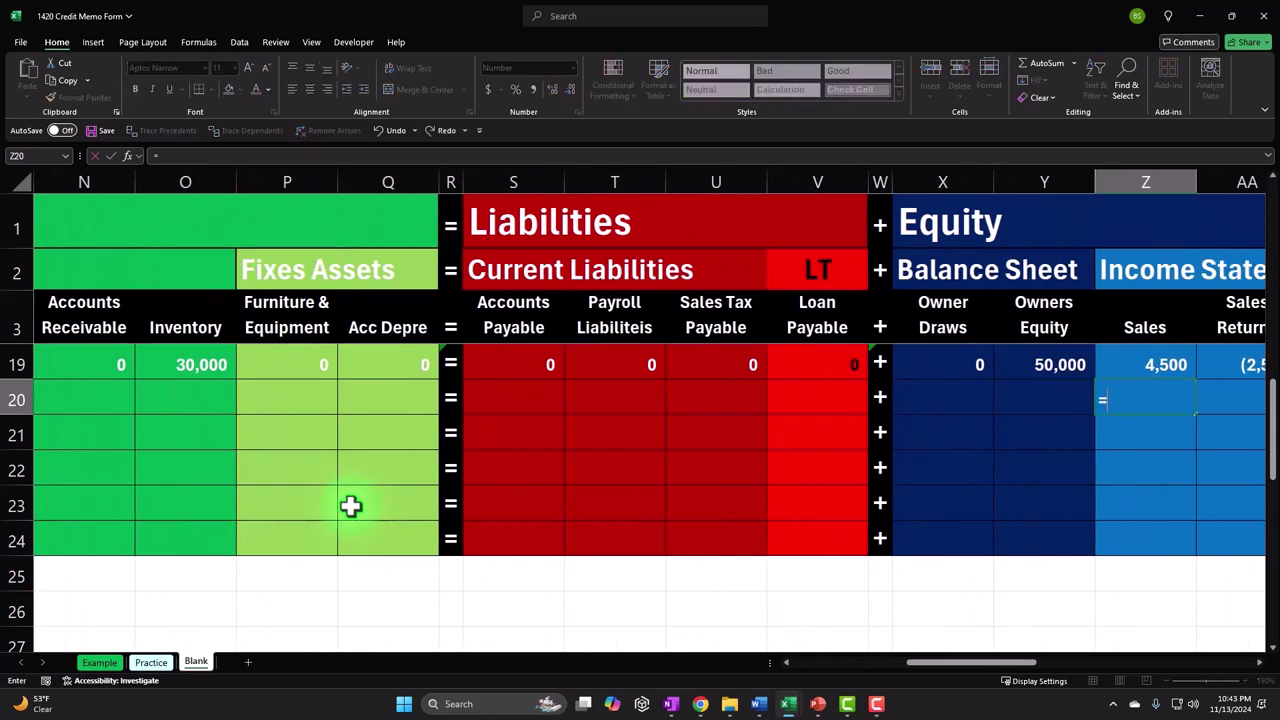
pyautogui.press('Left')
pyautogui.press('Left')
pyautogui.press('Left')
pyautogui.press('Left')
pyautogui.press('Left')
pyautogui.press('Left')
pyautogui.press('Left')
pyautogui.press('Left')
pyautogui.press('Left')
pyautogui.press('Left')
pyautogui.press('Left')
pyautogui.press('Left')
pyautogui.press('Left')
pyautogui.press('Left')
pyautogui.press('Left')
pyautogui.press('Left')
pyautogui.press('Left')
pyautogui.press('Left')
pyautogui.press('Left')
pyautogui.press('Left')
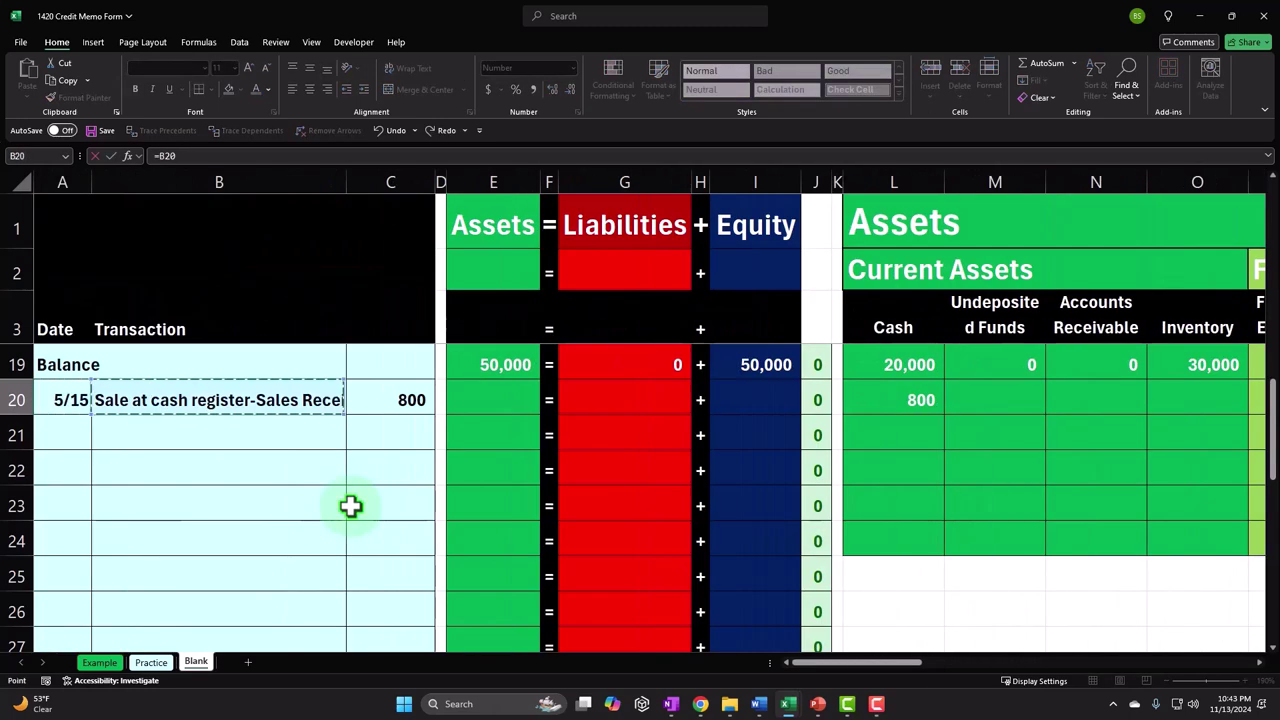
pyautogui.press('Return')
# Fill 0 into every other asset, liability, equity and expense column of row 20
pyautogui.press('Right')
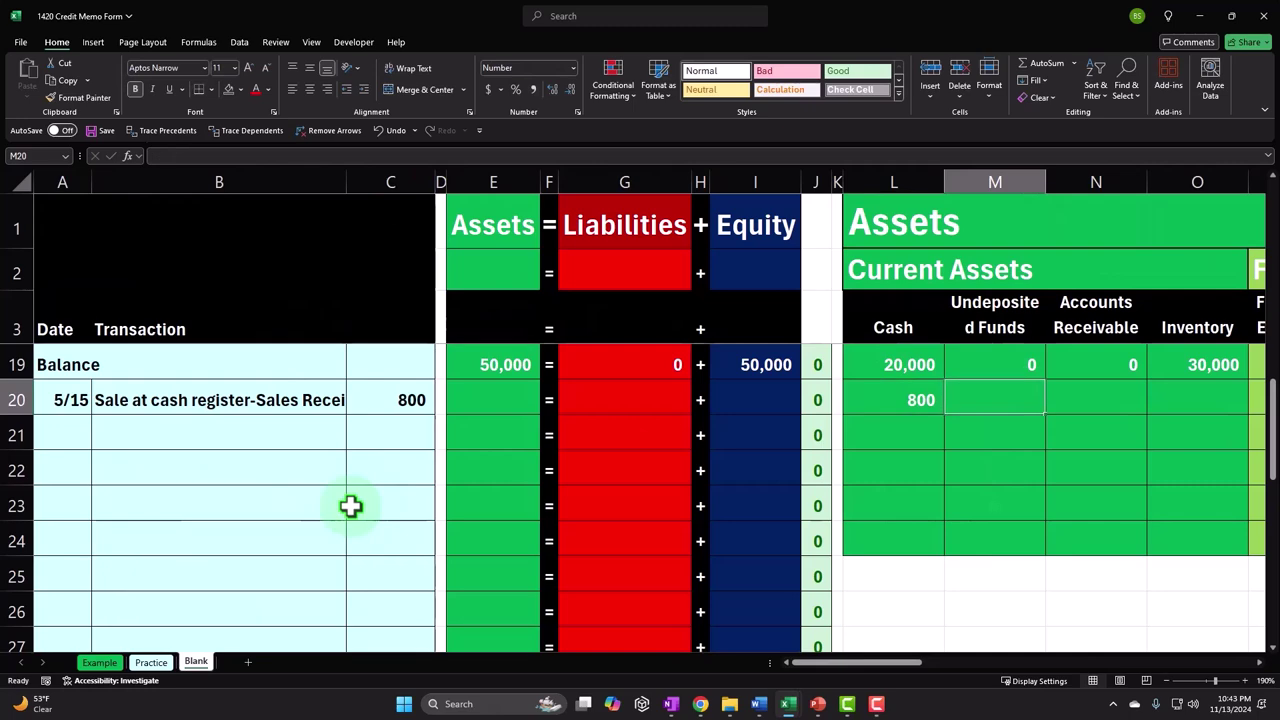
pyautogui.write('0')
pyautogui.press('Right')
pyautogui.write('0')
pyautogui.press('Right')
pyautogui.write('0')
pyautogui.press('Right')
pyautogui.write('0')
pyautogui.press('Right')
pyautogui.write('0')
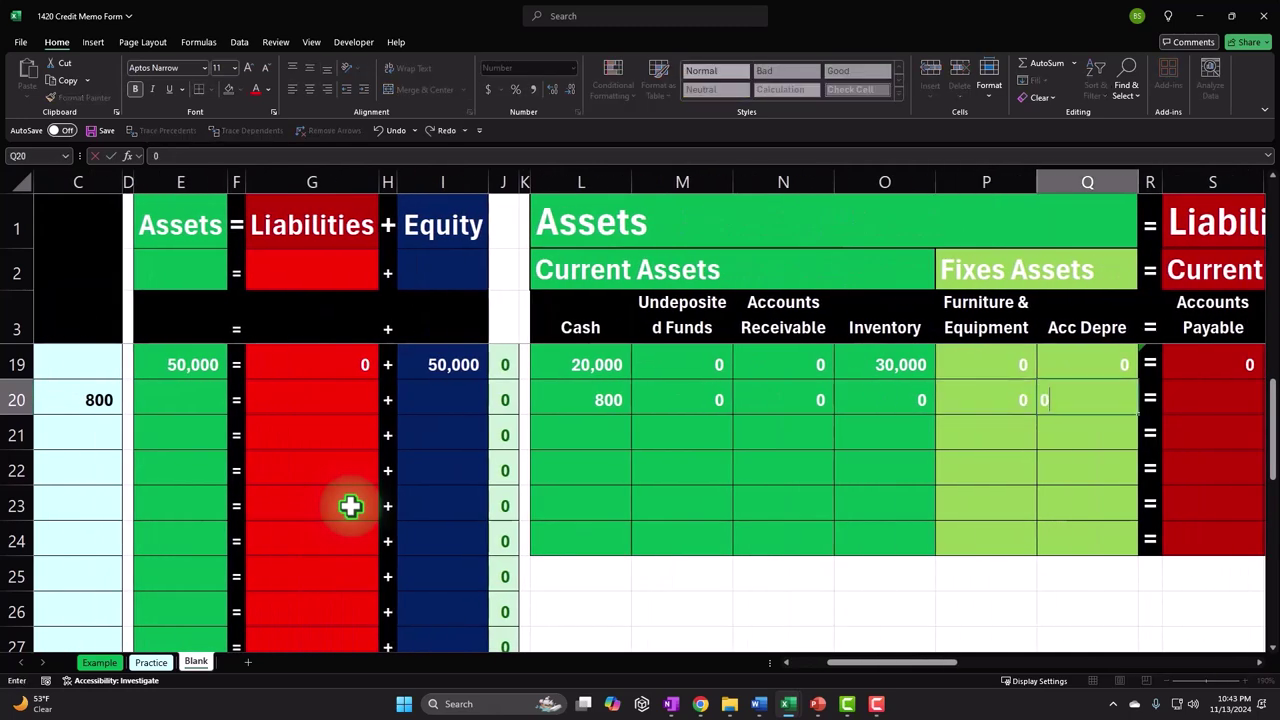
pyautogui.press('Right')
pyautogui.press('Right')
pyautogui.write('0')
pyautogui.press('Right')
pyautogui.write('0')
pyautogui.press('Right')
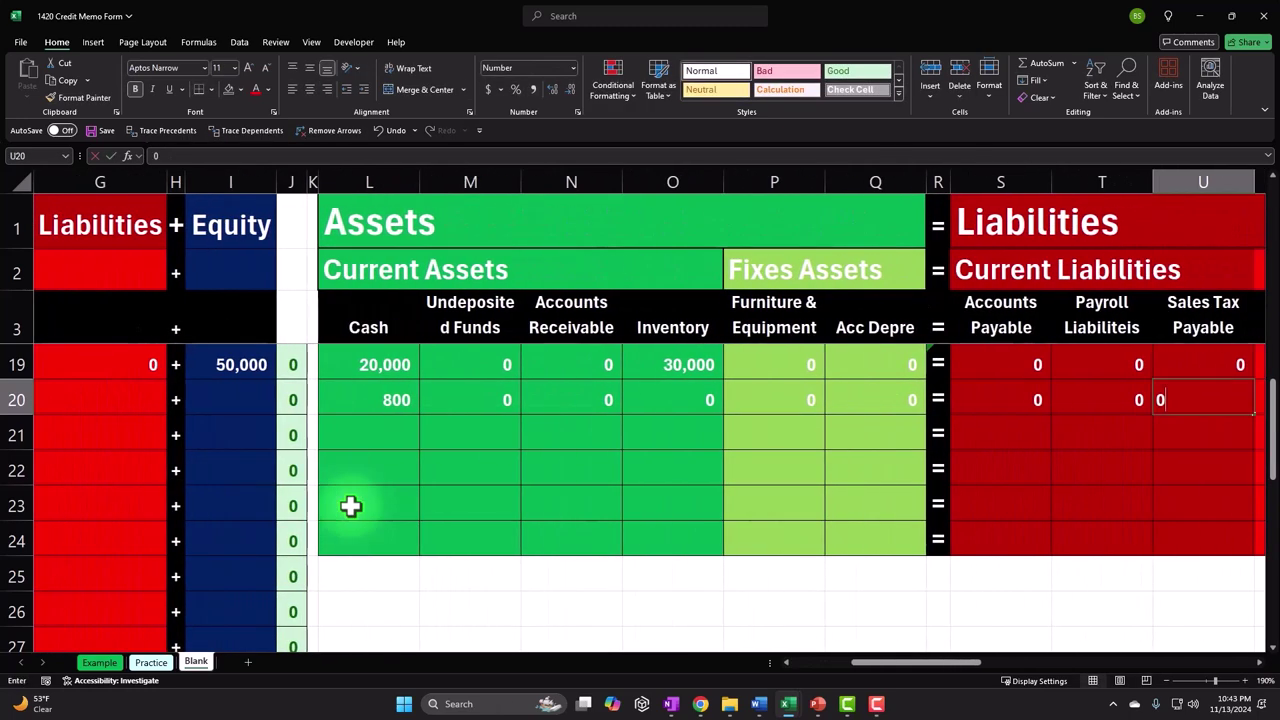
pyautogui.write('0')
pyautogui.press('Right')
pyautogui.write('0')
pyautogui.press('Right')
pyautogui.press('Right')
pyautogui.write('0')
pyautogui.press('Right')
pyautogui.write('0')
pyautogui.press('Right')
pyautogui.press('Right')
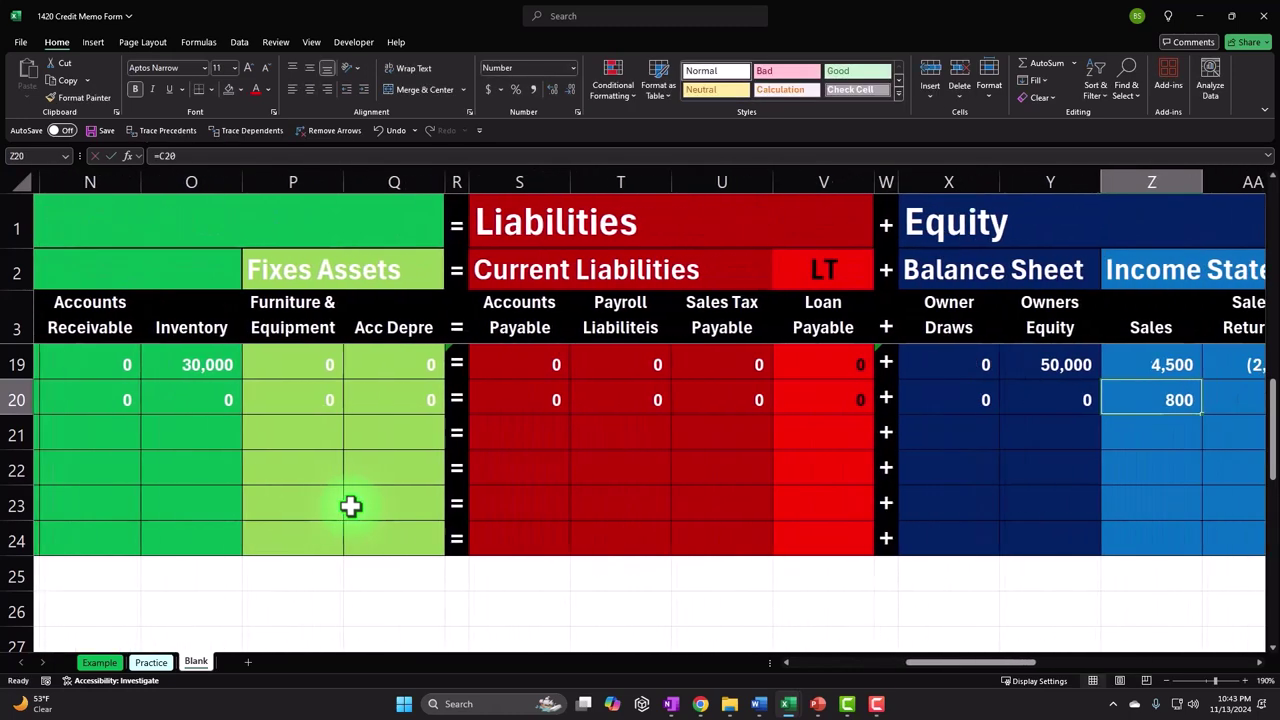
pyautogui.write('0')
pyautogui.press('Right')
pyautogui.write('0')
pyautogui.press('Right')
pyautogui.write('0')
pyautogui.press('Right')
pyautogui.write('0')
pyautogui.press('Right')
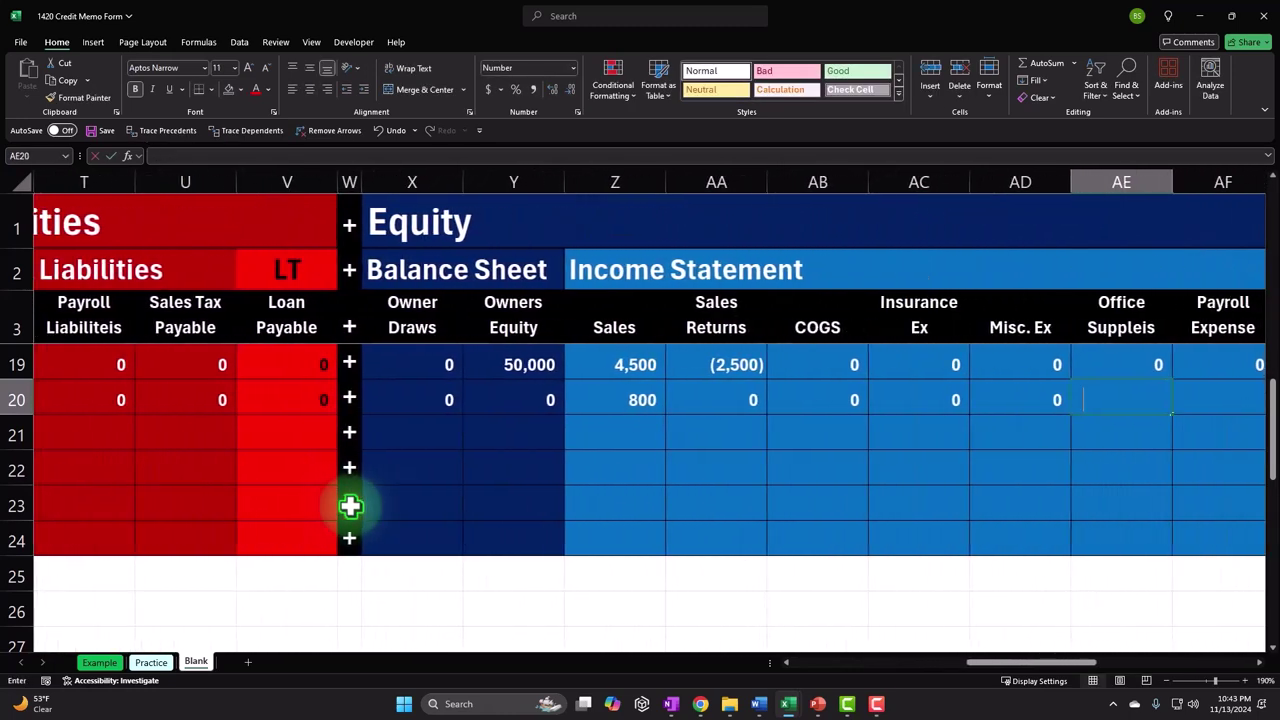
pyautogui.press('0')
pyautogui.press('Right')
pyautogui.press('0')
pyautogui.press('Right')
pyautogui.press('0')
pyautogui.press('Right')
pyautogui.write('0')
pyautogui.press('Right')
pyautogui.write('0')
pyautogui.click(775, 540)
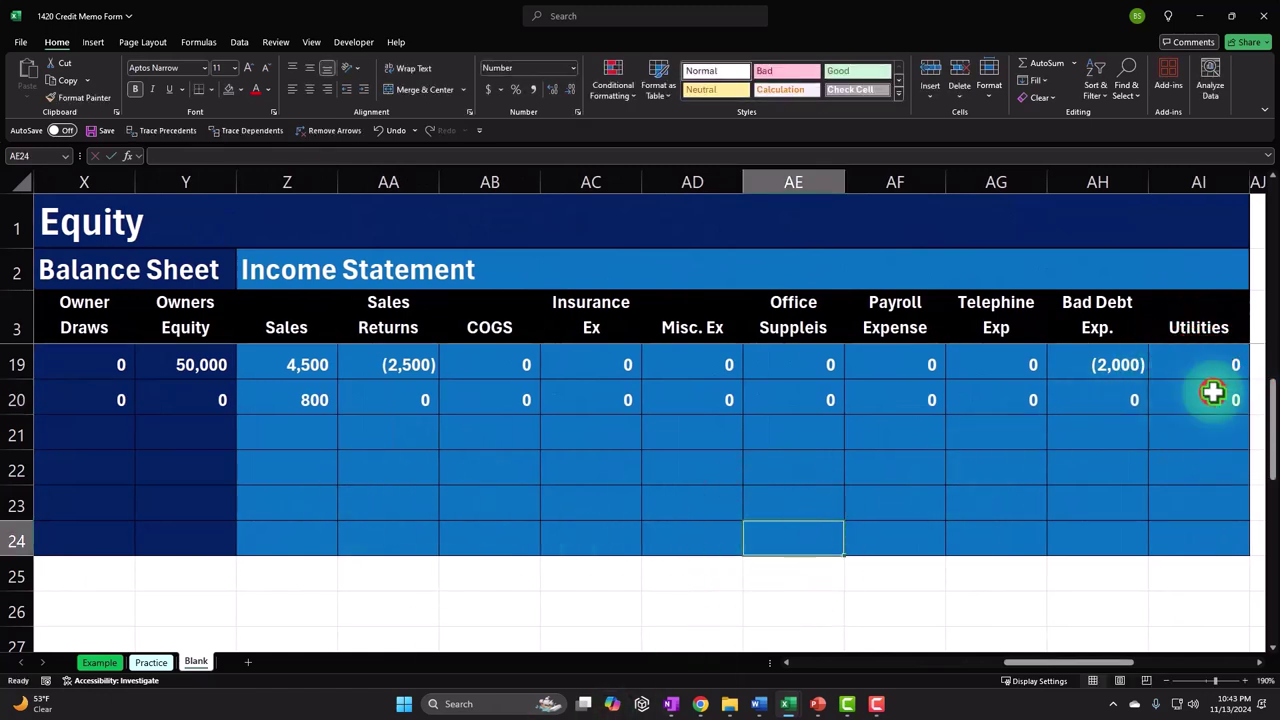
# Underline the row 20 account values across the equity, income and liability columns
pyautogui.moveTo(1214, 391); pyautogui.dragTo(399, 421)
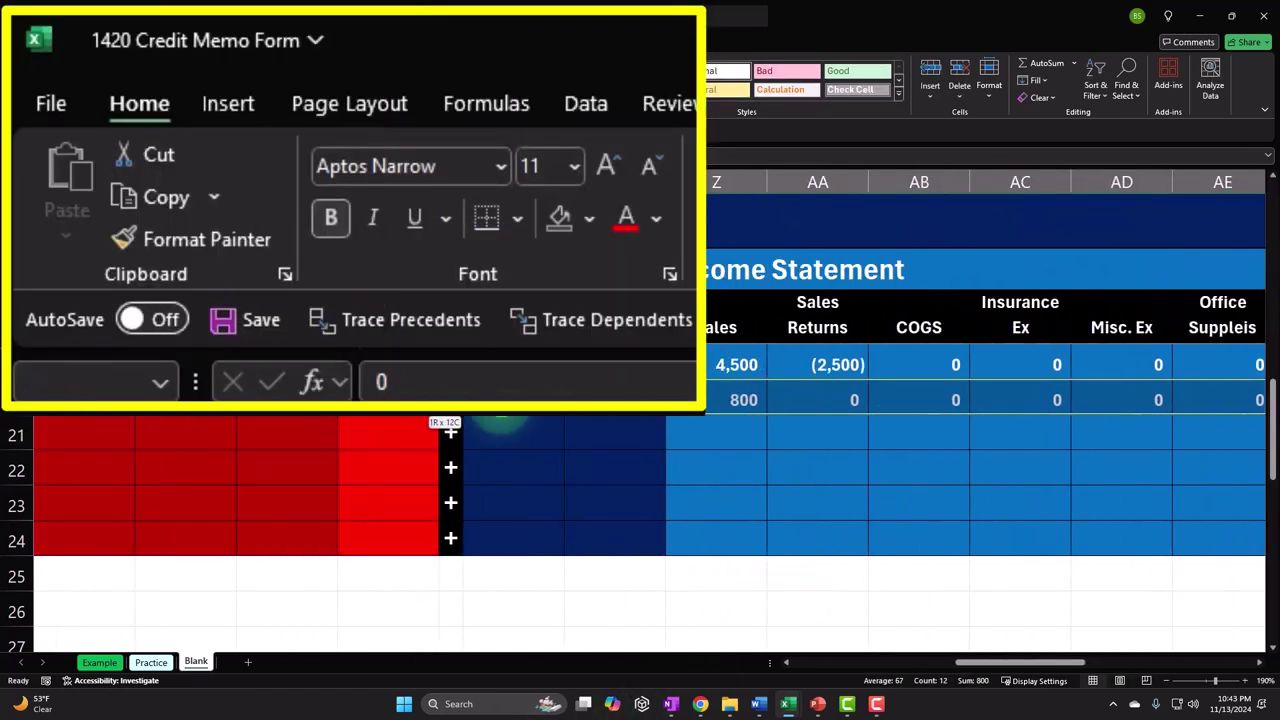
pyautogui.moveTo(500, 425); pyautogui.dragTo(500, 425)
pyautogui.click(415, 218)
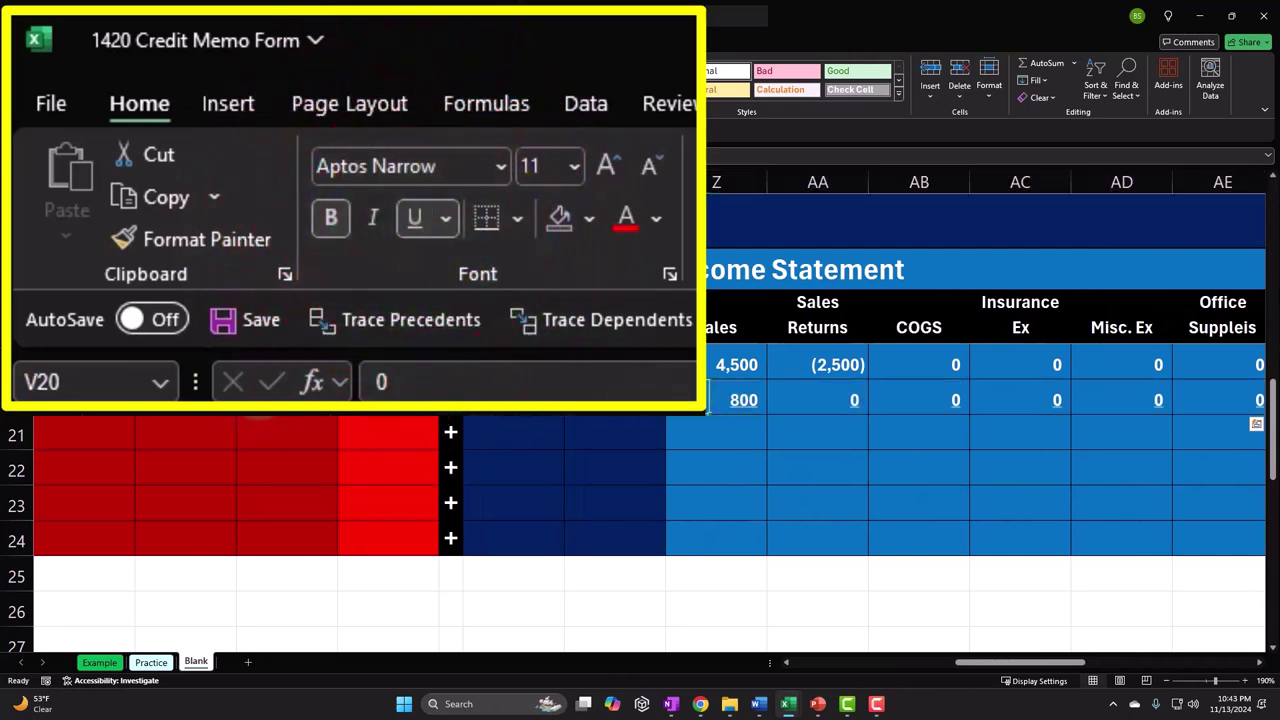
pyautogui.moveTo(708, 400); pyautogui.dragTo(686, 368)
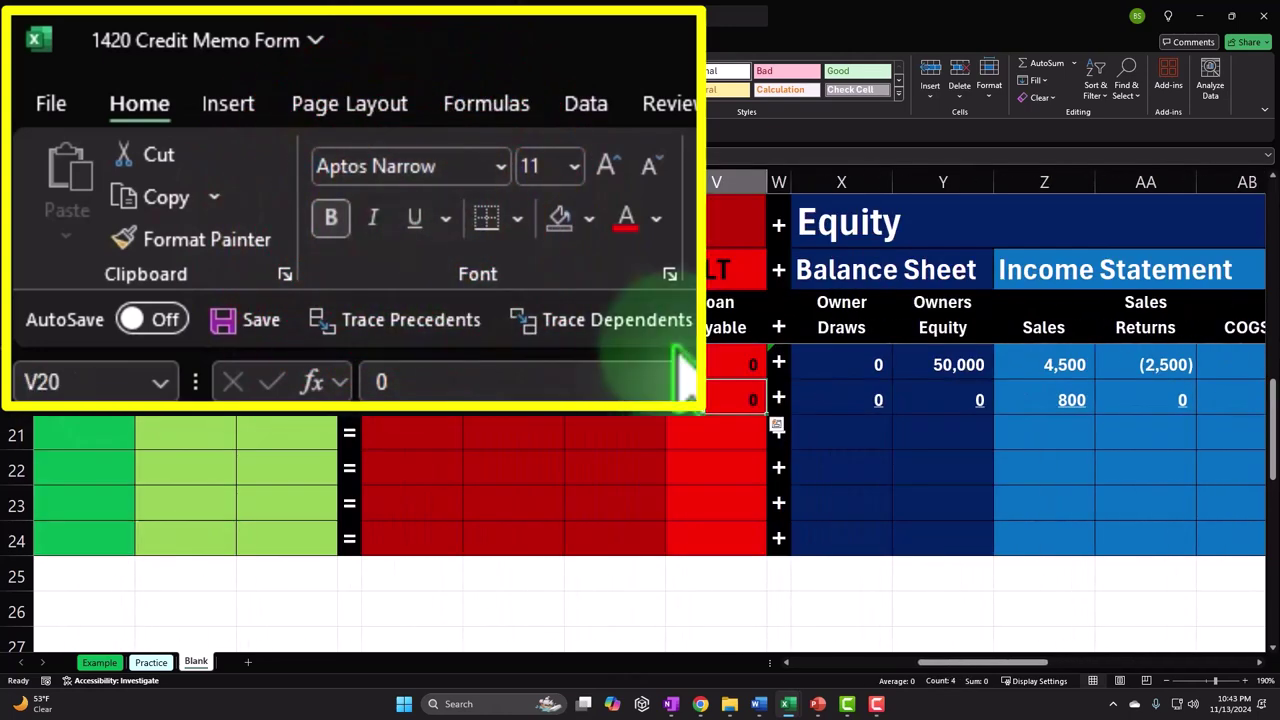
pyautogui.click(412, 217)
pyautogui.moveTo(293, 418); pyautogui.dragTo(115, 400)
# Copy the E19, G19 and I19 SUM totals into row 20, giving 800 = 0 + 800
pyautogui.click(172, 89)
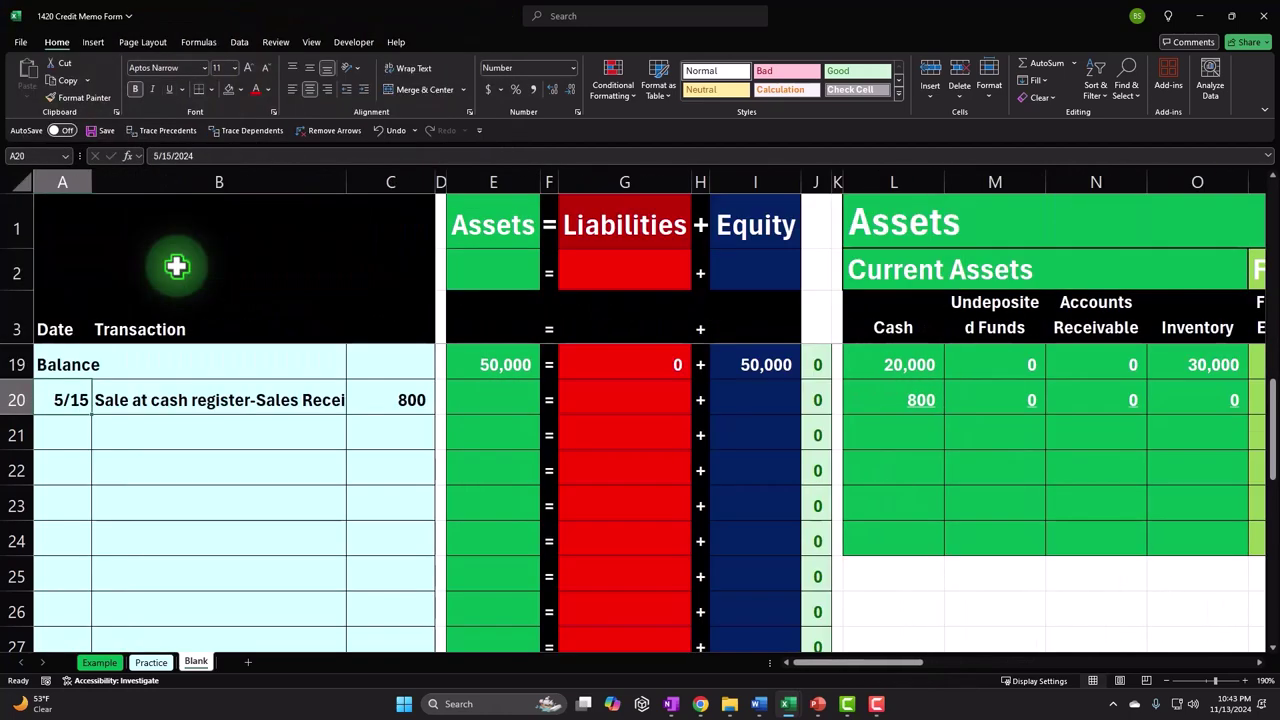
pyautogui.click(491, 364)
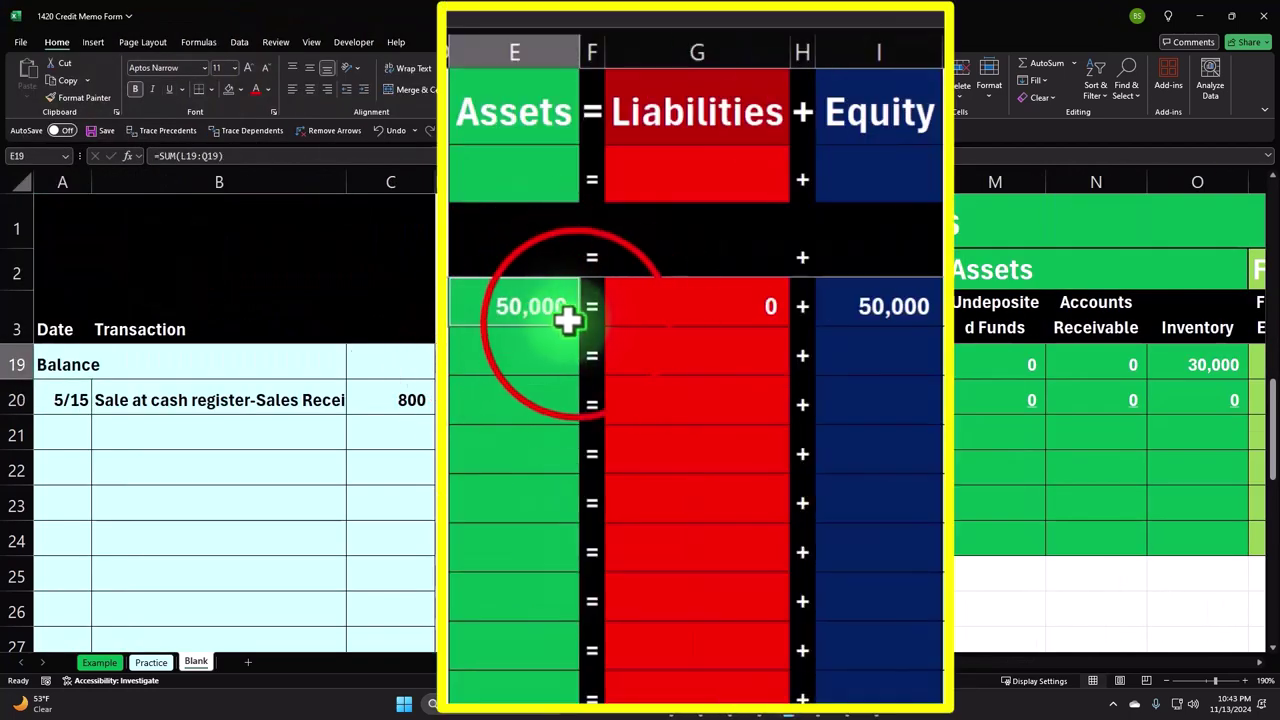
pyautogui.moveTo(579, 325); pyautogui.dragTo(563, 365)
pyautogui.click(673, 316)
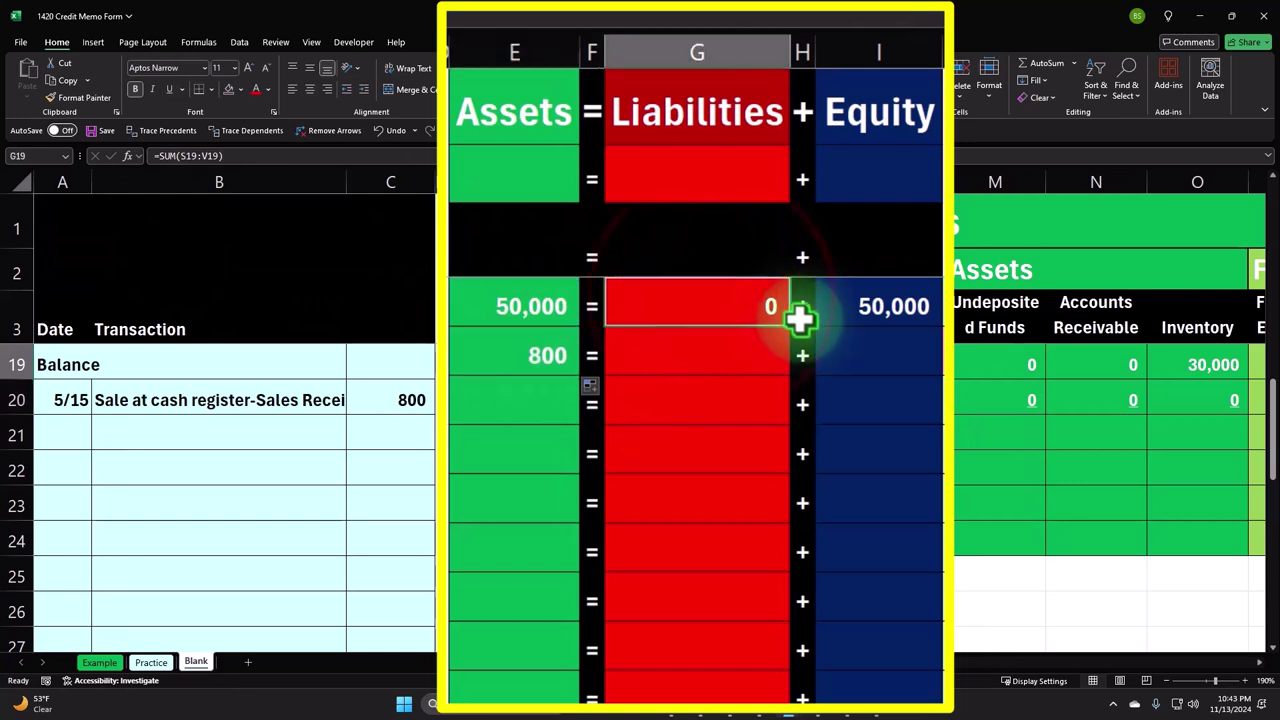
pyautogui.moveTo(790, 326); pyautogui.dragTo(790, 357)
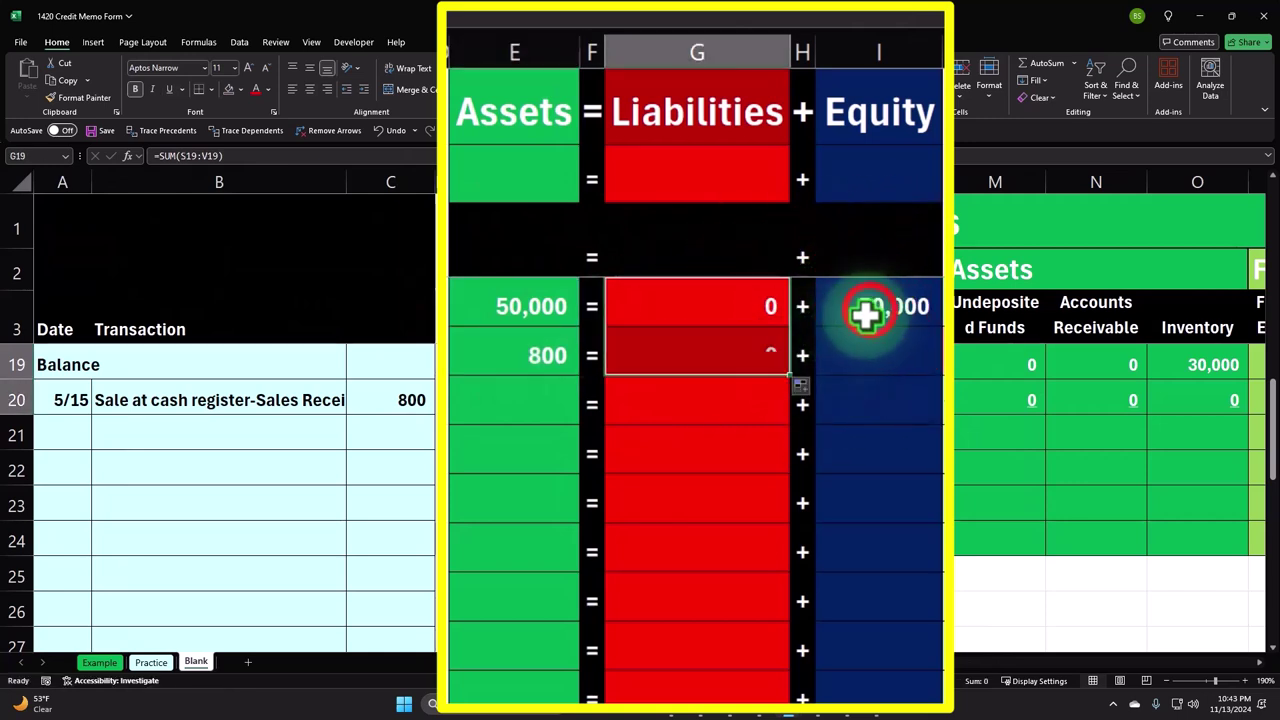
pyautogui.click(878, 310)
pyautogui.moveTo(932, 327); pyautogui.dragTo(928, 372)
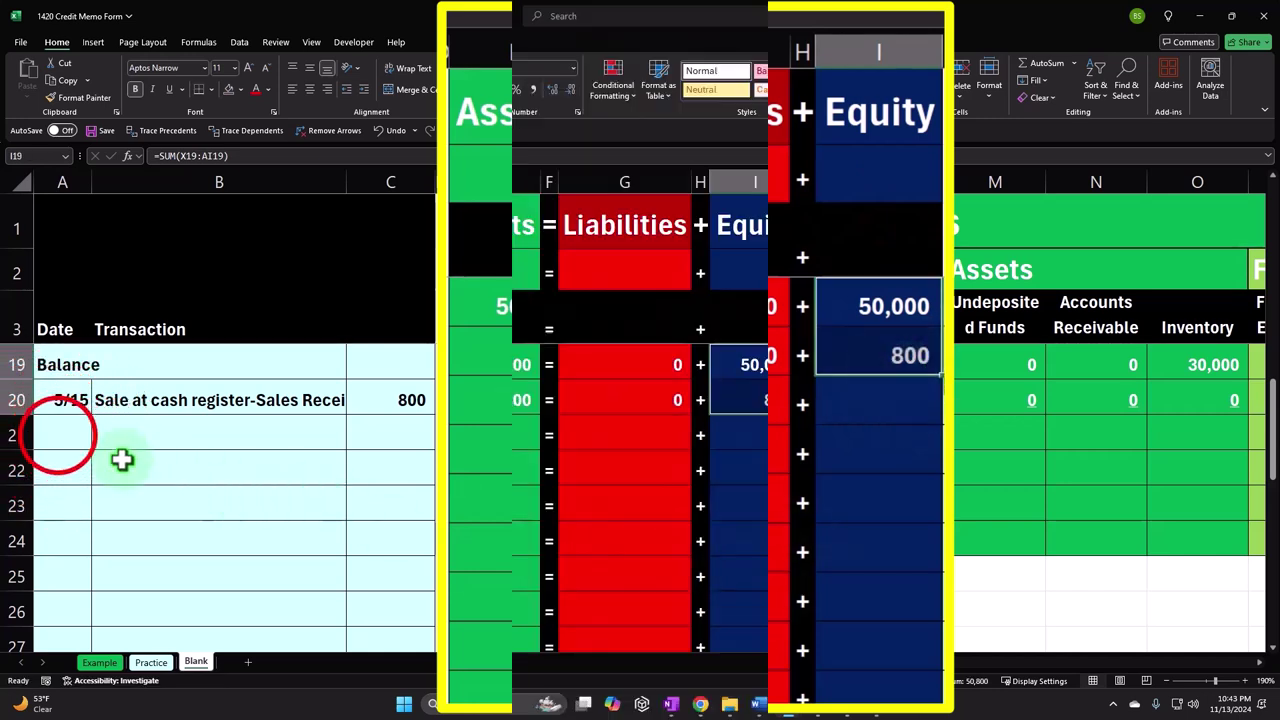
pyautogui.click(57, 428)
# Enter =A19 in A21 and =SUM(L19:L20) in L21 for a Cash balance of 20,800
pyautogui.write('=')
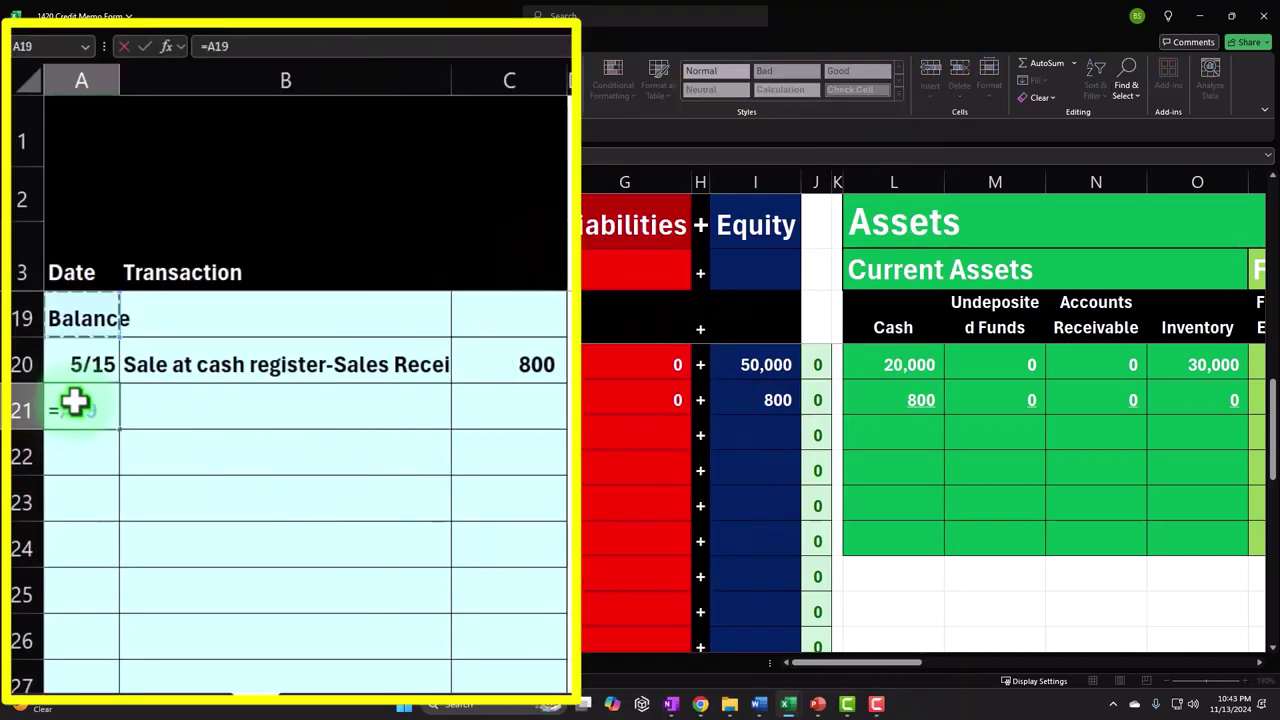
pyautogui.press('Tab')
pyautogui.press('Tab')
pyautogui.press('Tab')
pyautogui.press('Tab')
pyautogui.press('Tab')
pyautogui.press('Tab')
pyautogui.press('Tab')
pyautogui.press('Tab')
pyautogui.press('Tab')
pyautogui.press('Tab')
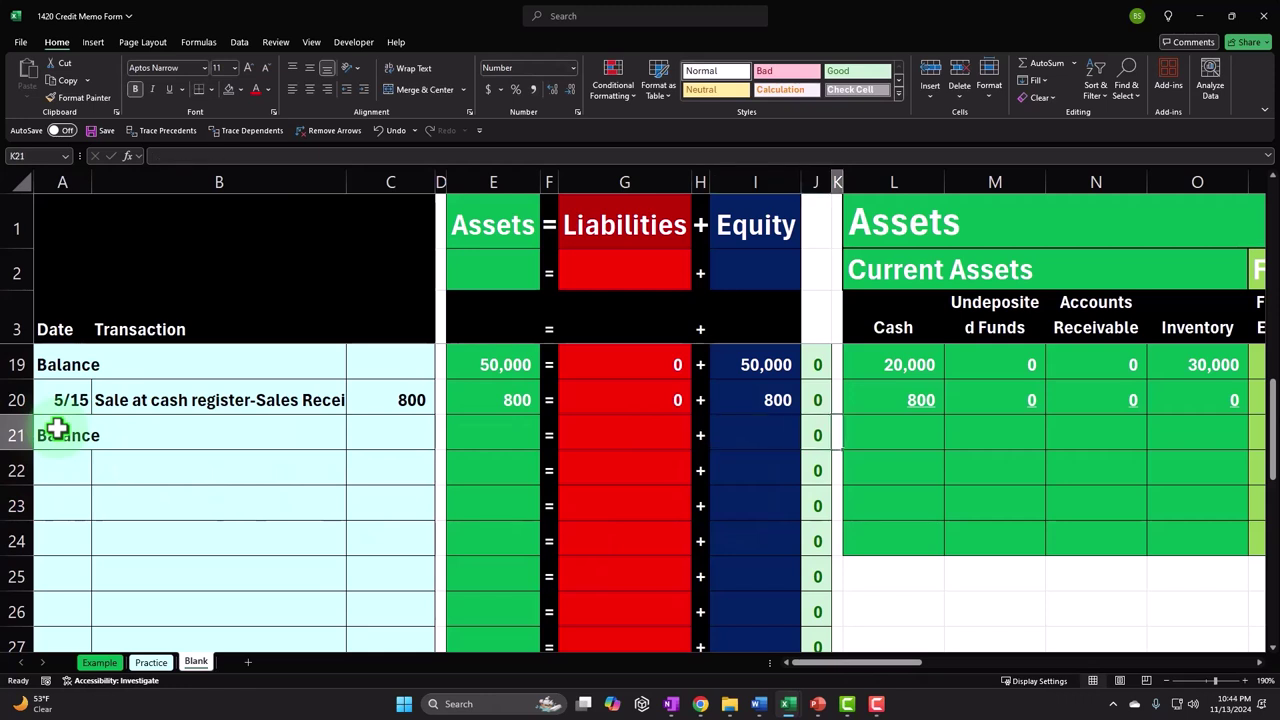
pyautogui.press('Tab')
pyautogui.write('=sum(')
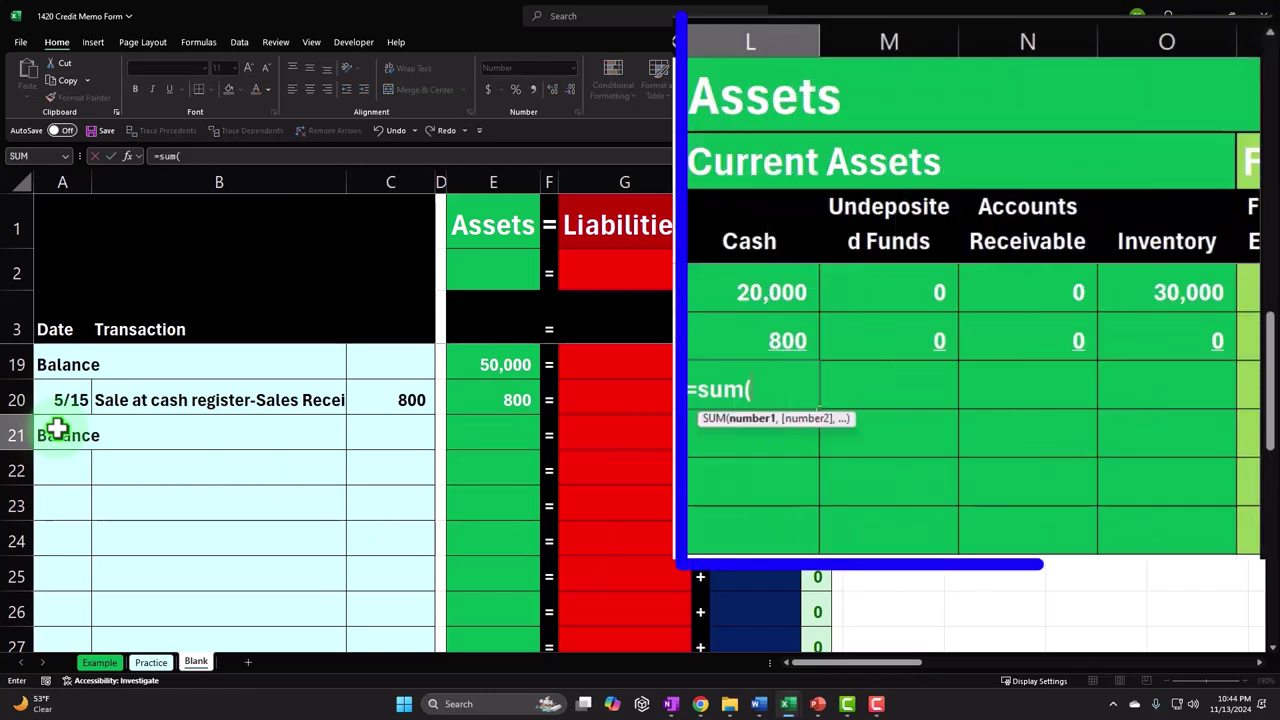
pyautogui.press('Up')
pyautogui.hotkey('shift', 'Up')
pyautogui.press('Return')
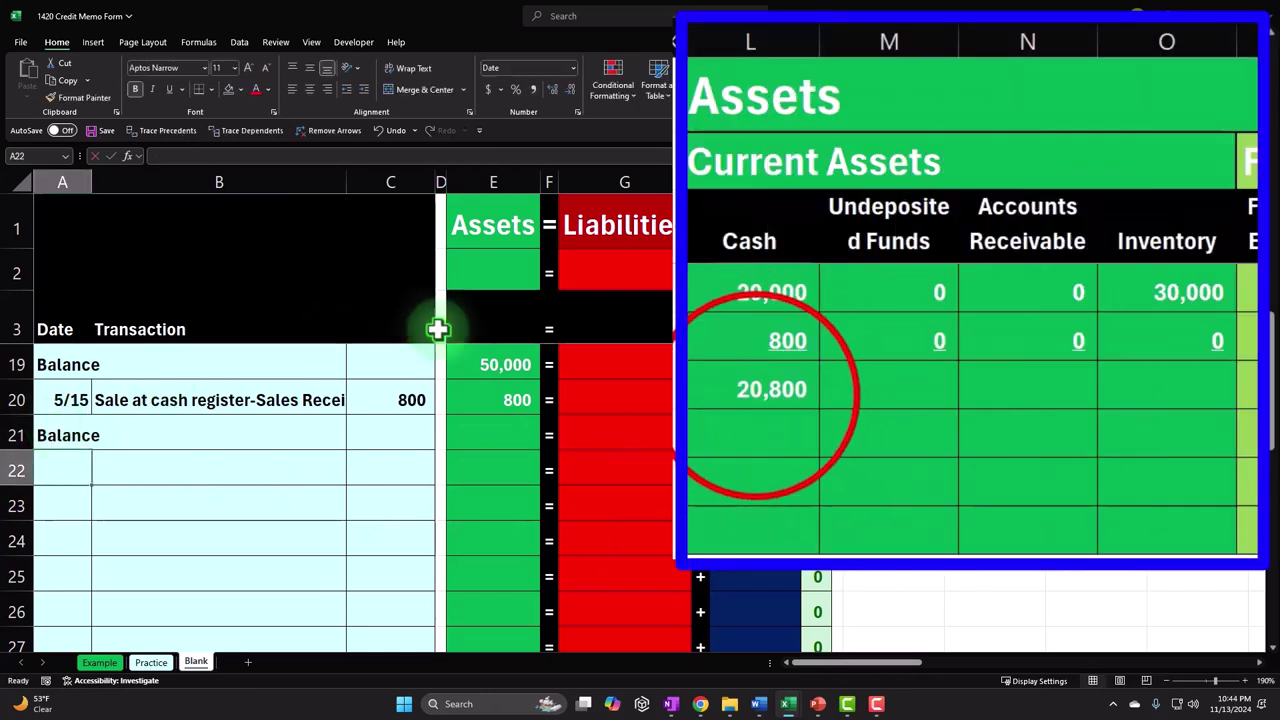
# Copy the L21 Cash balance formula into the other asset columns M21:Q21
pyautogui.click(755, 395)
pyautogui.hotkey('ctrl', 'c')
pyautogui.moveTo(1000, 429)
pyautogui.mouseDown()
pyautogui.moveTo(1011, 426)
pyautogui.moveTo(930, 435)
pyautogui.moveTo(1128, 434)
pyautogui.moveTo(1014, 431)
pyautogui.mouseUp()
pyautogui.rightClick(1014, 431)
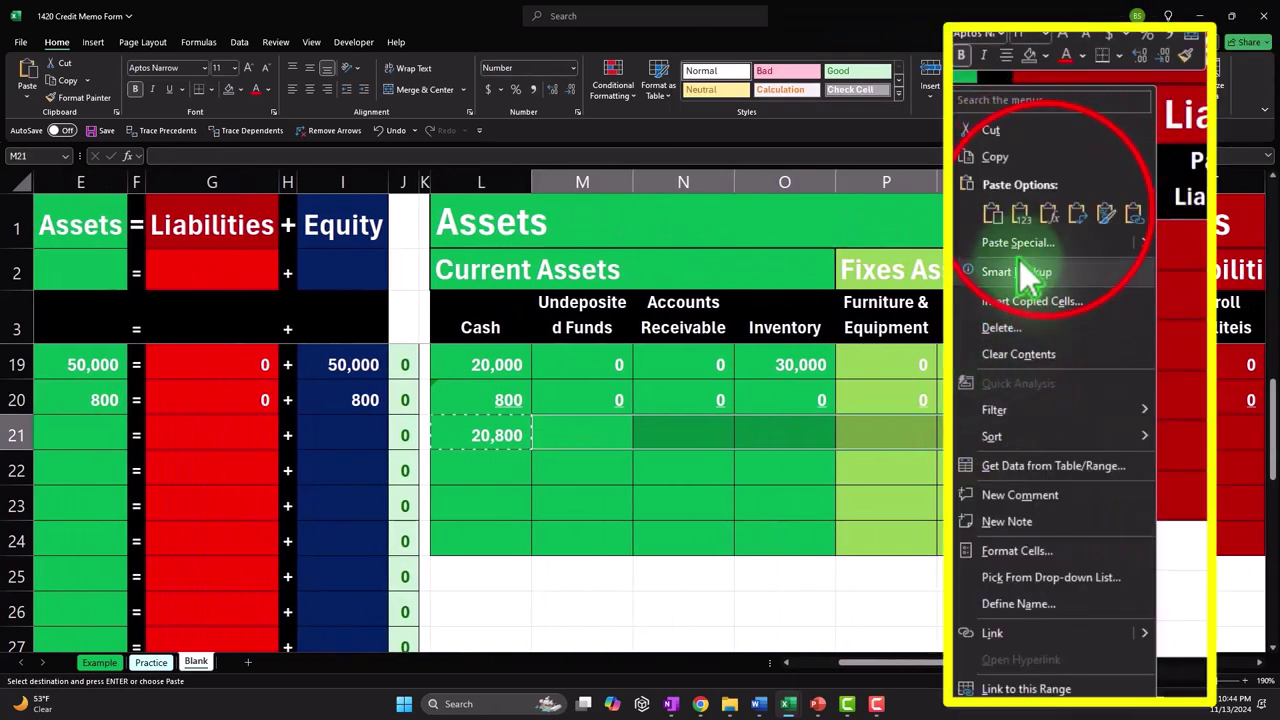
pyautogui.click(1048, 214)
# Paste the balance formula into liability columns S21:V21 and equity/income columns X21:AI21
pyautogui.moveTo(1097, 434); pyautogui.dragTo(626, 426)
pyautogui.rightClick(626, 429)
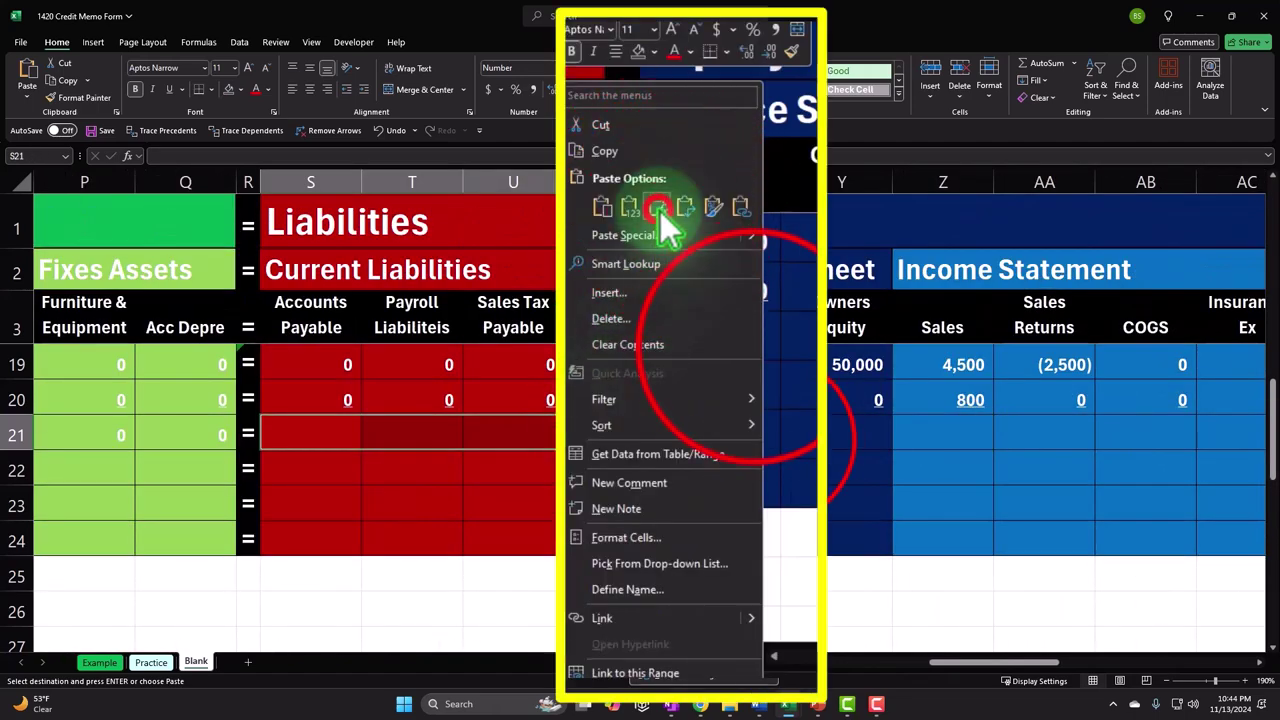
pyautogui.click(656, 208)
pyautogui.moveTo(763, 430); pyautogui.dragTo(1177, 434)
pyautogui.rightClick(1177, 434)
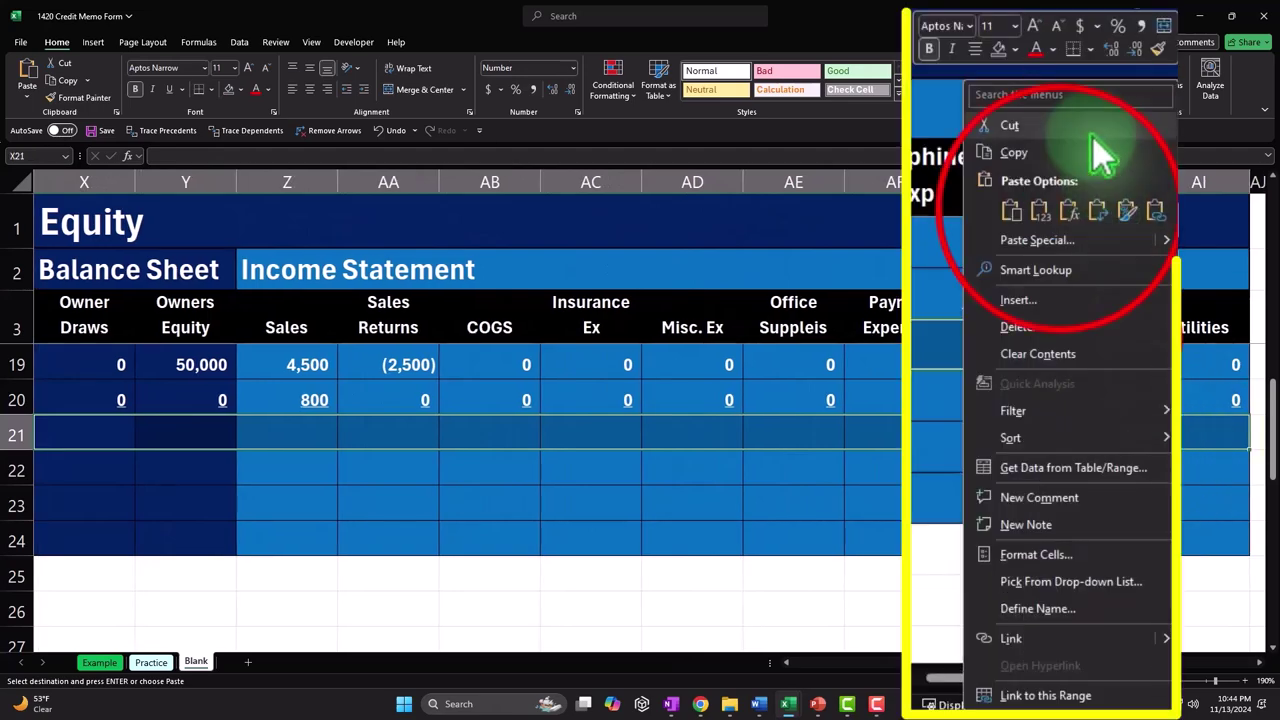
pyautogui.click(1048, 207)
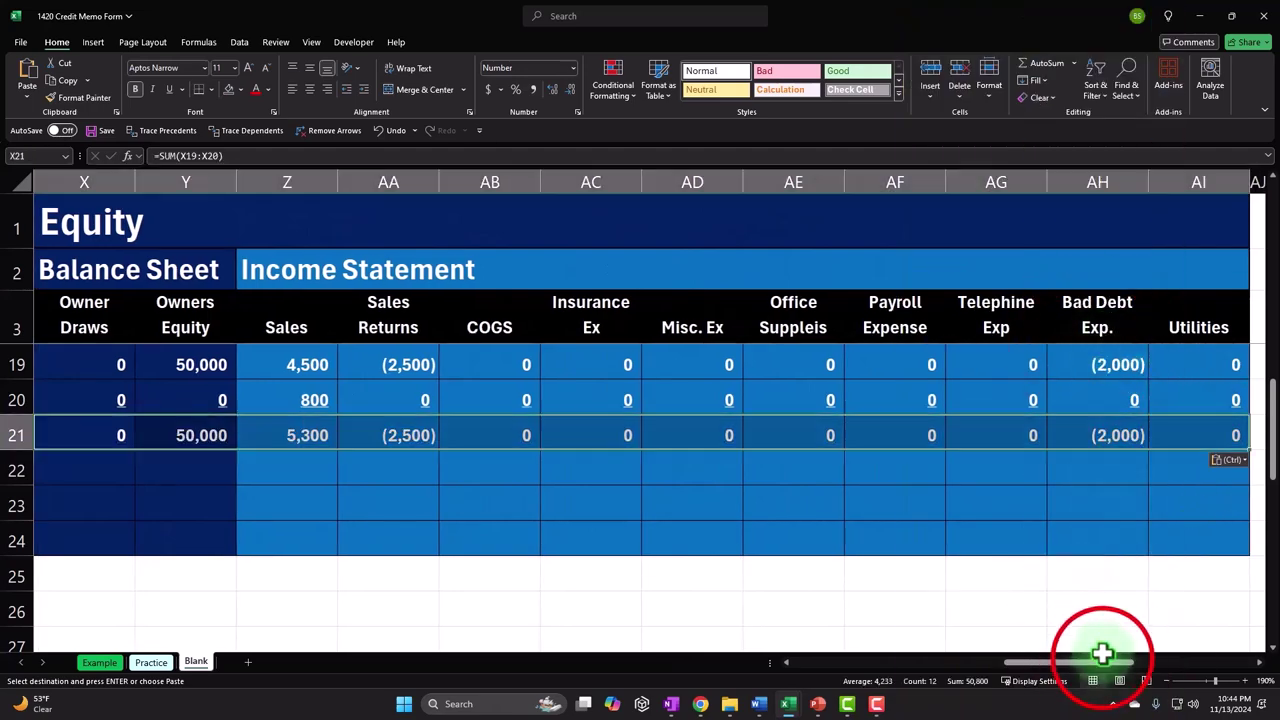
pyautogui.moveTo(1101, 656); pyautogui.dragTo(857, 689)
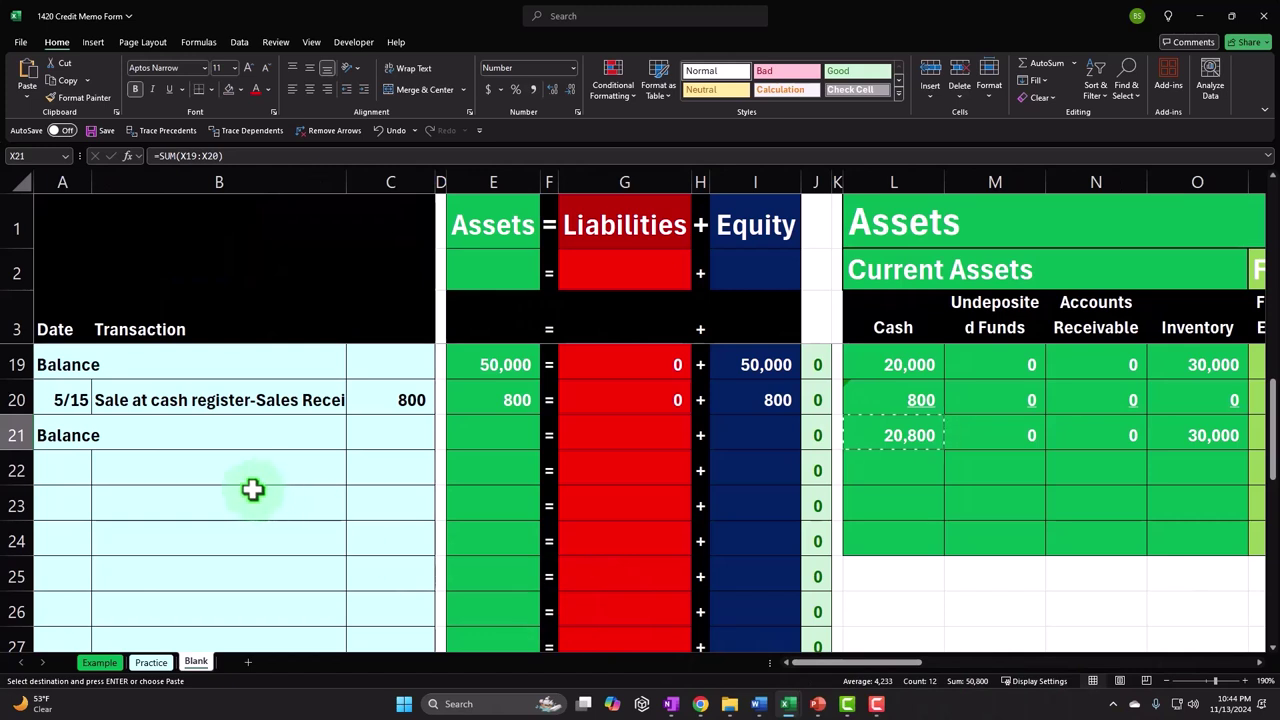
pyautogui.click(75, 469)
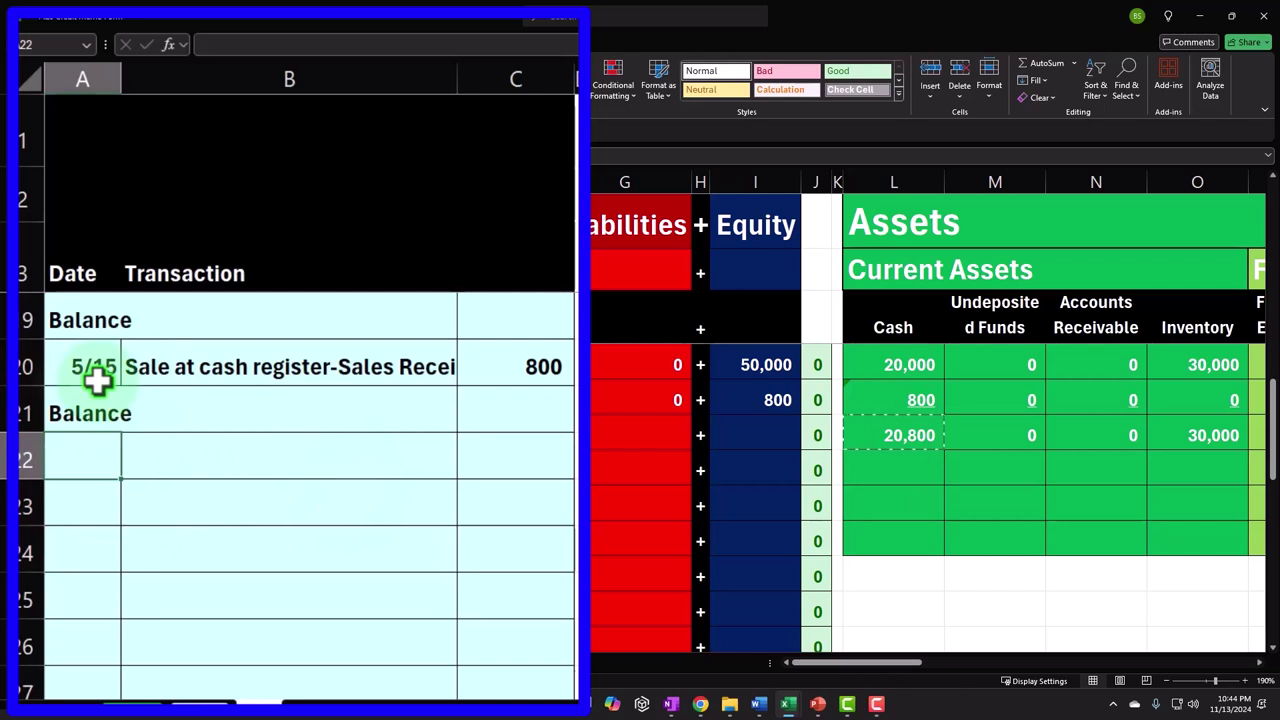
# Enter the 5/20 date and the description 'Refund client' in row 22
pyautogui.write('5/20')
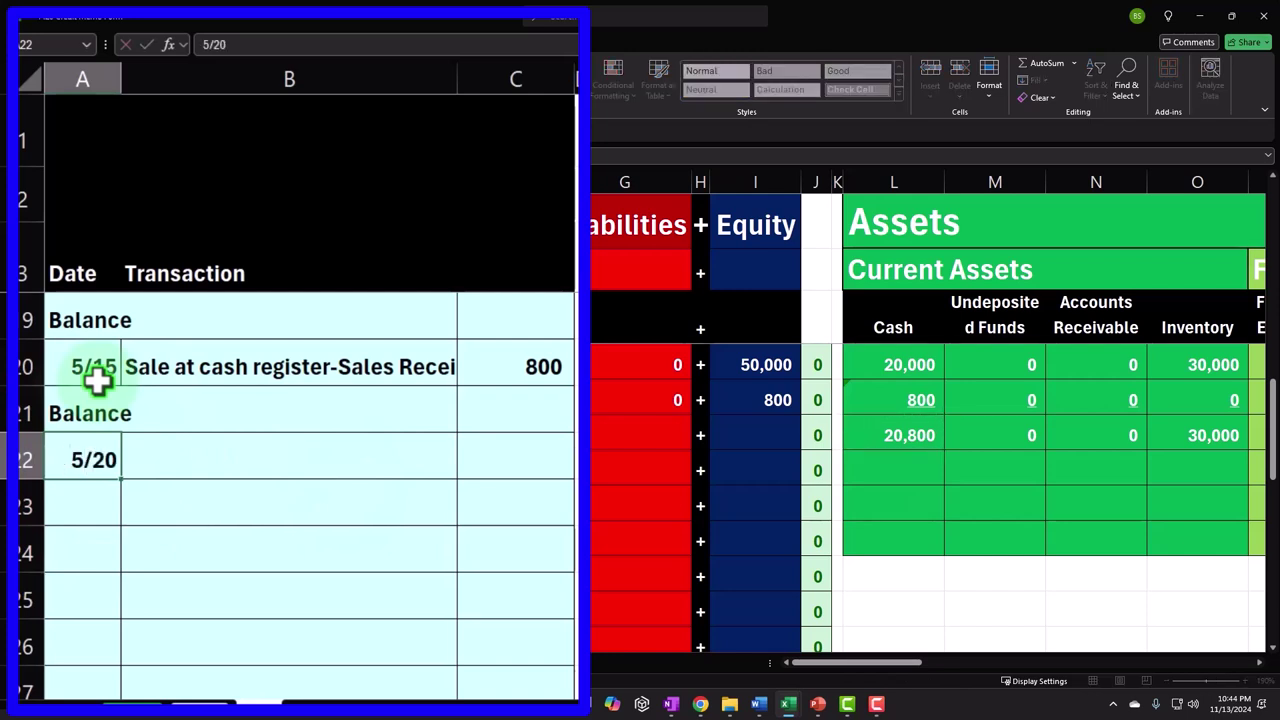
pyautogui.press('Tab')
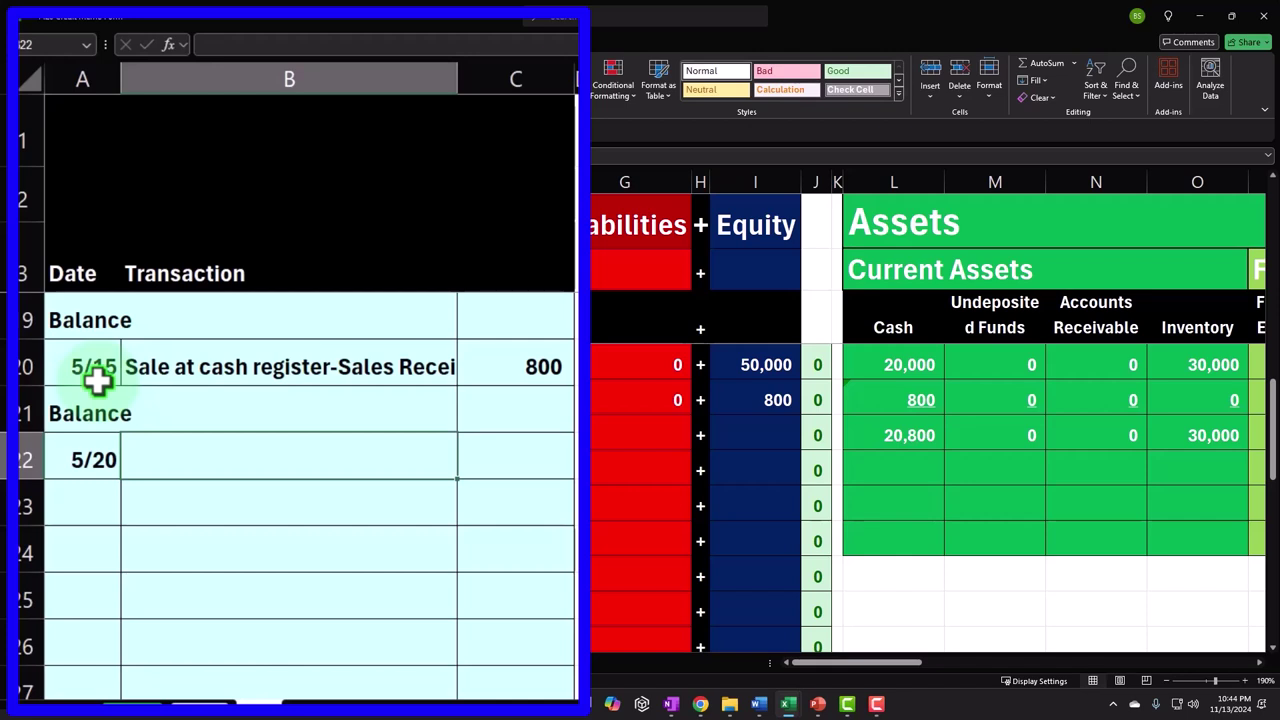
pyautogui.write('Refund client')
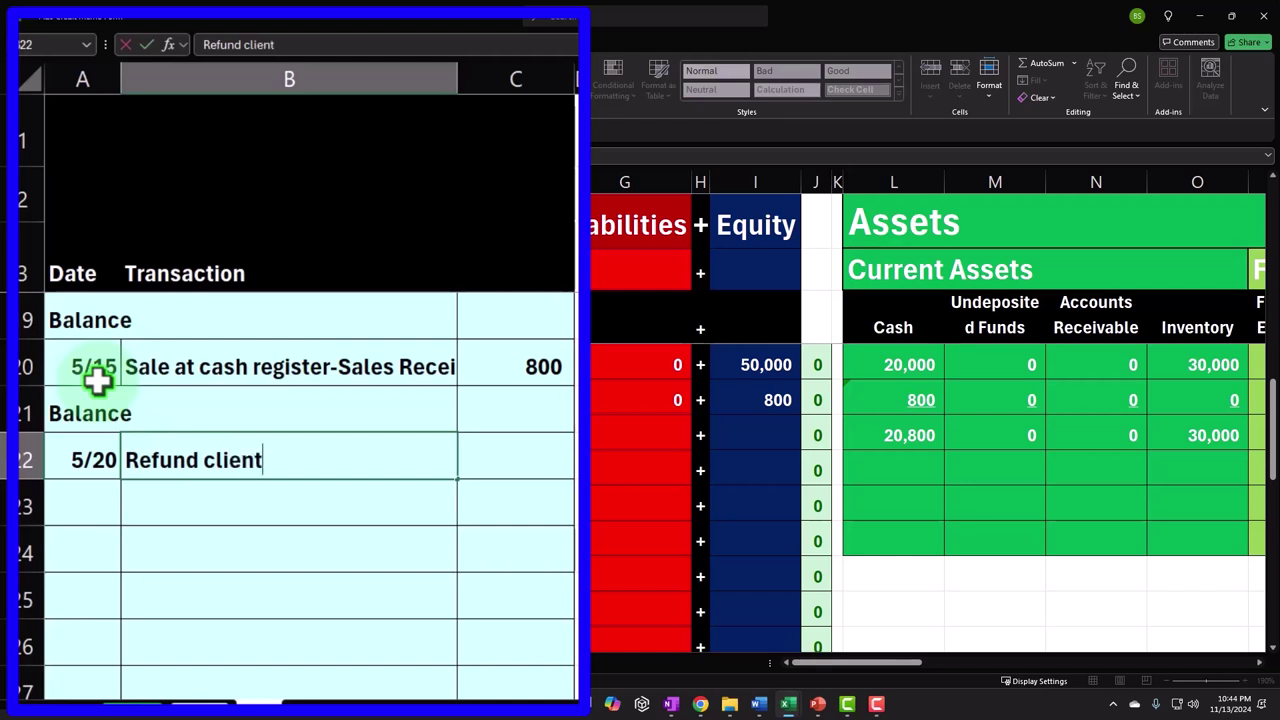
pyautogui.press('Tab')
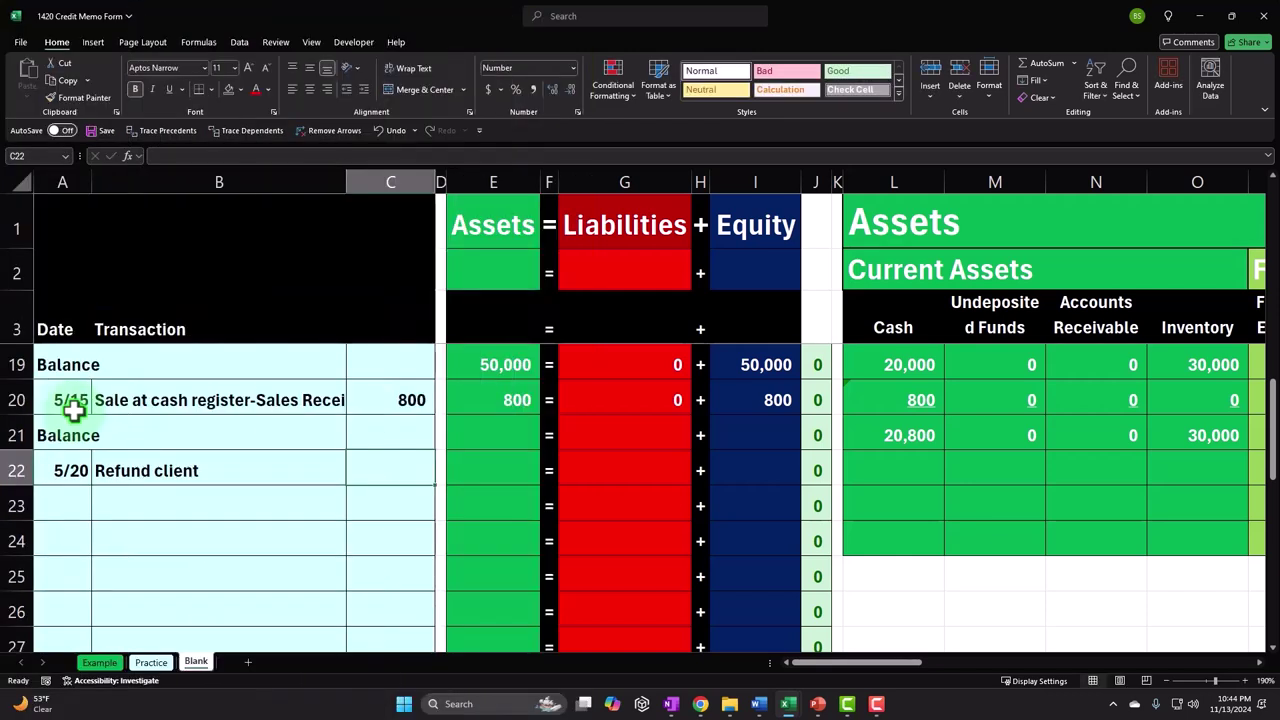
# Copy the E20, G20 and I20 totals into row 21, giving 50,800 = 0 + 50,800
pyautogui.click(500, 400)
pyautogui.moveTo(569, 352); pyautogui.dragTo(563, 389)
pyautogui.click(709, 338)
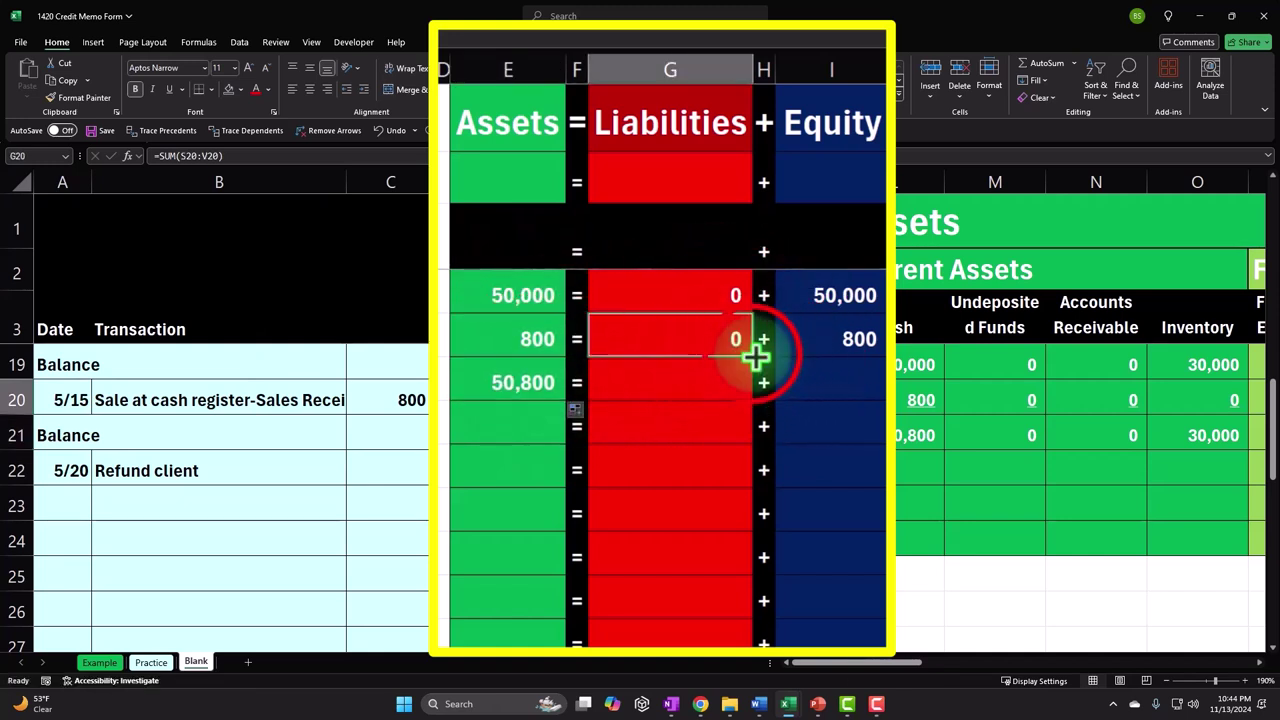
pyautogui.moveTo(752, 361); pyautogui.dragTo(751, 382)
pyautogui.click(815, 342)
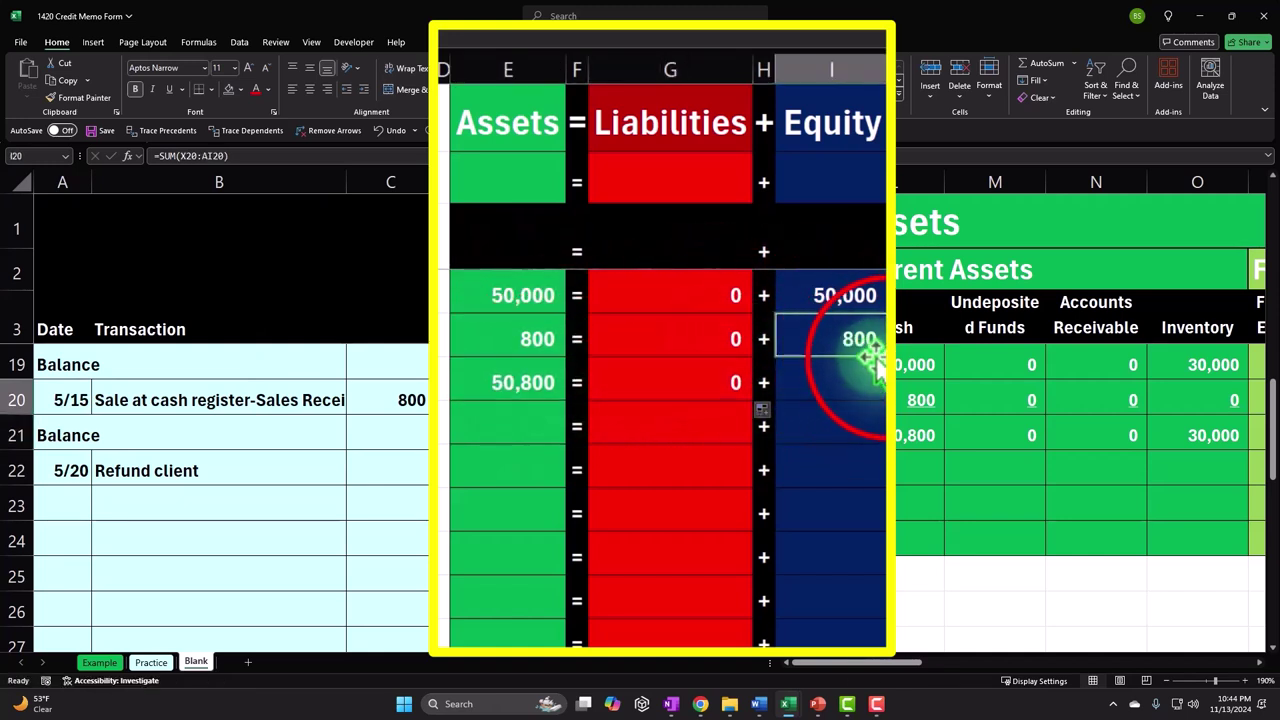
pyautogui.moveTo(884, 361); pyautogui.dragTo(877, 372)
# Underline the 5/15 totals 800, 0 and 800 in E20, G20 and I20
pyautogui.click(845, 340)
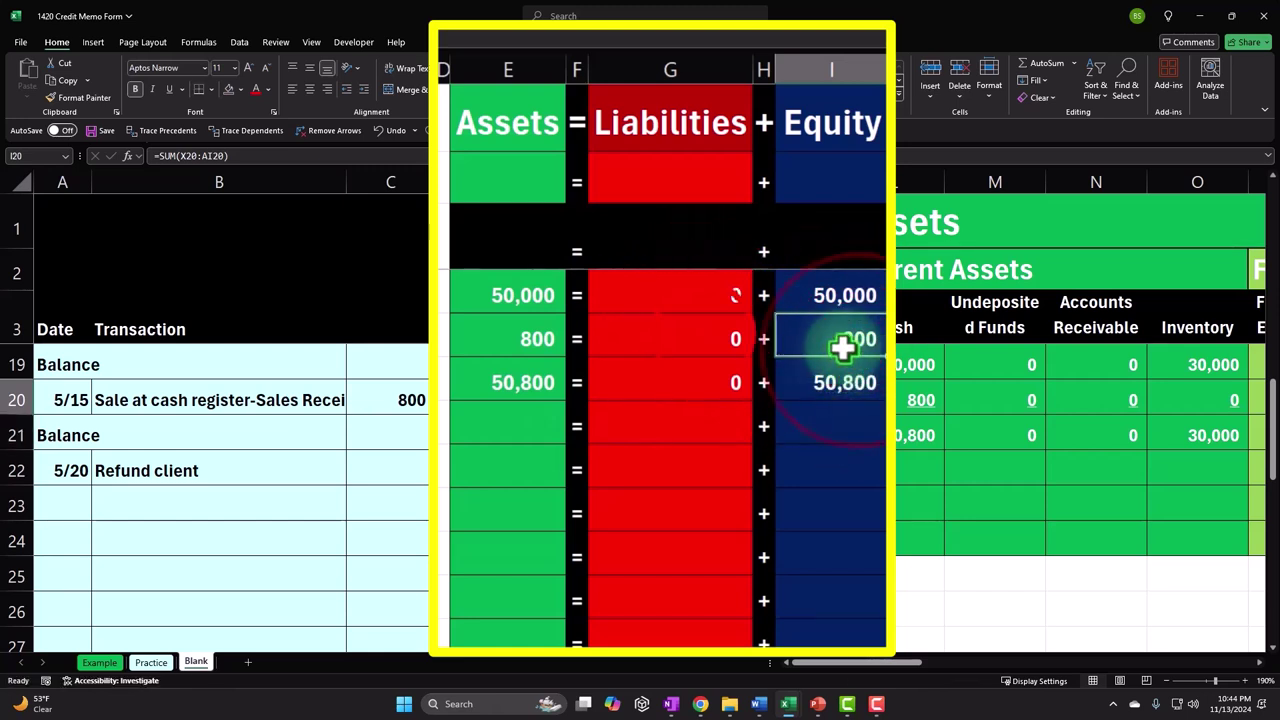
pyautogui.keyDown('ctrl'); pyautogui.click(706, 337); pyautogui.keyUp('ctrl')
pyautogui.keyDown('ctrl'); pyautogui.click(531, 338); pyautogui.keyUp('ctrl')
pyautogui.click(169, 89)
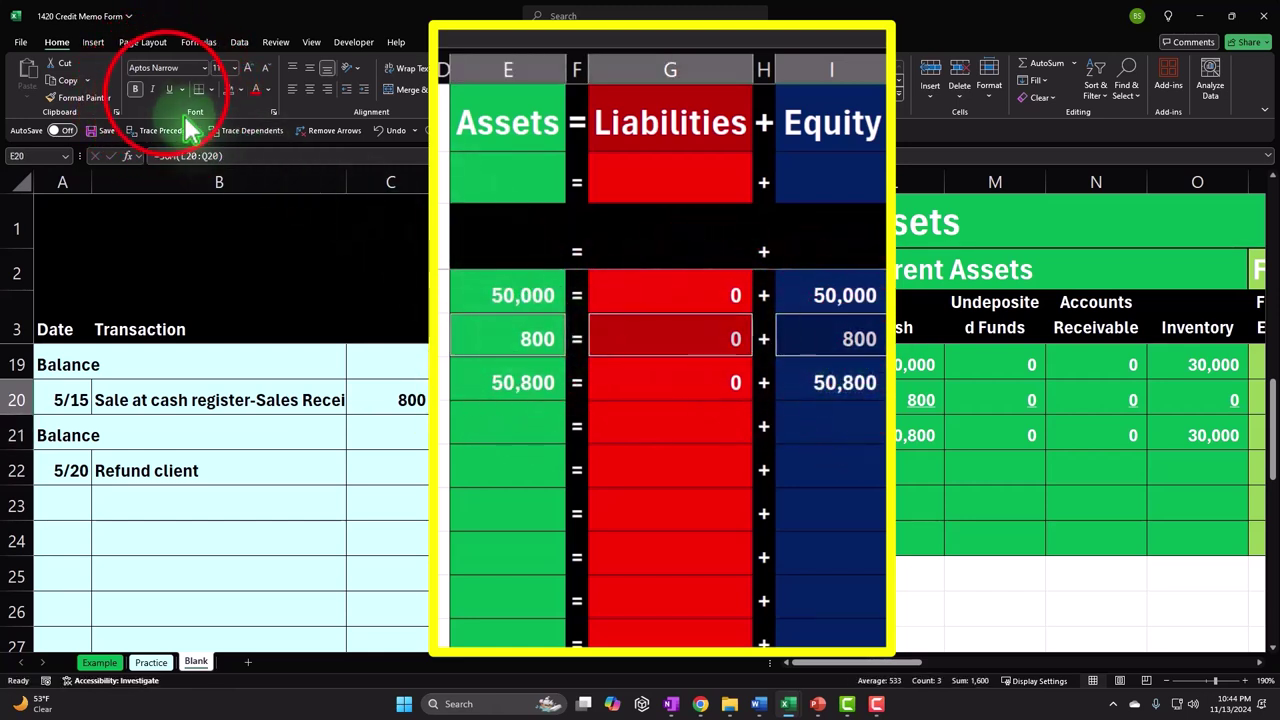
pyautogui.click(488, 469)
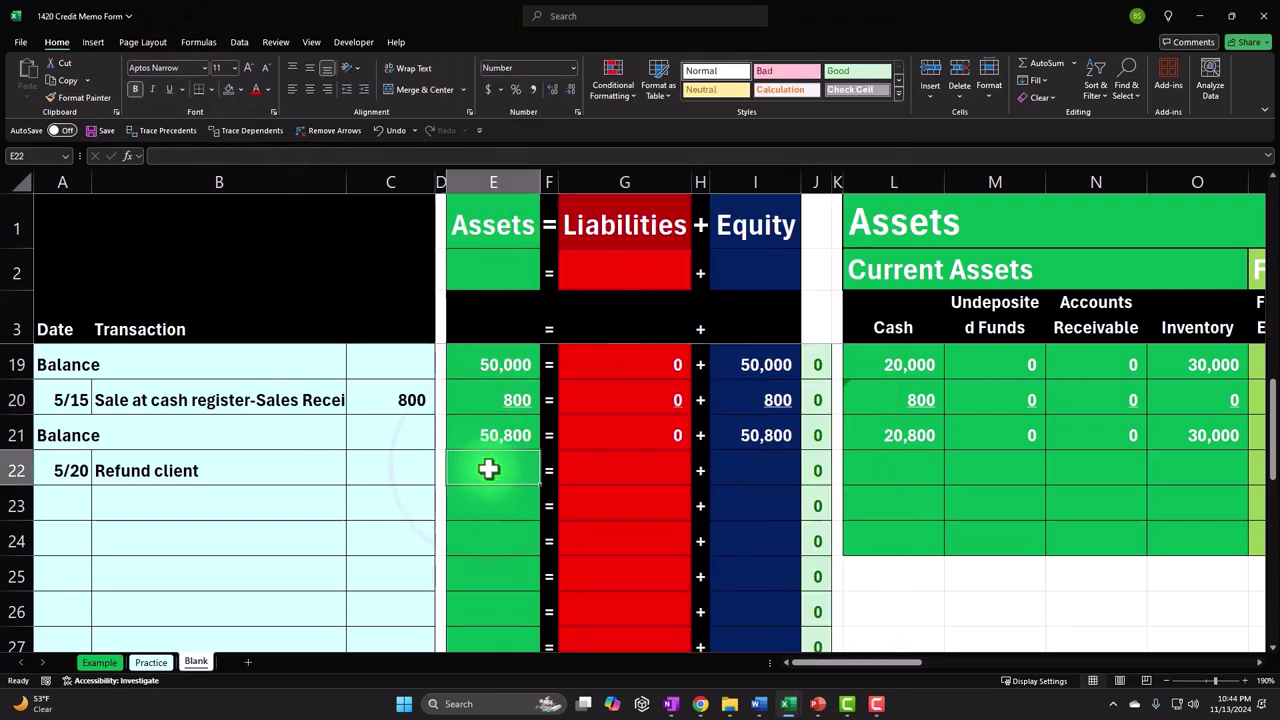
# Enter =-C20 in the refund row's Cash cell L22 so it shows (800)
pyautogui.click(878, 464)
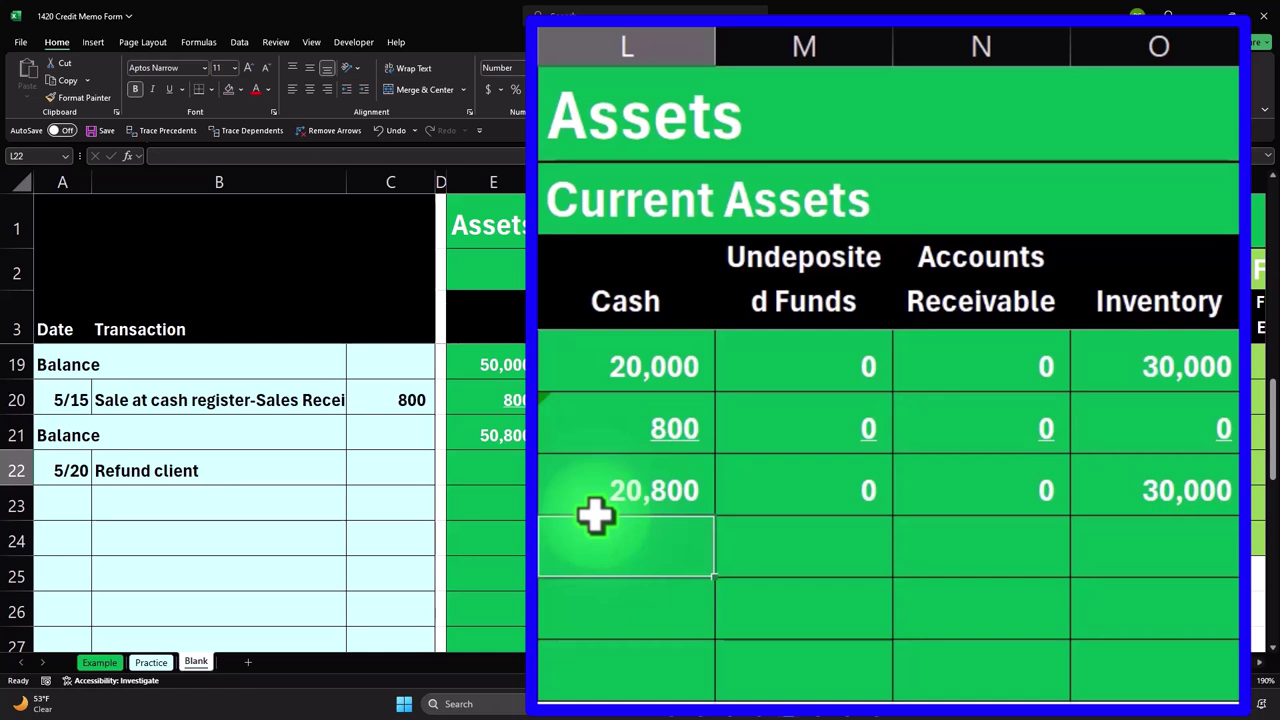
pyautogui.write('=')
pyautogui.press('Left')
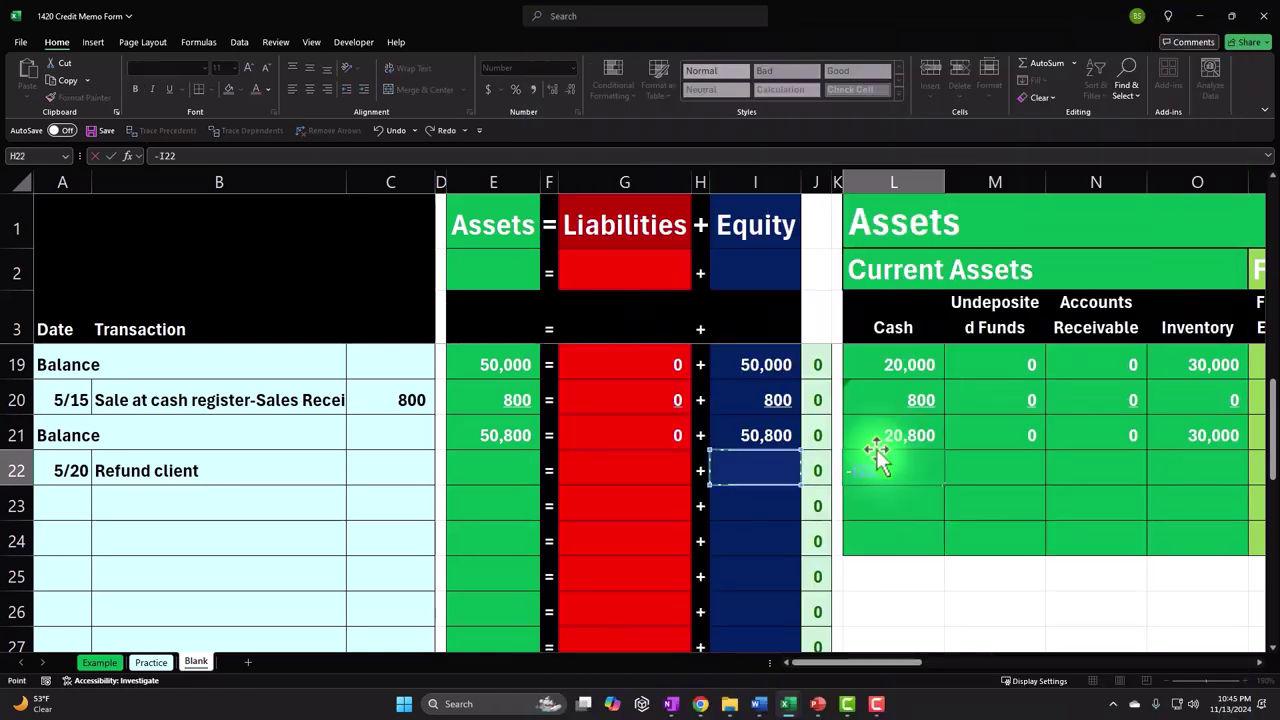
pyautogui.press('Left')
pyautogui.press('Left')
pyautogui.press('Left')
pyautogui.press('Left')
pyautogui.press('Return')
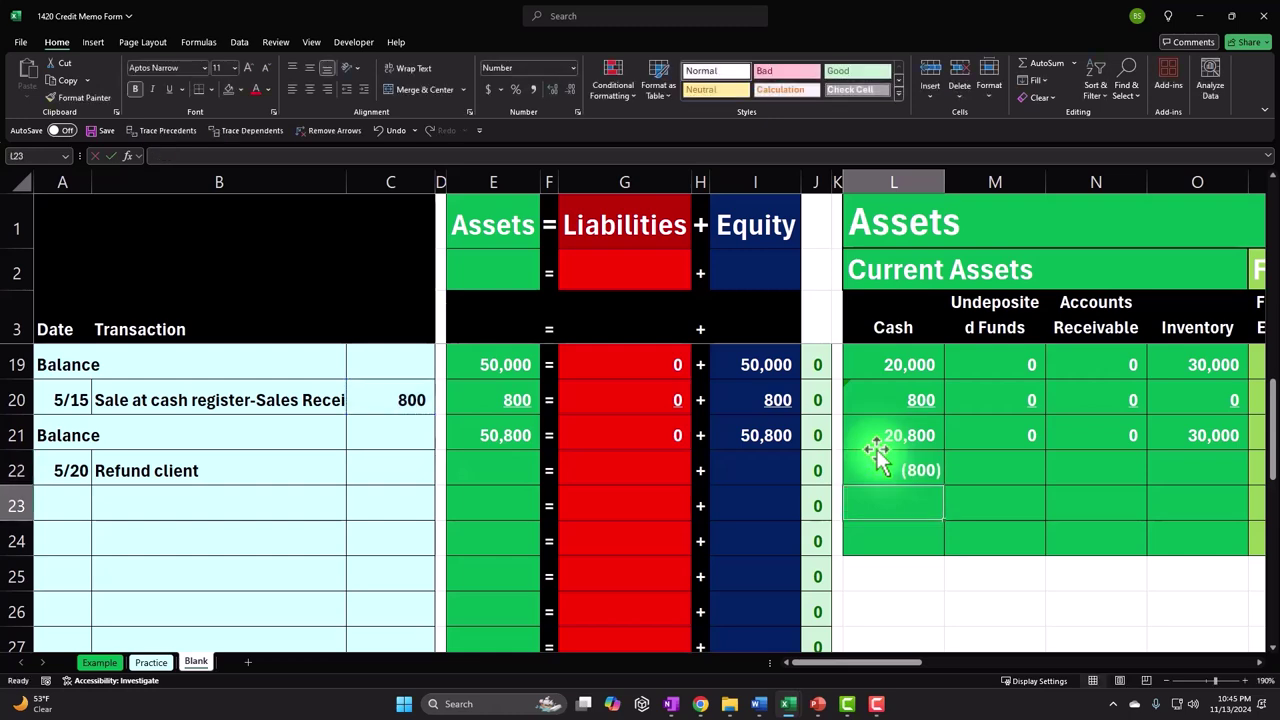
# Move along row 22 to the Sales Returns column
pyautogui.press('Right')
pyautogui.press('Right')
pyautogui.press('Right')
pyautogui.press('Right')
pyautogui.press('Right')
pyautogui.press('Right')
pyautogui.press('Right')
pyautogui.press('Right')
pyautogui.press('Right')
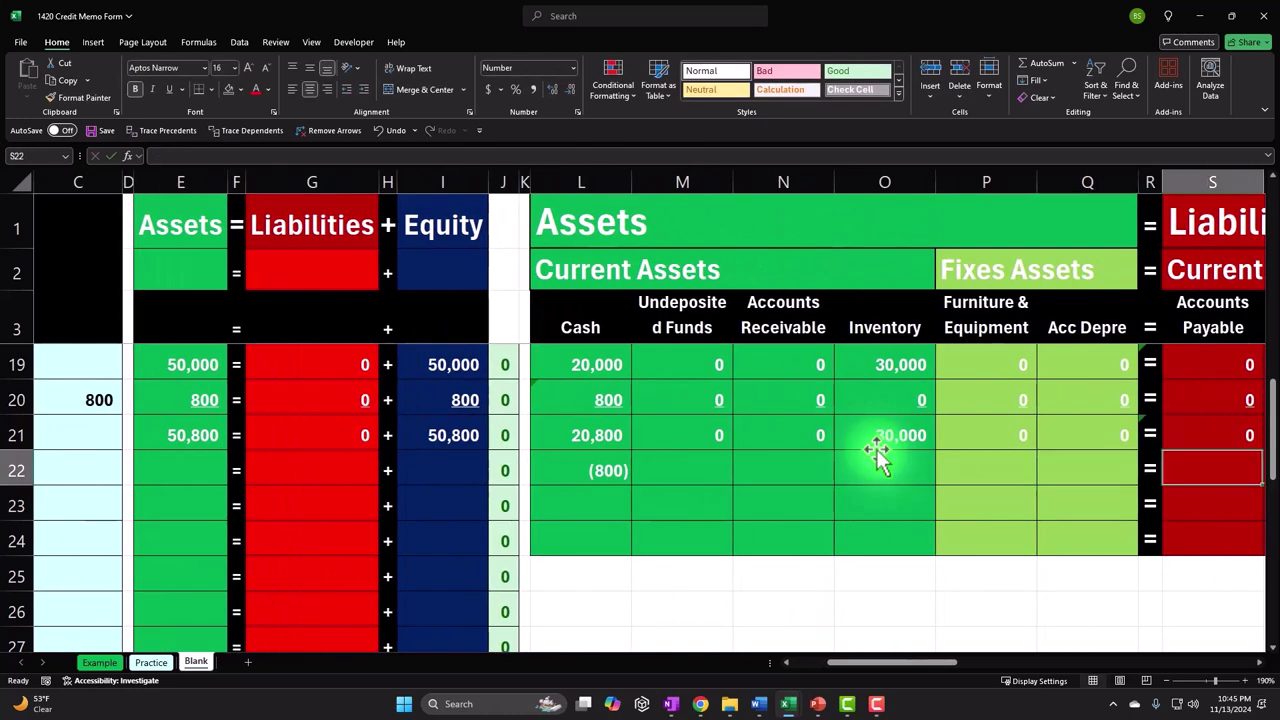
pyautogui.press('Right')
pyautogui.press('Right')
pyautogui.press('Right')
pyautogui.press('Right')
pyautogui.press('Right')
pyautogui.press('Right')
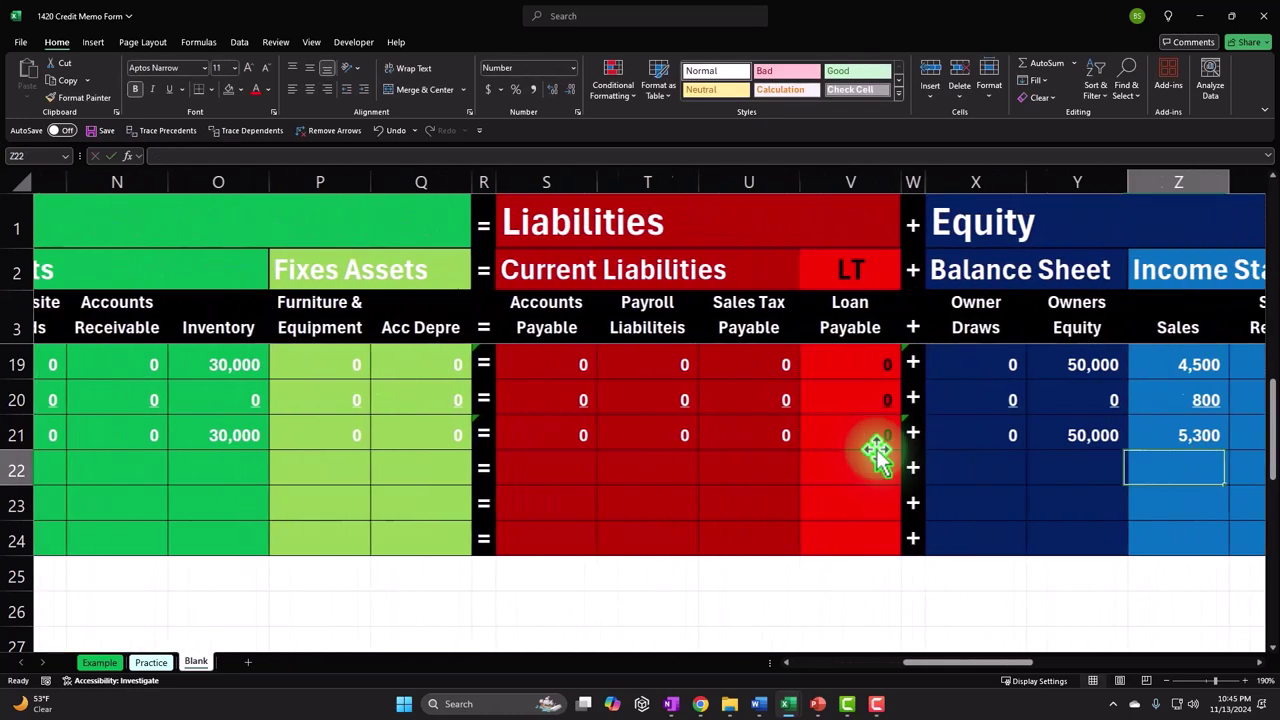
pyautogui.press('Left')
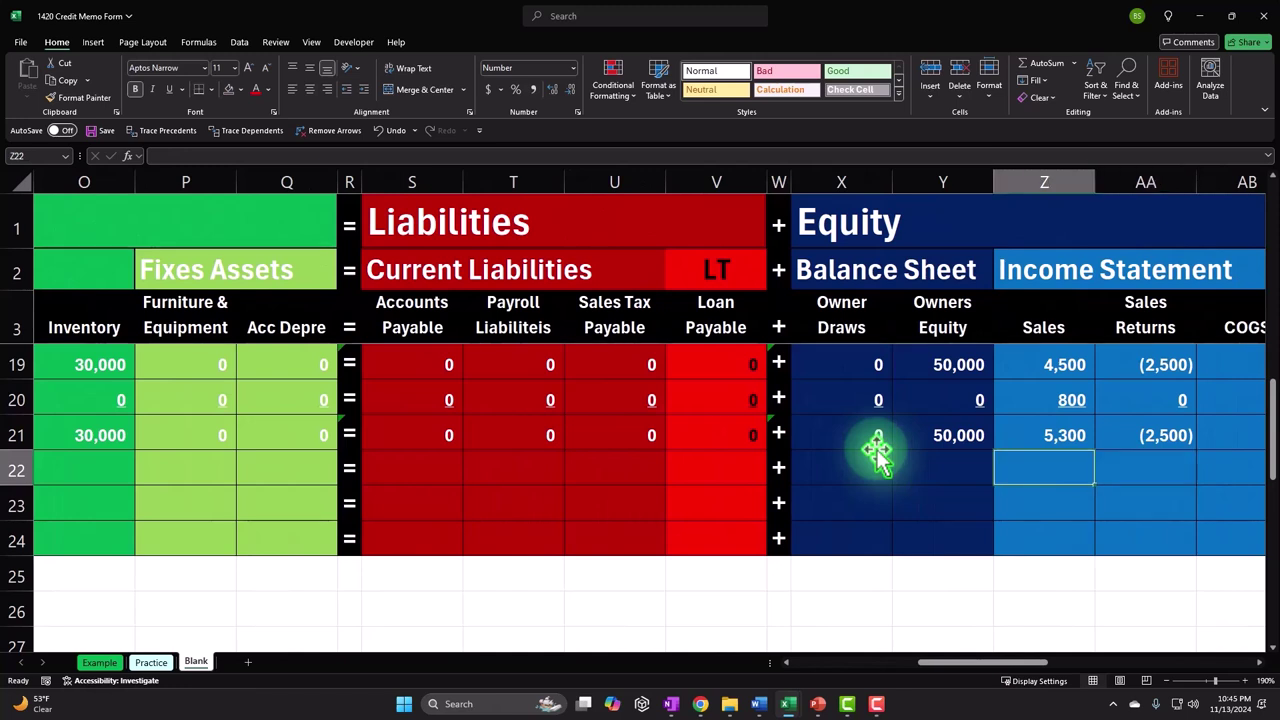
pyautogui.press('Right')
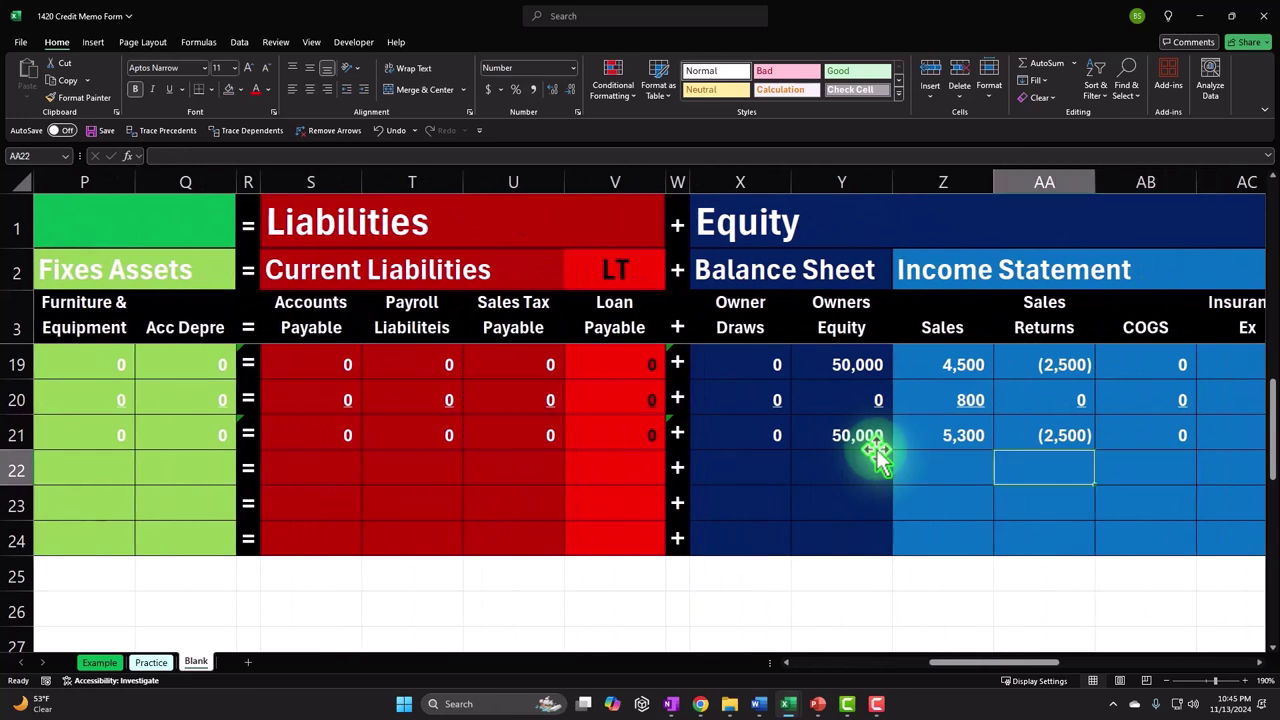
pyautogui.press('Right')
pyautogui.press('Right')
pyautogui.press('Right')
pyautogui.press('Right')
pyautogui.press('Right')
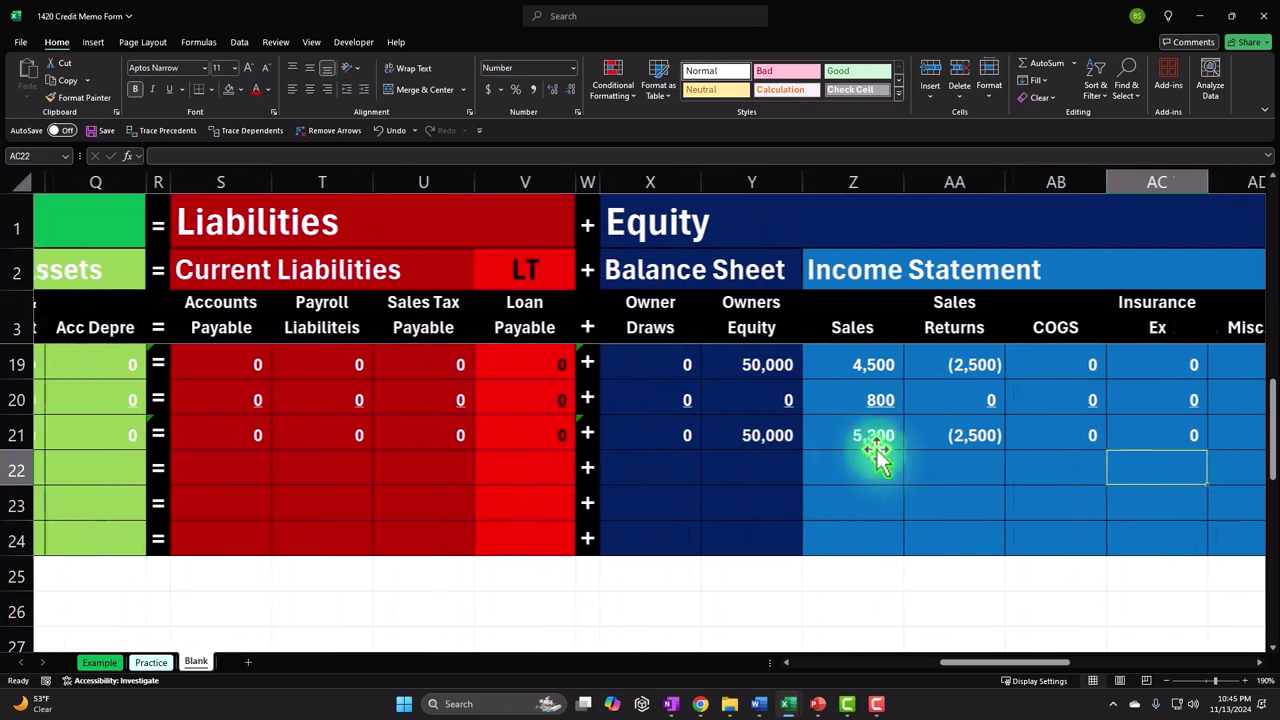
pyautogui.press('Left')
pyautogui.press('Left')
pyautogui.press('Left')
pyautogui.press('Left')
pyautogui.press('Left')
pyautogui.press('Left')
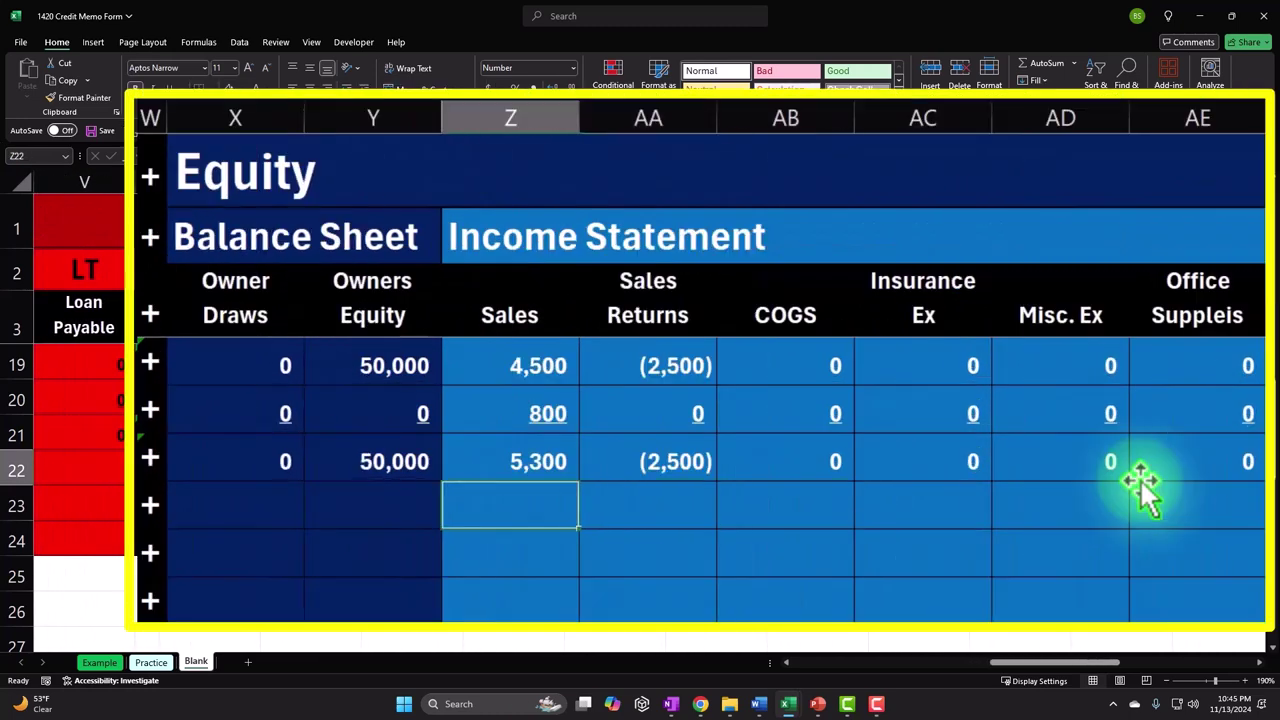
pyautogui.press('Right')
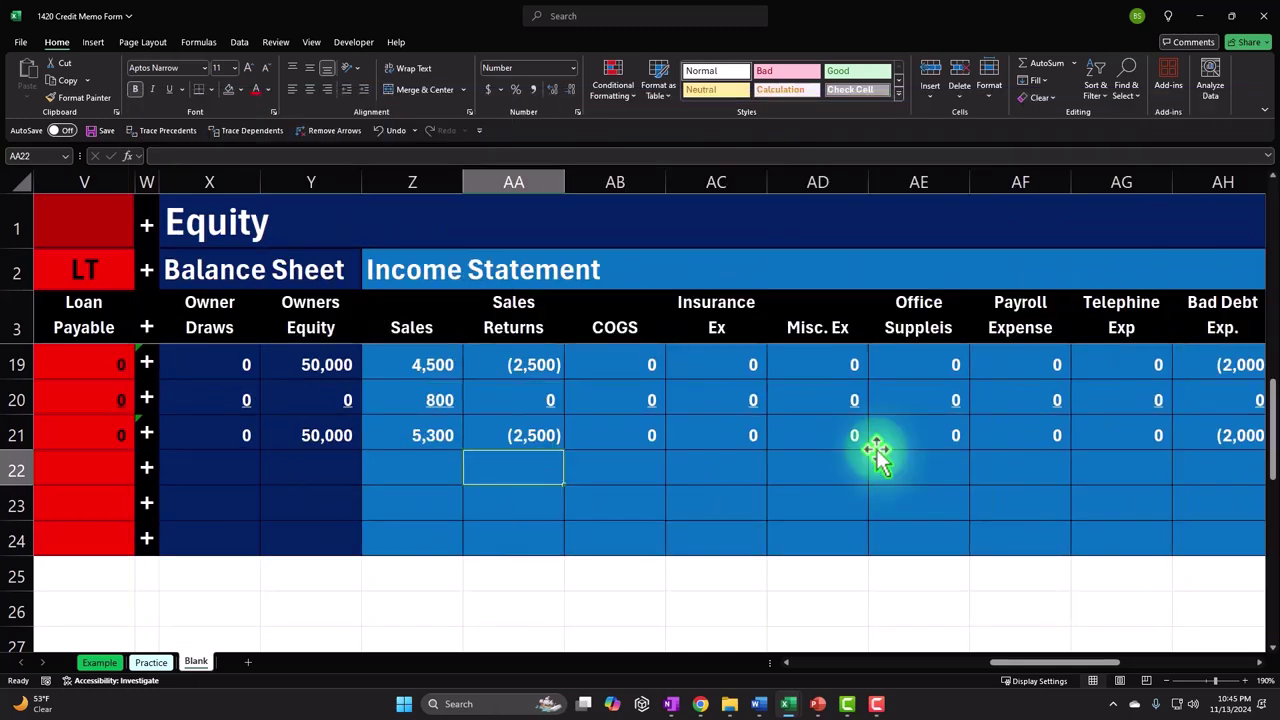
# Record the (800) refund under Sales Returns in AA22 with =-C20
pyautogui.press('Home')
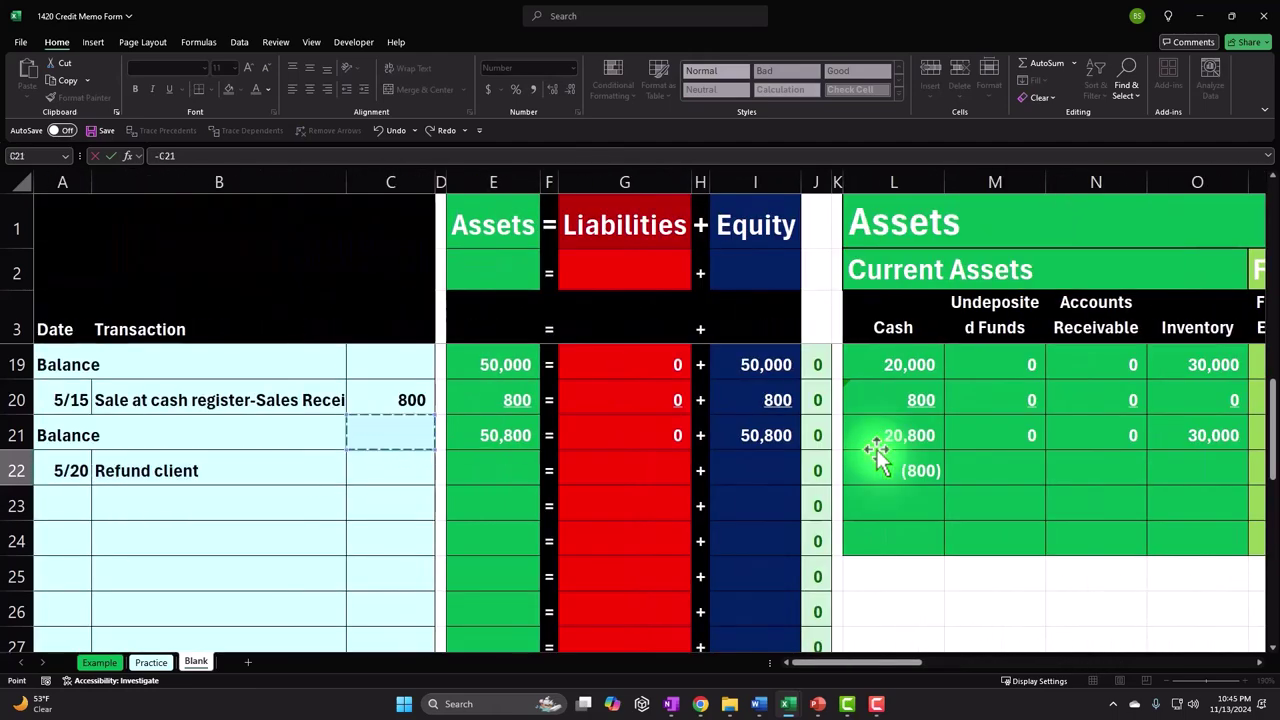
pyautogui.press('Return')
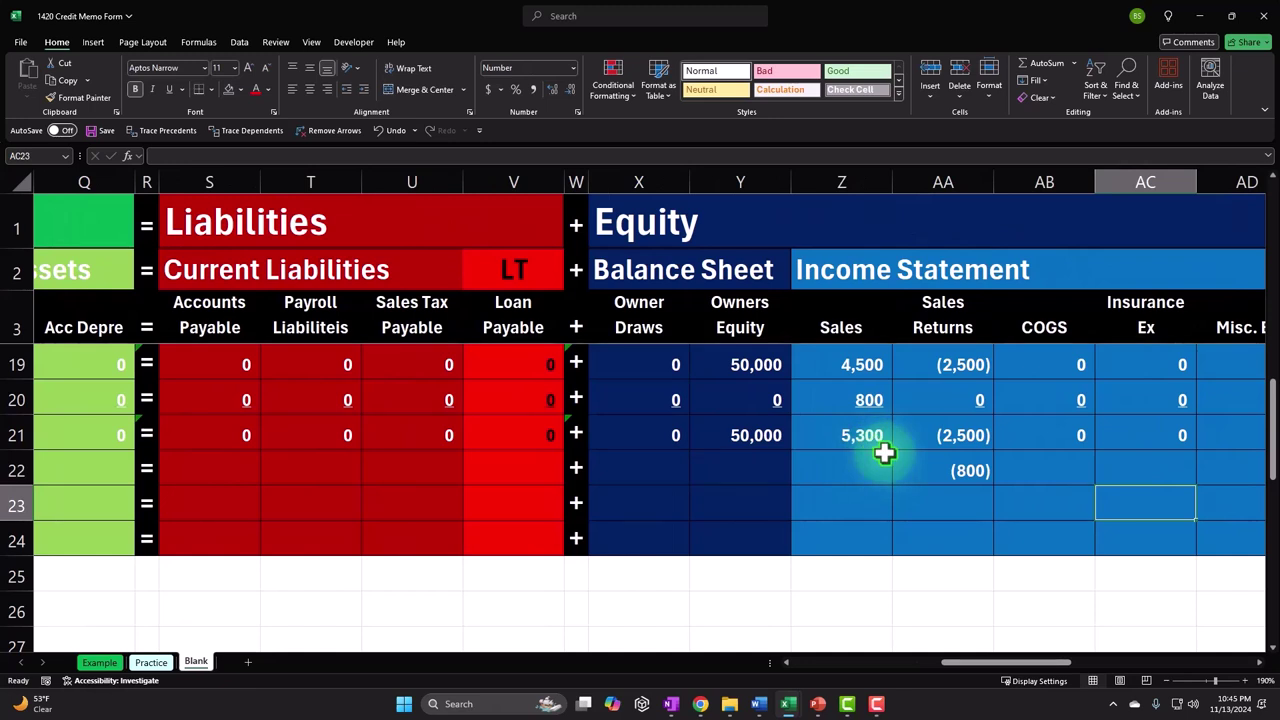
pyautogui.press('Left')
pyautogui.press('Left')
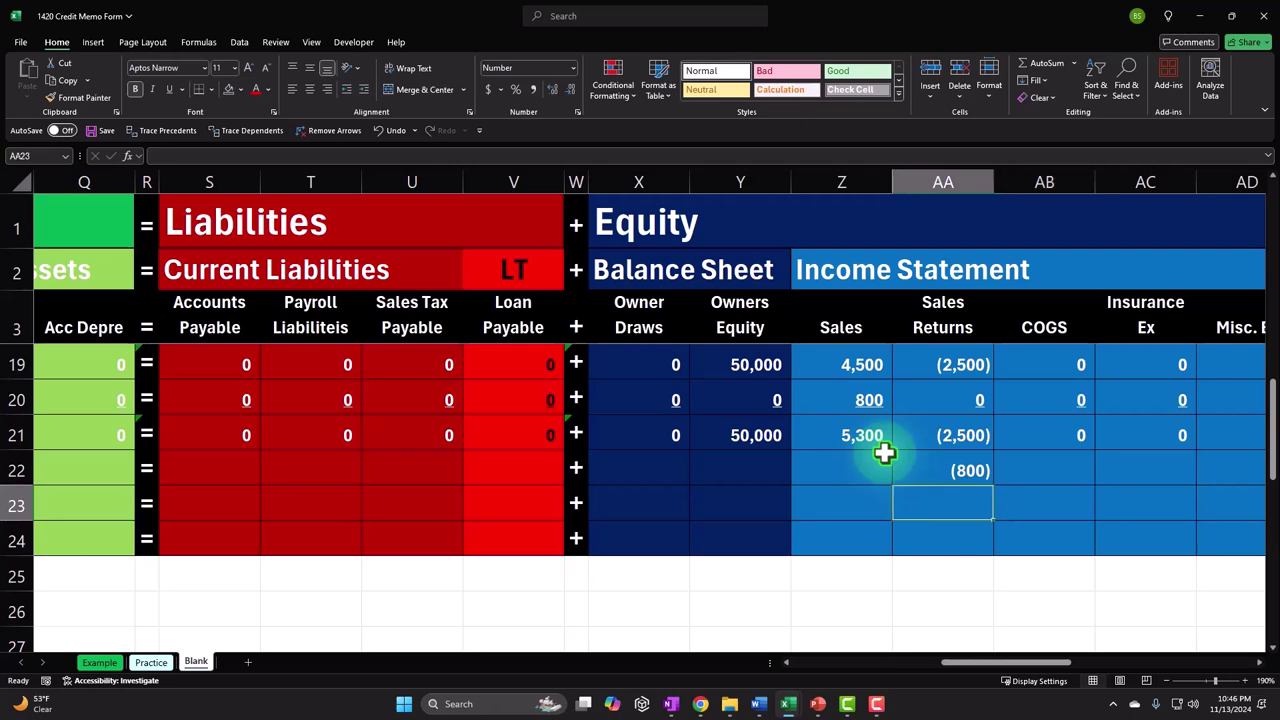
pyautogui.press('Left')
pyautogui.press('Left')
pyautogui.press('Left')
pyautogui.press('Left')
pyautogui.press('Left')
pyautogui.press('Left')
pyautogui.press('Left')
pyautogui.press('Left')
pyautogui.press('Left')
pyautogui.press('Left')
pyautogui.press('Left')
pyautogui.press('Left')
pyautogui.press('Left')
pyautogui.press('Left')
pyautogui.press('Left')
pyautogui.press('Left')
pyautogui.press('Left')
pyautogui.press('Left')
pyautogui.press('Left')
pyautogui.press('Left')
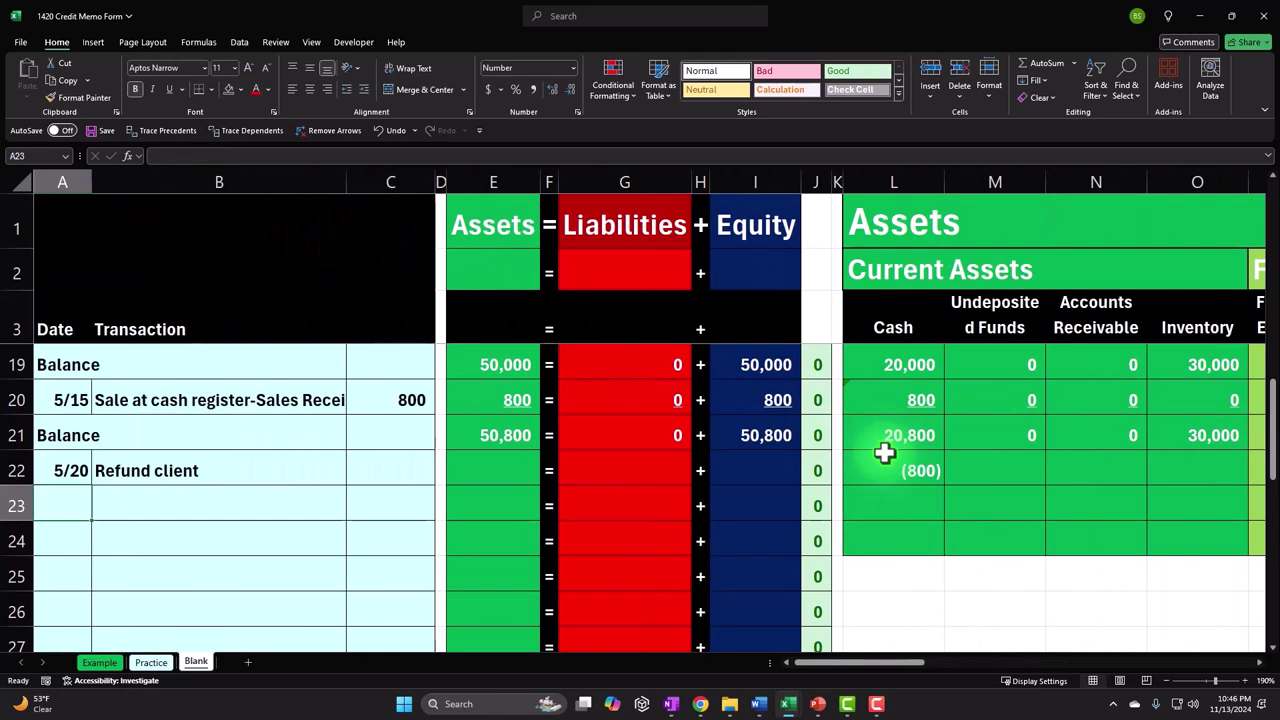
pyautogui.press('Right')
pyautogui.press('Right')
pyautogui.press('Right')
pyautogui.press('Right')
pyautogui.press('Right')
pyautogui.press('Right')
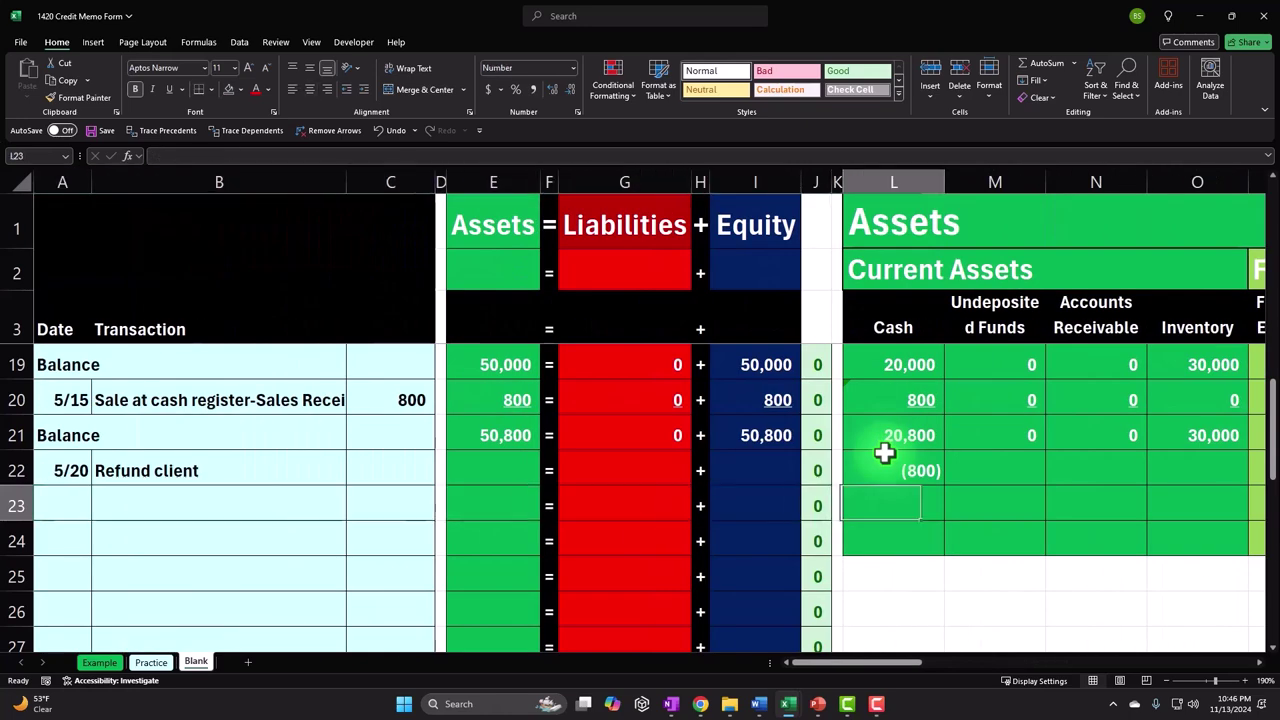
# Fill 0 into every remaining account column of row 22, M22 through AI22
pyautogui.press('Right')
pyautogui.write('0')
pyautogui.press('Right')
pyautogui.write('0')
pyautogui.press('Right')
pyautogui.write('0')
pyautogui.press('Right')
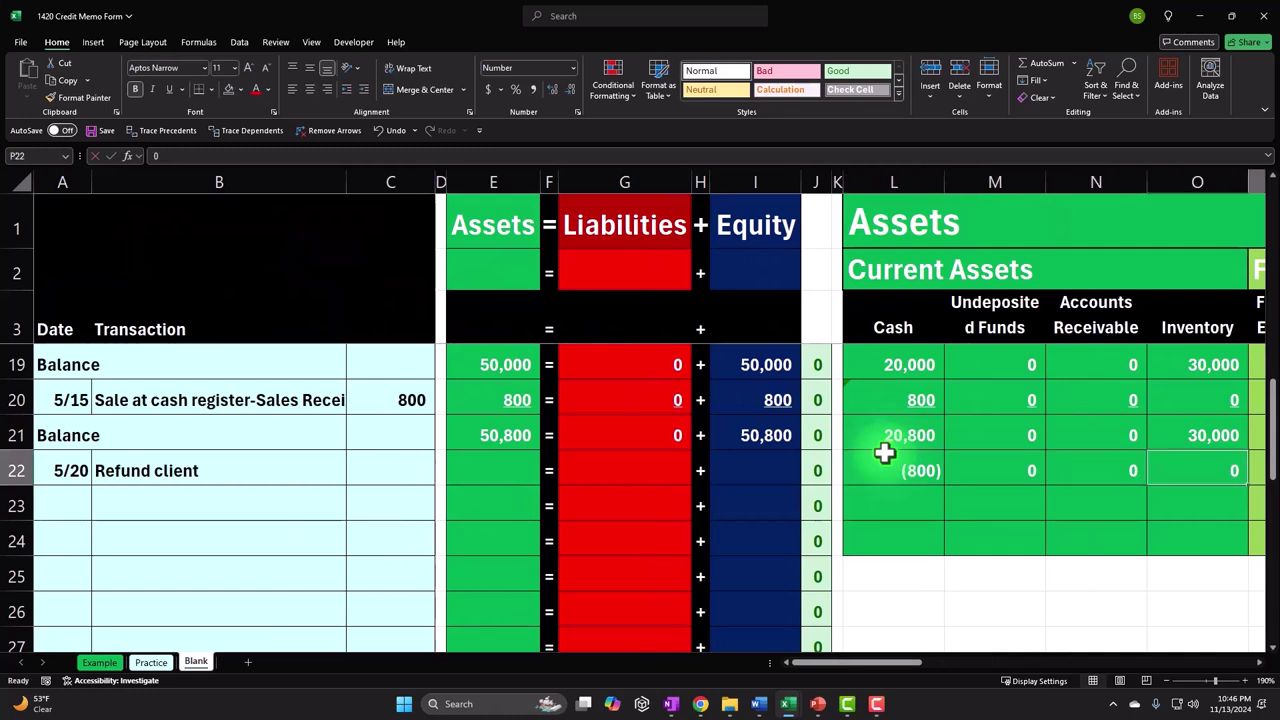
pyautogui.write('0')
pyautogui.press('Right')
pyautogui.press('Right')
pyautogui.write('0')
pyautogui.press('Right')
pyautogui.write('0')
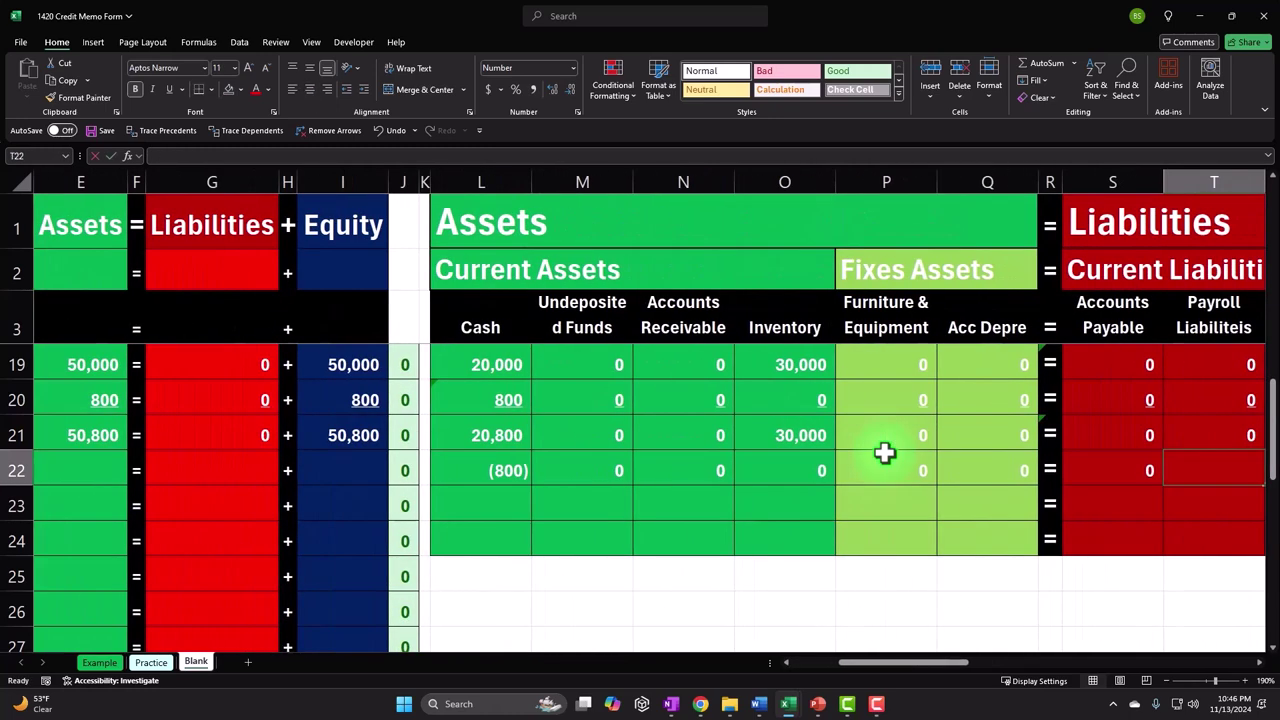
pyautogui.press('Right')
pyautogui.write('0')
pyautogui.press('Right')
pyautogui.write('0')
pyautogui.press('Right')
pyautogui.press('Right')
pyautogui.write('0')
pyautogui.press('Right')
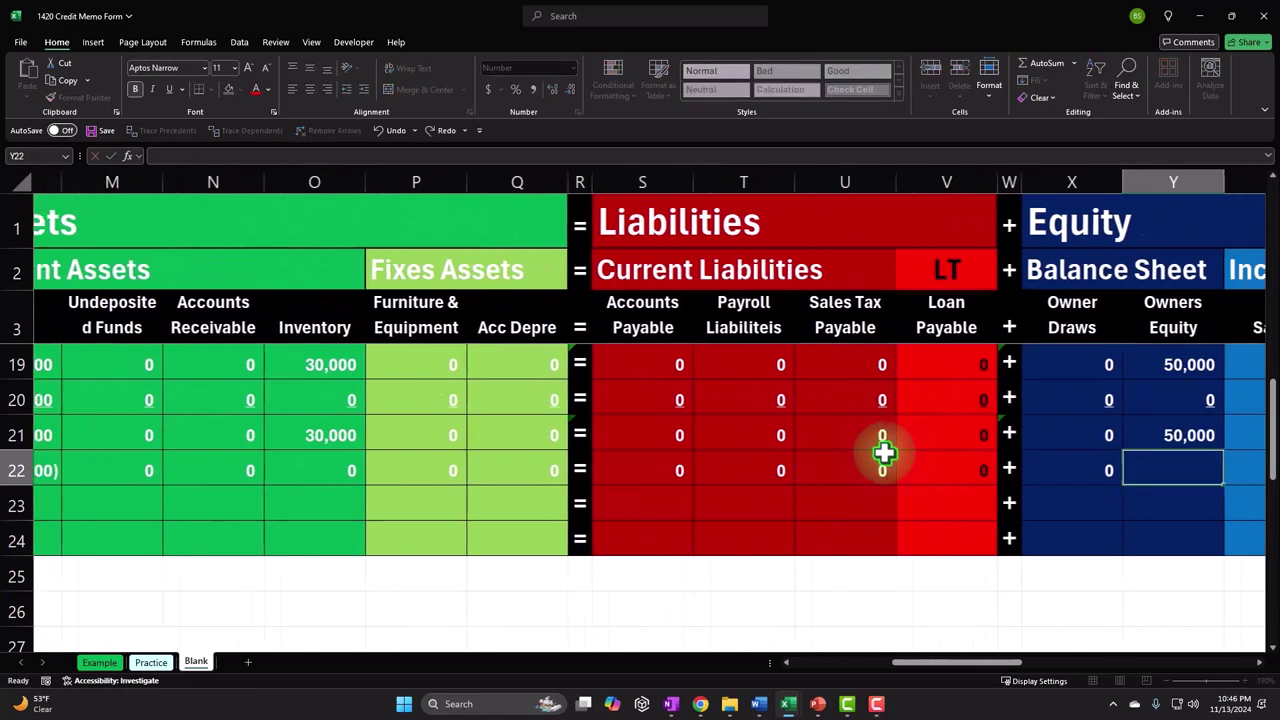
pyautogui.write('0')
pyautogui.press('Right')
pyautogui.write('0')
pyautogui.press('Right')
pyautogui.press('Right')
pyautogui.write('0')
pyautogui.press('Right')
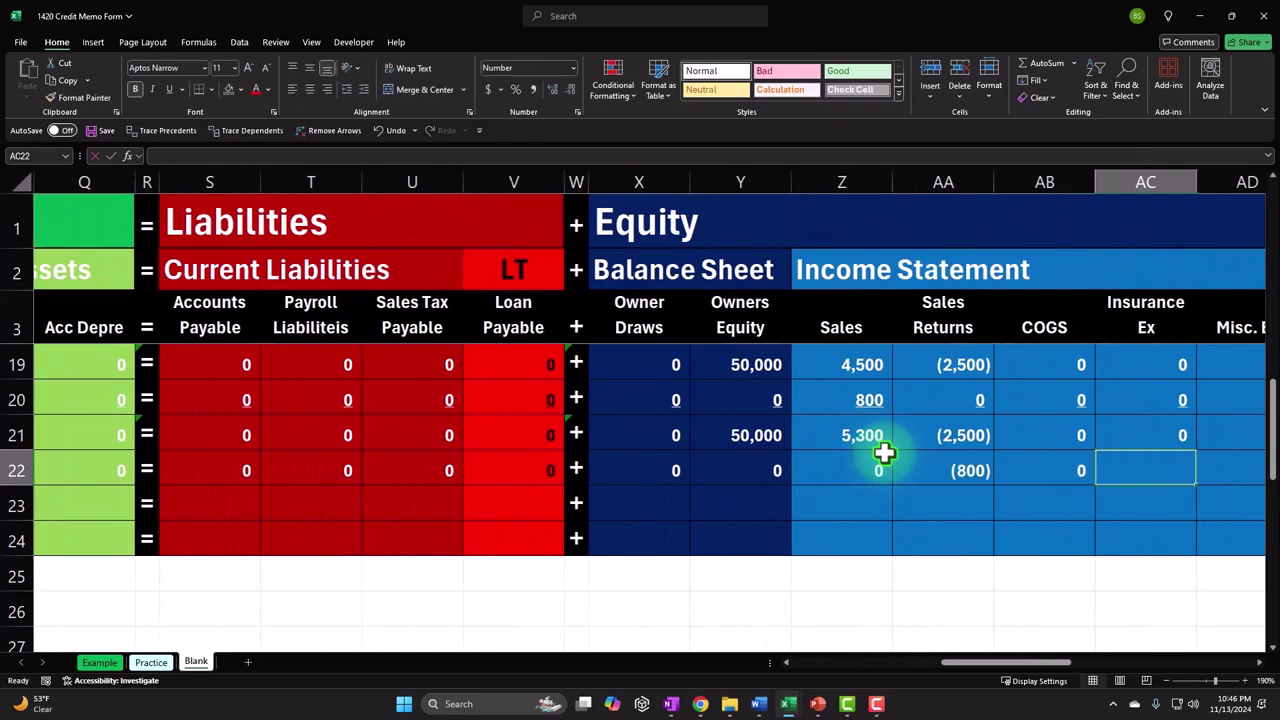
pyautogui.write('0')
pyautogui.press('Right')
pyautogui.write('0')
pyautogui.press('Right')
pyautogui.write('0')
pyautogui.press('Right')
pyautogui.write('0')
pyautogui.press('Right')
pyautogui.write('0')
pyautogui.press('Right')
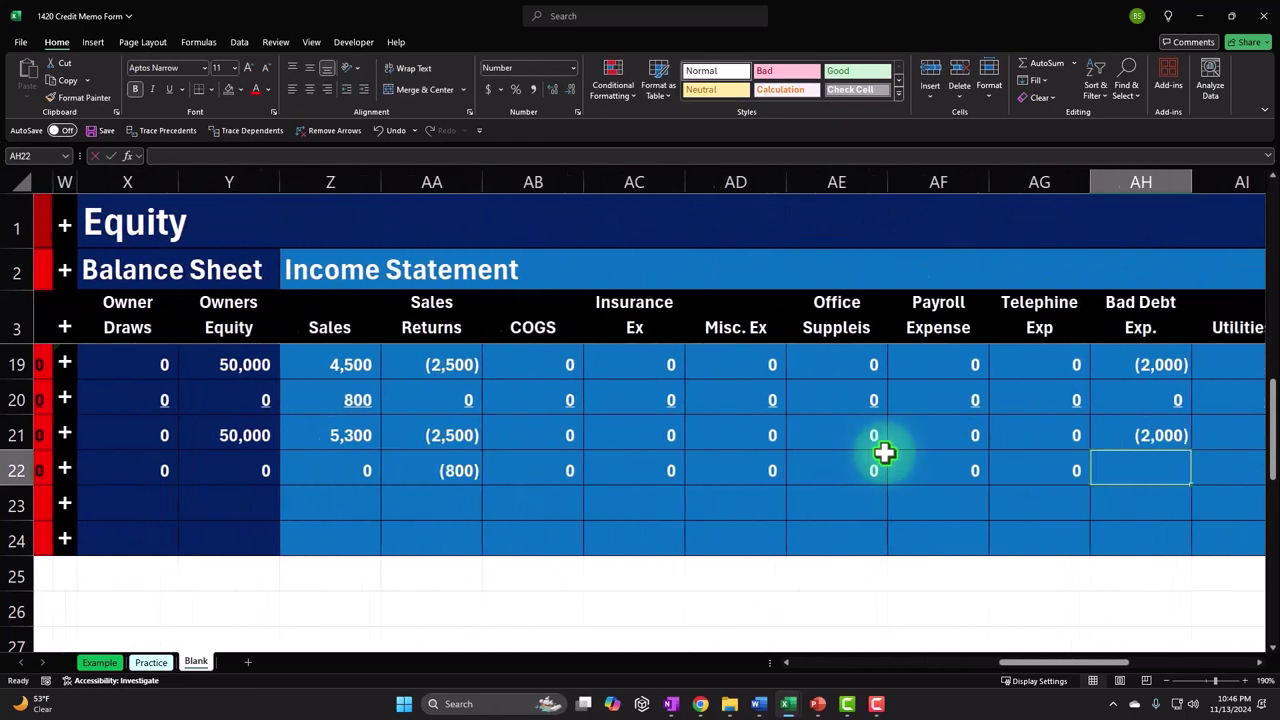
pyautogui.write('00')
pyautogui.press('Right')
pyautogui.press('Left')
pyautogui.press('Left')
pyautogui.press('Left')
pyautogui.press('Left')
pyautogui.press('Left')
pyautogui.press('Left')
pyautogui.press('Left')
pyautogui.press('Left')
pyautogui.press('Left')
pyautogui.press('Left')
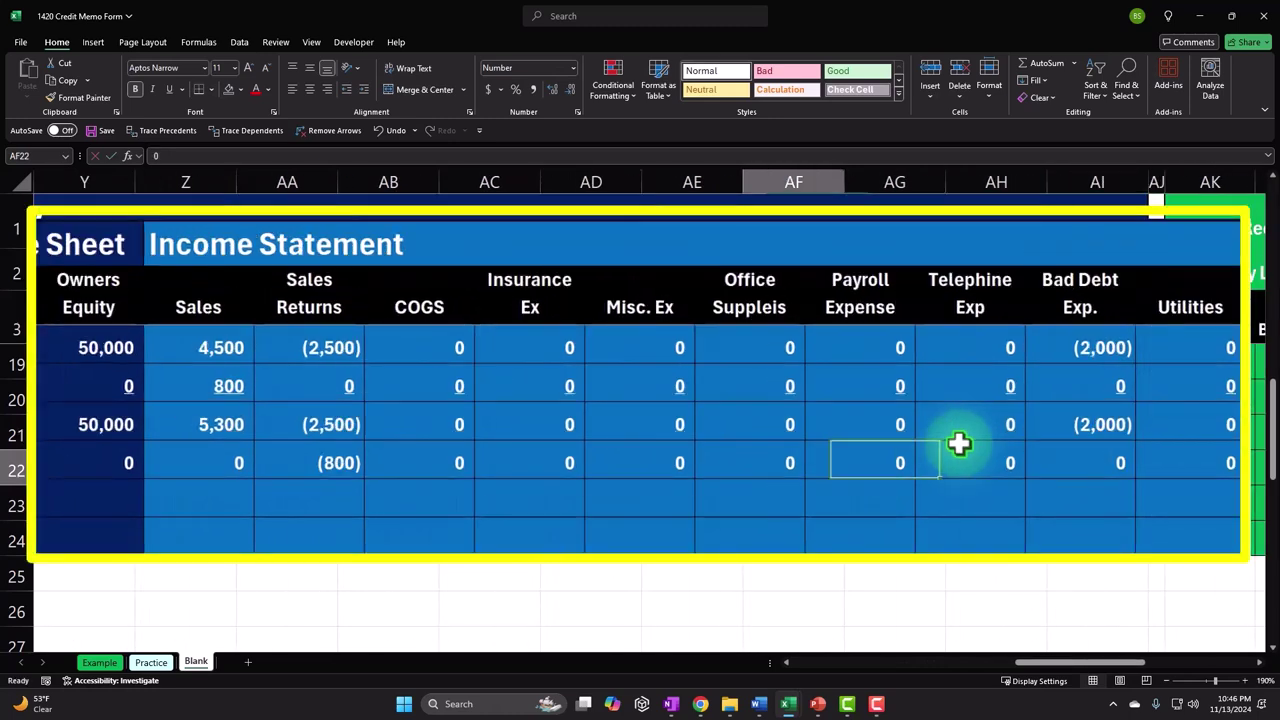
# Underline row 22's equity/income, liability and asset amounts
pyautogui.moveTo(1157, 468); pyautogui.dragTo(645, 461)
pyautogui.click(169, 89)
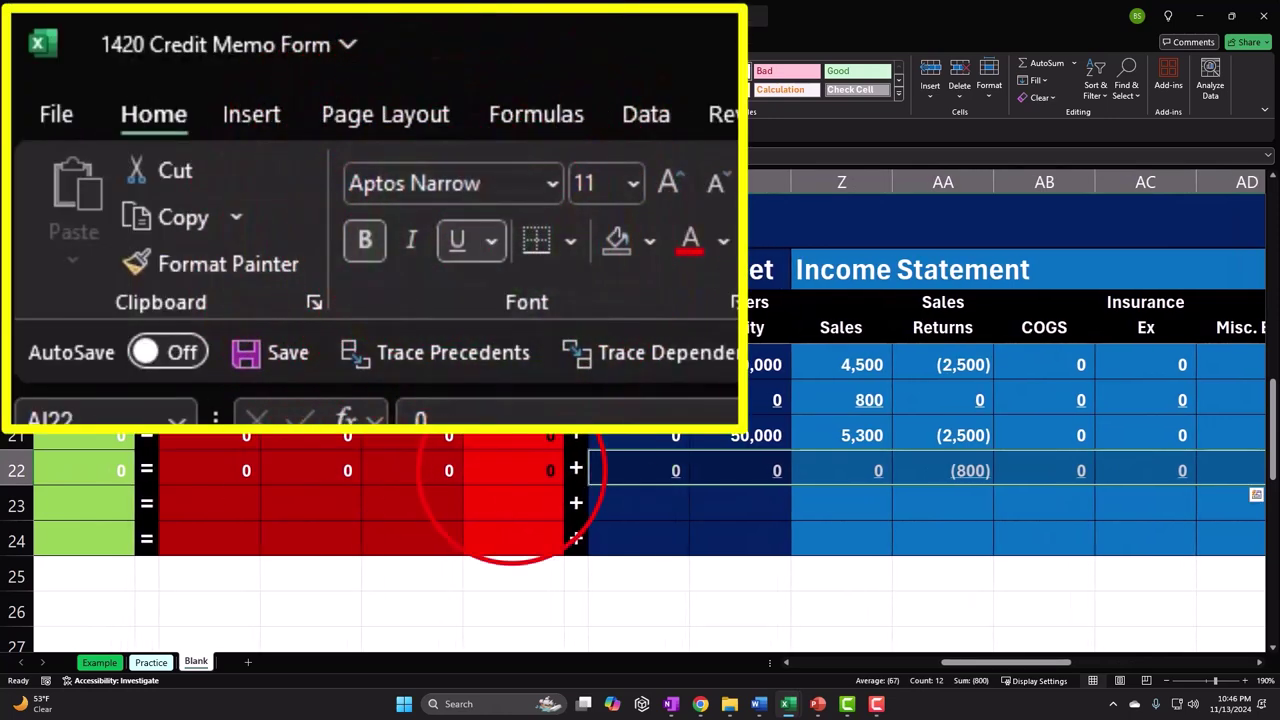
pyautogui.moveTo(491, 455); pyautogui.dragTo(206, 457)
pyautogui.click(169, 89)
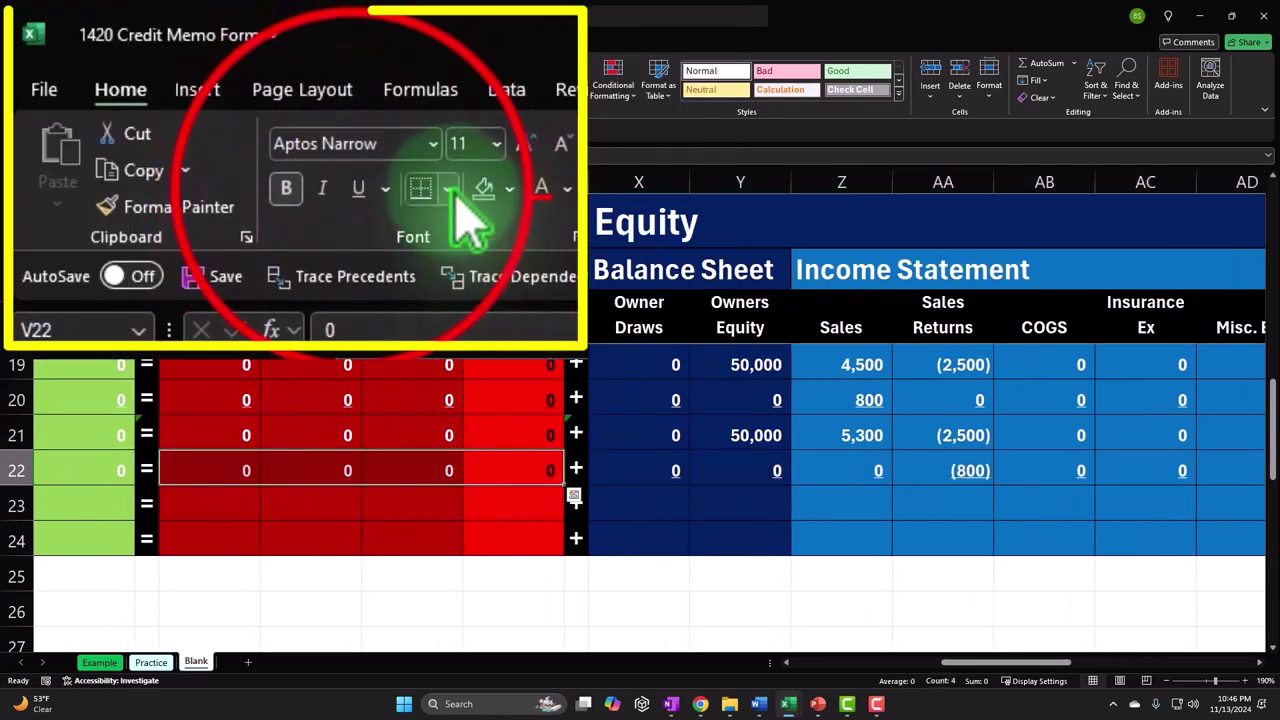
pyautogui.moveTo(100, 468); pyautogui.dragTo(375, 470)
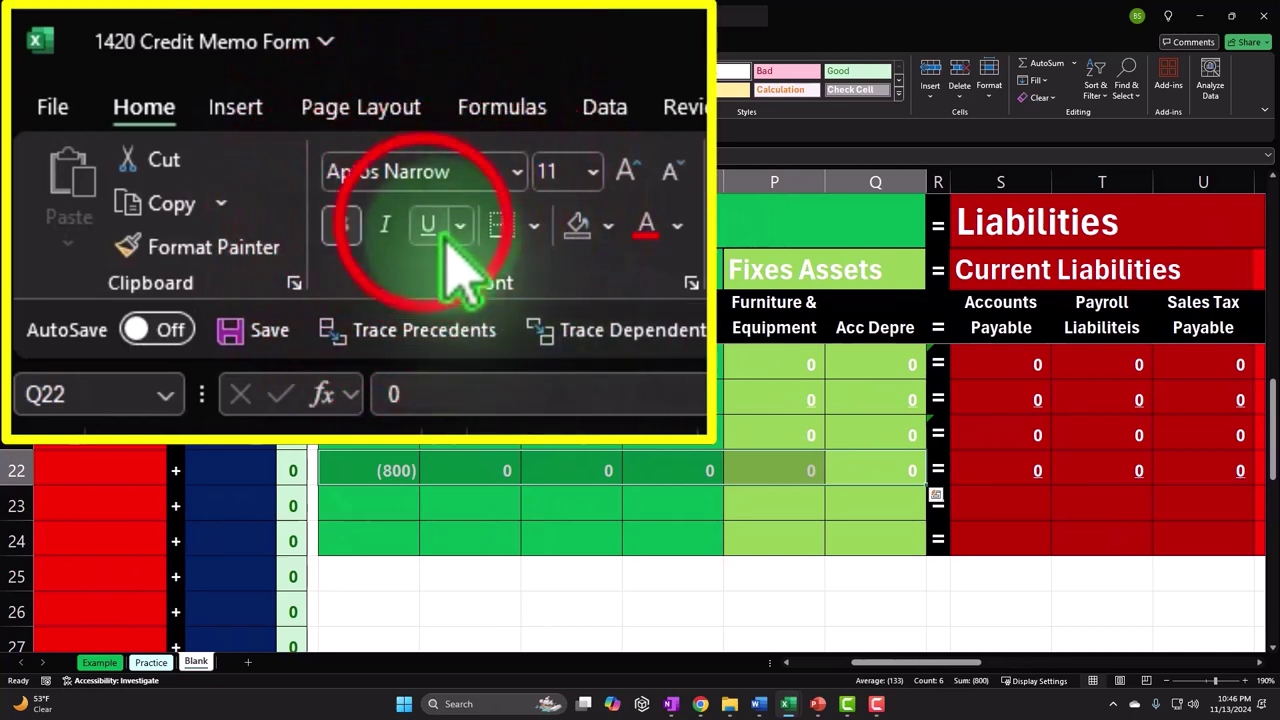
pyautogui.click(169, 89)
pyautogui.press('Down')
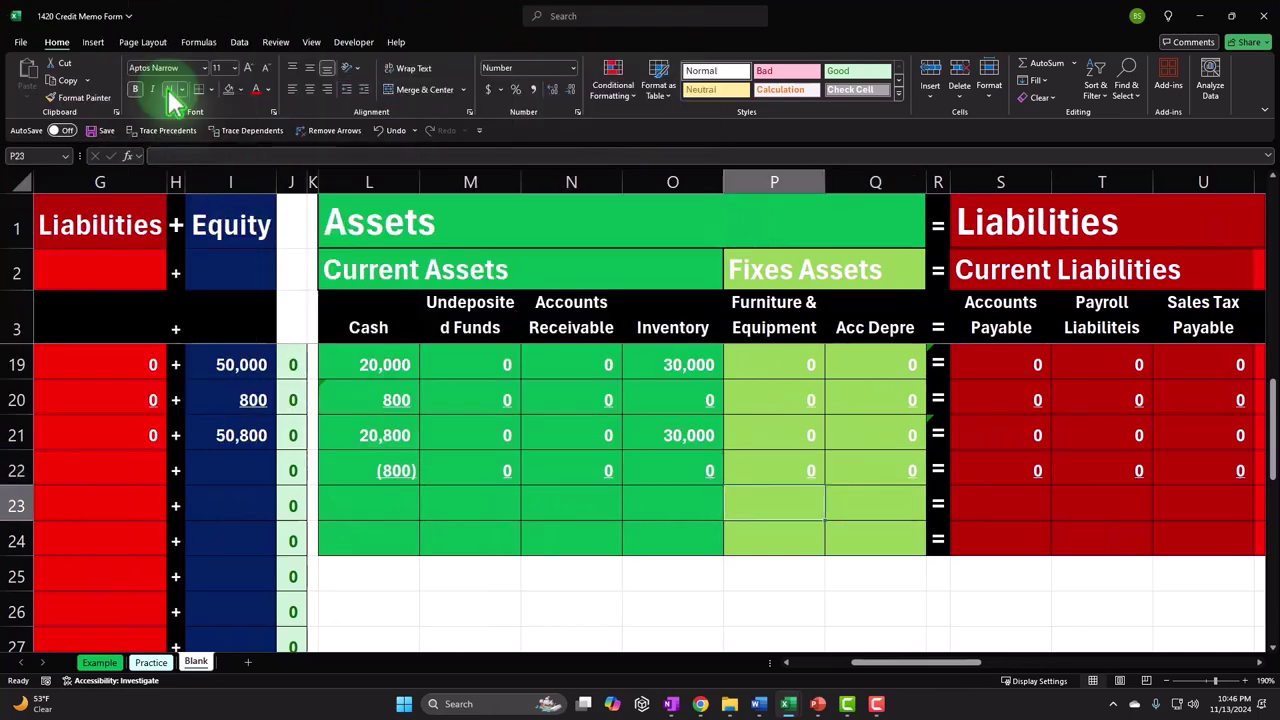
pyautogui.press('Home')
pyautogui.press('Left')
# Label A23 Balance with =A21 and copy the E21, G21, I21 totals into row 22 ((800), 0, (800))
pyautogui.write('=')
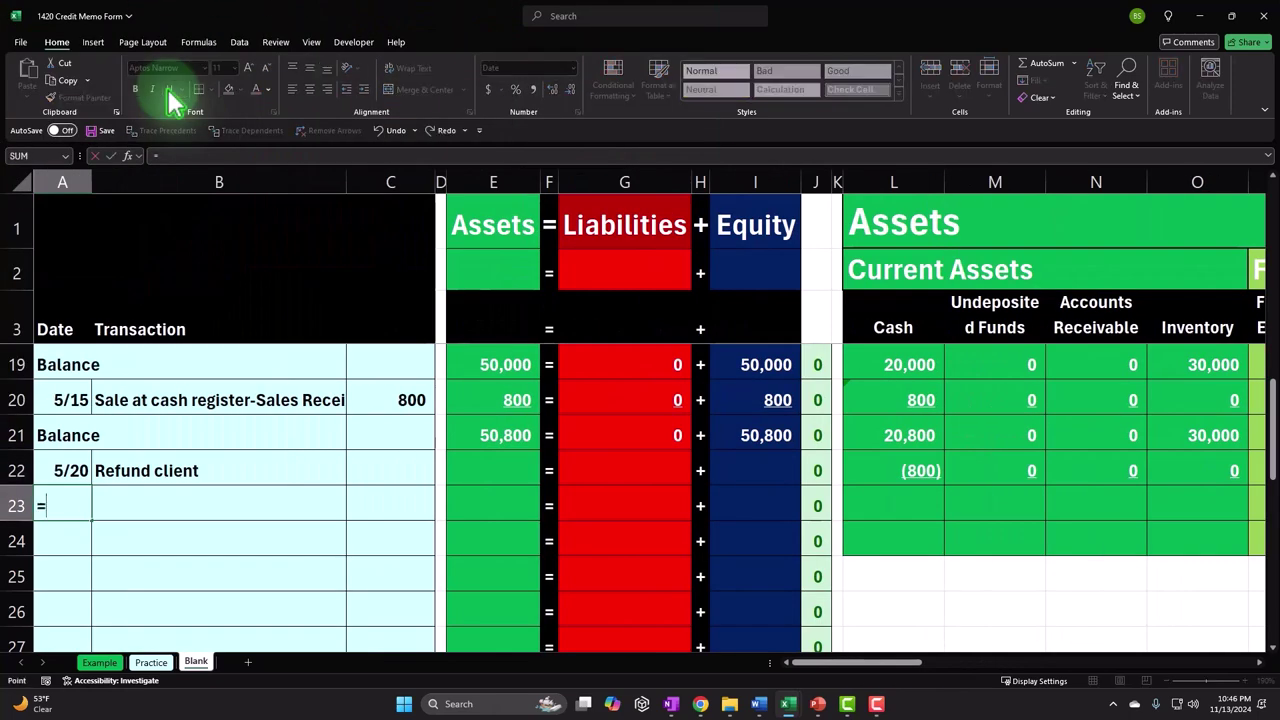
pyautogui.press('Return')
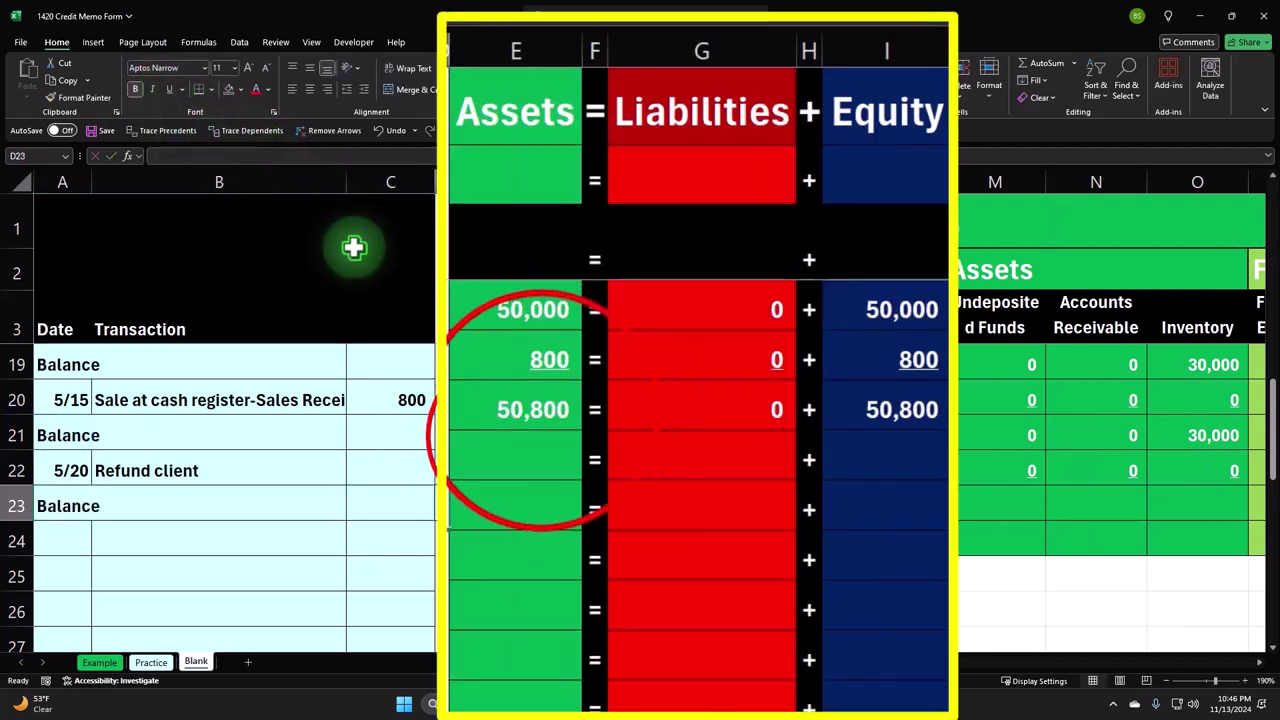
pyautogui.click(516, 392)
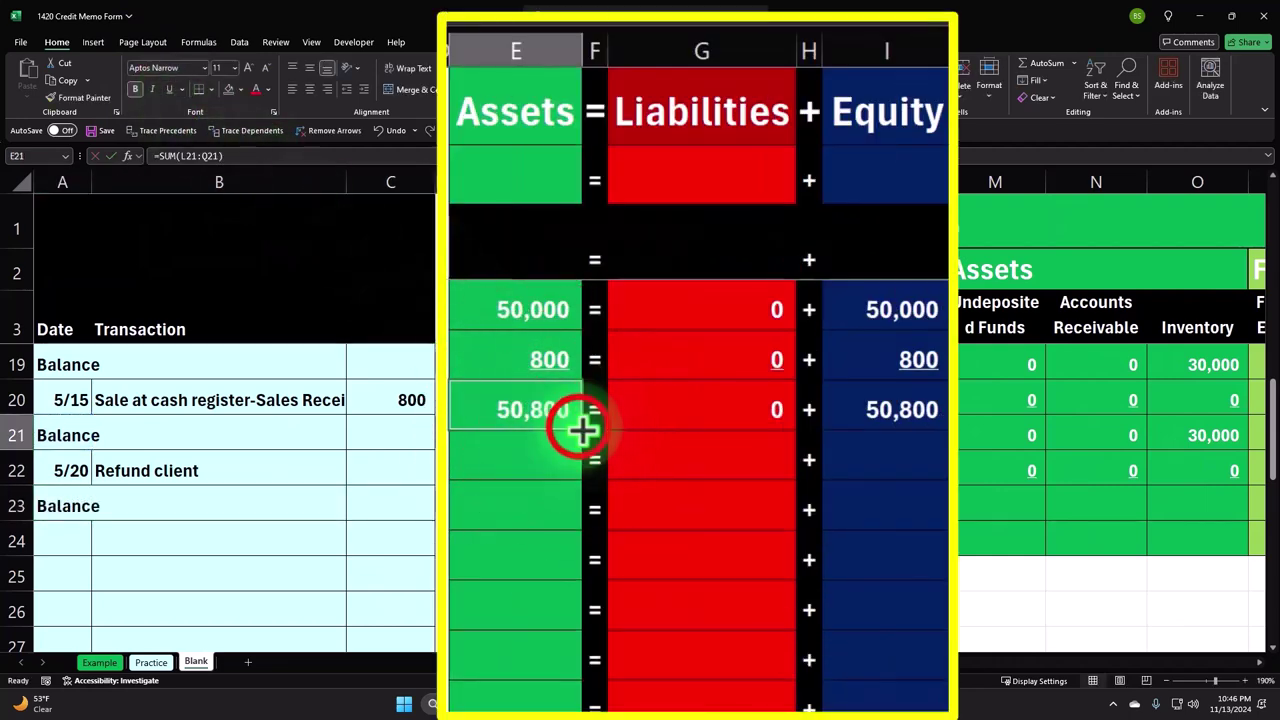
pyautogui.moveTo(583, 458); pyautogui.dragTo(590, 478)
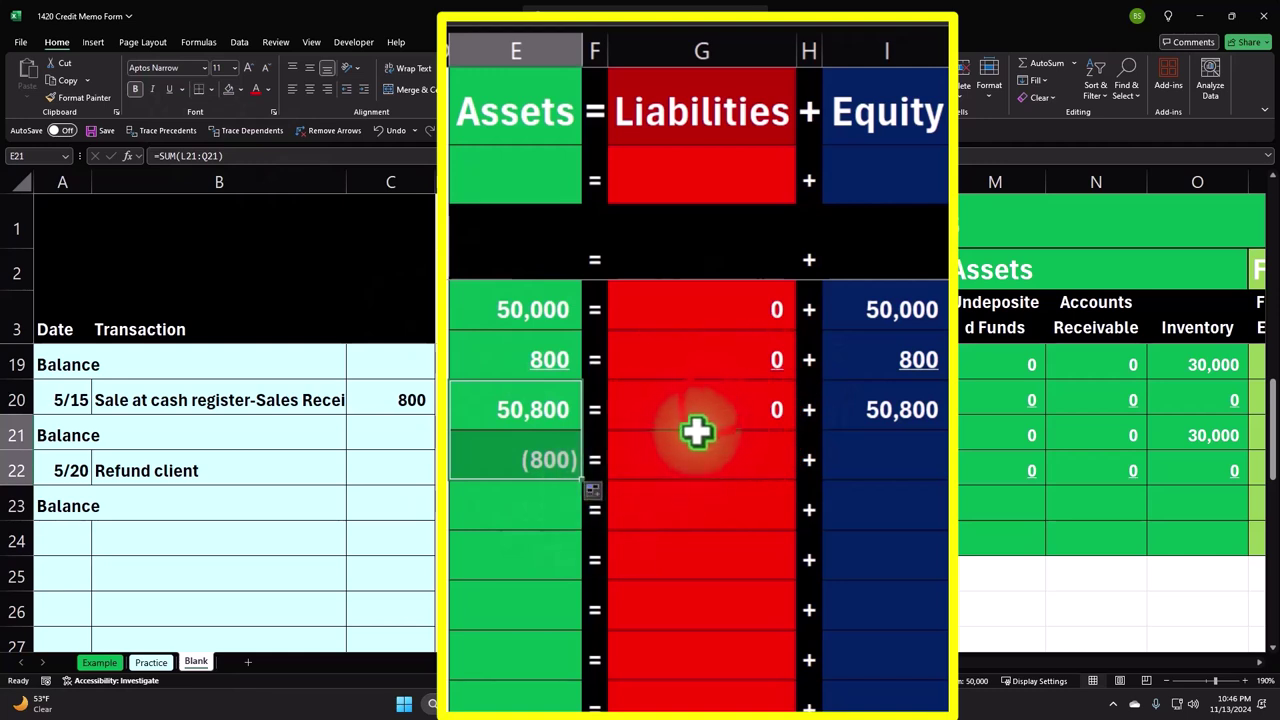
pyautogui.click(755, 420)
pyautogui.moveTo(790, 430); pyautogui.dragTo(846, 436)
pyautogui.click(906, 409)
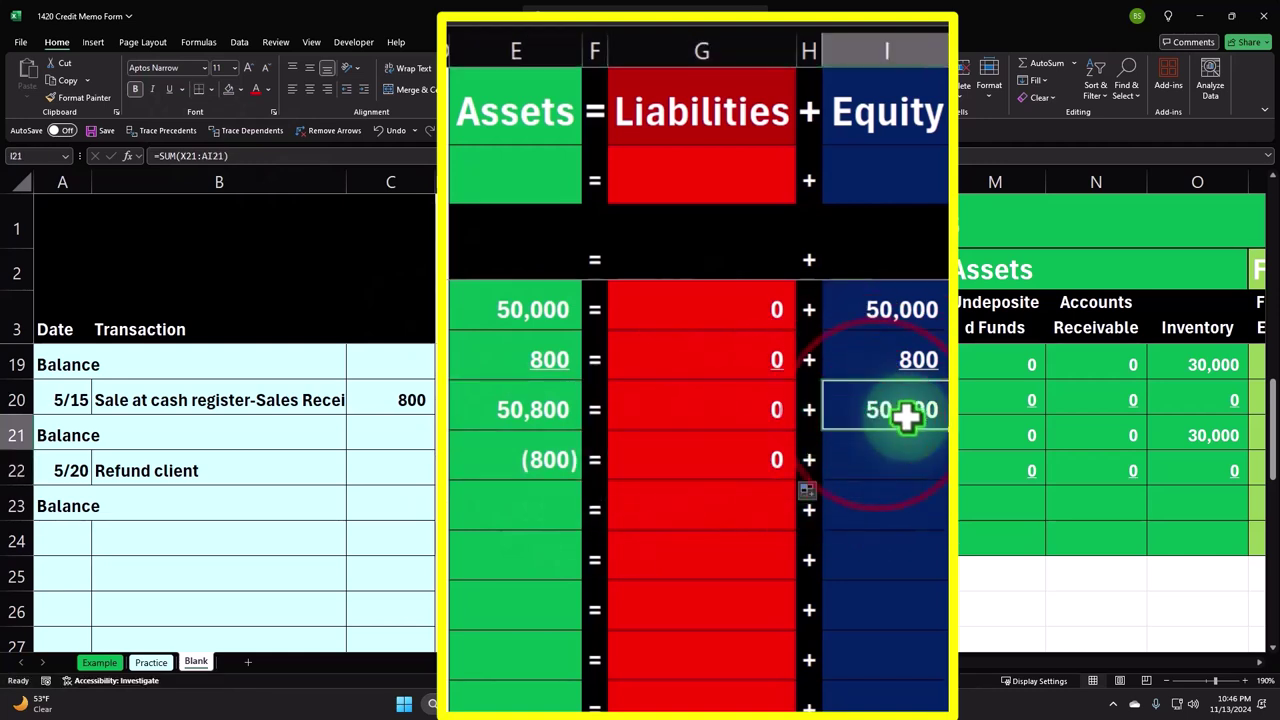
pyautogui.moveTo(944, 428); pyautogui.dragTo(937, 465)
pyautogui.click(340, 500)
pyautogui.press('Right')
pyautogui.press('Right')
pyautogui.press('Right')
pyautogui.press('Right')
pyautogui.press('Right')
pyautogui.press('Right')
pyautogui.press('Right')
pyautogui.press('Right')
pyautogui.press('Right')
pyautogui.press('Right')
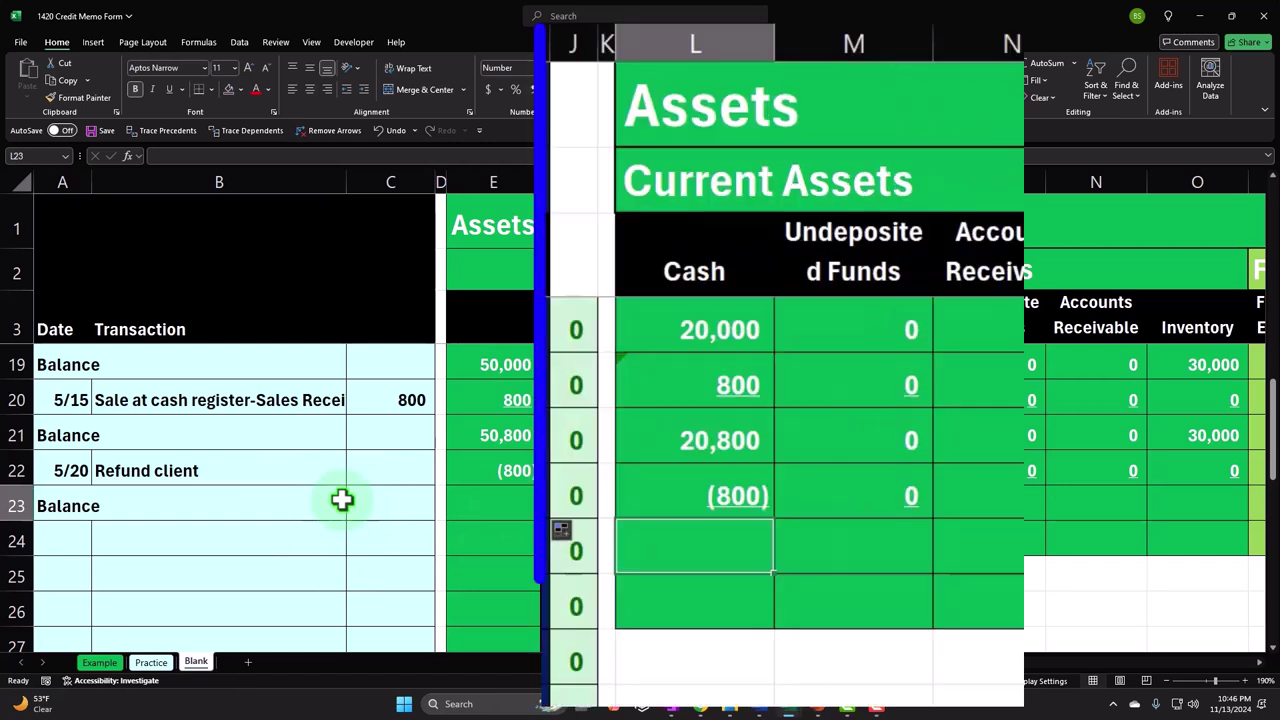
# Enter =SUM(L21:L22) in L23 for Cash 20,000 and paste it into M23:Q23
pyautogui.write('=sum(')
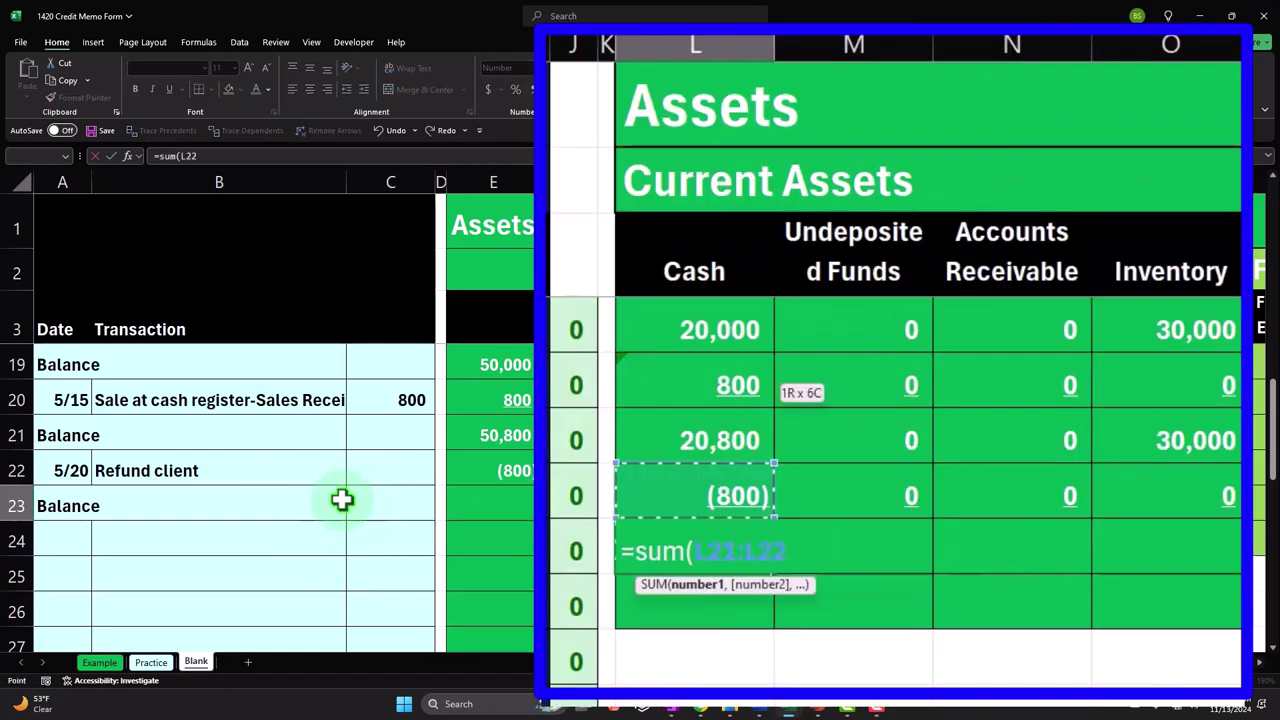
pyautogui.press('Return')
pyautogui.click(717, 549)
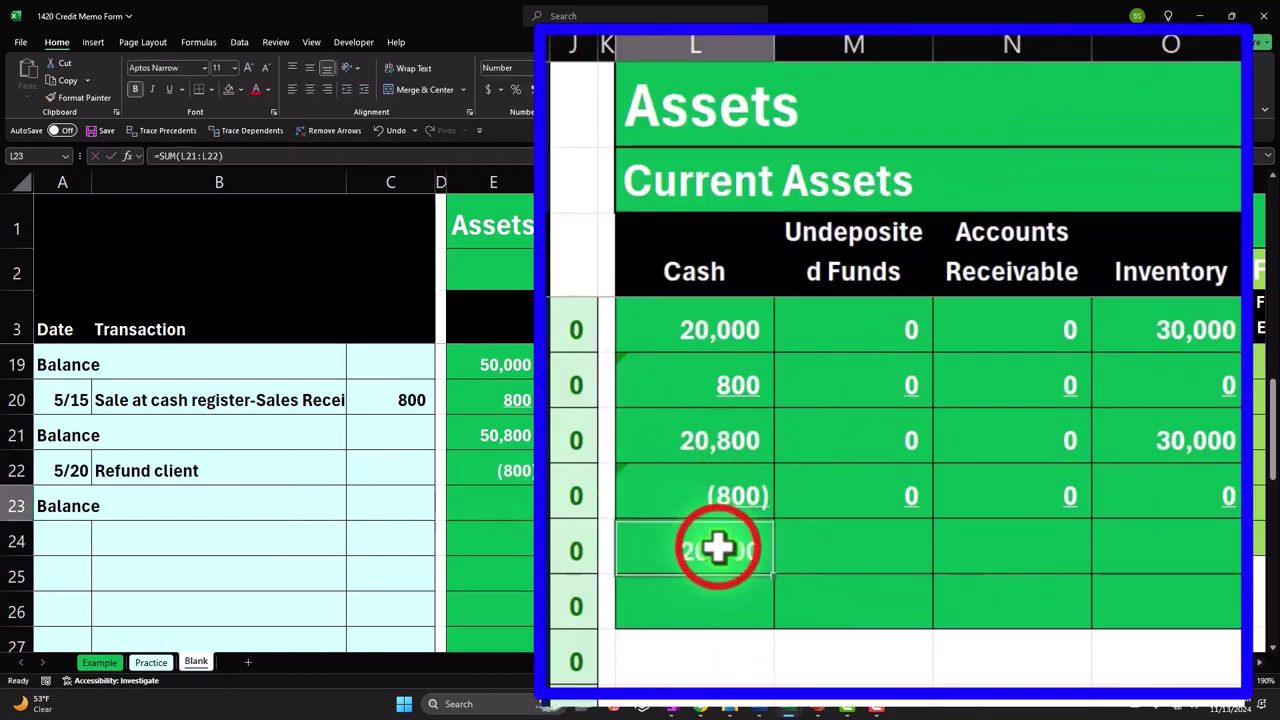
pyautogui.hotkey('ctrl', 'c')
pyautogui.moveTo(990, 505); pyautogui.dragTo(1094, 502)
pyautogui.rightClick(1094, 502)
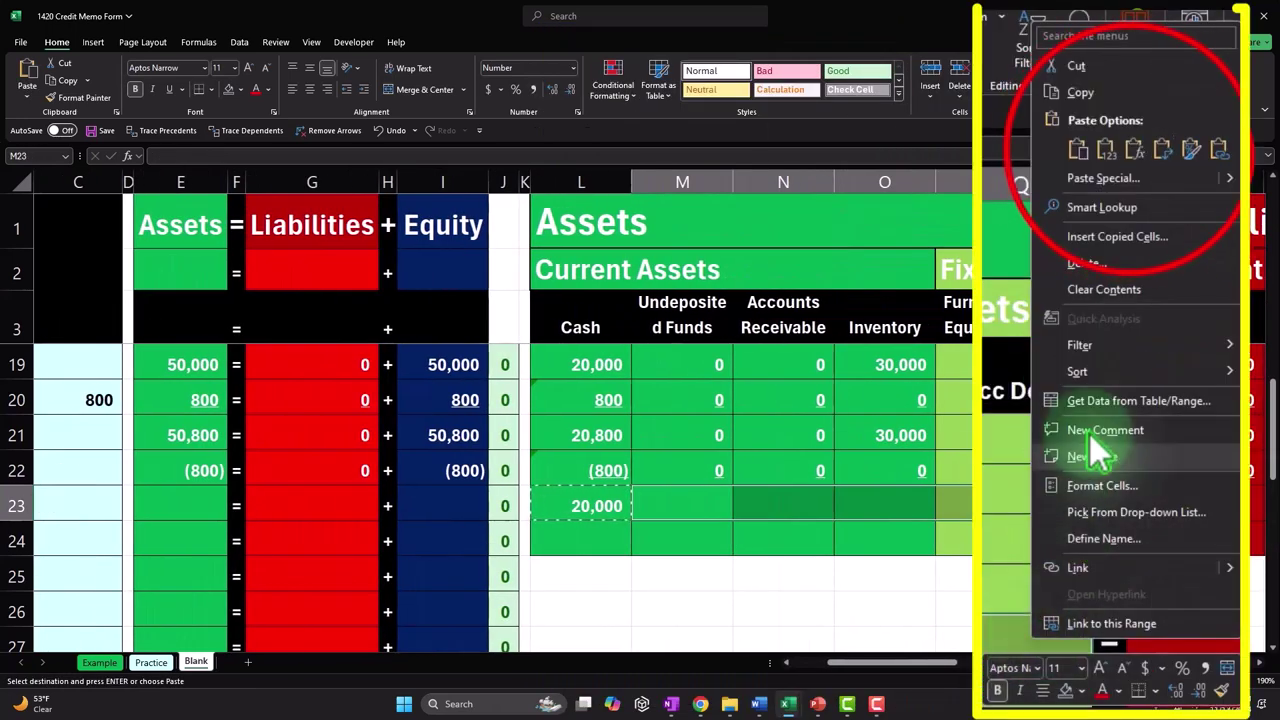
pyautogui.click(1131, 143)
# Paste the balance formula into liability columns S23:V23 and equity/income columns X23:AI23
pyautogui.moveTo(1137, 505); pyautogui.dragTo(537, 506)
pyautogui.rightClick(537, 506)
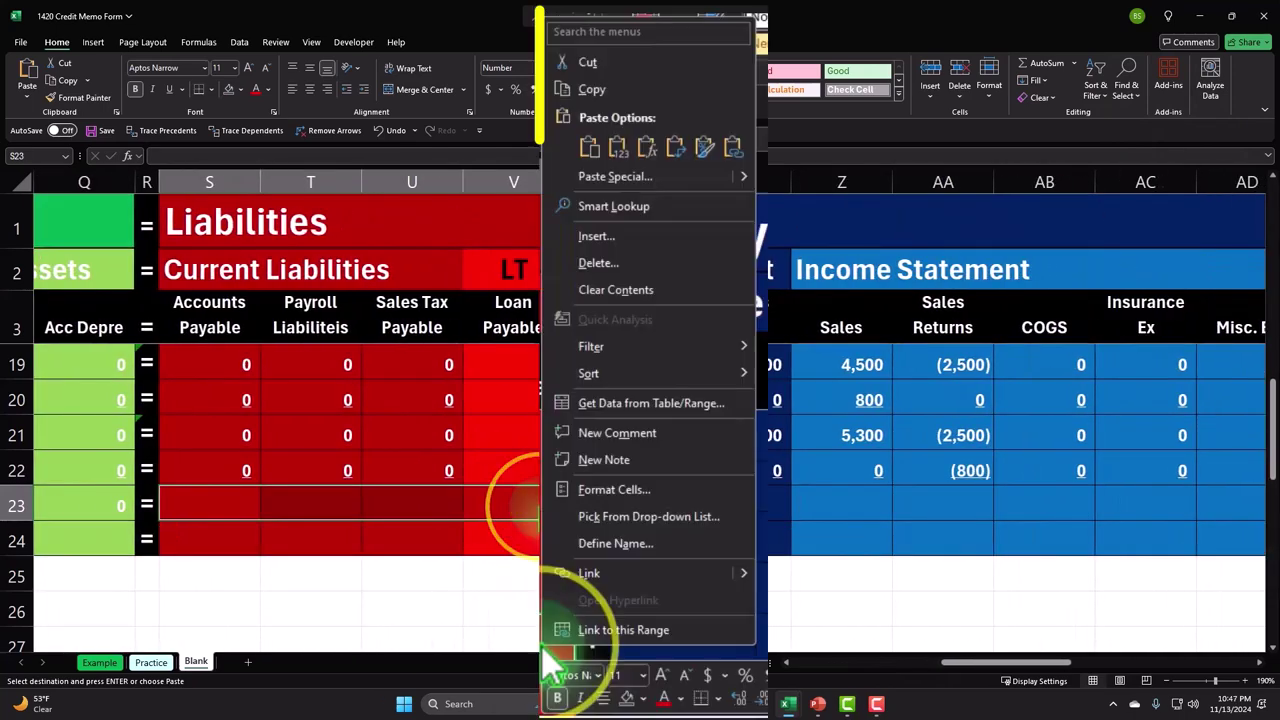
pyautogui.click(651, 147)
pyautogui.moveTo(669, 497); pyautogui.dragTo(1123, 502)
pyautogui.rightClick(1123, 502)
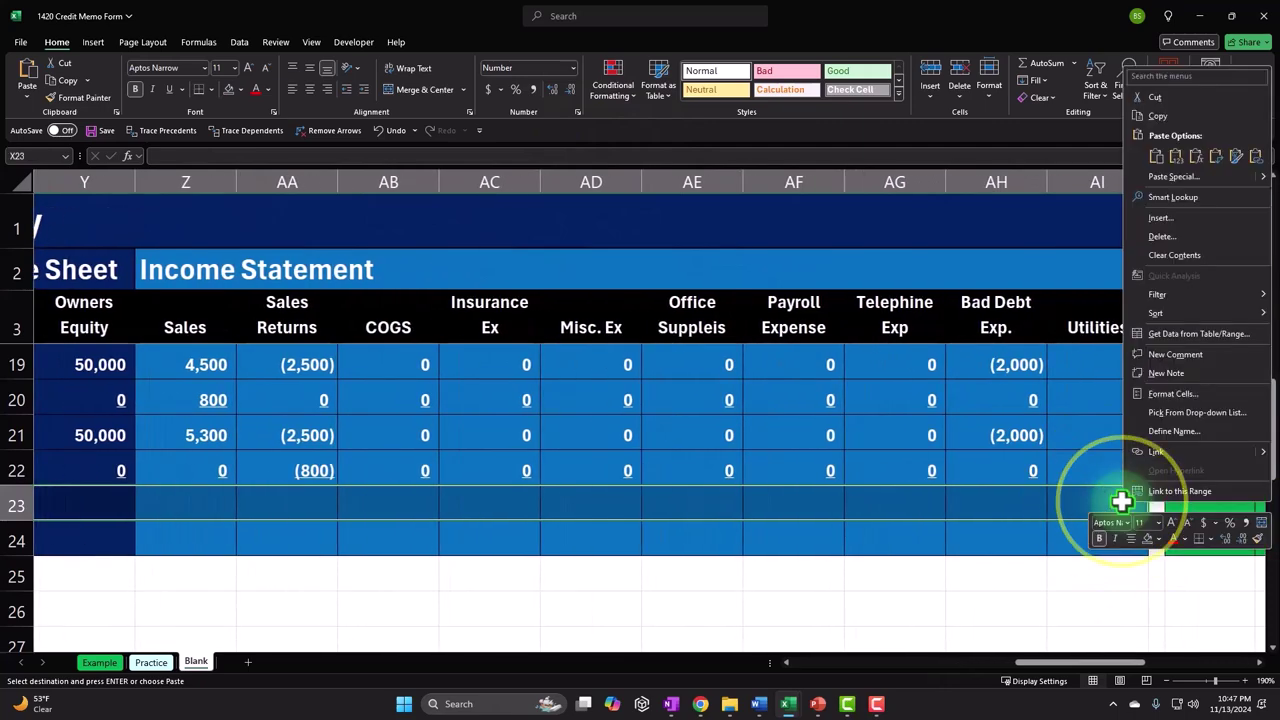
pyautogui.click(1186, 147)
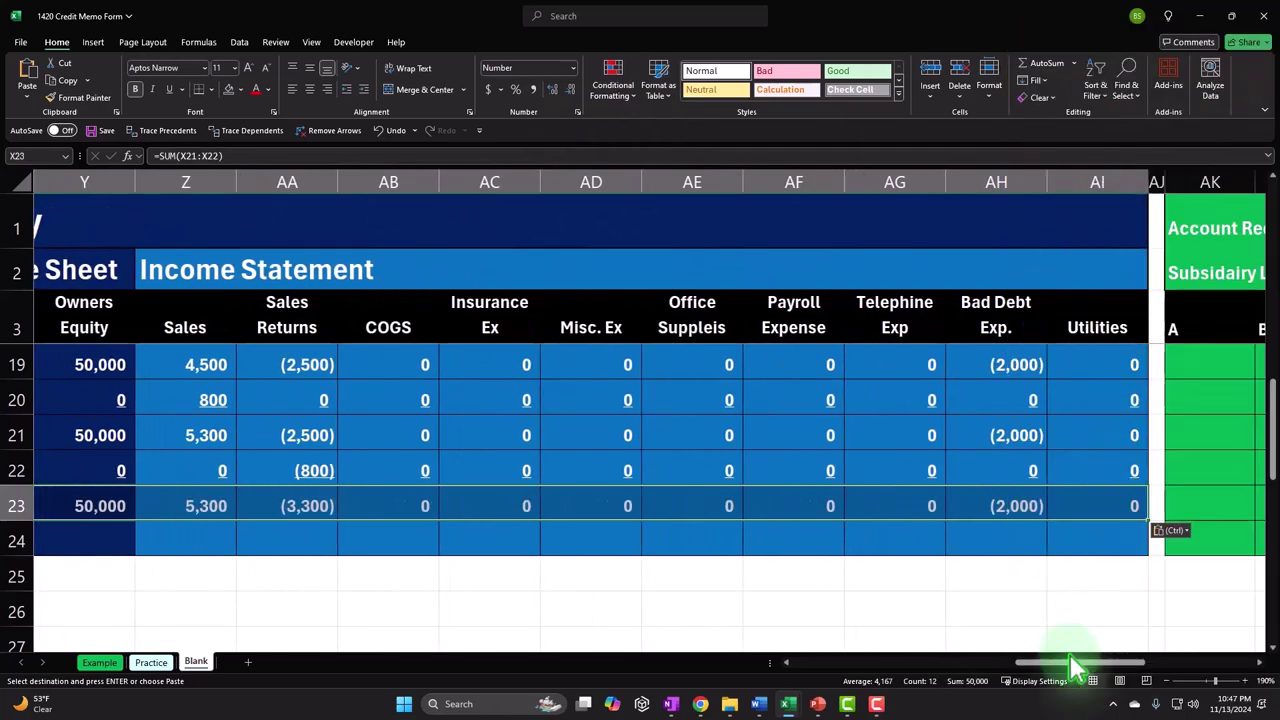
pyautogui.moveTo(1071, 671); pyautogui.dragTo(803, 667)
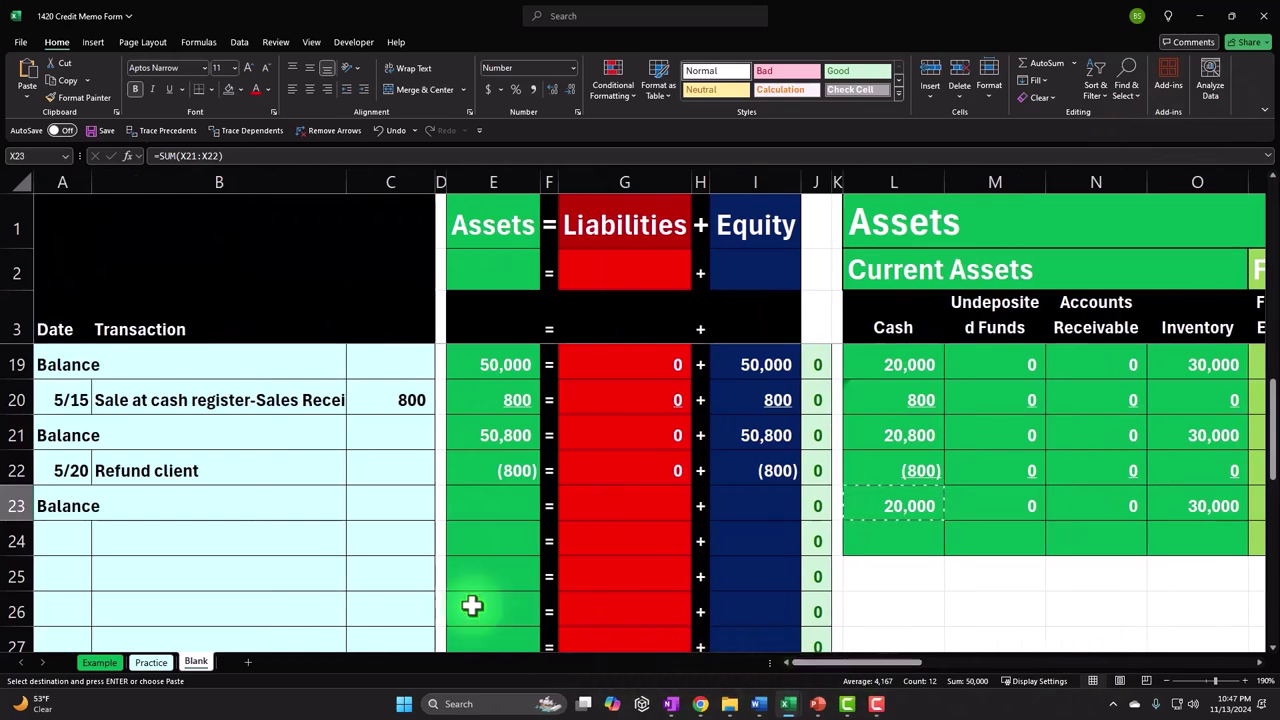
pyautogui.click(472, 500)
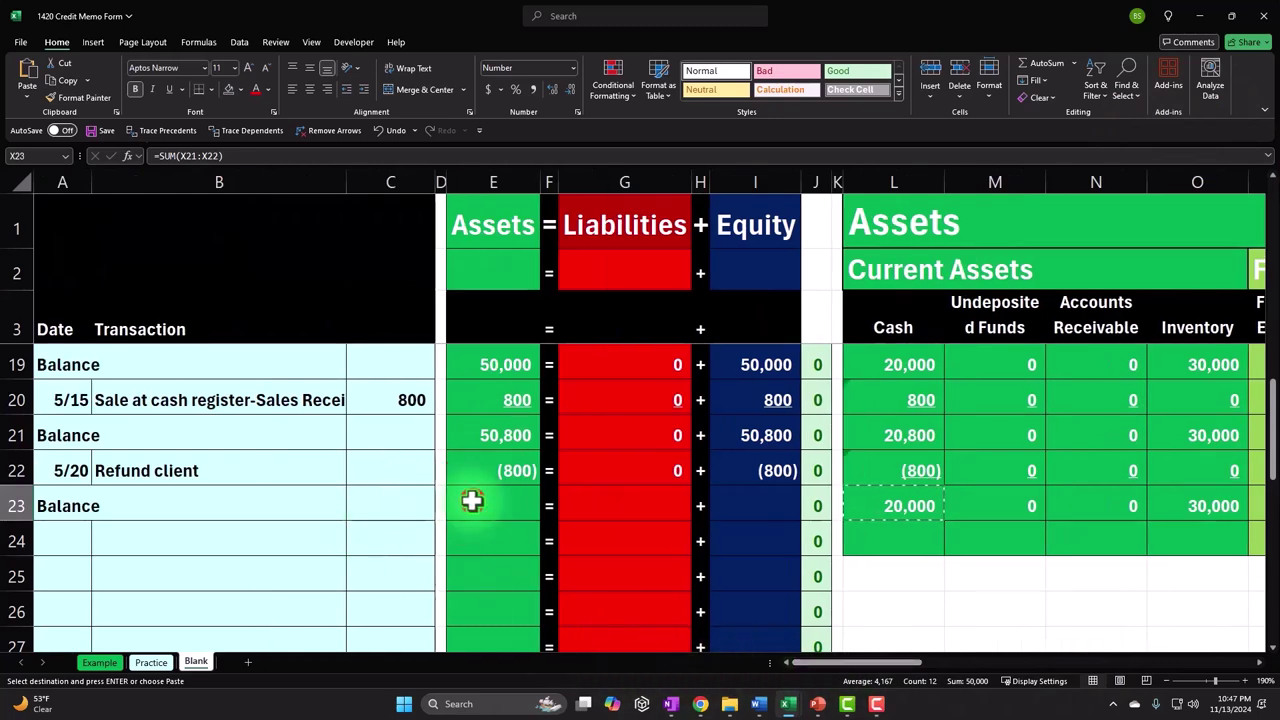
# Fill the E22, G22 and I22 totals down so Balance row 23 reads 50,000 = 0 + 50,000
pyautogui.write('=')
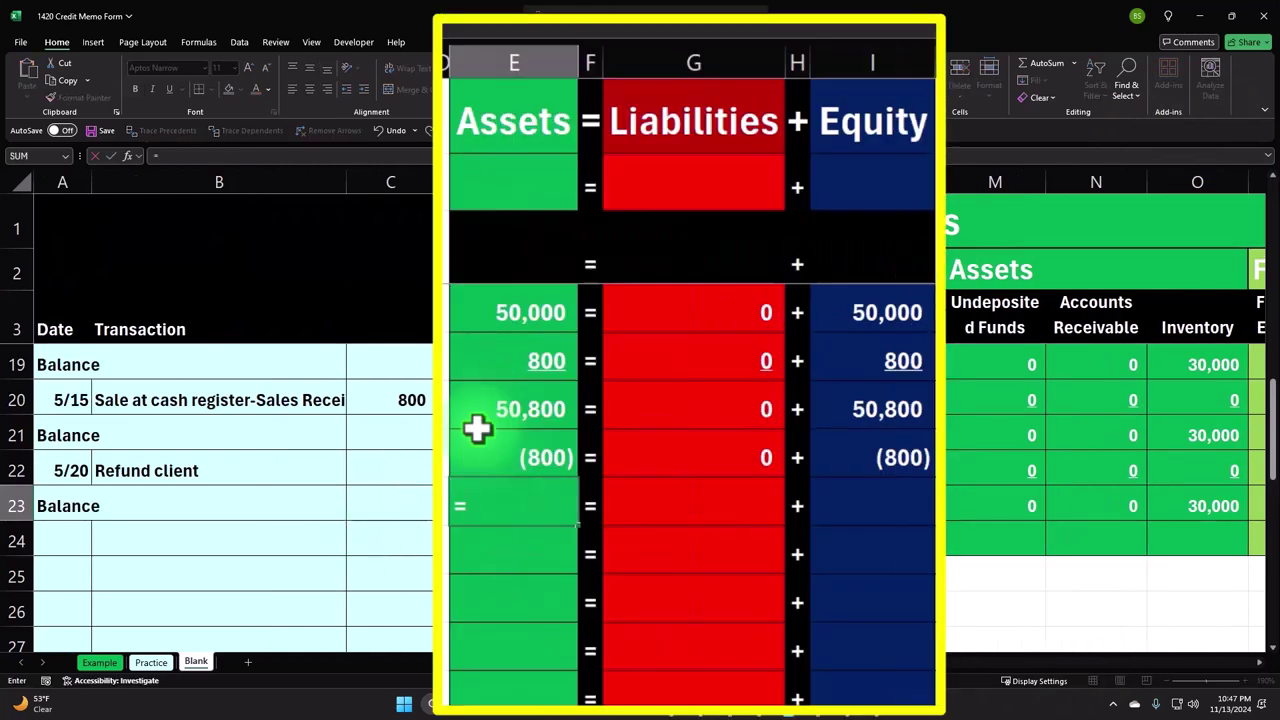
pyautogui.click(477, 429)
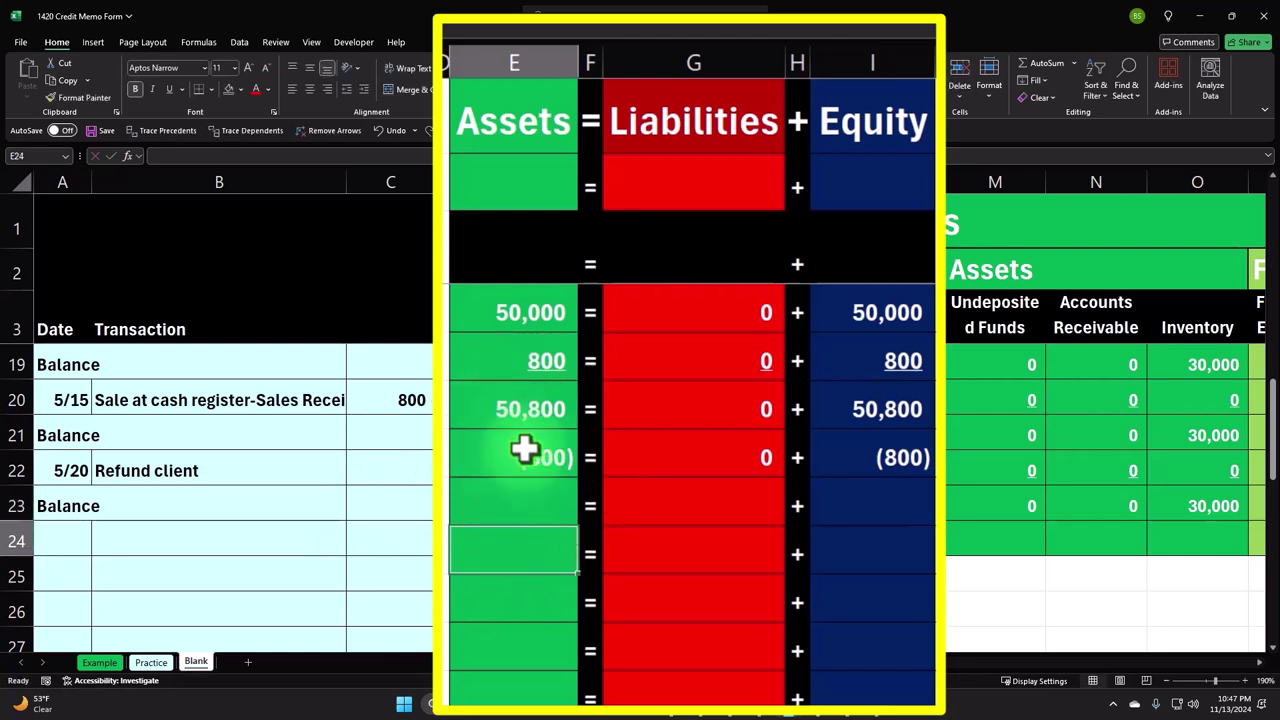
pyautogui.click(563, 471)
pyautogui.moveTo(578, 478); pyautogui.dragTo(580, 488)
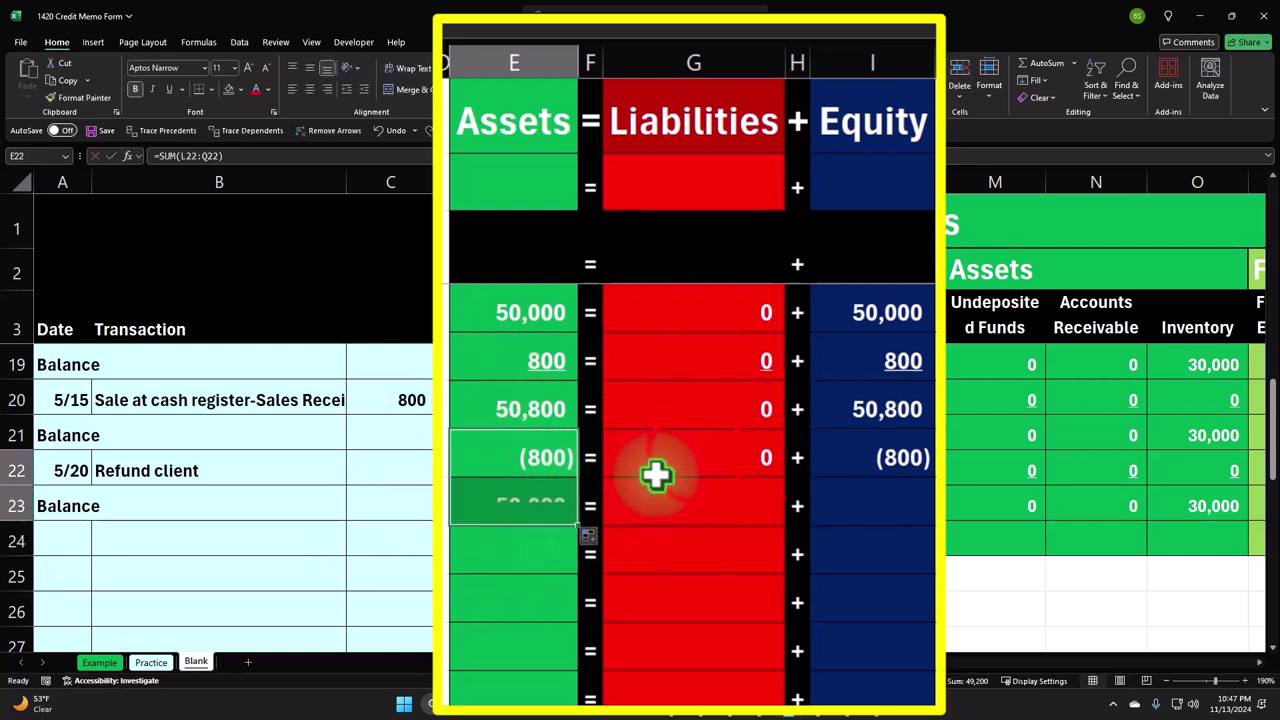
pyautogui.click(778, 472)
pyautogui.moveTo(789, 478); pyautogui.dragTo(780, 508)
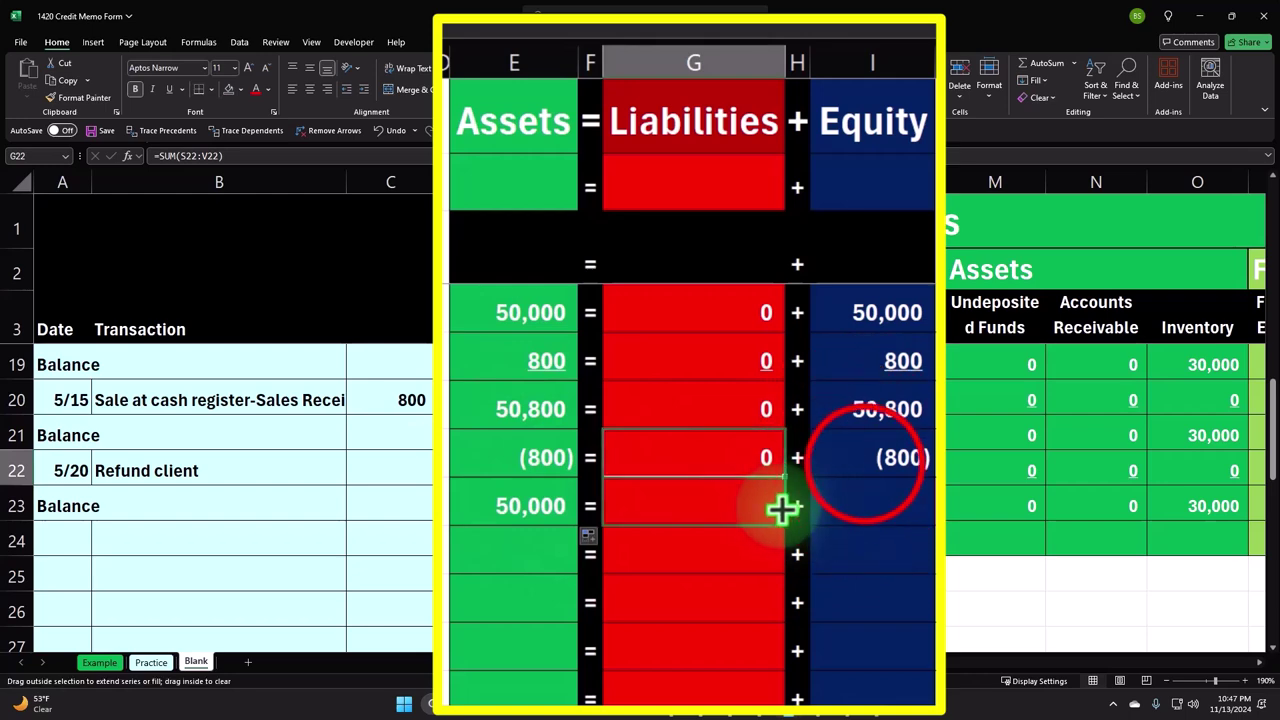
pyautogui.click(866, 463)
pyautogui.moveTo(908, 466); pyautogui.dragTo(929, 512)
# Underline the refund row's three totals in E22, G22 and I22, then move to B24
pyautogui.click(543, 457)
pyautogui.keyDown('ctrl'); pyautogui.click(694, 457); pyautogui.keyUp('ctrl')
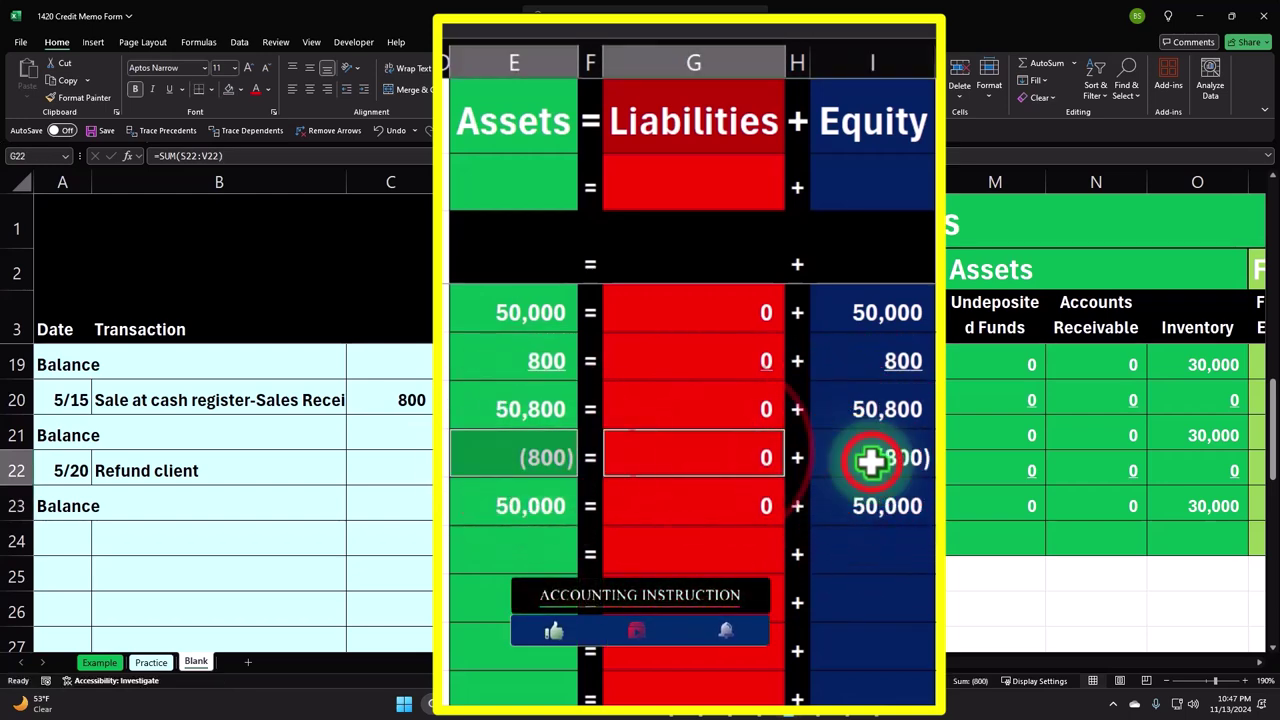
pyautogui.keyDown('ctrl'); pyautogui.click(871, 457); pyautogui.keyUp('ctrl')
pyautogui.click(420, 220)
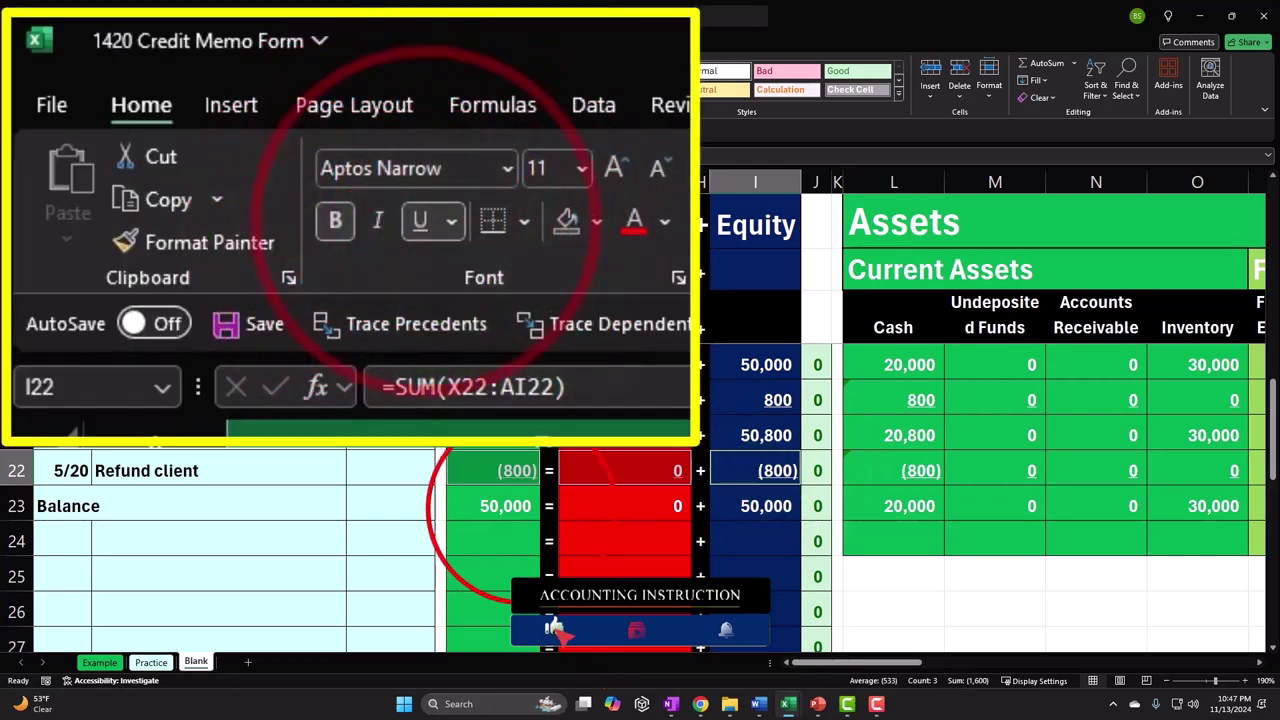
pyautogui.click(521, 506)
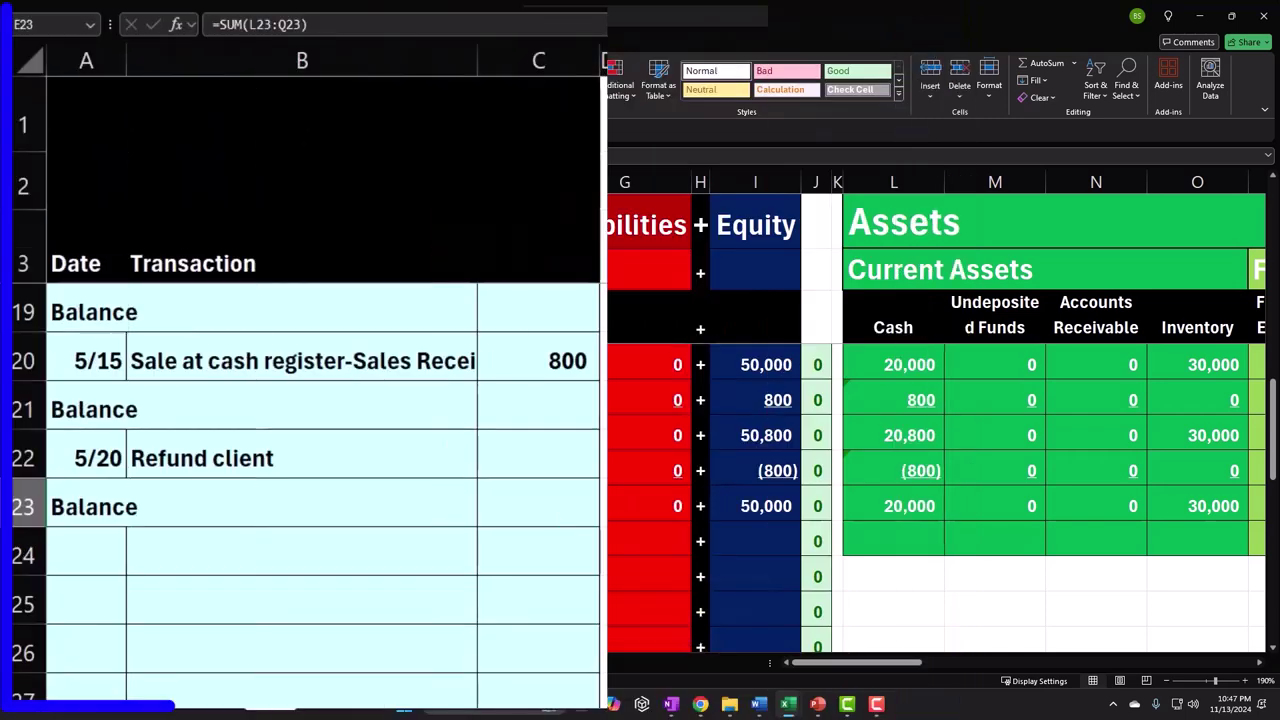
pyautogui.click(343, 538)
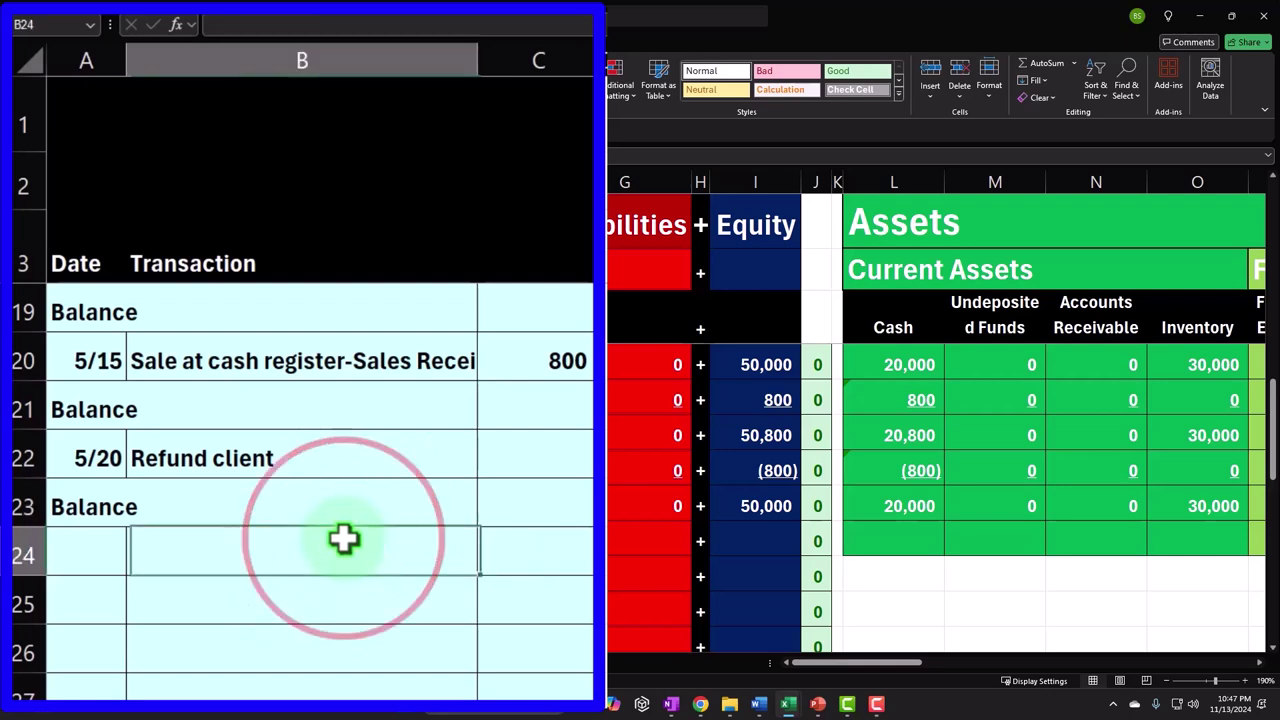